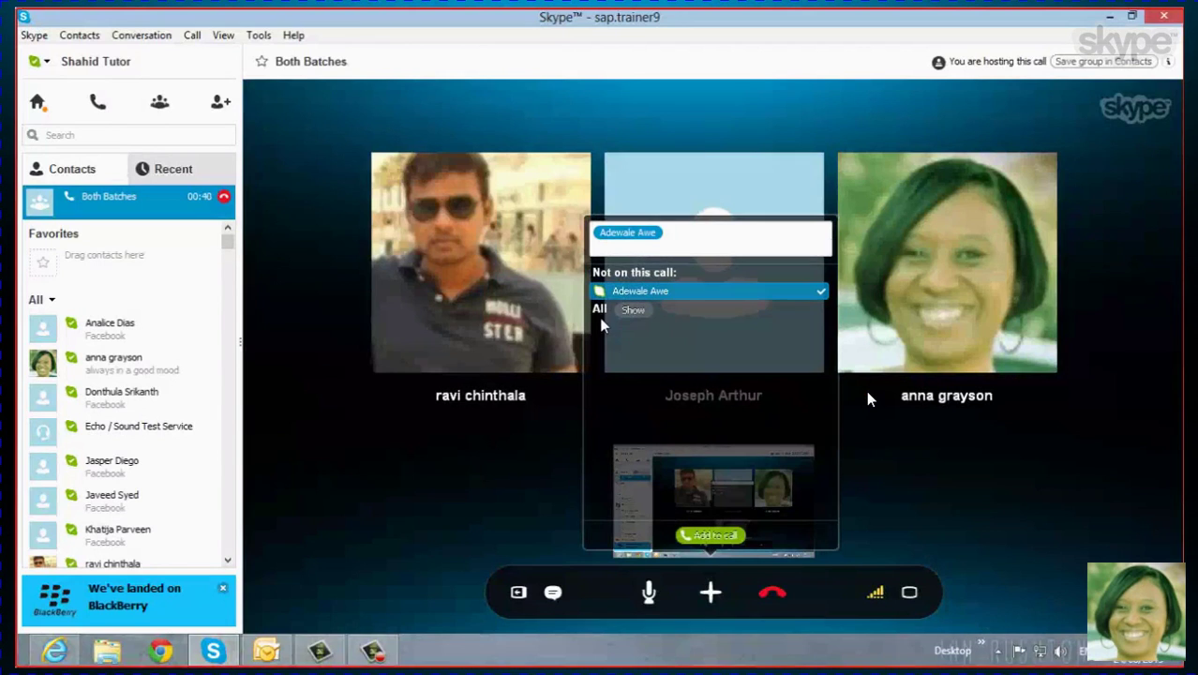
# Add the ticked contact to the Both Batches group call and minimise the Skype window
pyautogui.click(715, 535)
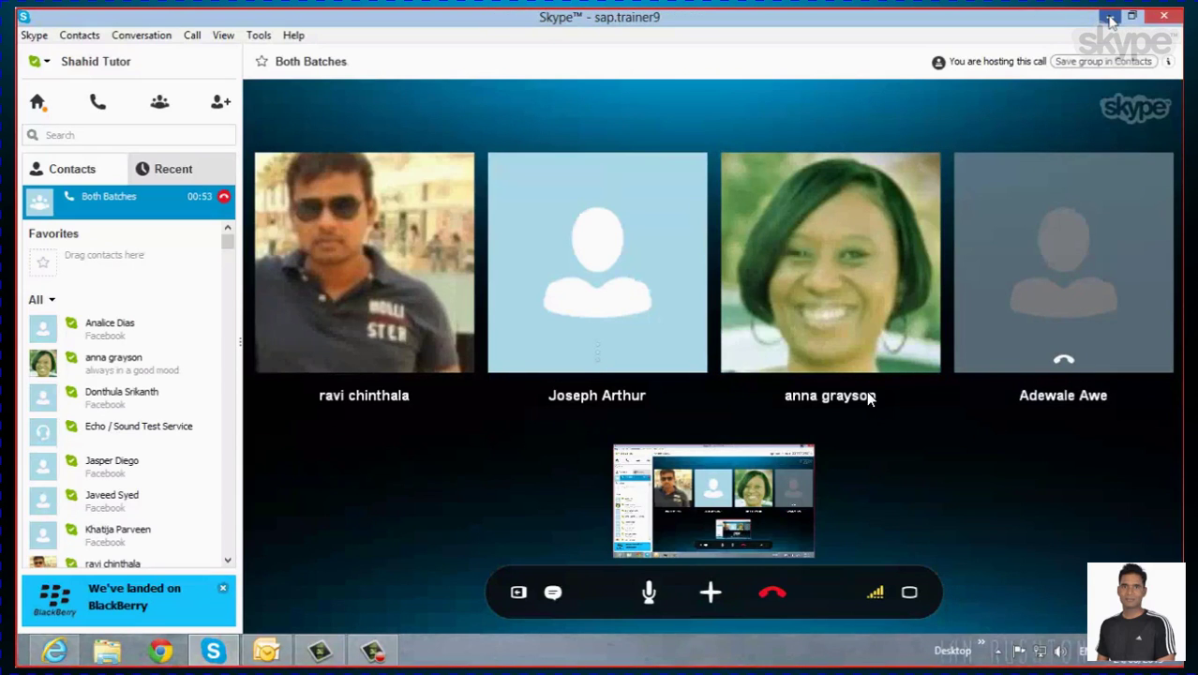
pyautogui.click(1110, 17)
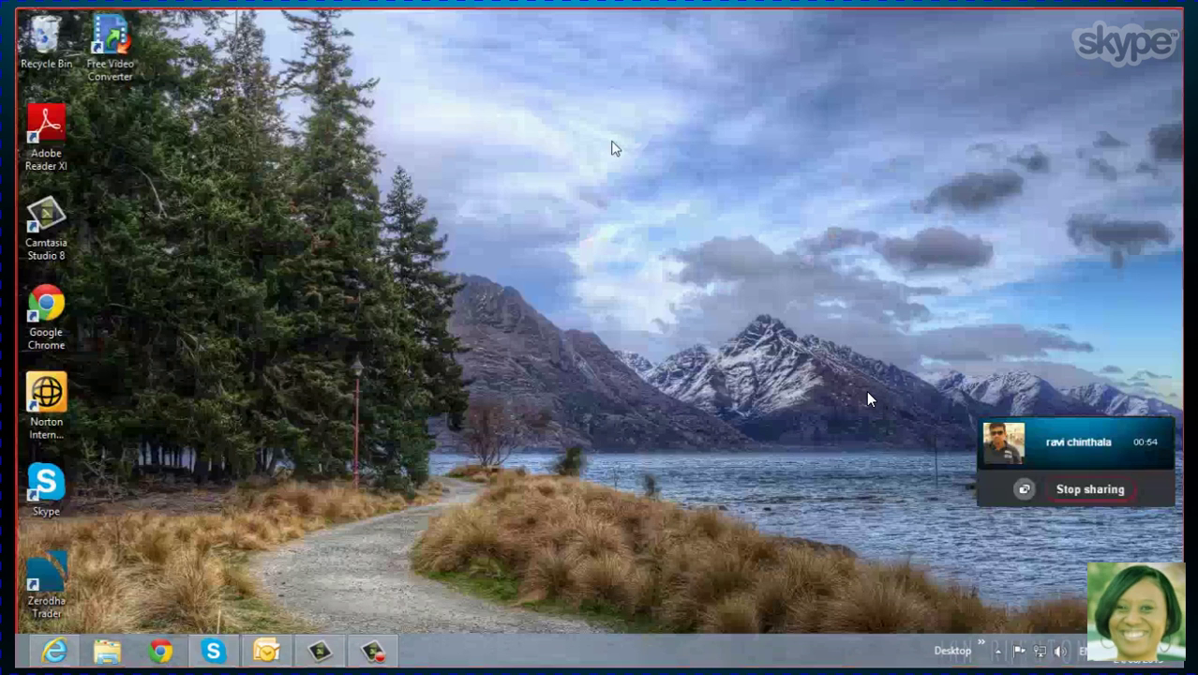
pyautogui.rightClick(582, 118)
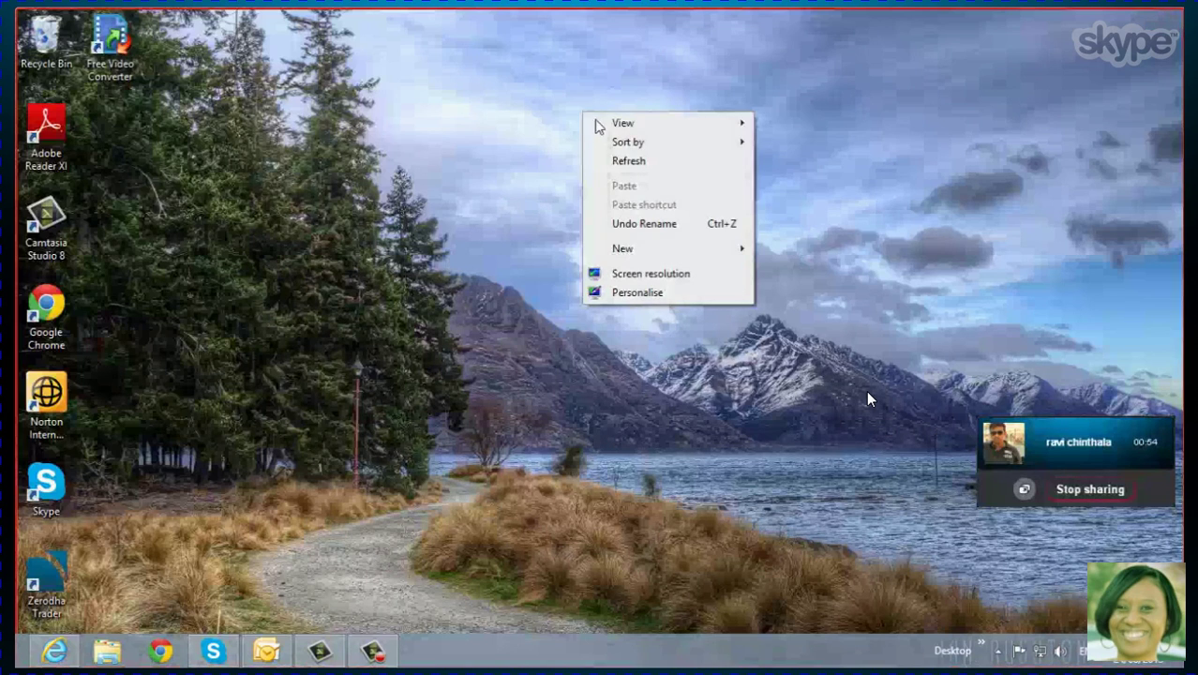
pyautogui.click(613, 158)
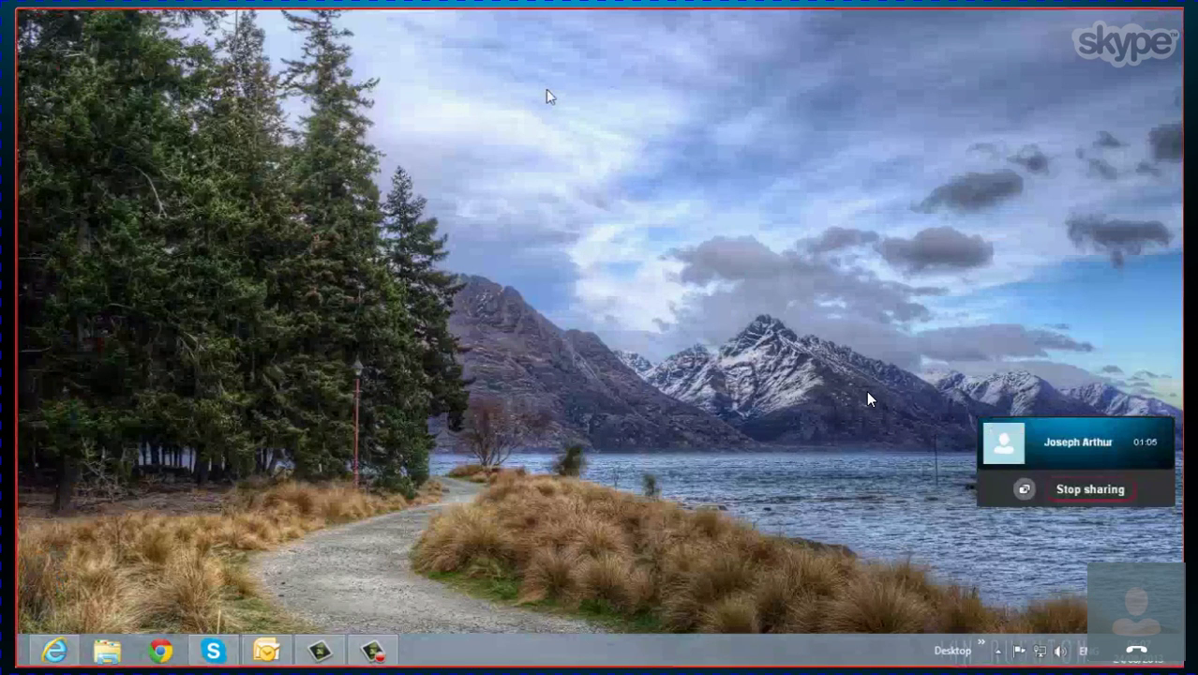
pyautogui.rightClick(545, 88)
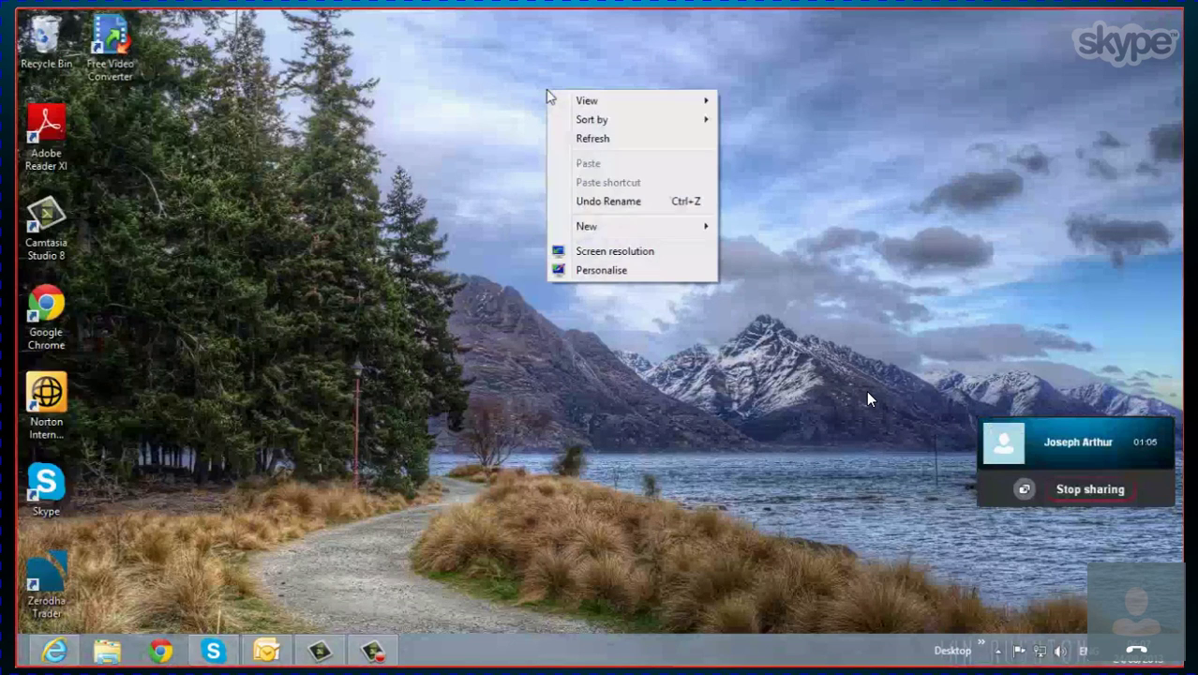
pyautogui.click(588, 141)
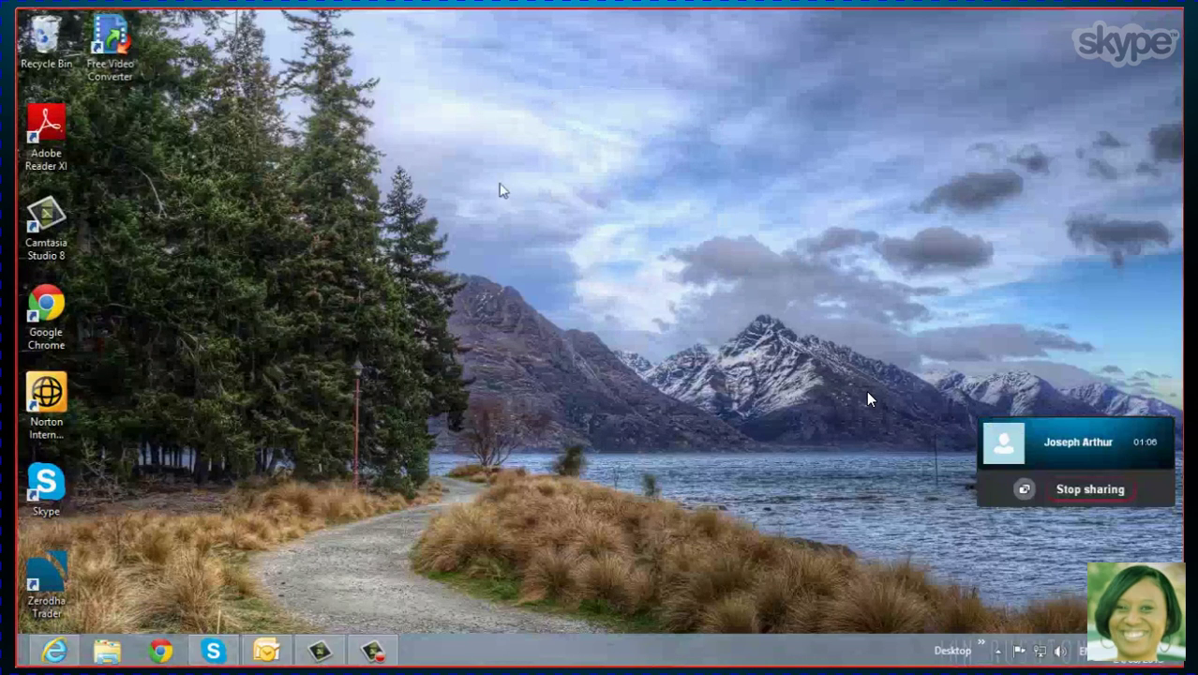
pyautogui.click(264, 662)
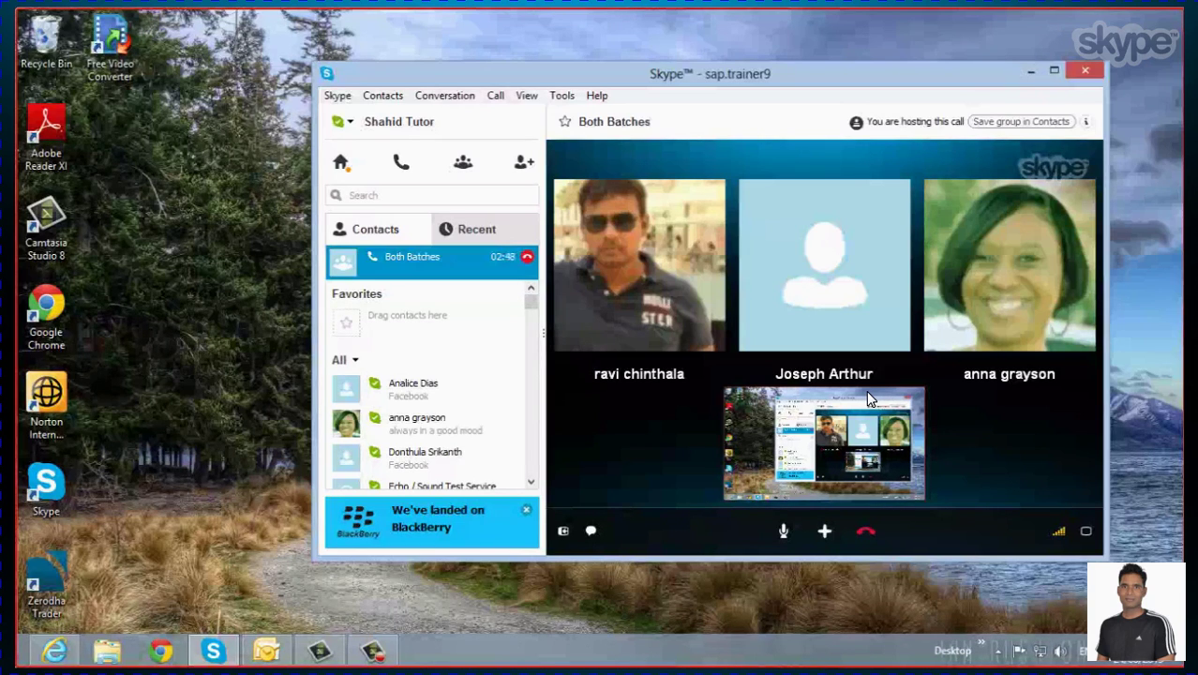
# Minimise the Skype call window and refresh the desktop twice
pyautogui.click(1031, 75)
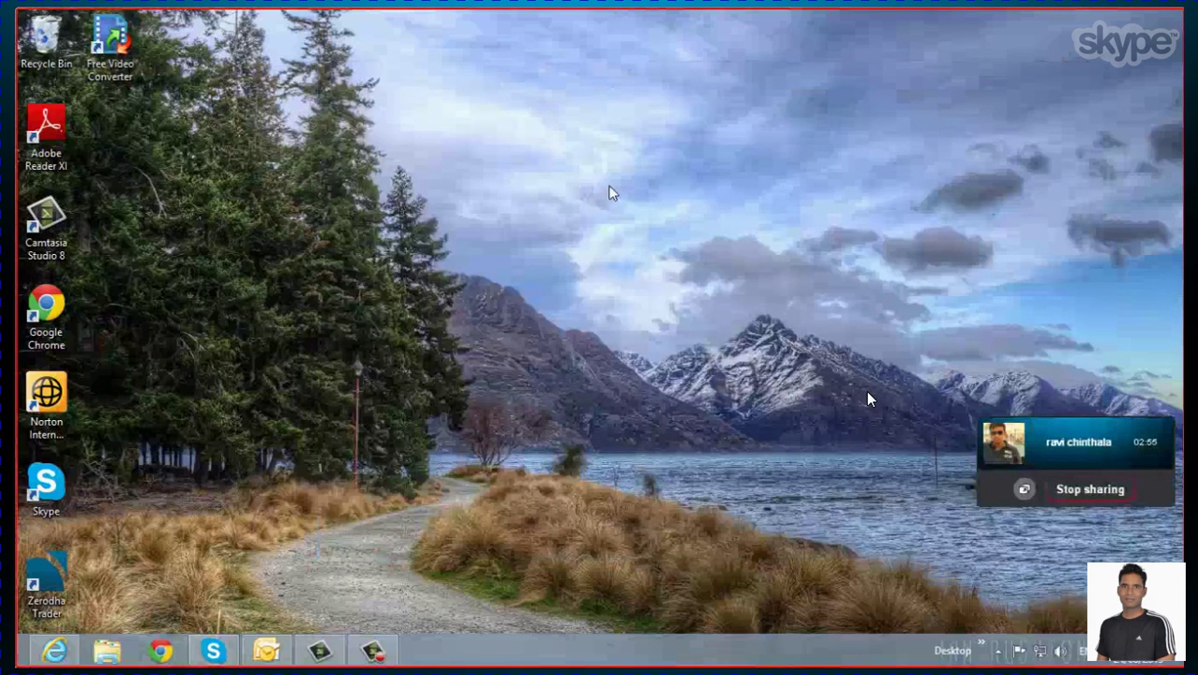
pyautogui.rightClick(610, 188)
pyautogui.click(658, 239)
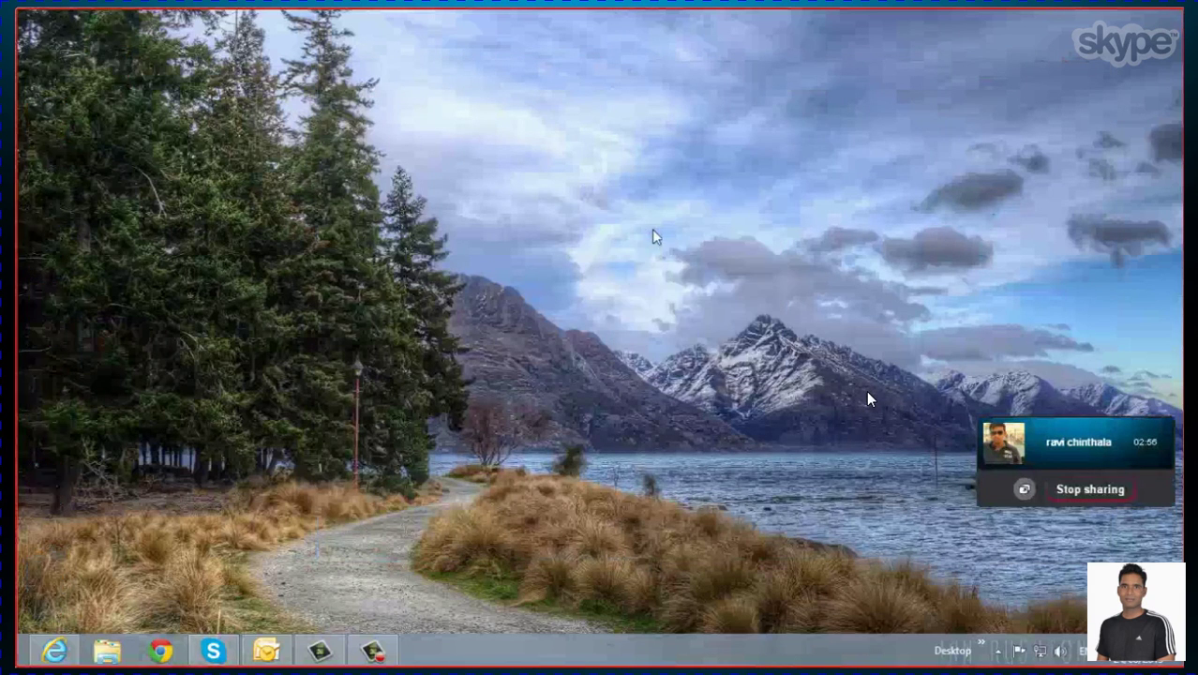
pyautogui.rightClick(677, 187)
pyautogui.click(722, 235)
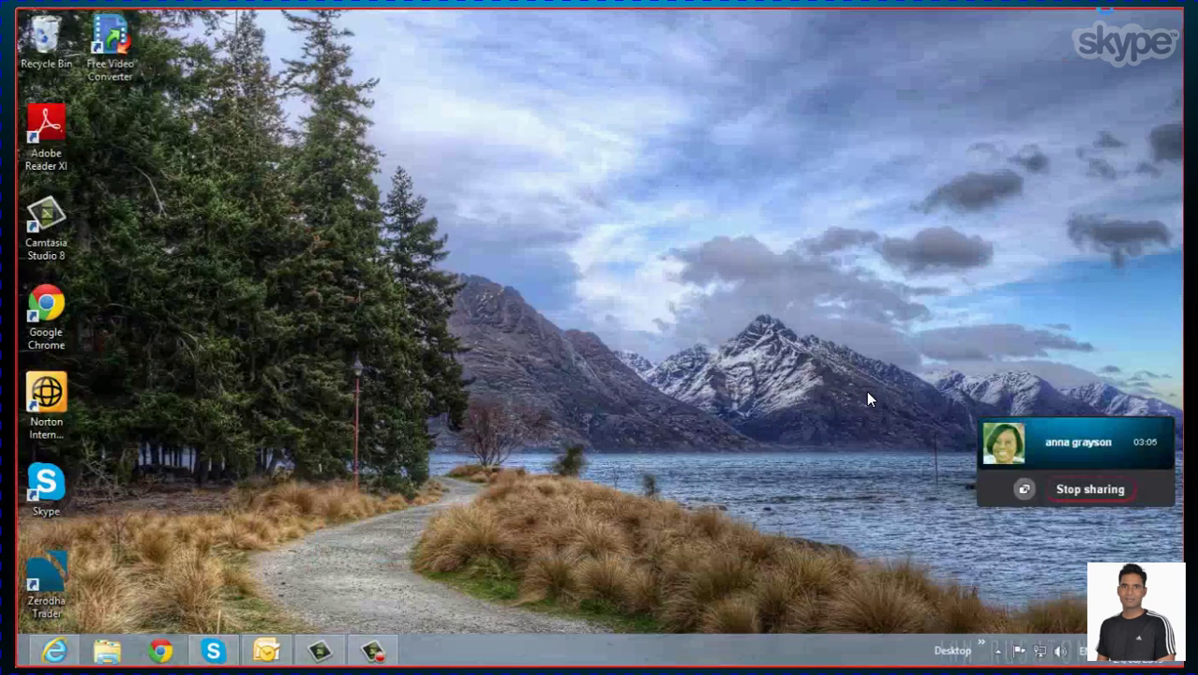
# Run mstsc, connect to the remote computer 122.175.34.175 with the saved credentials, and close its Manage Your Server window
pyautogui.moveTo(1180, 11)
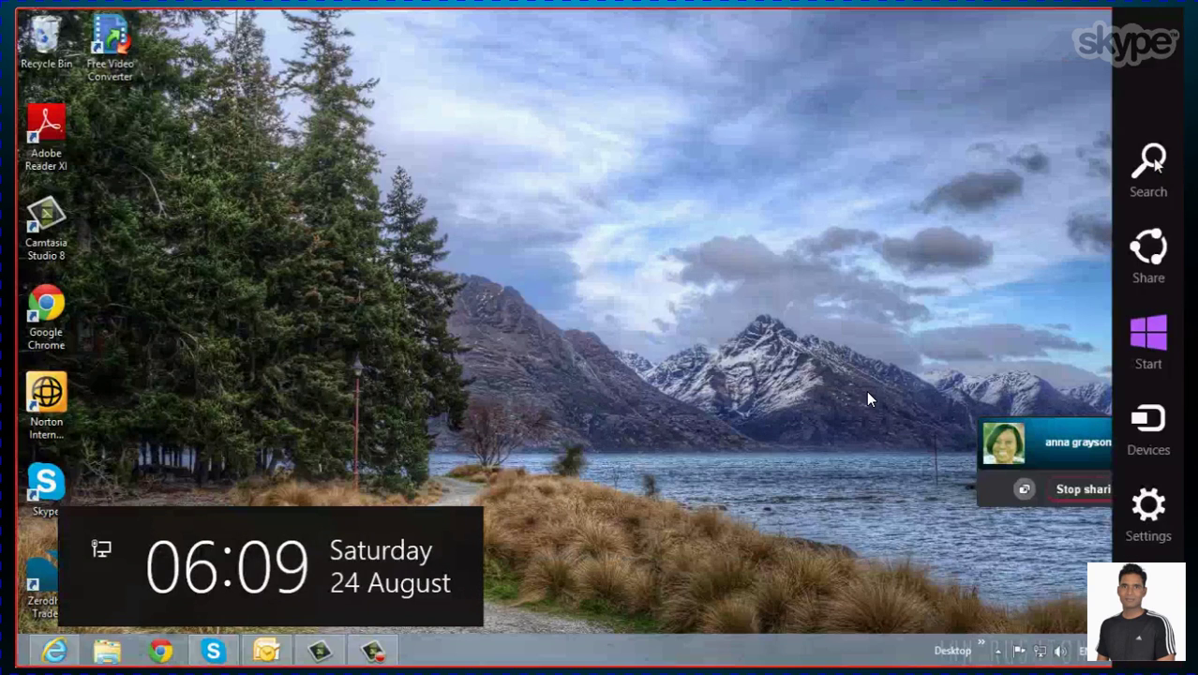
pyautogui.rightClick(28, 661)
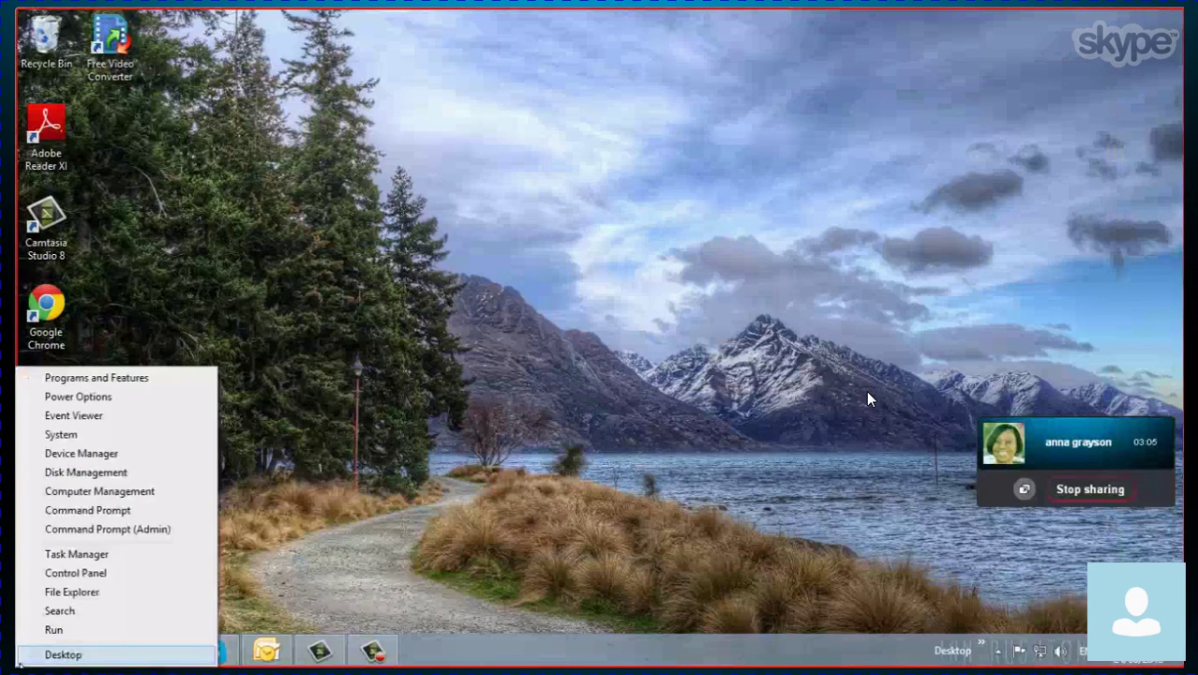
pyautogui.click(63, 631)
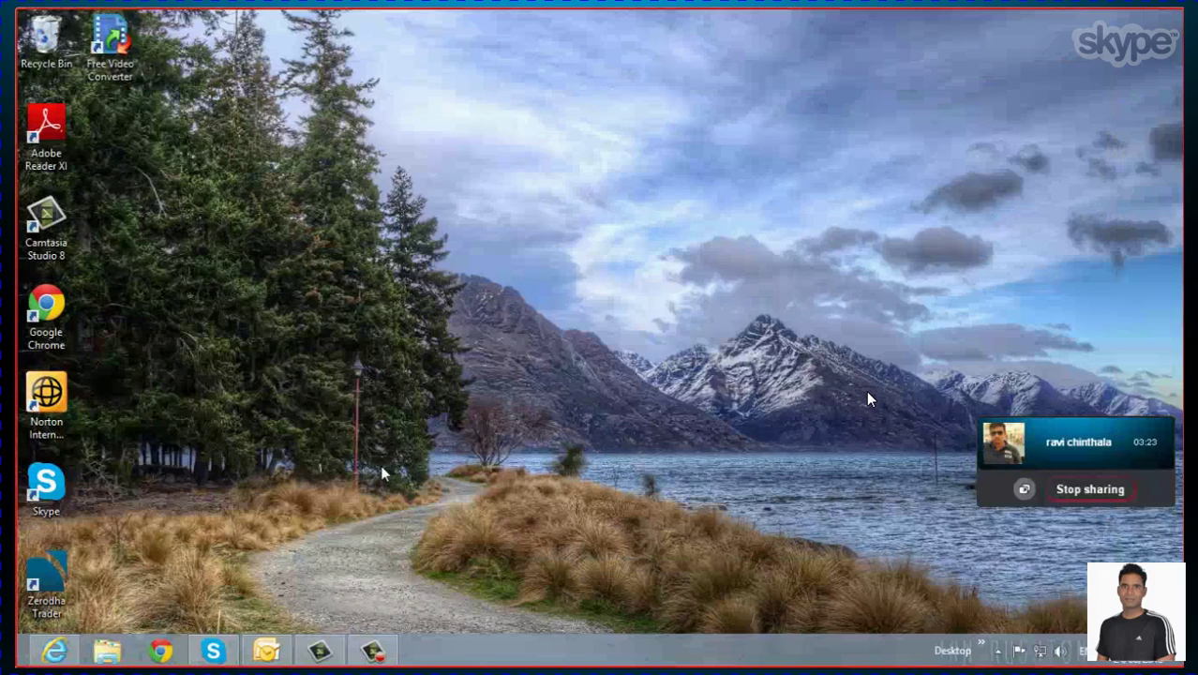
pyautogui.press('super+r')
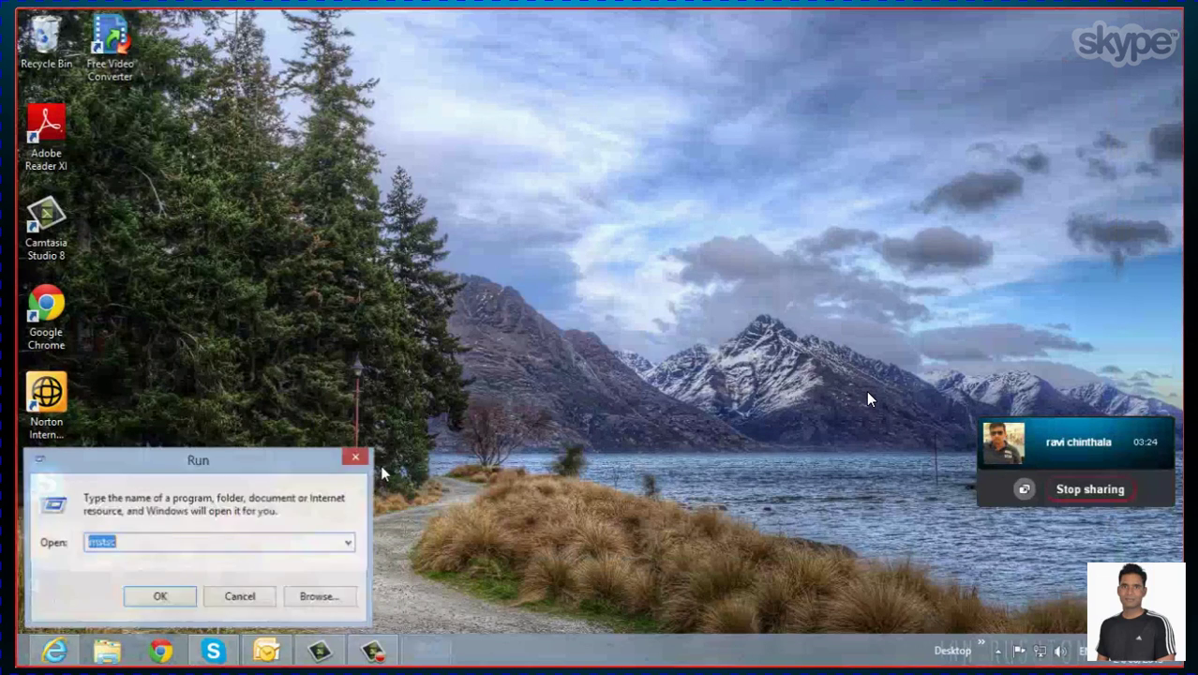
pyautogui.click(160, 600)
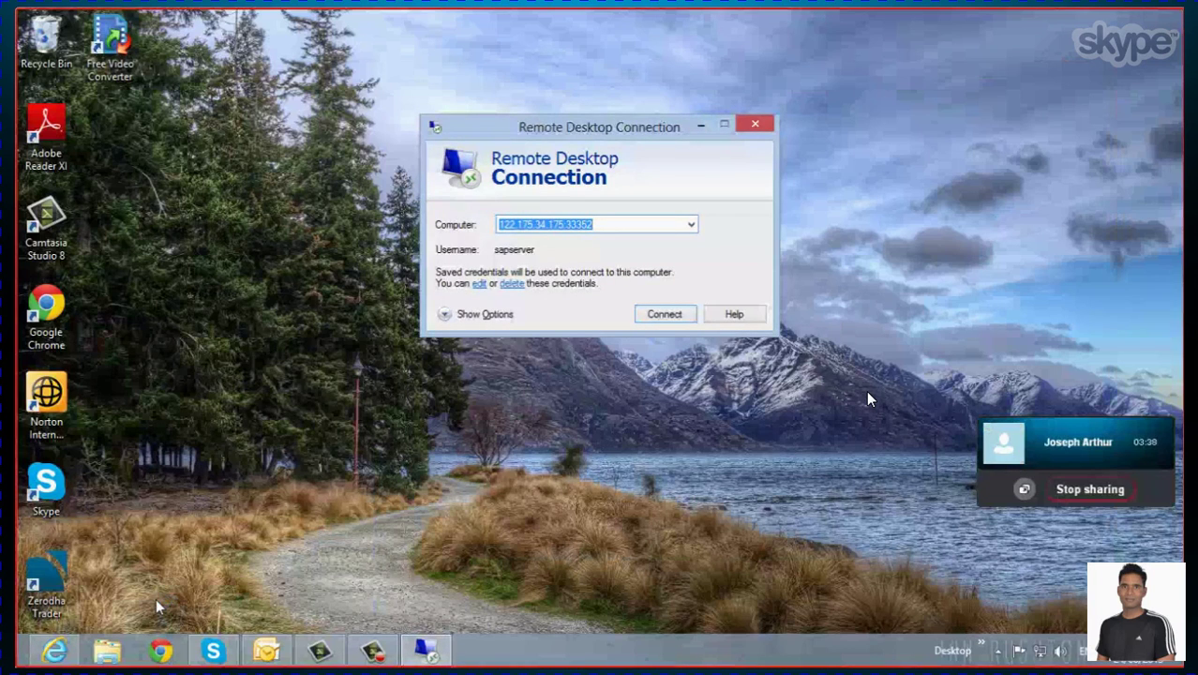
pyautogui.click(656, 314)
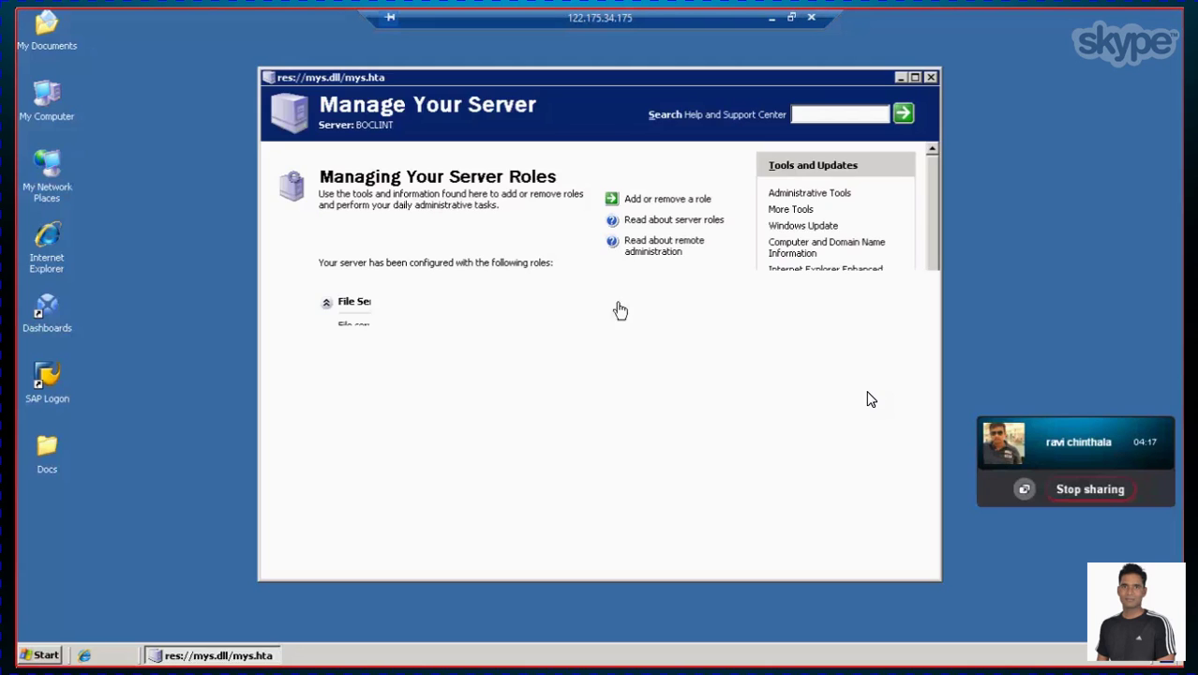
pyautogui.click(933, 79)
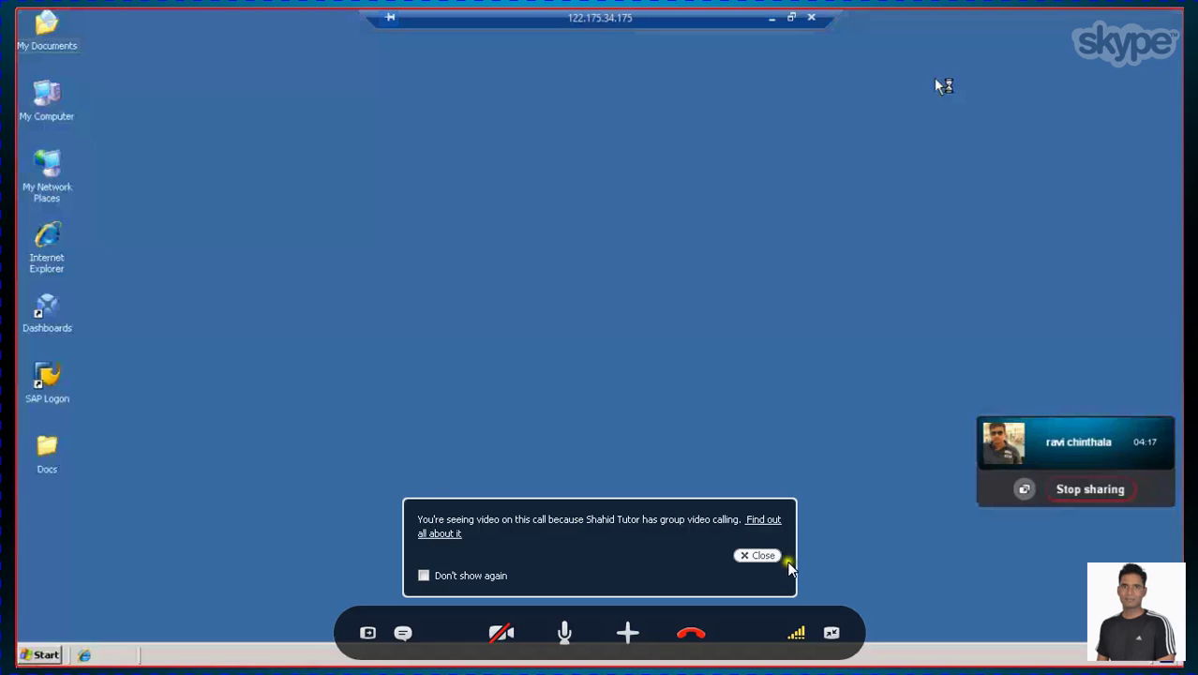
# Dismiss the group video calling notice and mute the microphone in the Skype call
pyautogui.click(761, 556)
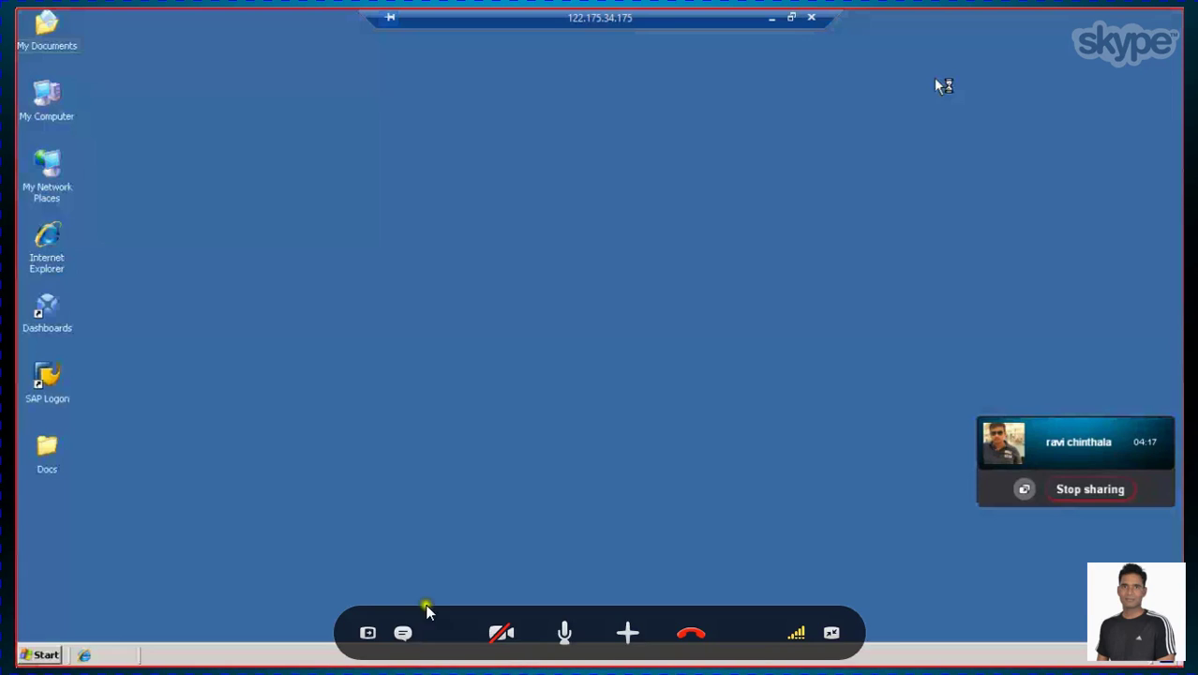
pyautogui.click(567, 641)
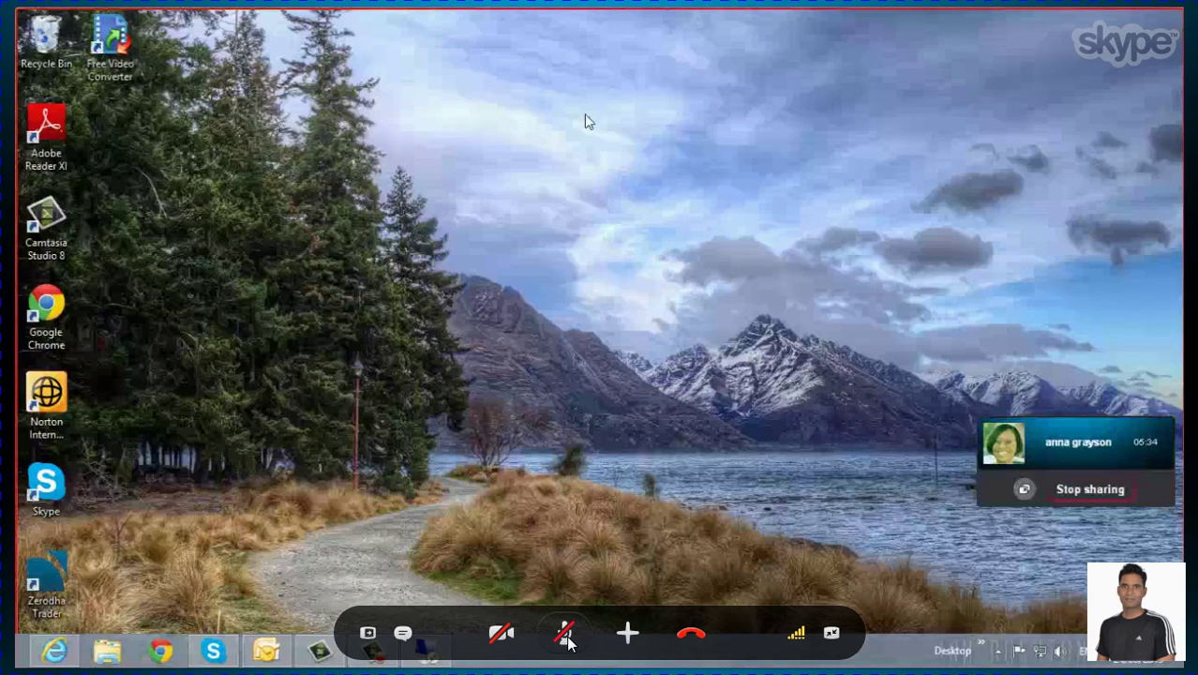
pyautogui.rightClick(584, 114)
pyautogui.click(611, 162)
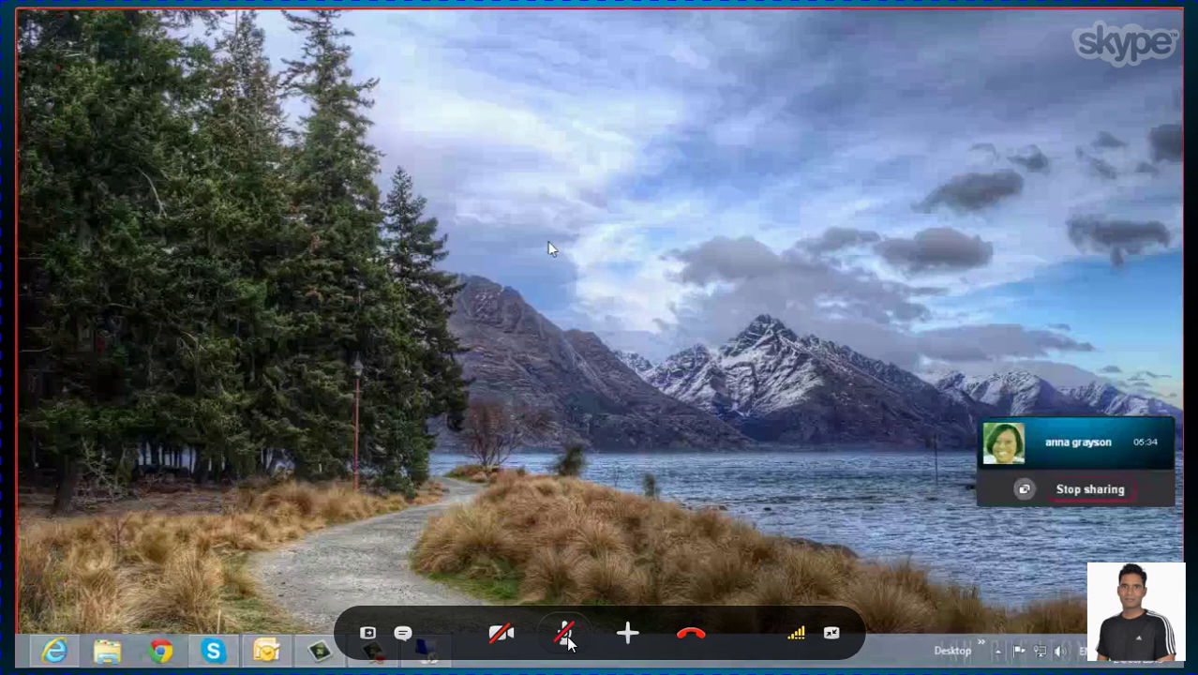
pyautogui.rightClick(578, 201)
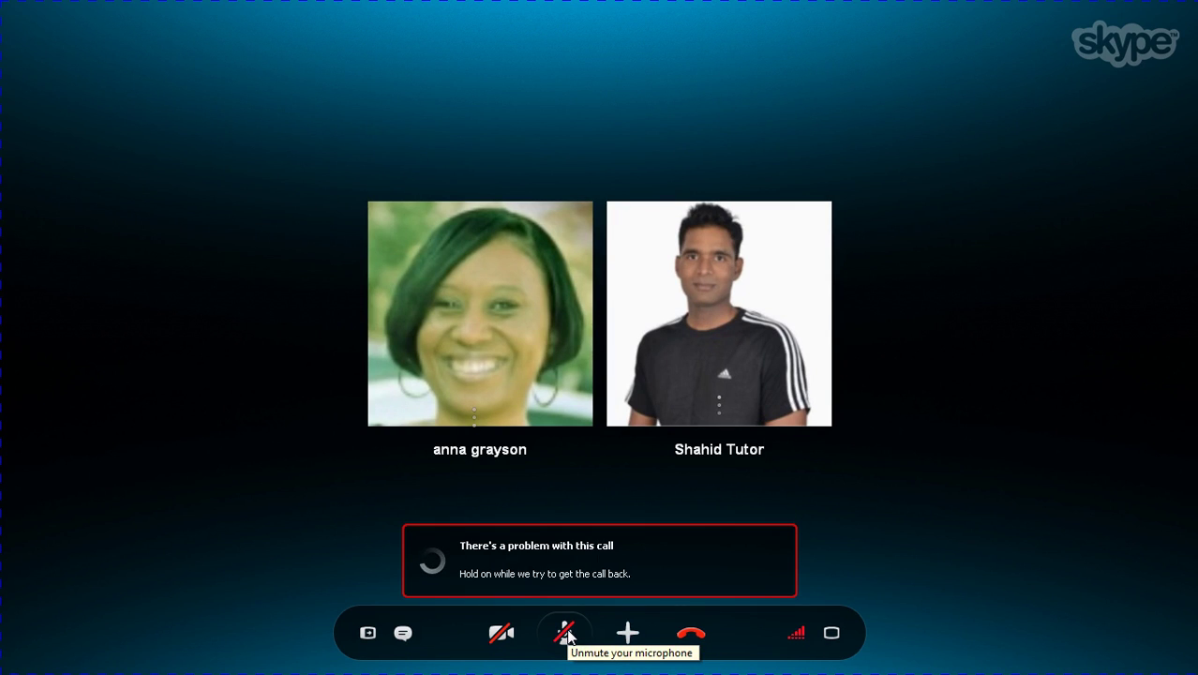
# Hang up the dropped call and rejoin the group call with video, switching the camera off
pyautogui.click(691, 636)
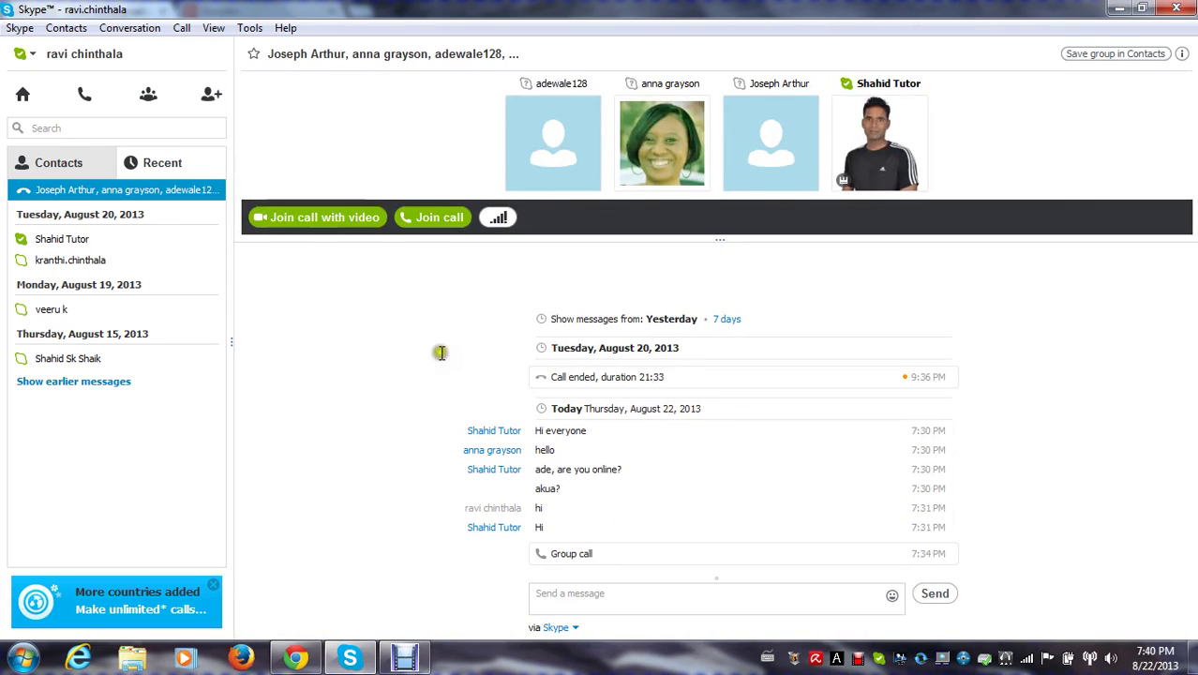
pyautogui.click(94, 240)
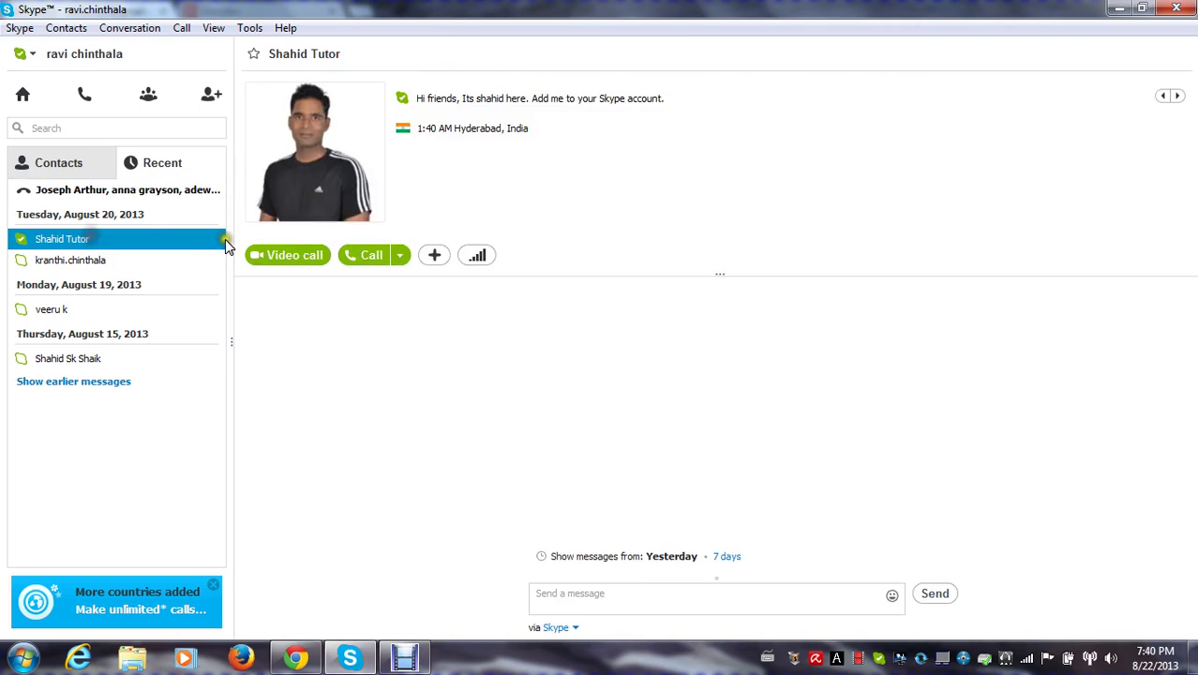
pyautogui.click(107, 192)
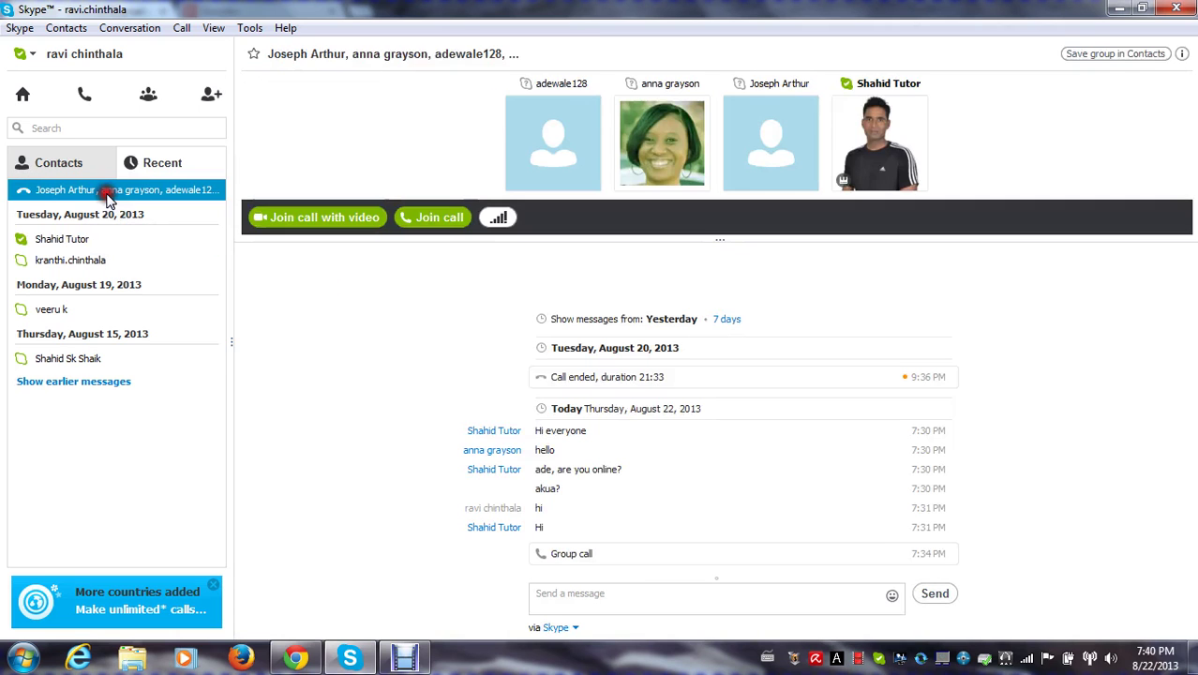
pyautogui.click(273, 221)
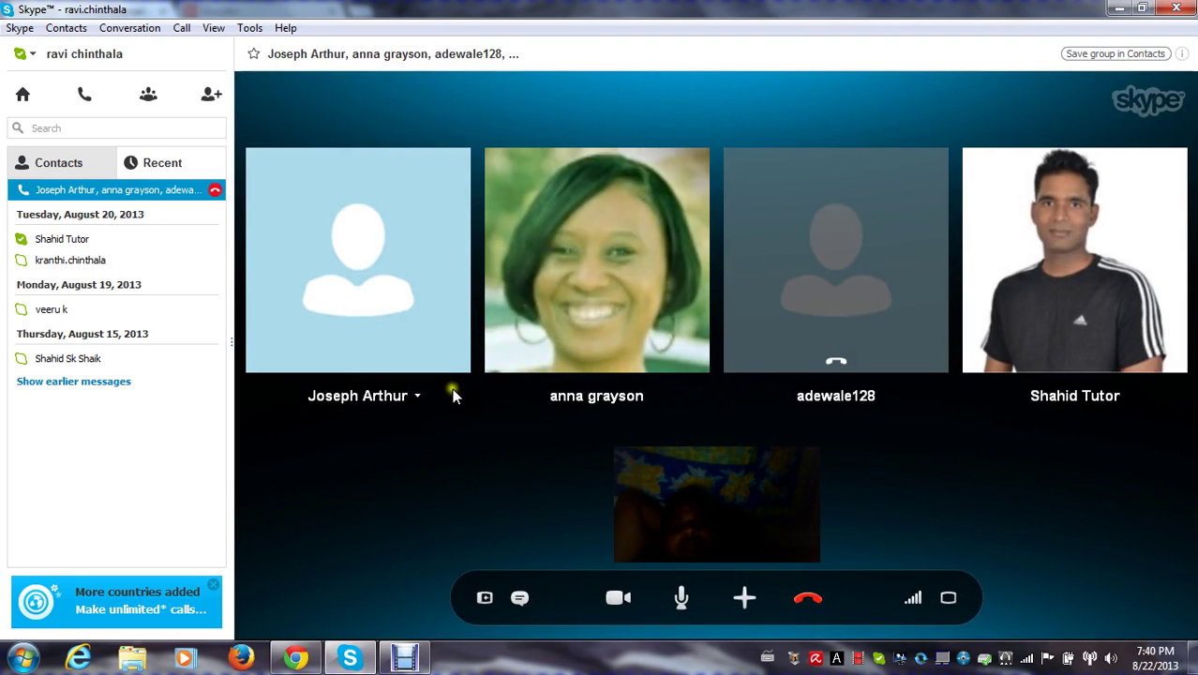
pyautogui.click(618, 597)
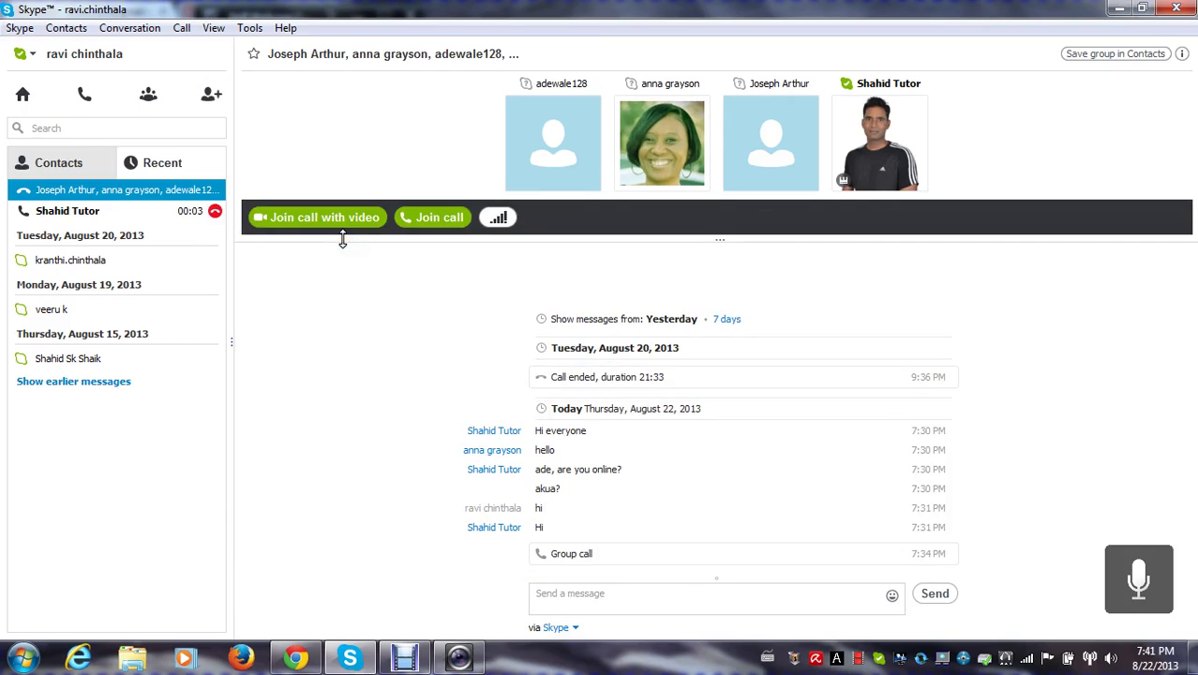
# End the separate one-to-one call and rejoin the group call without video in full screen
pyautogui.click(213, 213)
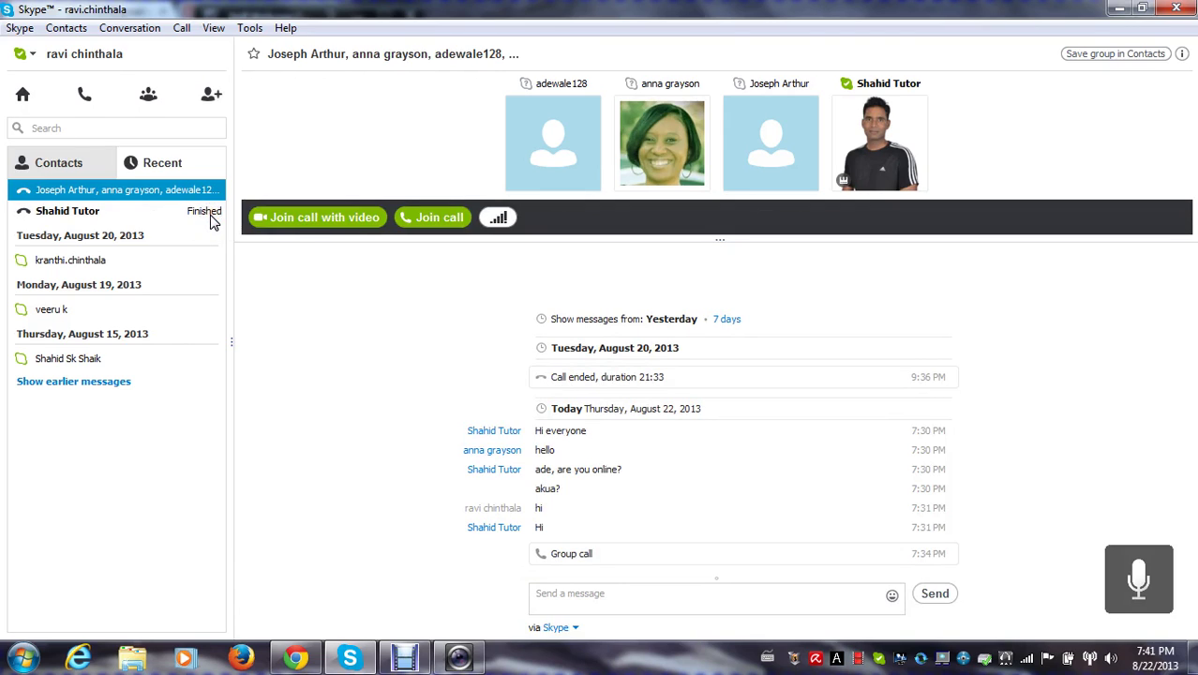
pyautogui.click(98, 364)
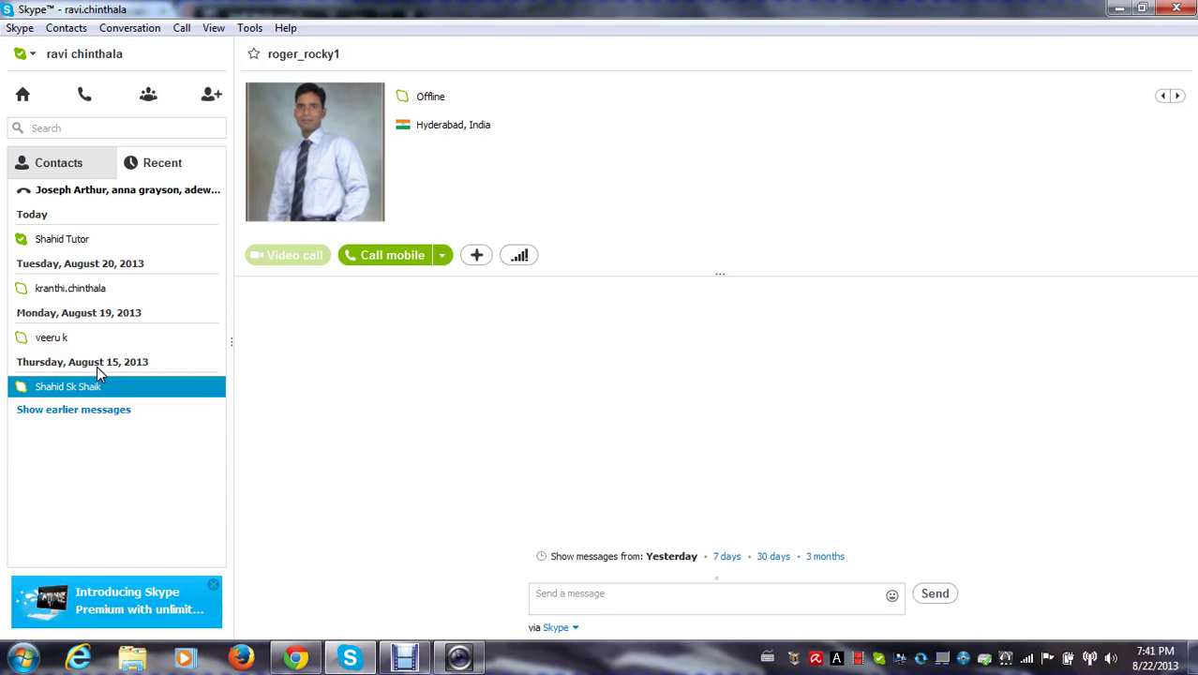
pyautogui.click(94, 192)
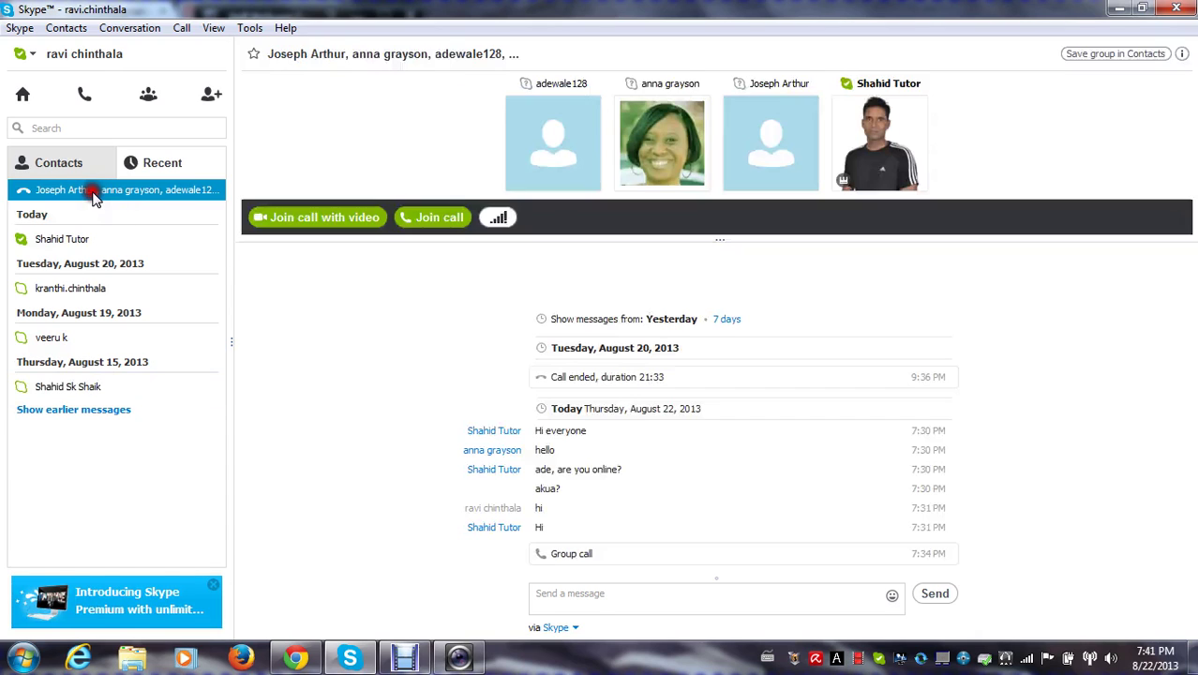
pyautogui.click(440, 221)
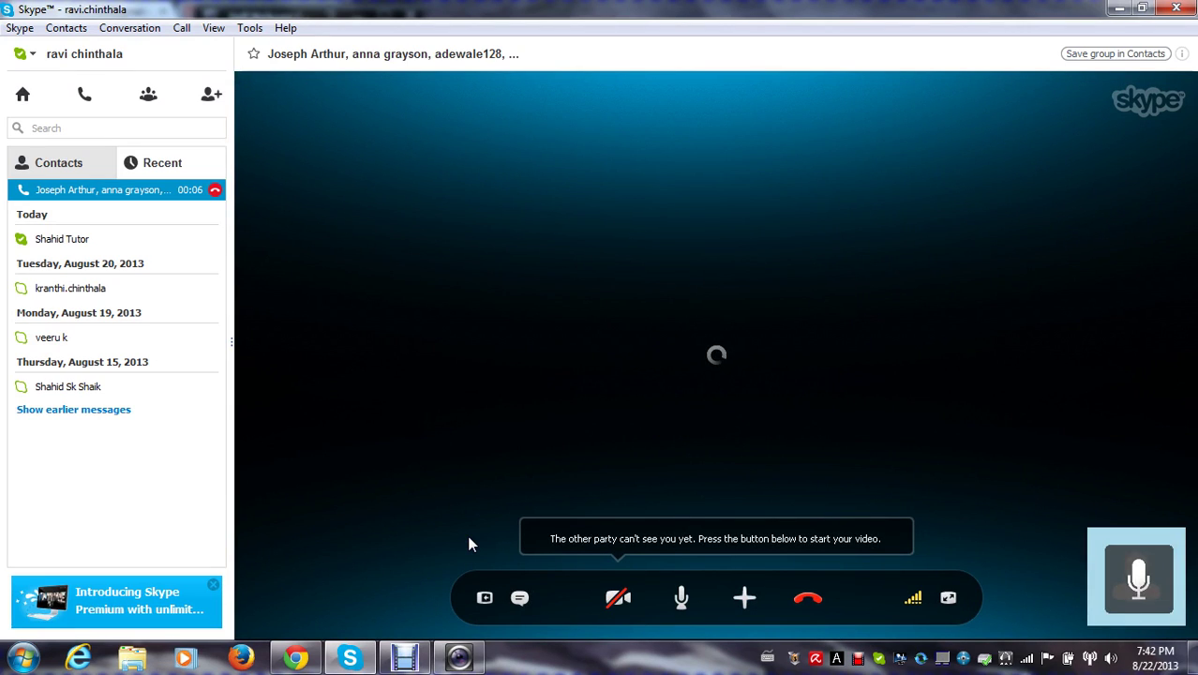
pyautogui.click(947, 599)
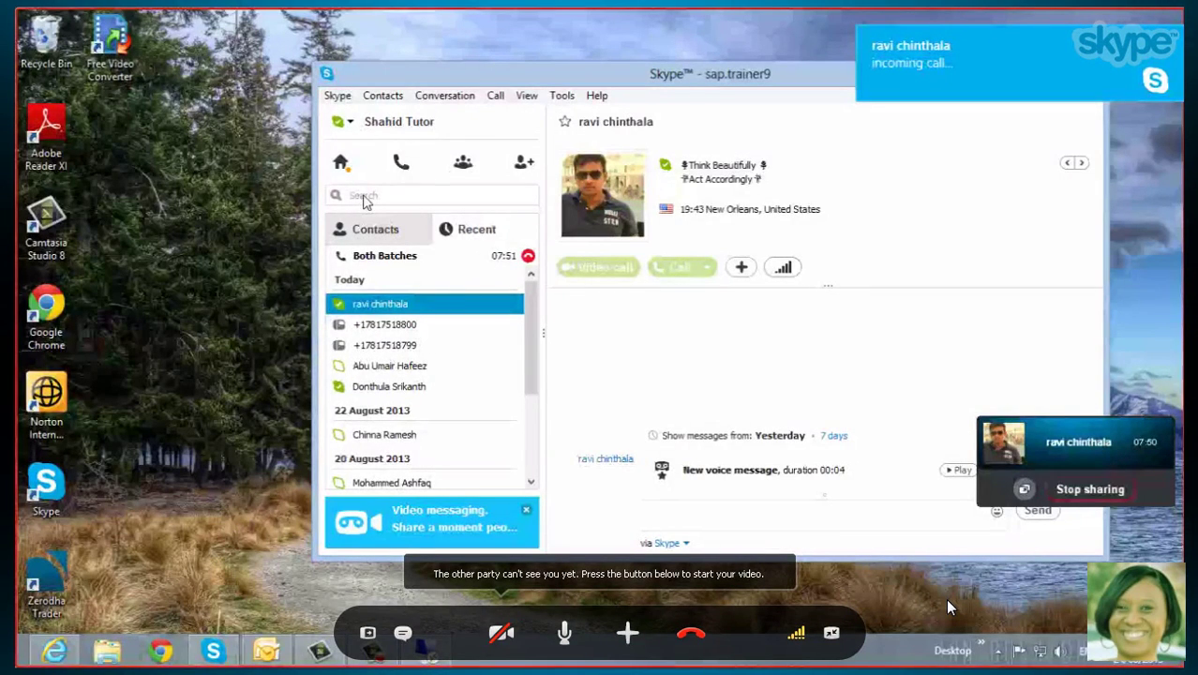
# Search the contacts for "both", open the Both Batches call, and move the Skype window lower on the desktop
pyautogui.click(366, 195)
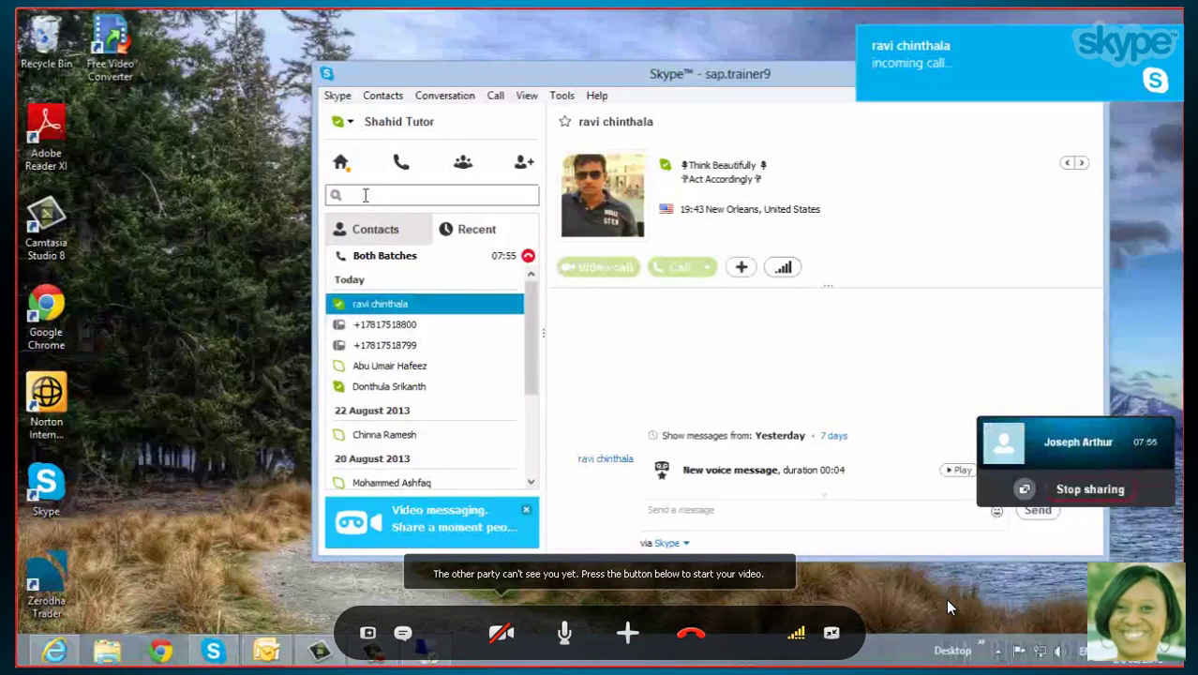
pyautogui.write('both')
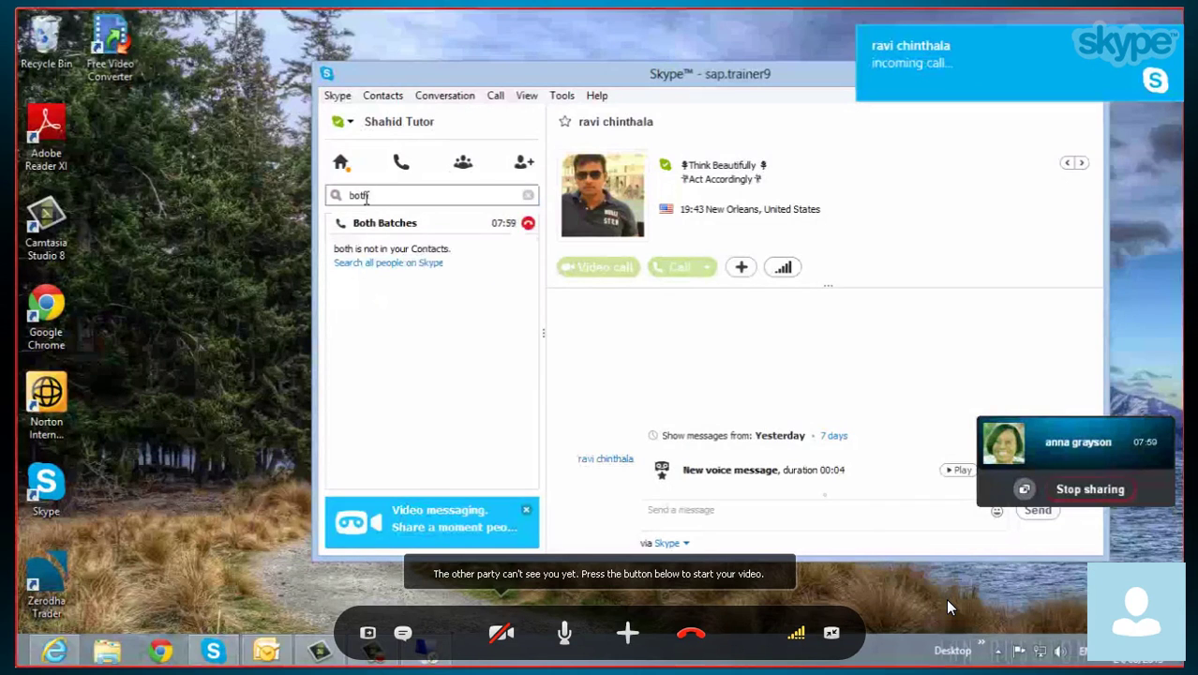
pyautogui.click(369, 230)
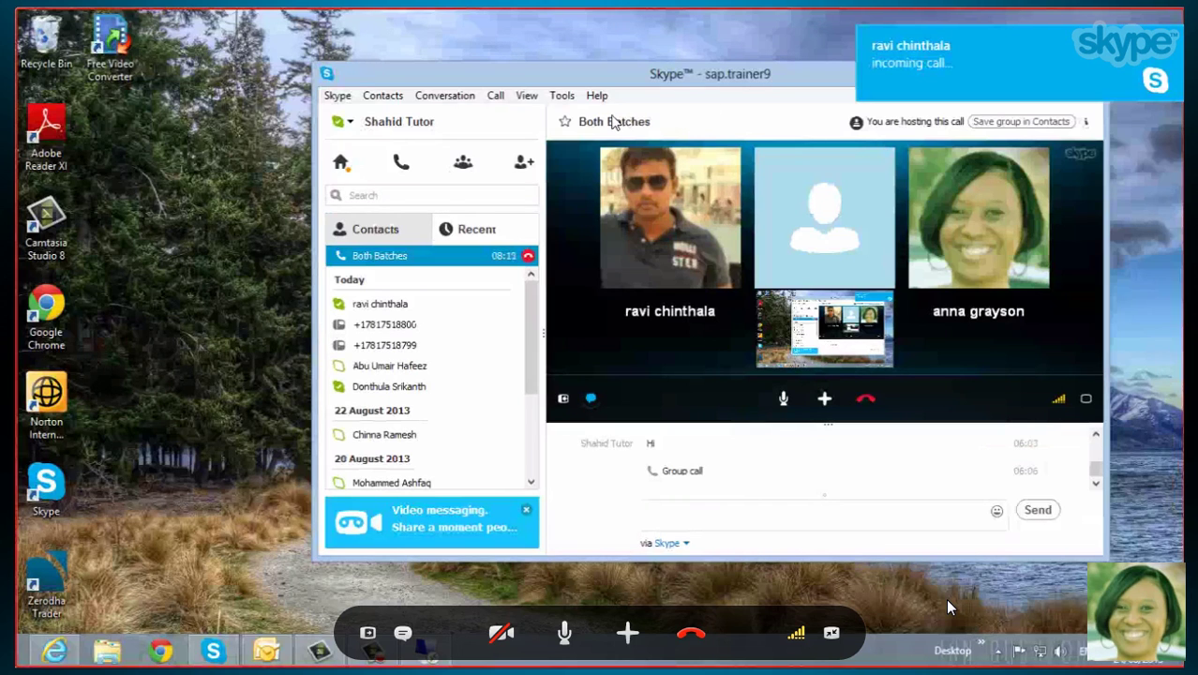
pyautogui.moveTo(776, 81); pyautogui.dragTo(819, 149)
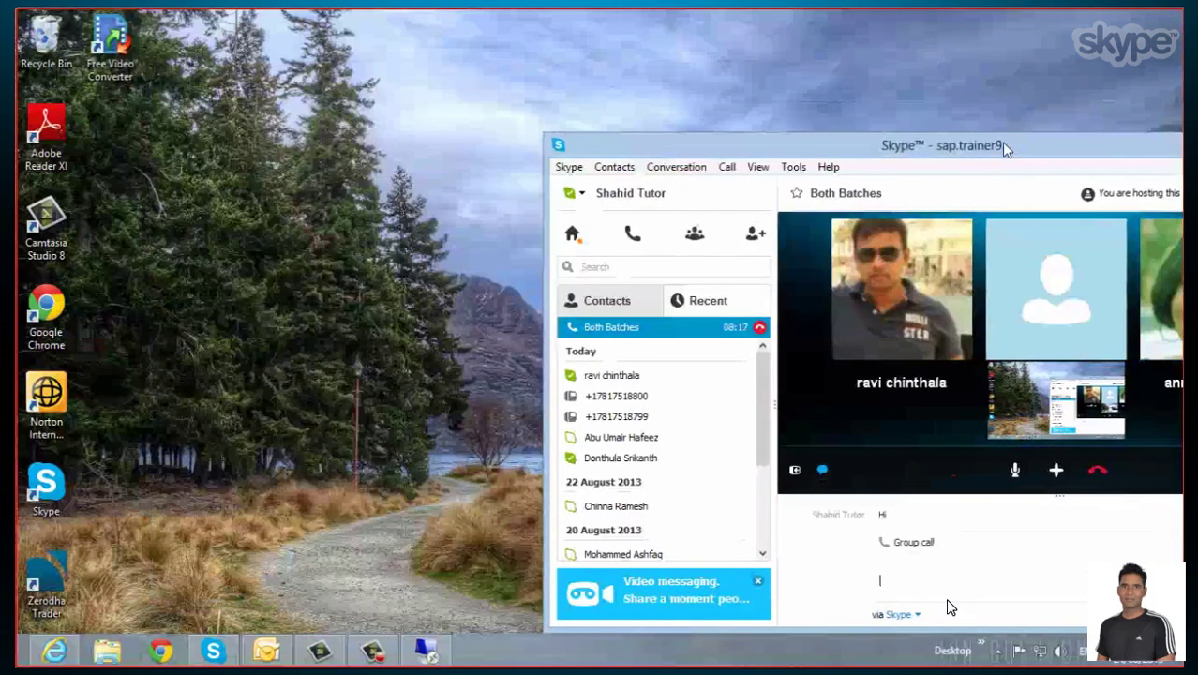
# Move the Skype window up on the desktop, minimize it, and switch to the Remote Desktop session
pyautogui.moveTo(855, 83); pyautogui.dragTo(633, 46)
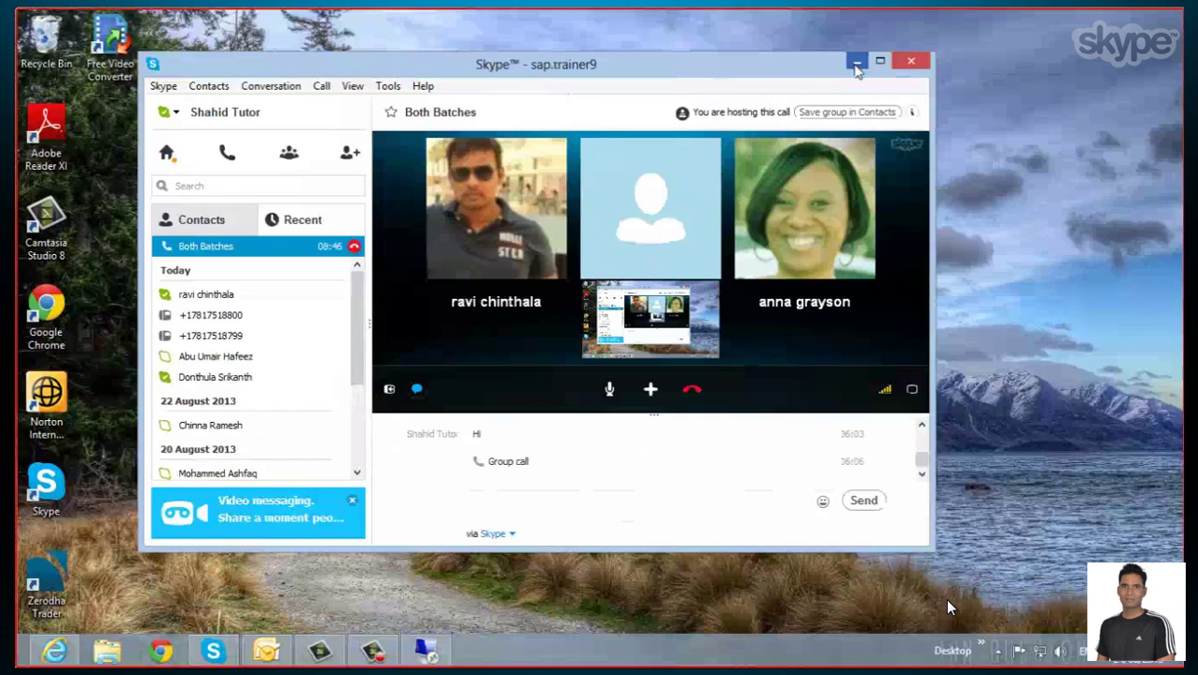
pyautogui.click(856, 64)
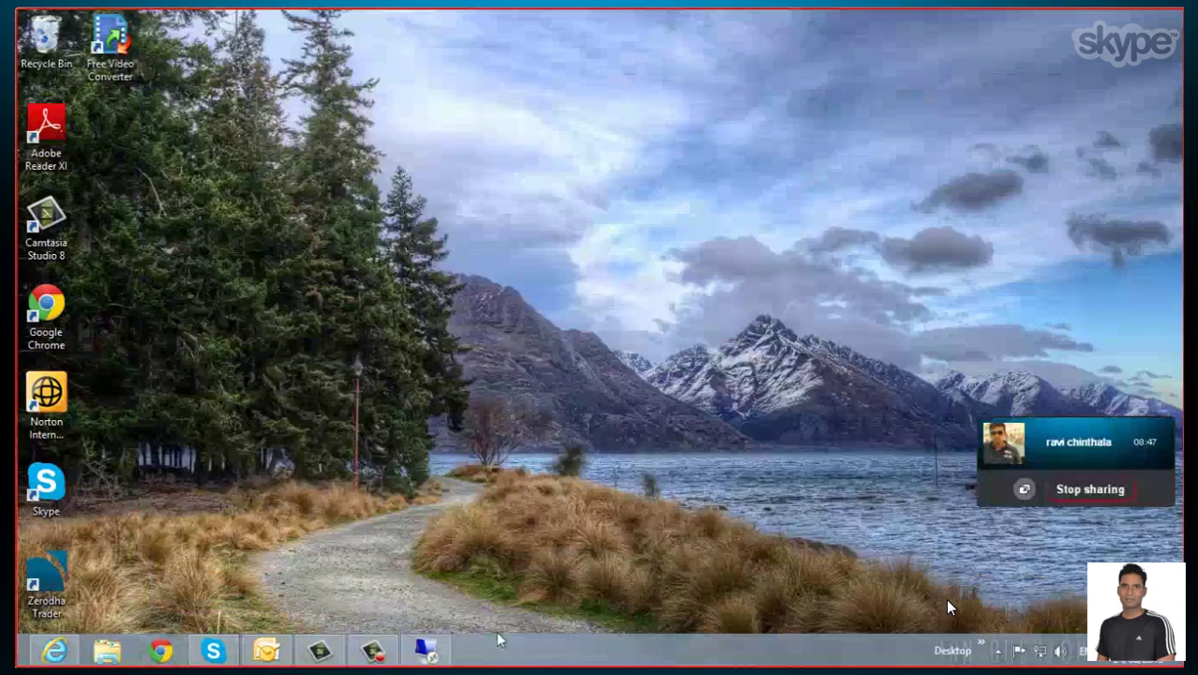
pyautogui.click(426, 653)
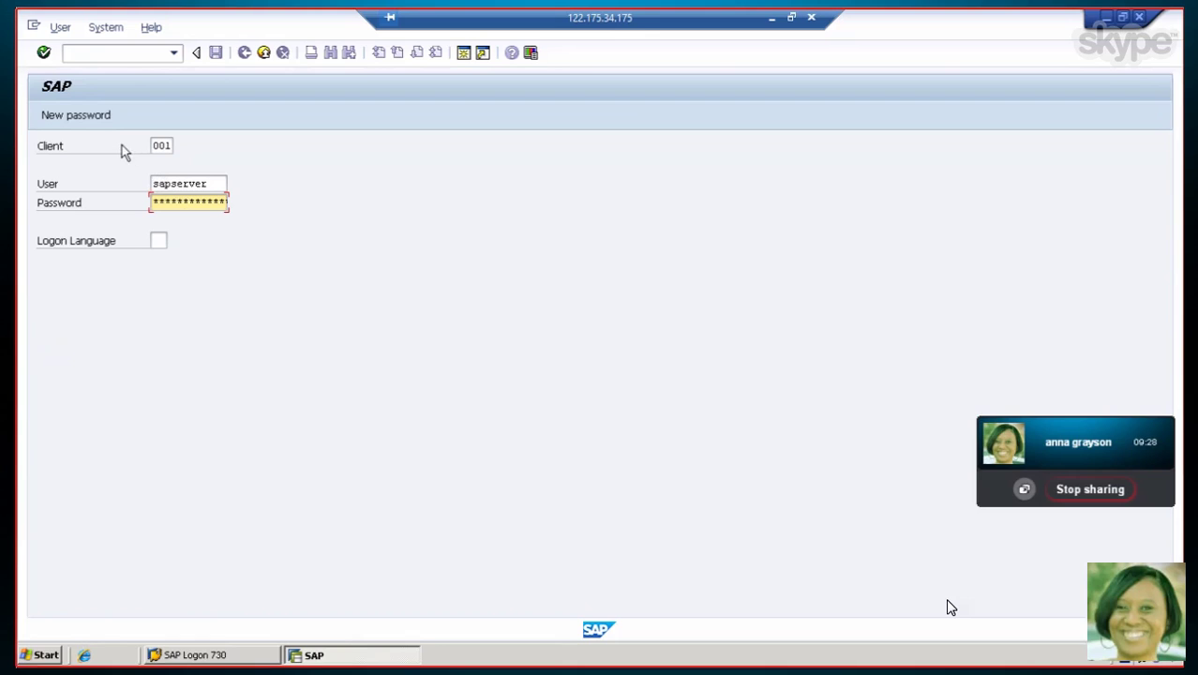
# Enter the account password on the SAP logon screen for client 001 and log on
pyautogui.click(102, 127)
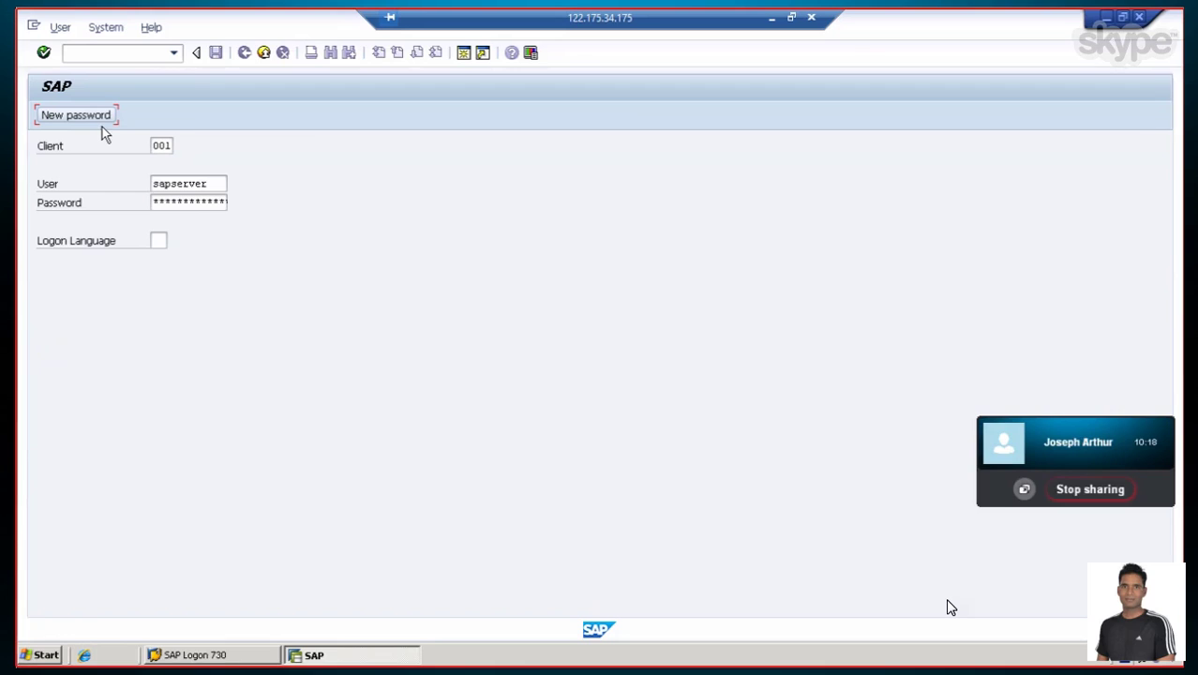
pyautogui.click(155, 201)
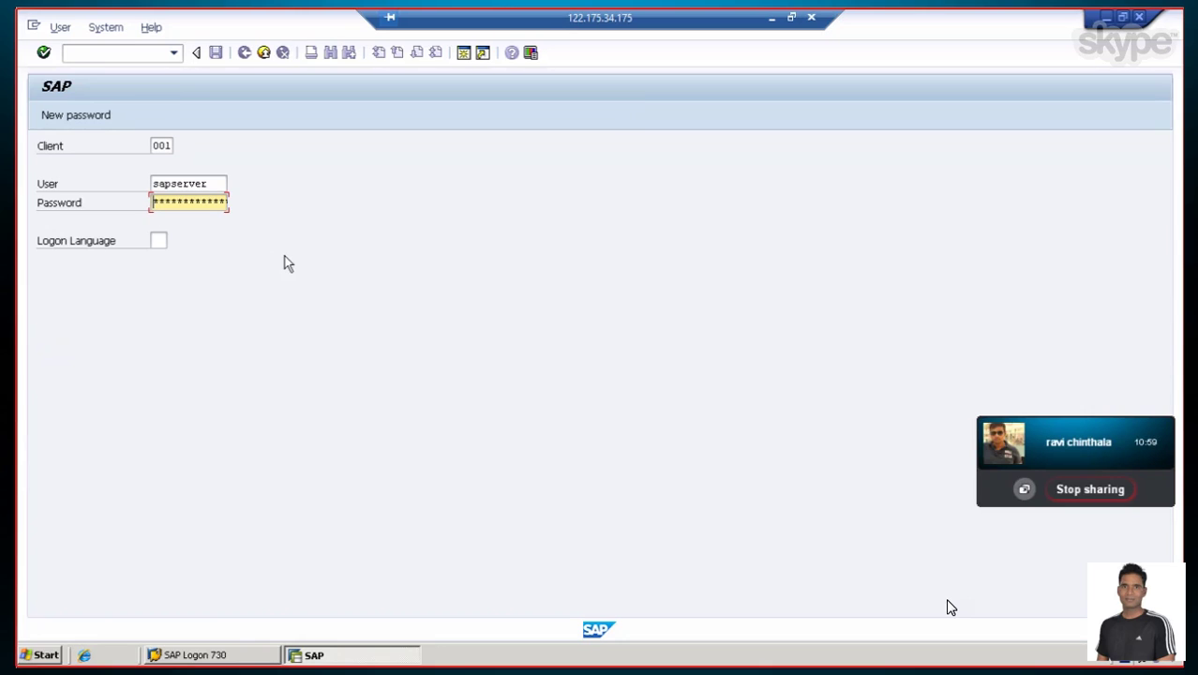
pyautogui.write('******')
pyautogui.press('Return')
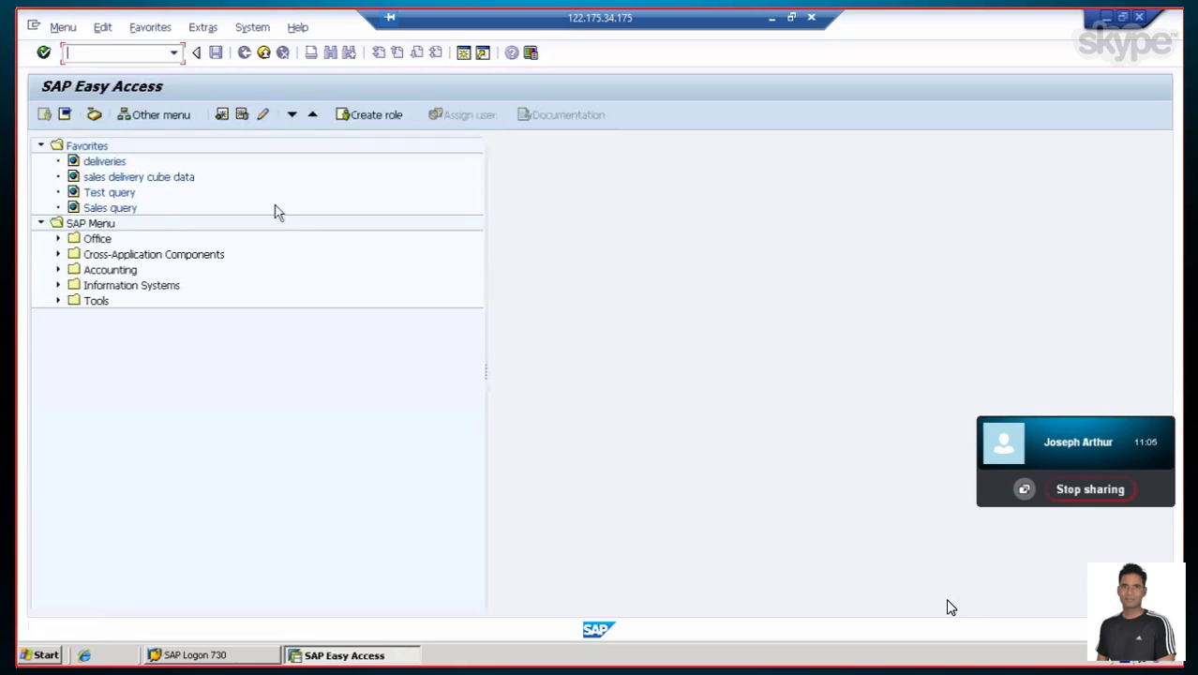
# Minimize the SAP Easy Access and SAP Logon windows and launch the Business Explorer Analyzer on the remote server
pyautogui.click(1106, 19)
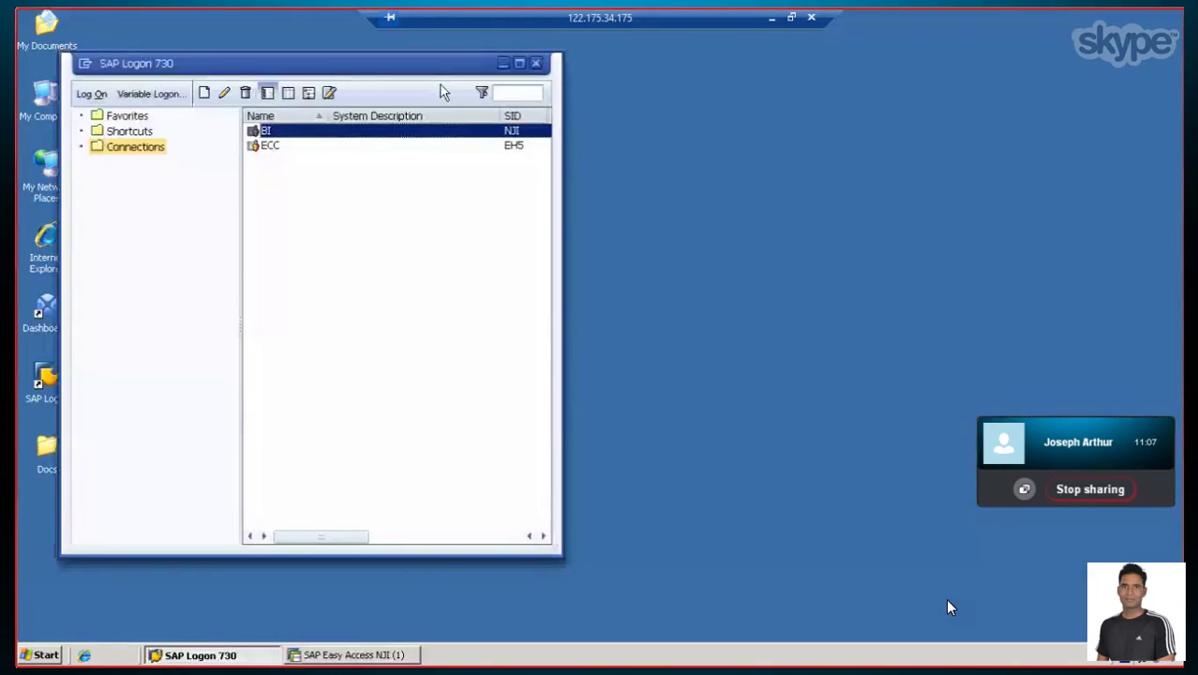
pyautogui.click(503, 62)
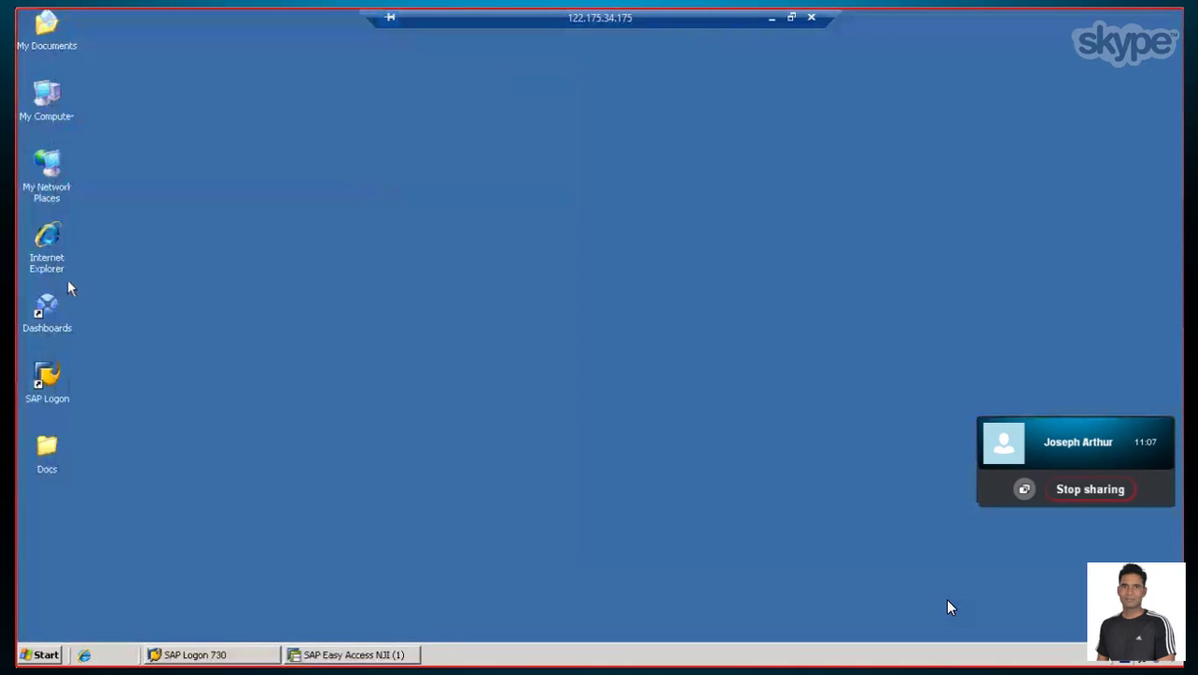
pyautogui.click(42, 654)
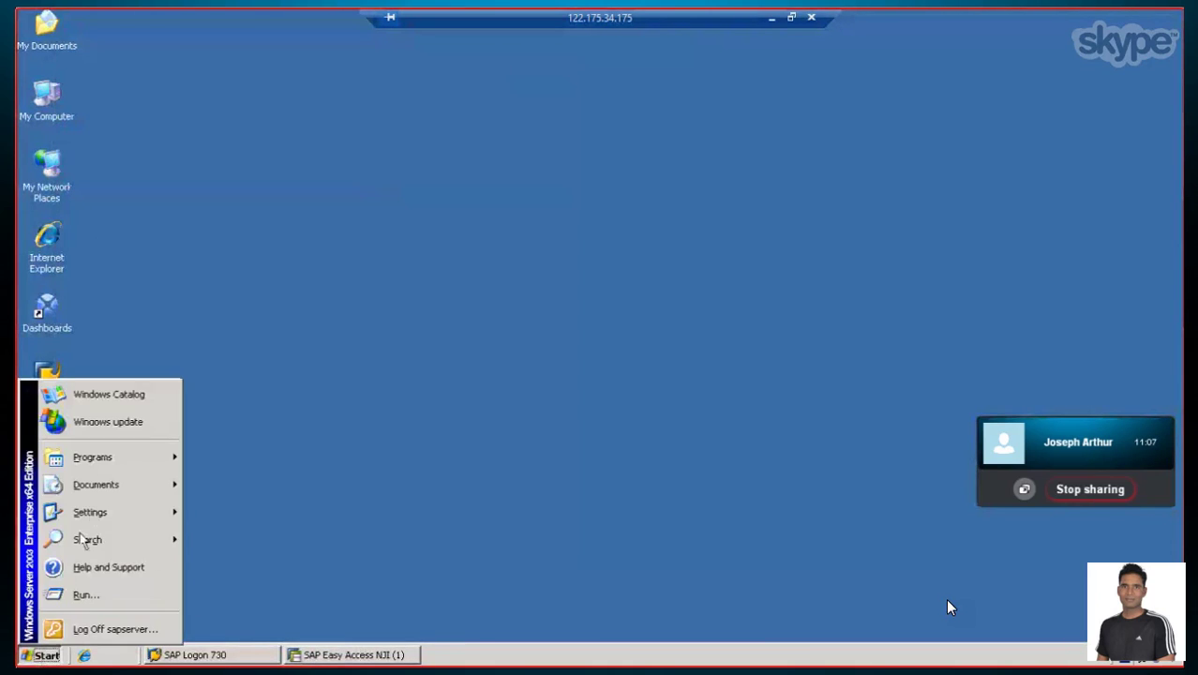
pyautogui.moveTo(111, 464)
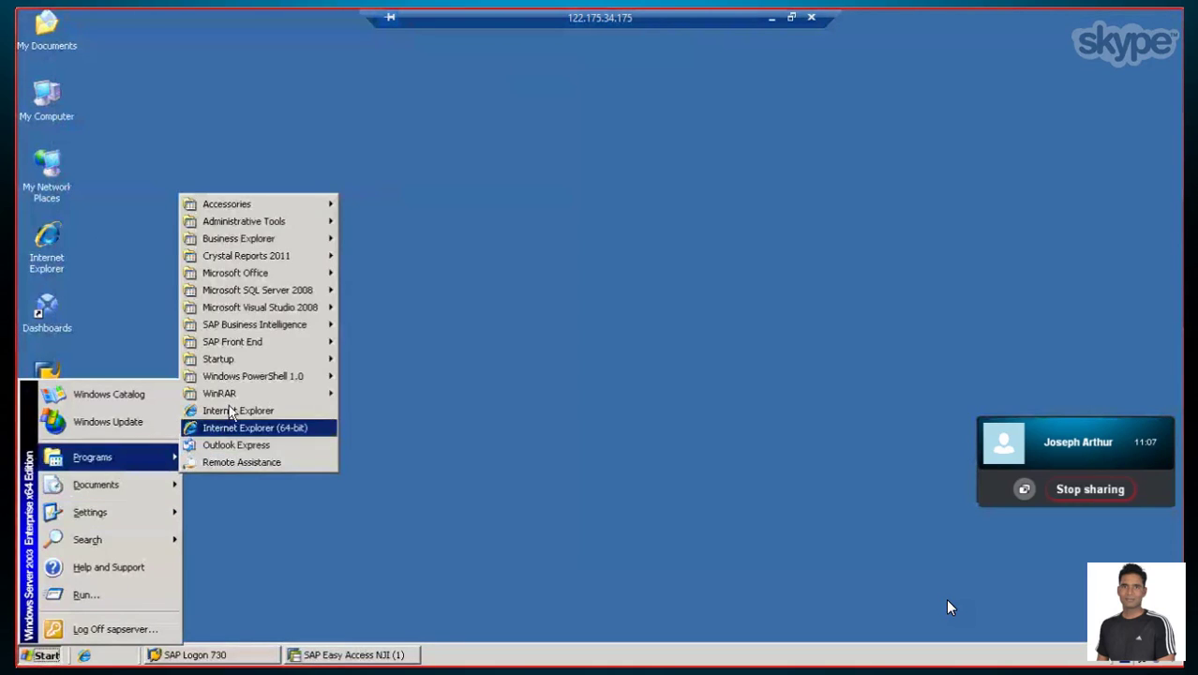
pyautogui.moveTo(265, 242)
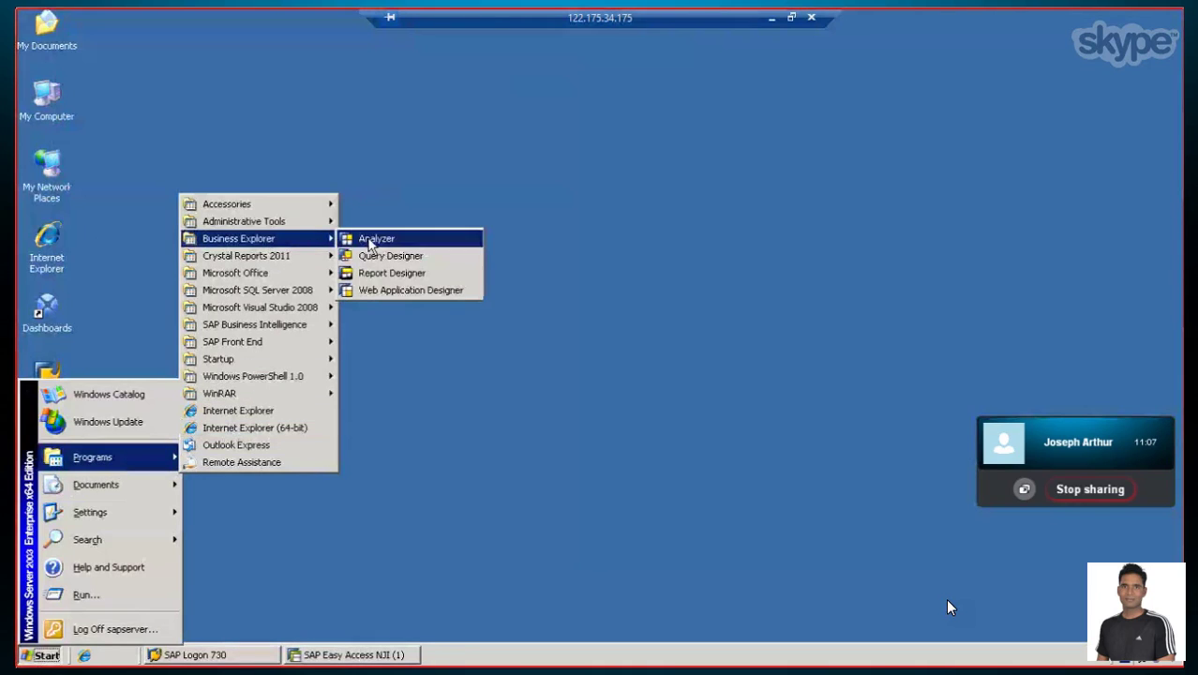
pyautogui.click(374, 241)
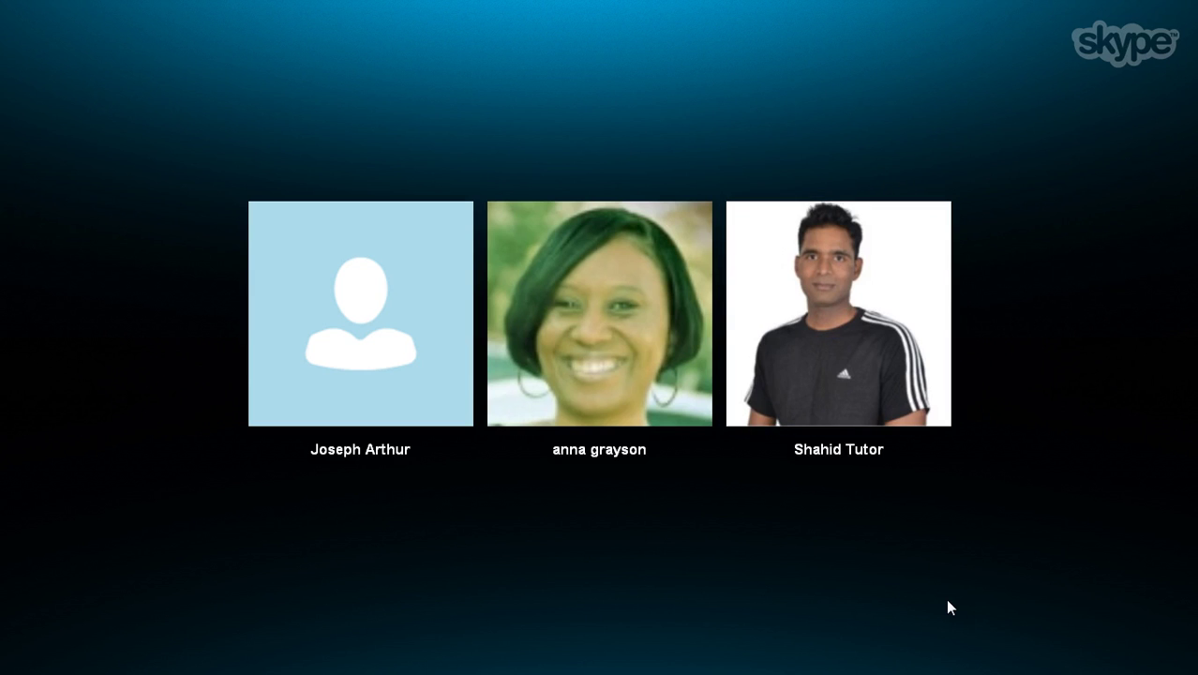
# Close the call quality feedback, then answer the incoming Skype group call without video in full screen
pyautogui.moveTo(954, 534)
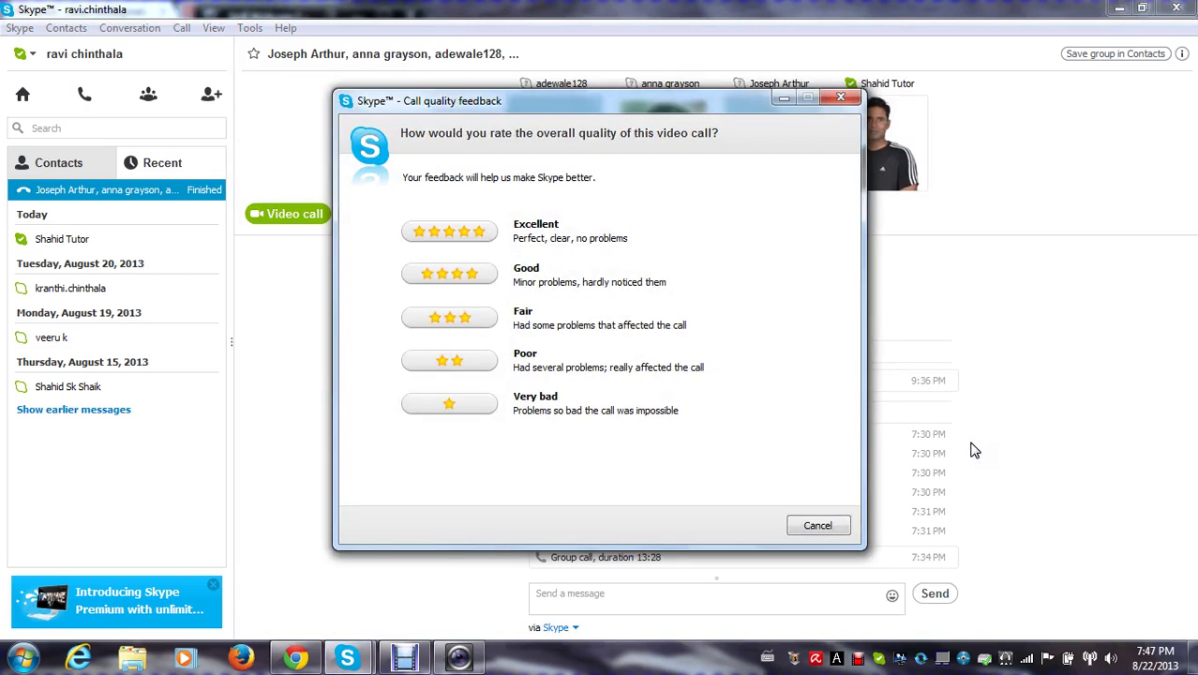
pyautogui.click(844, 100)
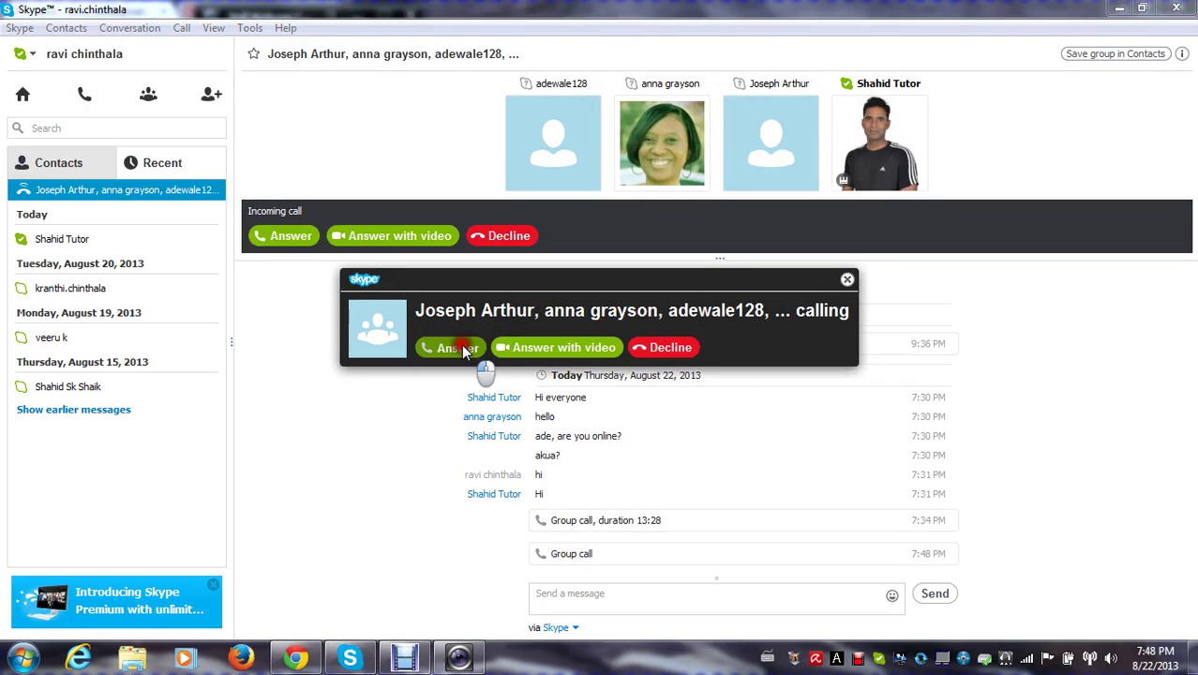
pyautogui.click(461, 346)
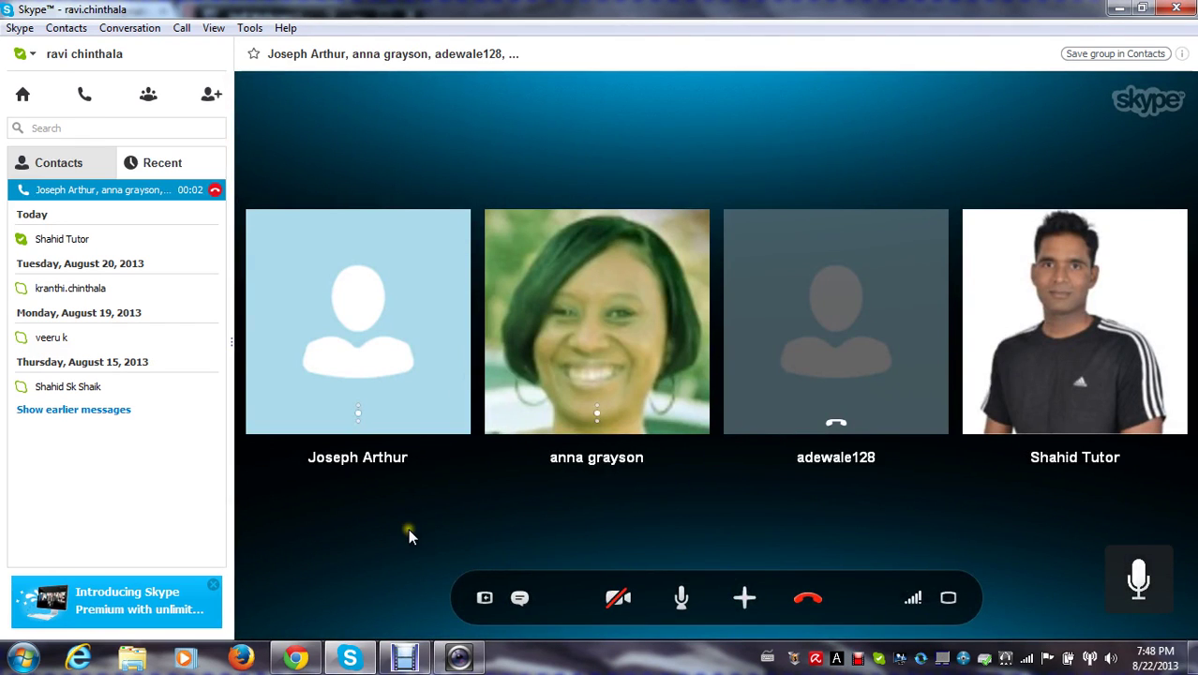
pyautogui.click(950, 599)
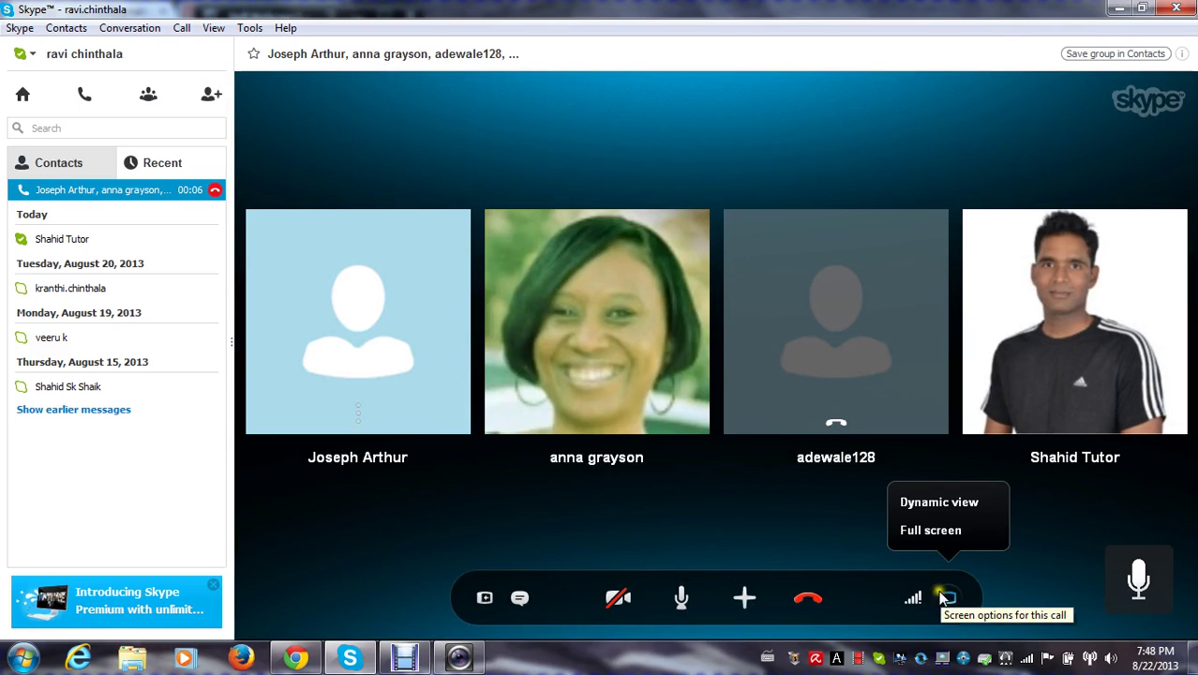
pyautogui.click(910, 529)
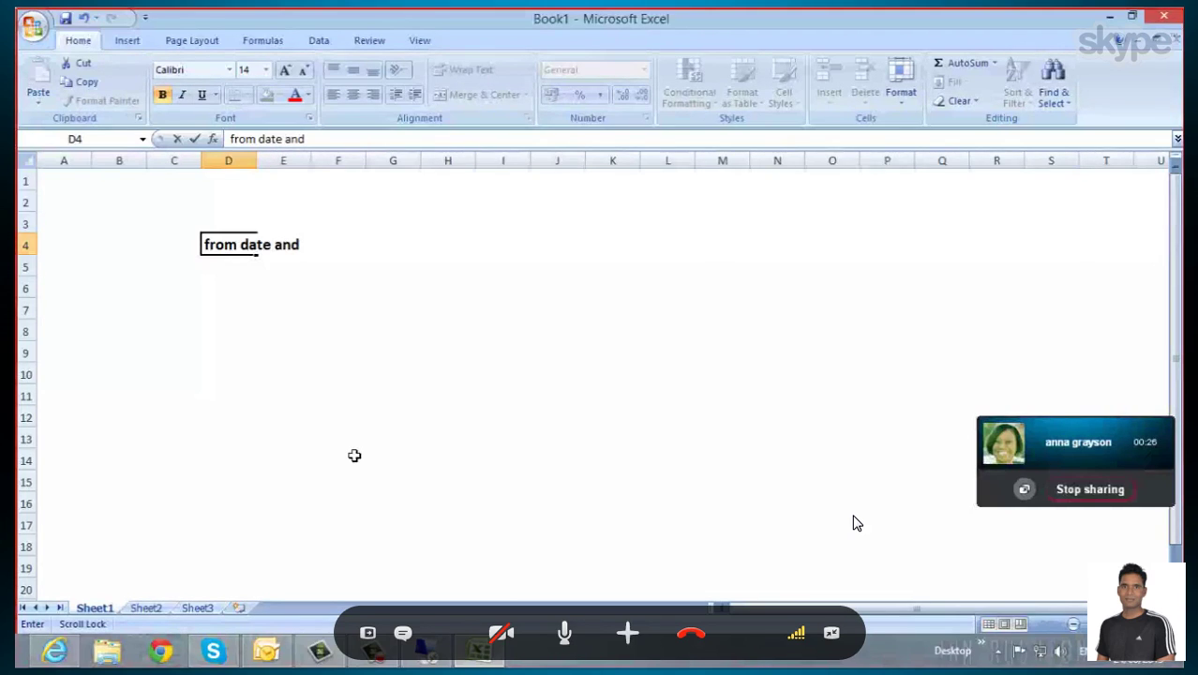
# Complete the text in cell D4 as "from date and to date" and enter "Requested delivery date" in cell E8
pyautogui.write('to')
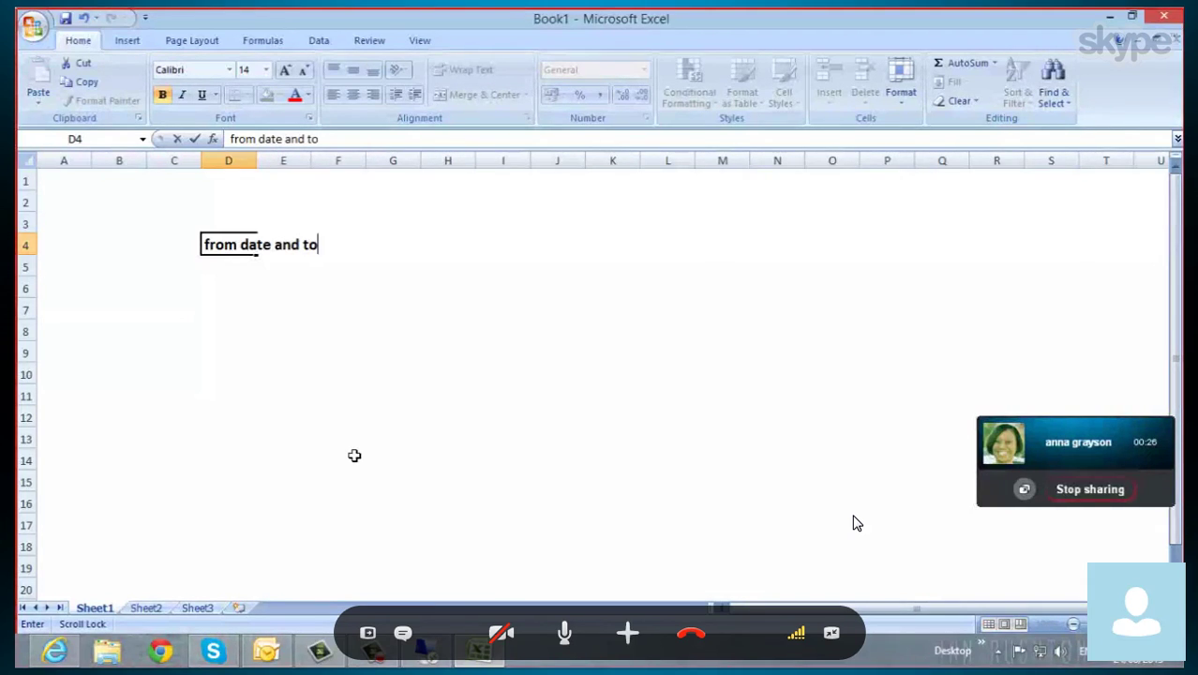
pyautogui.write(' date')
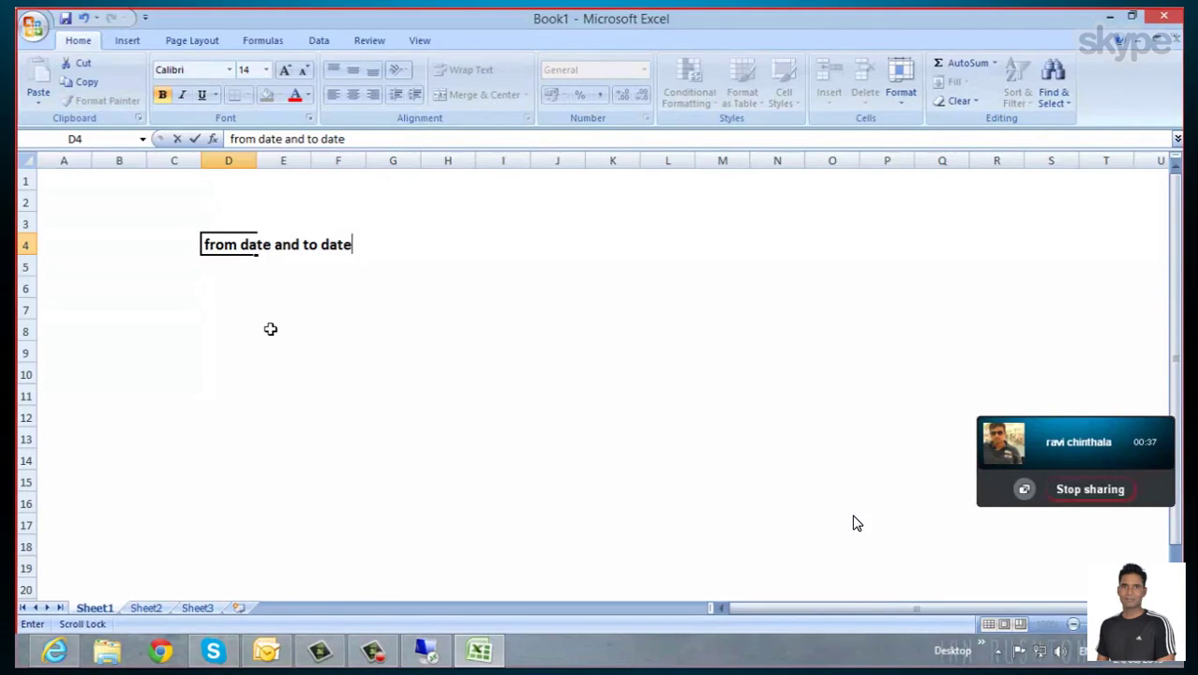
pyautogui.click(267, 330)
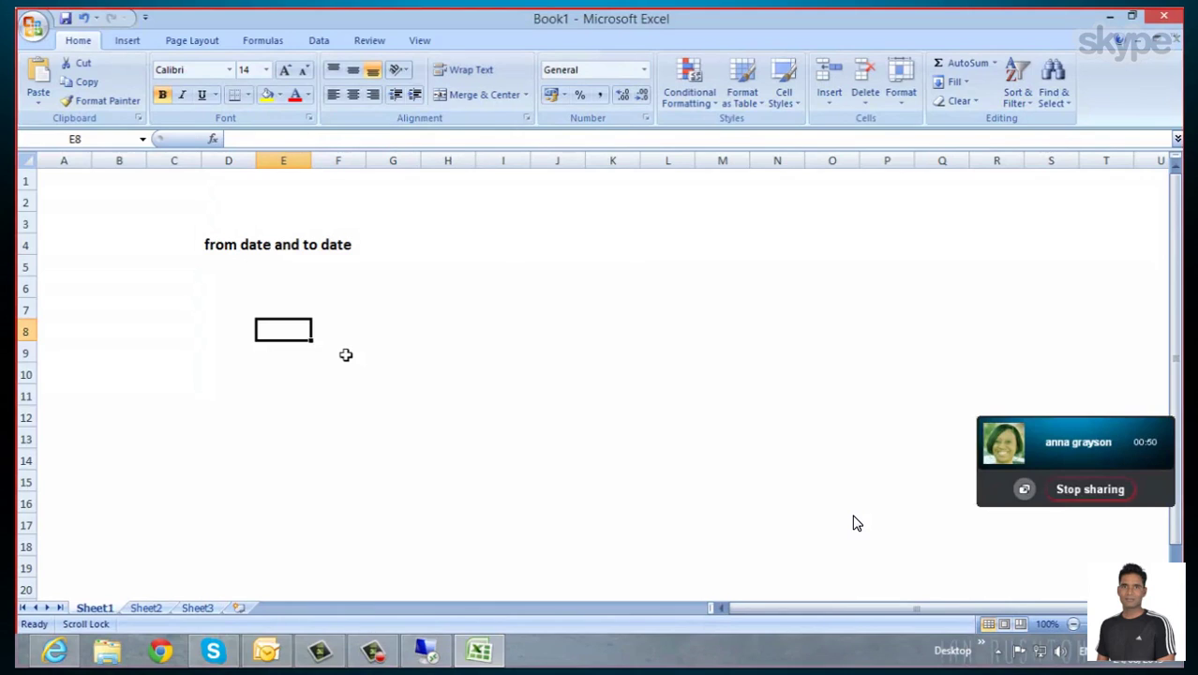
pyautogui.write('Re')
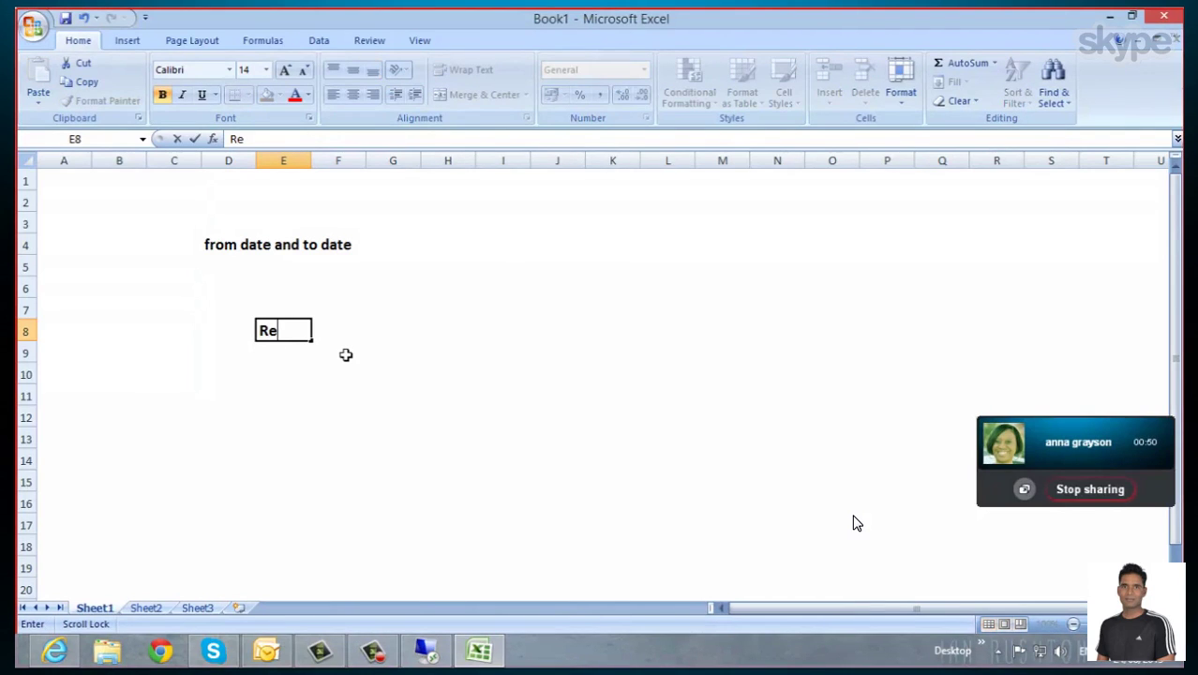
pyautogui.write('quested ')
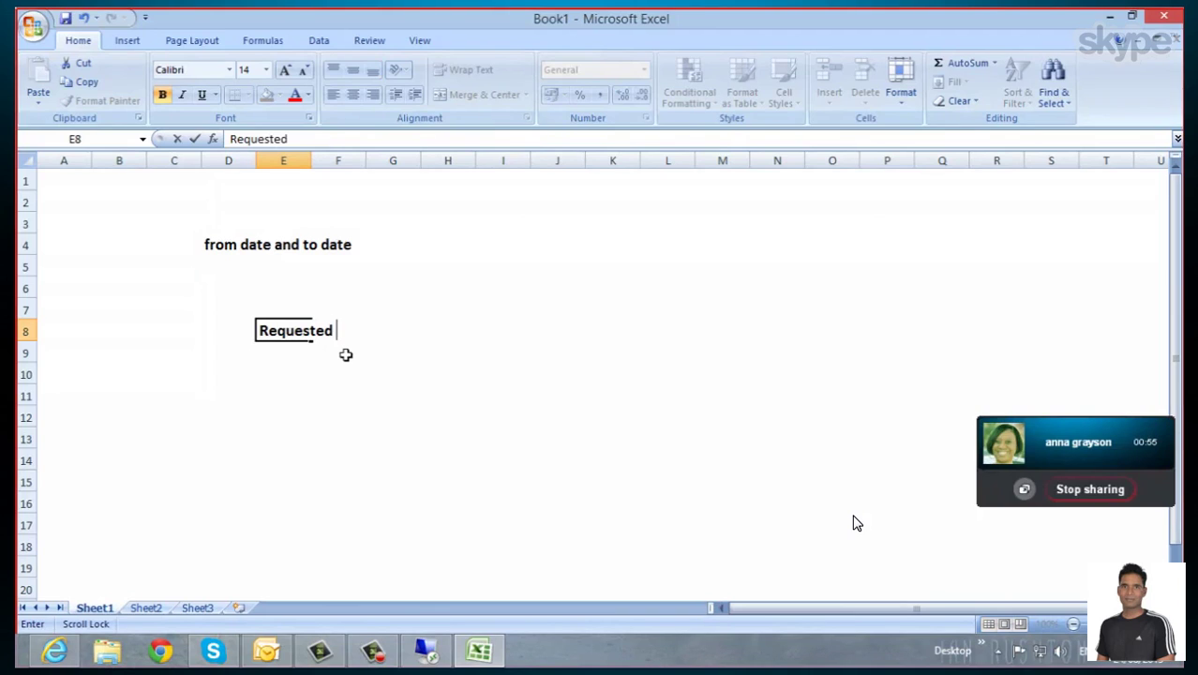
pyautogui.write('delivery')
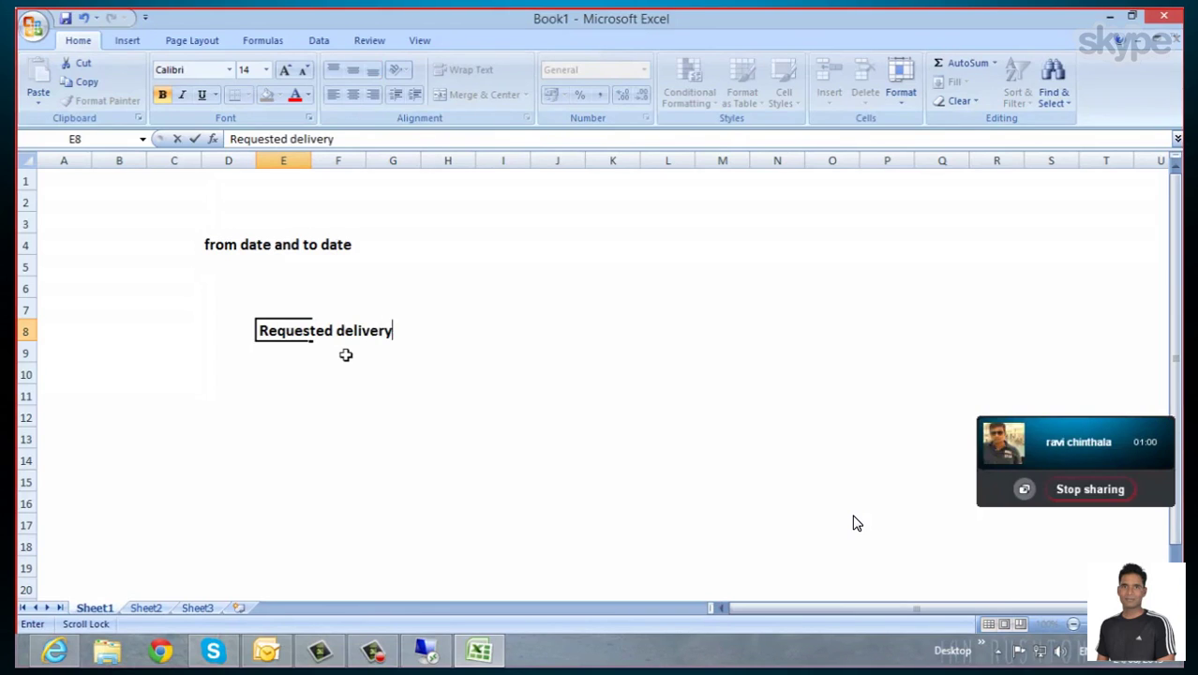
pyautogui.write(' date')
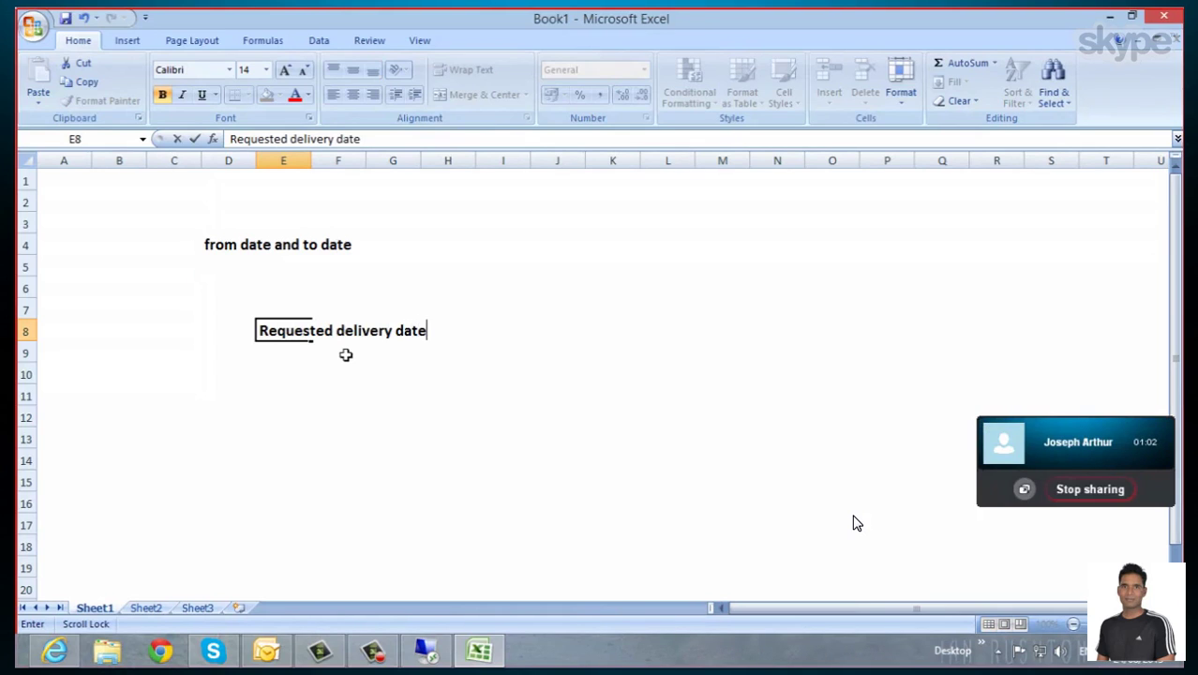
# Enter "Actual delivery date" in cell H8 and close the group video calling notice
pyautogui.press('Tab')
pyautogui.press('Tab')
pyautogui.press('Tab')
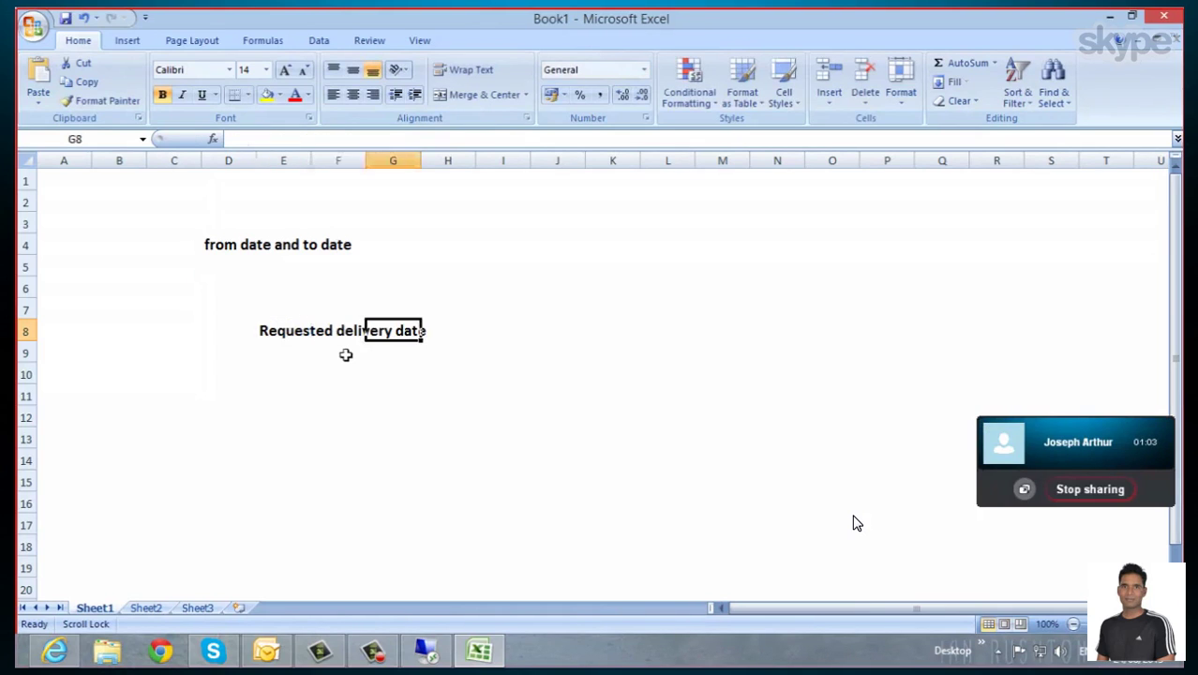
pyautogui.write('Actu')
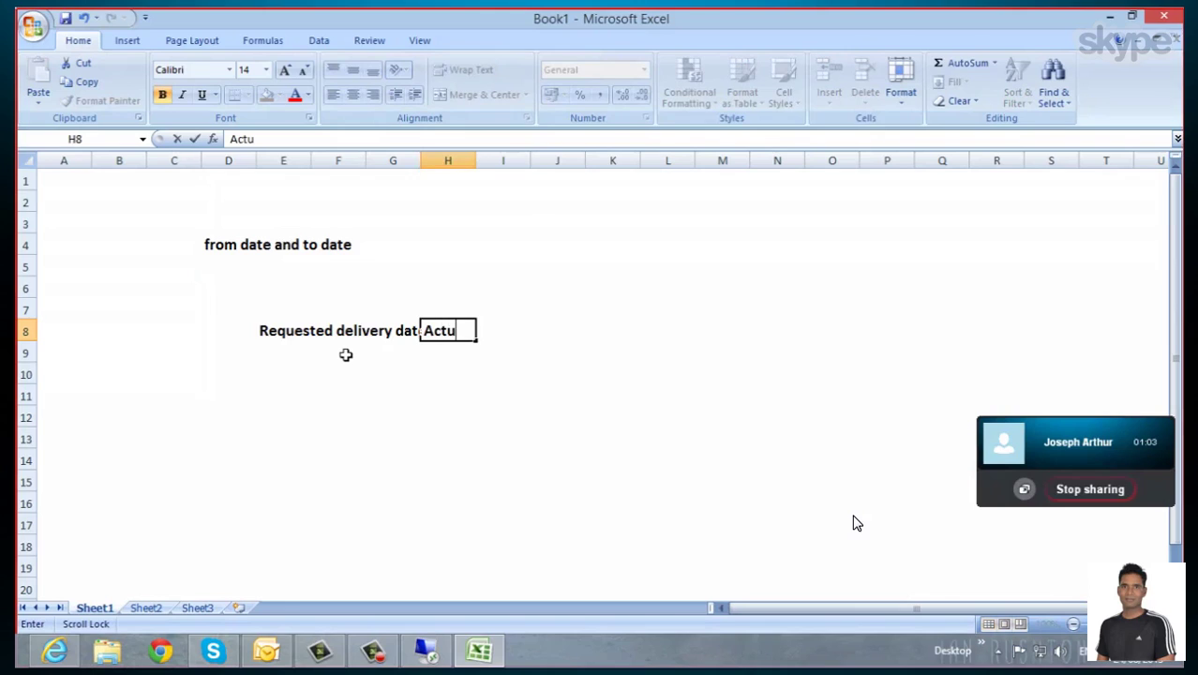
pyautogui.write('al deli')
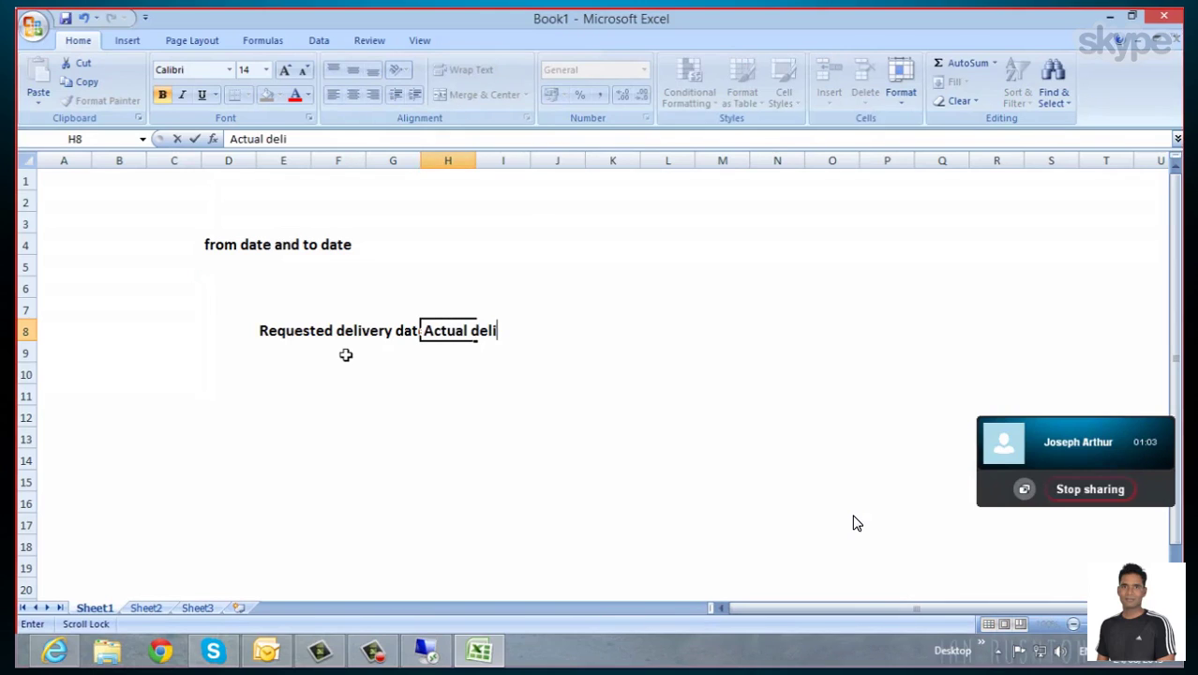
pyautogui.write('very d')
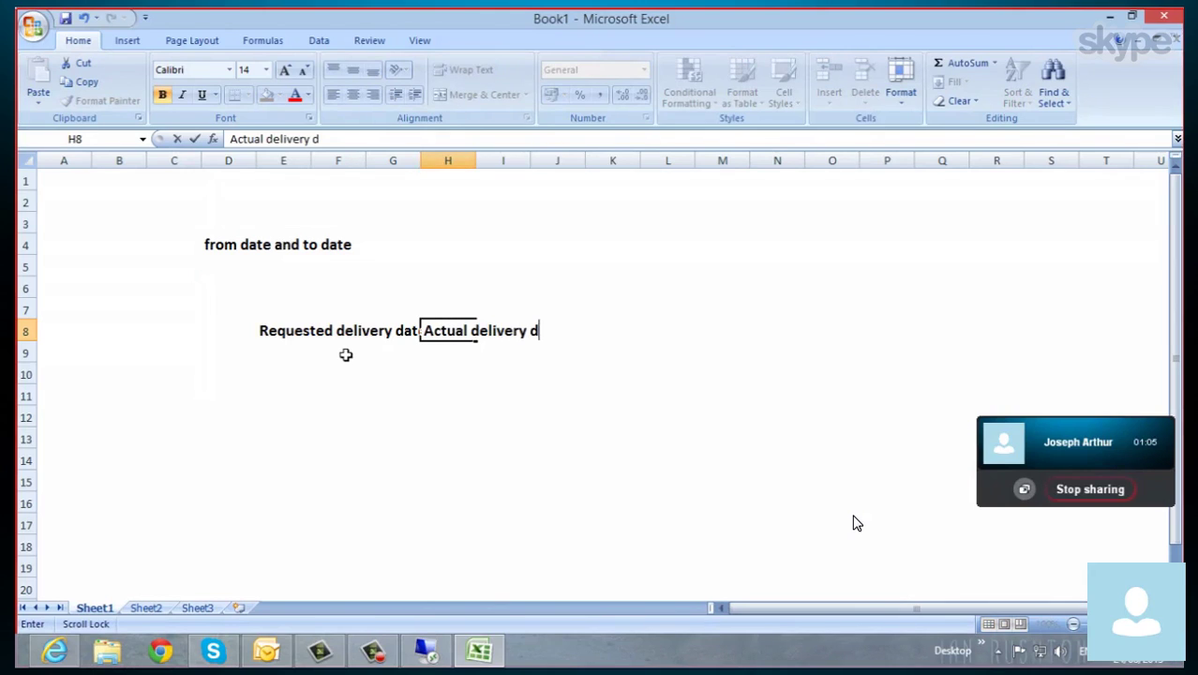
pyautogui.write('ate')
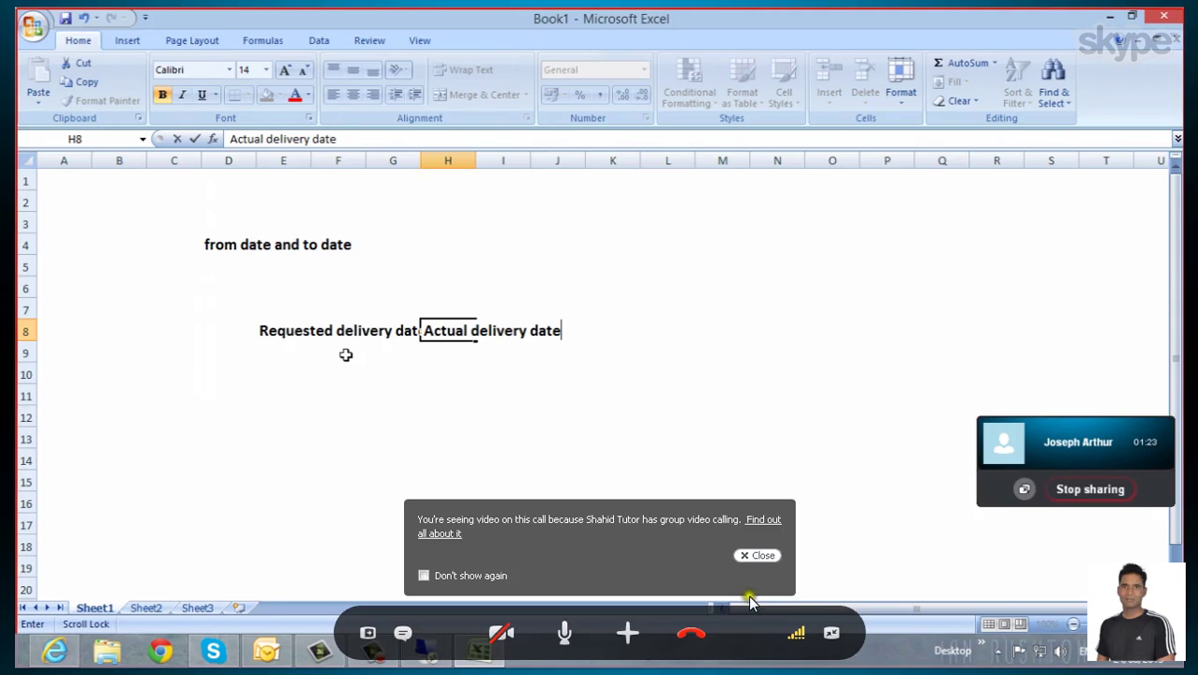
pyautogui.click(755, 555)
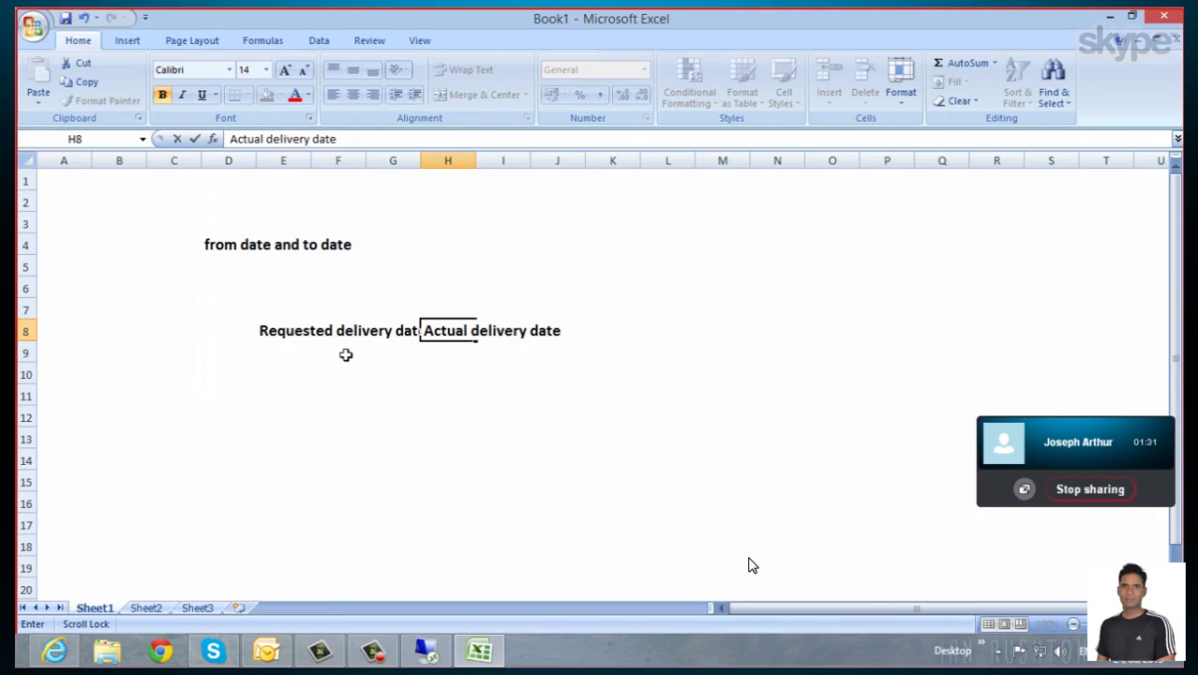
pyautogui.click(306, 418)
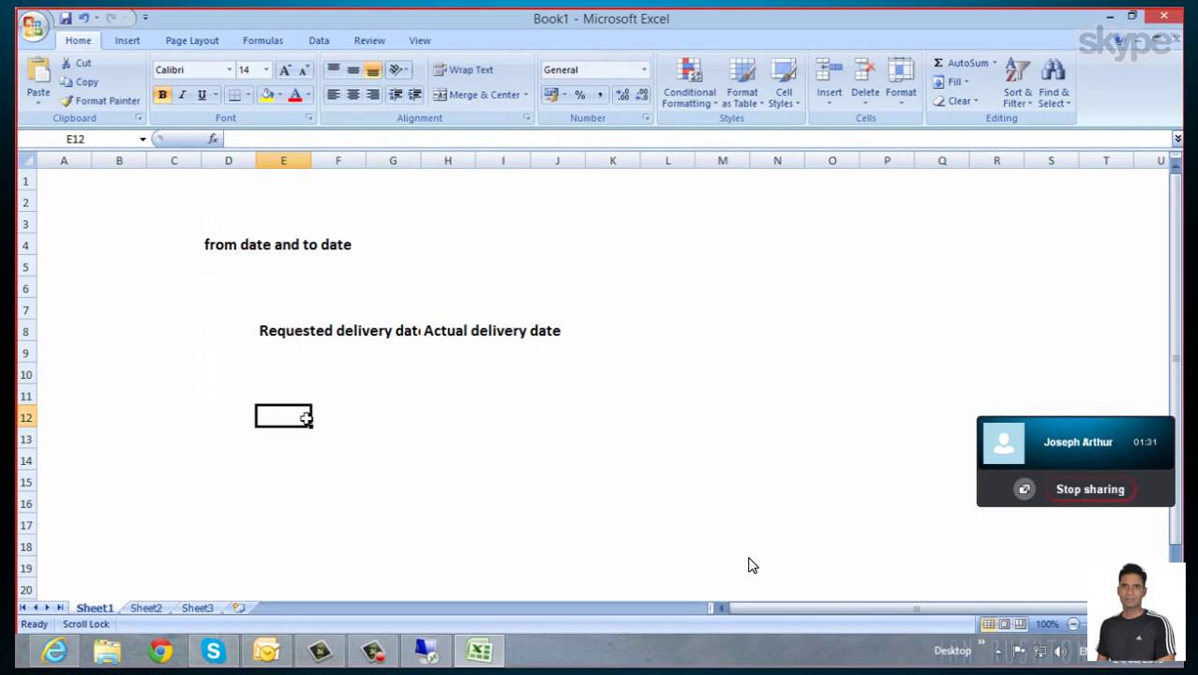
pyautogui.scroll(-2, 306, 417)
pyautogui.scroll(2, 309, 418)
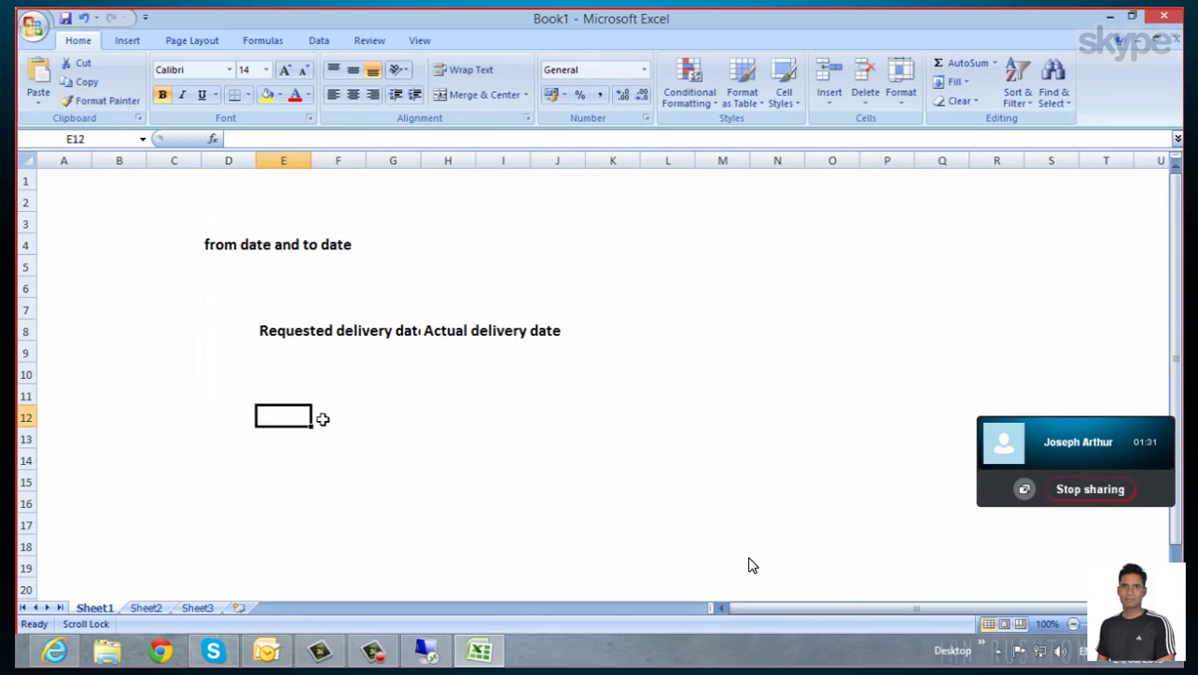
pyautogui.click(478, 226)
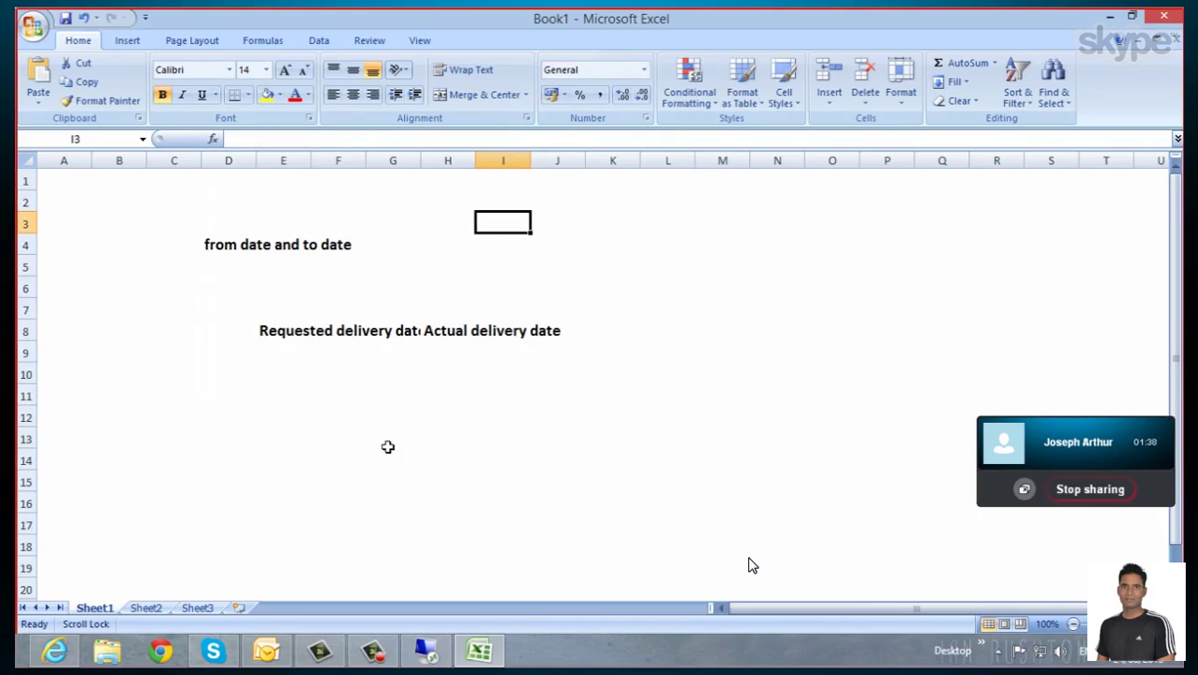
# Enter "This report will help users to know on time deliveries late deliveries and early delivers" in cell D12
pyautogui.scroll(-1, 380, 436)
pyautogui.click(223, 350)
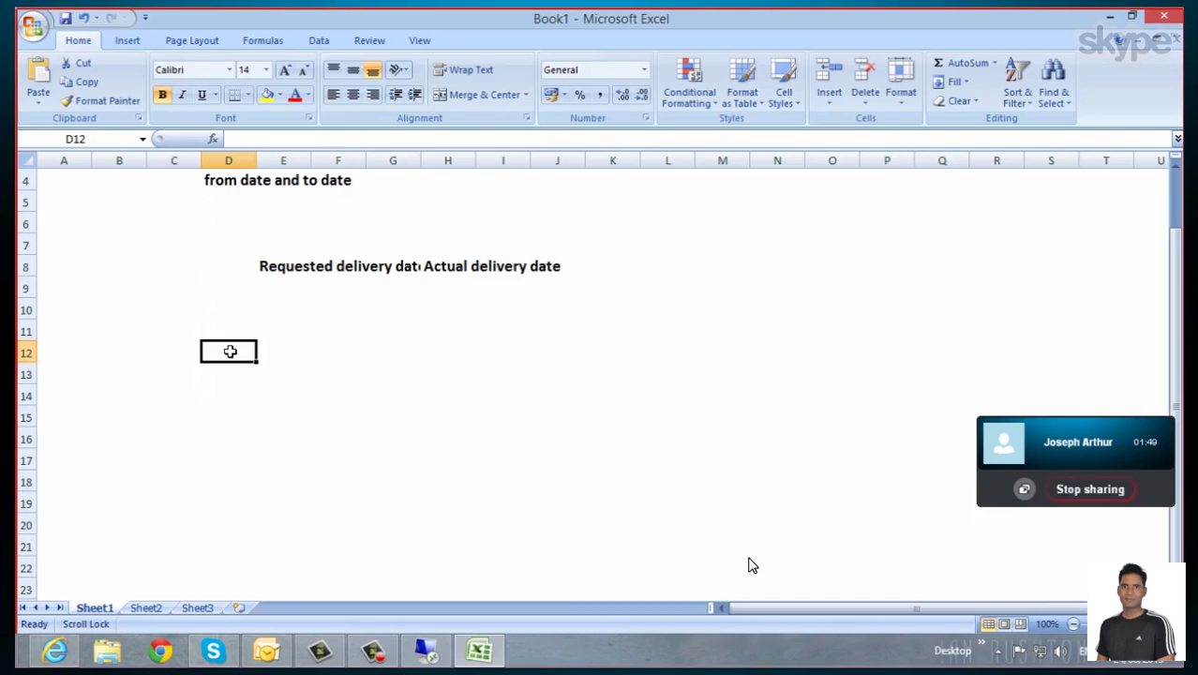
pyautogui.doubleClick(230, 350)
pyautogui.write('This')
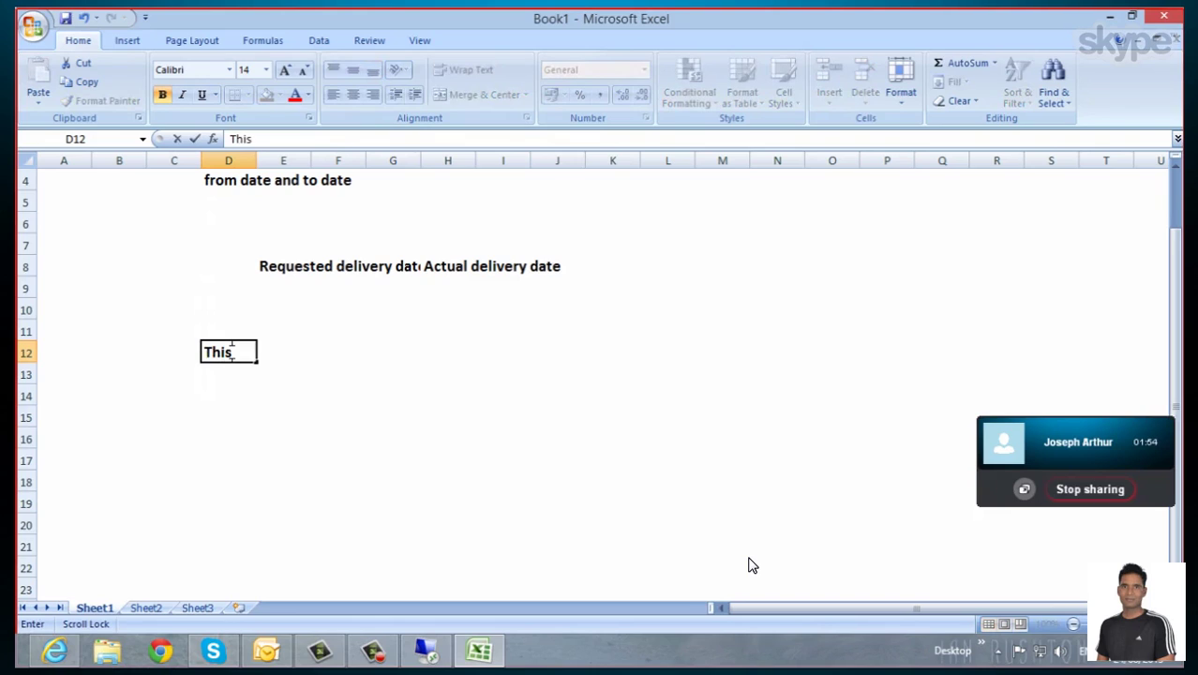
pyautogui.write(' report wil')
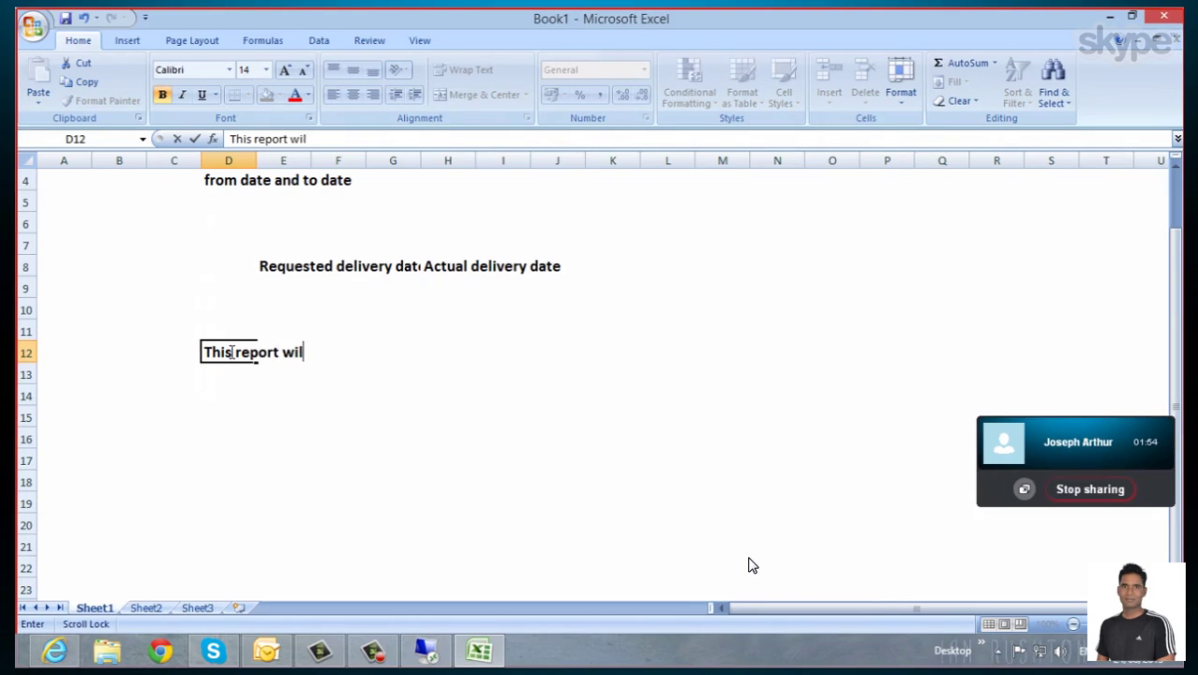
pyautogui.write('l help ')
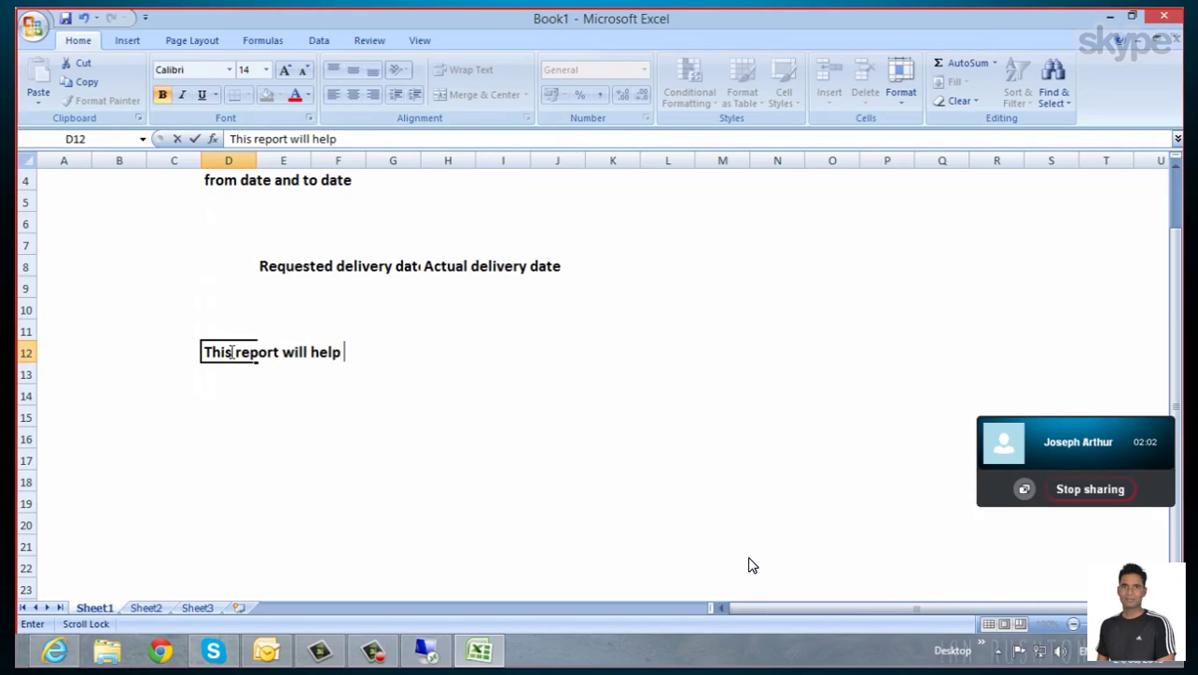
pyautogui.write('users to')
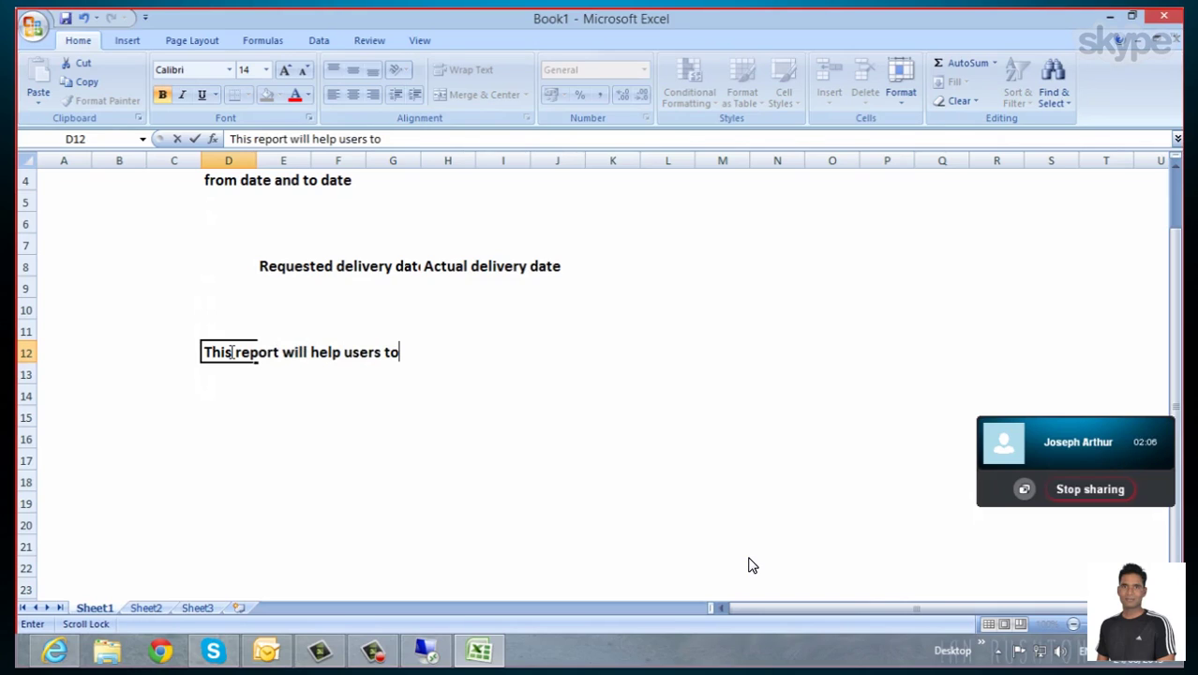
pyautogui.write(' know on')
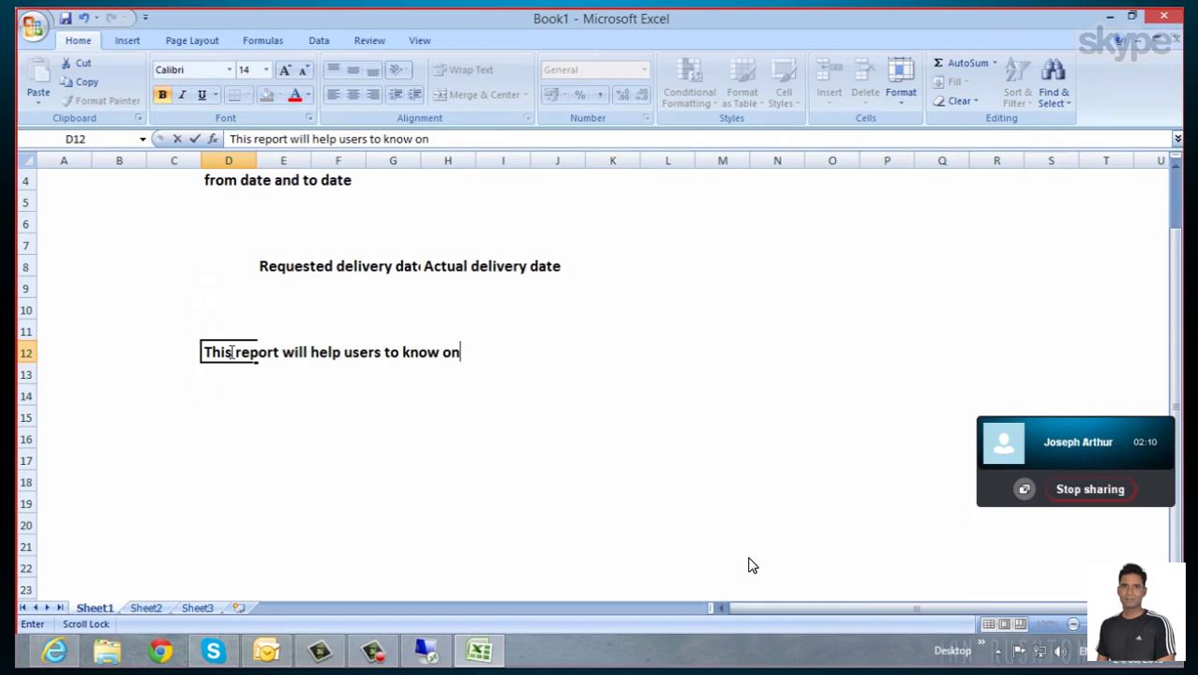
pyautogui.write(' time de')
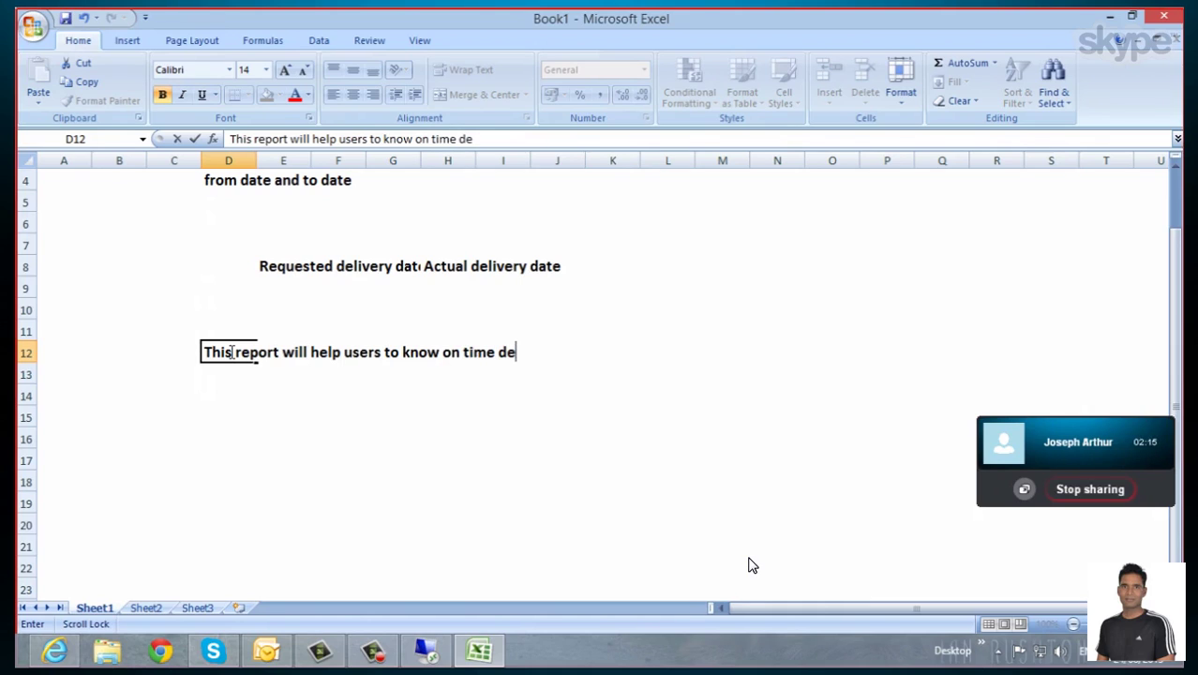
pyautogui.write('live')
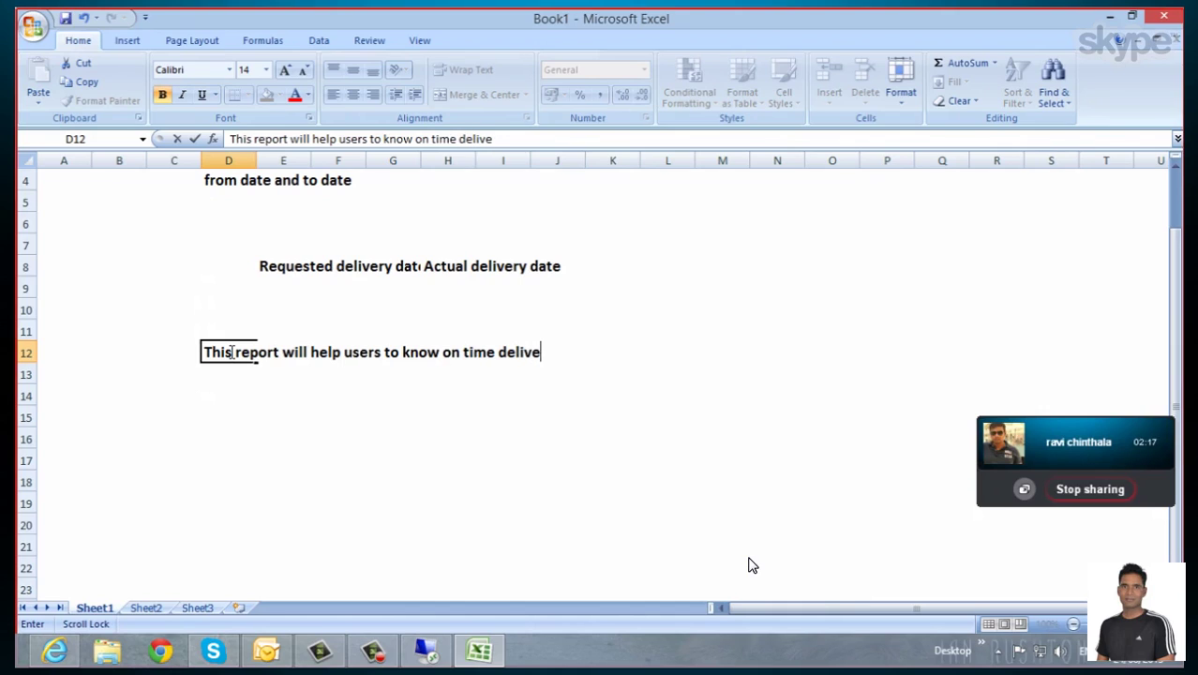
pyautogui.write('ries a')
pyautogui.press('BackSpace')
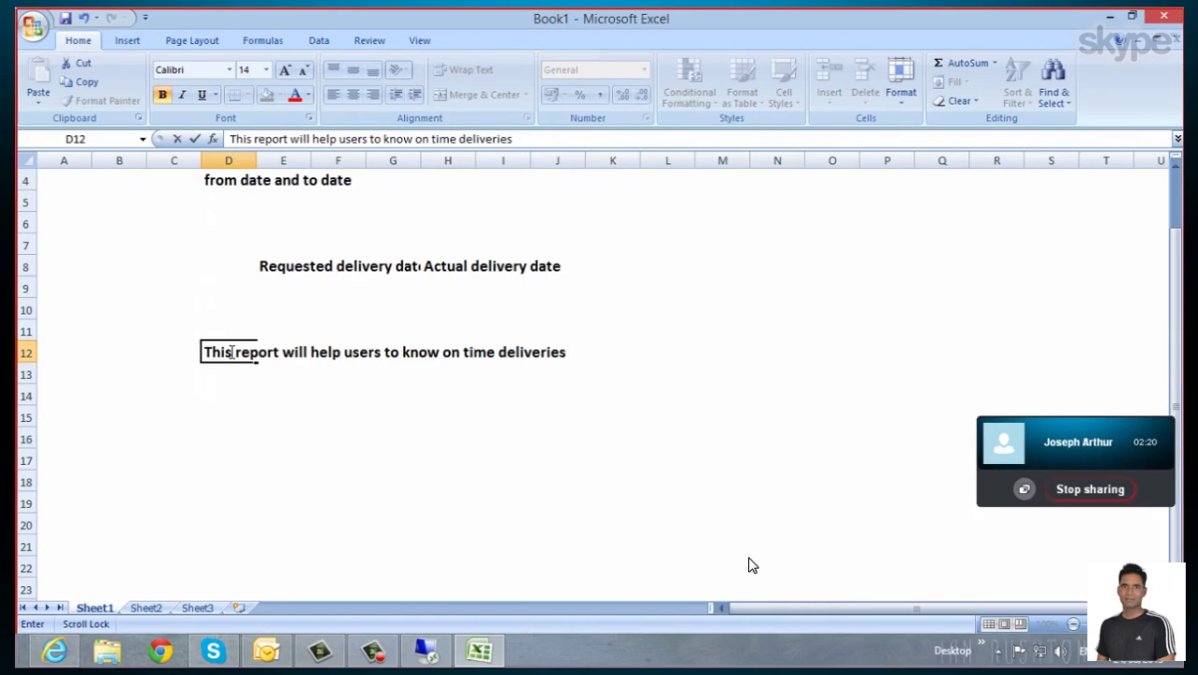
pyautogui.write('late')
pyautogui.write(' del')
pyautogui.write('iver')
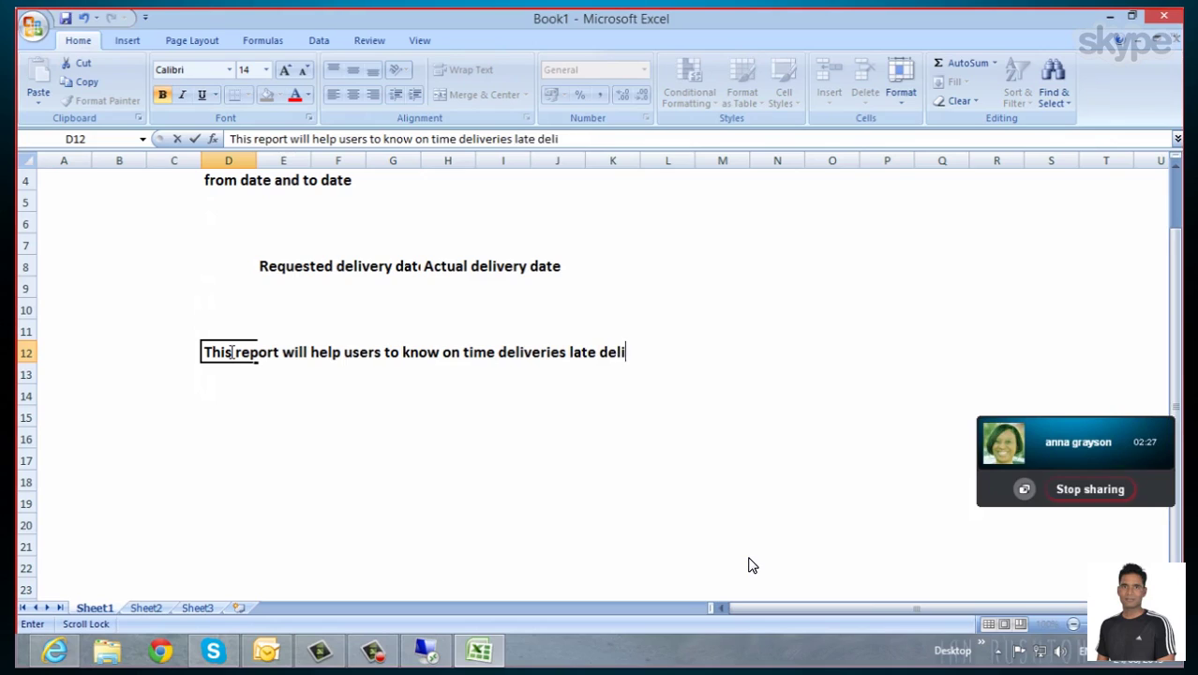
pyautogui.write('ies ')
pyautogui.write('a')
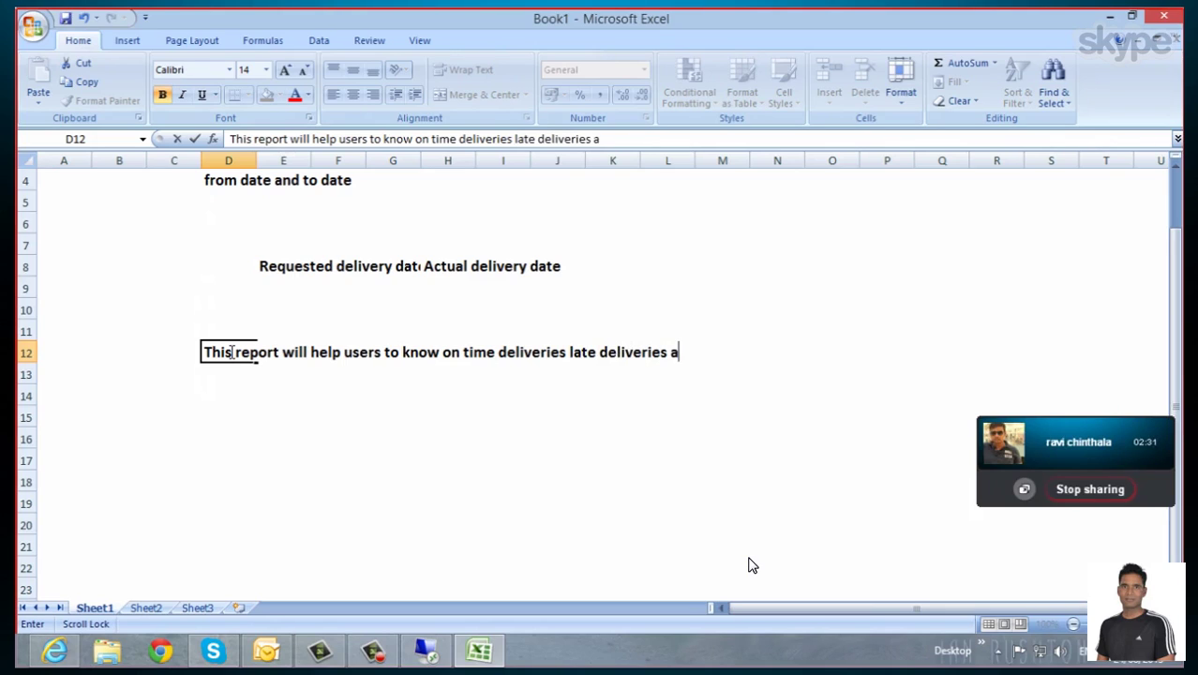
pyautogui.write('nd early ')
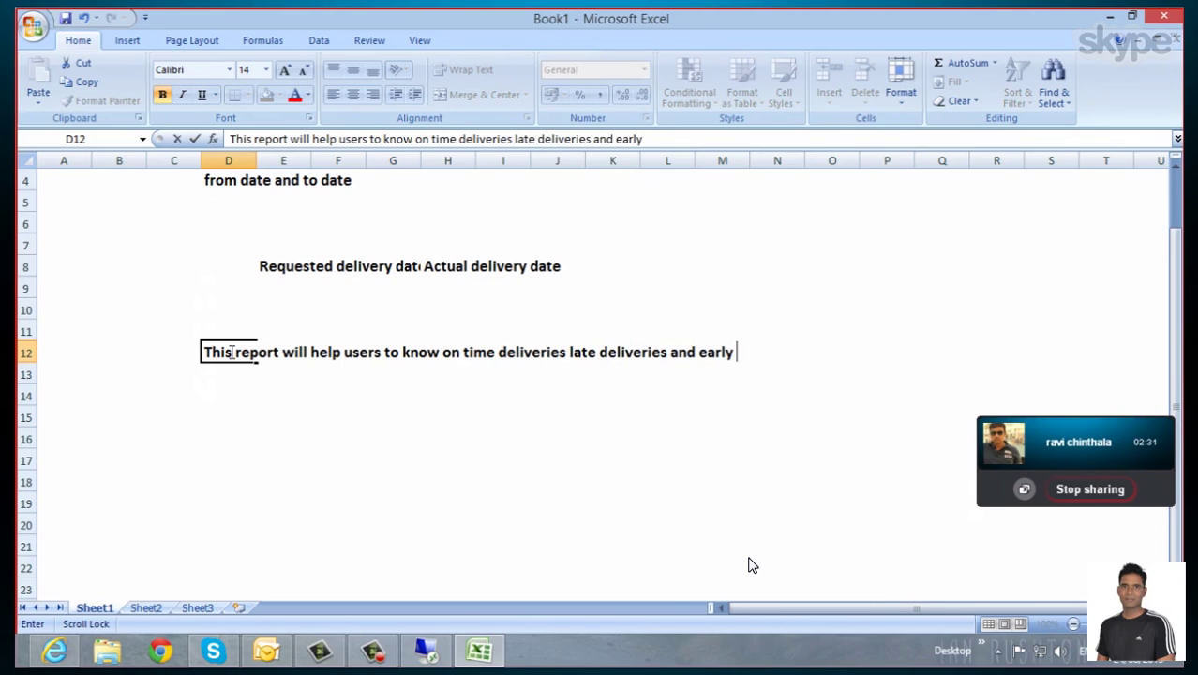
pyautogui.write('delivers')
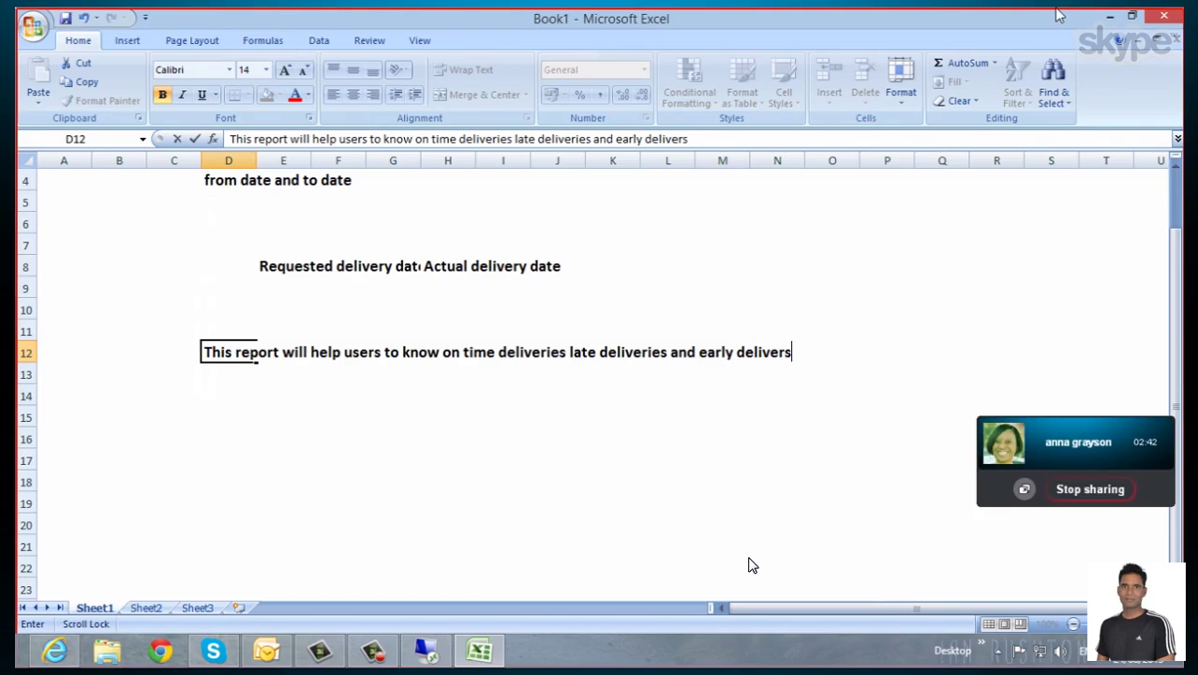
# Minimize the Book1 workbook, switch to BEx Analyzer on the remote server and start creating a new query
pyautogui.click(1109, 19)
pyautogui.click(426, 650)
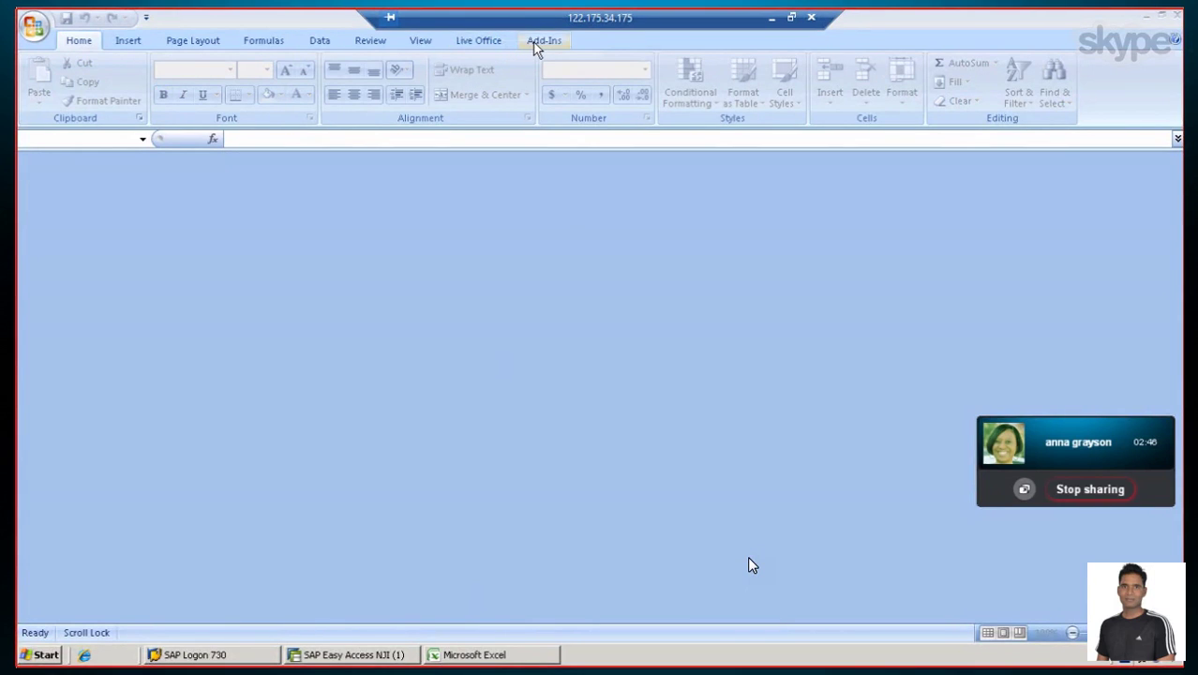
pyautogui.click(542, 42)
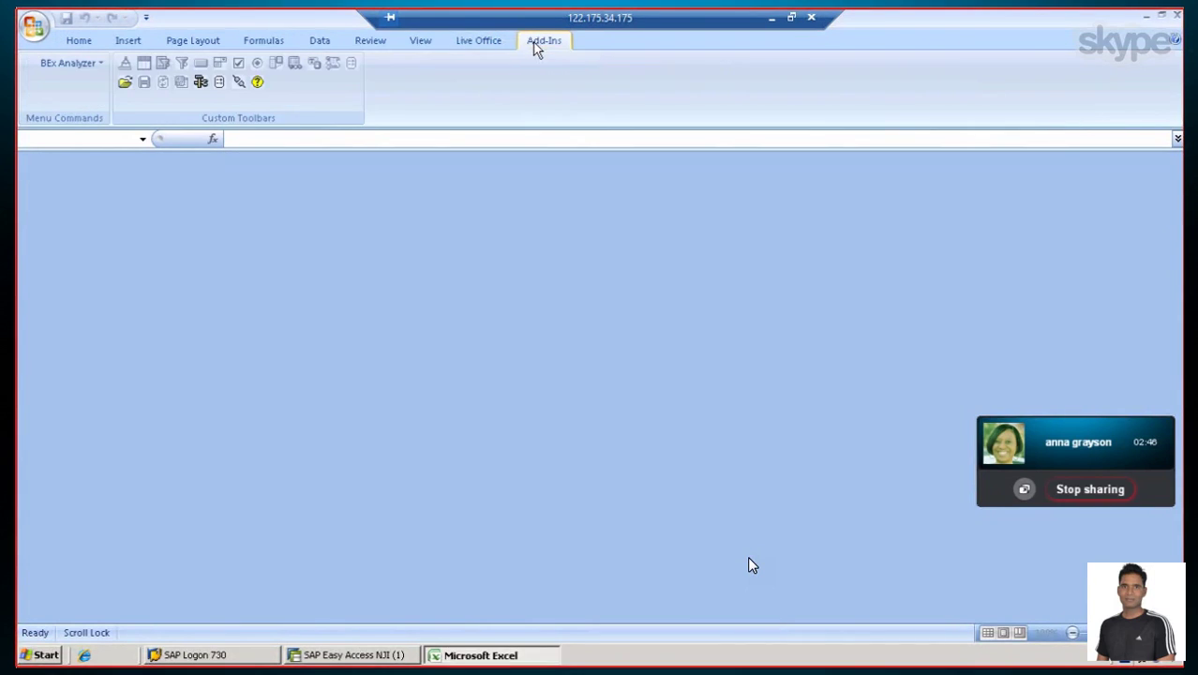
pyautogui.click(200, 83)
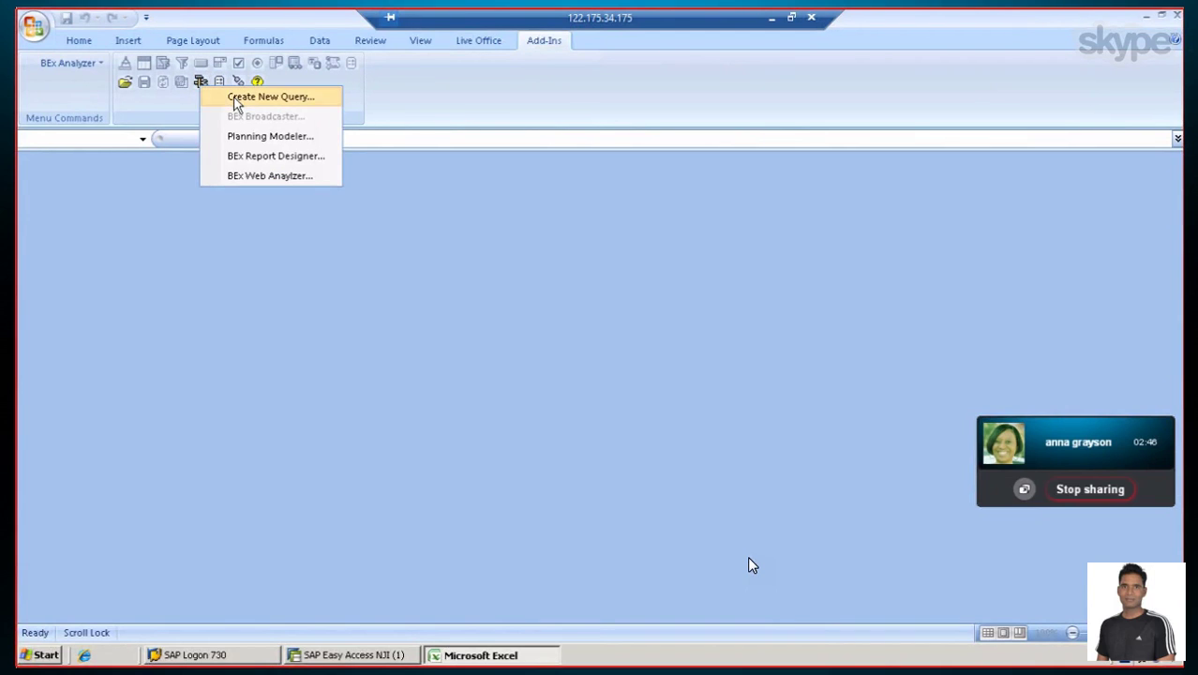
pyautogui.click(236, 99)
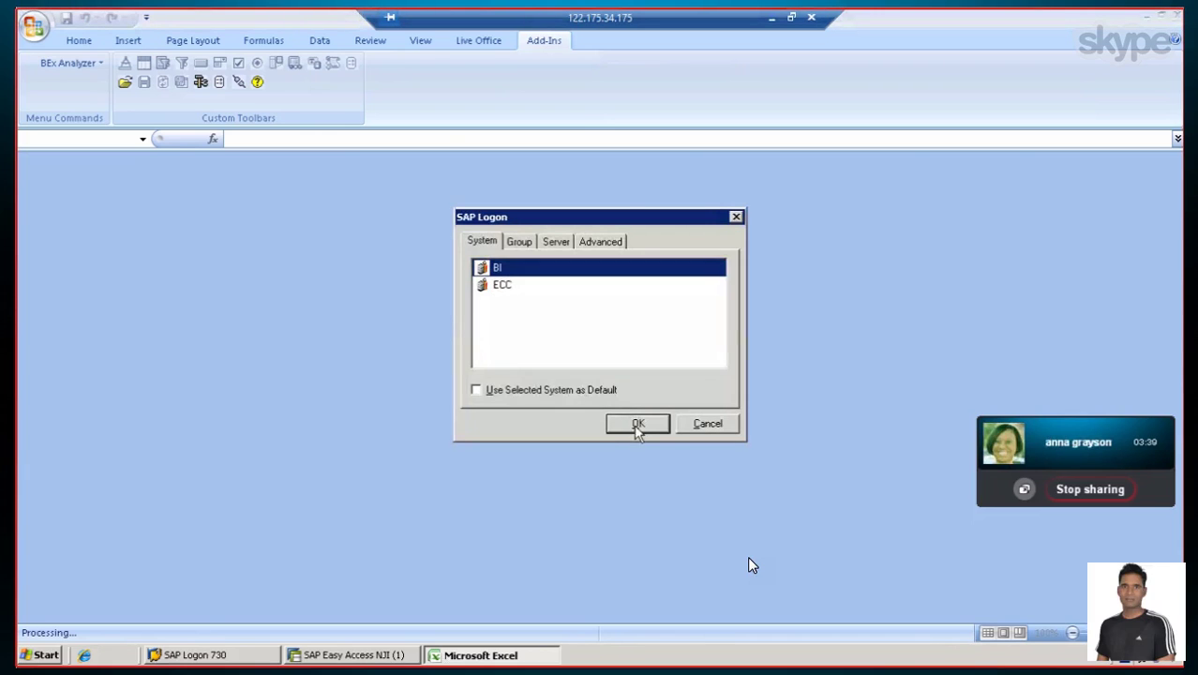
# Choose the BI system and log on with client 001 and the account password
pyautogui.click(635, 427)
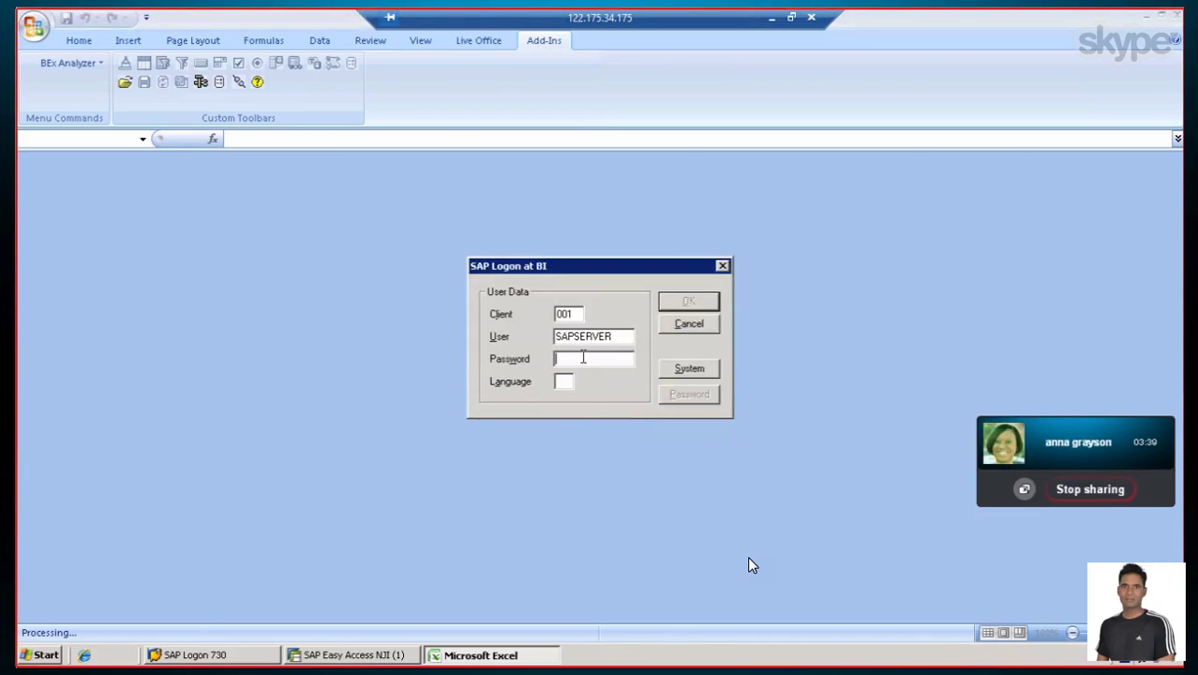
pyautogui.write('*****')
pyautogui.press('Return')
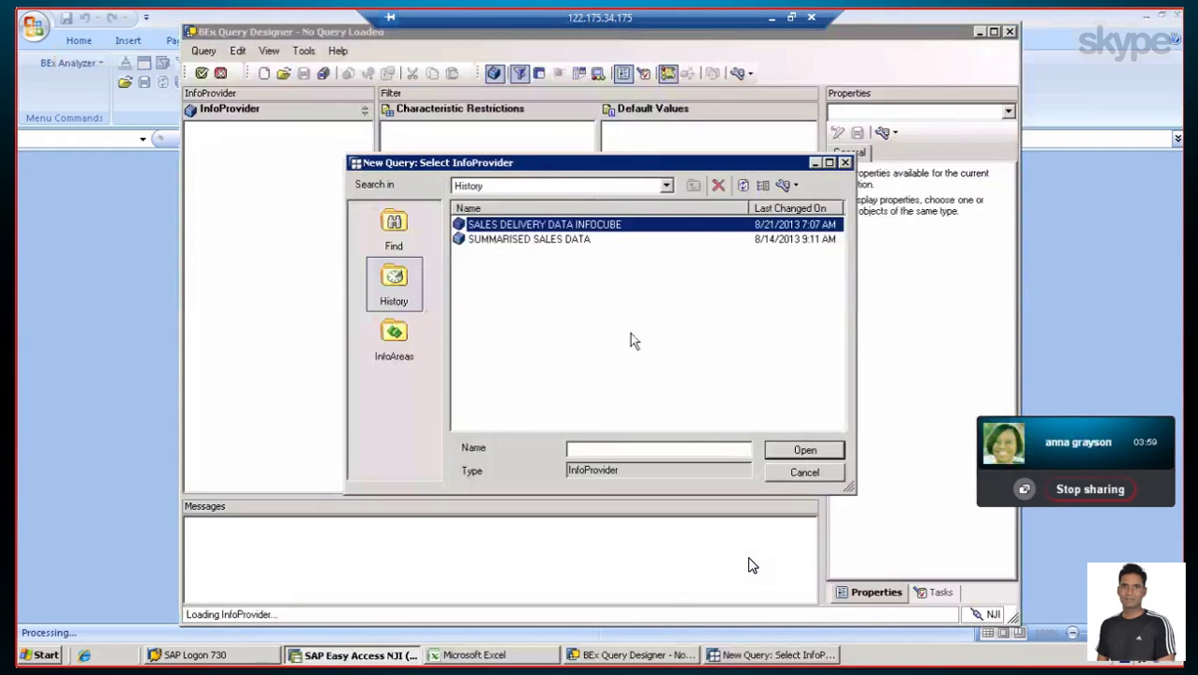
# Base the new query on SALES DELIVERY DATA INFOCUBE and place the MATERIAL COST key figure in the columns
pyautogui.click(804, 452)
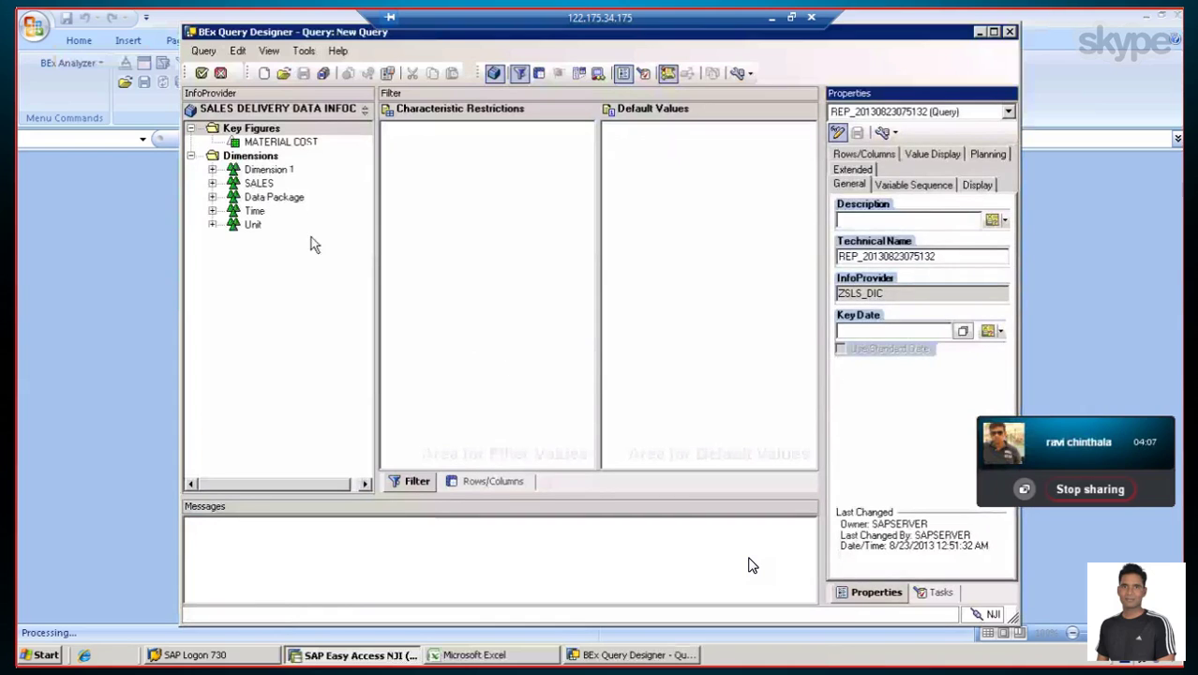
pyautogui.click(482, 483)
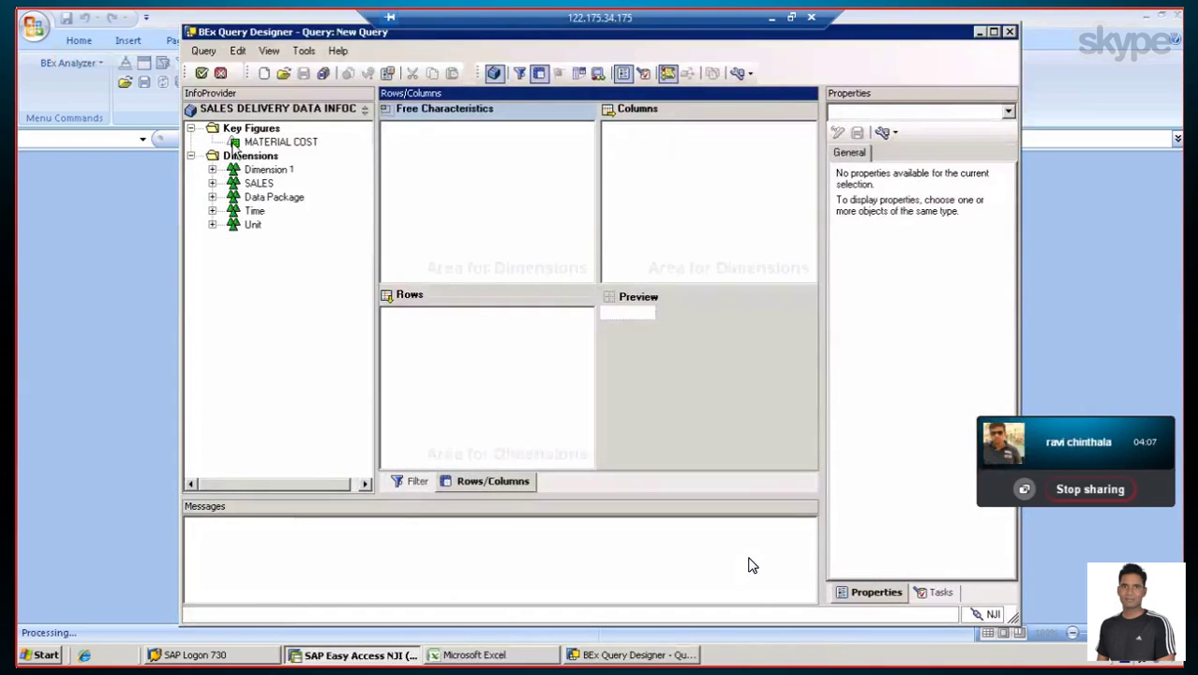
pyautogui.moveTo(236, 142); pyautogui.dragTo(671, 164)
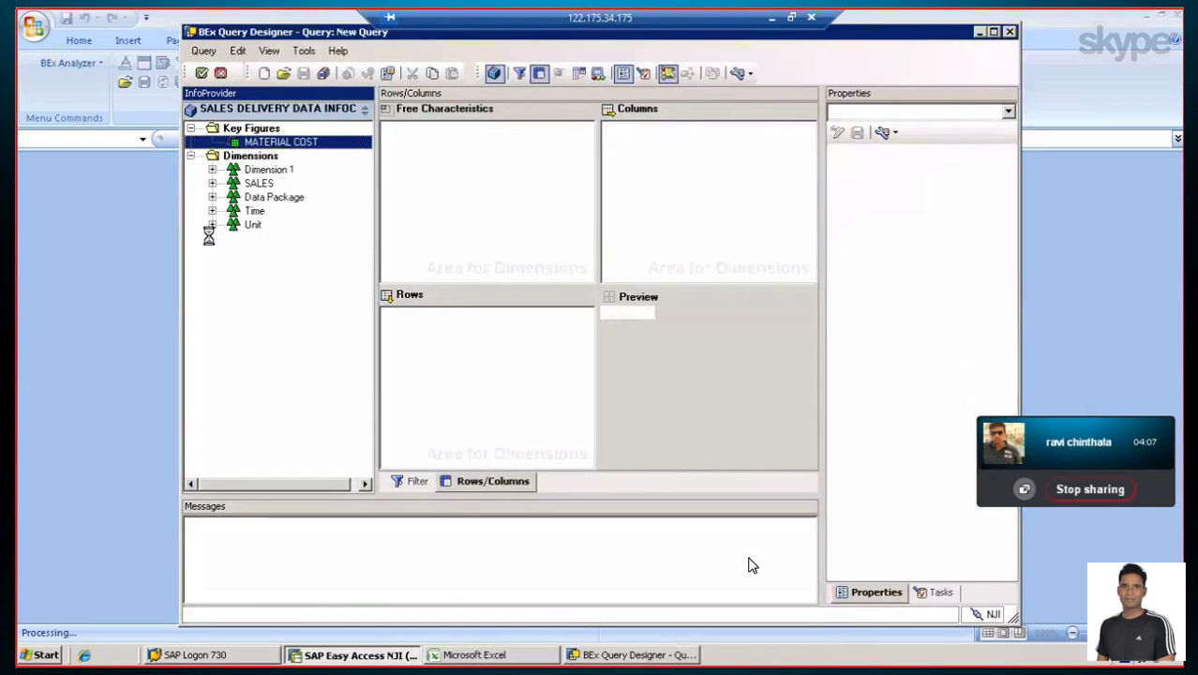
# Expand the InfoProvider dimensions and add MATERIAL NUMBER, Date and Calendar Day to the query rows
pyautogui.click(212, 170)
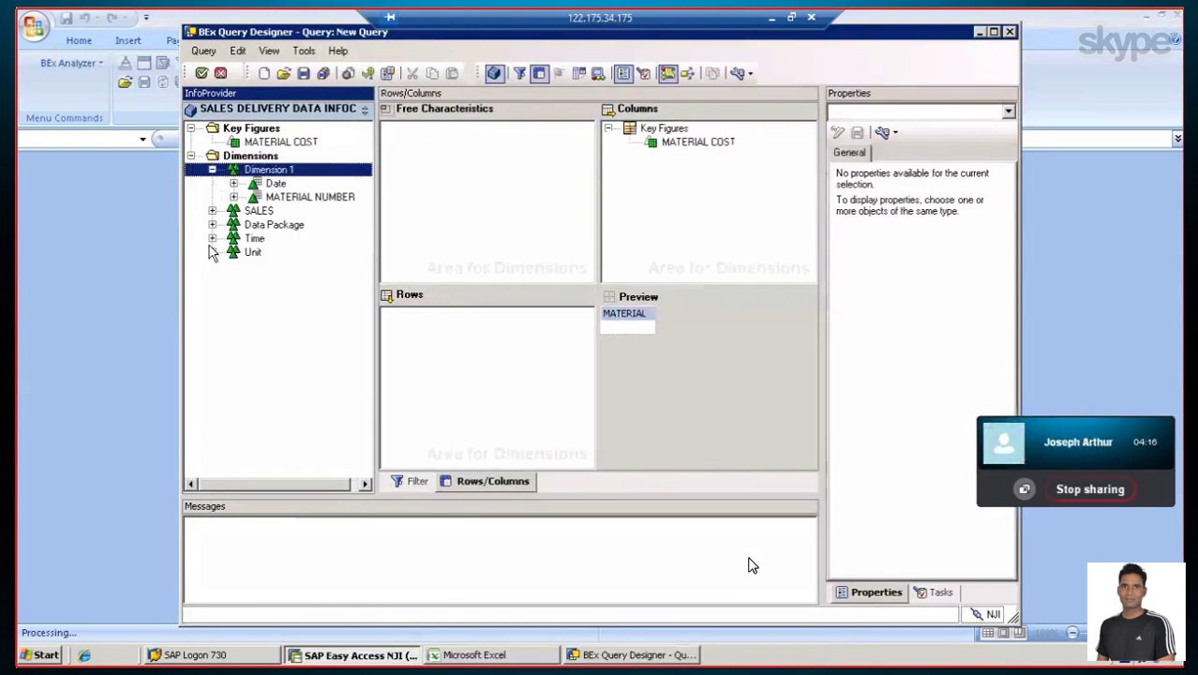
pyautogui.click(212, 210)
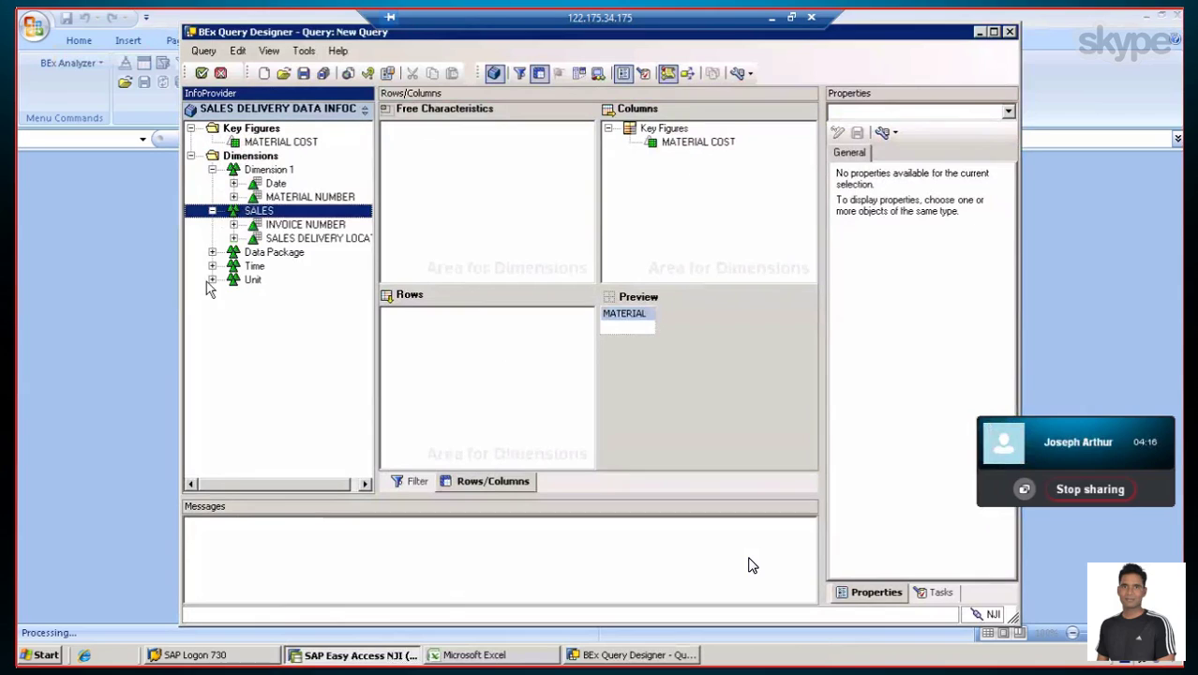
pyautogui.click(212, 252)
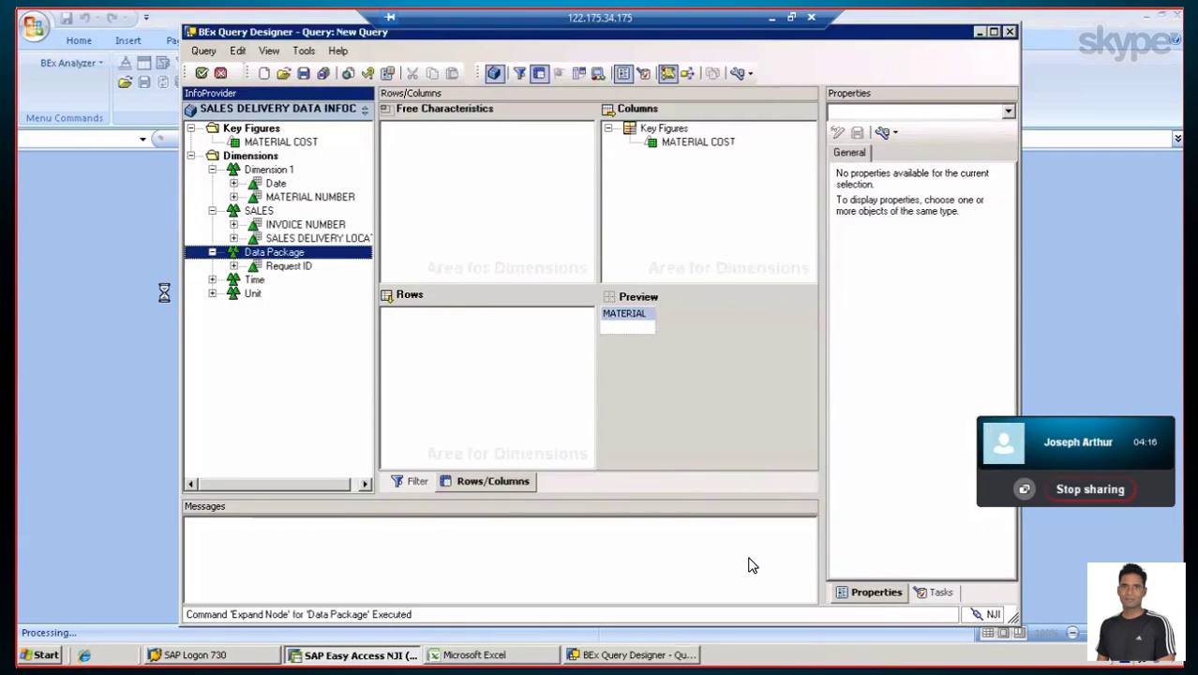
pyautogui.click(212, 280)
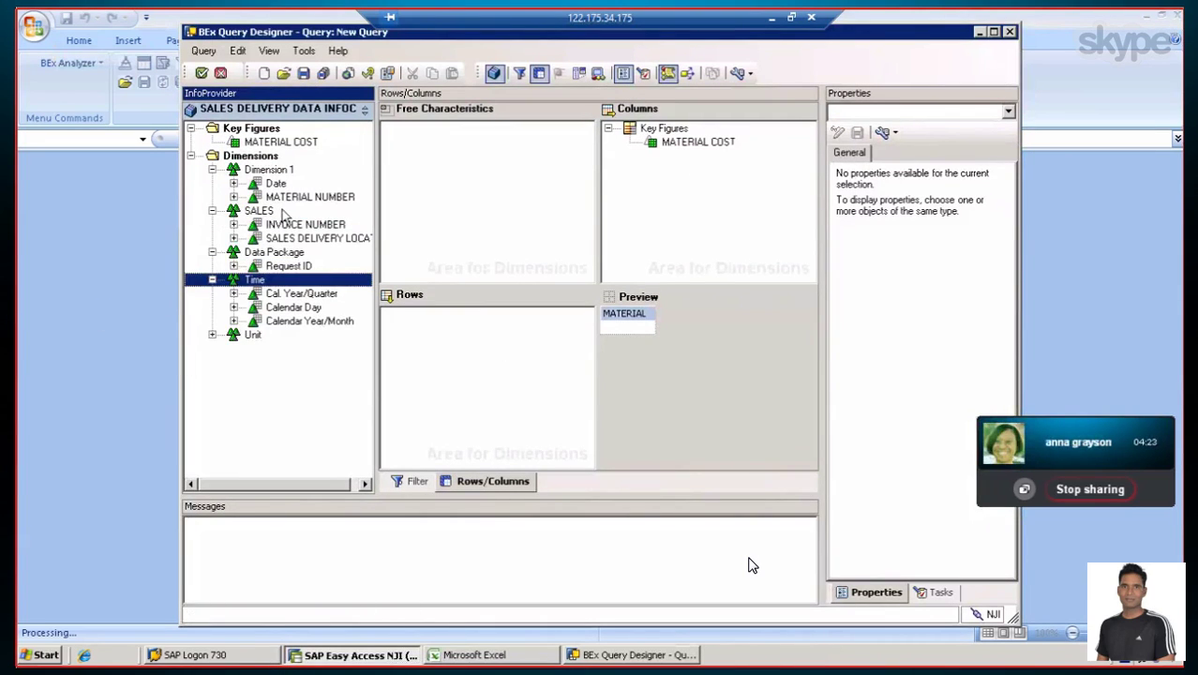
pyautogui.moveTo(285, 197); pyautogui.dragTo(442, 342)
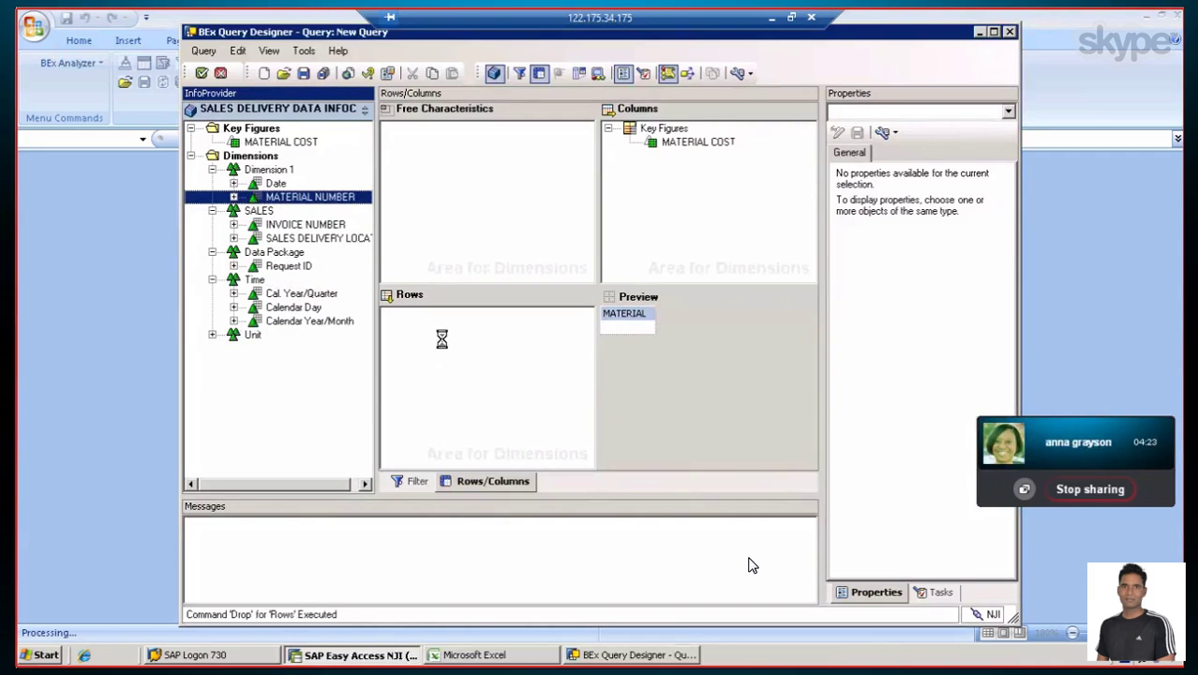
pyautogui.moveTo(275, 186); pyautogui.dragTo(442, 360)
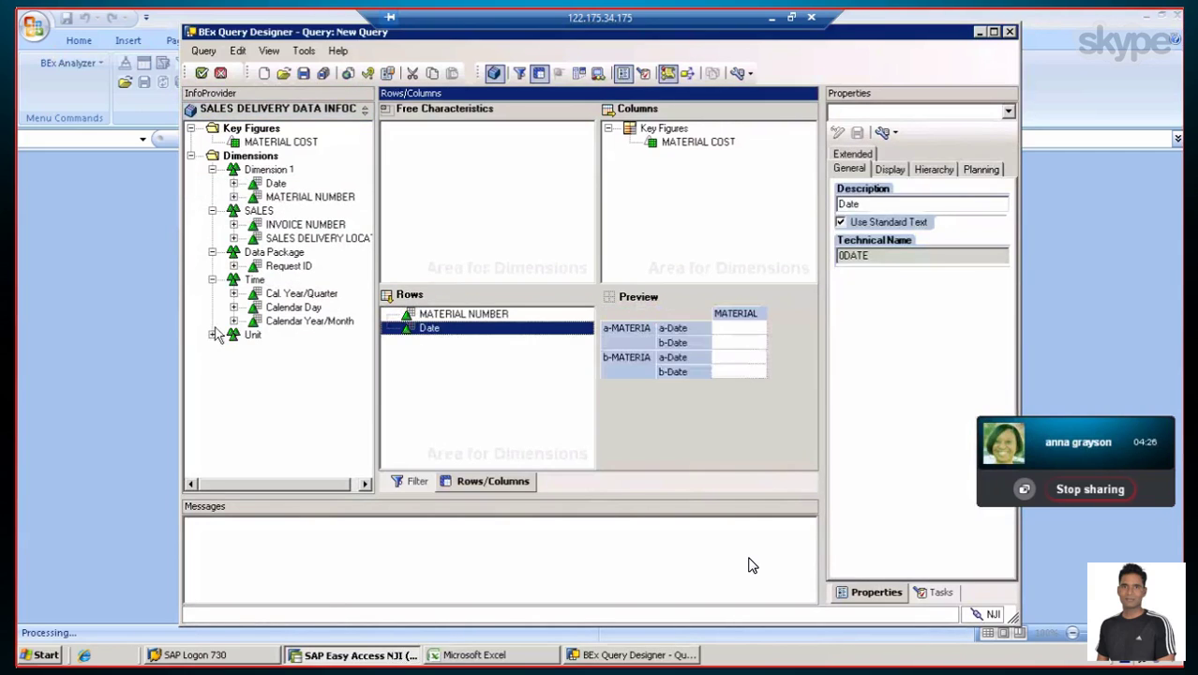
pyautogui.doubleClick(274, 308)
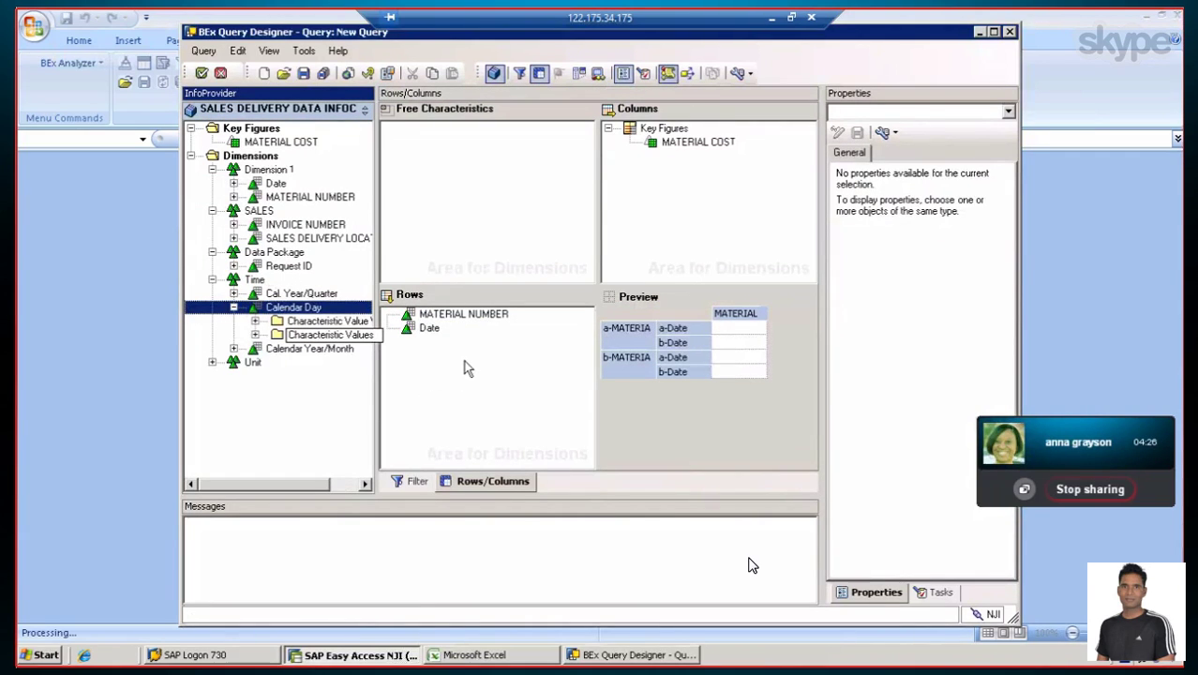
pyautogui.moveTo(279, 310); pyautogui.dragTo(427, 378)
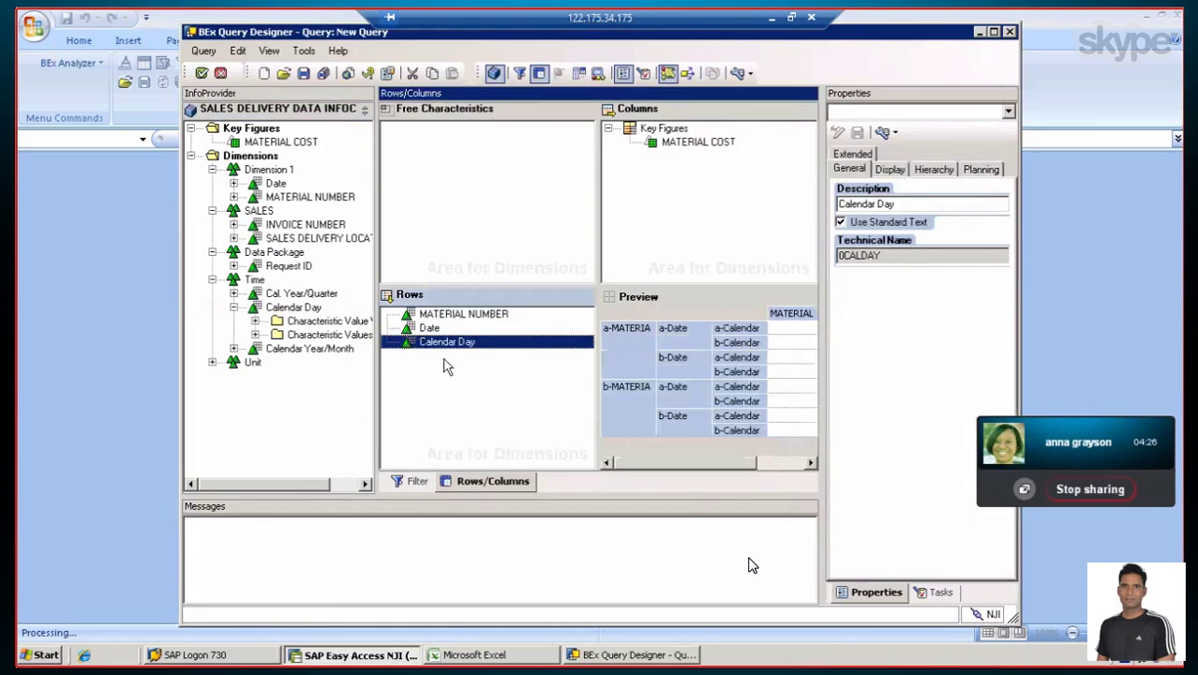
# Set the results rows of the Calendar Day and Date characteristics to Always Suppress
pyautogui.click(891, 170)
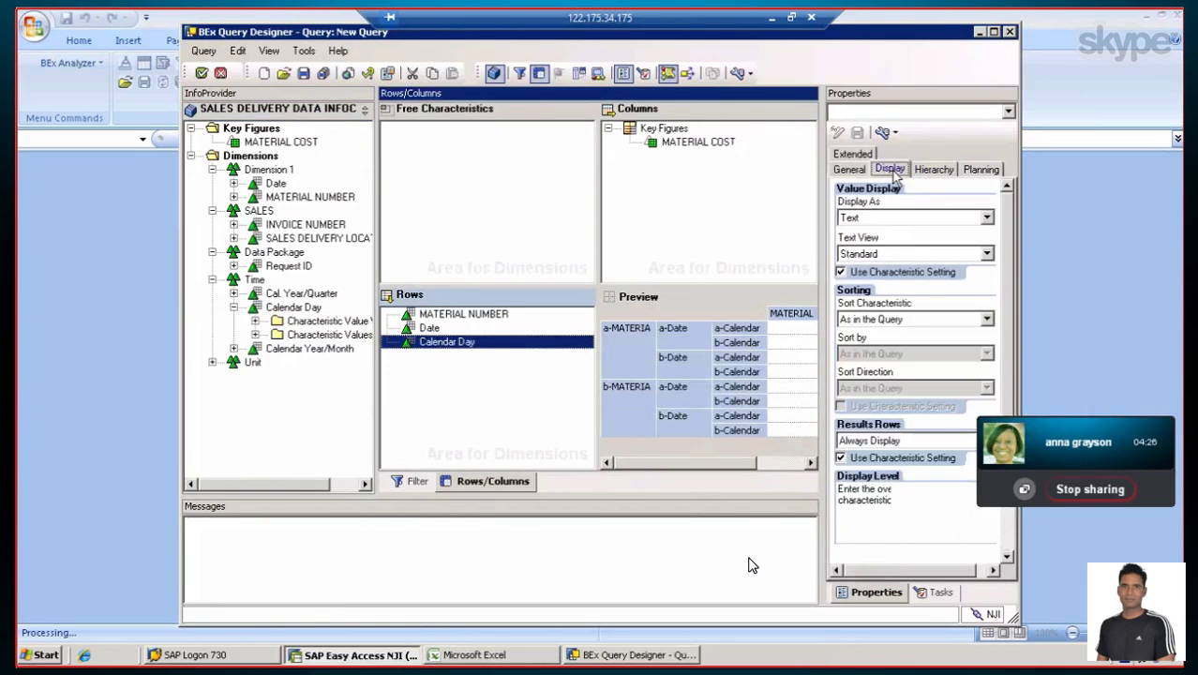
pyautogui.click(911, 441)
pyautogui.click(904, 479)
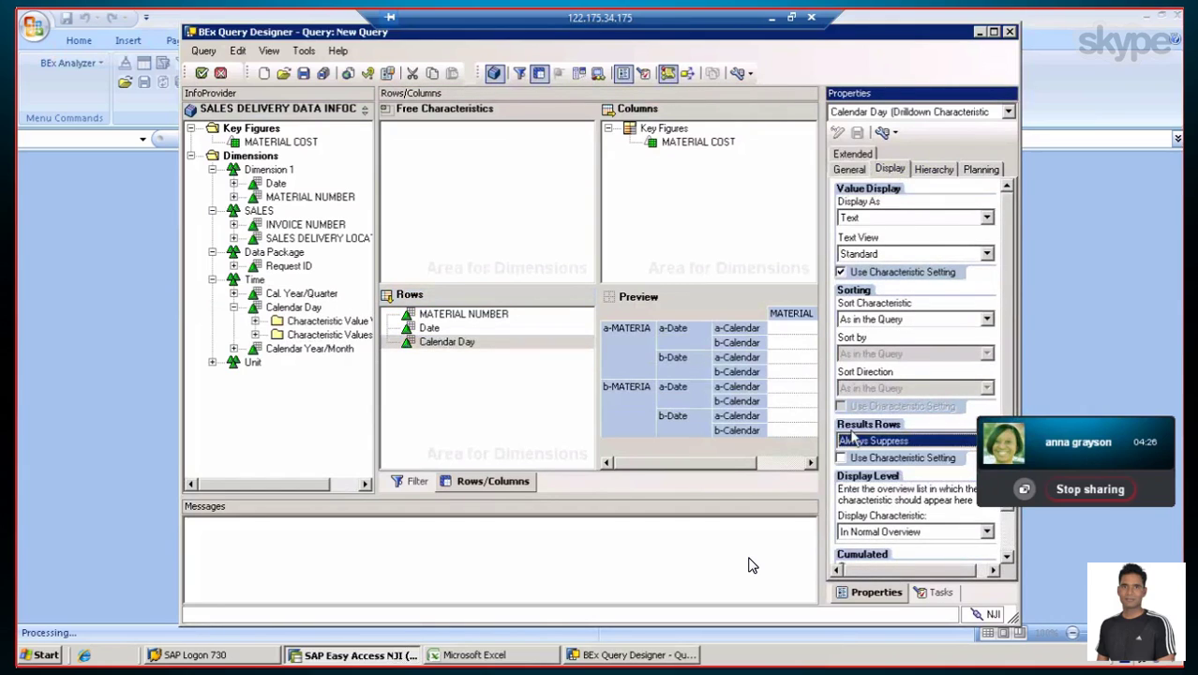
pyautogui.click(446, 331)
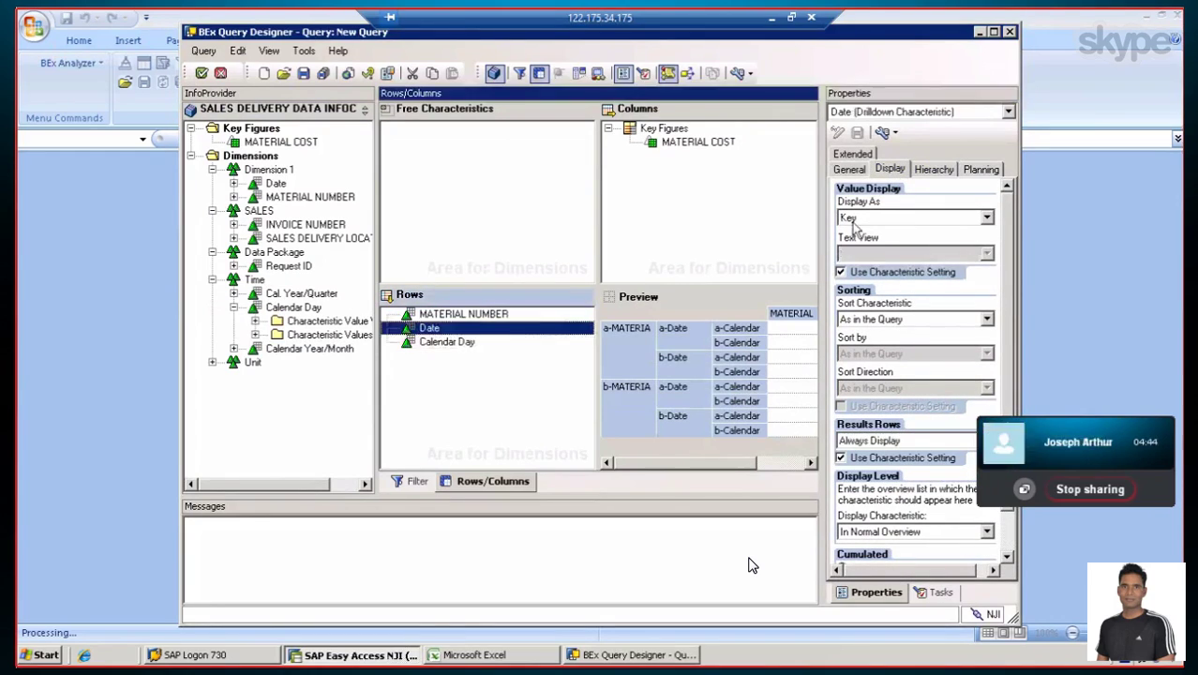
pyautogui.click(911, 442)
pyautogui.click(892, 478)
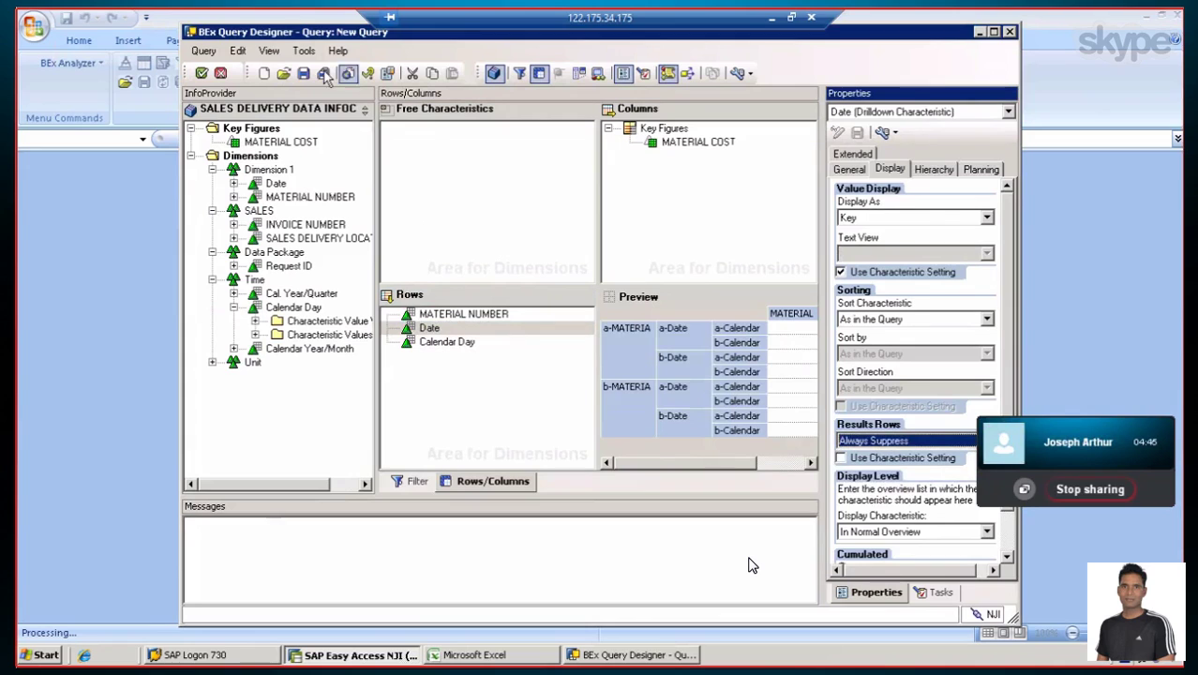
# Start saving the query under a new name and enter zsls_dic_Q0004 as its description
pyautogui.click(323, 74)
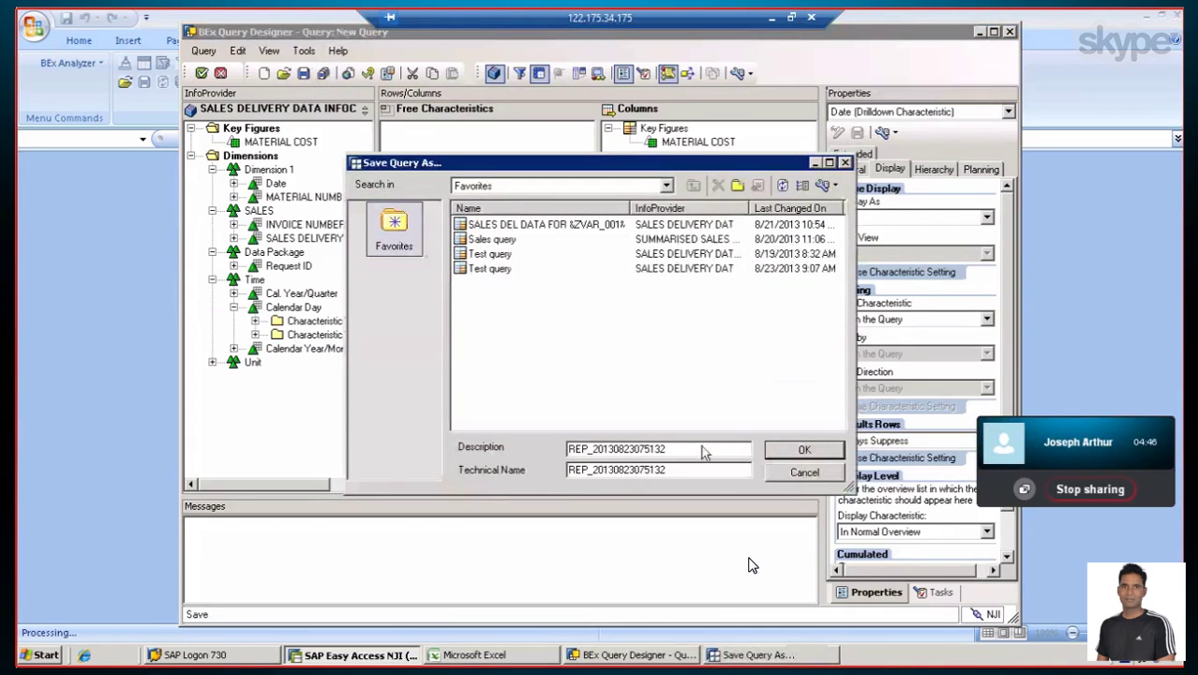
pyautogui.moveTo(686, 450); pyautogui.dragTo(460, 453)
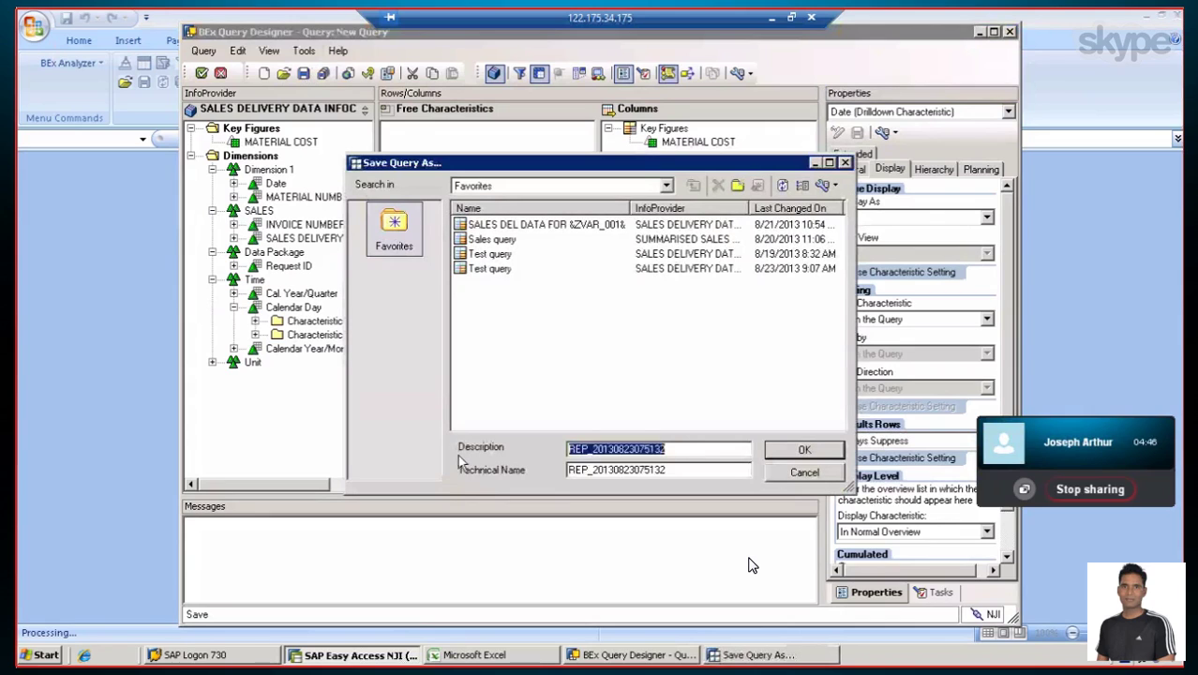
pyautogui.write('z')
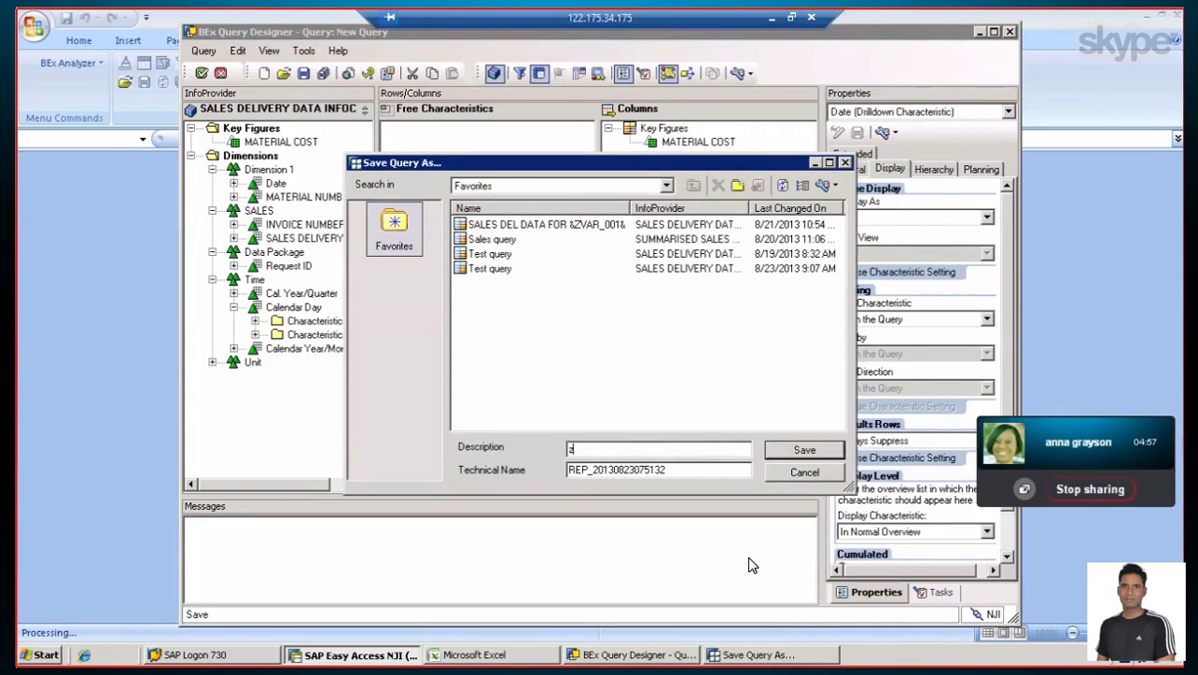
pyautogui.press('BackSpace')
pyautogui.write('z')
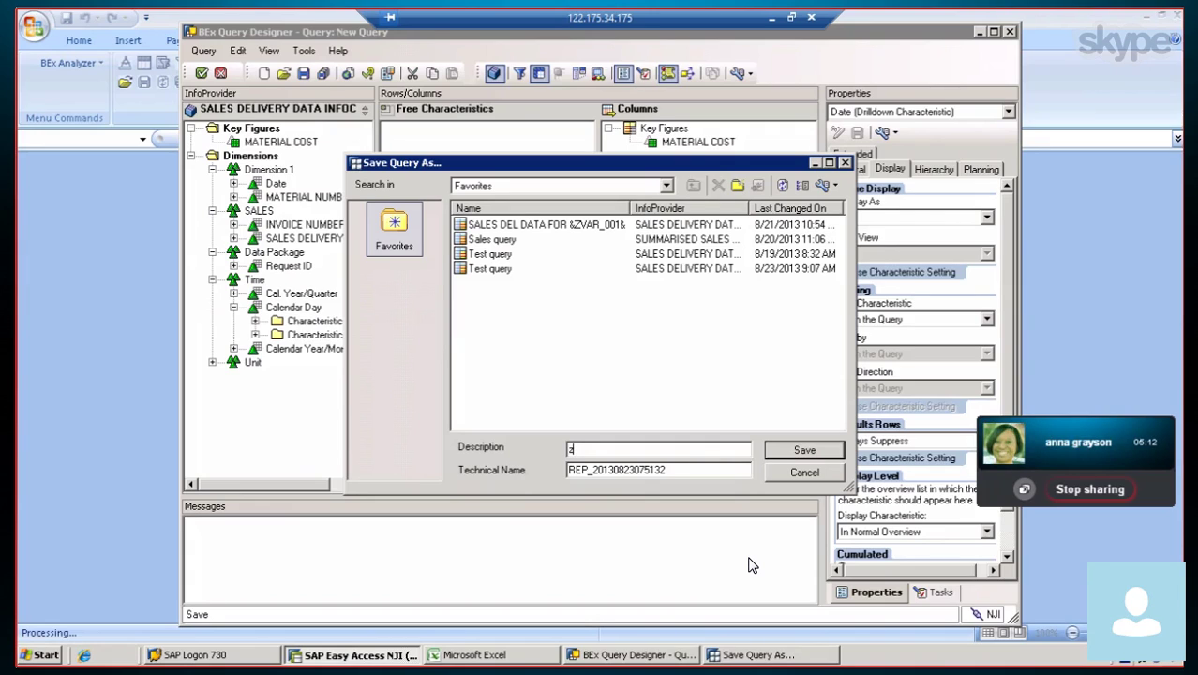
pyautogui.press('BackSpace')
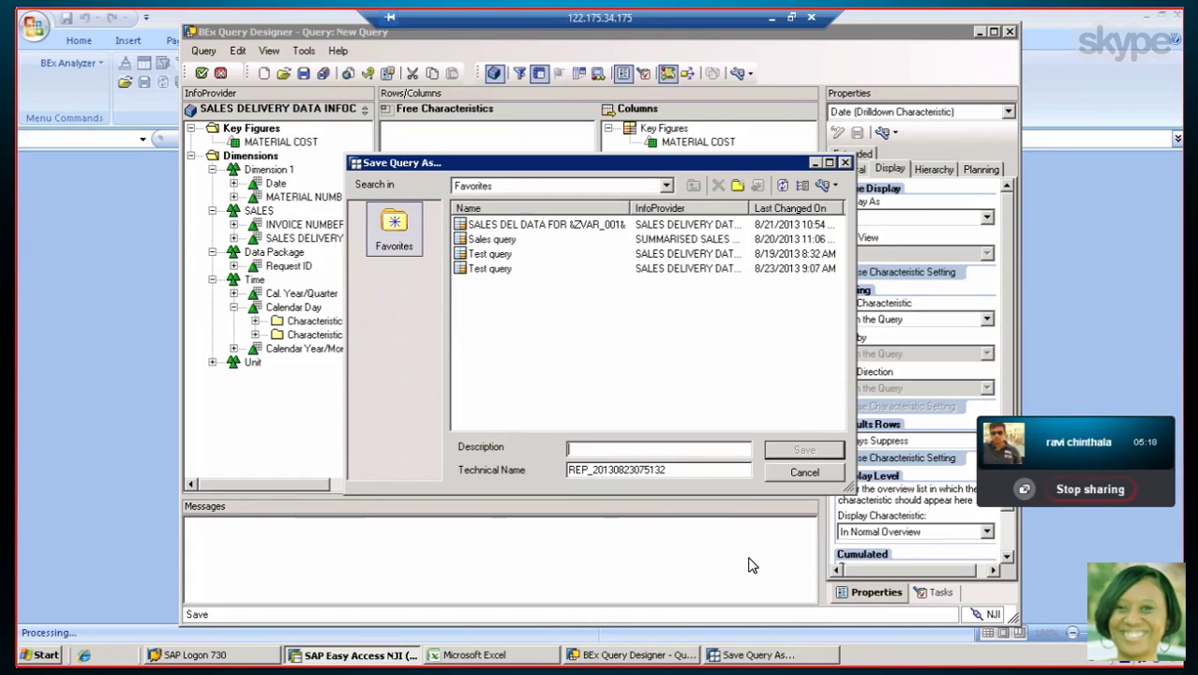
pyautogui.write('z')
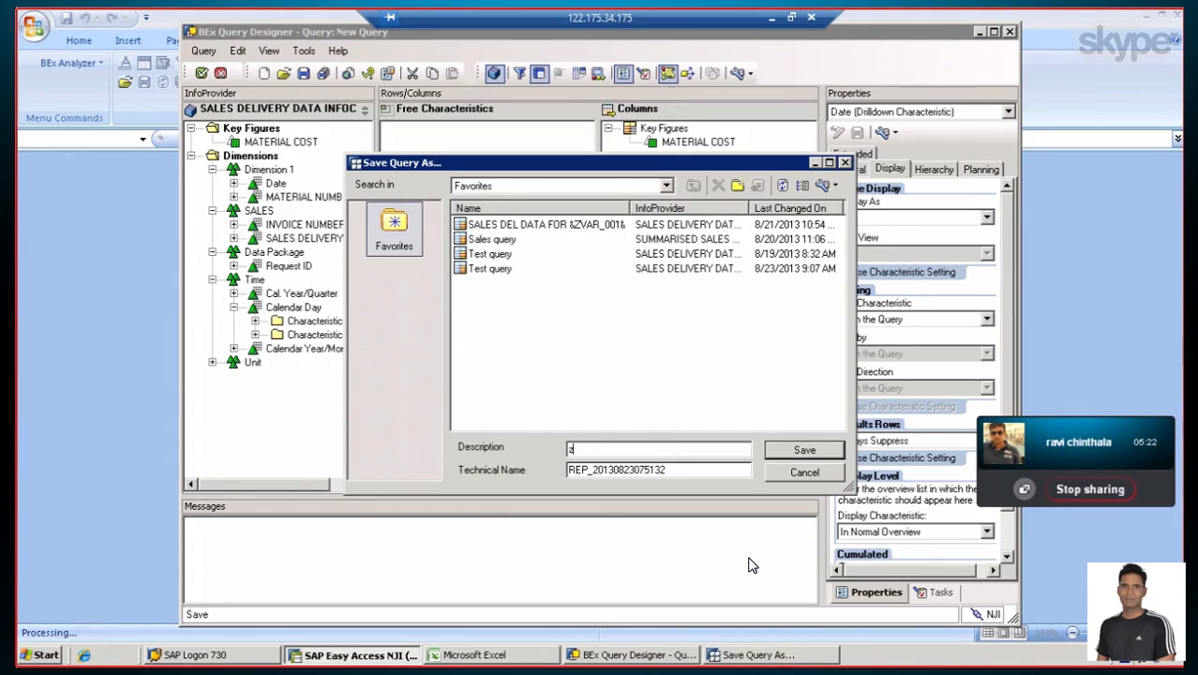
pyautogui.write('ic')
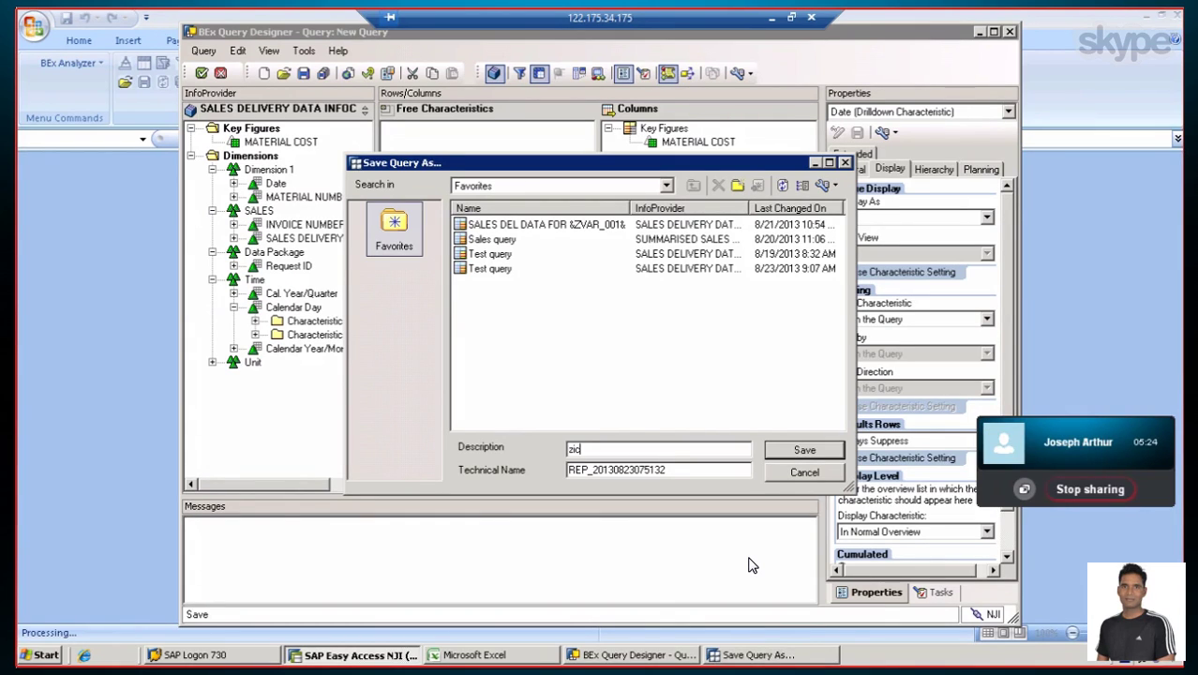
pyautogui.write('sls_dic_')
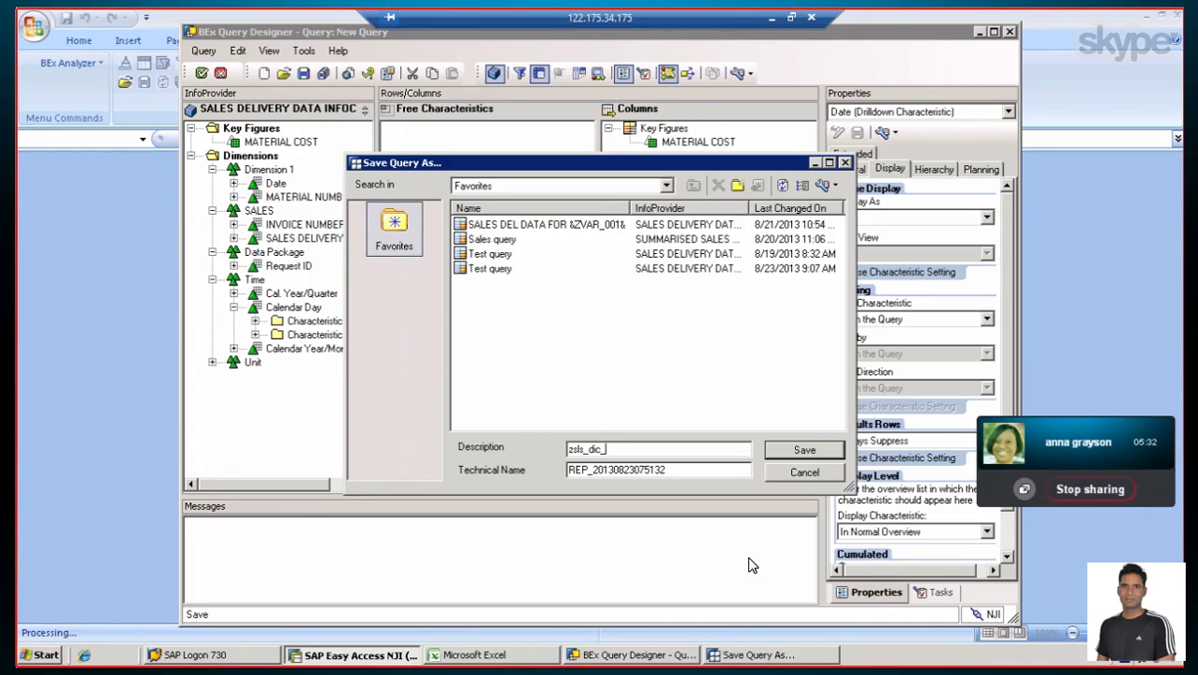
pyautogui.write('Q0004')
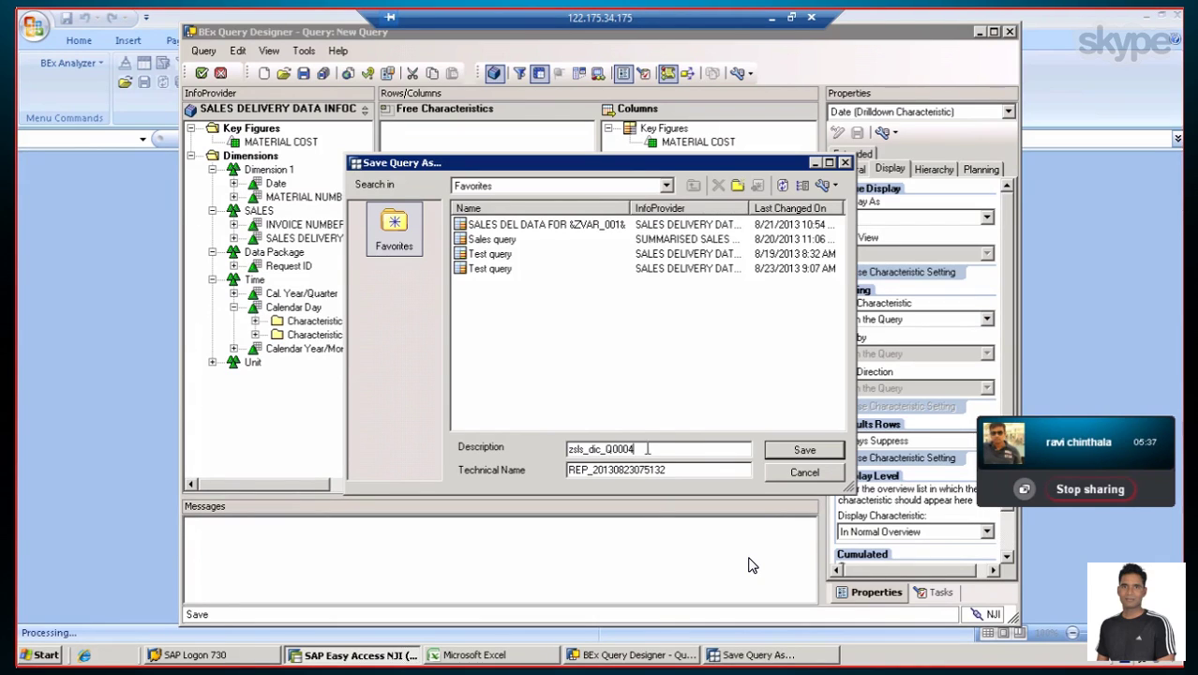
# Clear the query's description and set its technical name to ZSLS_DIC_Q0004
pyautogui.moveTo(647, 448); pyautogui.dragTo(585, 448)
pyautogui.moveTo(501, 447); pyautogui.dragTo(481, 450)
pyautogui.press('BackSpace')
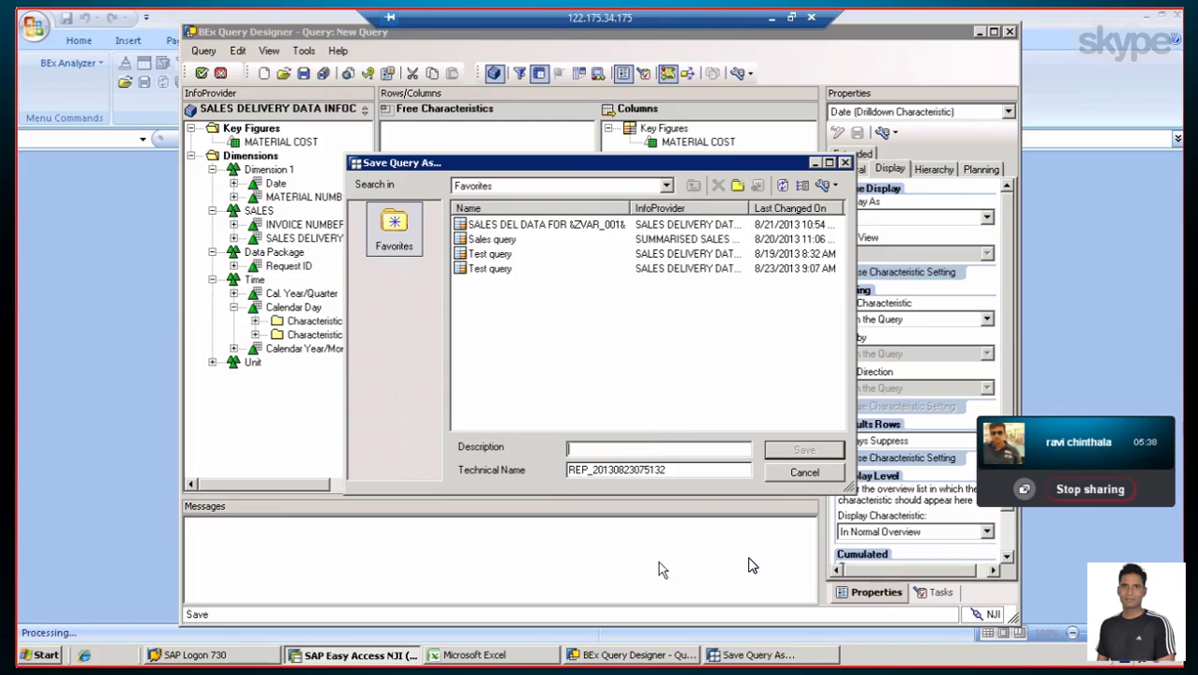
pyautogui.moveTo(671, 469); pyautogui.dragTo(485, 484)
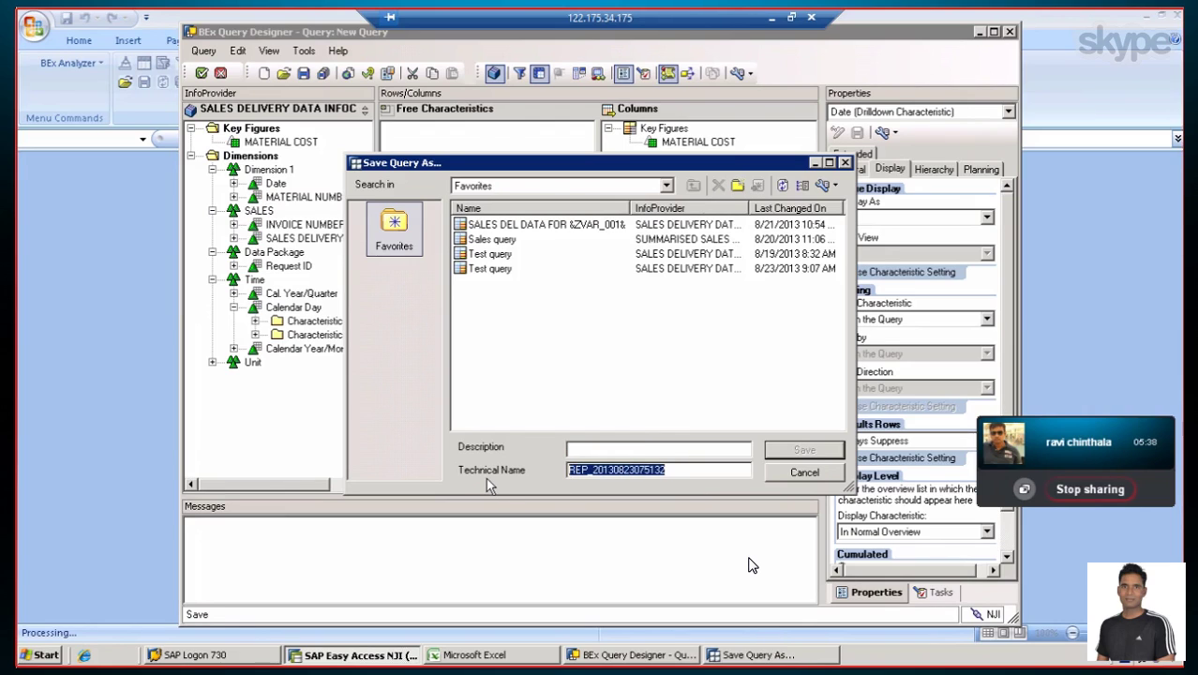
pyautogui.write('ZSLS_DIC_Q0004')
# Describe the query as "Query for the date calculations" and save it in Favorites
pyautogui.click(614, 449)
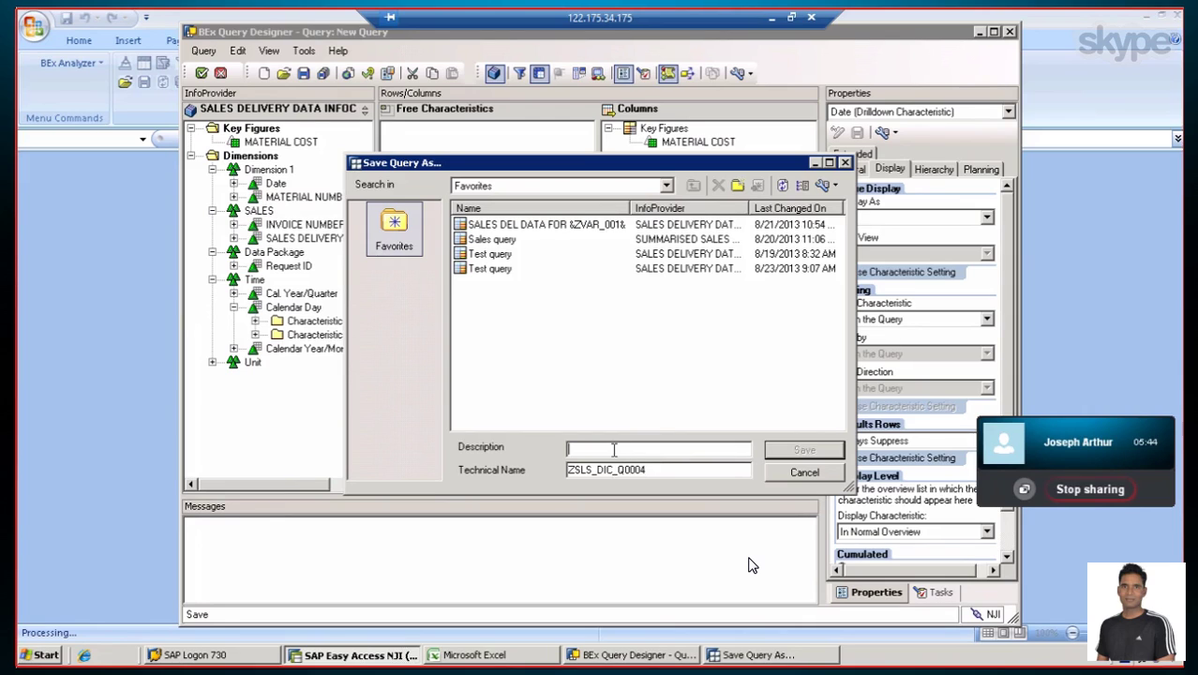
pyautogui.write('date')
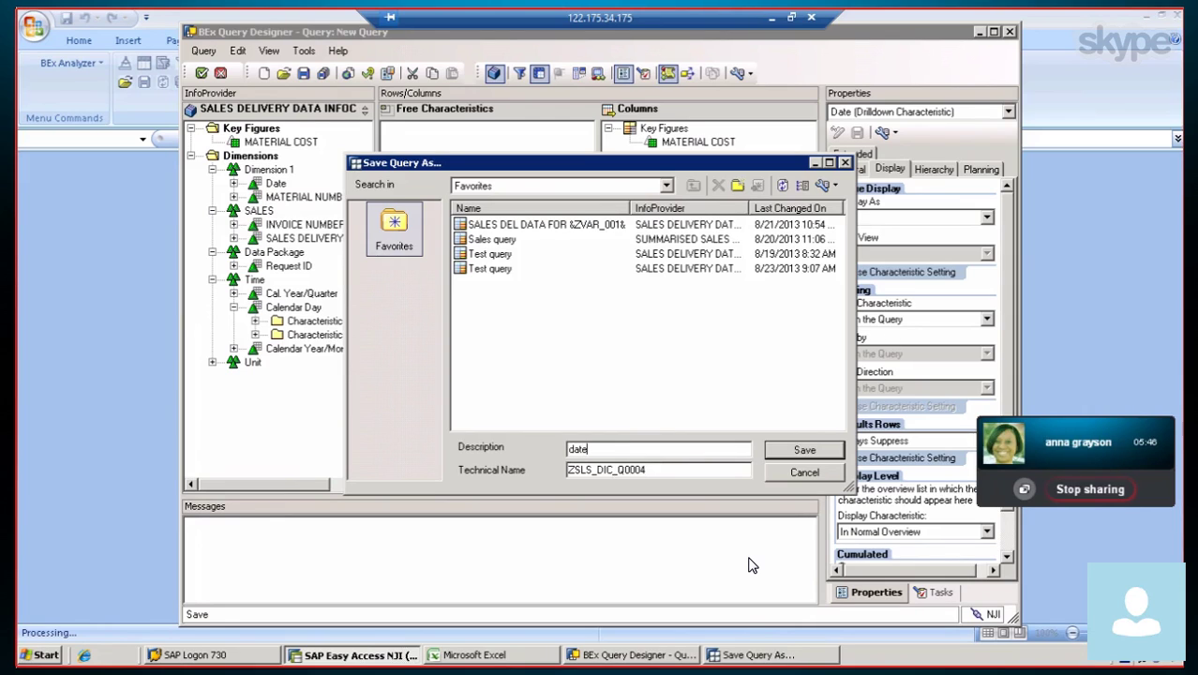
pyautogui.press('BackSpace')
pyautogui.press('BackSpace')
pyautogui.press('BackSpace')
pyautogui.press('BackSpace')
pyautogui.write('QW')
pyautogui.press('BackSpace')
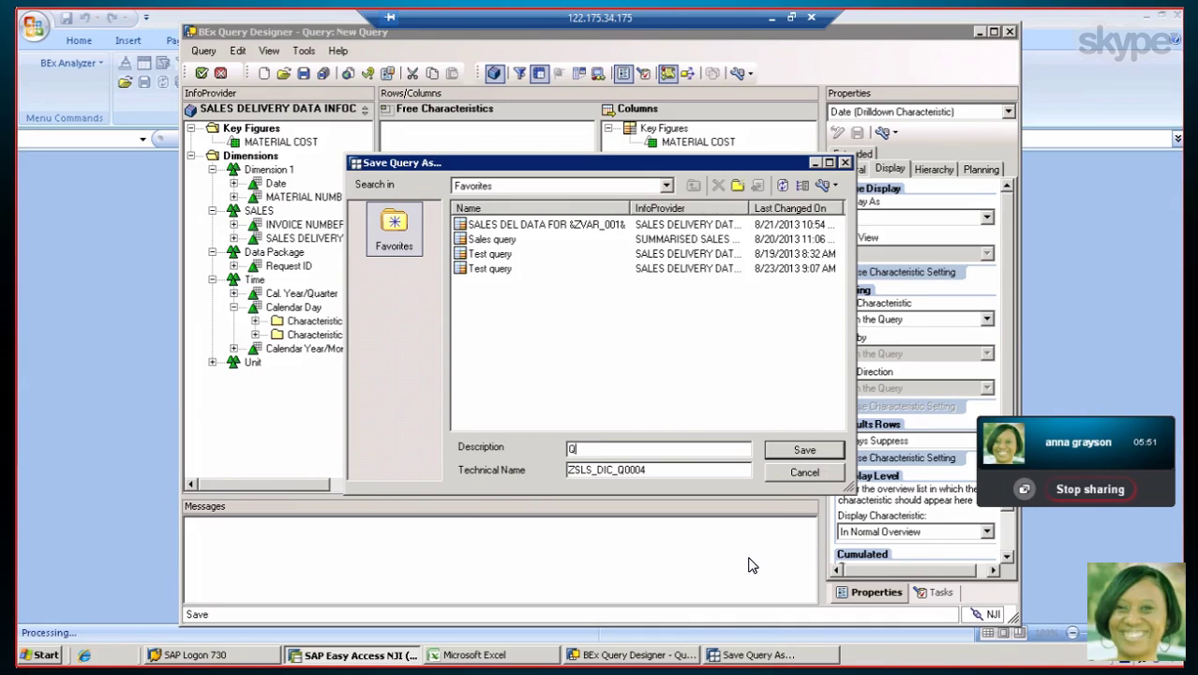
pyautogui.write('uery')
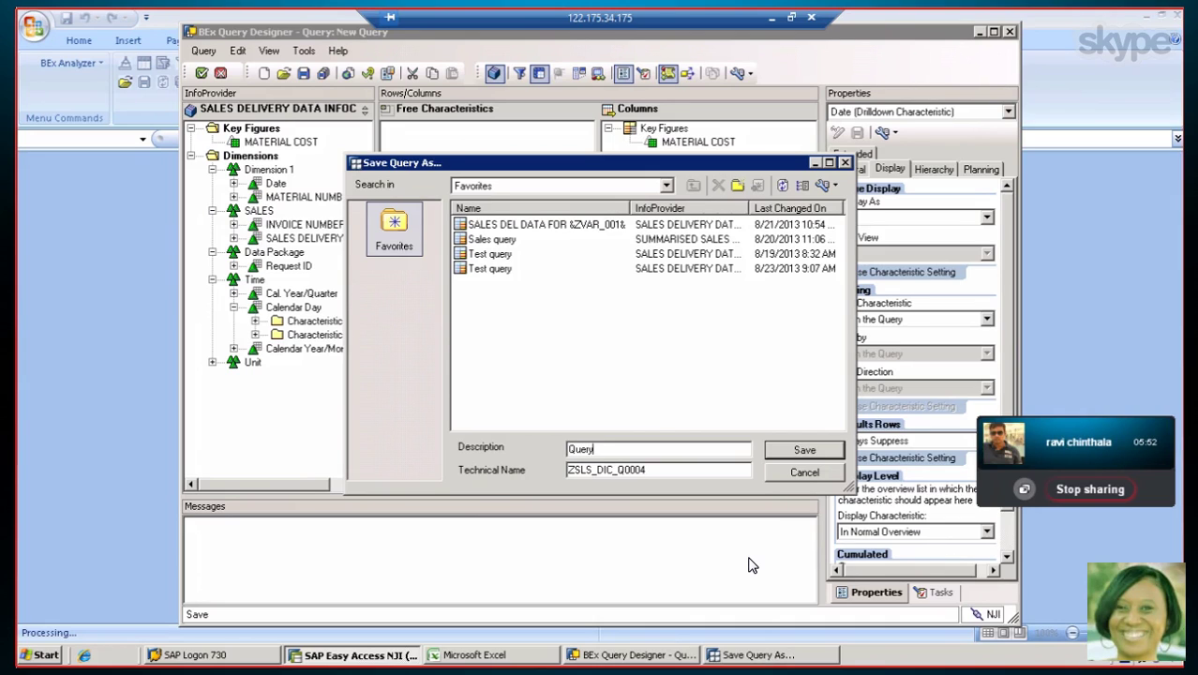
pyautogui.write(' for the ')
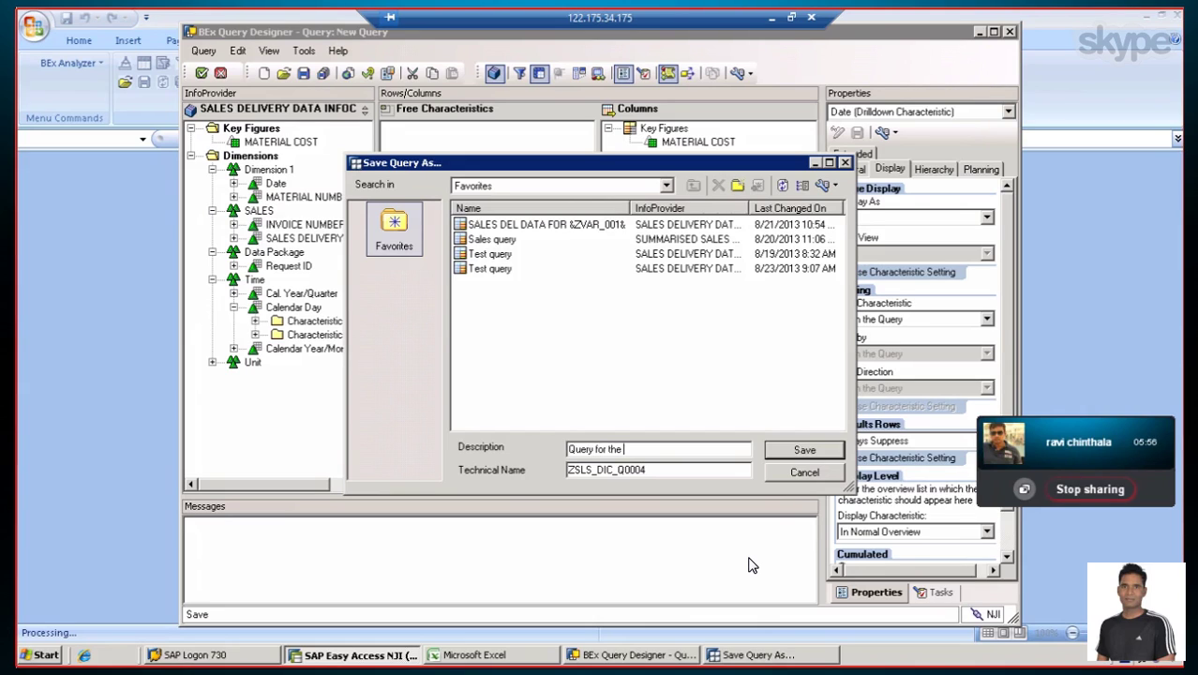
pyautogui.write('d')
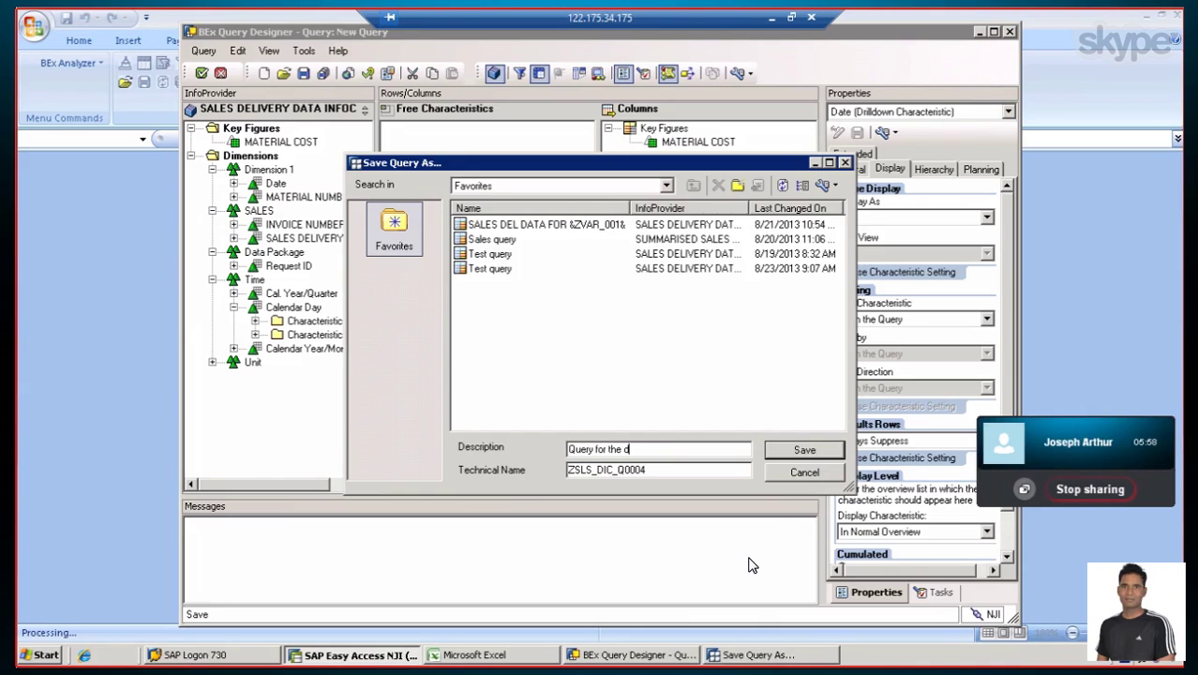
pyautogui.write('ate calculations')
pyautogui.click(804, 450)
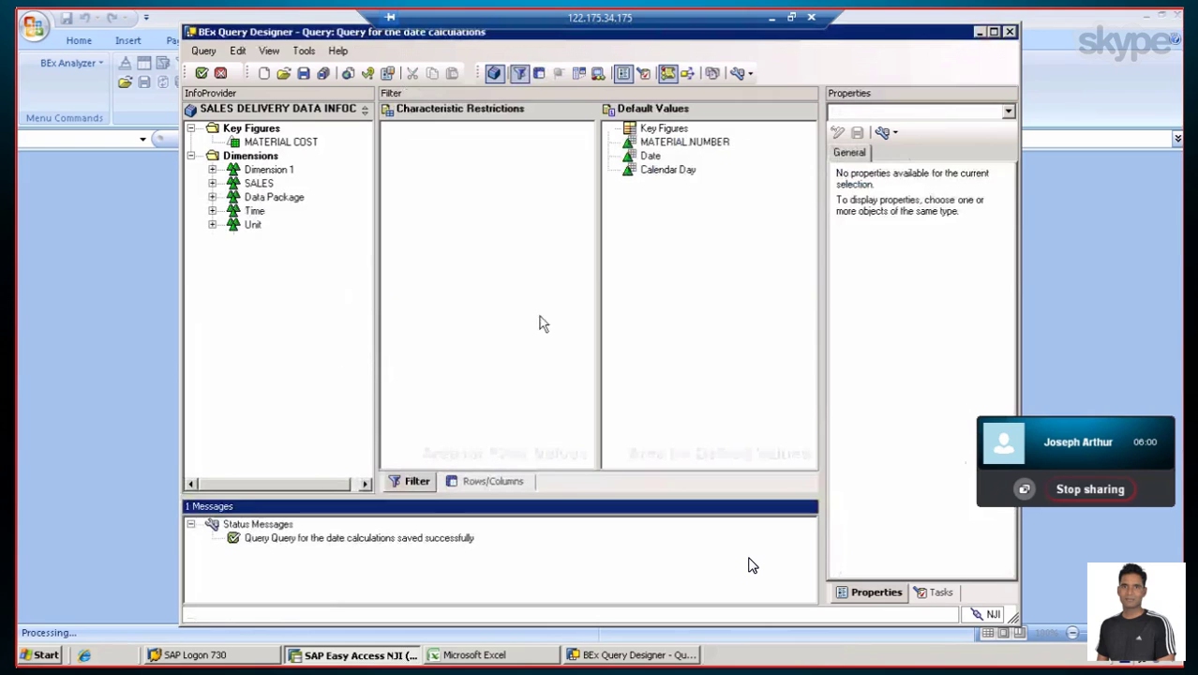
# Add a new formula to the Key Figures structure in the columns and describe it as Difference
pyautogui.click(492, 481)
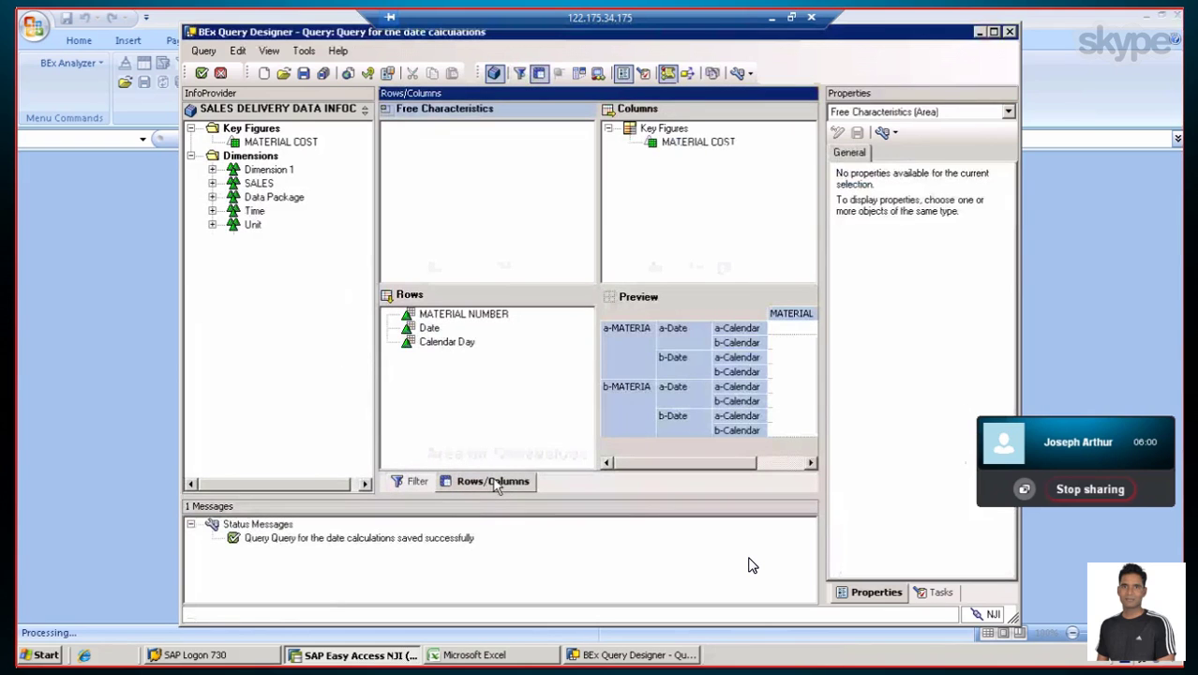
pyautogui.click(426, 335)
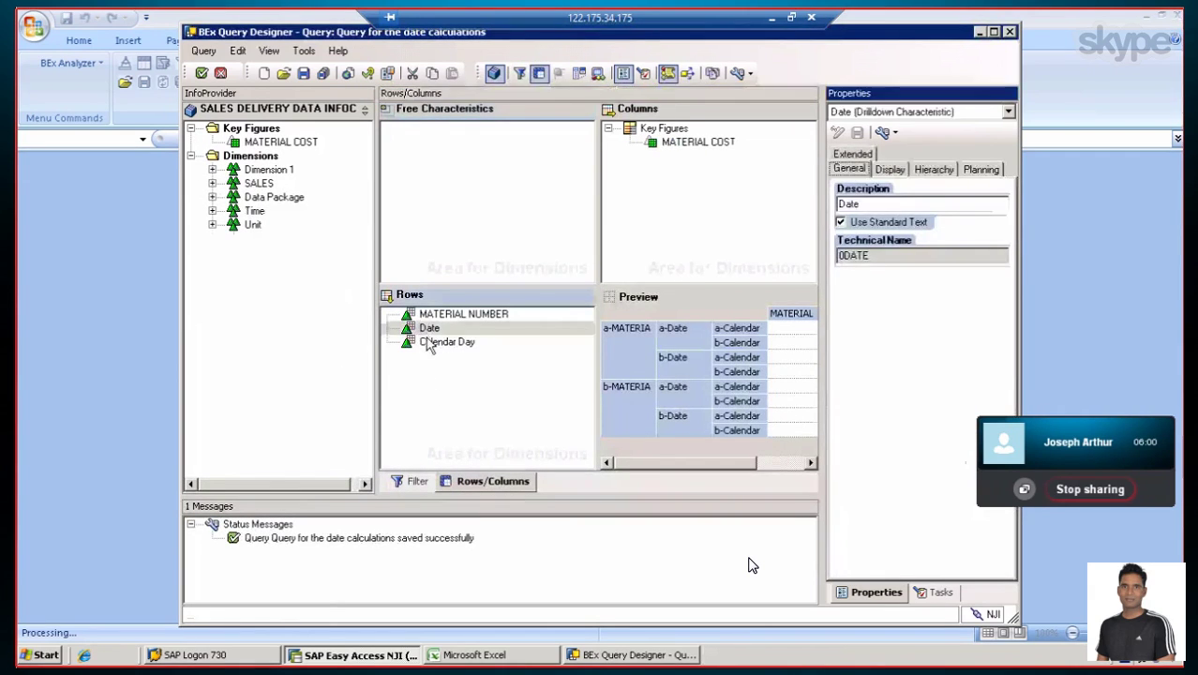
pyautogui.click(429, 342)
pyautogui.click(669, 185)
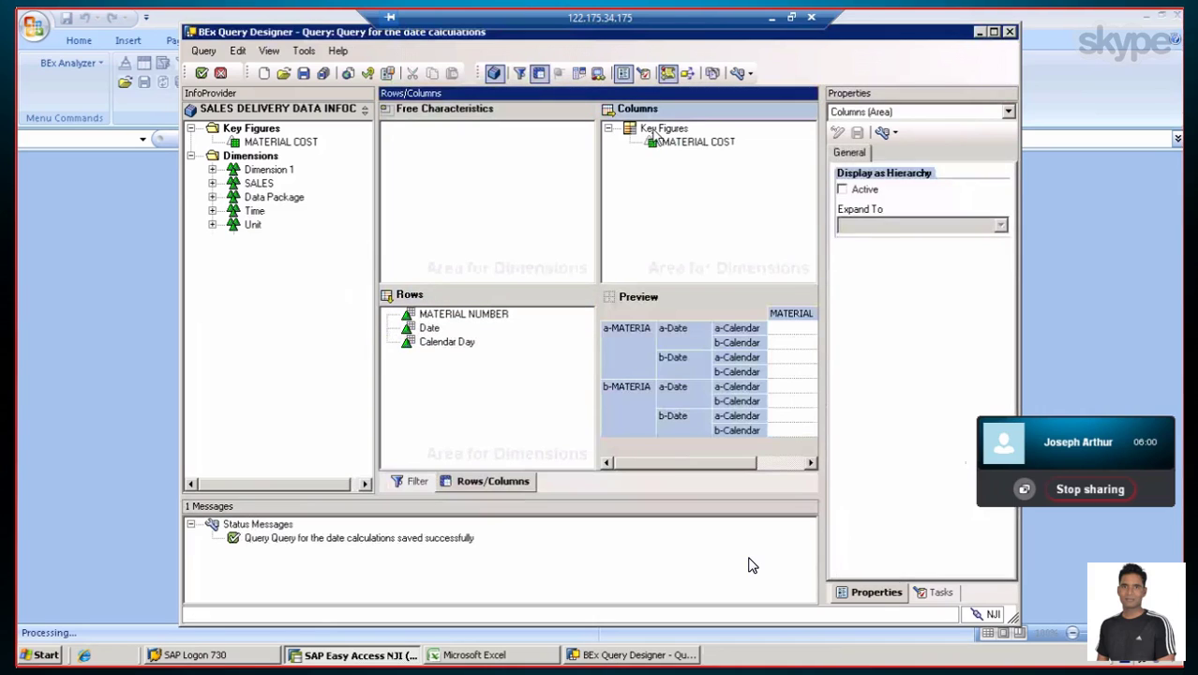
pyautogui.click(659, 131)
pyautogui.rightClick(656, 130)
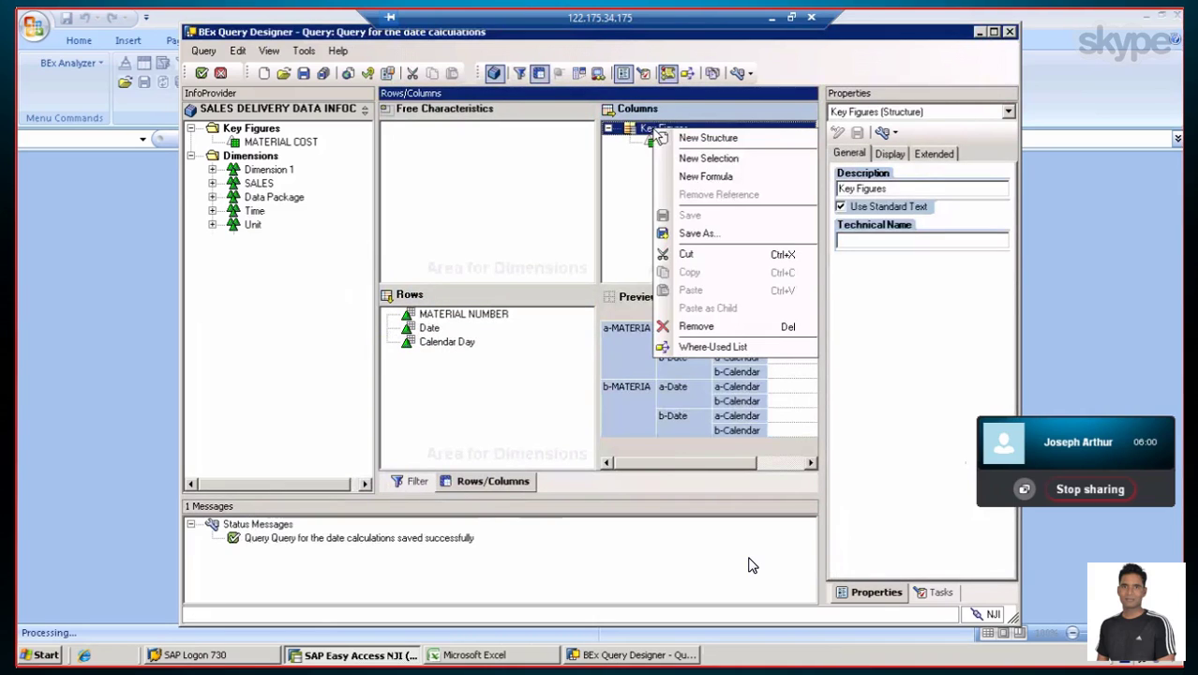
pyautogui.click(704, 177)
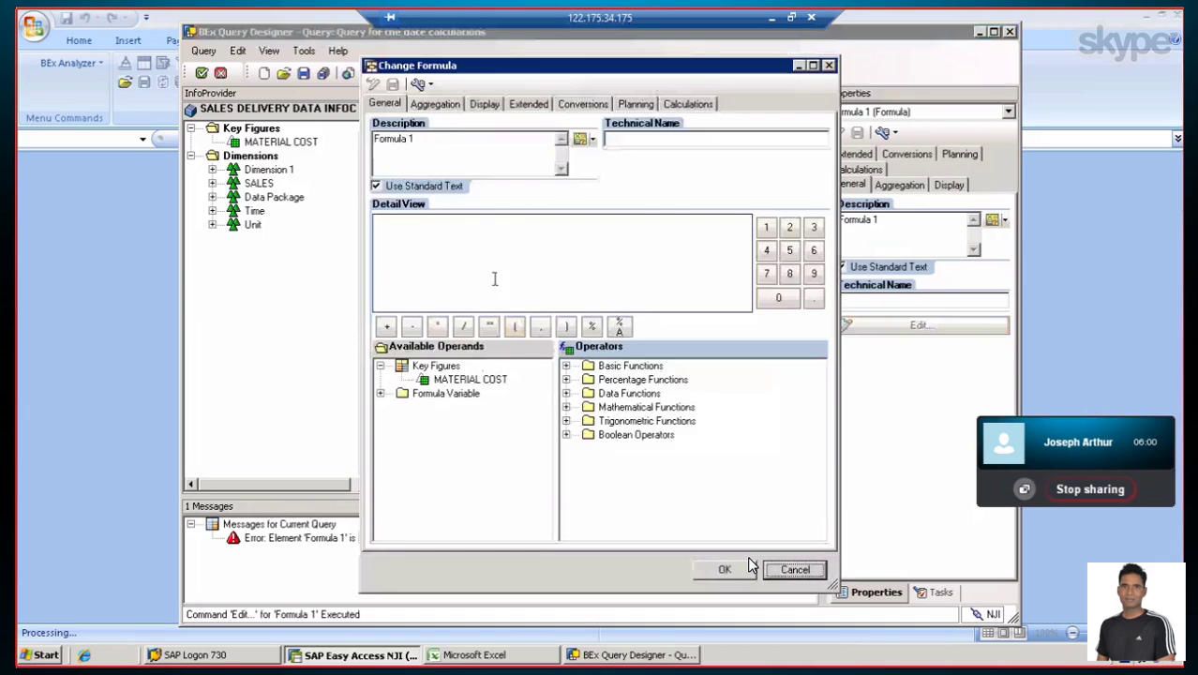
pyautogui.click(423, 139)
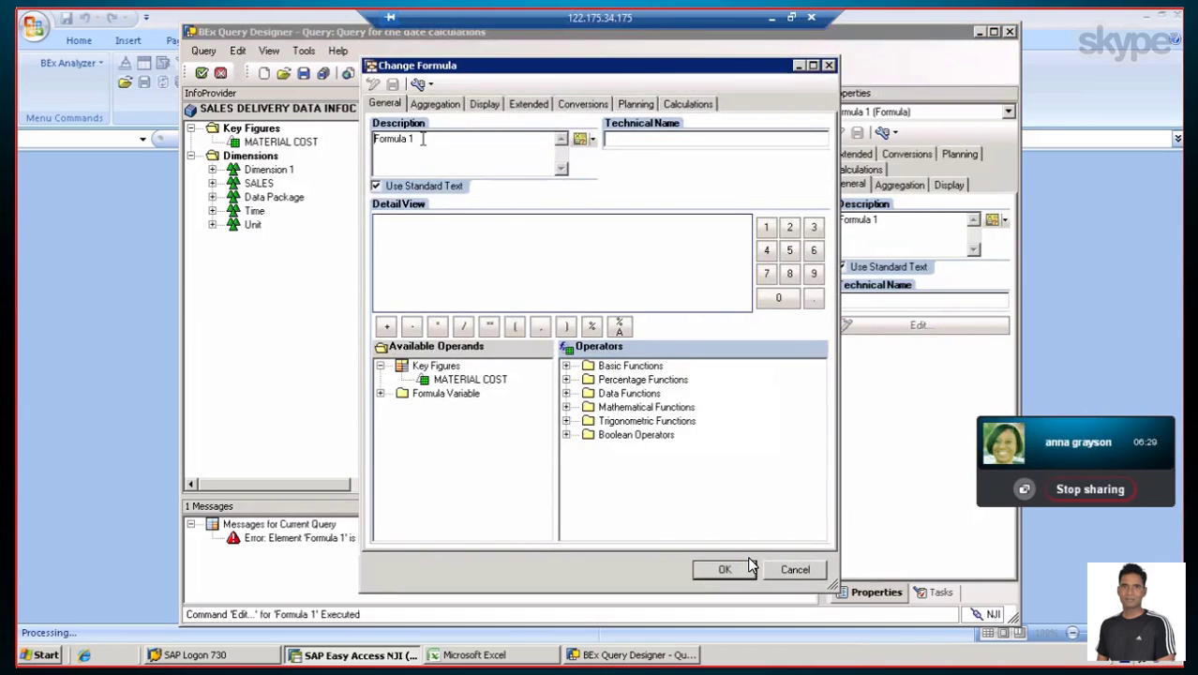
pyautogui.moveTo(423, 138); pyautogui.dragTo(318, 126)
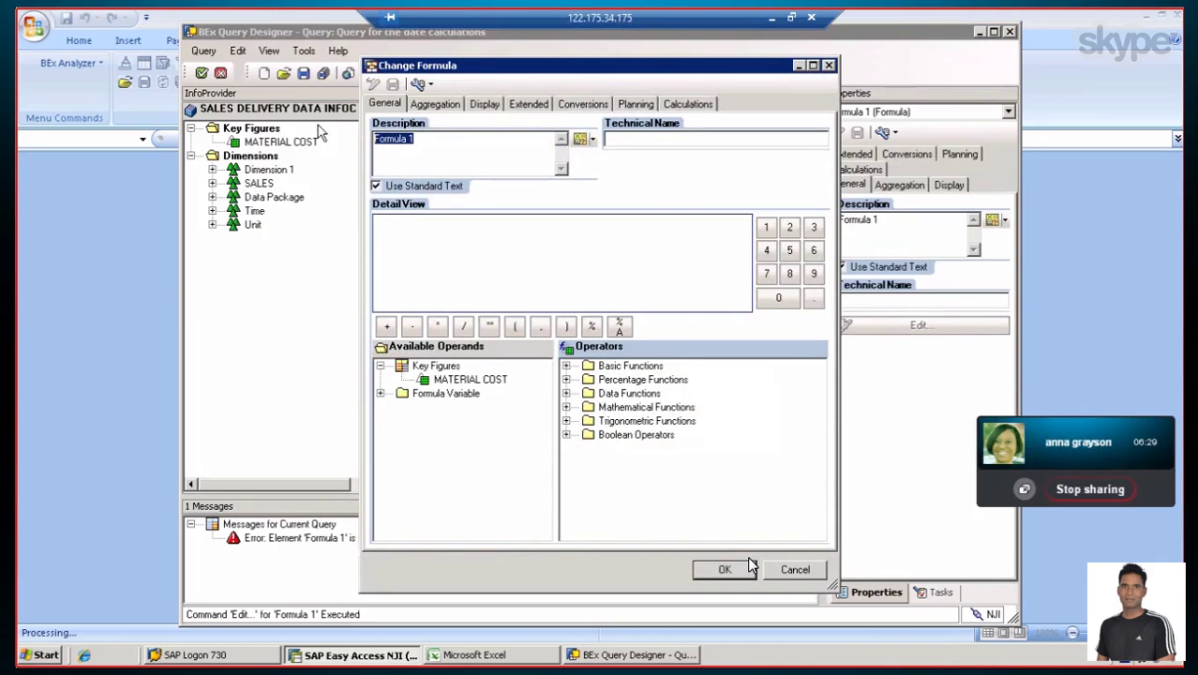
pyautogui.write('Difference')
# Create a new formula variable among the formula's available operands and open it for editing
pyautogui.click(380, 393)
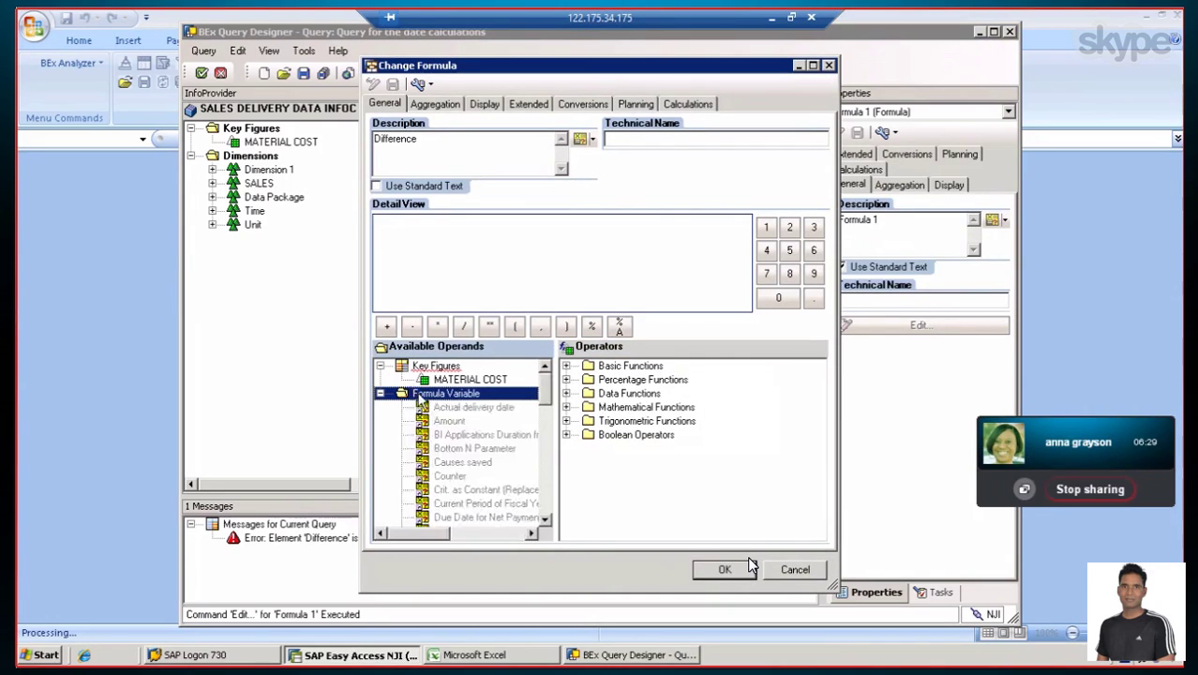
pyautogui.rightClick(427, 396)
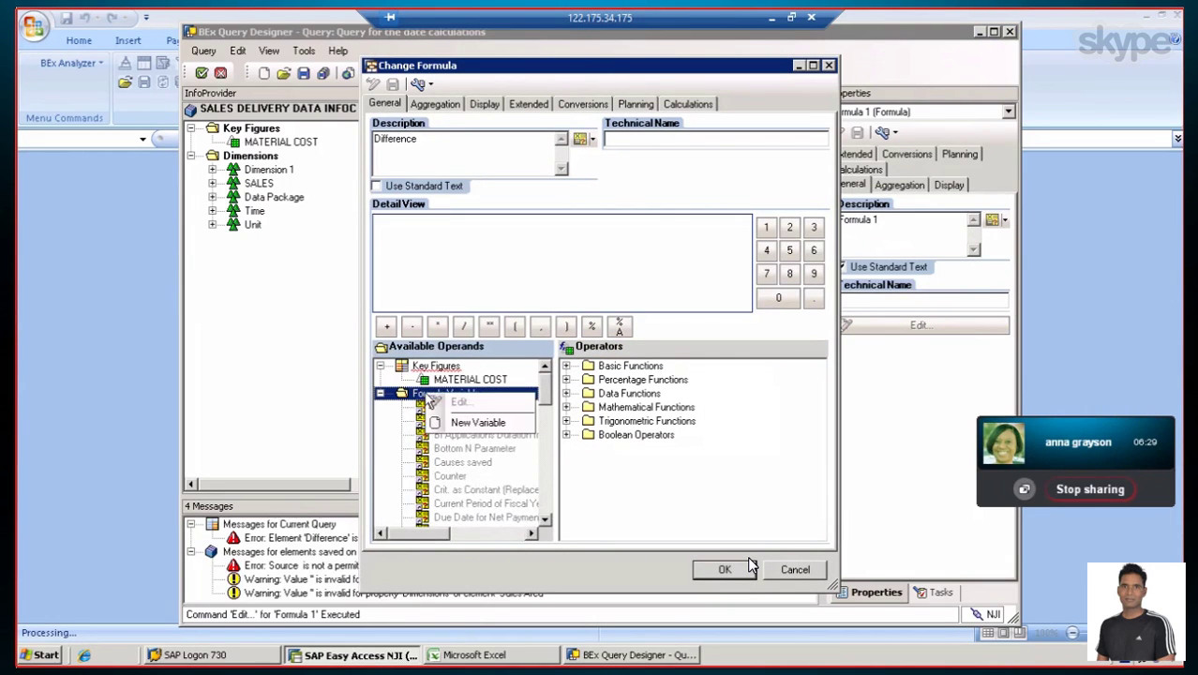
pyautogui.click(467, 424)
pyautogui.click(463, 408)
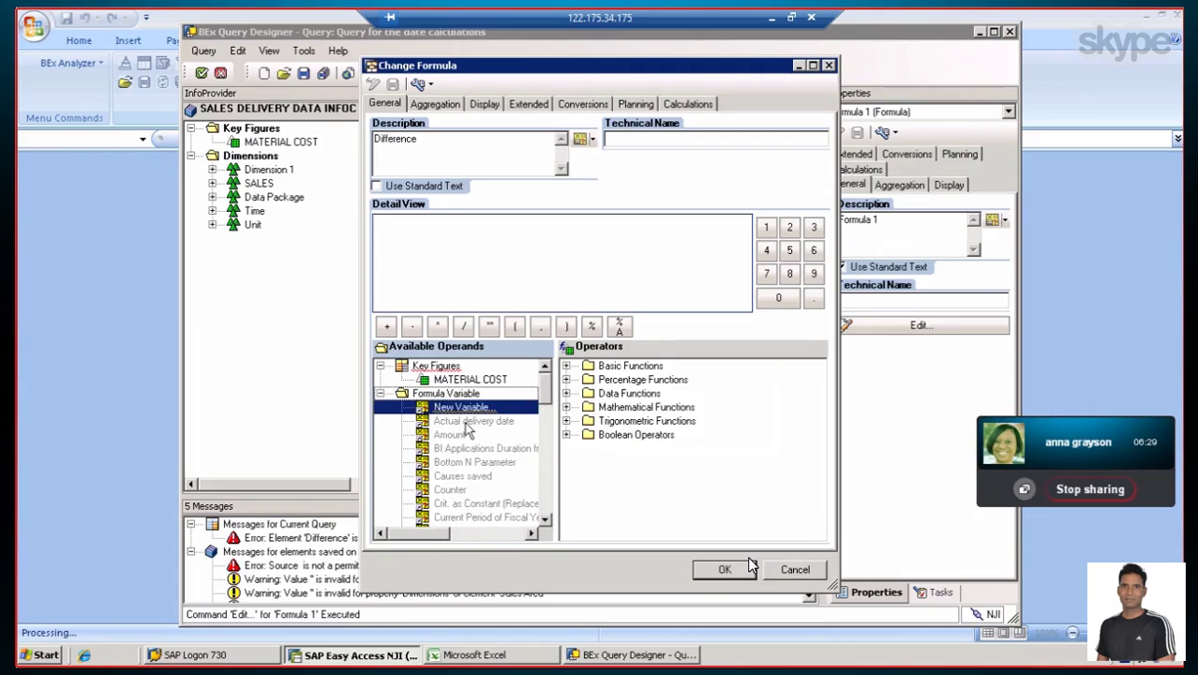
pyautogui.rightClick(464, 411)
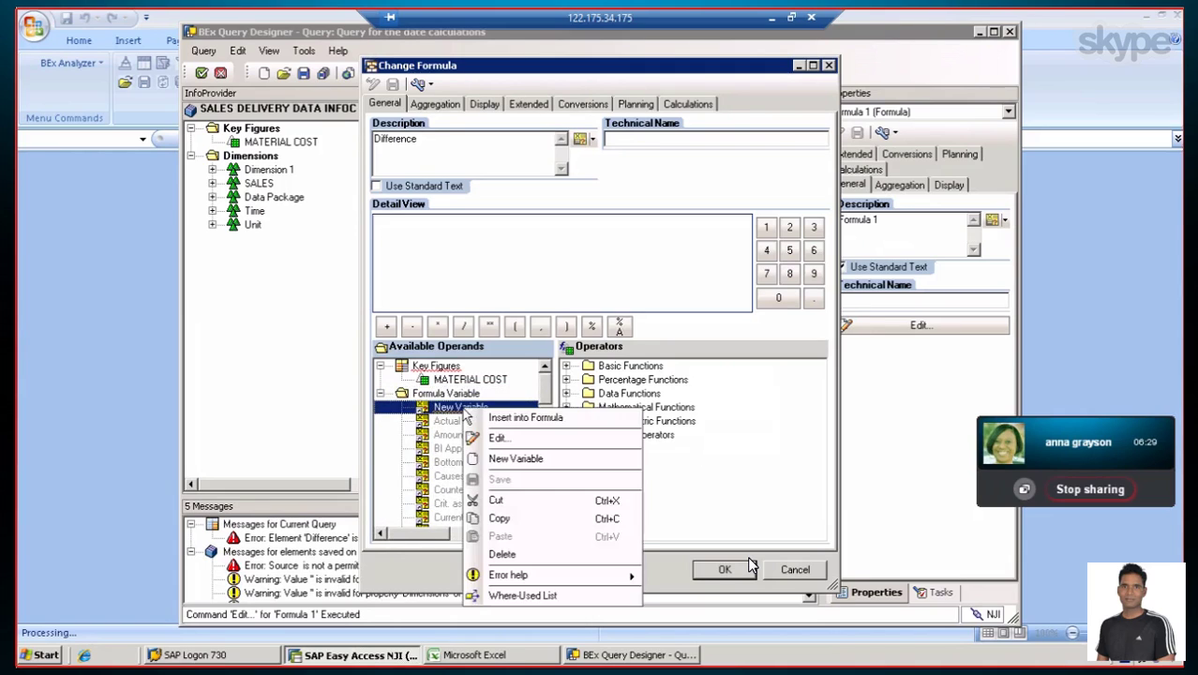
pyautogui.click(509, 443)
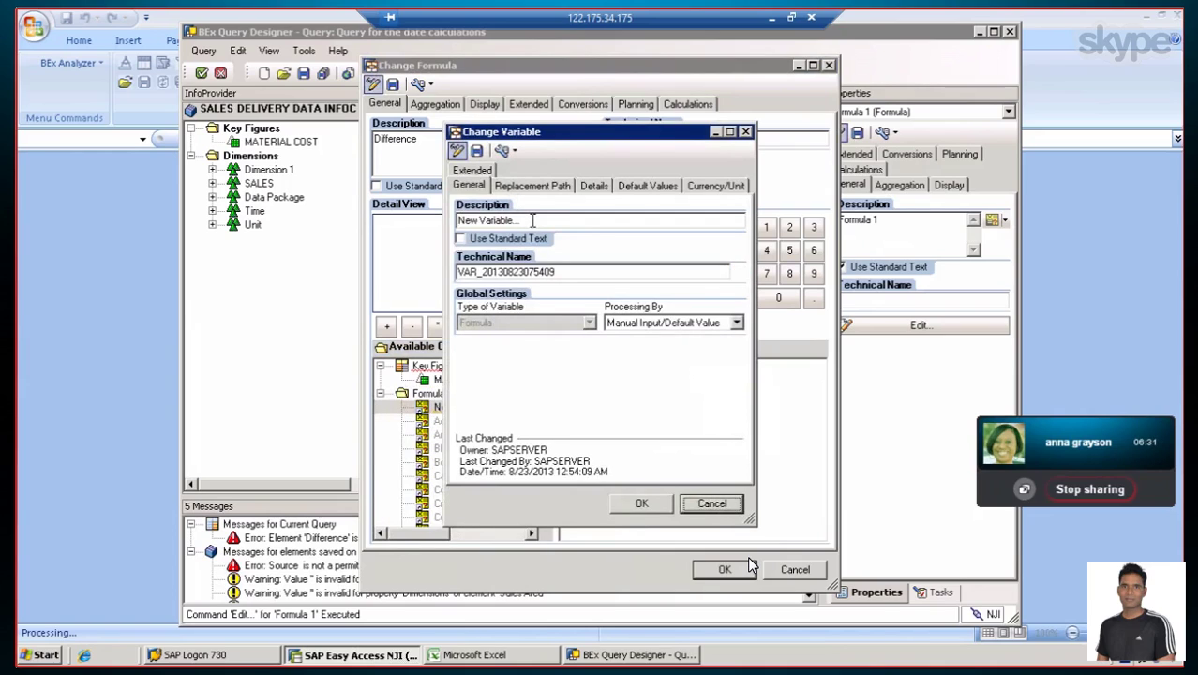
# Set the new variable's description to Act date and its technical name to ZACT_VAR_001
pyautogui.tripleClick(533, 219)
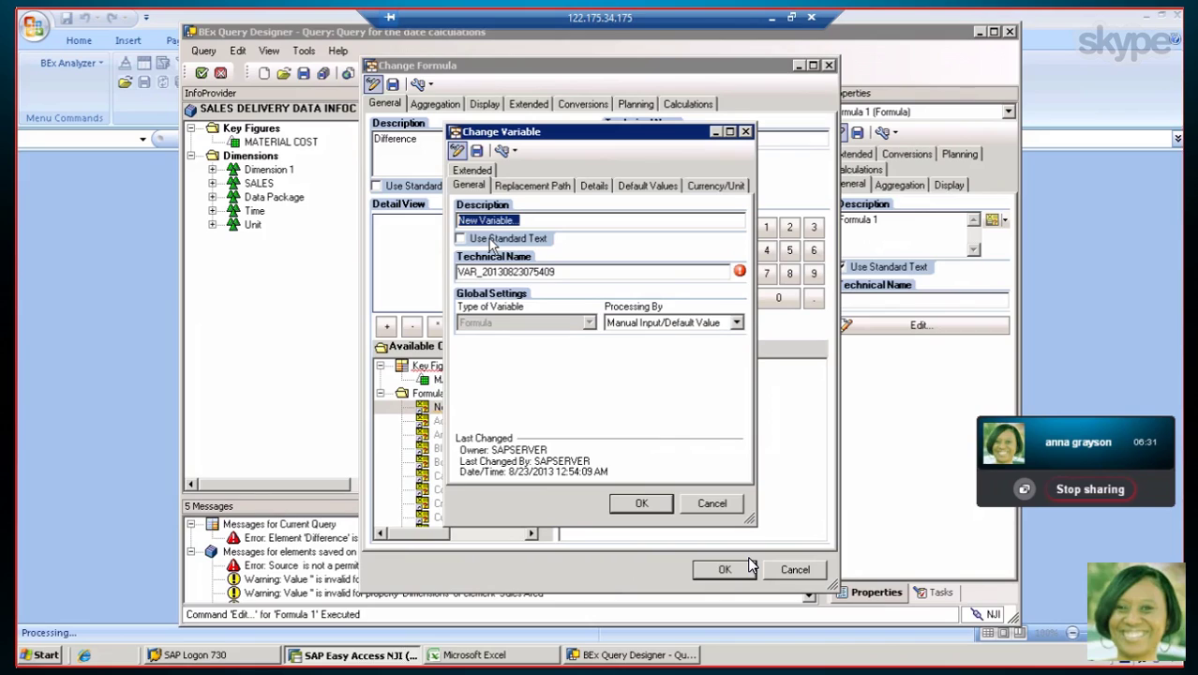
pyautogui.doubleClick(577, 271)
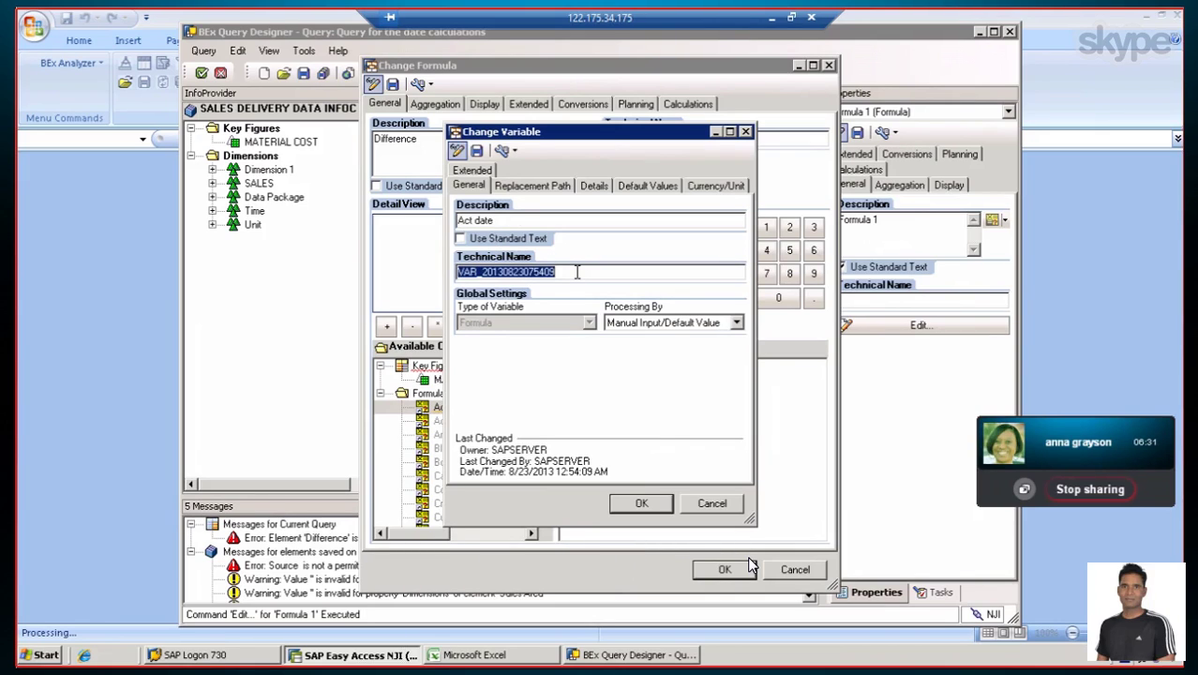
pyautogui.write('ZACT')
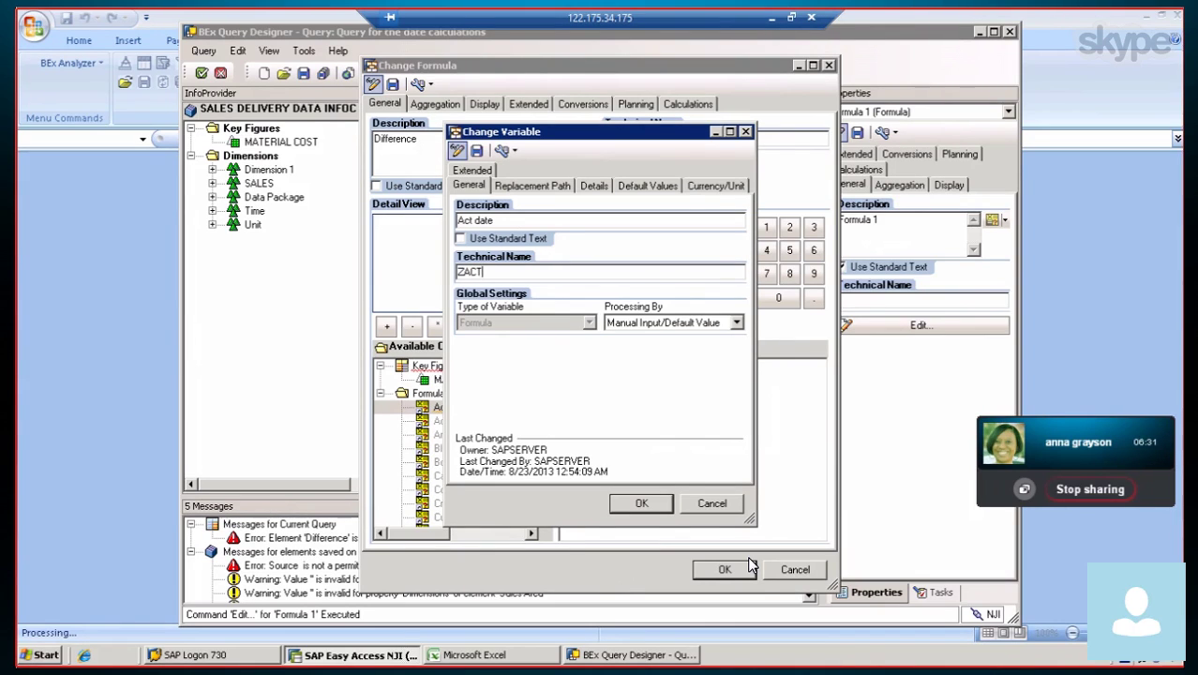
pyautogui.write('_VAR')
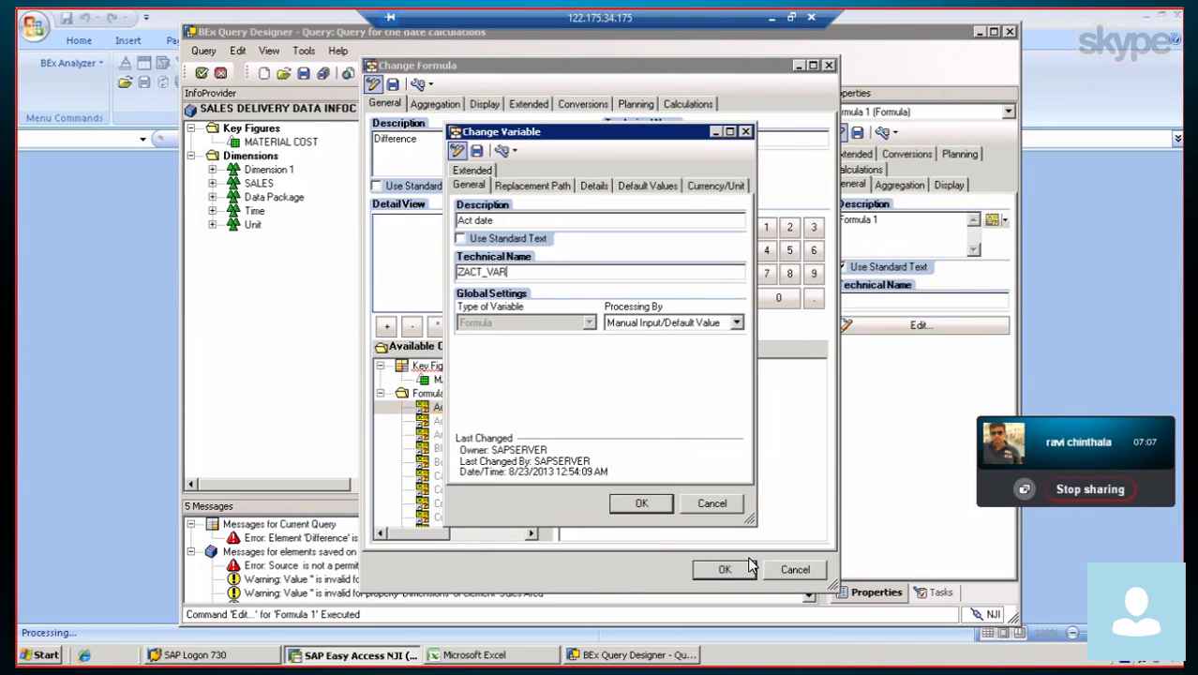
pyautogui.write('_001')
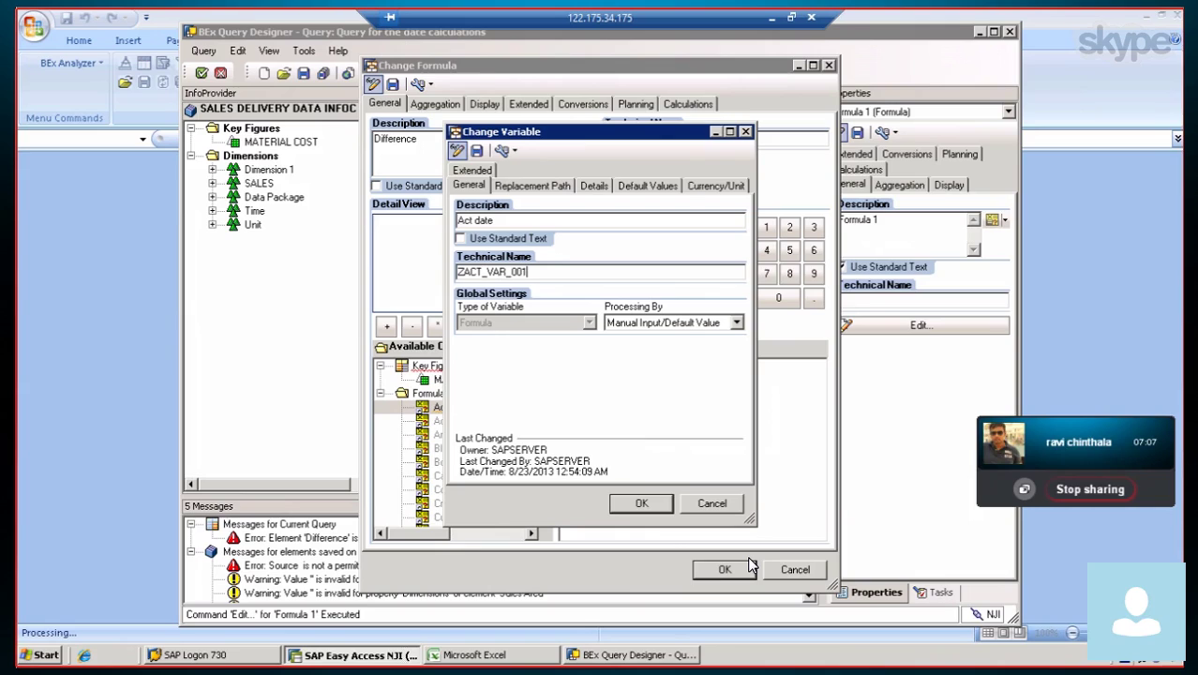
# Set the Act date variable's processing type to Replacement Path and open the choices for its reference characteristic
pyautogui.click(737, 324)
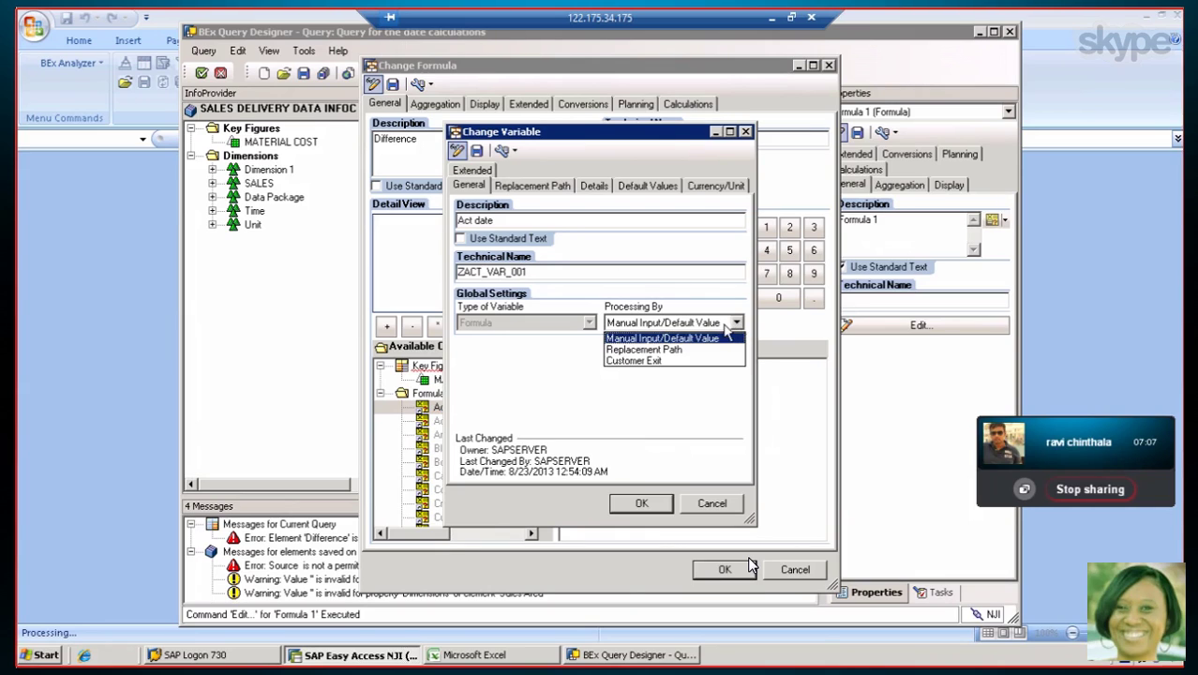
pyautogui.click(668, 350)
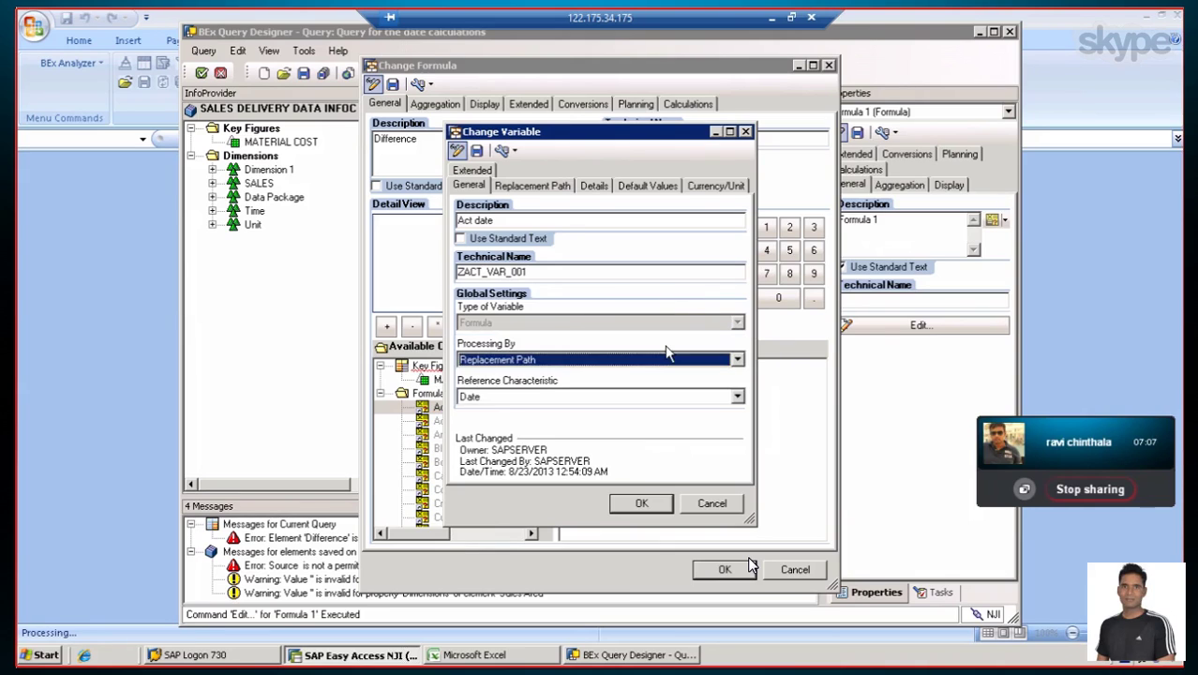
pyautogui.click(736, 398)
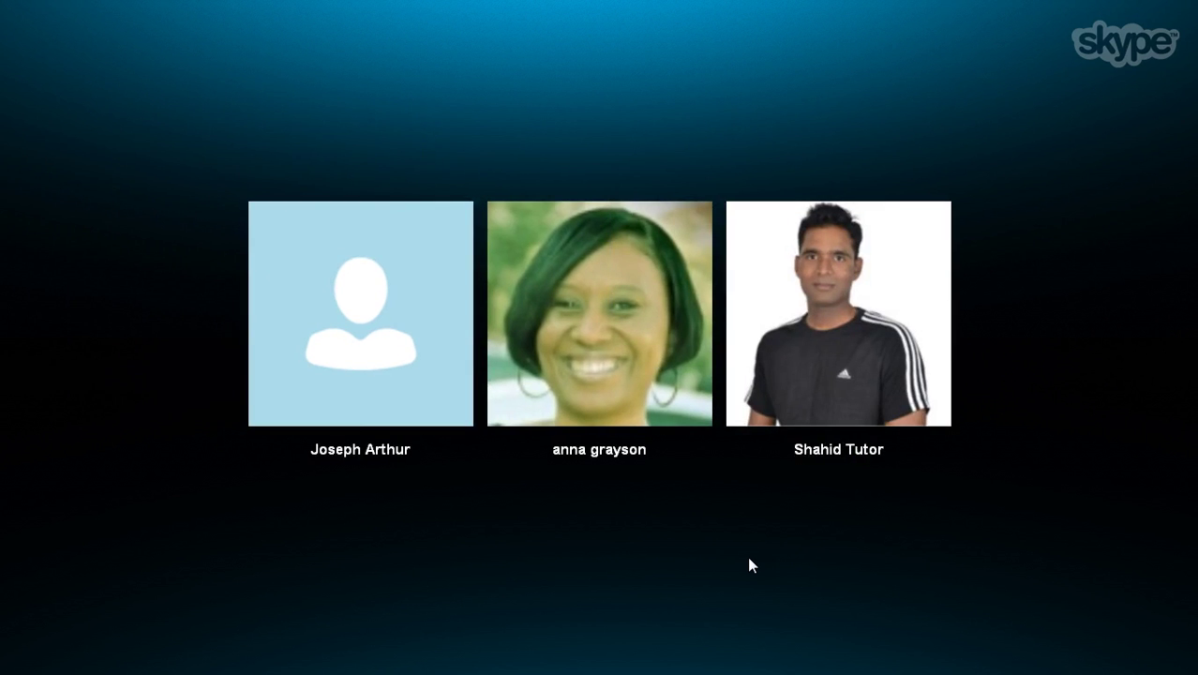
pyautogui.click(777, 471)
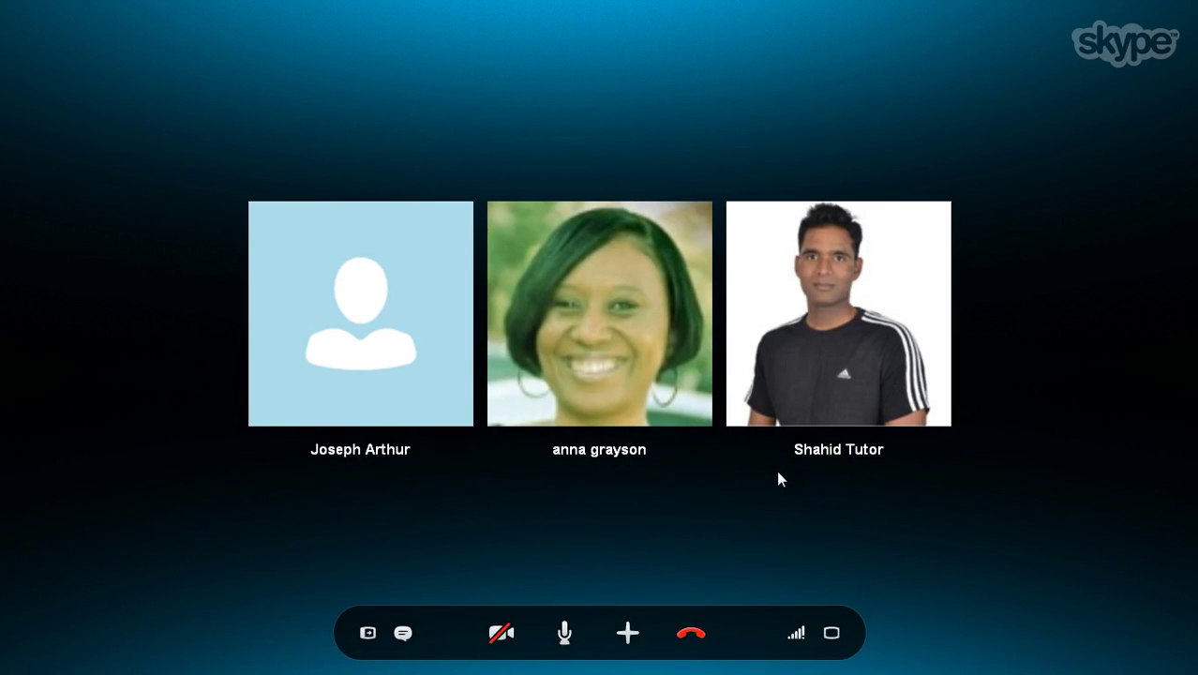
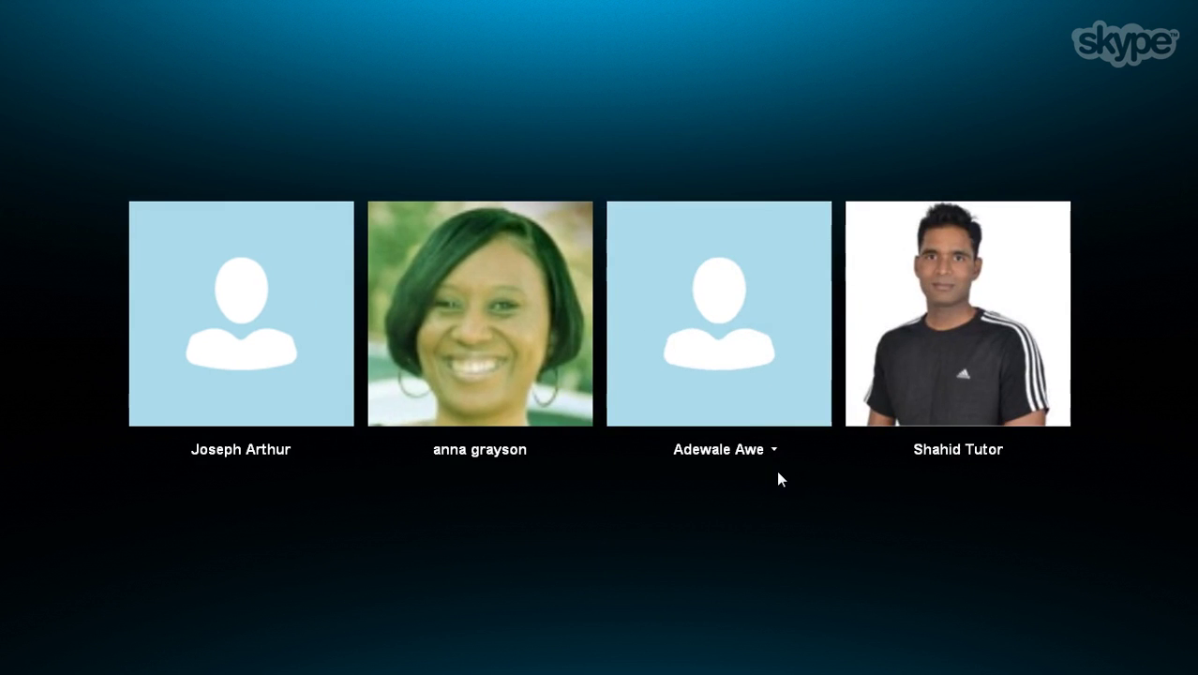
pyautogui.moveTo(871, 450)
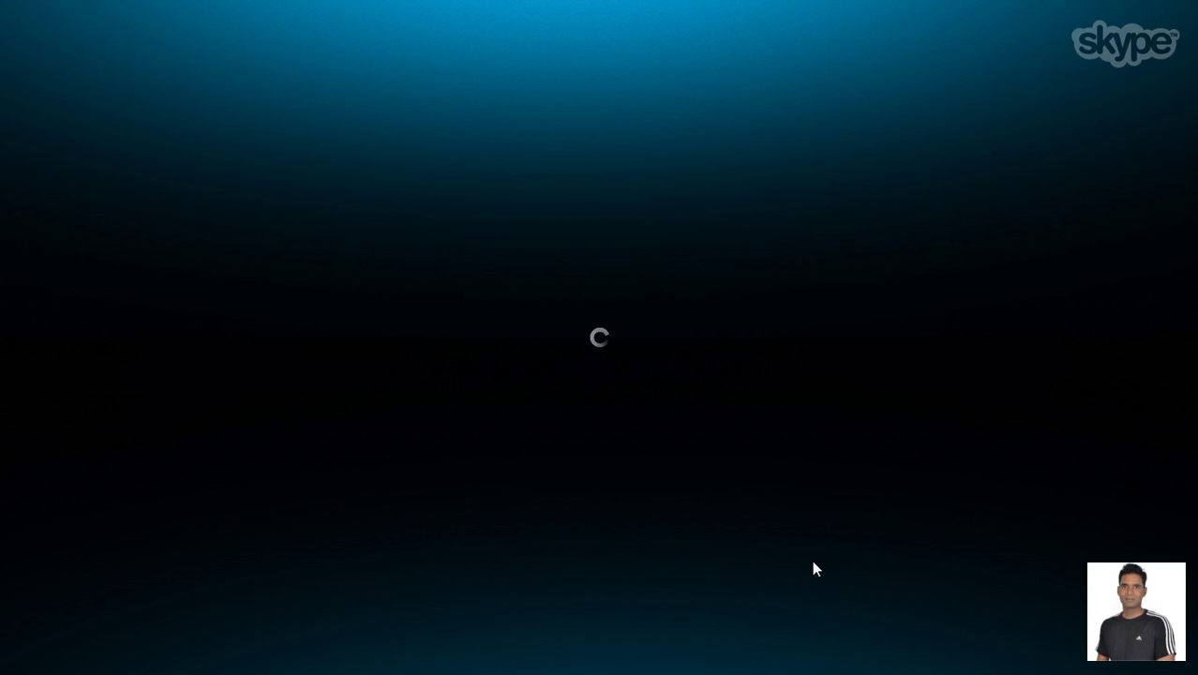
pyautogui.moveTo(719, 382)
pyautogui.moveTo(686, 272)
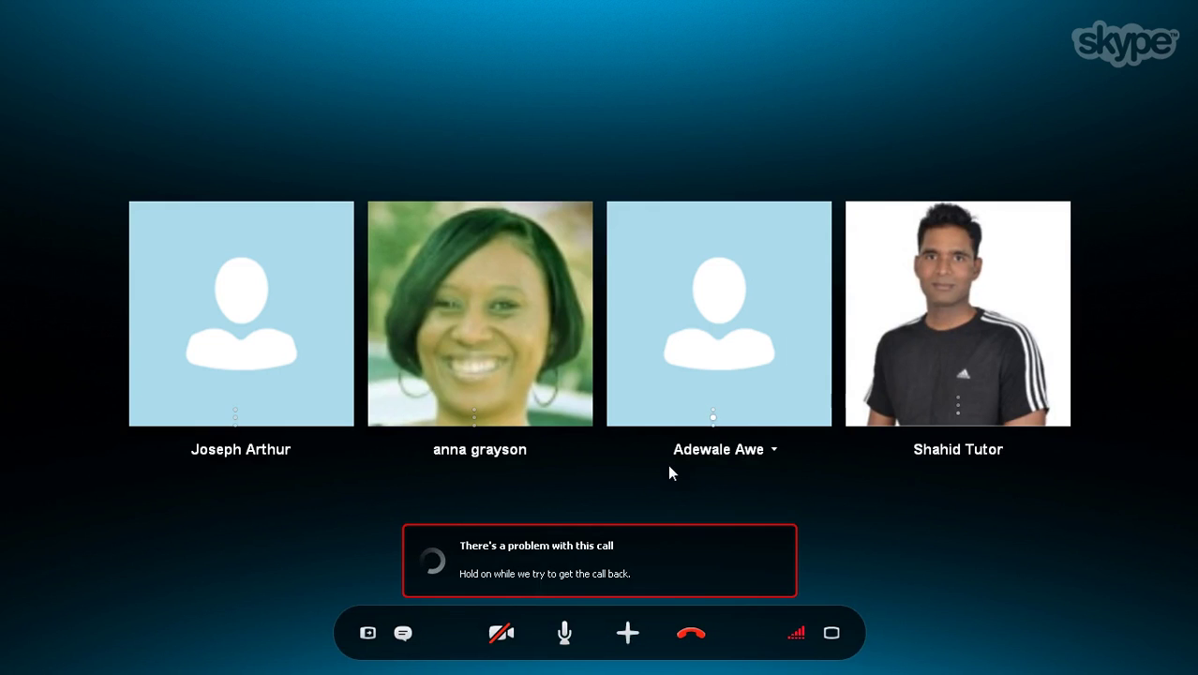
# Leave the Skype group call, rejoin it with the camera turned off, and show the shared screen in full-screen view
pyautogui.click(691, 643)
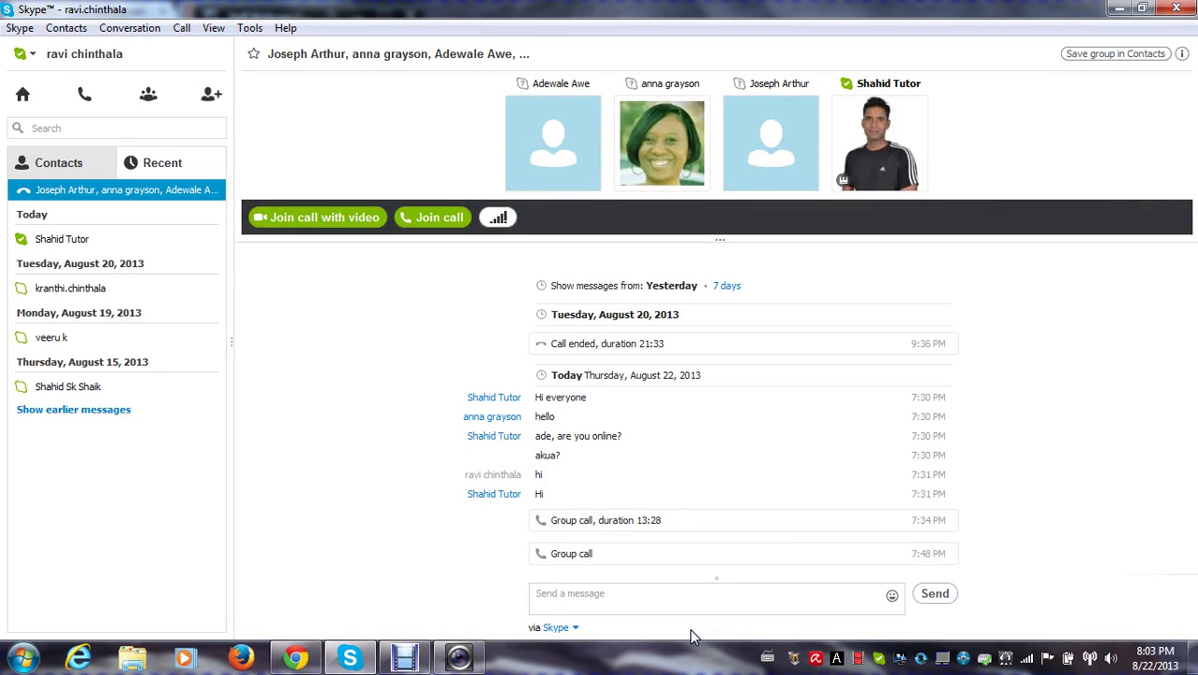
pyautogui.click(326, 228)
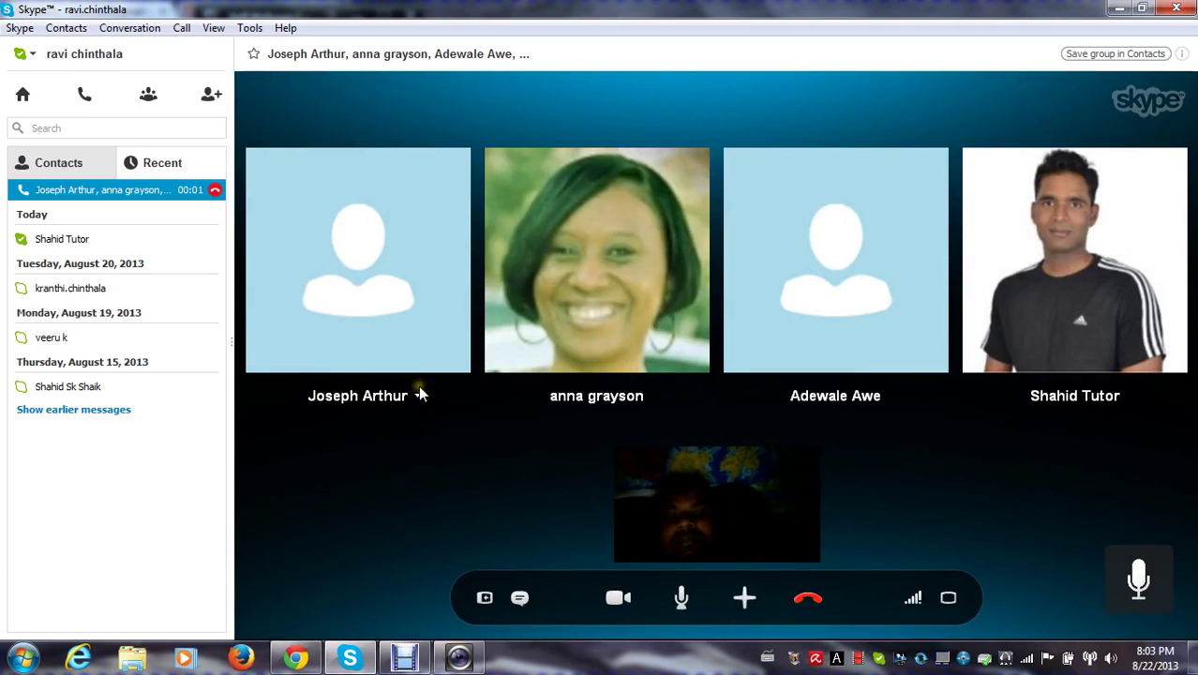
pyautogui.click(619, 597)
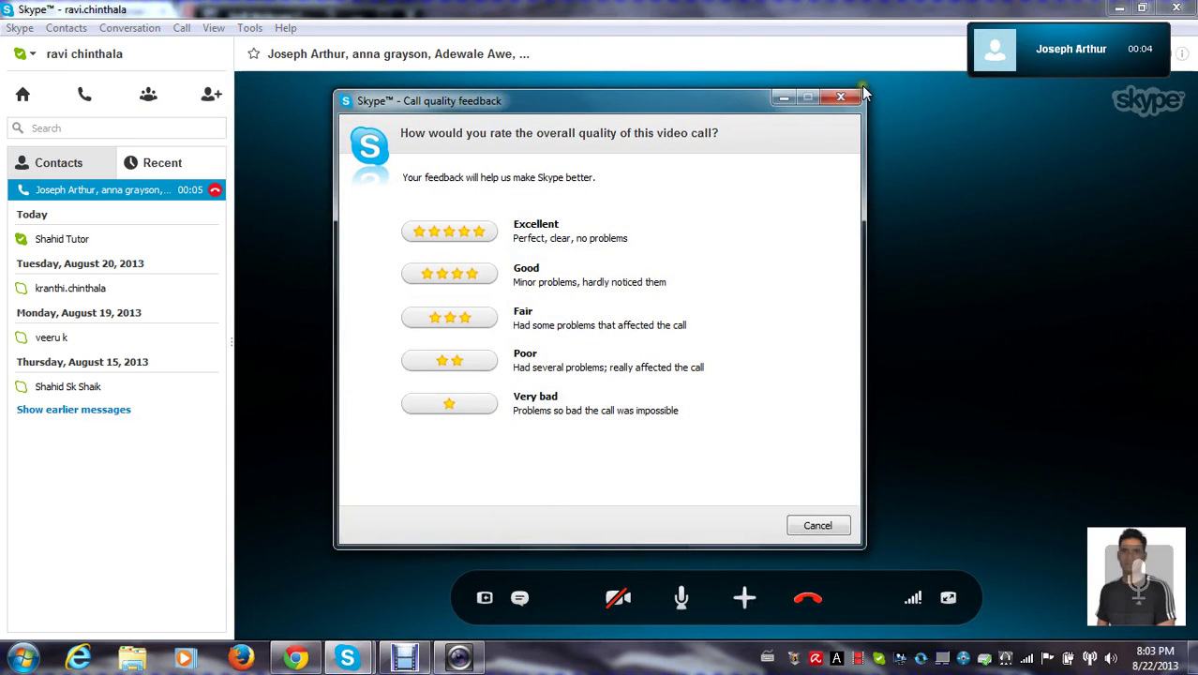
pyautogui.click(841, 100)
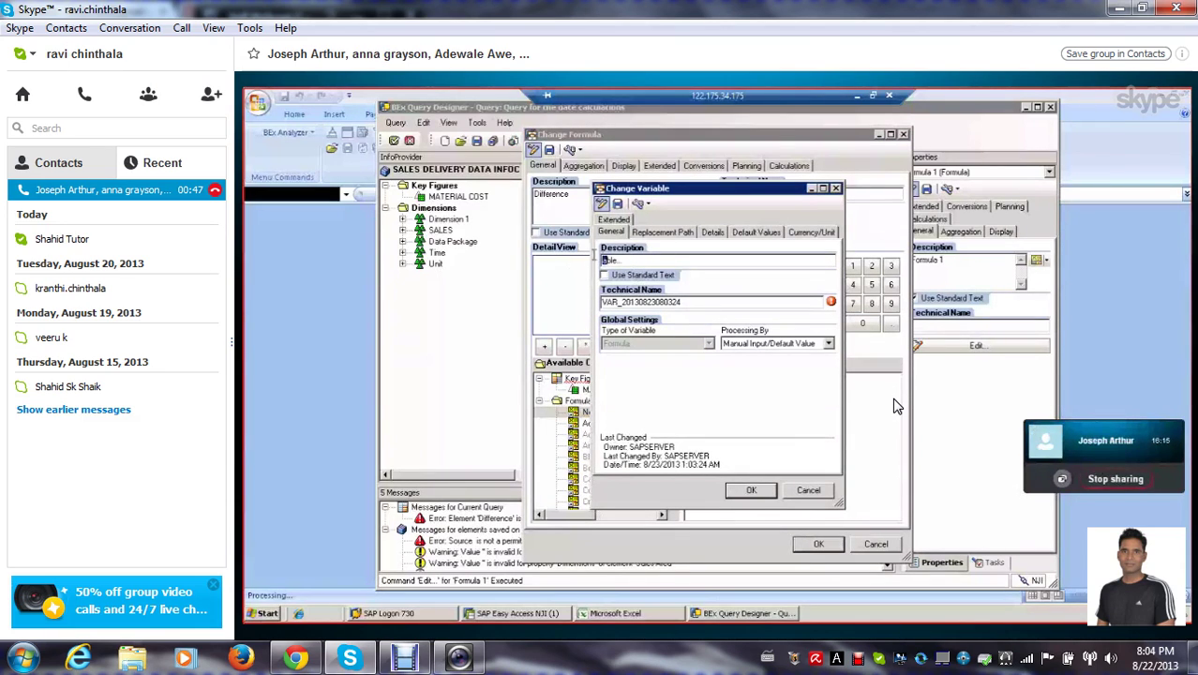
pyautogui.click(948, 601)
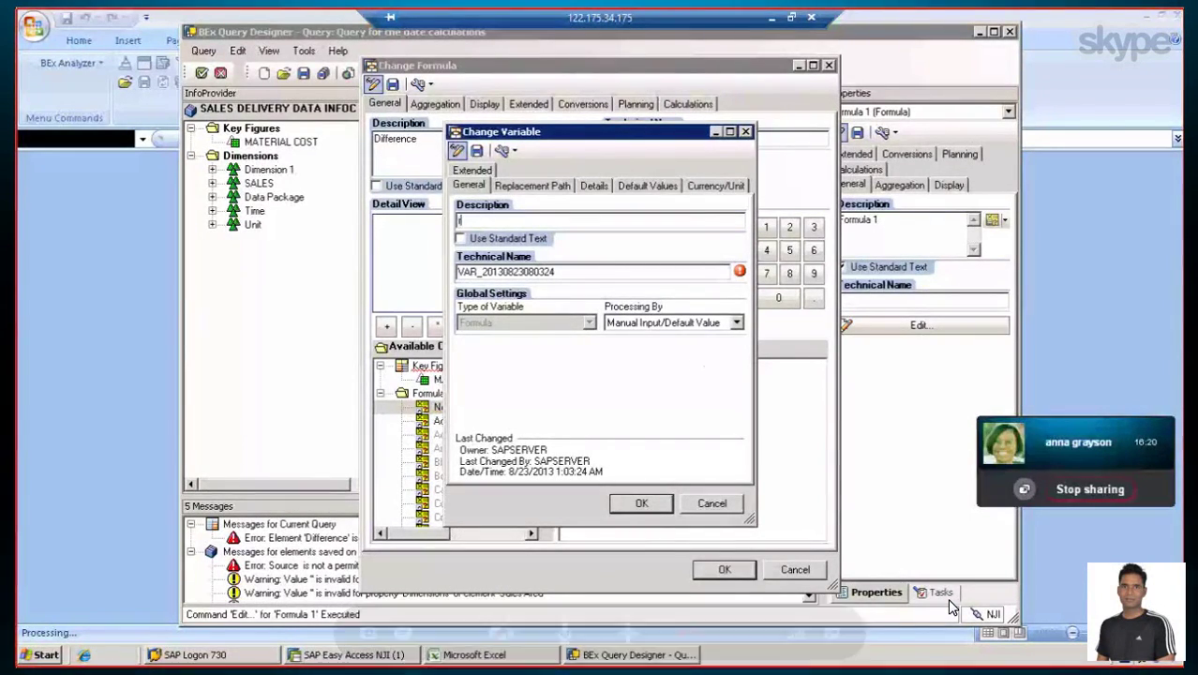
# Set the second formula variable's description to REQ DATE and its technical name to ZREQ_VAR_001
pyautogui.write('EQ')
pyautogui.press('BackSpace')
pyautogui.press('BackSpace')
pyautogui.press('BackSpace')
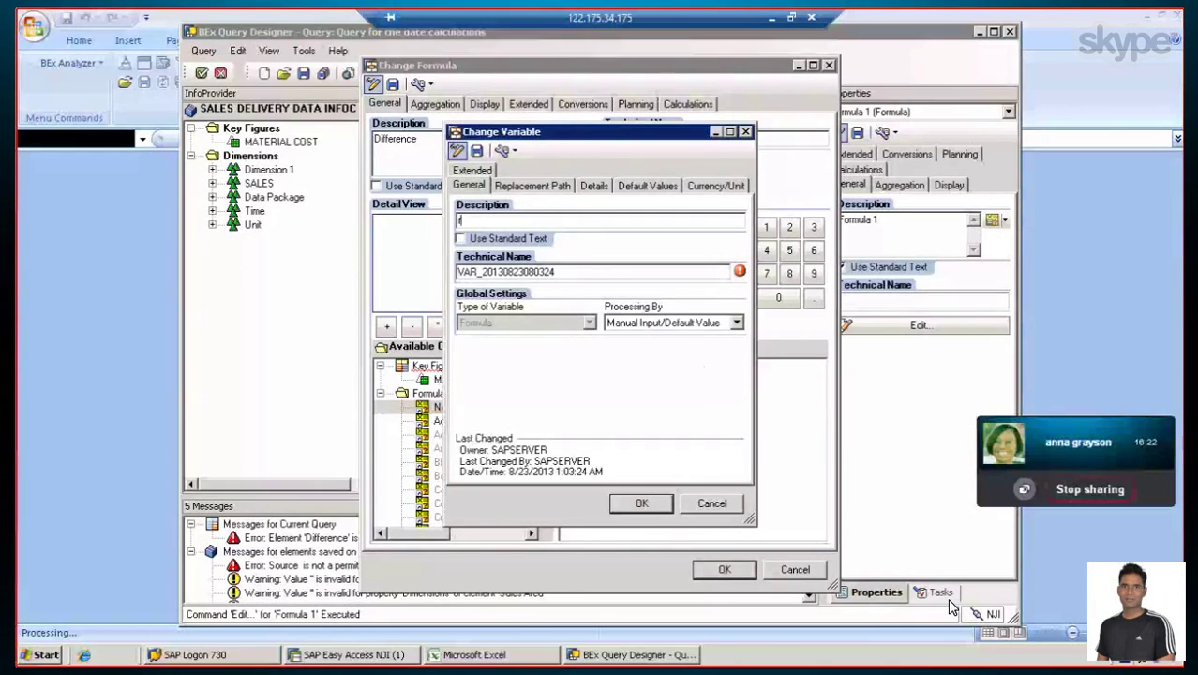
pyautogui.write('REQ DATE')
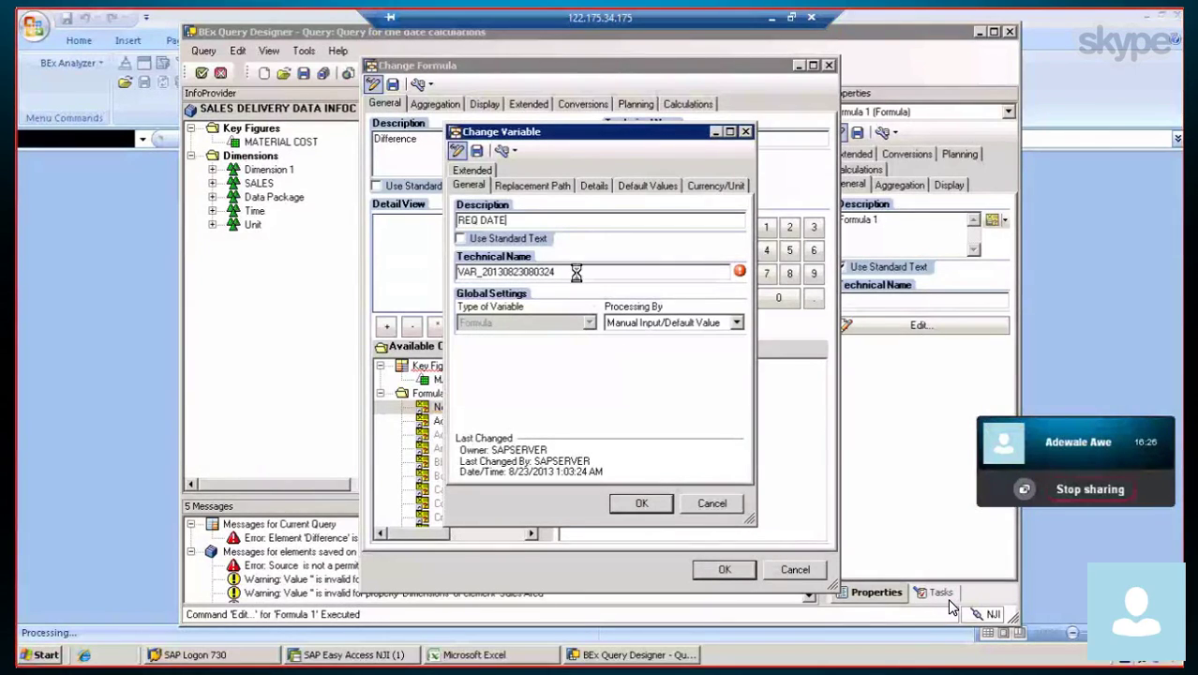
pyautogui.moveTo(574, 271); pyautogui.dragTo(412, 276)
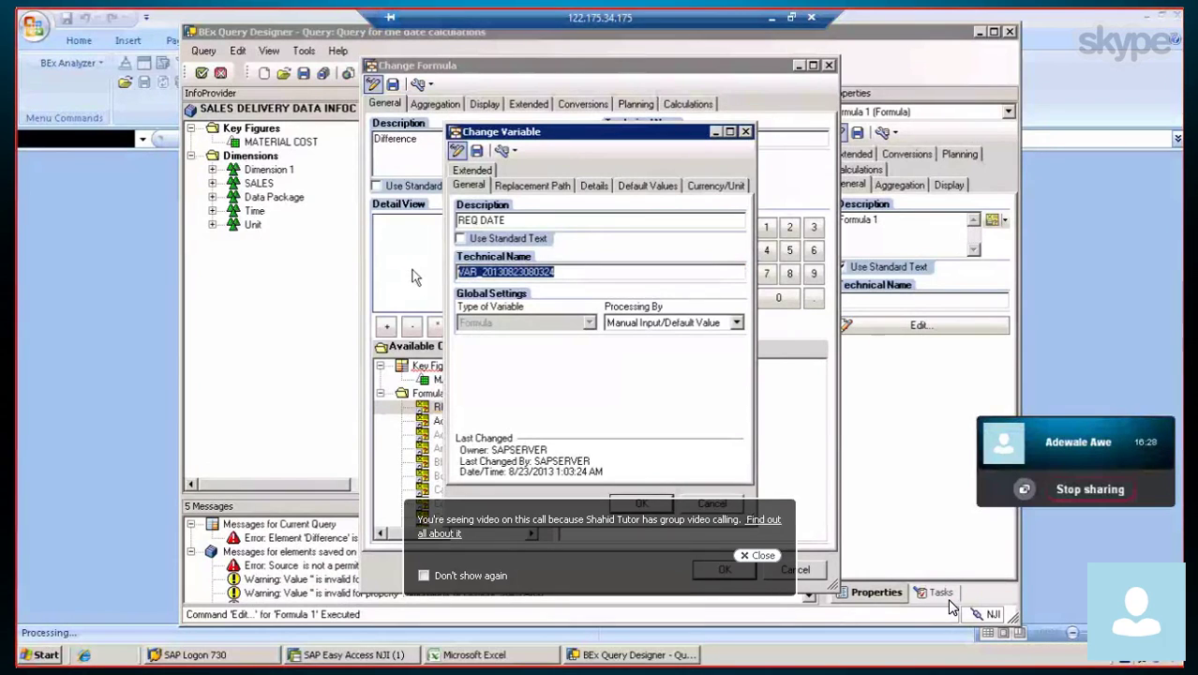
pyautogui.write('Z')
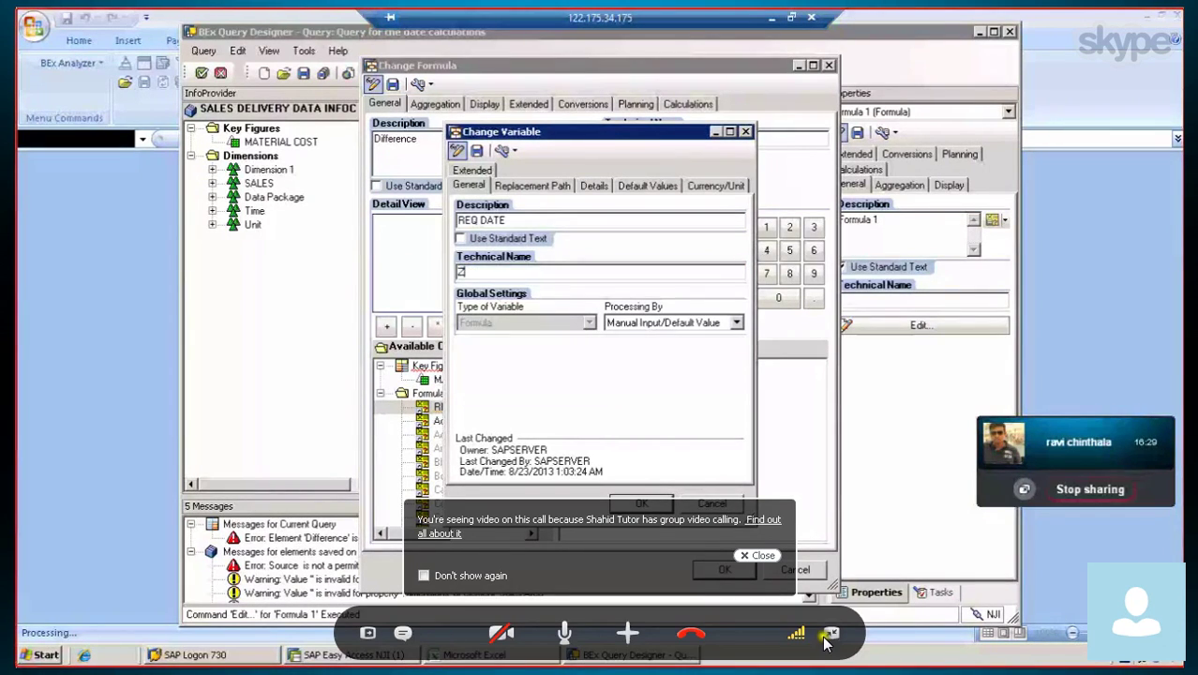
pyautogui.write('REQ_VAR')
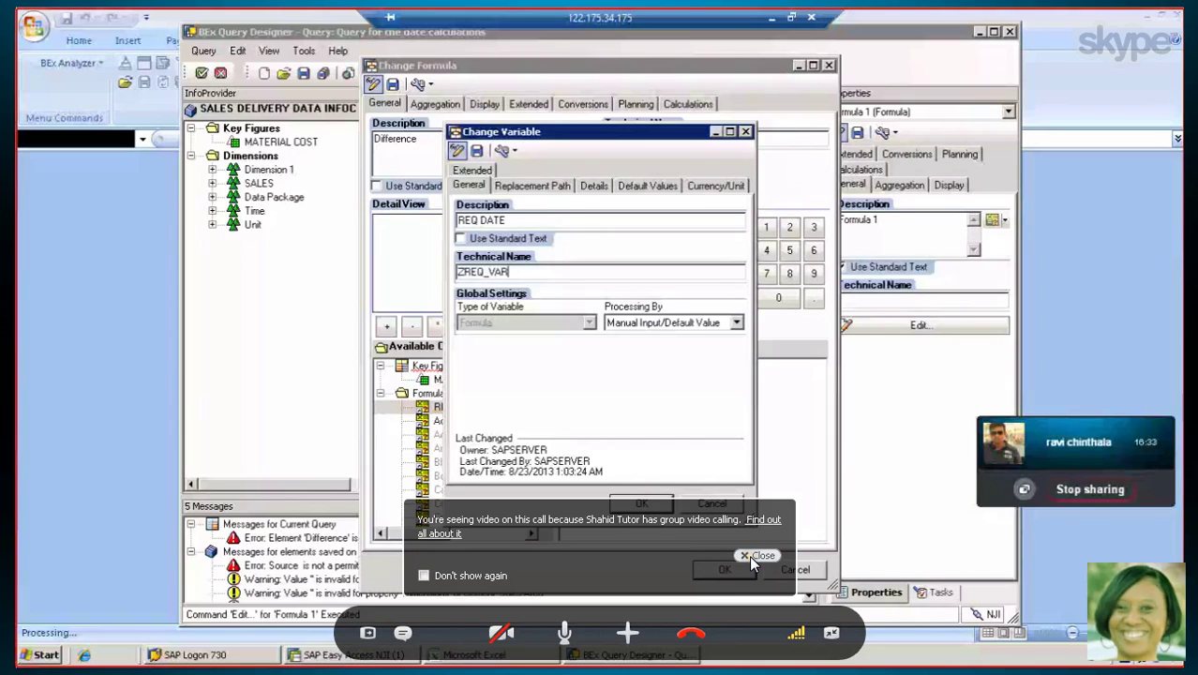
pyautogui.click(749, 555)
pyautogui.write('_00')
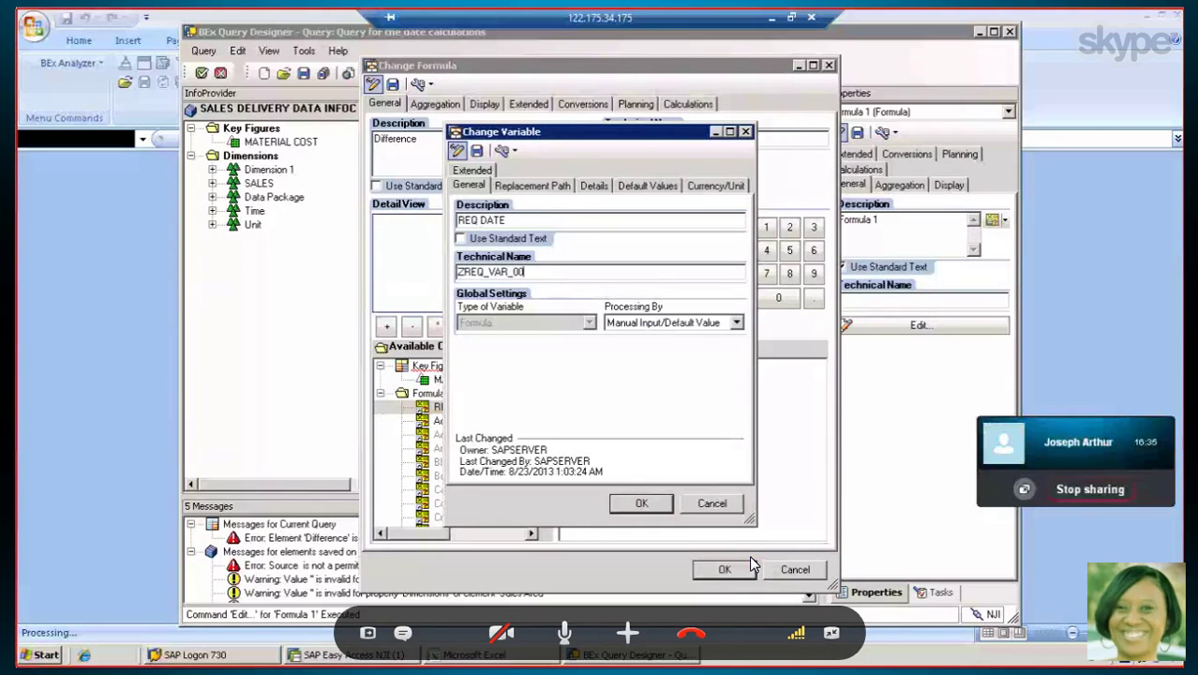
pyautogui.write('1')
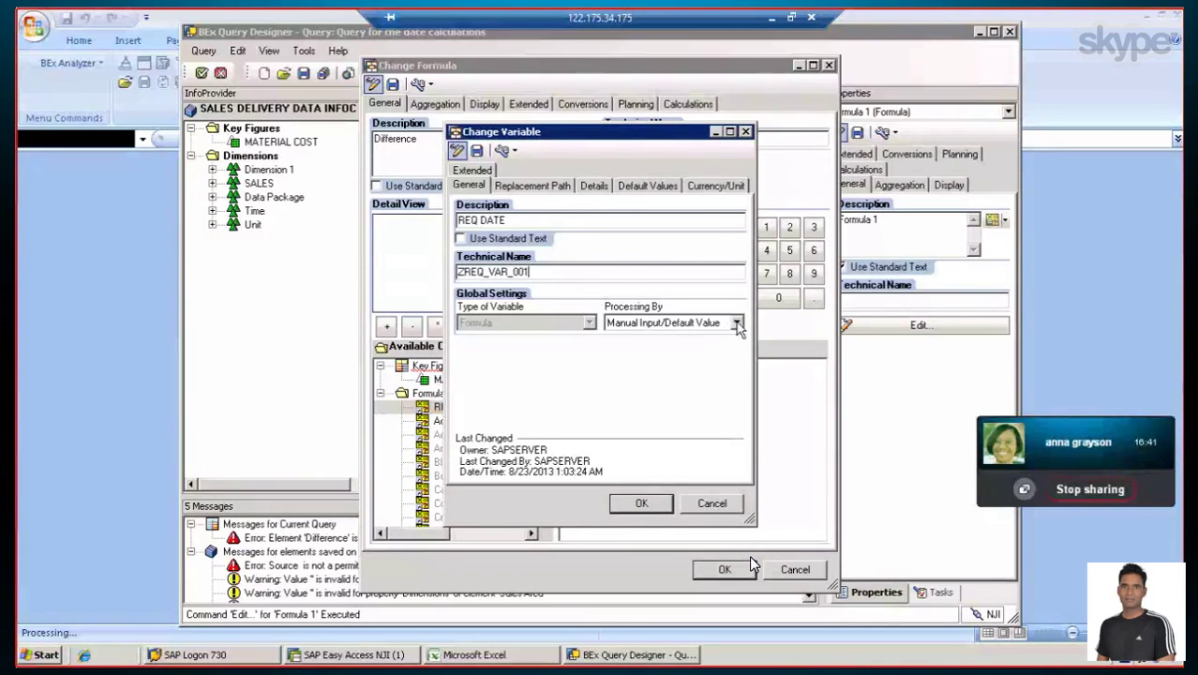
# Set the REQ DATE variable to be processed by Replacement Path with Date as the reference characteristic
pyautogui.click(737, 323)
pyautogui.click(677, 349)
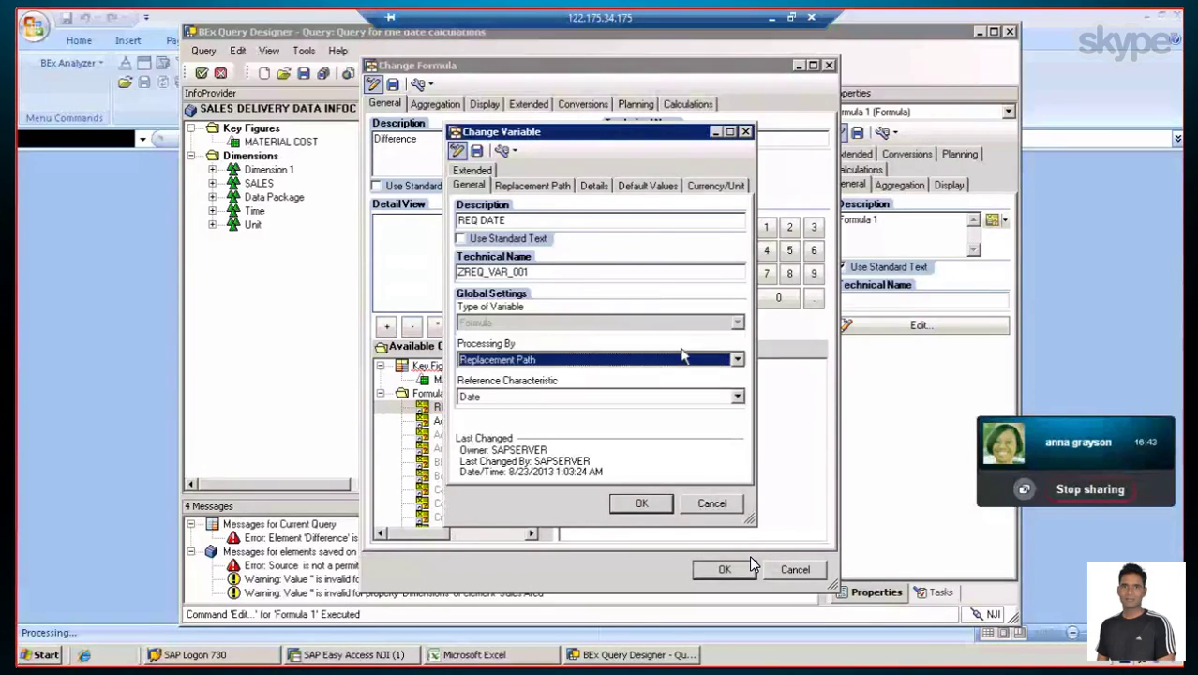
pyautogui.click(737, 400)
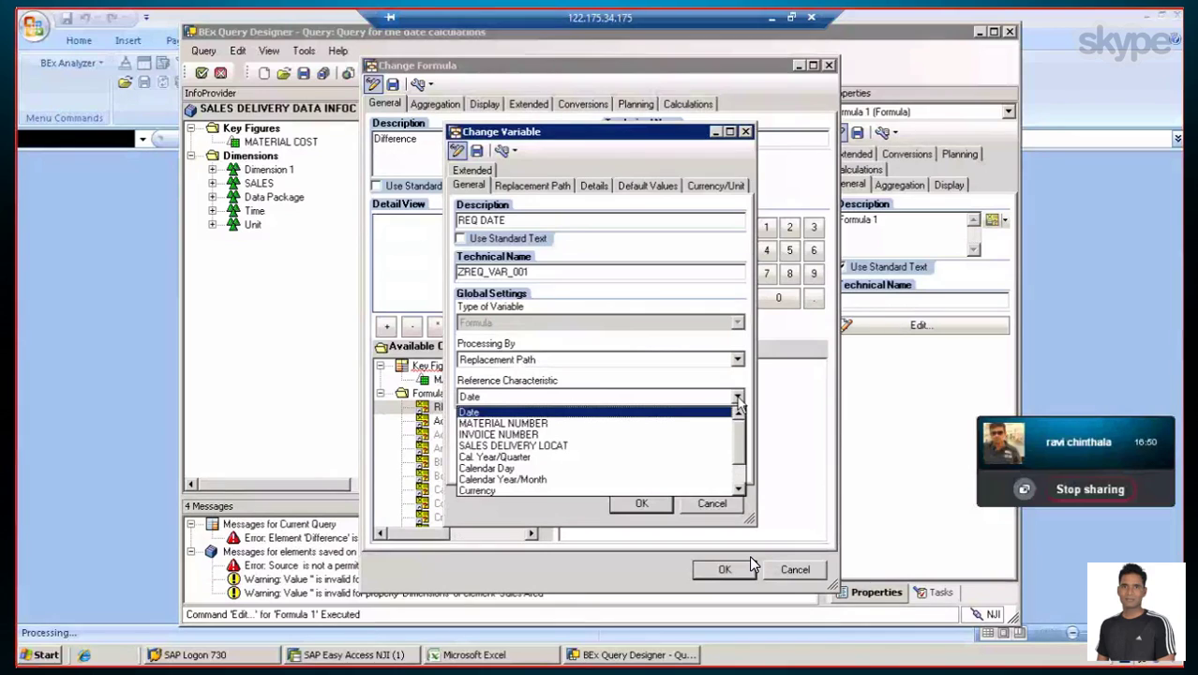
pyautogui.click(487, 400)
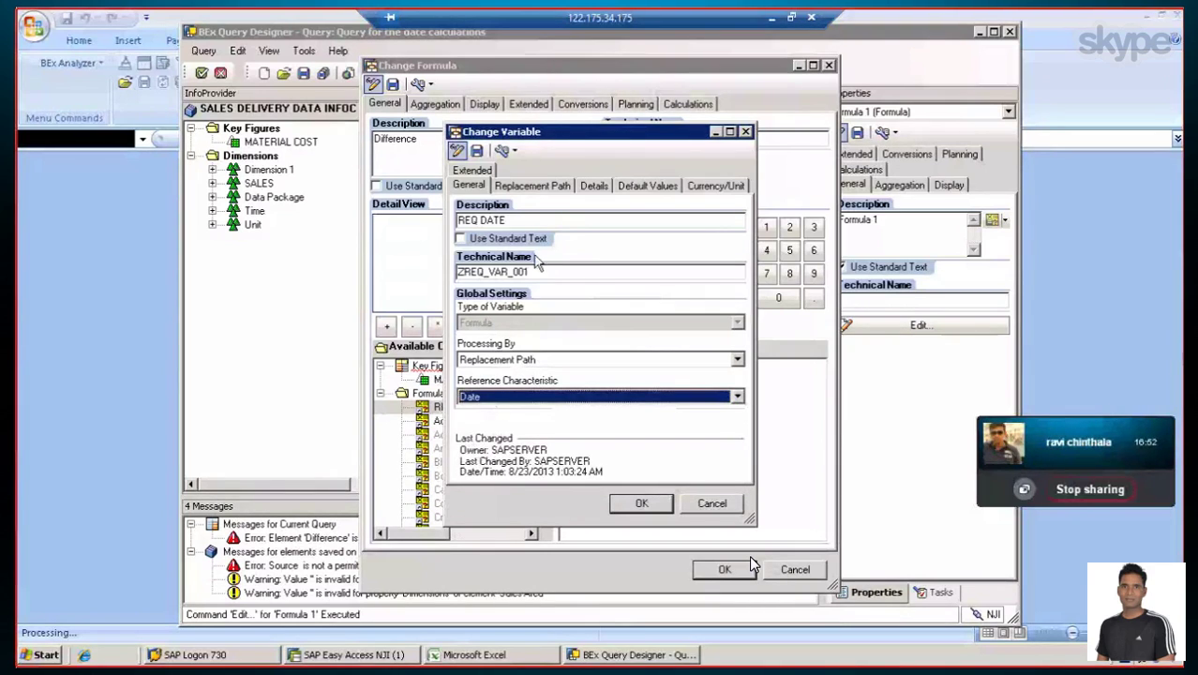
# Define the variable's replacement rule as InfoObject replaced with Key, with offset start 0 and offset length 8
pyautogui.click(535, 186)
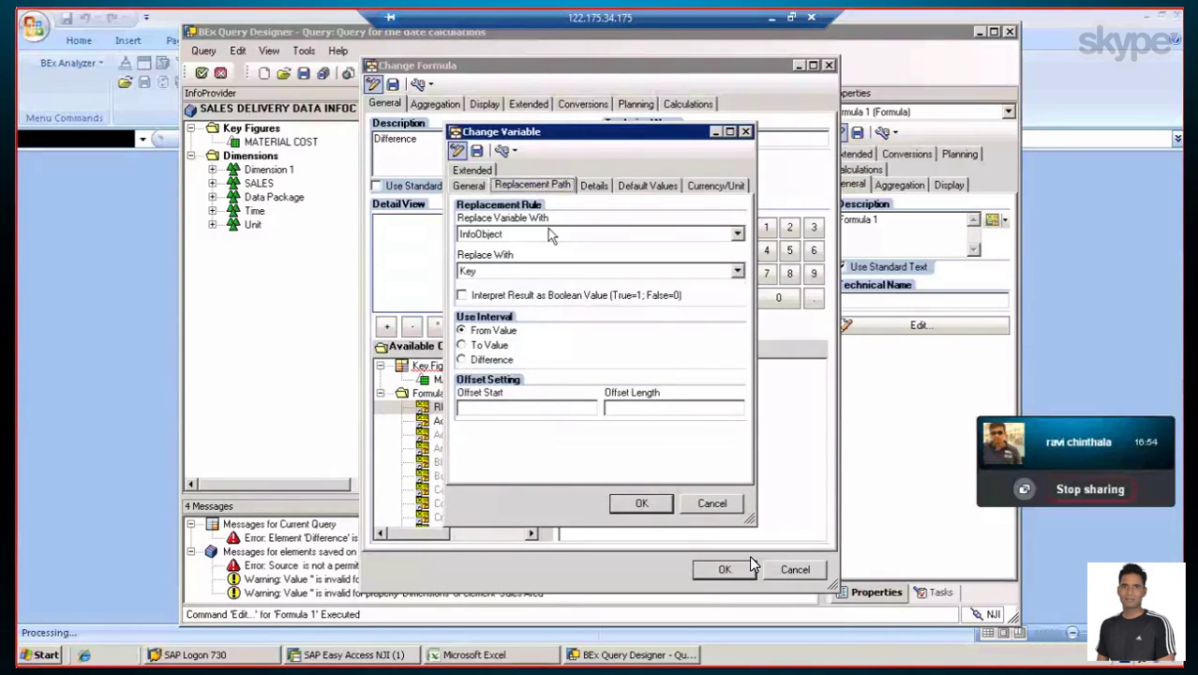
pyautogui.click(737, 235)
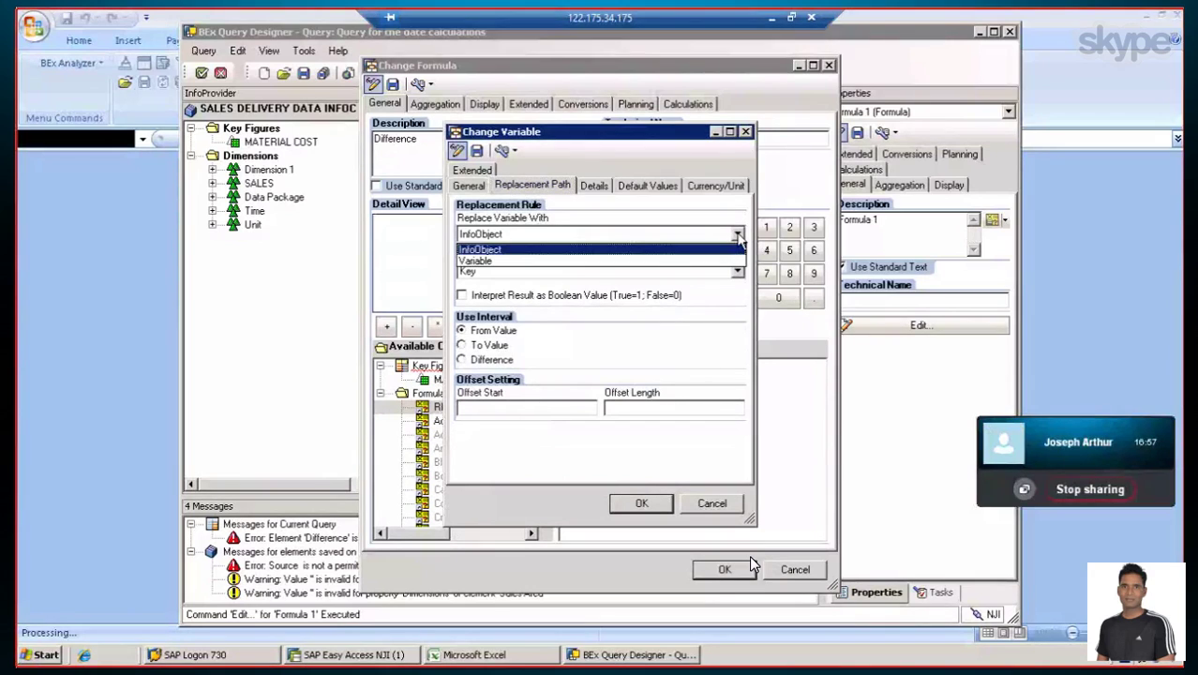
pyautogui.click(738, 238)
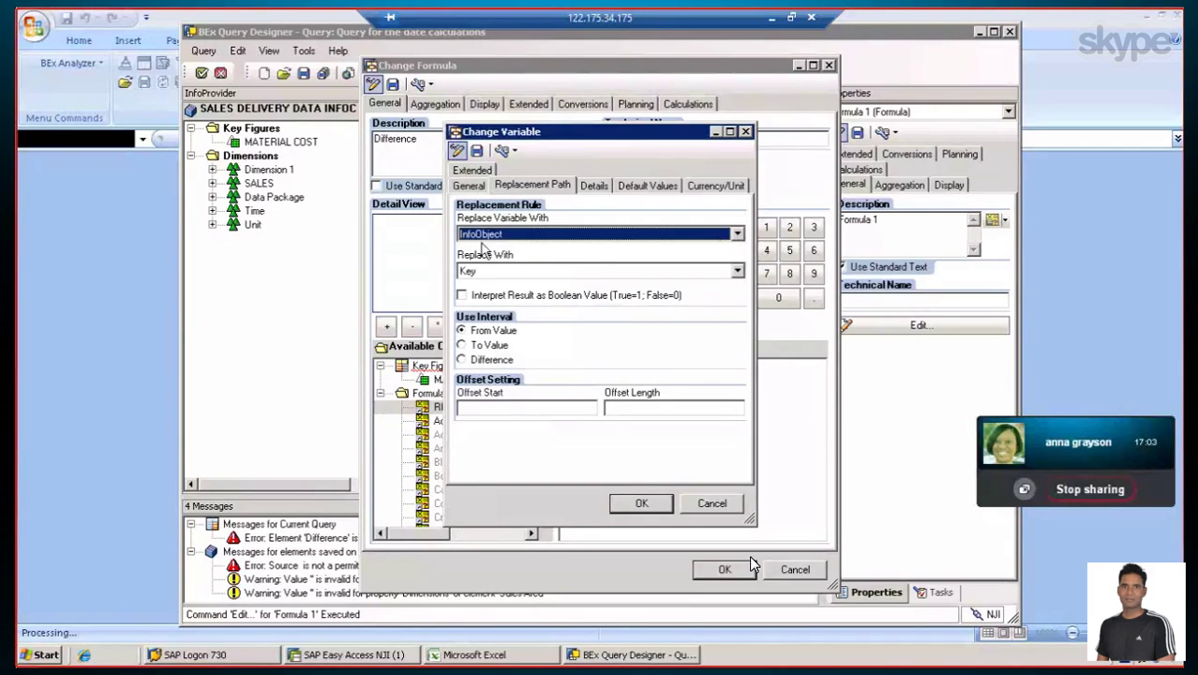
pyautogui.click(738, 271)
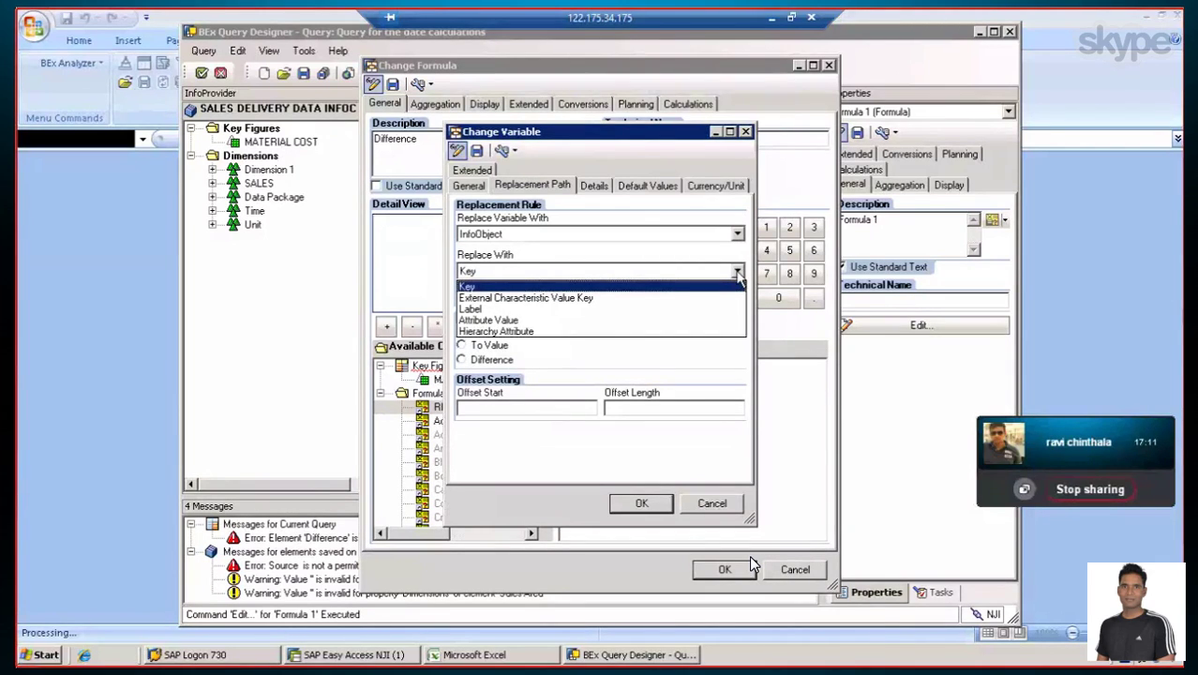
pyautogui.click(737, 271)
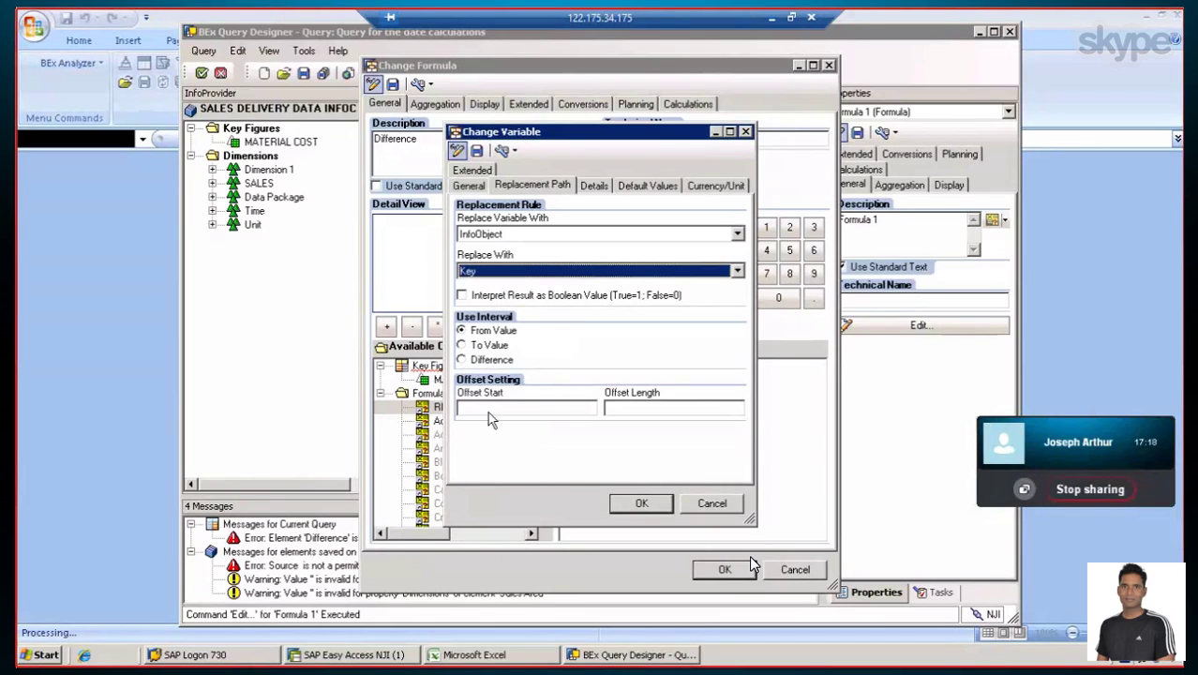
pyautogui.click(519, 408)
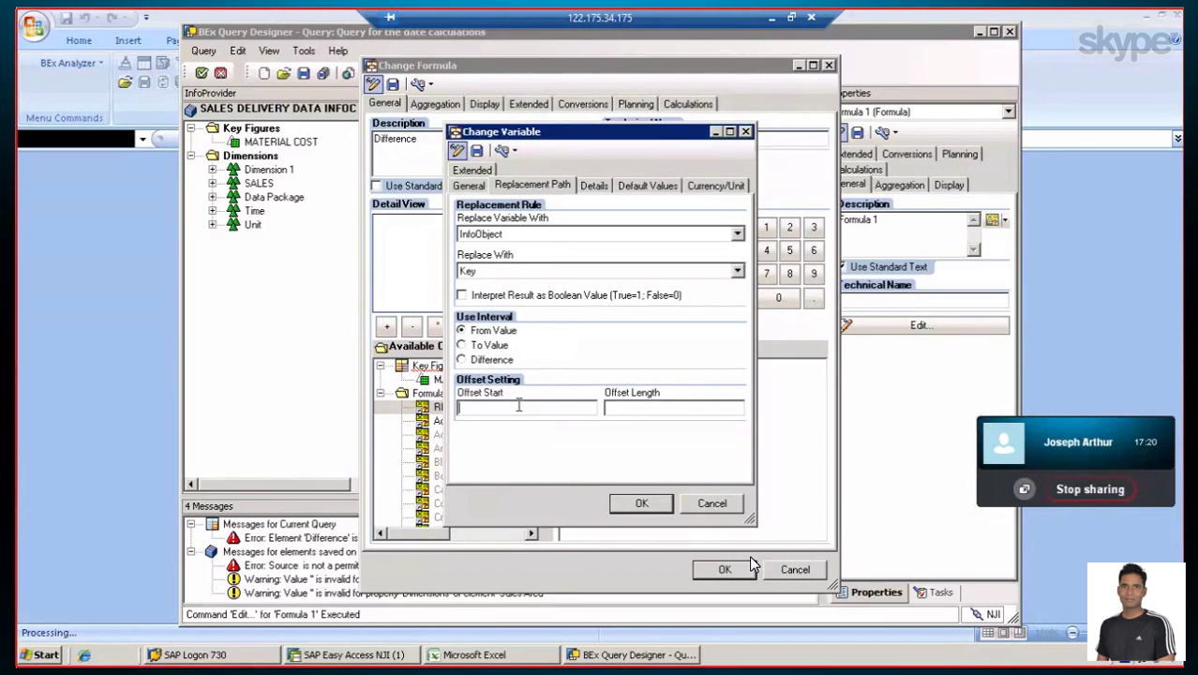
pyautogui.write('0')
pyautogui.click(623, 409)
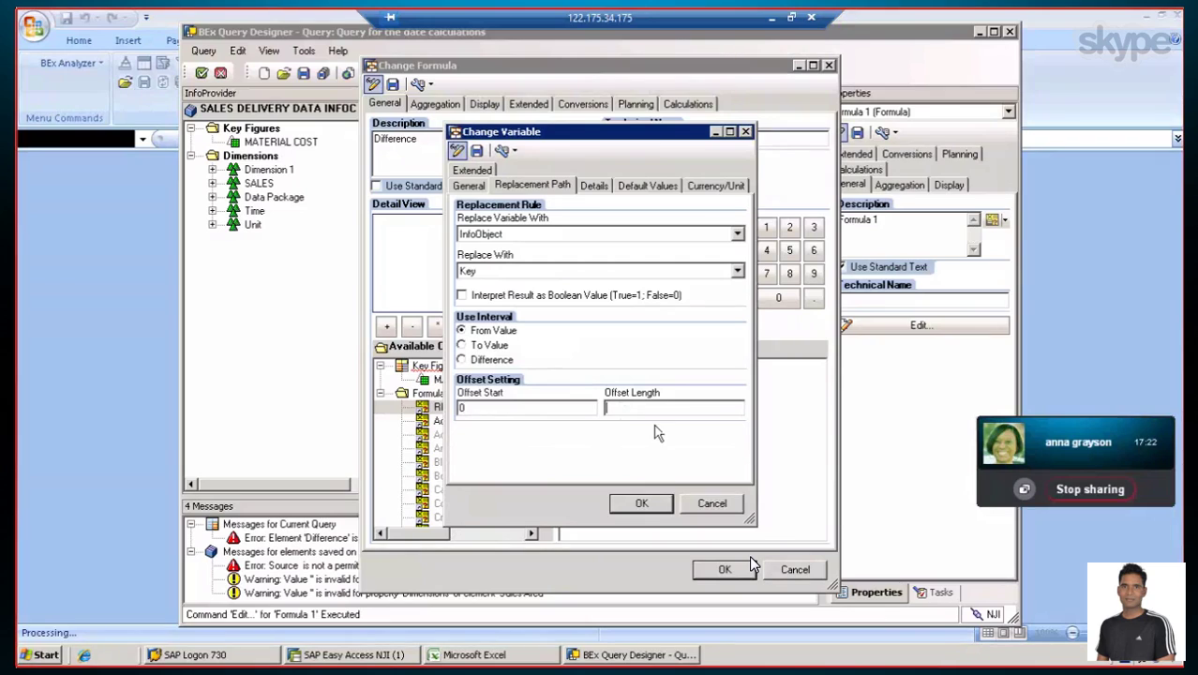
pyautogui.write('8')
# Set the REQ DATE variable's currency/unit dimension to Date
pyautogui.click(592, 186)
pyautogui.click(637, 186)
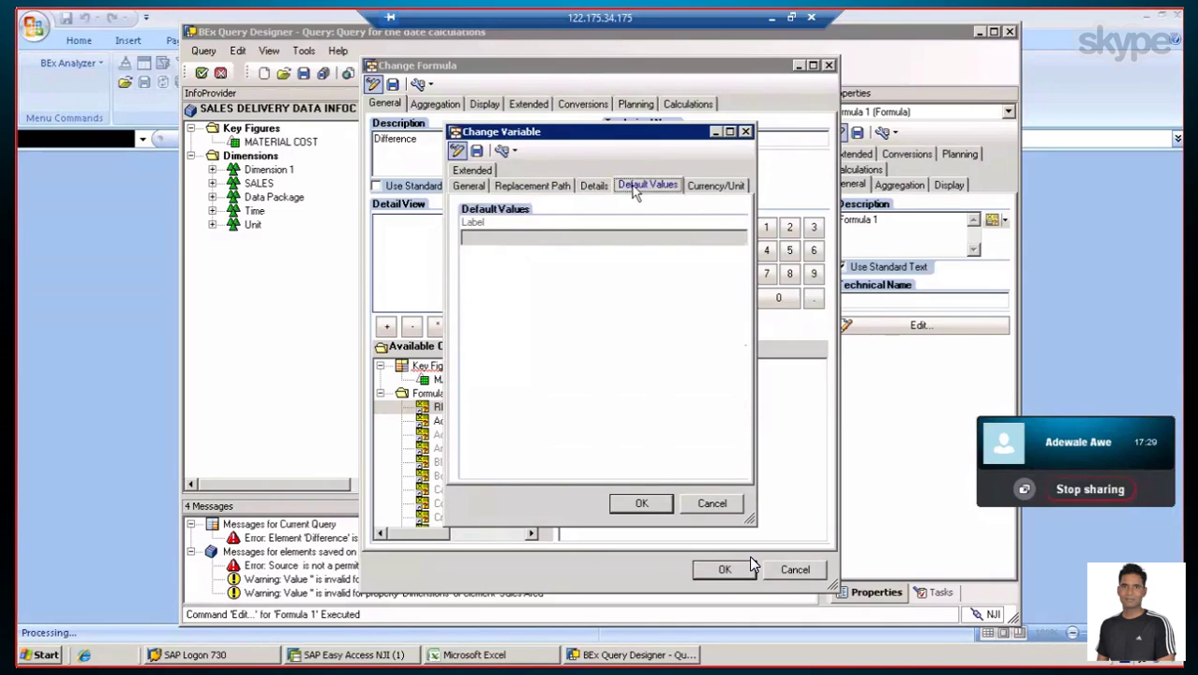
pyautogui.click(591, 189)
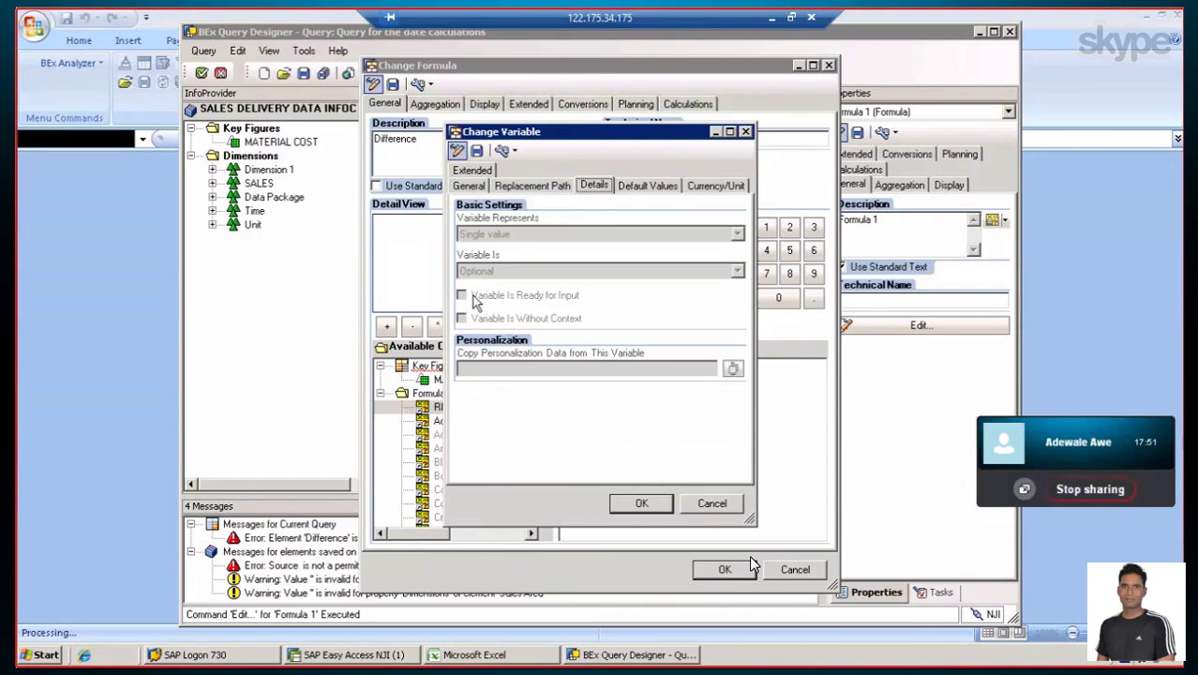
pyautogui.click(647, 186)
pyautogui.click(717, 189)
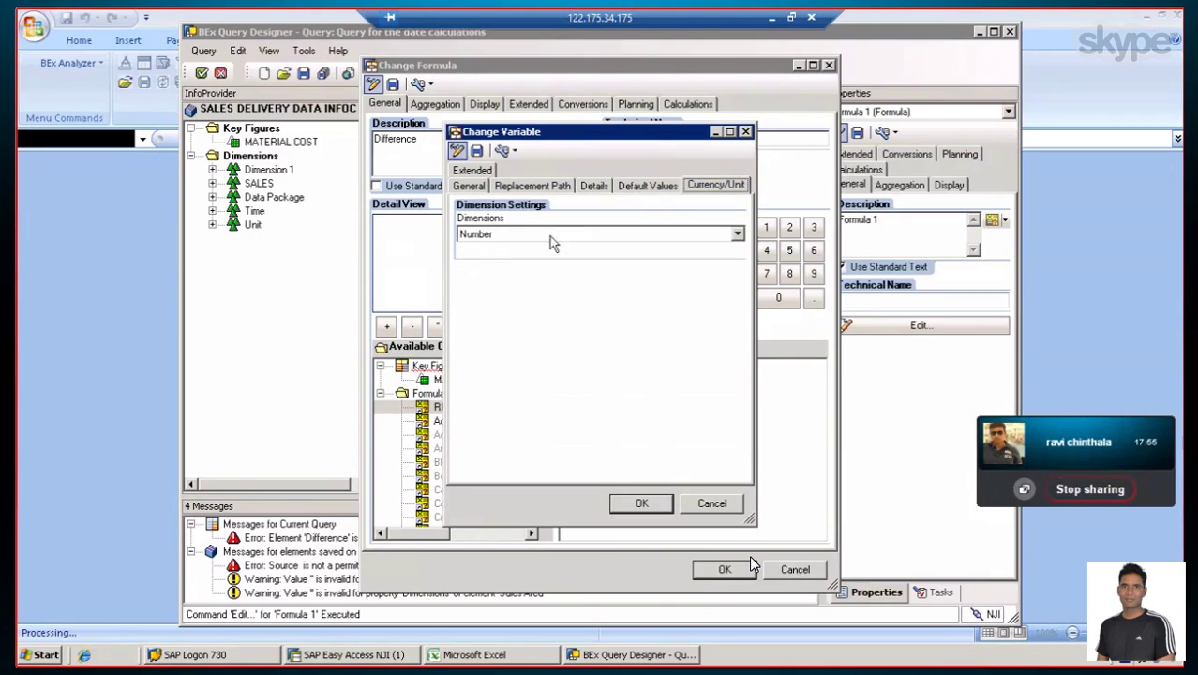
pyautogui.click(739, 235)
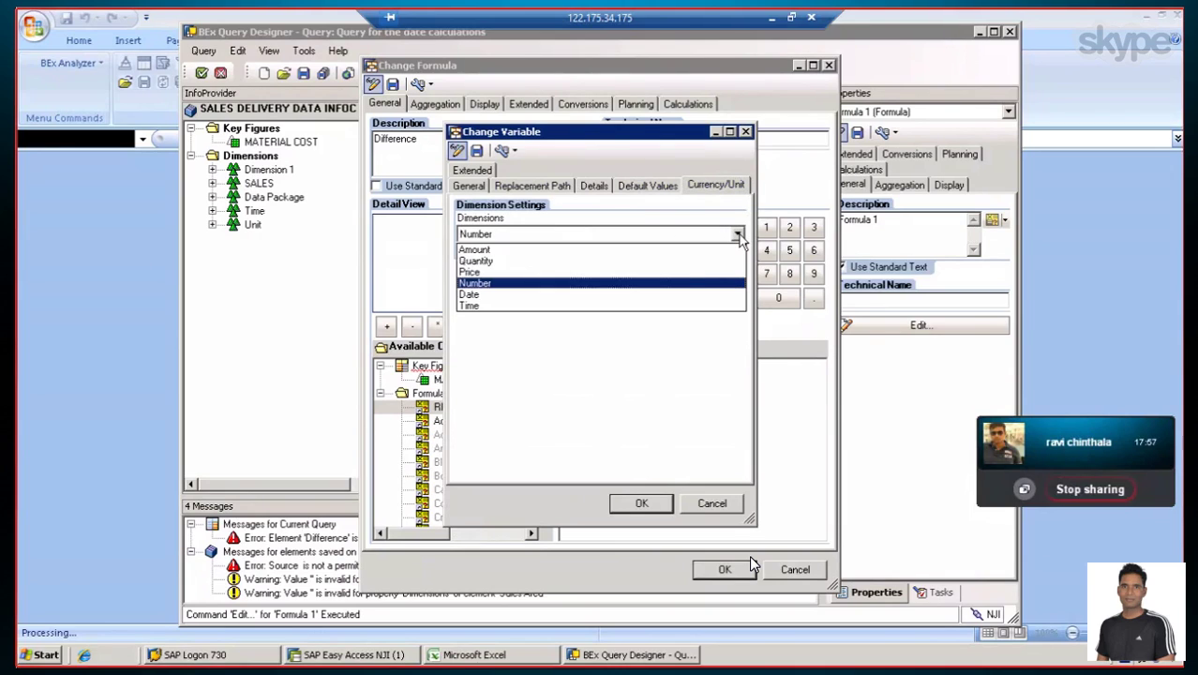
pyautogui.click(511, 294)
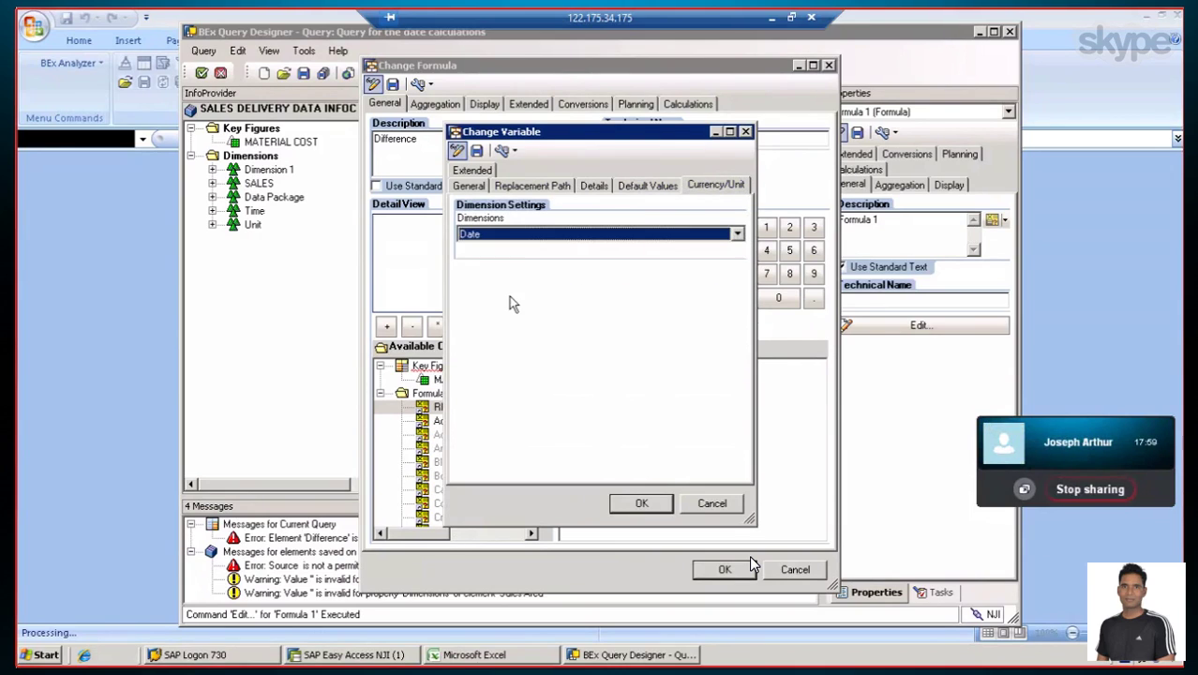
# Save the variable as REQ DATE with technical name ZREQ_VAR_001 and close its settings
pyautogui.click(477, 151)
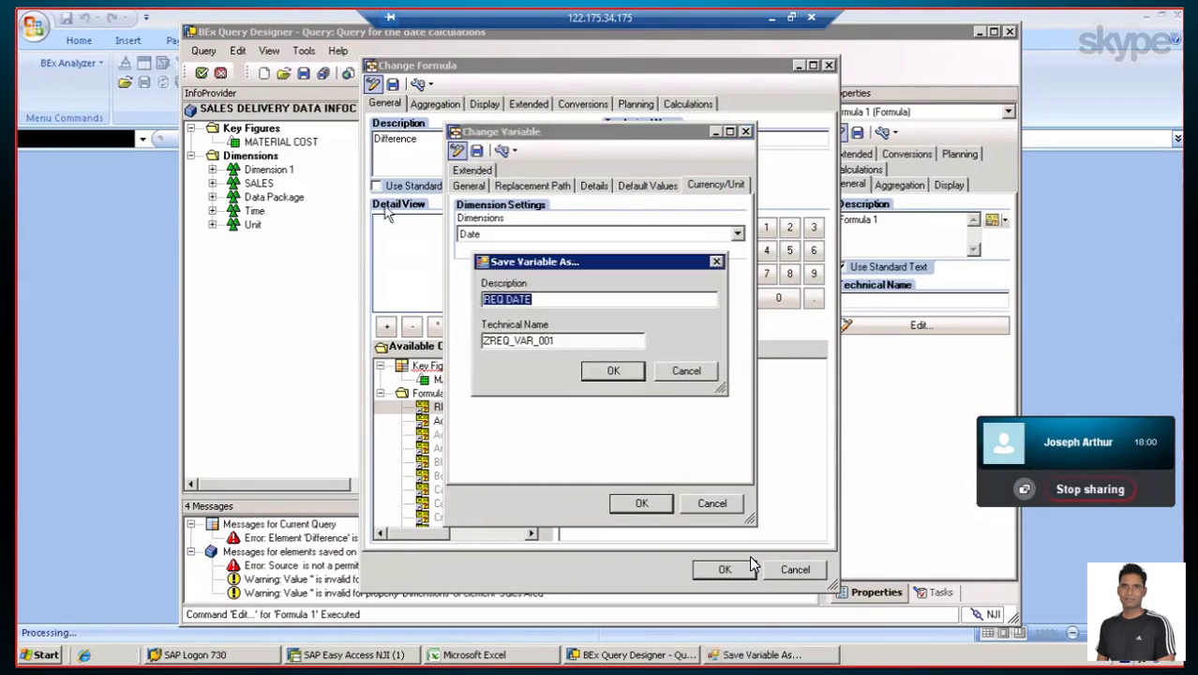
pyautogui.click(624, 373)
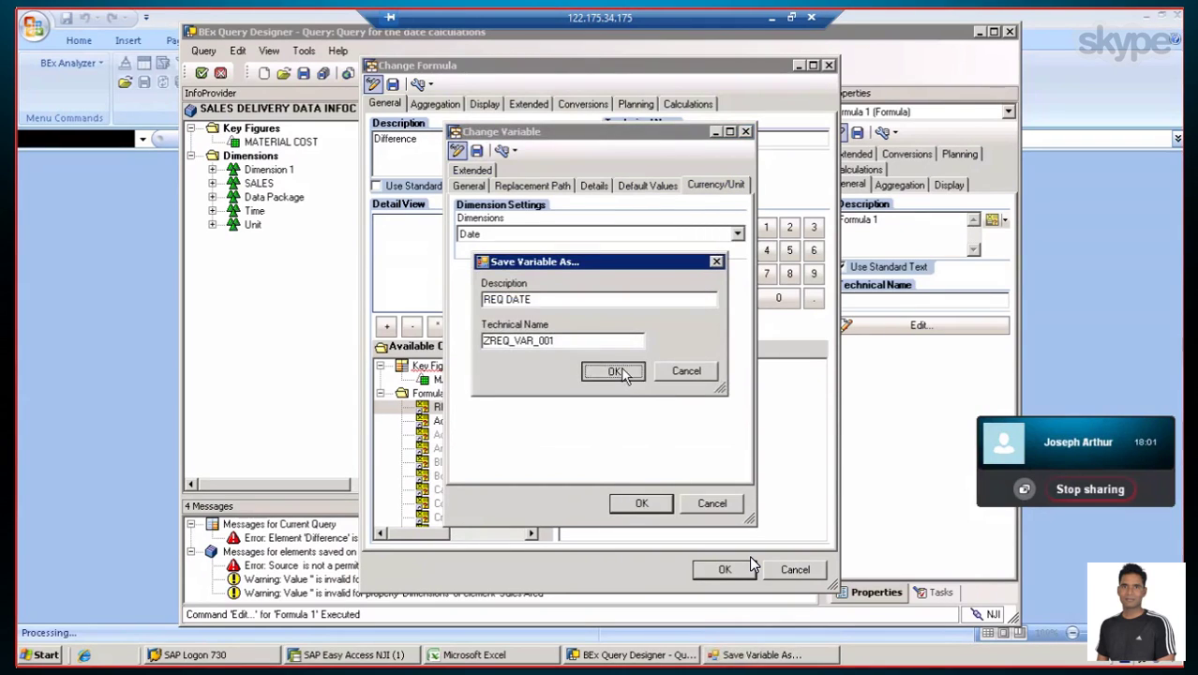
pyautogui.click(641, 504)
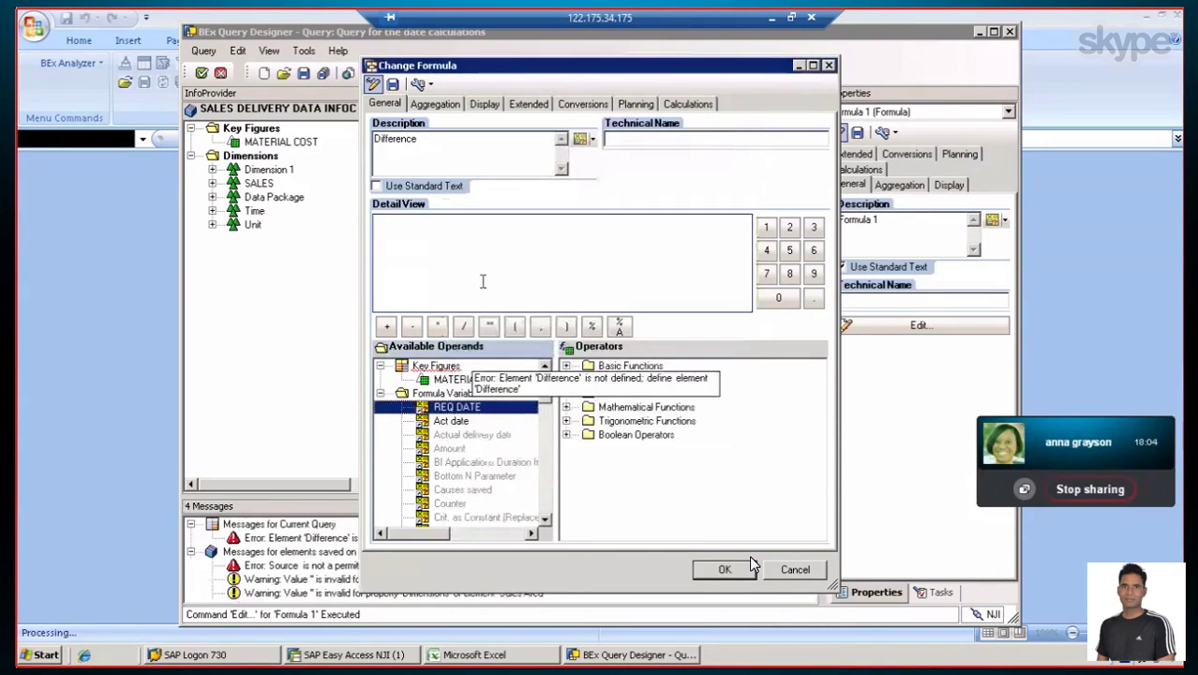
# Define the Difference formula as ( 'Act date' - 'REQ DATE' ) and accept it
pyautogui.click(469, 254)
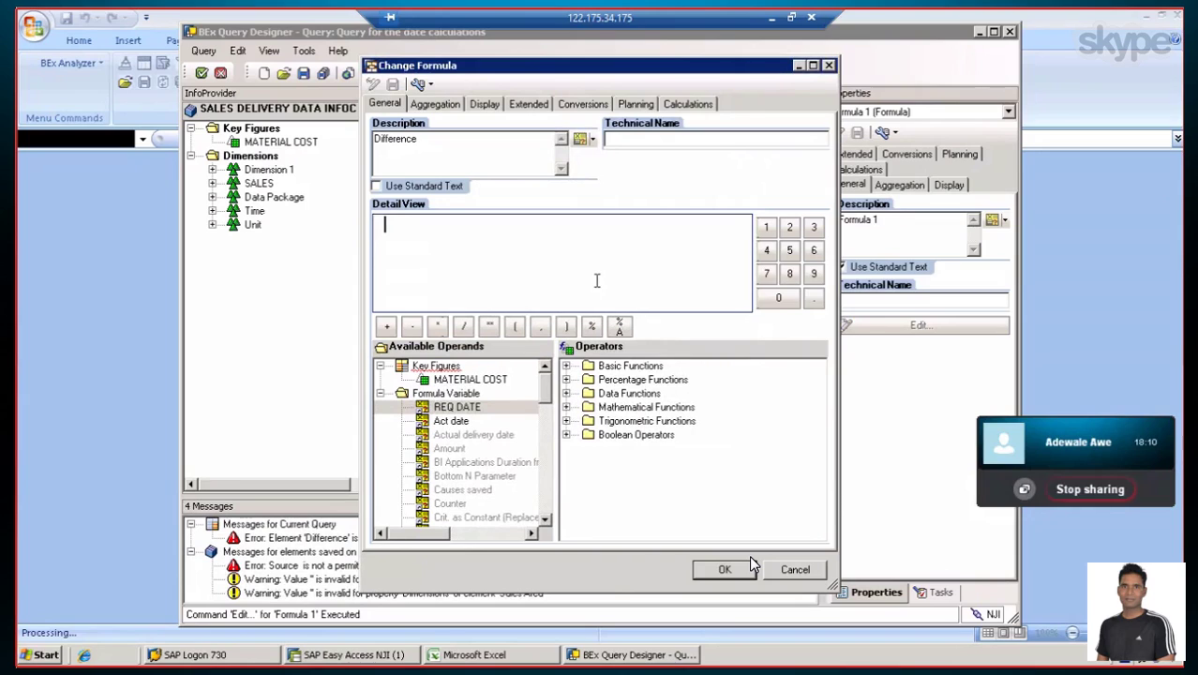
pyautogui.click(514, 327)
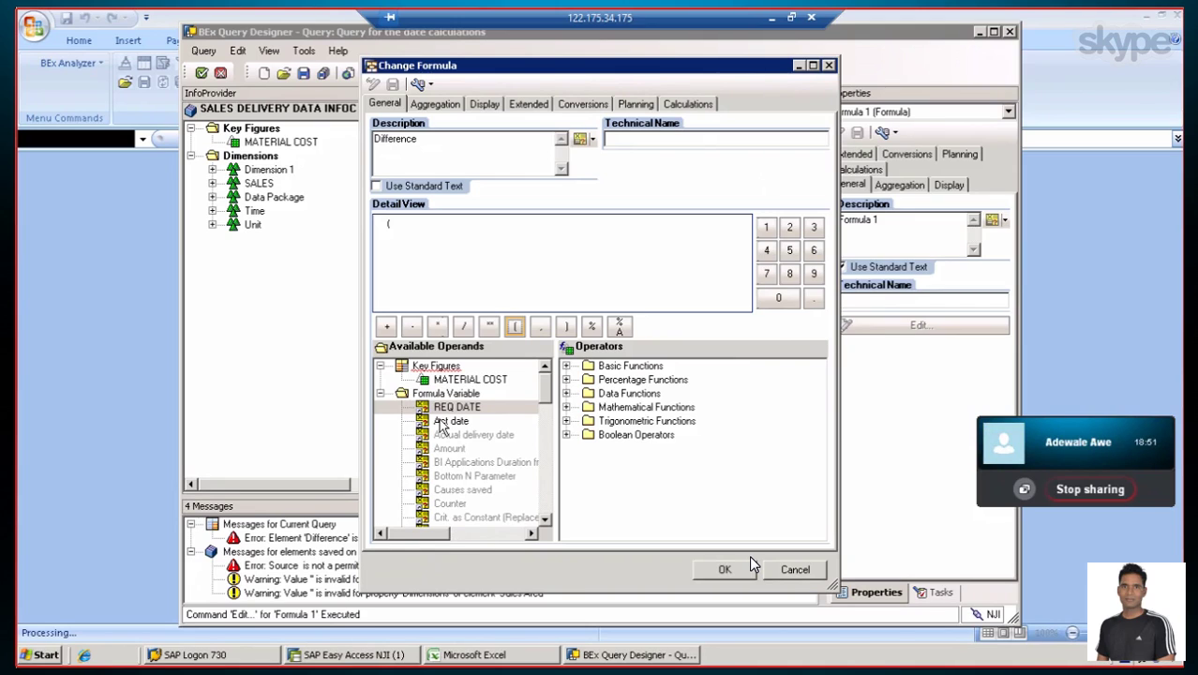
pyautogui.doubleClick(441, 421)
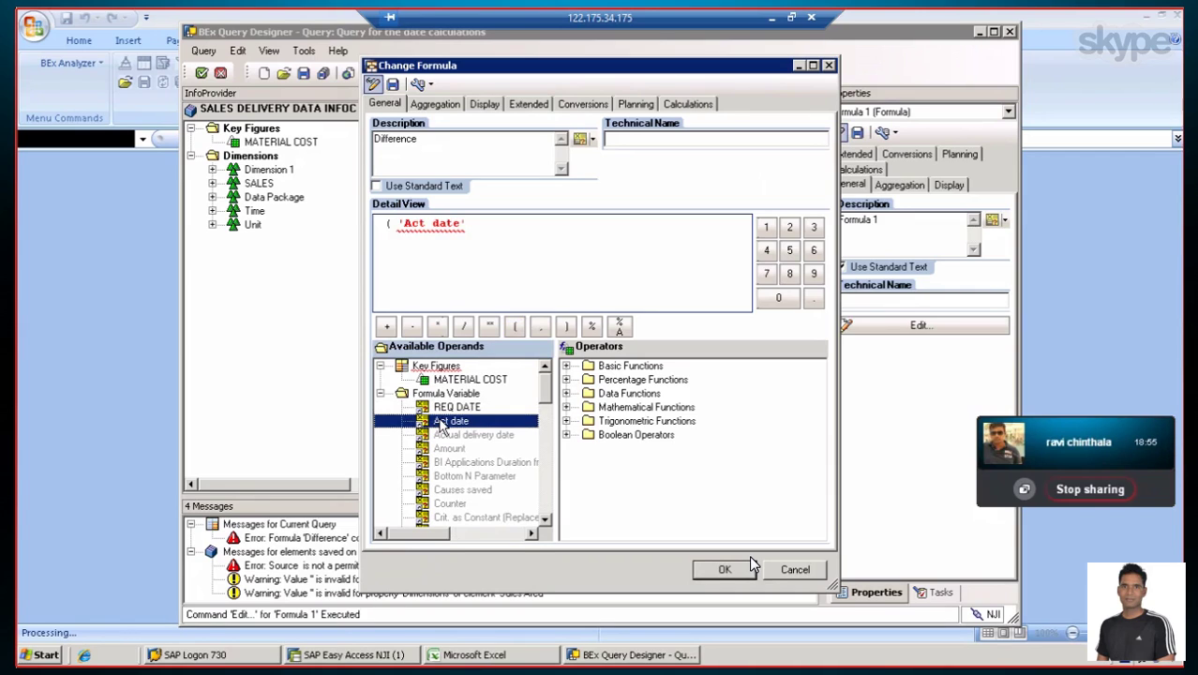
pyautogui.click(412, 327)
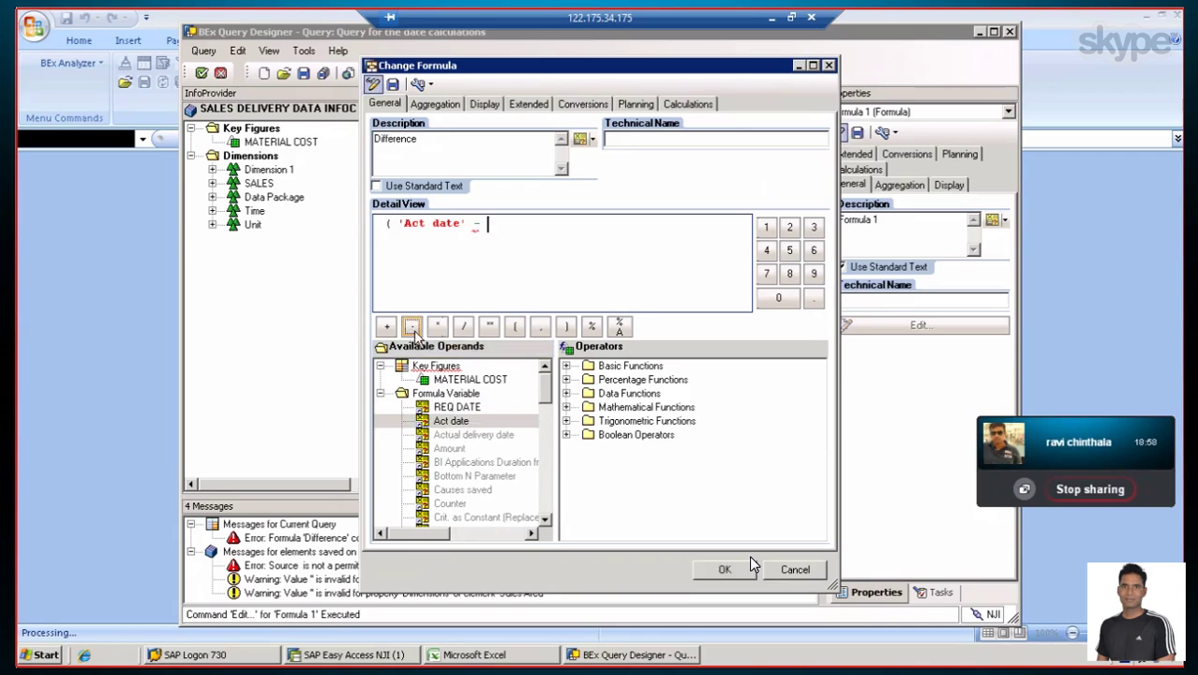
pyautogui.doubleClick(457, 407)
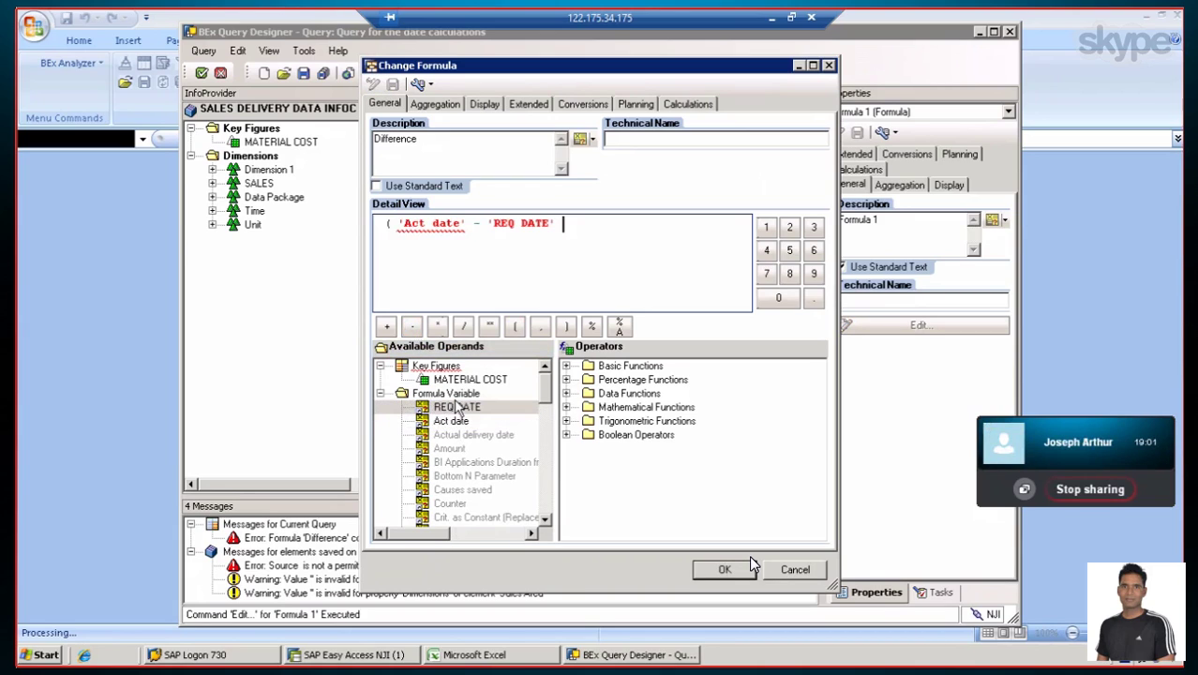
pyautogui.click(565, 328)
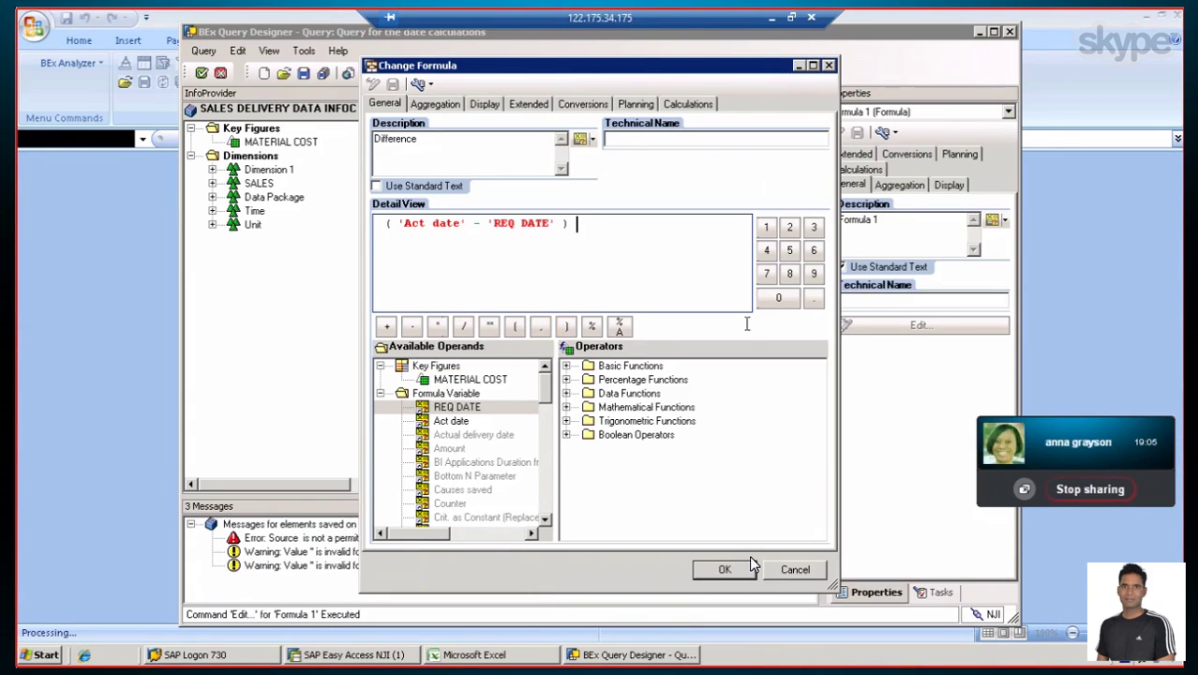
pyautogui.click(722, 574)
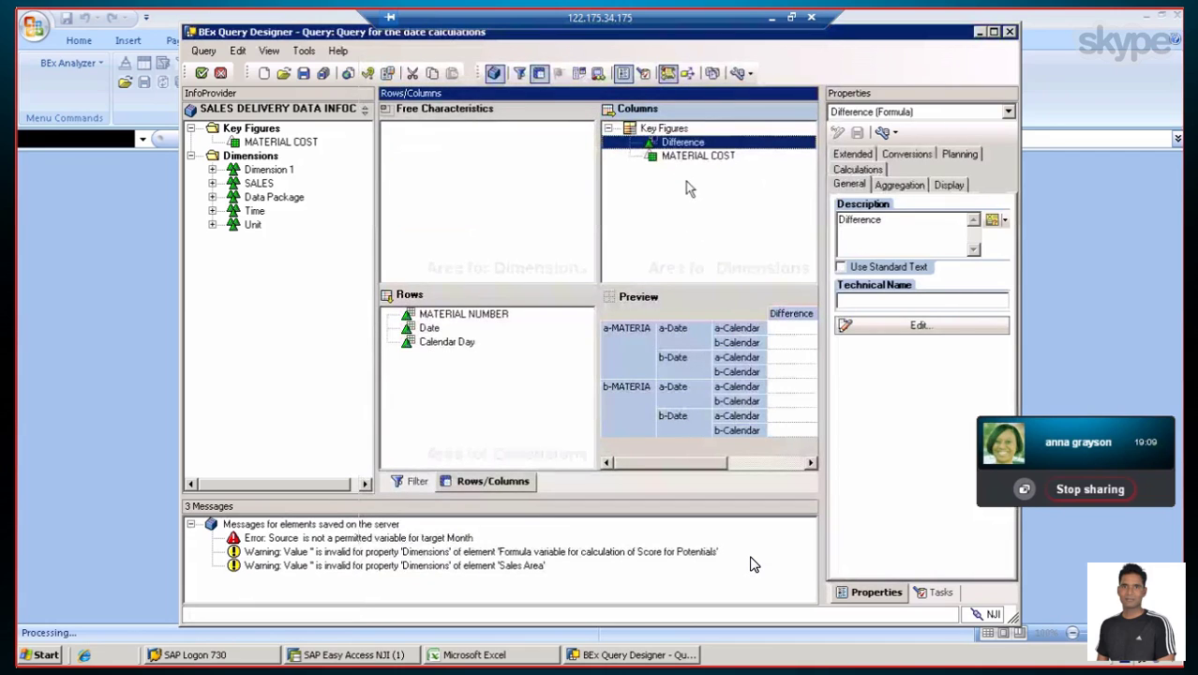
pyautogui.click(231, 128)
pyautogui.rightClick(234, 132)
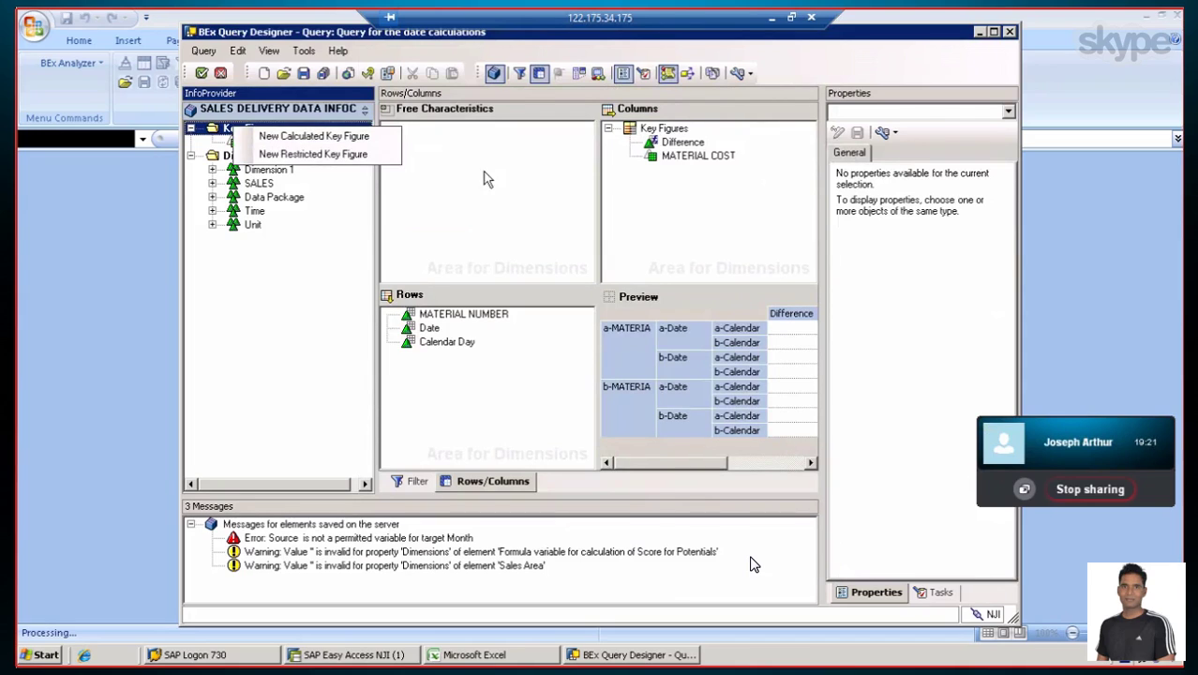
pyautogui.click(649, 206)
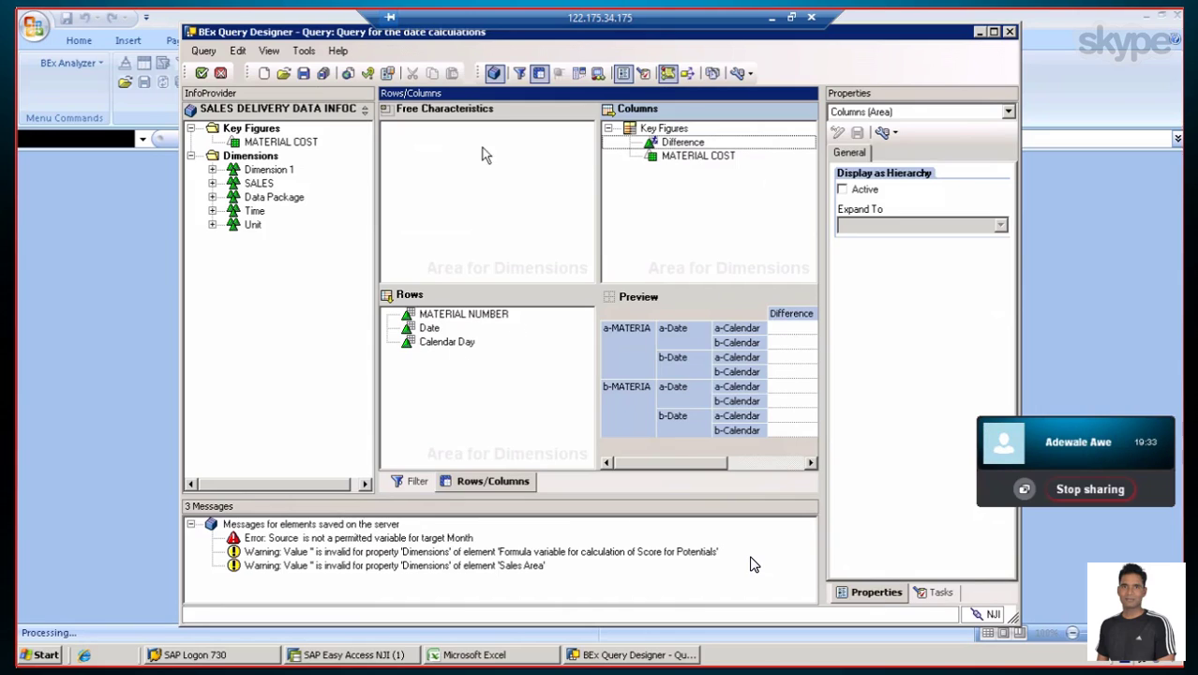
# Save the query and return to BEx Analyzer to run it
pyautogui.click(303, 74)
pyautogui.click(201, 73)
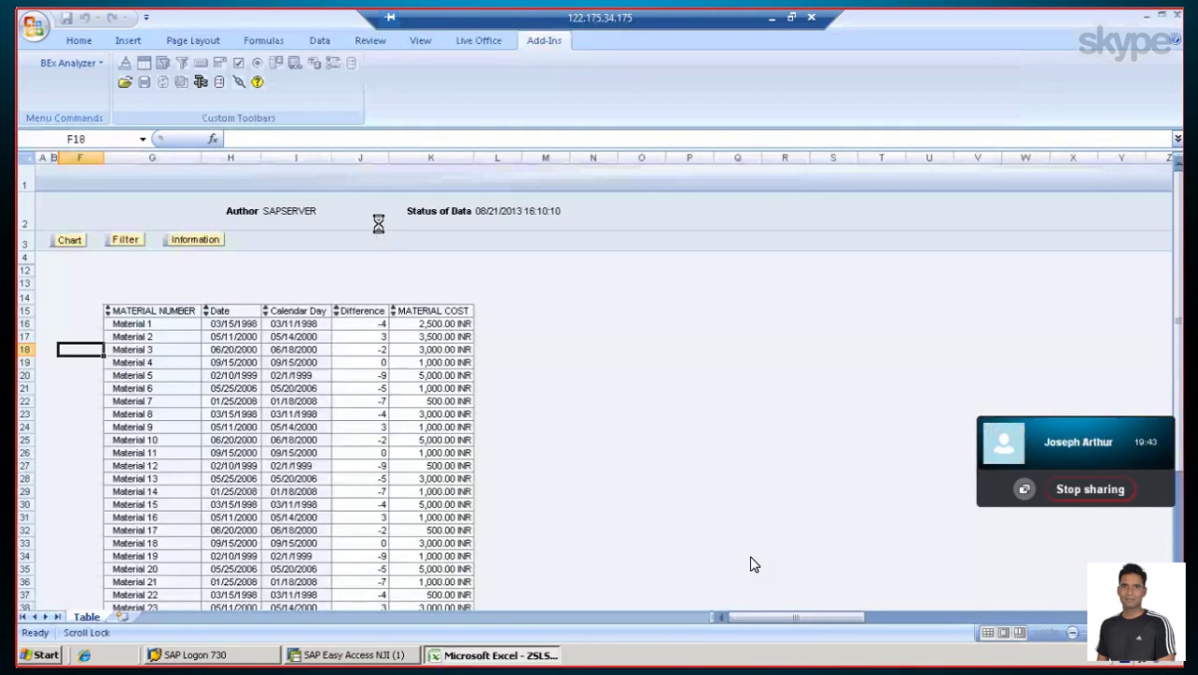
# Examine the Difference values against the Date and Calendar Day columns for each material in the query result
pyautogui.scroll(-1, 450, 293)
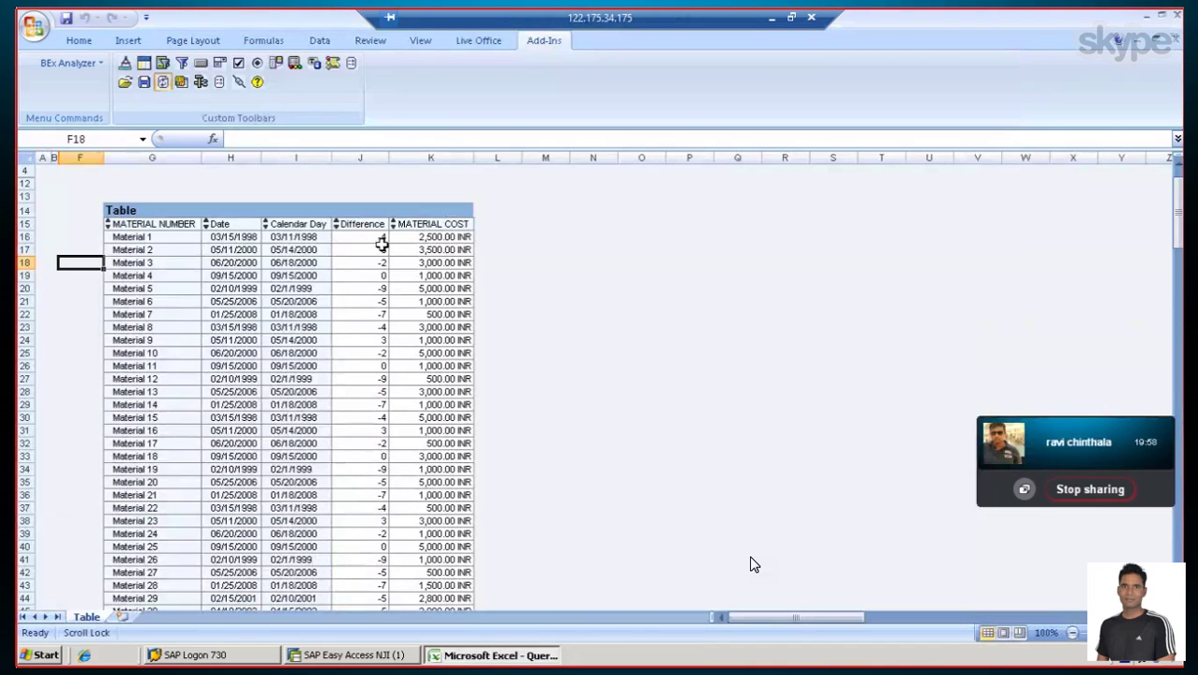
pyautogui.scroll(-3, 380, 244)
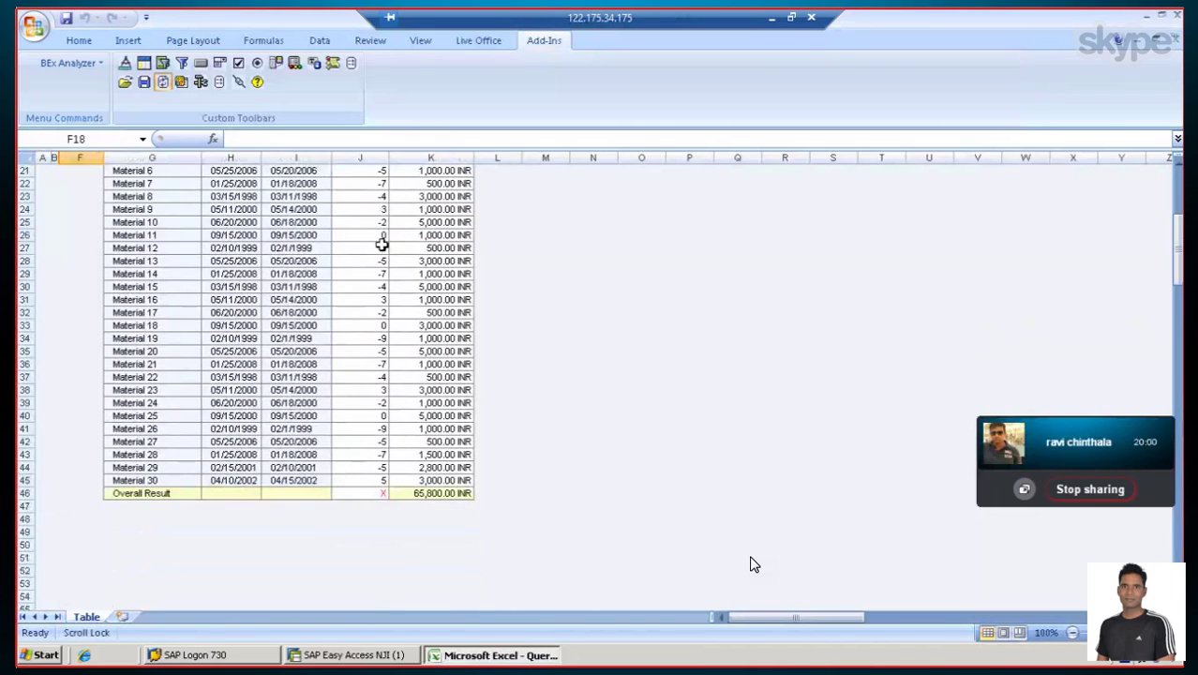
pyautogui.scroll(3, 557, 331)
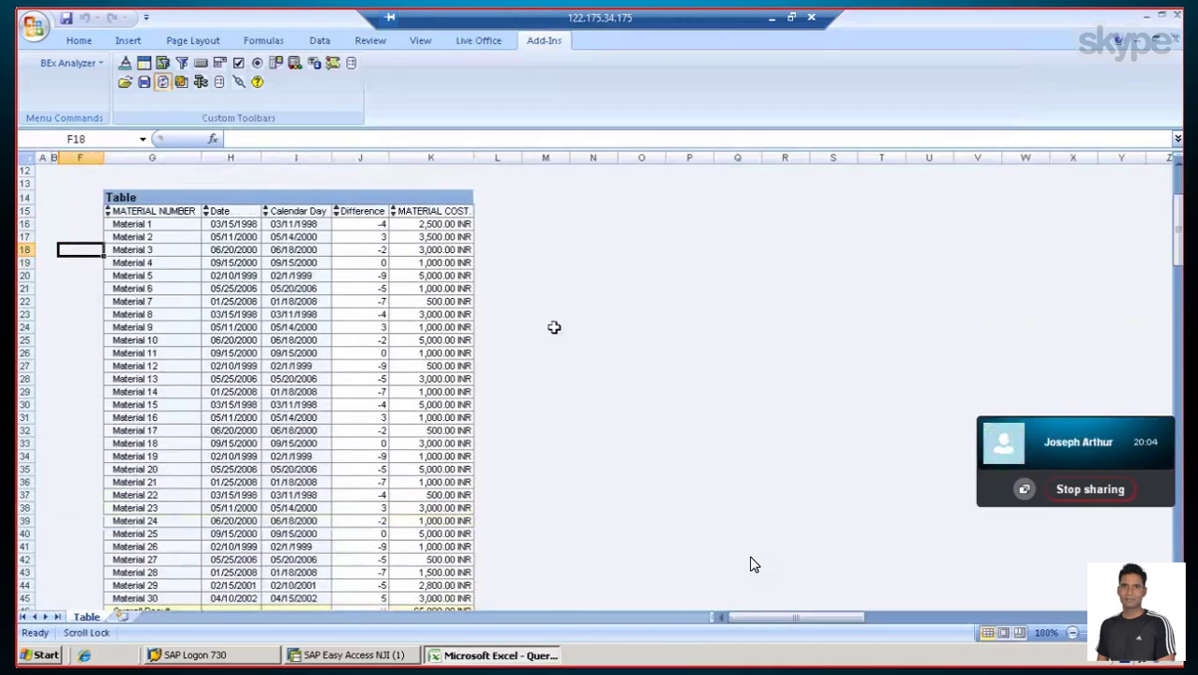
pyautogui.scroll(-1, 554, 327)
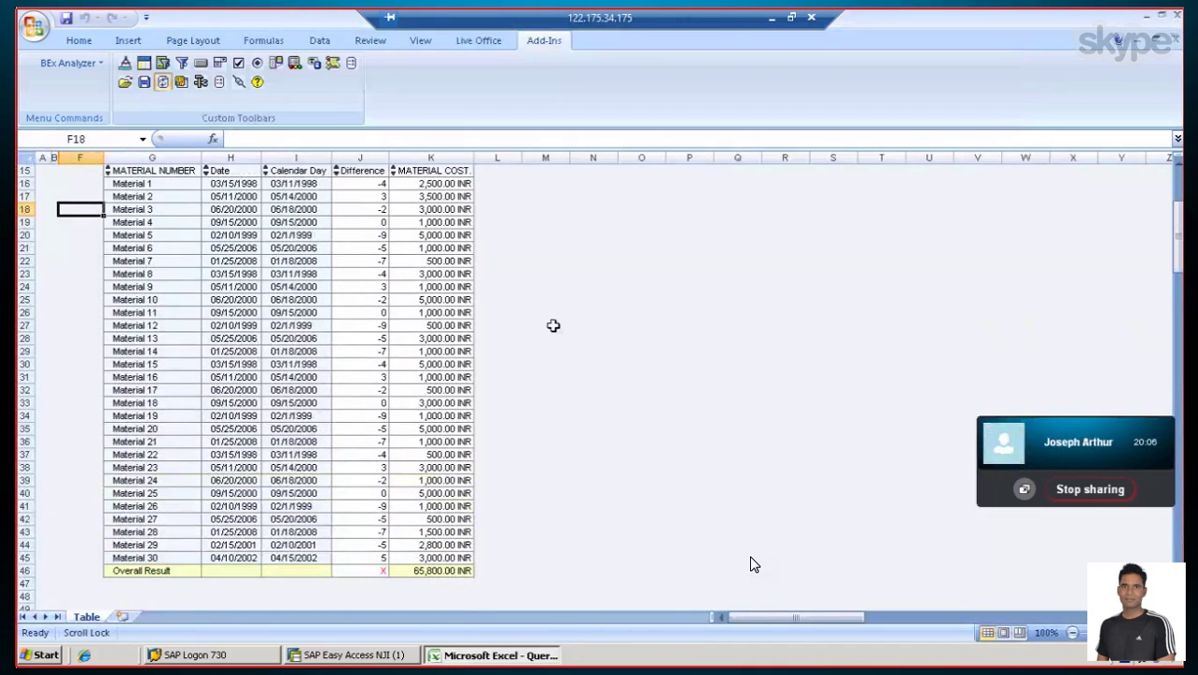
pyautogui.scroll(1, 553, 325)
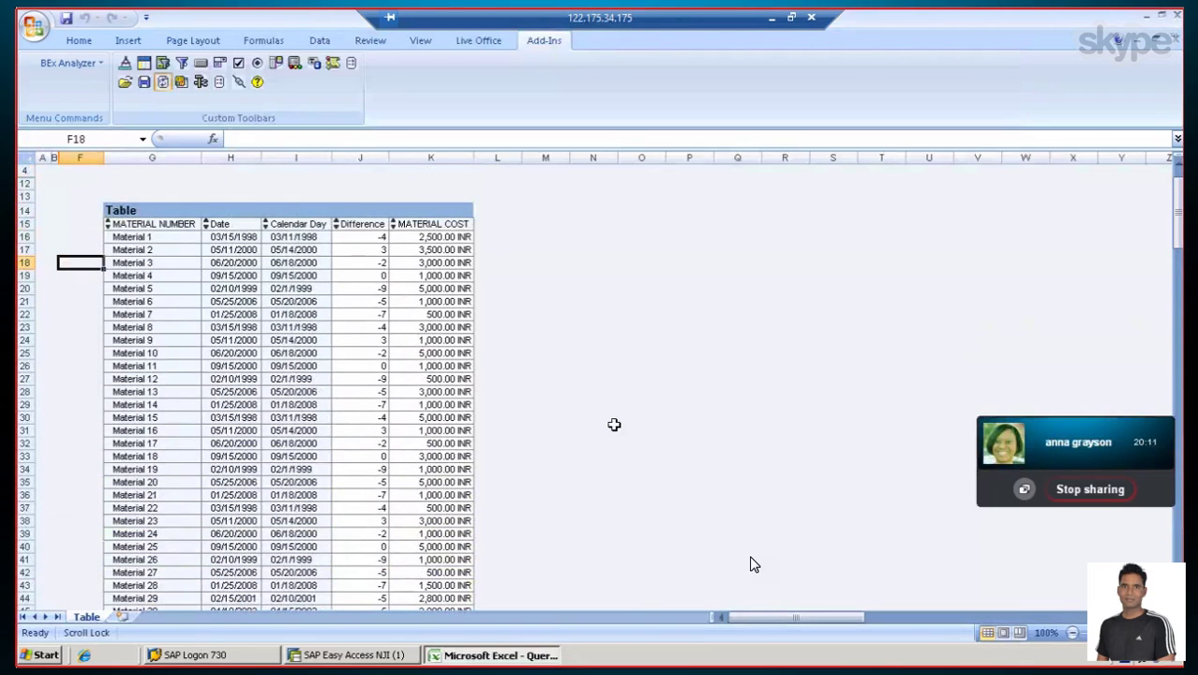
pyautogui.scroll(-2, 612, 408)
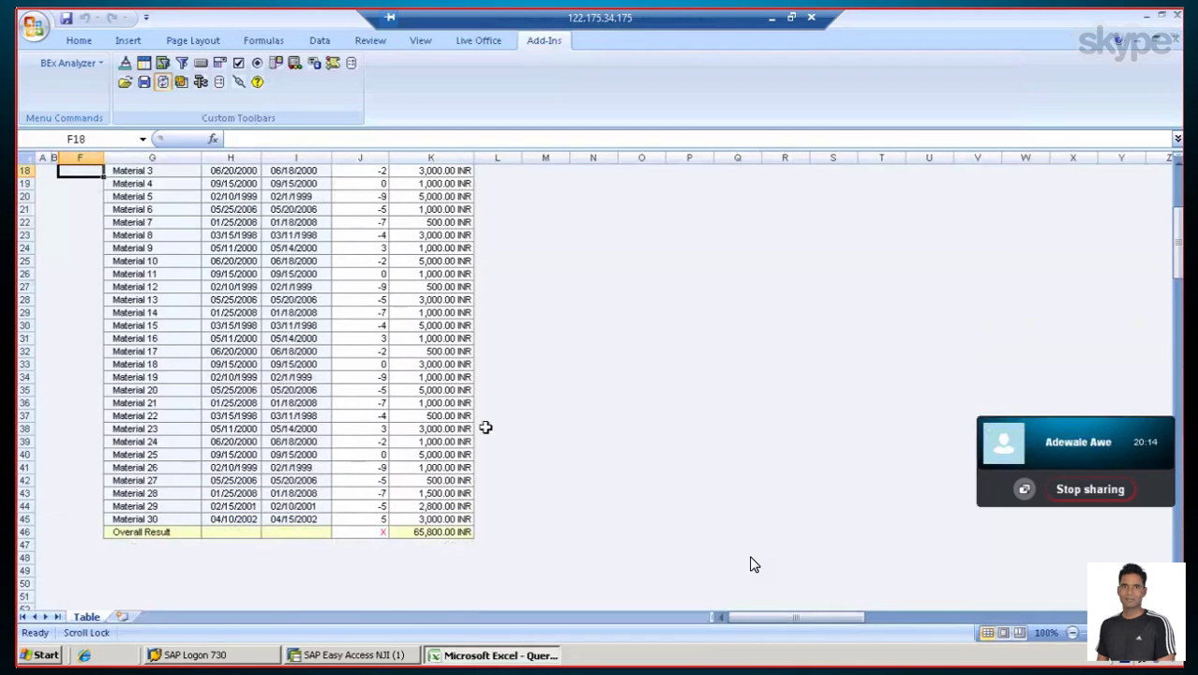
pyautogui.scroll(2, 524, 432)
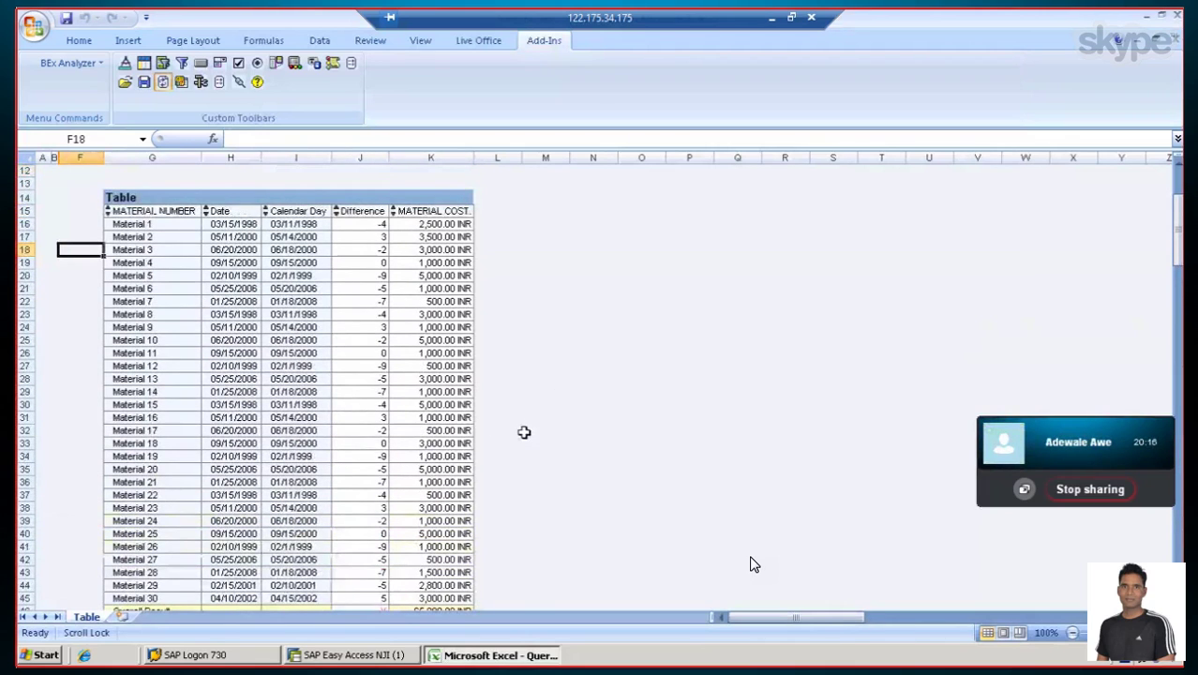
pyautogui.scroll(-1, 524, 432)
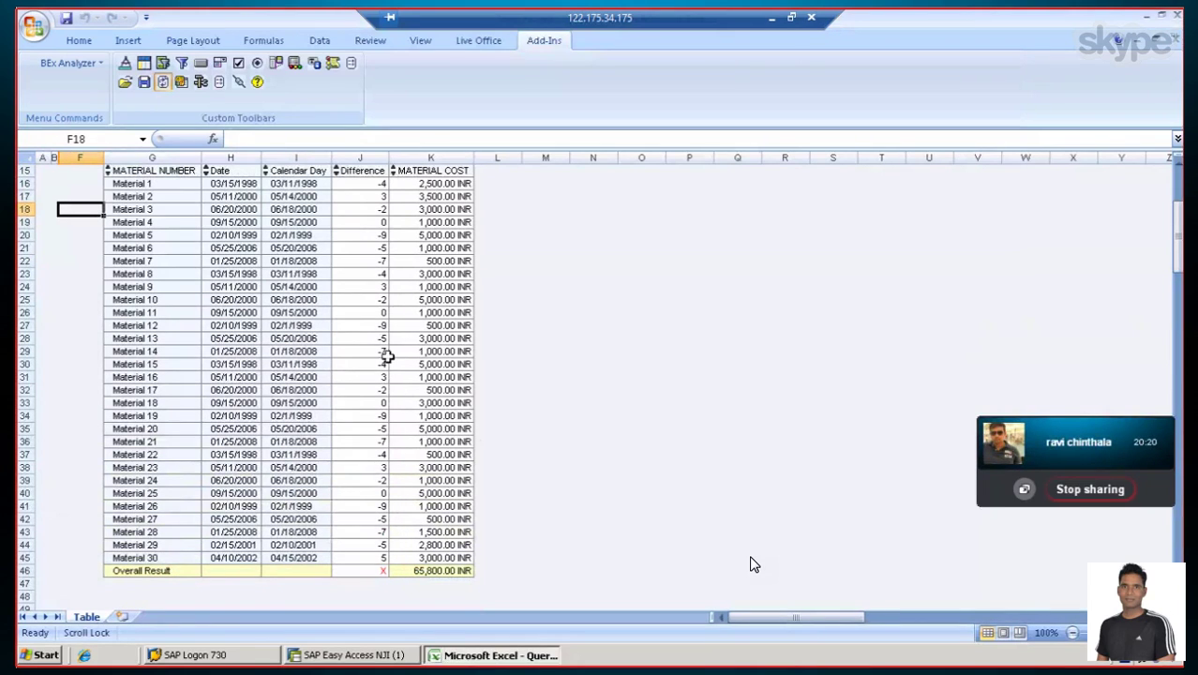
pyautogui.click(379, 222)
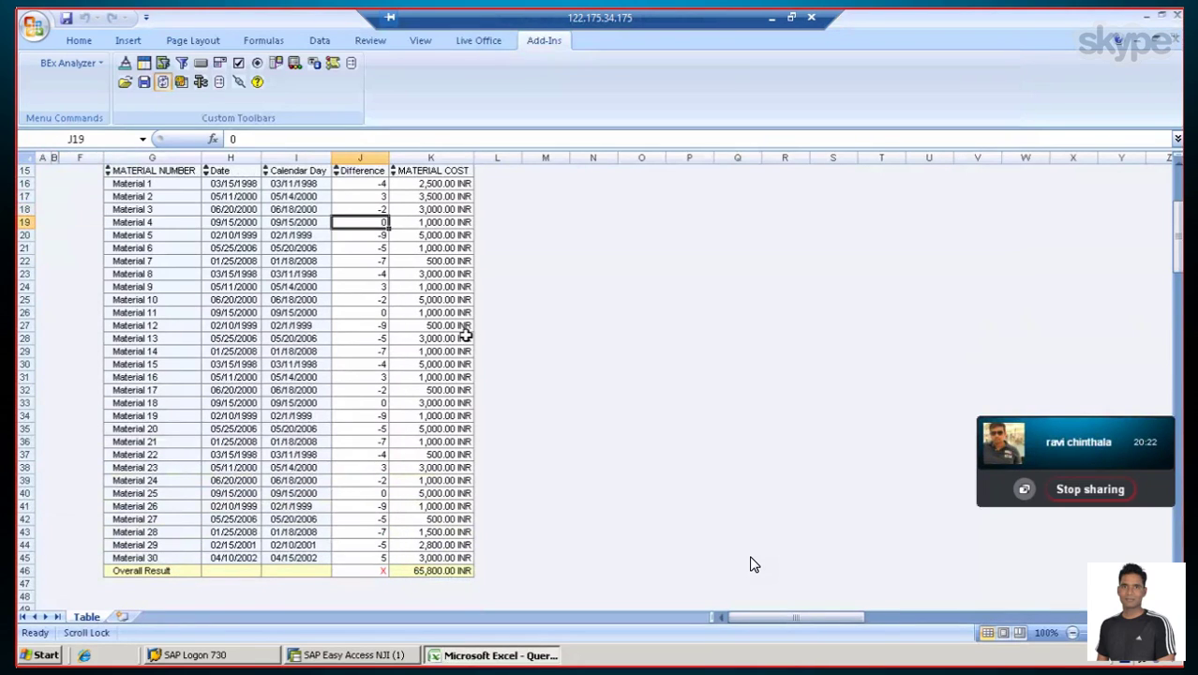
pyautogui.click(379, 197)
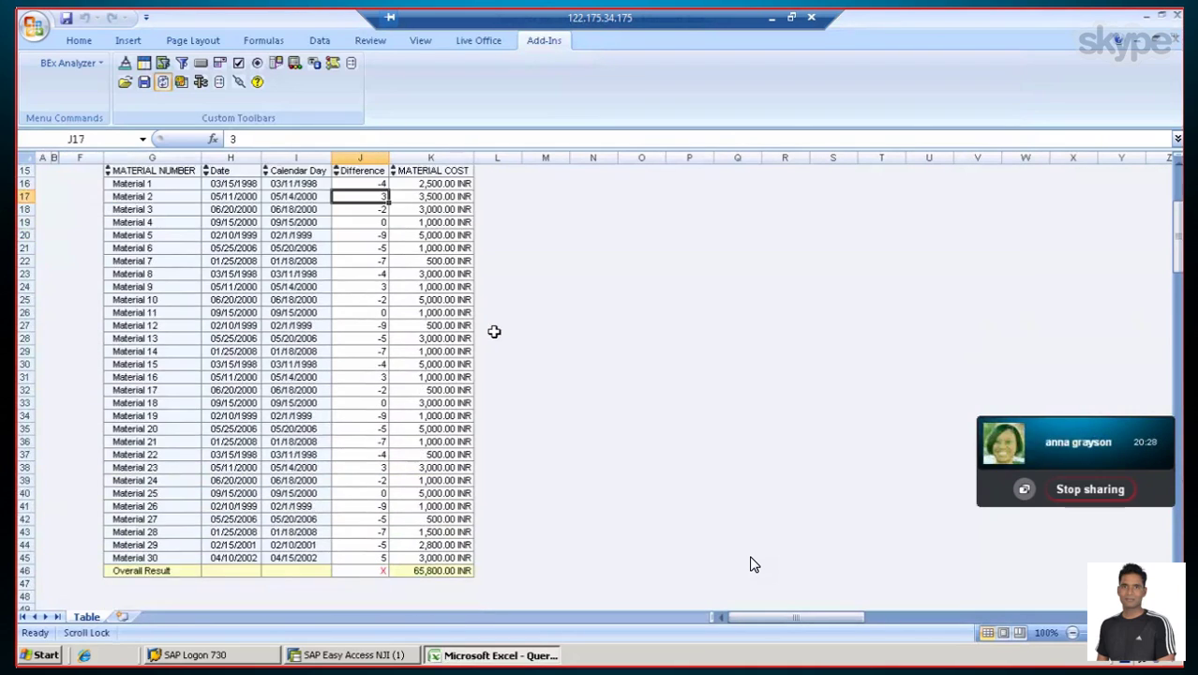
pyautogui.click(148, 208)
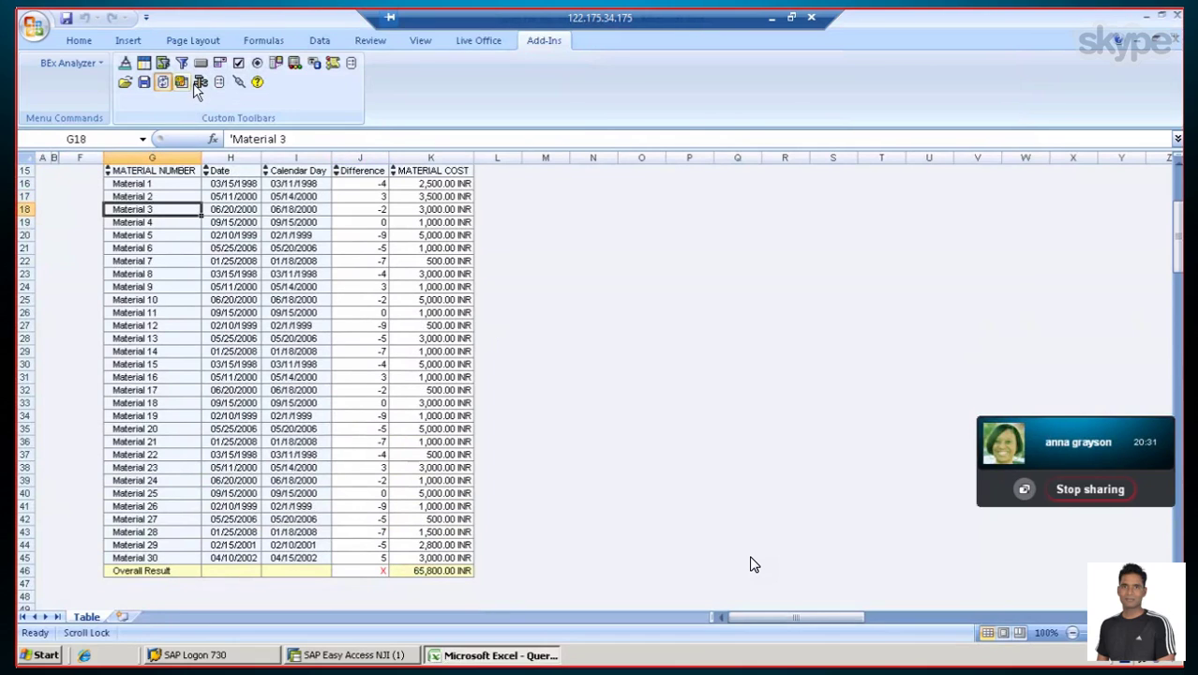
# Reopen query ZSLS_DIC_Q0004 for editing in BEx Query Designer
pyautogui.click(199, 82)
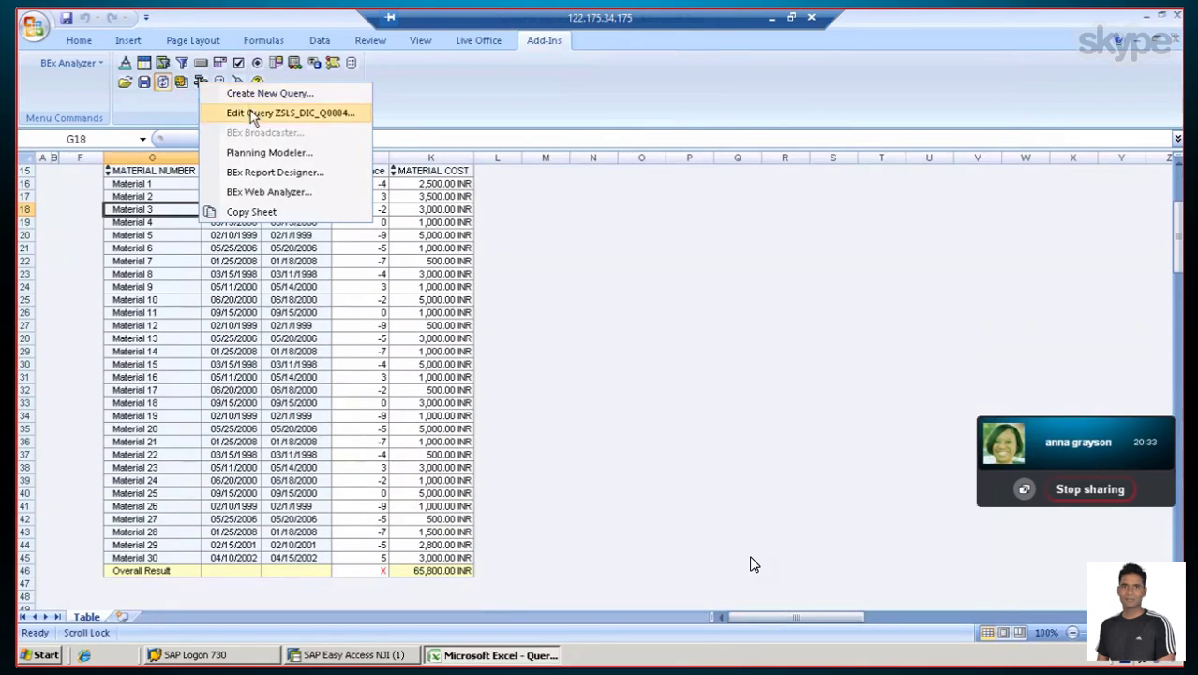
pyautogui.click(248, 111)
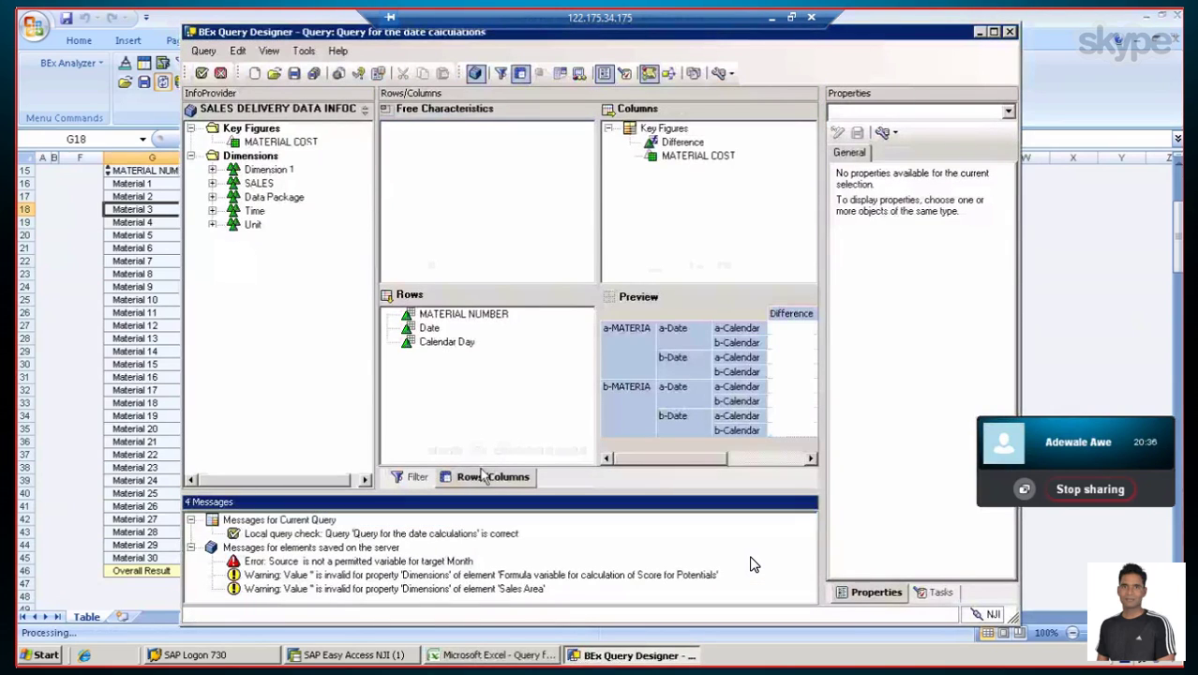
pyautogui.click(664, 213)
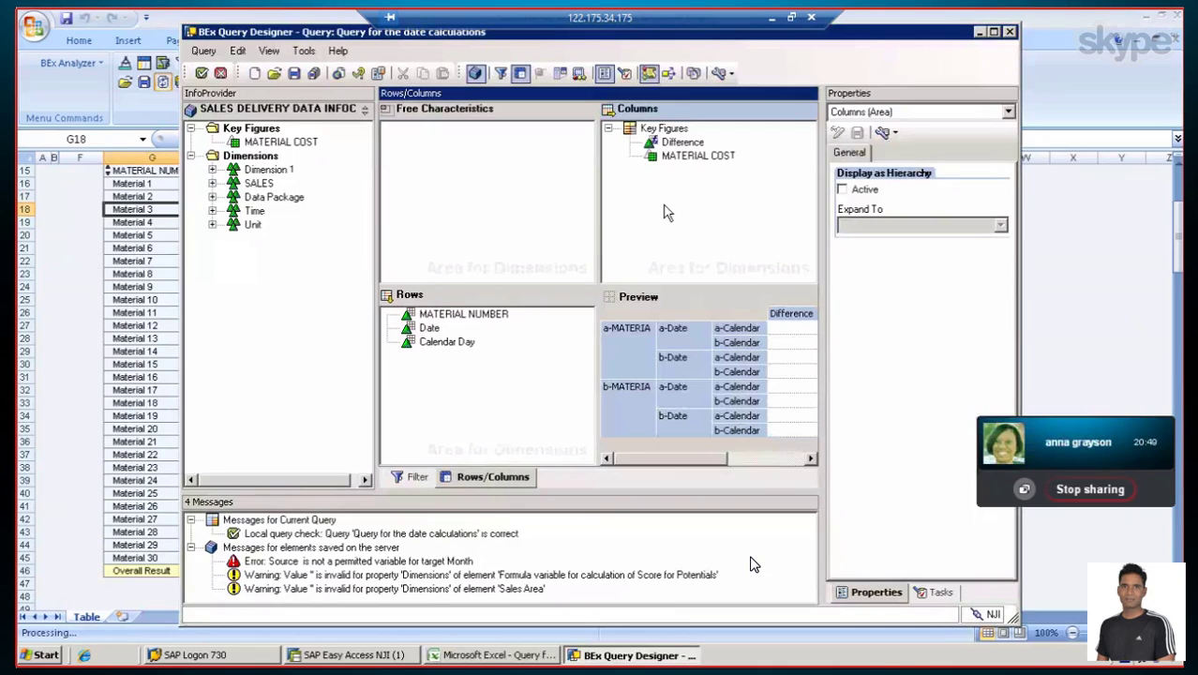
# Create a new formula in the Key Figures structure of the columns with the description EARLY DELIVERIES
pyautogui.click(661, 129)
pyautogui.rightClick(664, 131)
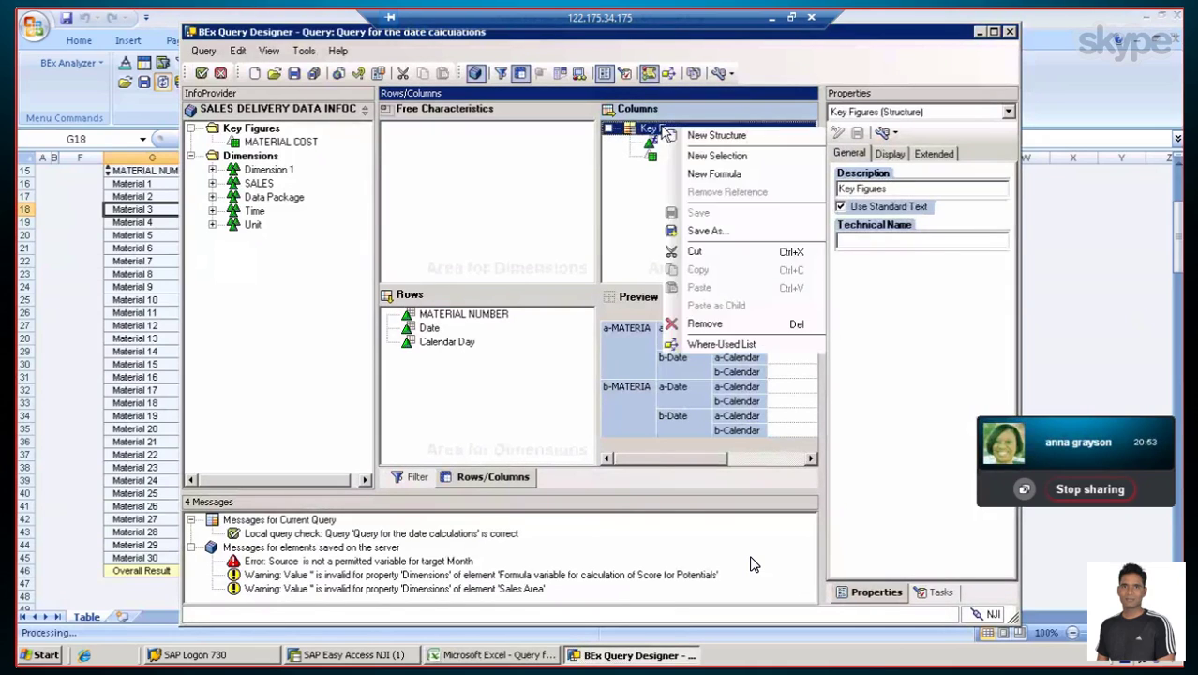
pyautogui.click(717, 173)
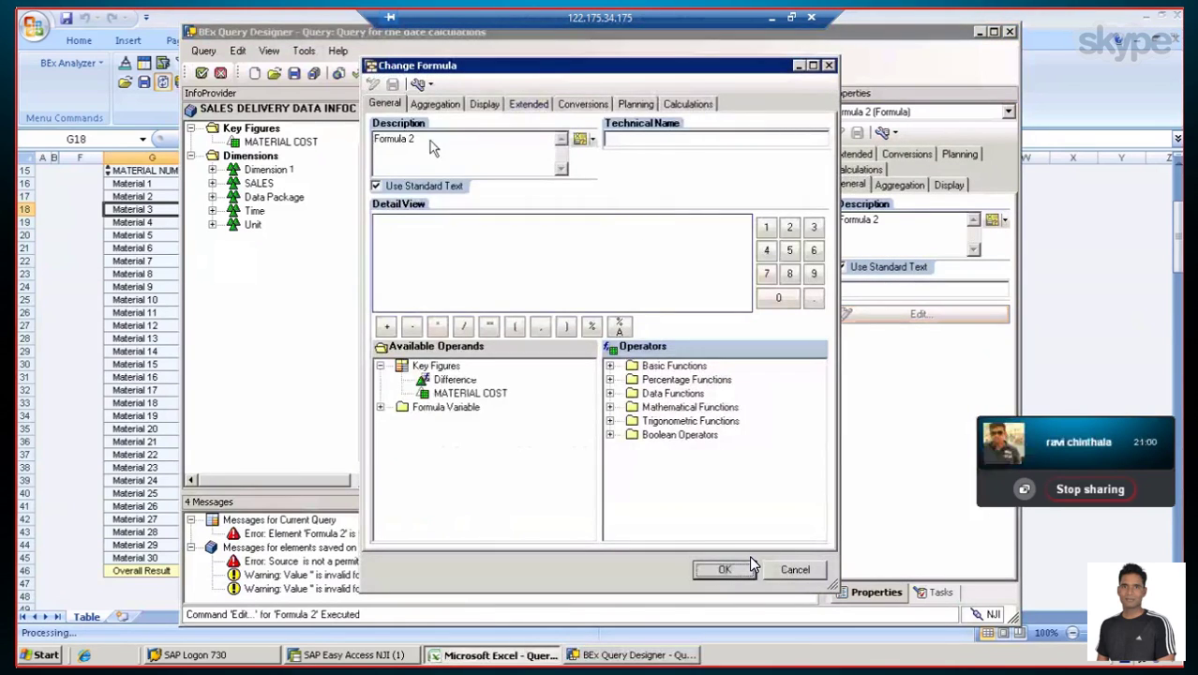
pyautogui.moveTo(431, 139); pyautogui.dragTo(303, 131)
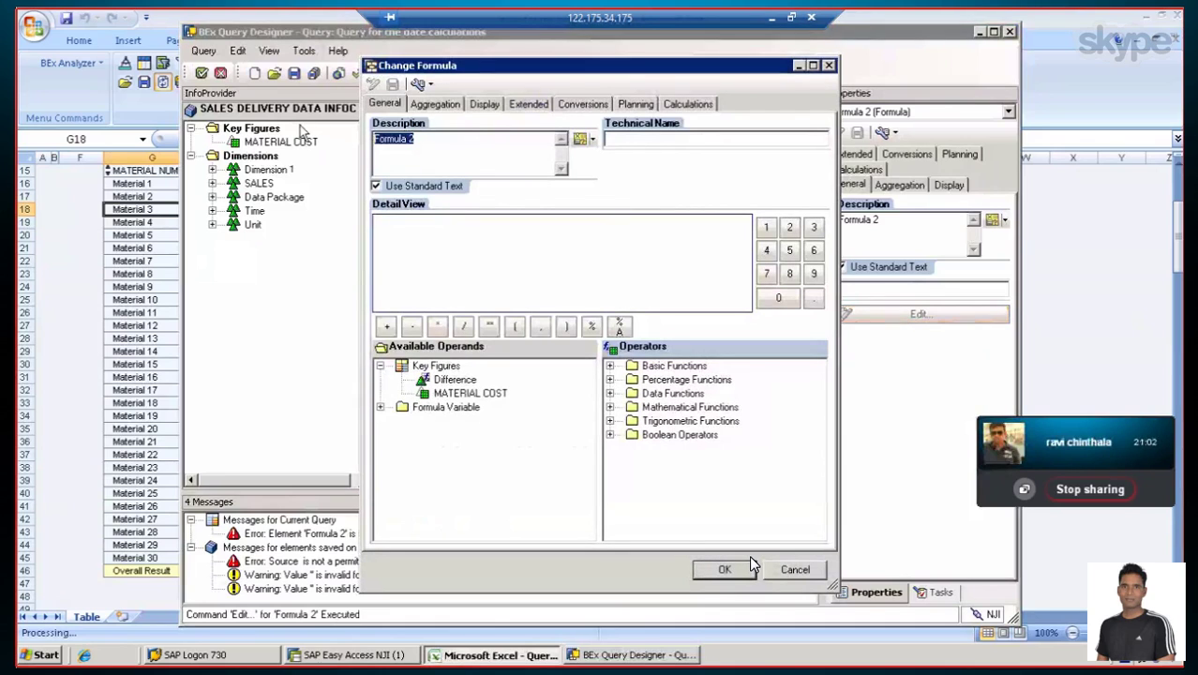
pyautogui.write('eAR')
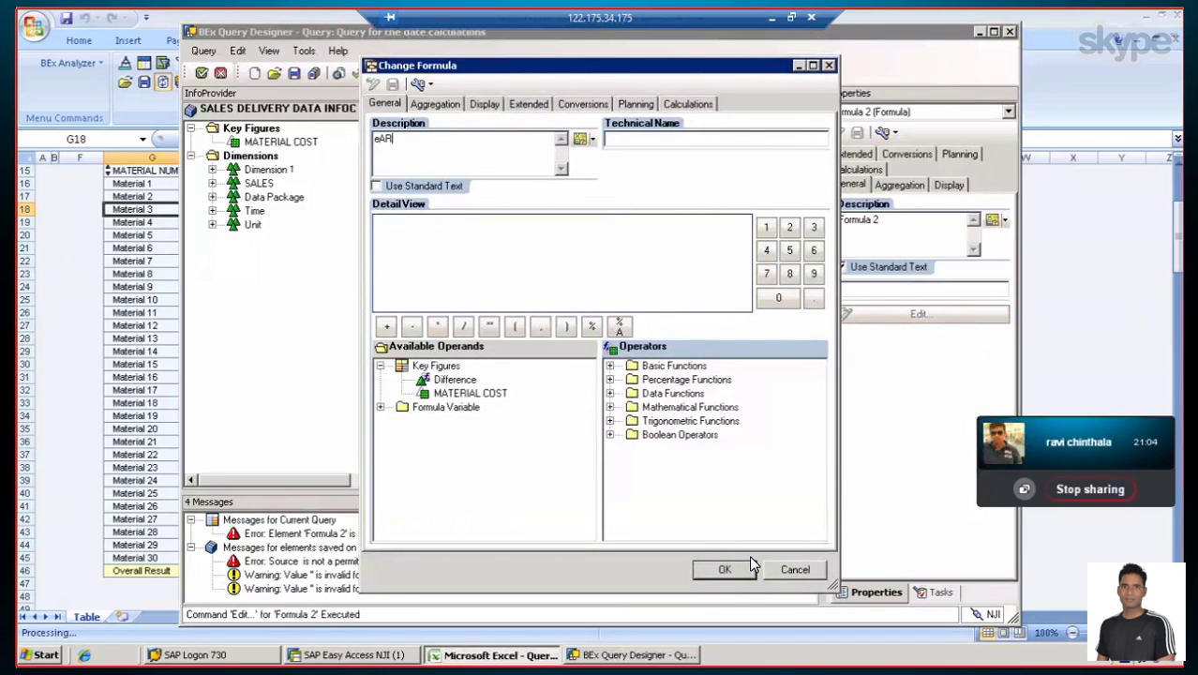
pyautogui.press('BackSpace')
pyautogui.write('EARLY DELI')
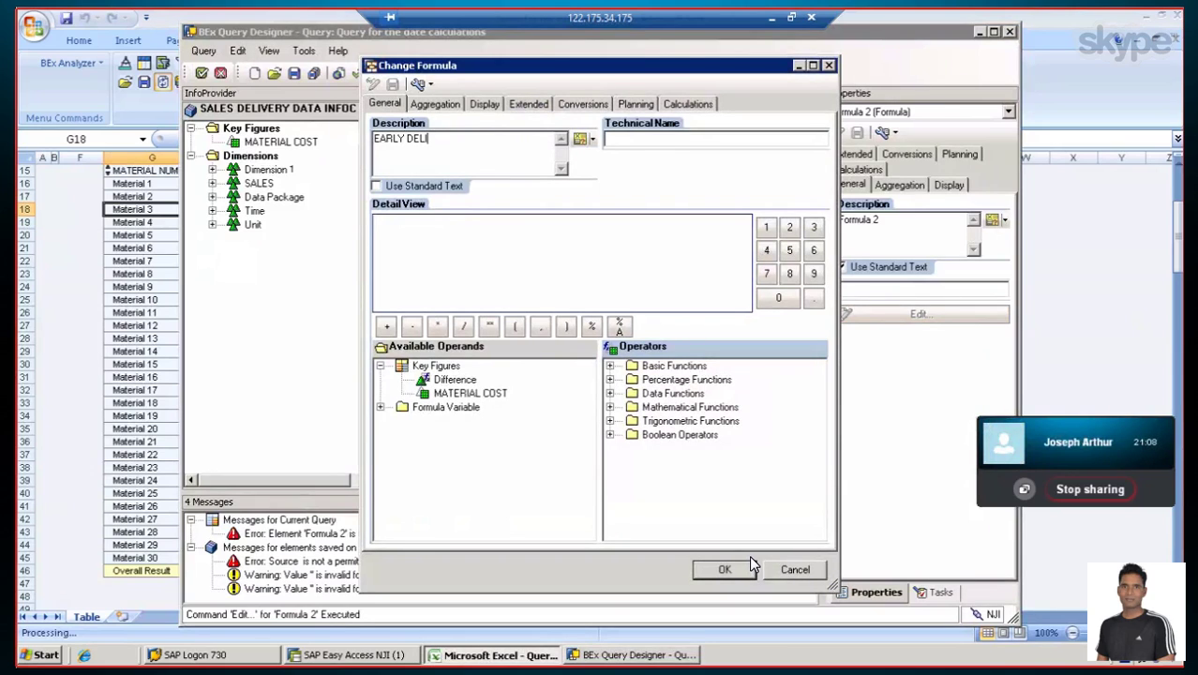
pyautogui.write('VERIES')
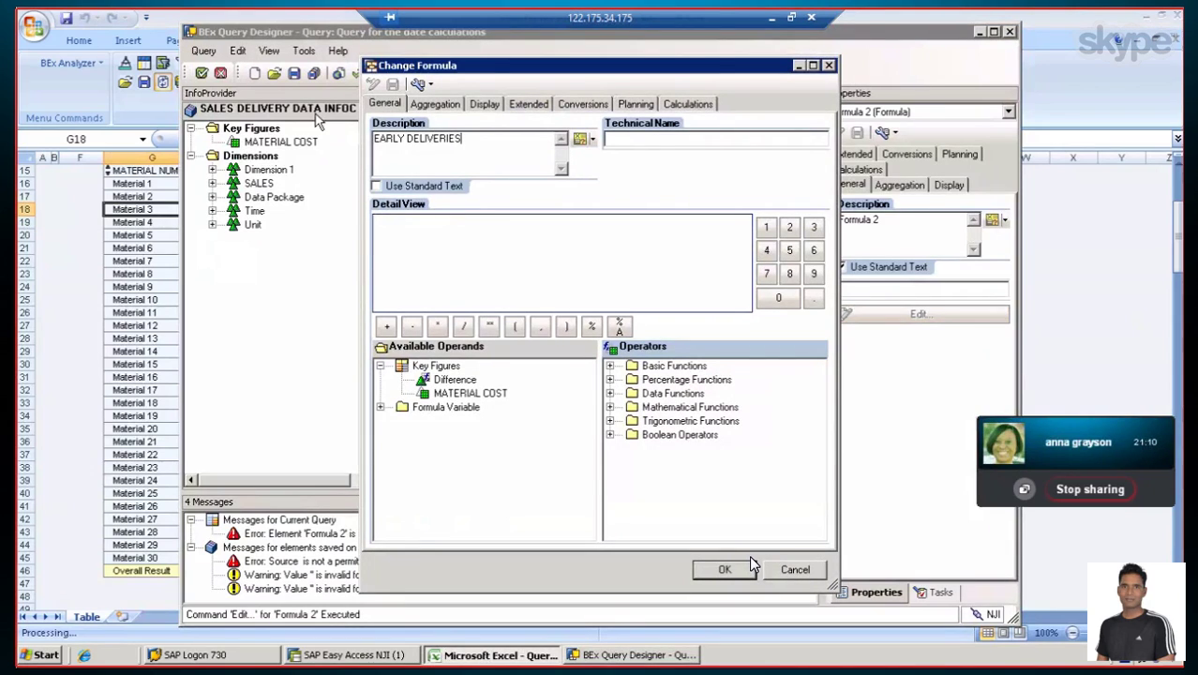
# Define the EARLY DELIVERIES formula as ( 'Difference' < 0 ) * 'Difference', using the Boolean operator for is less than
pyautogui.click(433, 239)
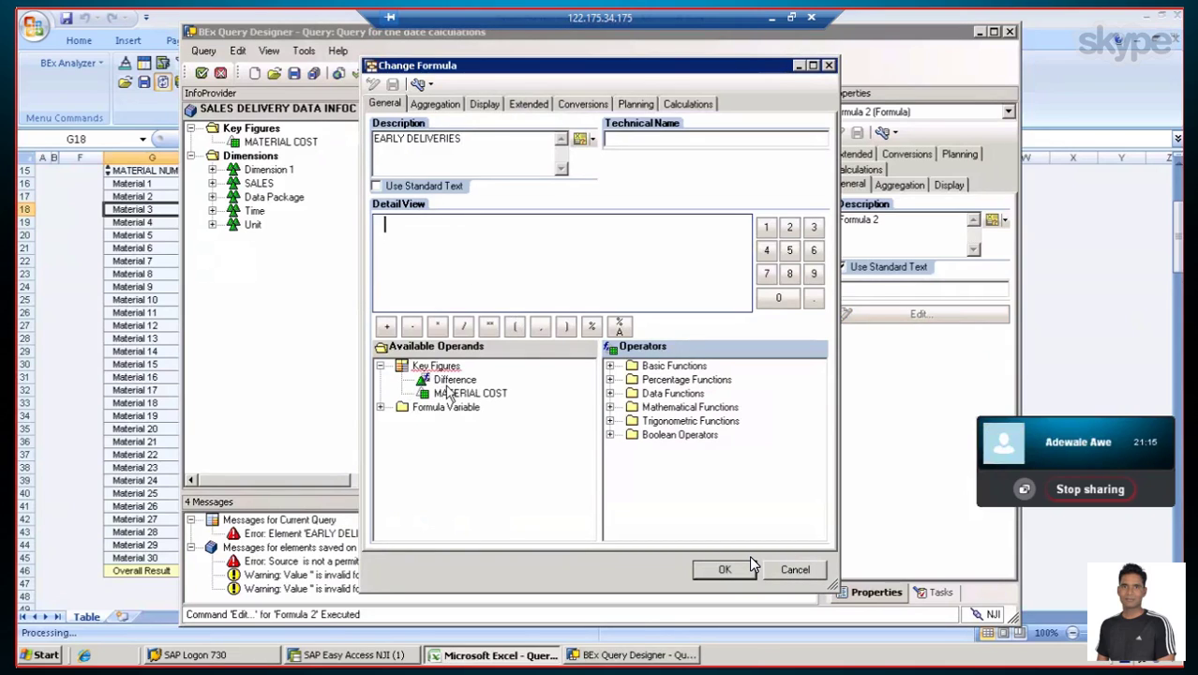
pyautogui.click(514, 328)
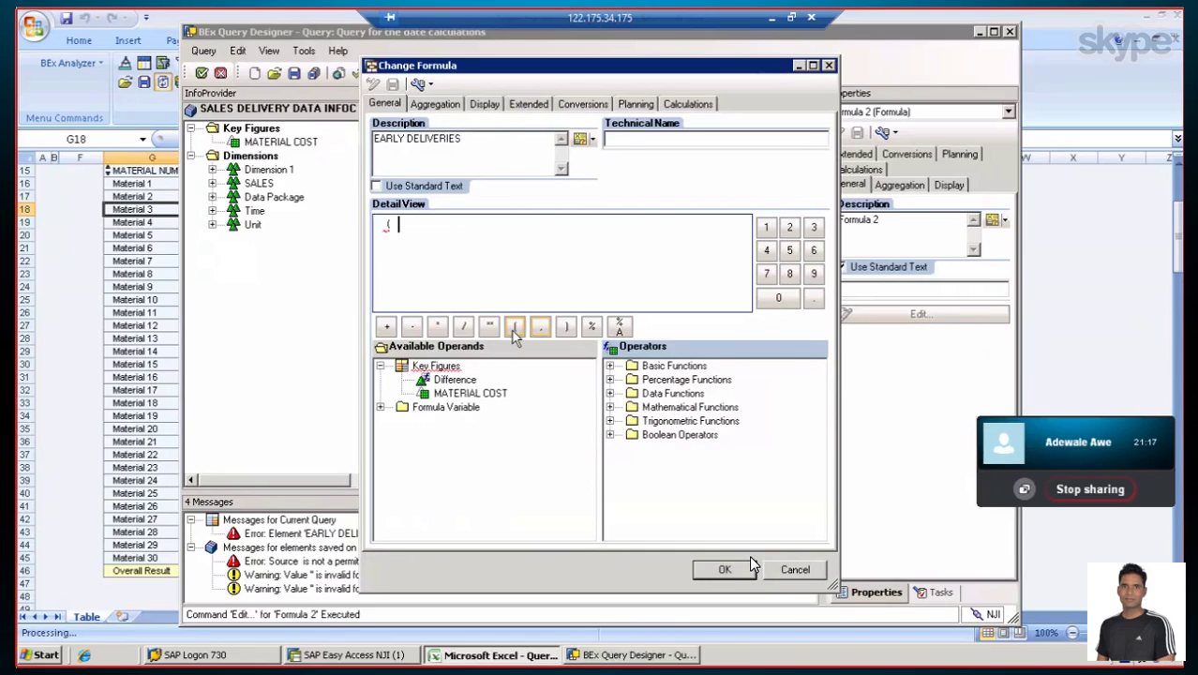
pyautogui.doubleClick(452, 382)
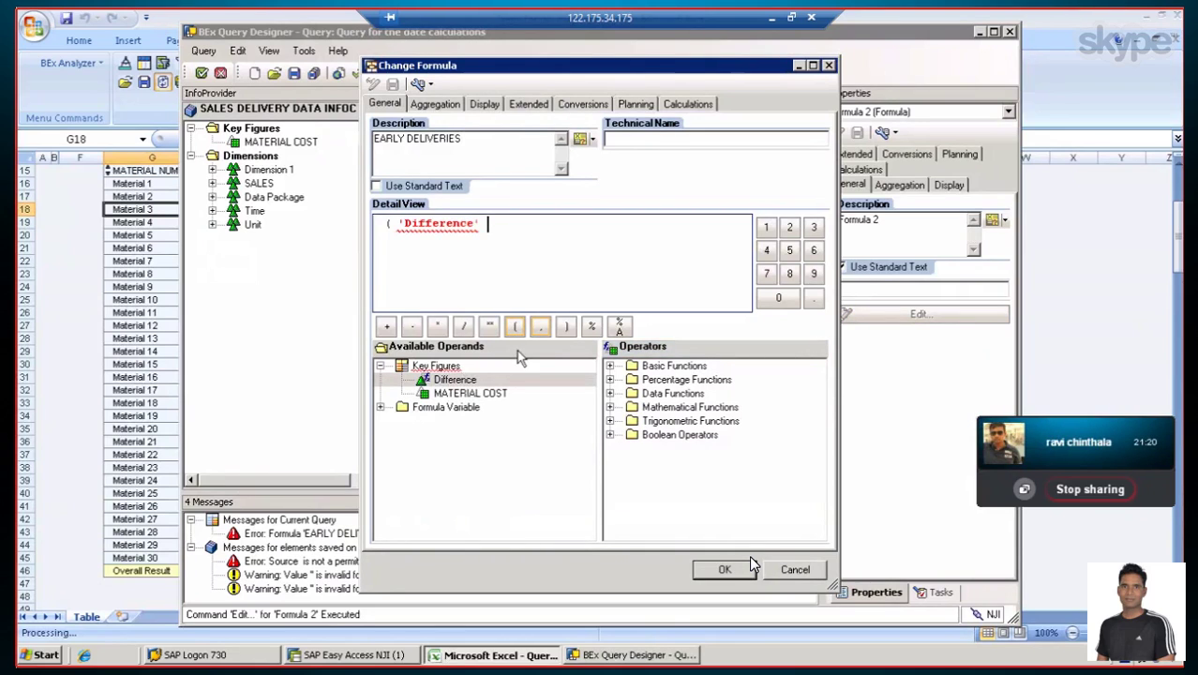
pyautogui.click(610, 435)
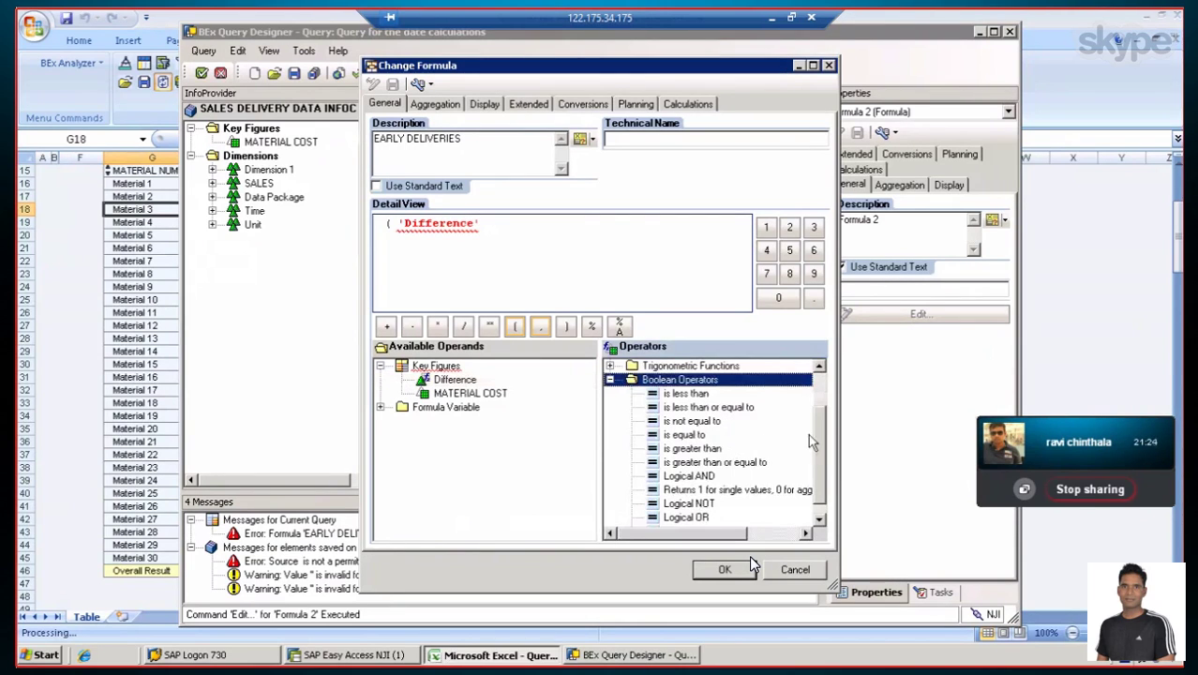
pyautogui.moveTo(819, 433); pyautogui.dragTo(818, 442)
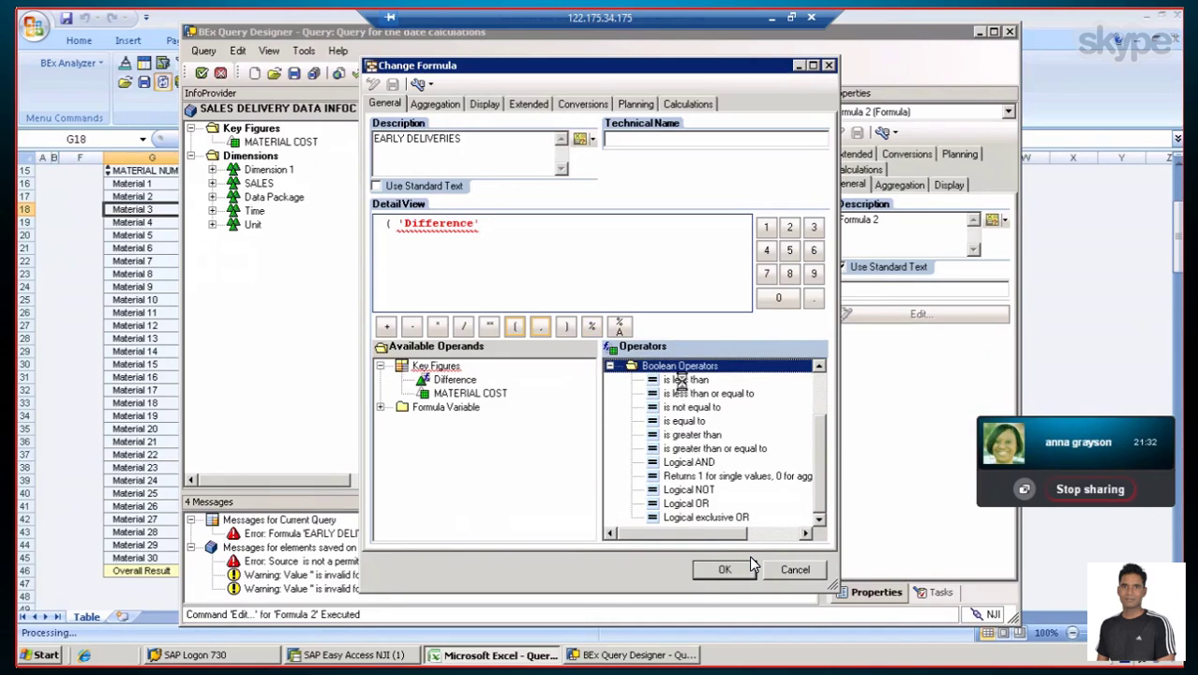
pyautogui.scroll(1, 683, 394)
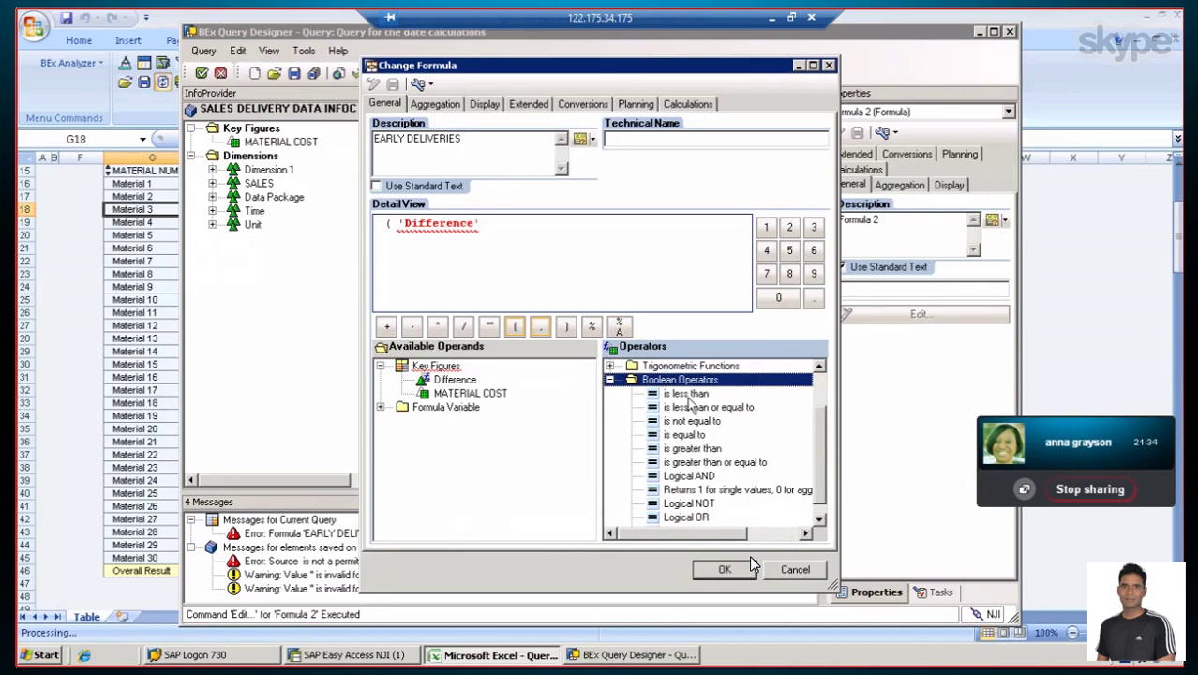
pyautogui.doubleClick(687, 394)
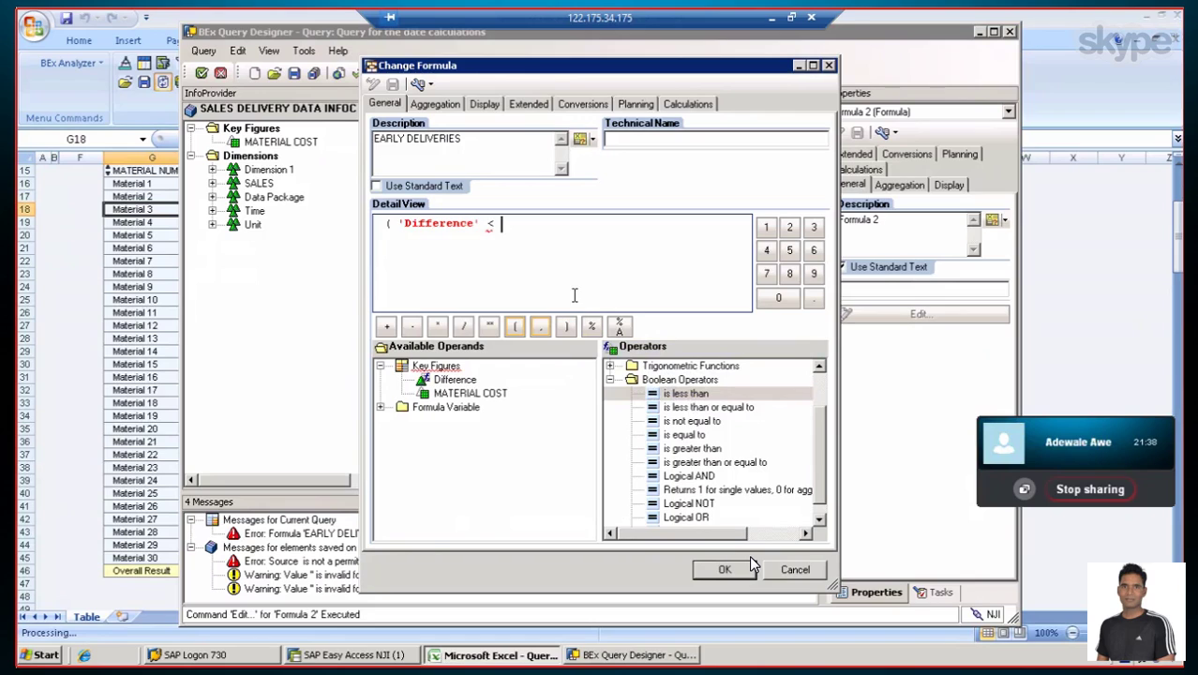
pyautogui.click(780, 300)
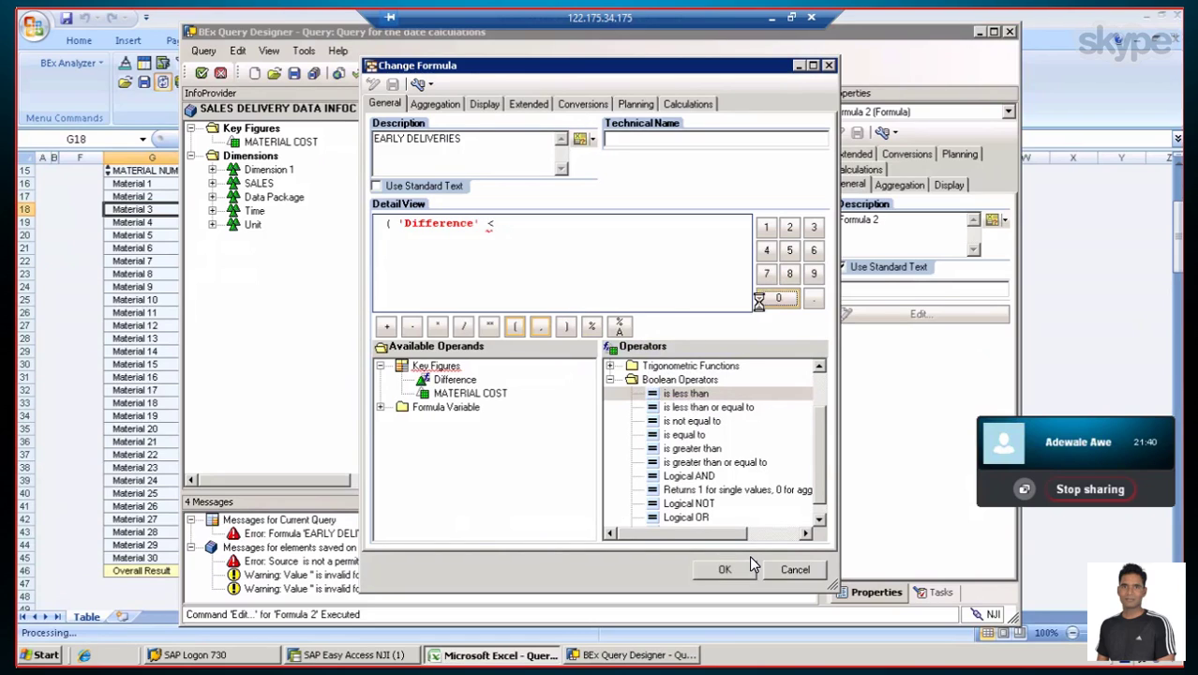
pyautogui.click(566, 328)
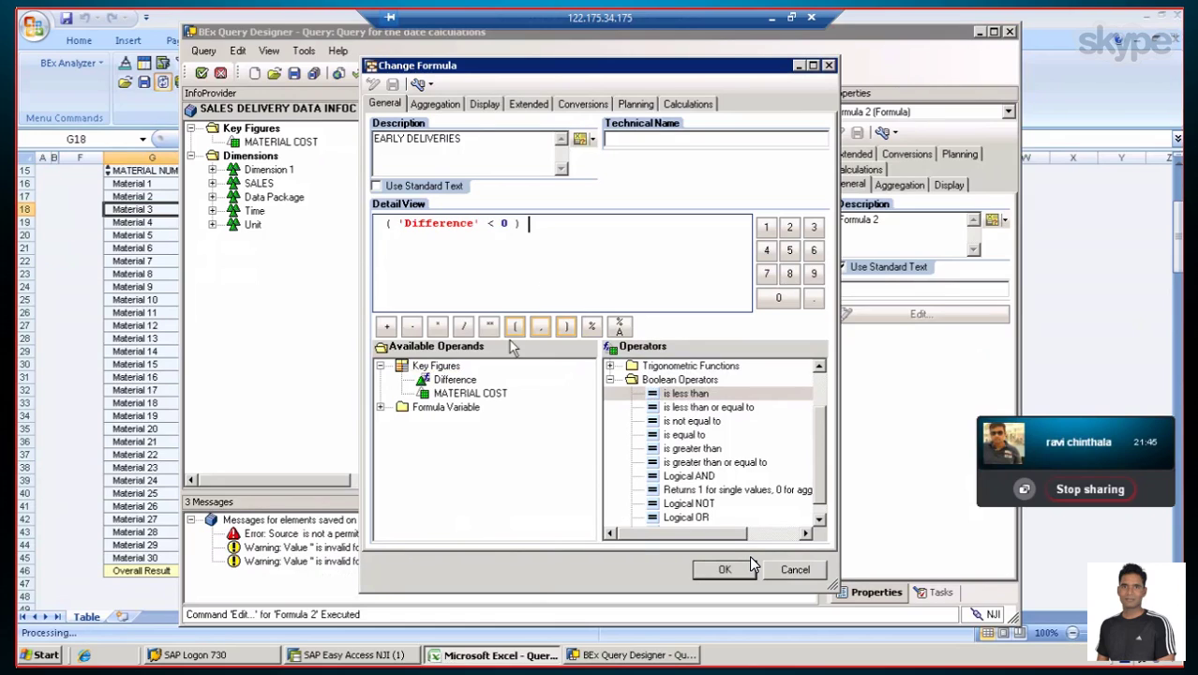
pyautogui.click(438, 327)
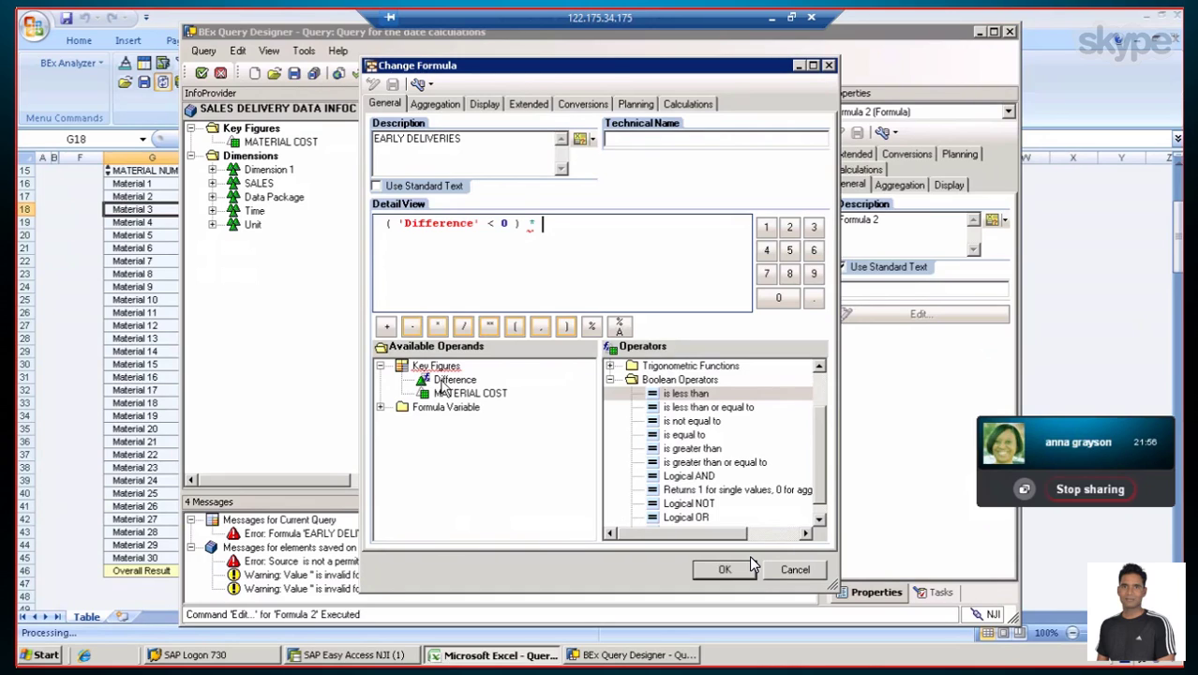
pyautogui.doubleClick(439, 383)
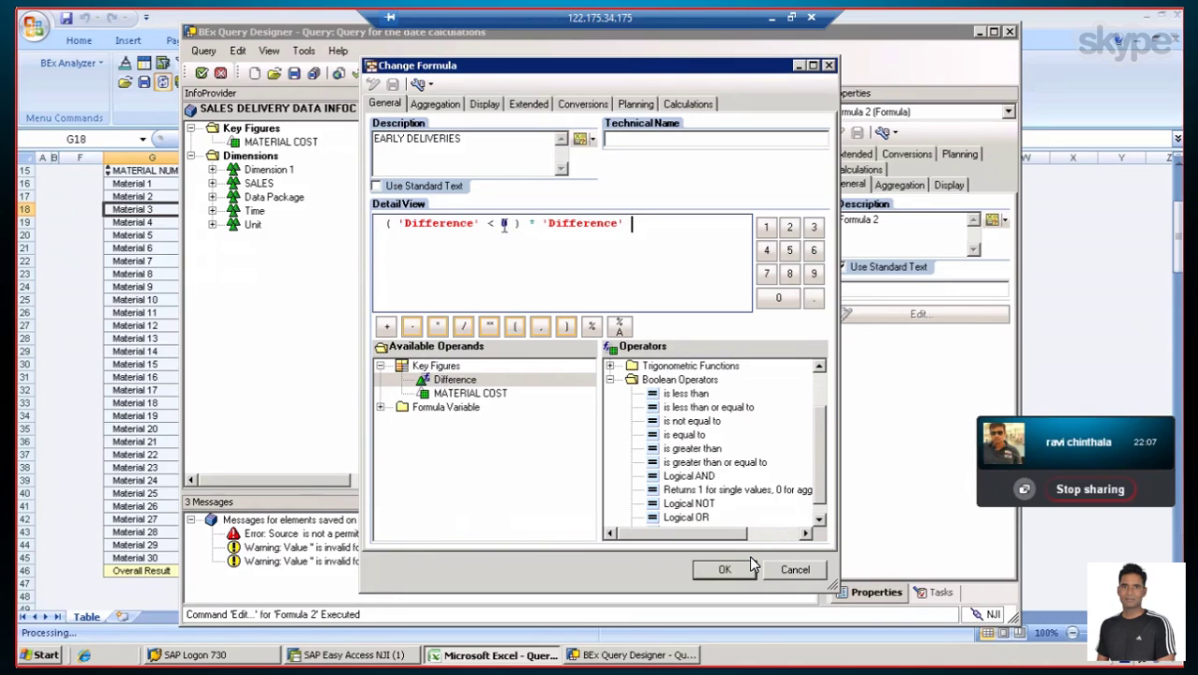
# Switch to the local Excel workbook Book1 and write (DIFFERENCE<0)*DIFFERENCE in cell F16
pyautogui.click(771, 18)
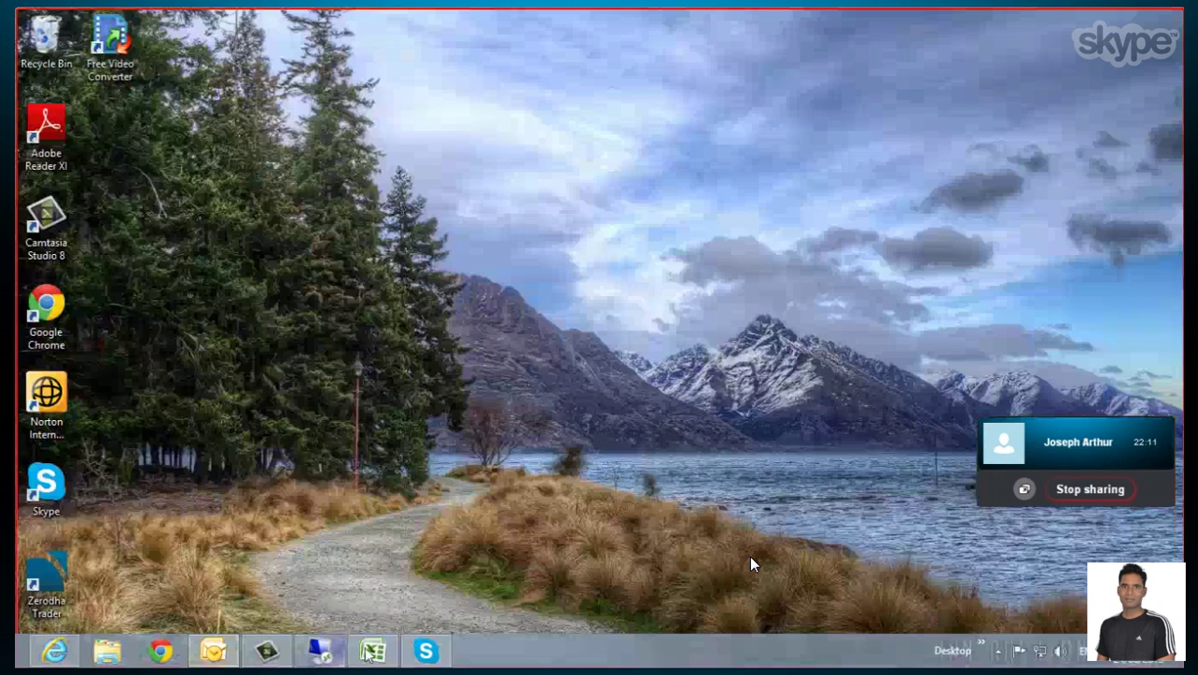
pyautogui.click(372, 650)
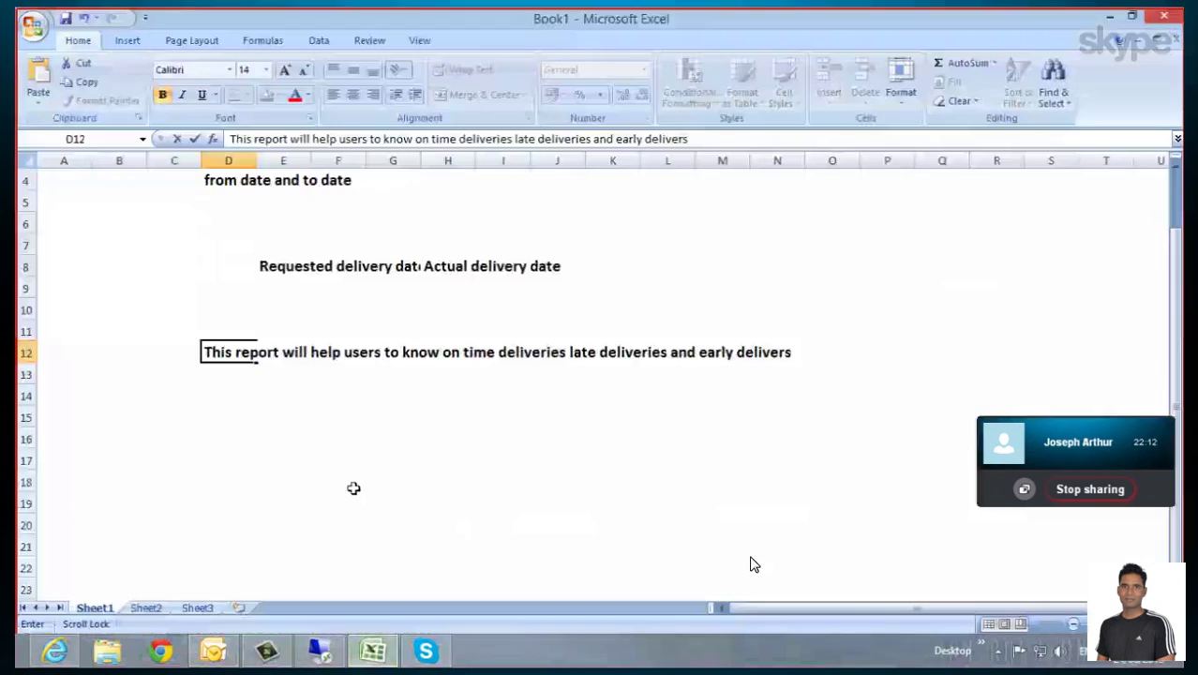
pyautogui.click(333, 441)
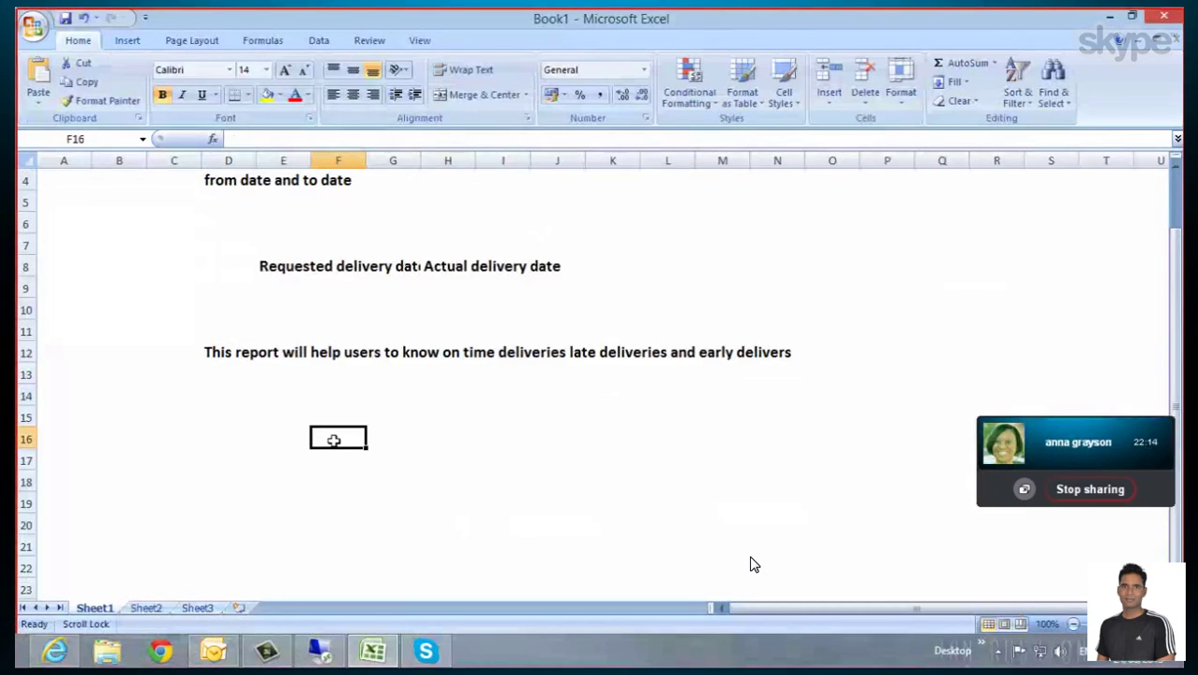
pyautogui.write('(DIFFER')
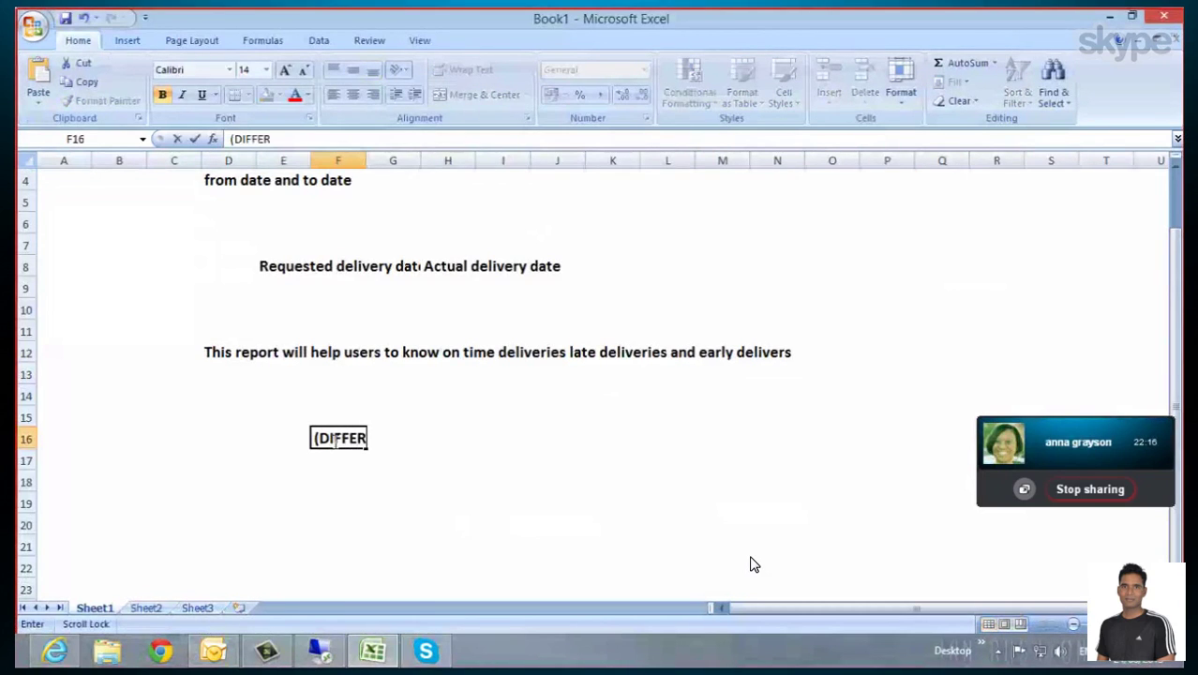
pyautogui.write('ENCE<0')
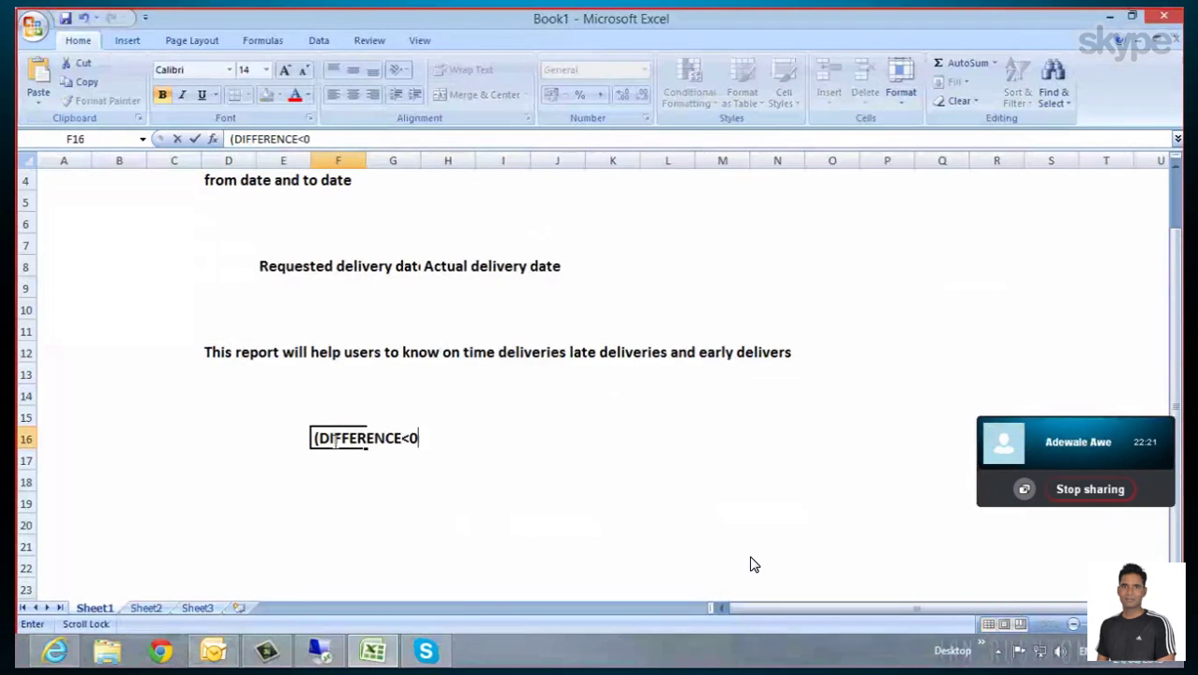
pyautogui.write(')*')
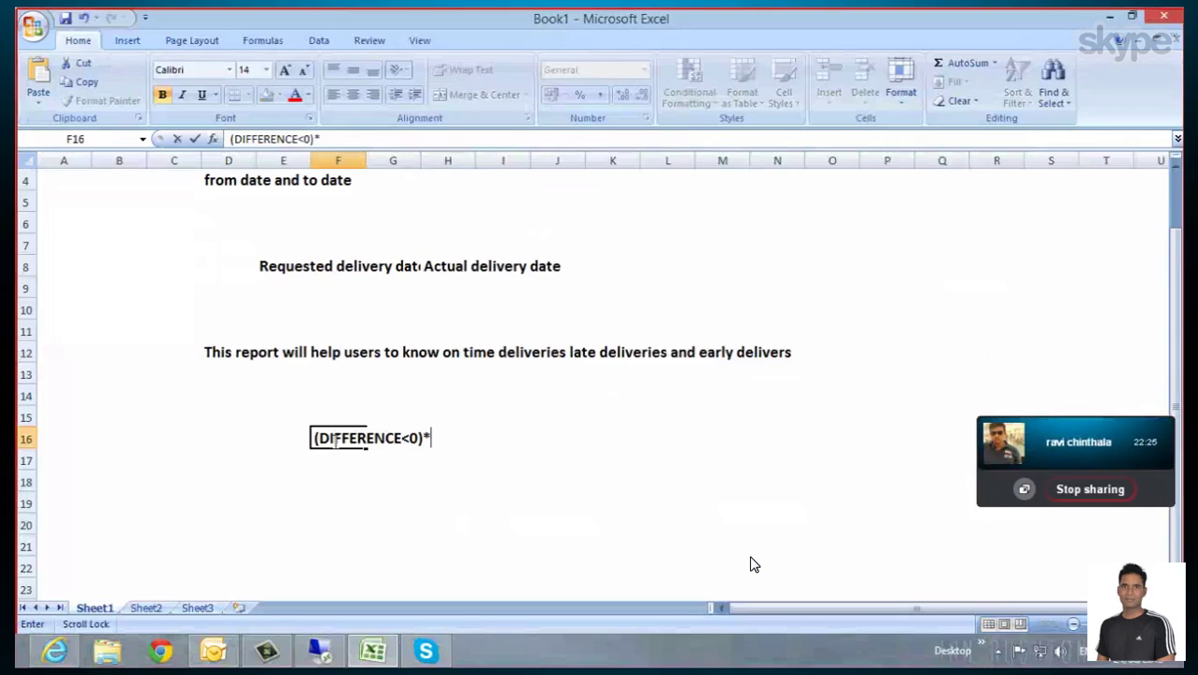
pyautogui.write('DIFFERENCE')
pyautogui.click(394, 521)
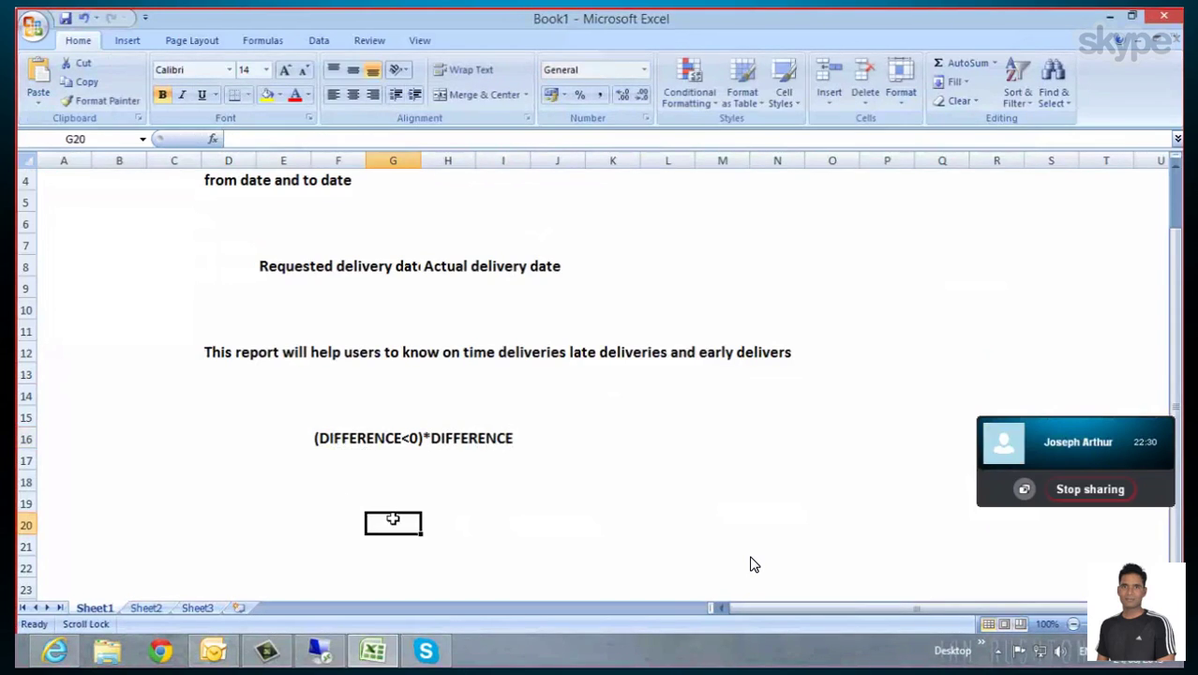
# Enter the heading DIFF in cell L13 and fill cells L14 to L16 with 0
pyautogui.scroll(-3, 407, 512)
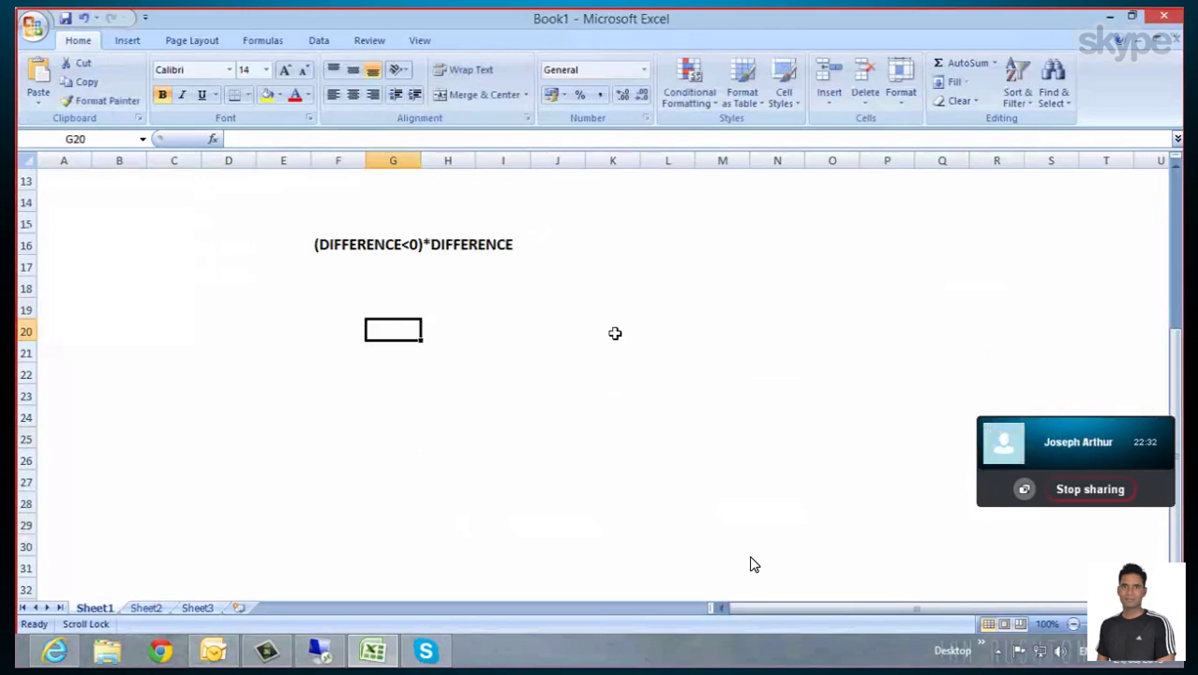
pyautogui.click(668, 187)
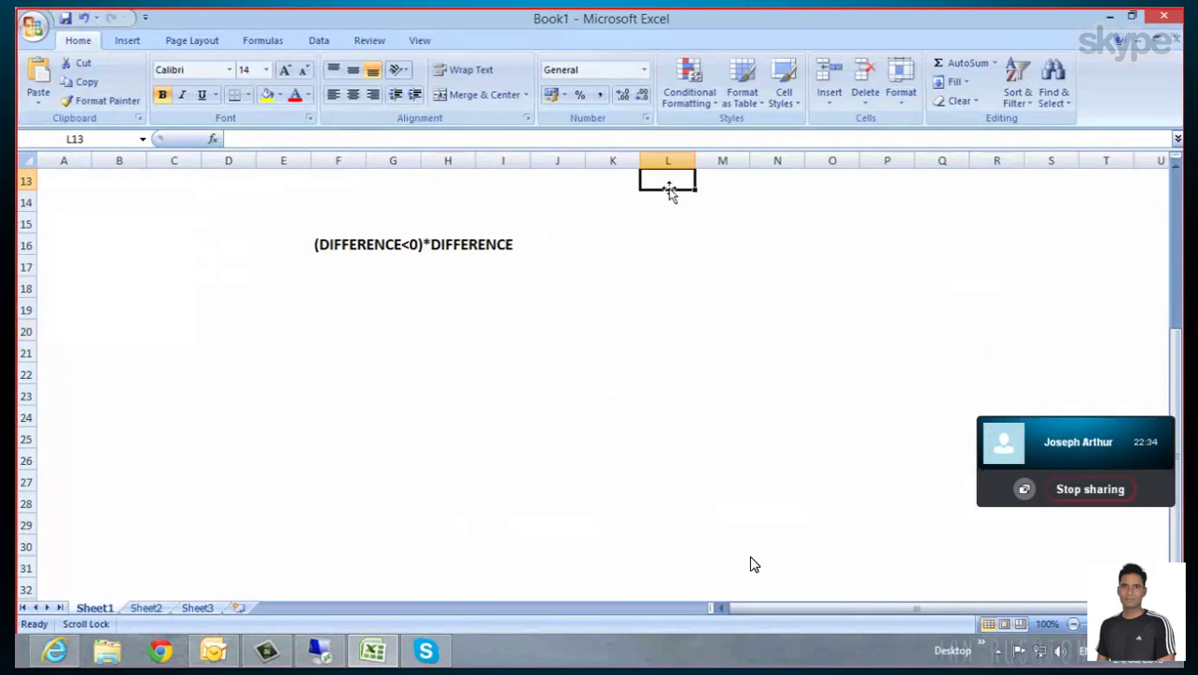
pyautogui.write('d')
pyautogui.press('BackSpace')
pyautogui.write('DIFF')
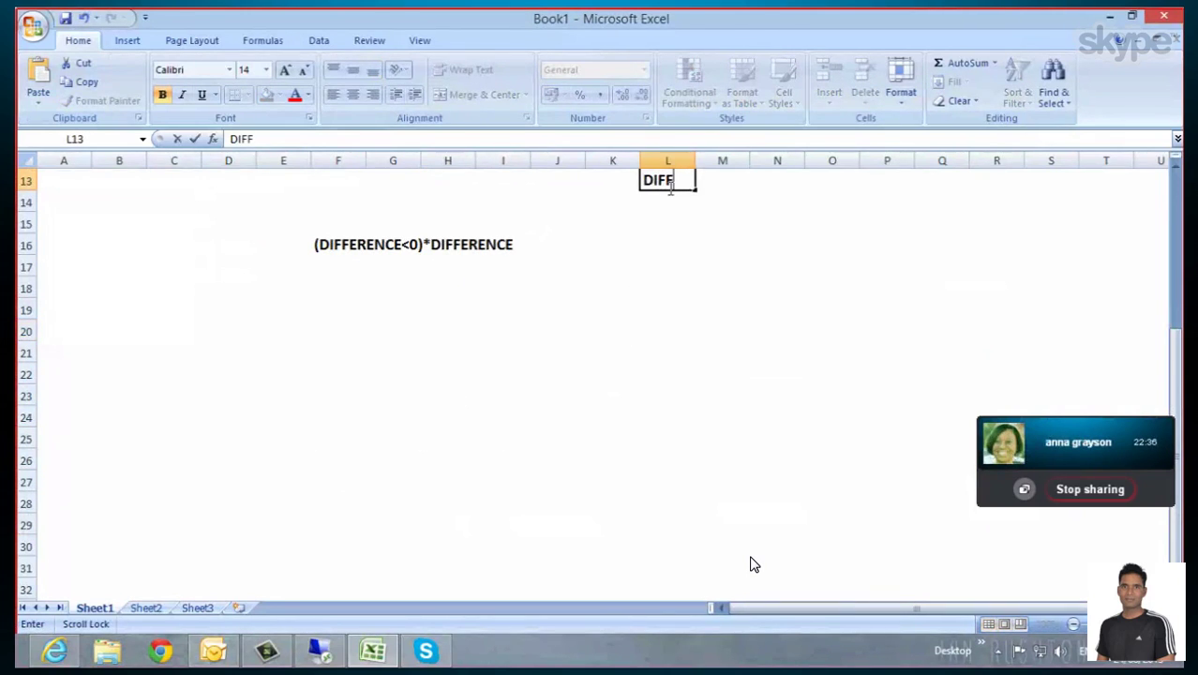
pyautogui.press('Return')
pyautogui.write('0')
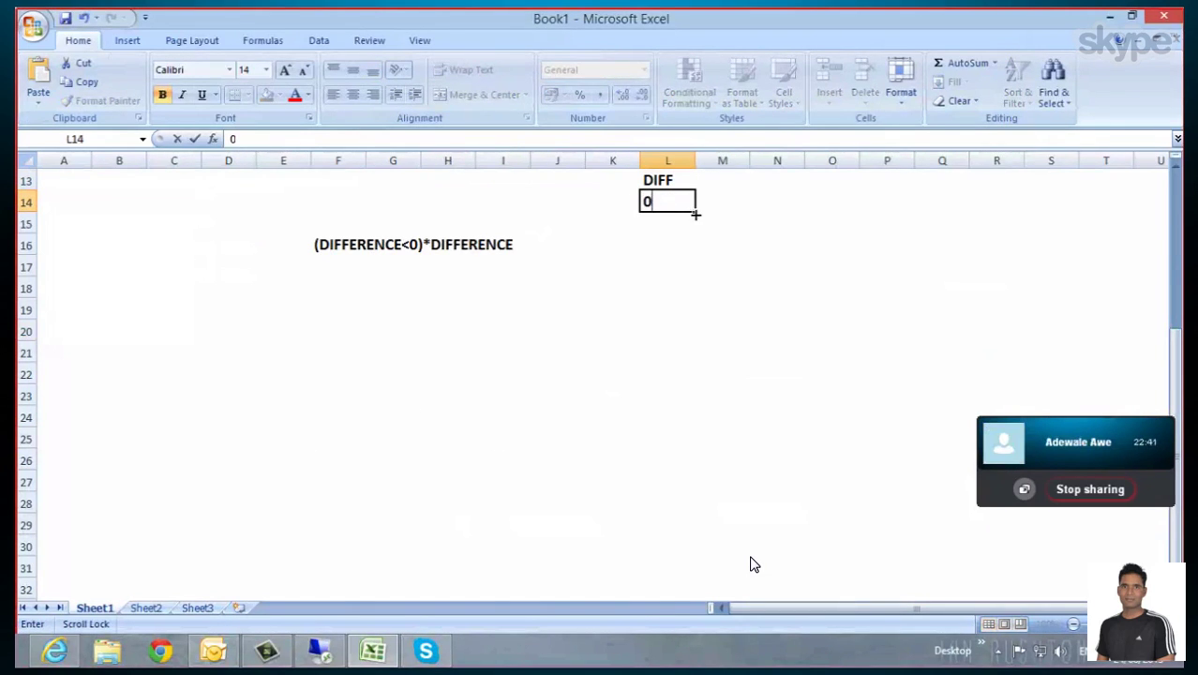
pyautogui.moveTo(697, 211); pyautogui.dragTo(701, 249)
# Continue the DIFF column with 1 in cells L17 and L18 and 2 in cell L19
pyautogui.click(681, 267)
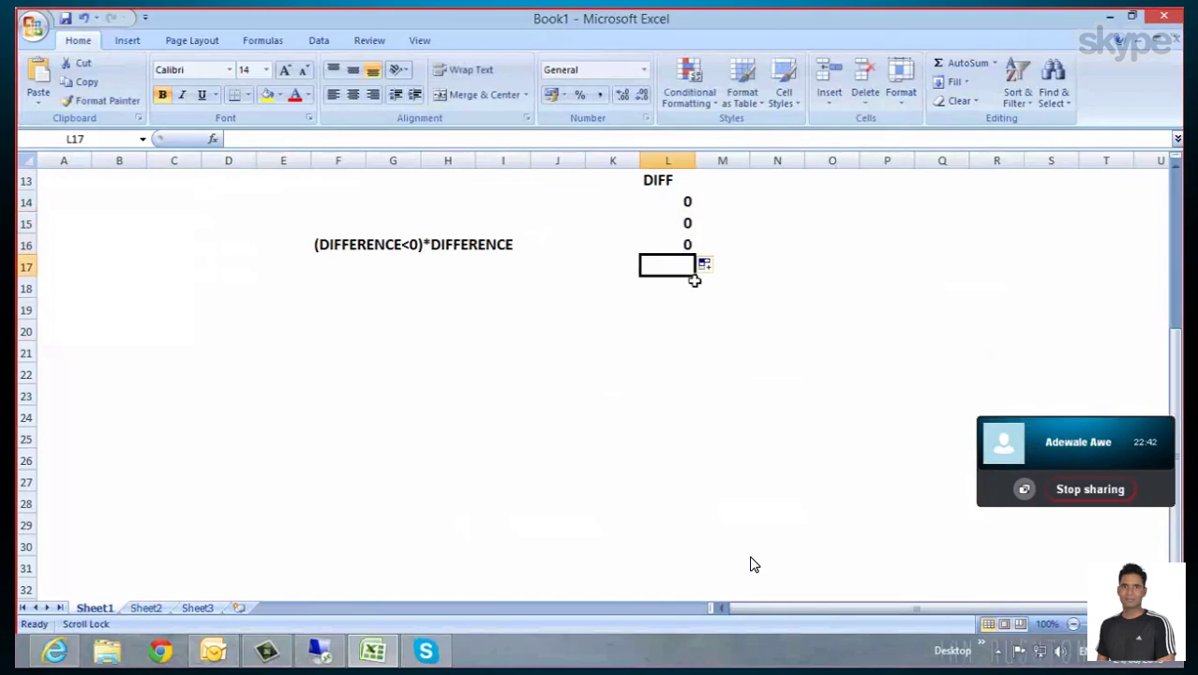
pyautogui.write('54+')
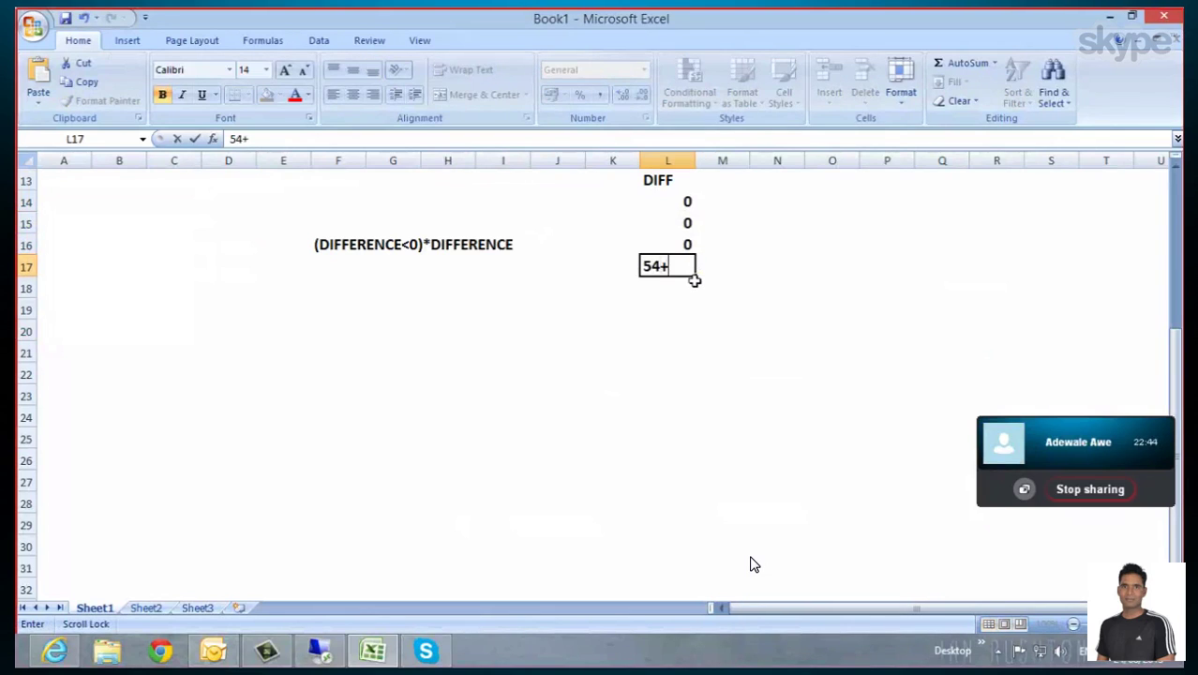
pyautogui.press('BackSpace')
pyautogui.press('BackSpace')
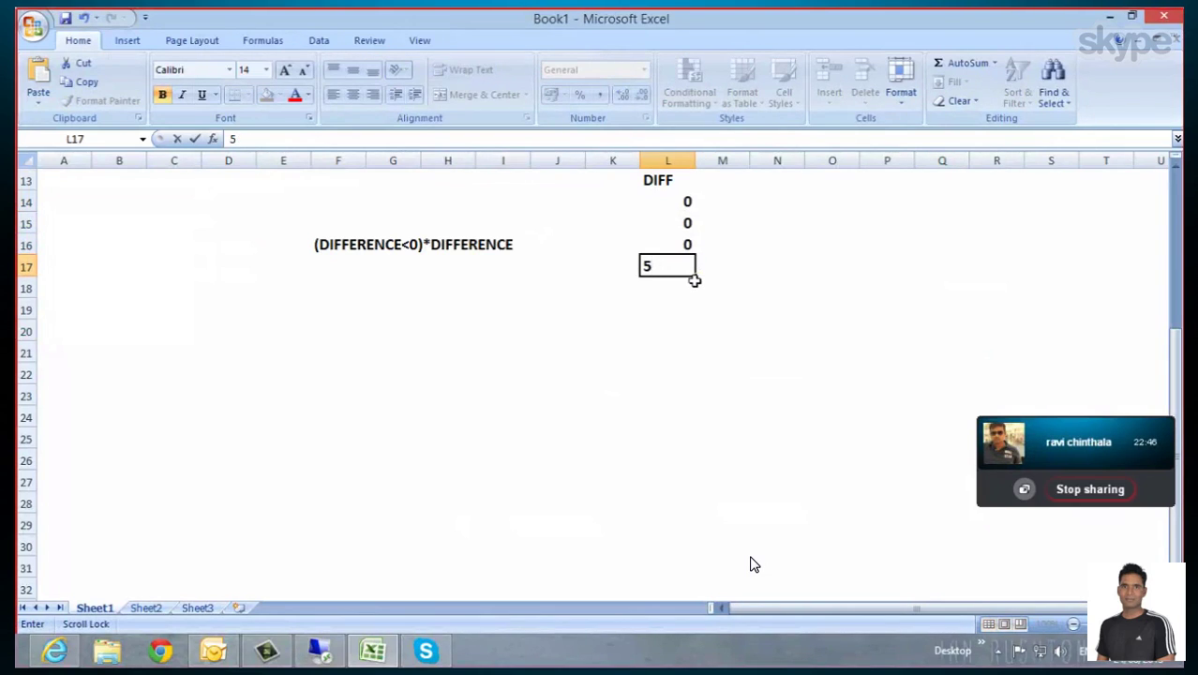
pyautogui.press('BackSpace')
pyautogui.write('1')
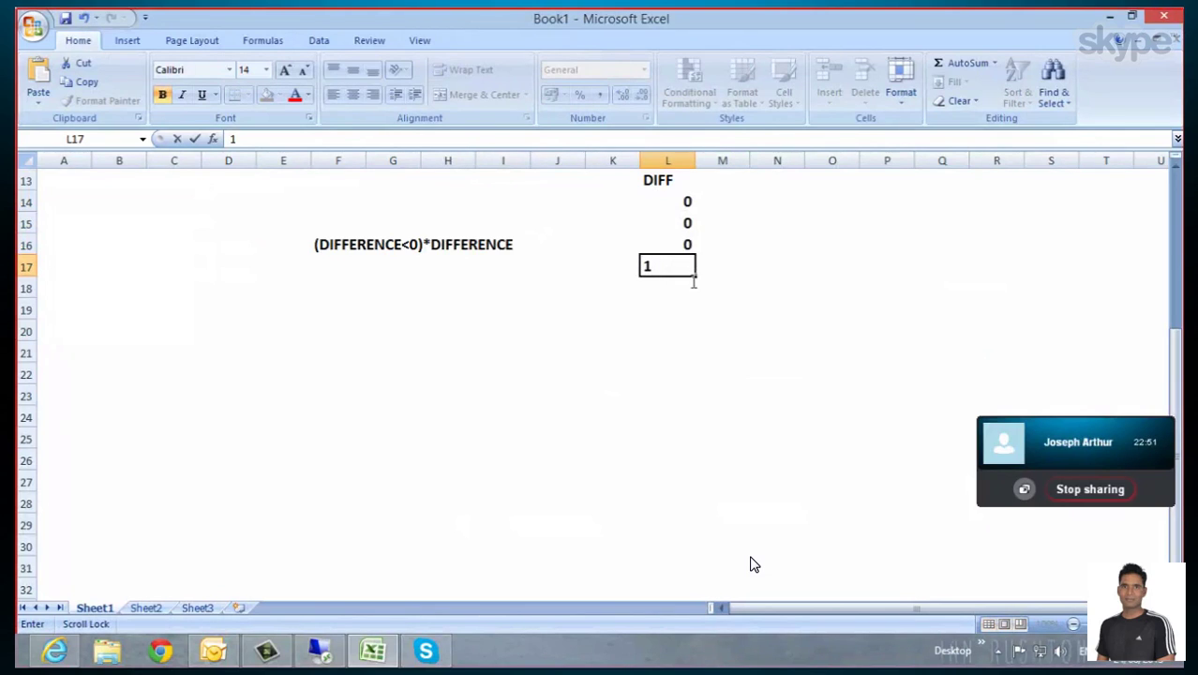
pyautogui.click(693, 280)
pyautogui.moveTo(694, 277)
pyautogui.mouseDown()
pyautogui.moveTo(703, 306)
pyautogui.moveTo(696, 295)
pyautogui.mouseUp()
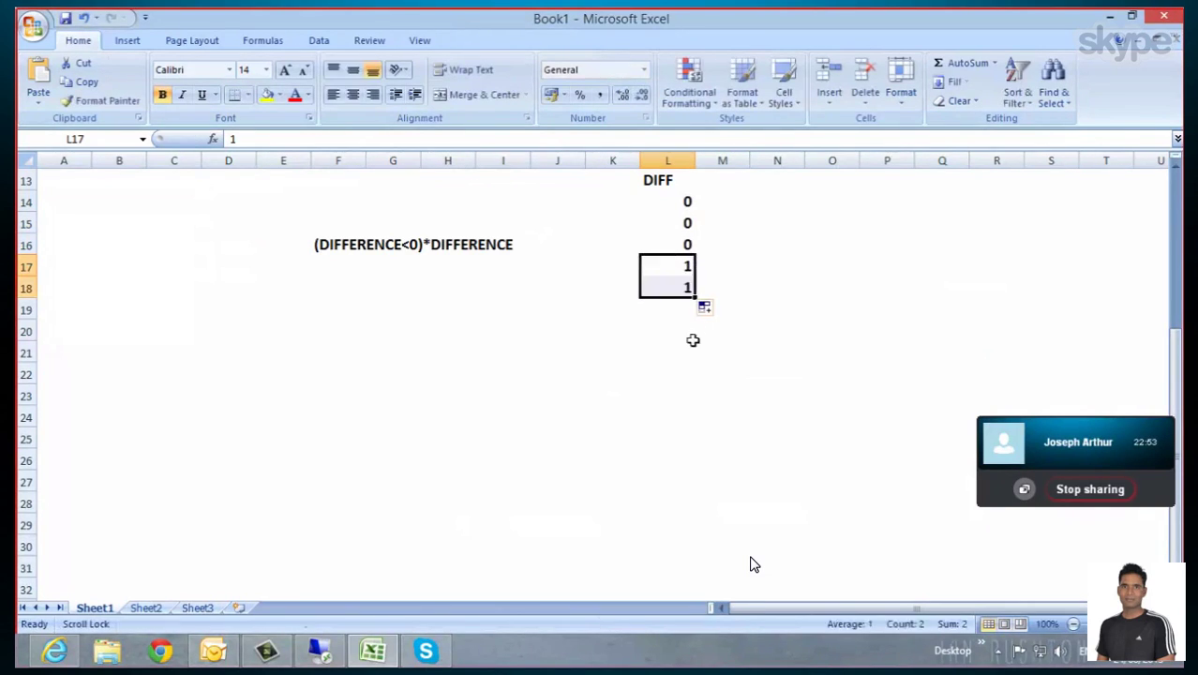
pyautogui.click(692, 312)
pyautogui.write('2')
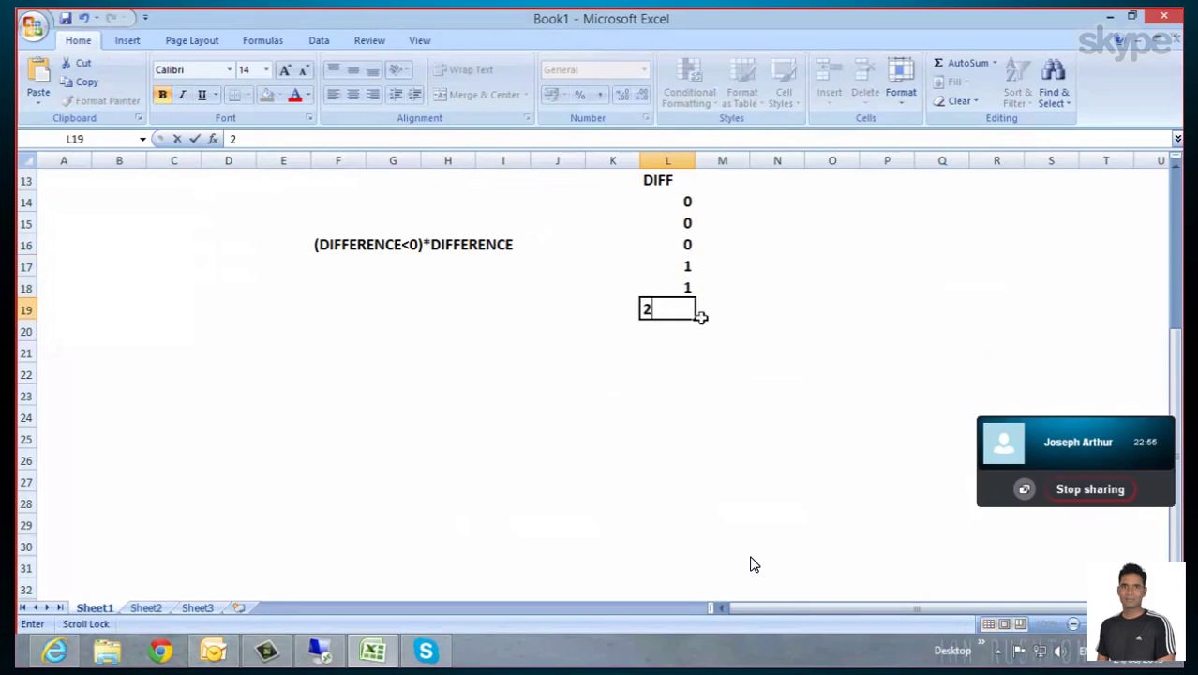
pyautogui.click(688, 287)
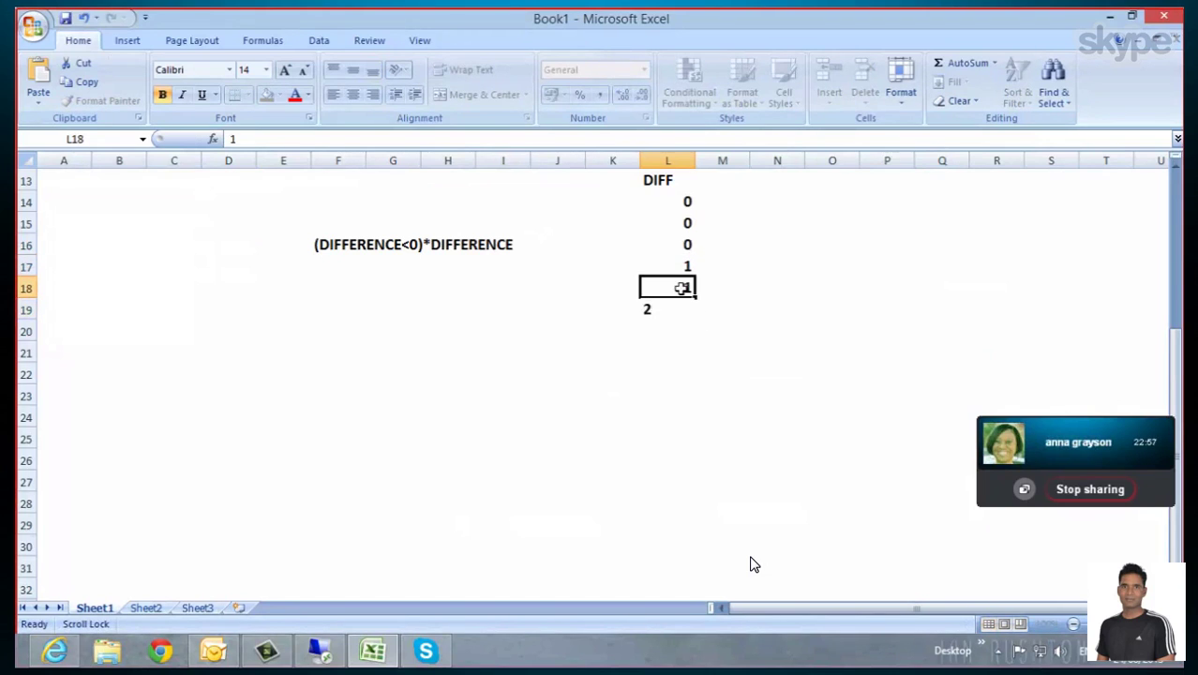
# Extend the DIFF series down to 4 in cell L21 and enter -1 in cell L22
pyautogui.moveTo(687, 286); pyautogui.dragTo(698, 367)
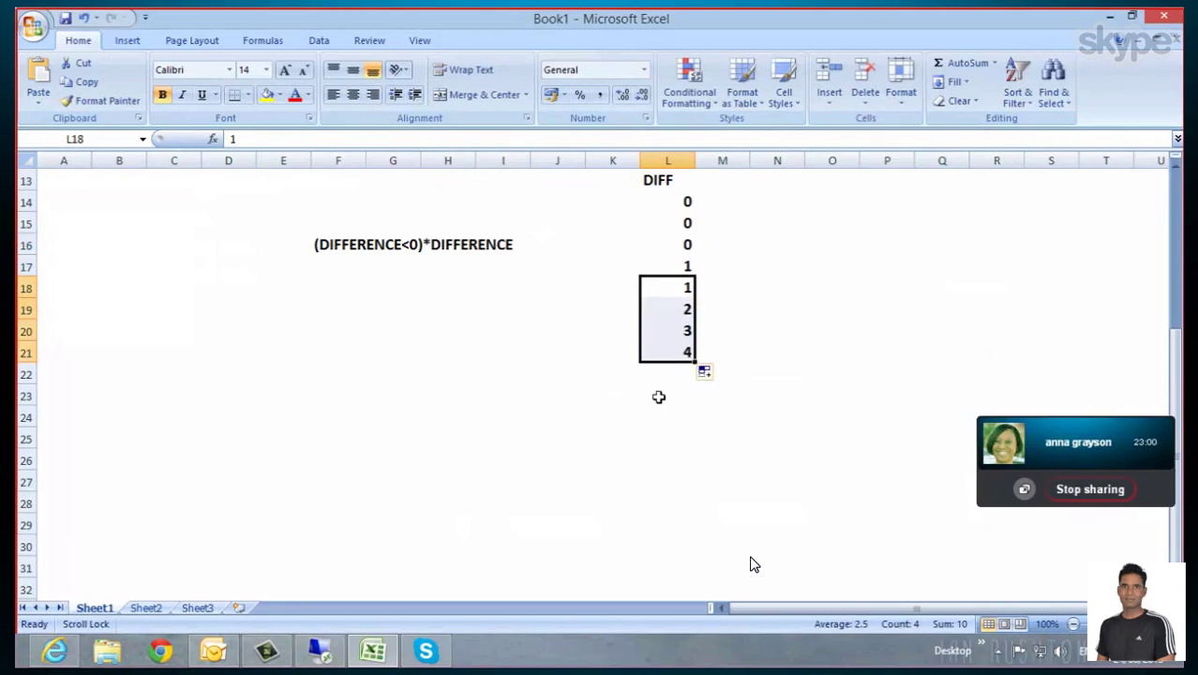
pyautogui.click(673, 379)
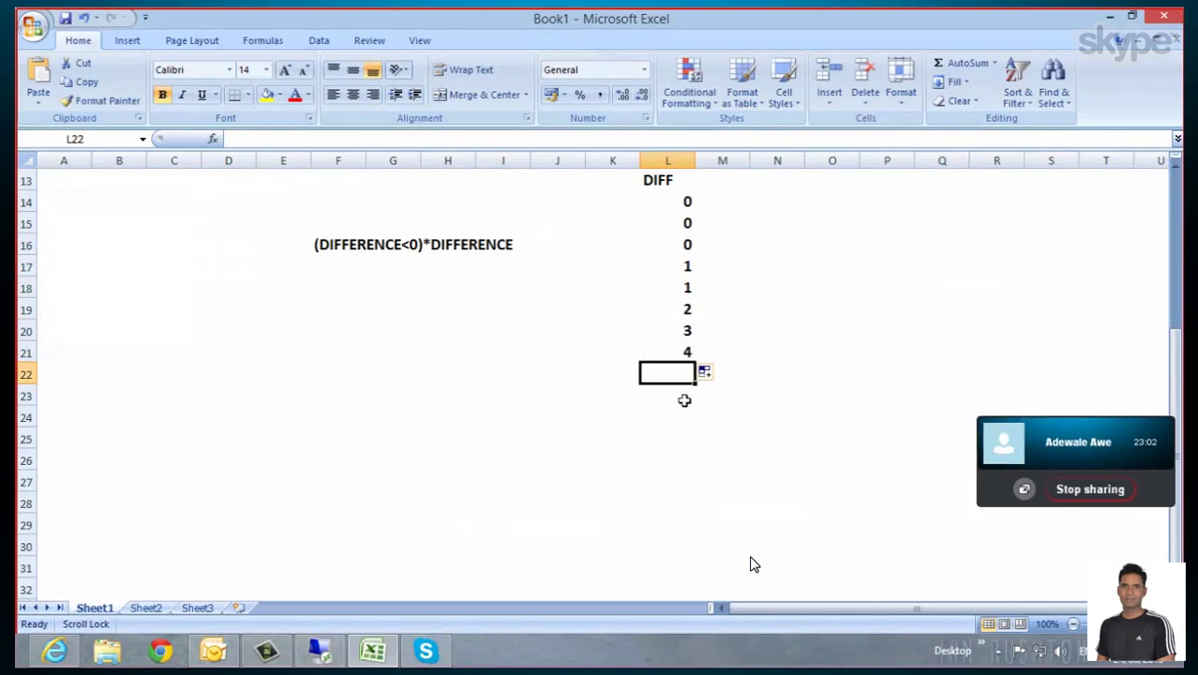
pyautogui.write('-')
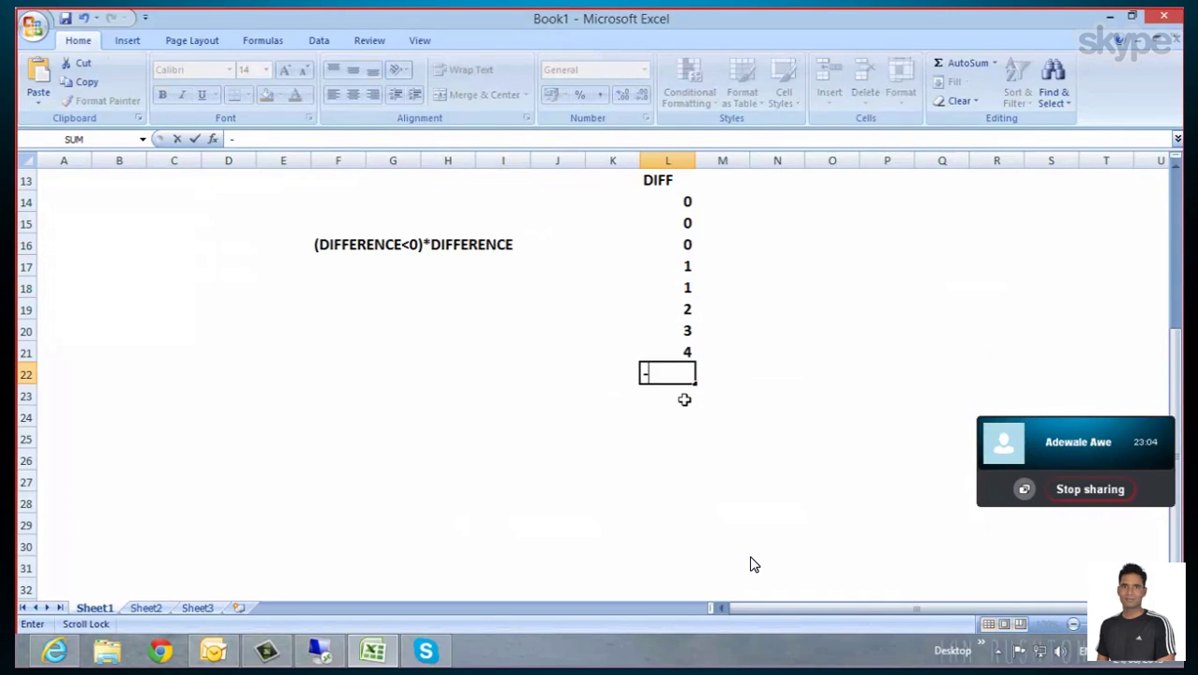
pyautogui.write('1')
pyautogui.press('Return')
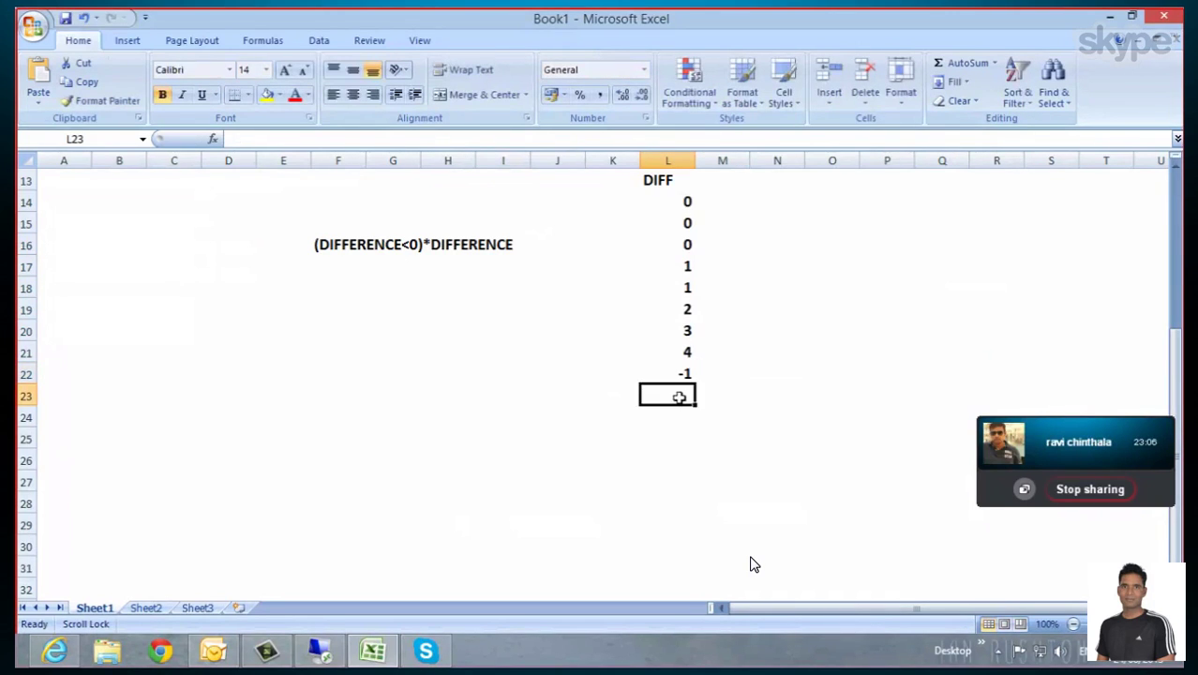
# Enter -2 in cell L23 and fill the negative DIFF series down to -5 in cell L26
pyautogui.write('-2')
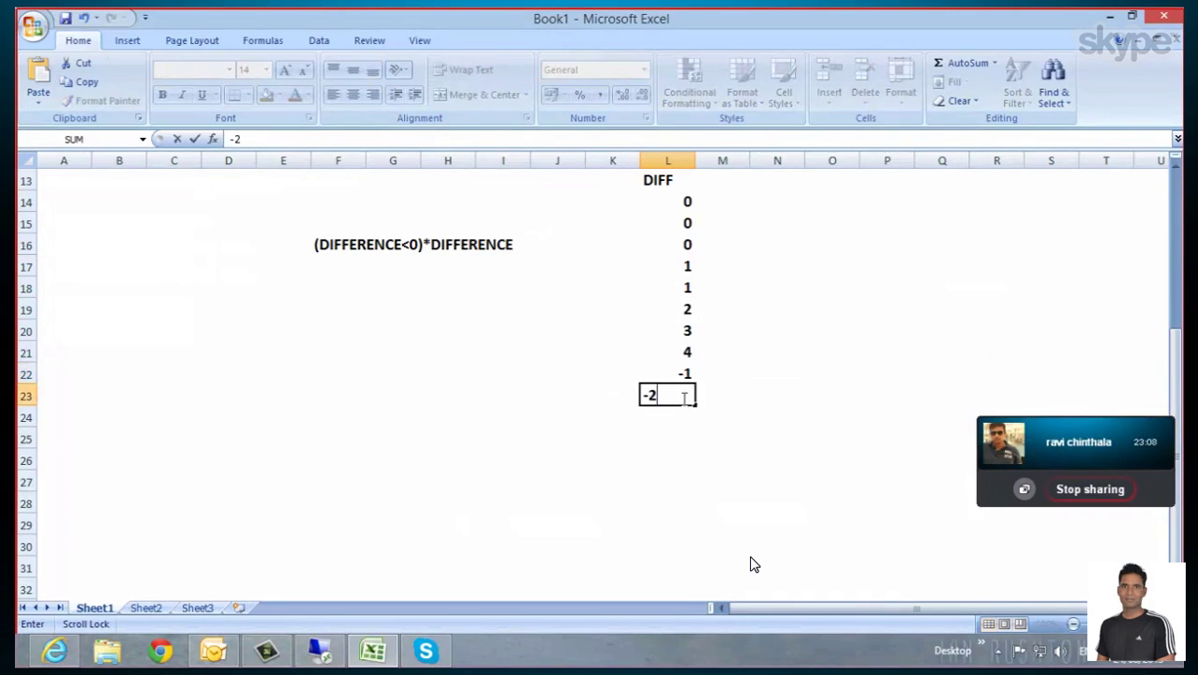
pyautogui.press('Return')
pyautogui.moveTo(687, 373); pyautogui.dragTo(693, 461)
pyautogui.click(778, 317)
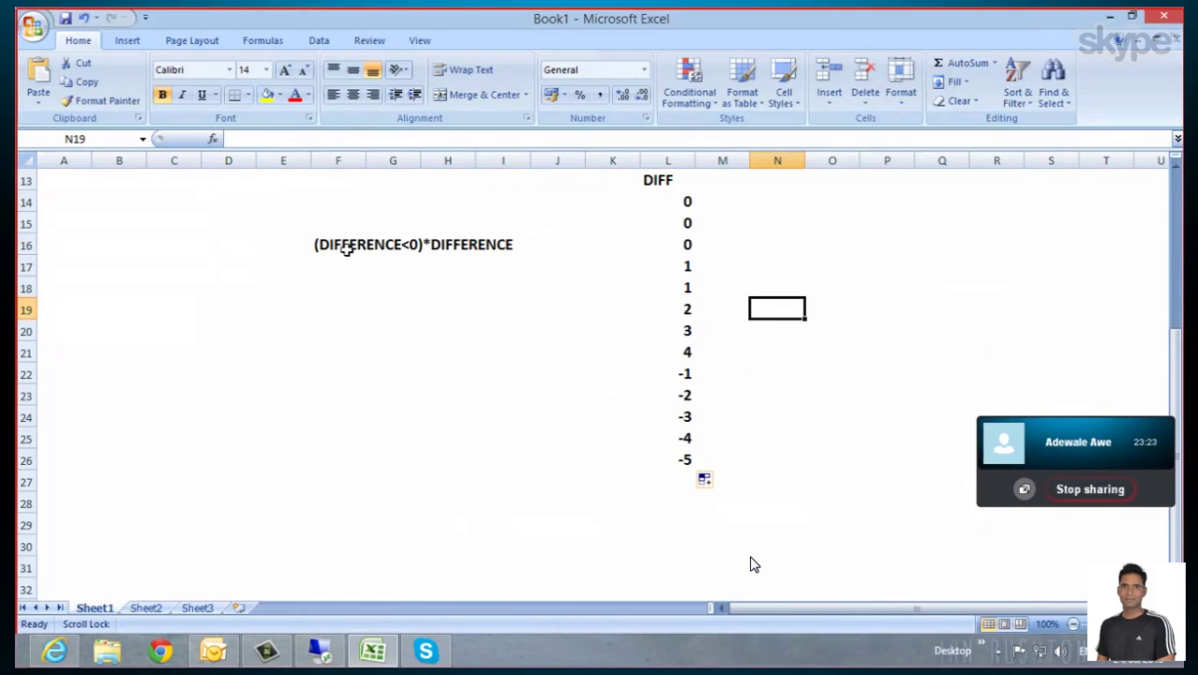
pyautogui.click(668, 181)
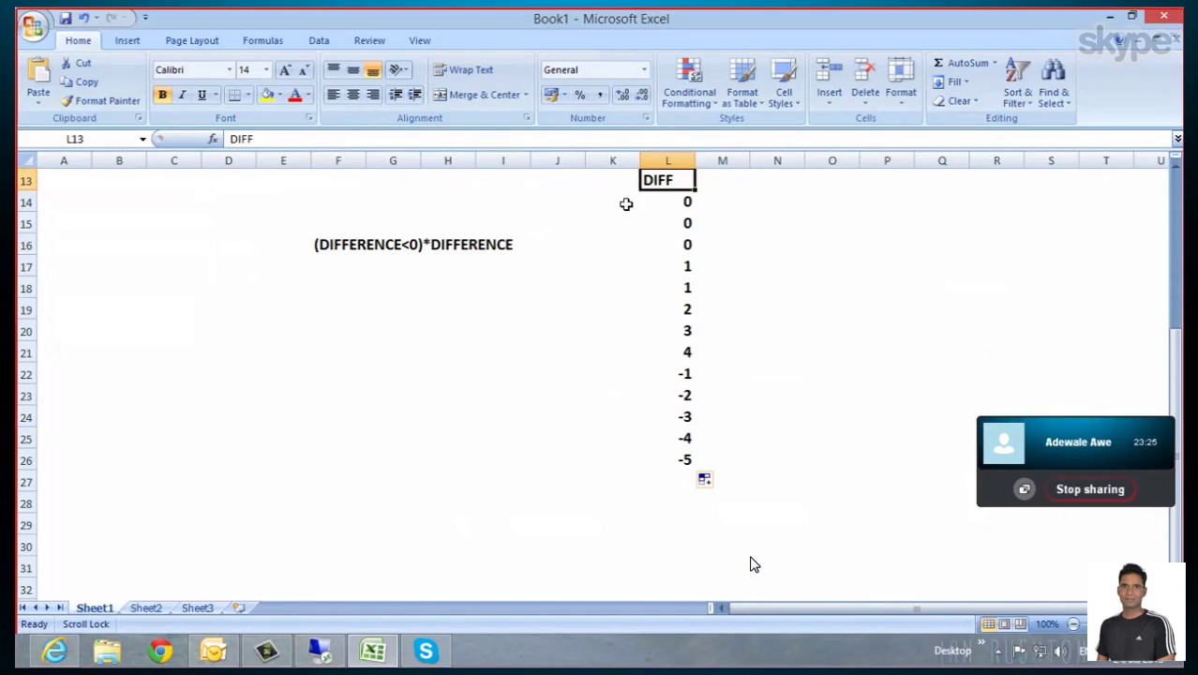
pyautogui.click(361, 247)
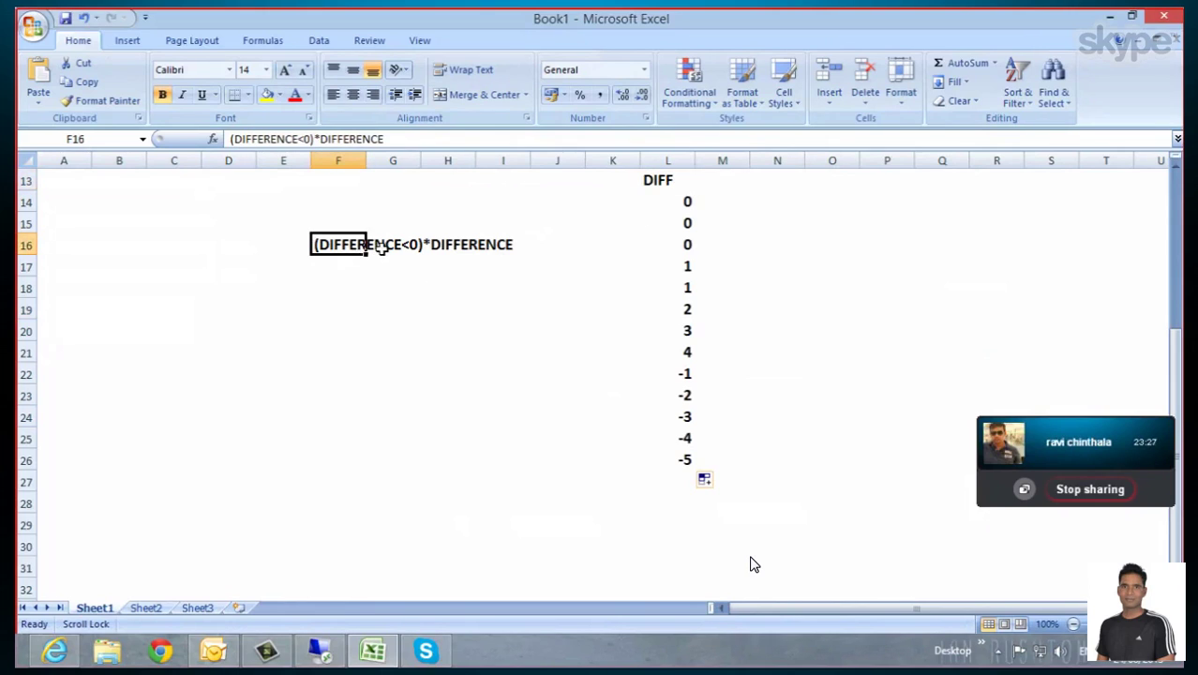
pyautogui.click(337, 329)
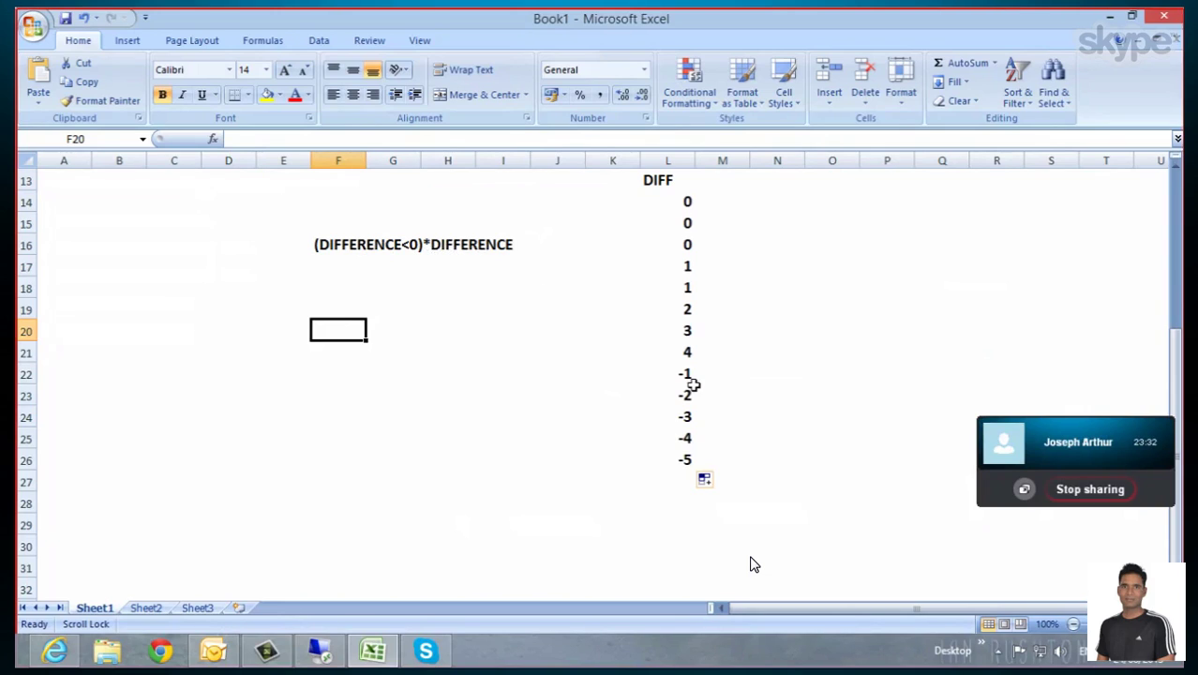
# Put a thick box border around the negative DIFF values, covering cells L22 to M26
pyautogui.moveTo(676, 372); pyautogui.dragTo(701, 460)
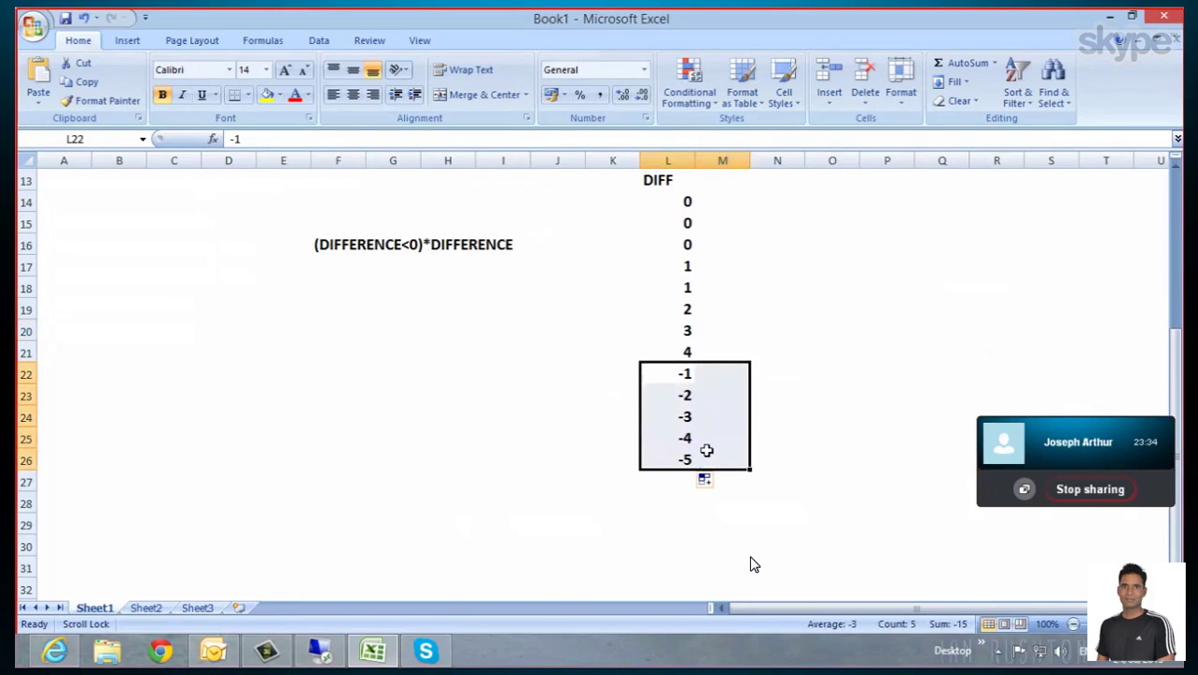
pyautogui.click(247, 97)
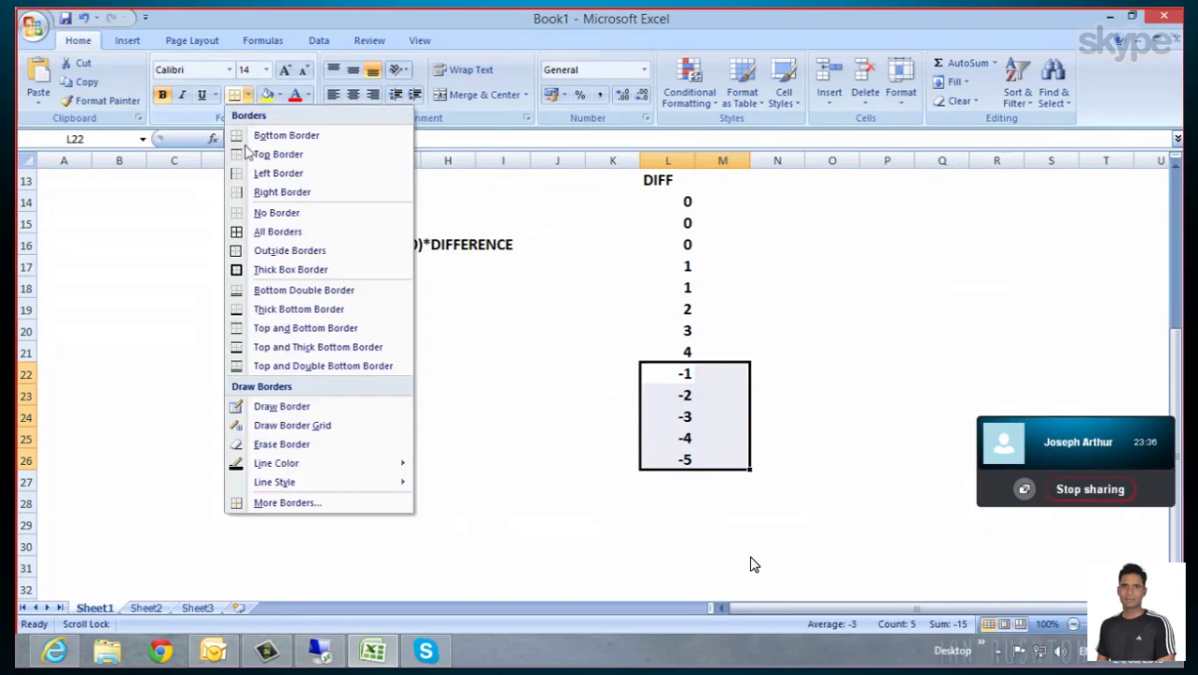
pyautogui.click(281, 269)
pyautogui.click(537, 440)
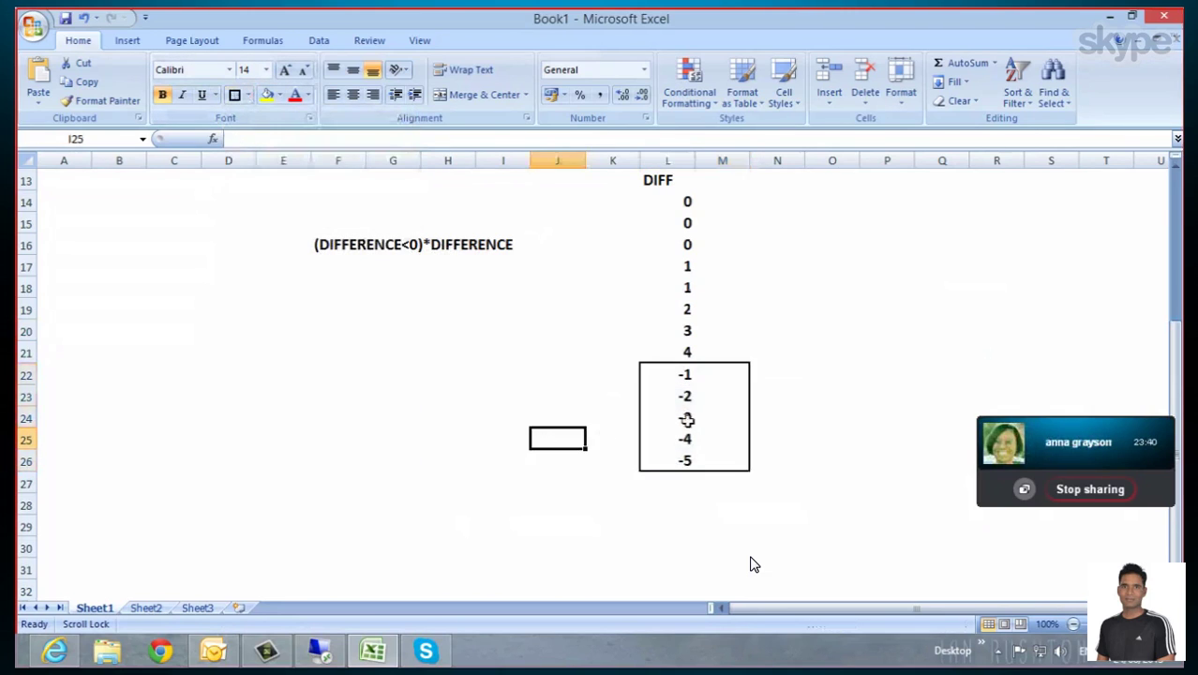
pyautogui.click(663, 186)
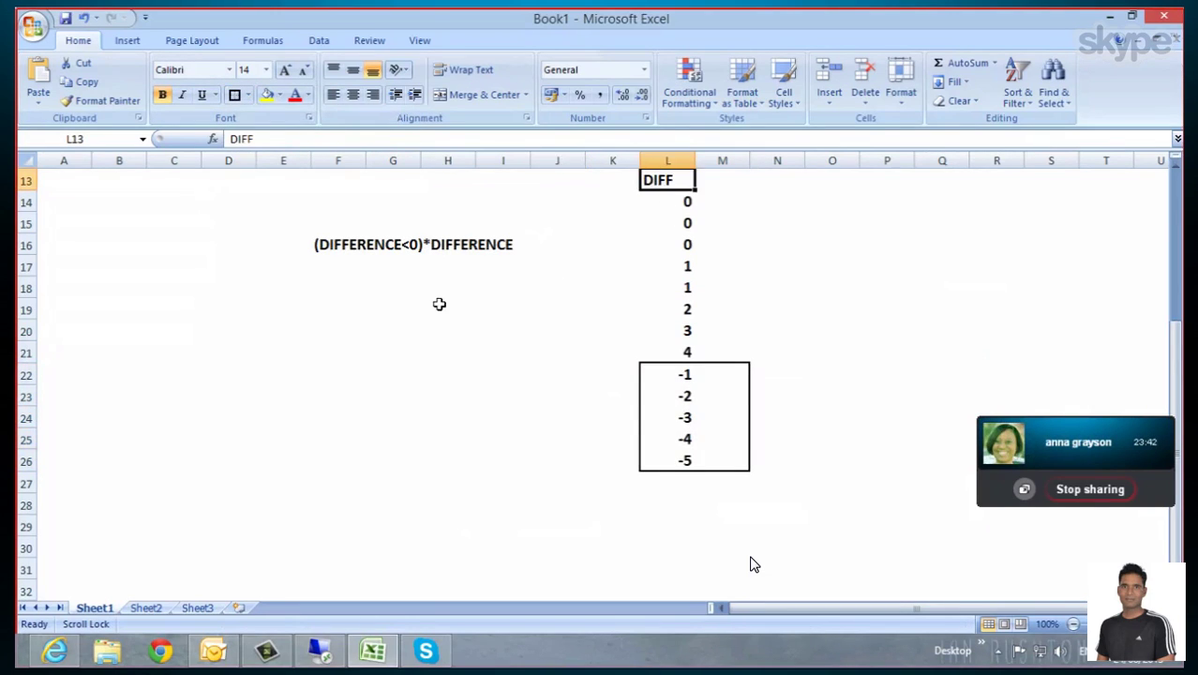
pyautogui.click(367, 303)
pyautogui.click(366, 264)
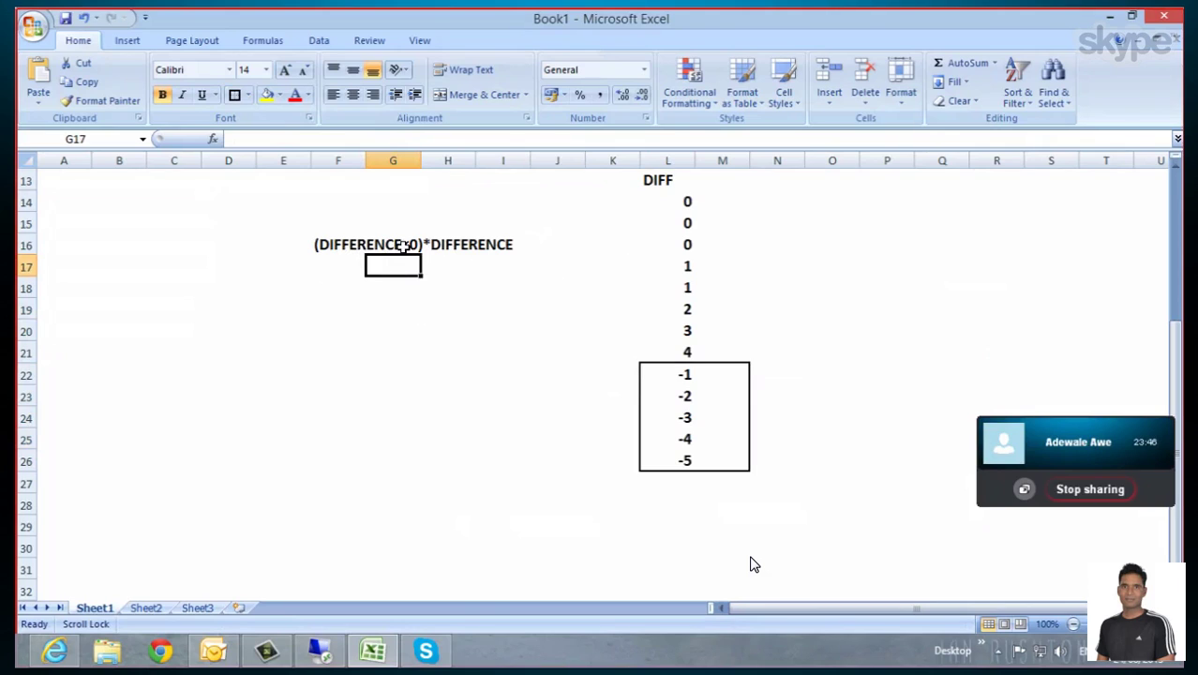
pyautogui.click(283, 309)
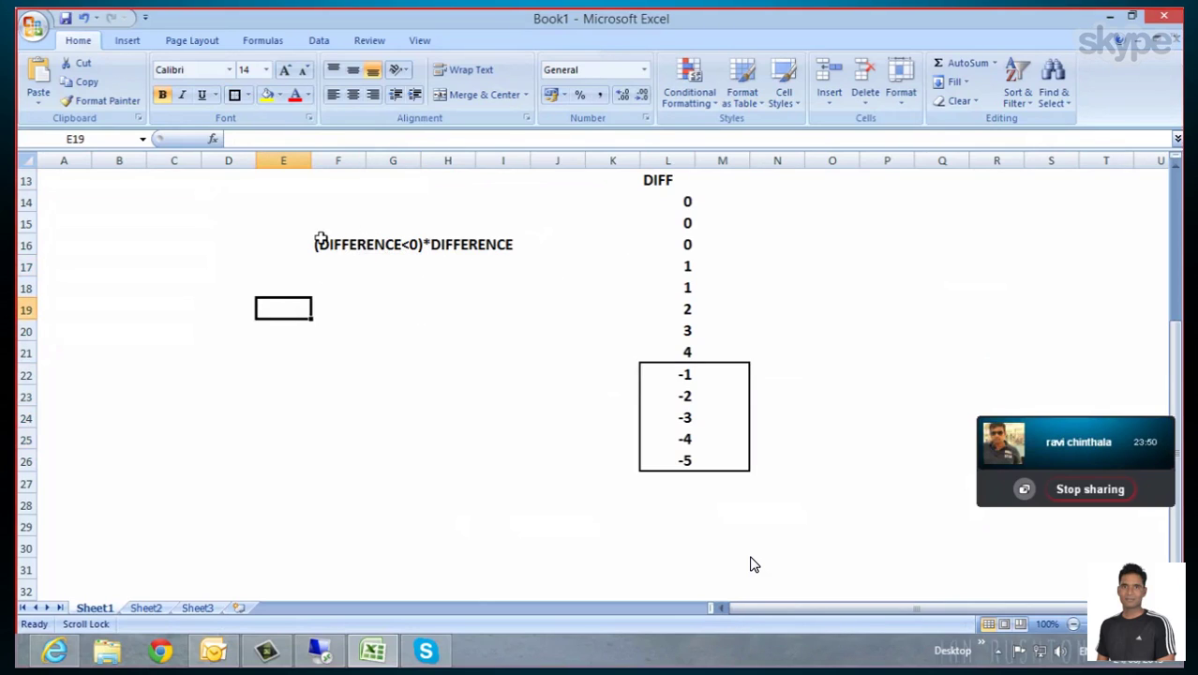
pyautogui.moveTo(320, 244); pyautogui.dragTo(379, 244)
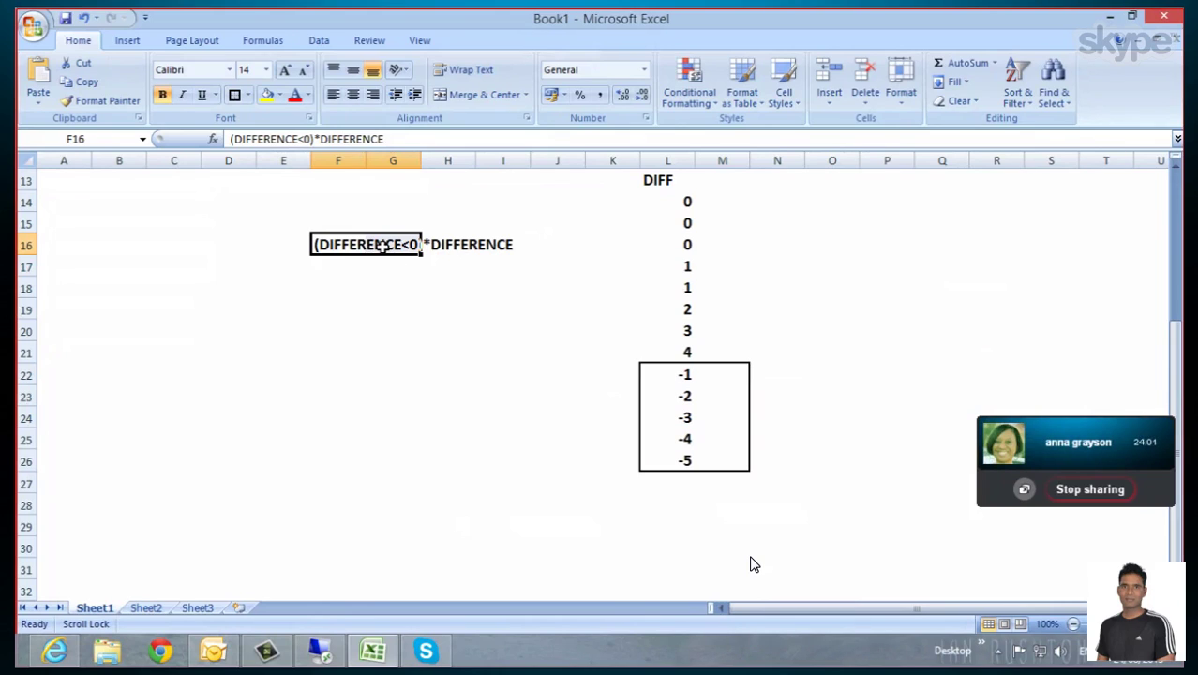
# Write the worked example 1*-3 in cell F20 and its result -3 in cell H20
pyautogui.click(339, 326)
pyautogui.doubleClick(343, 330)
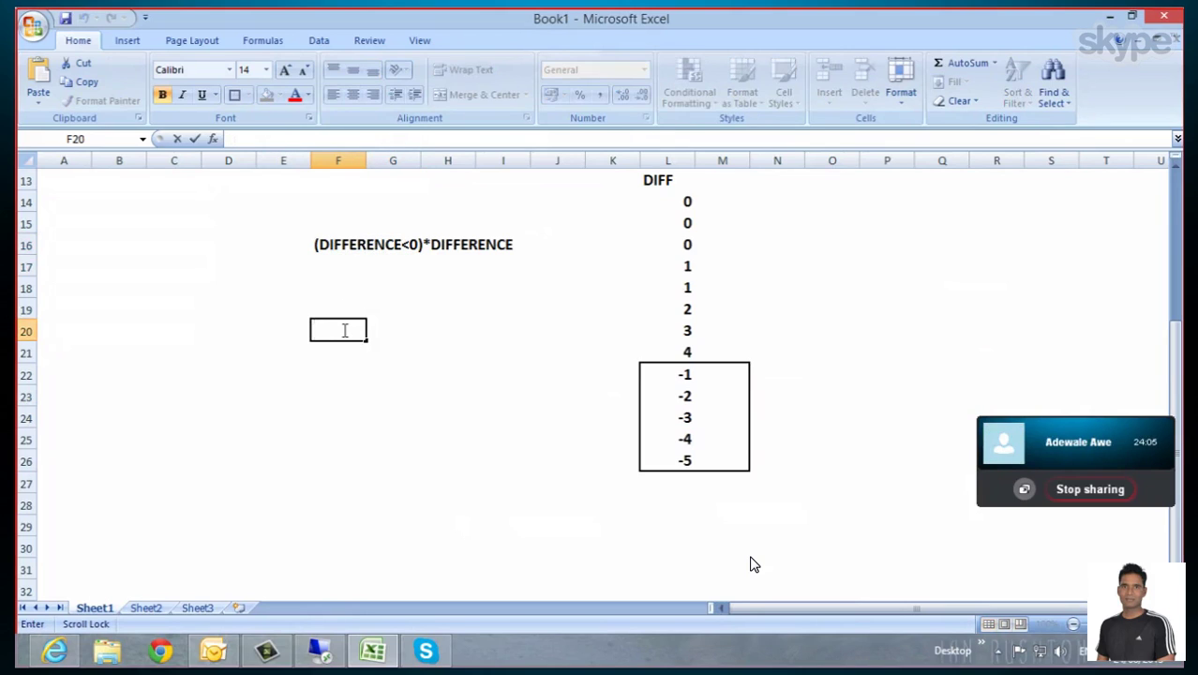
pyautogui.write('1*')
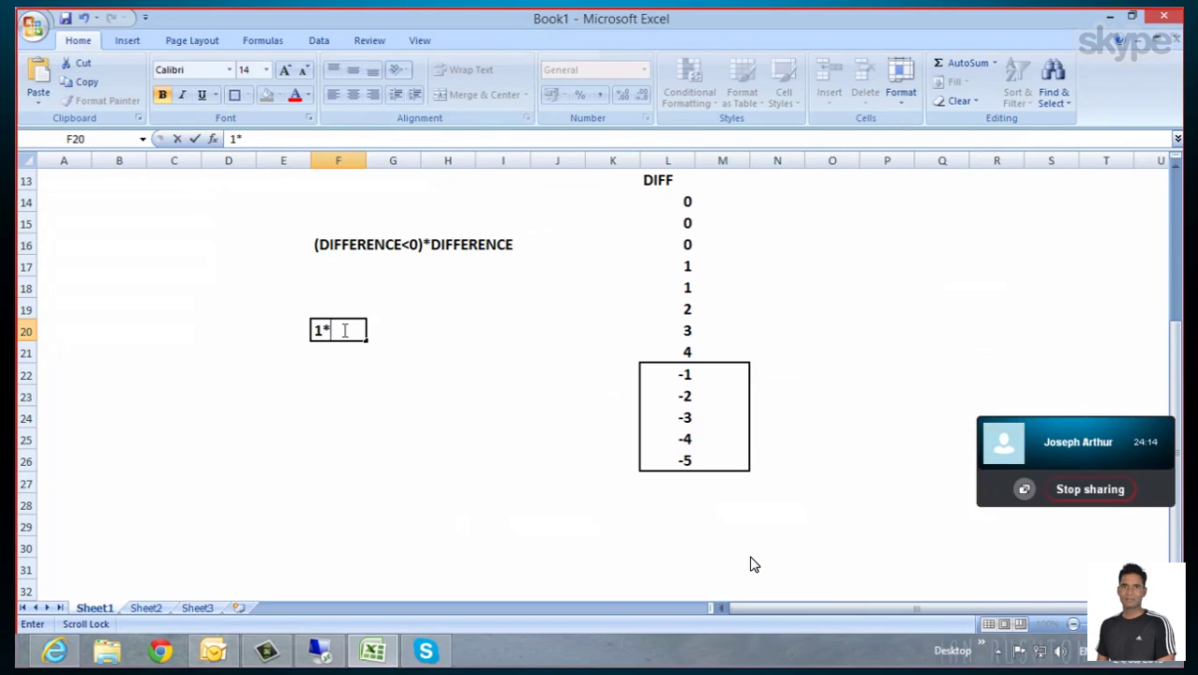
pyautogui.write('3')
pyautogui.click(436, 337)
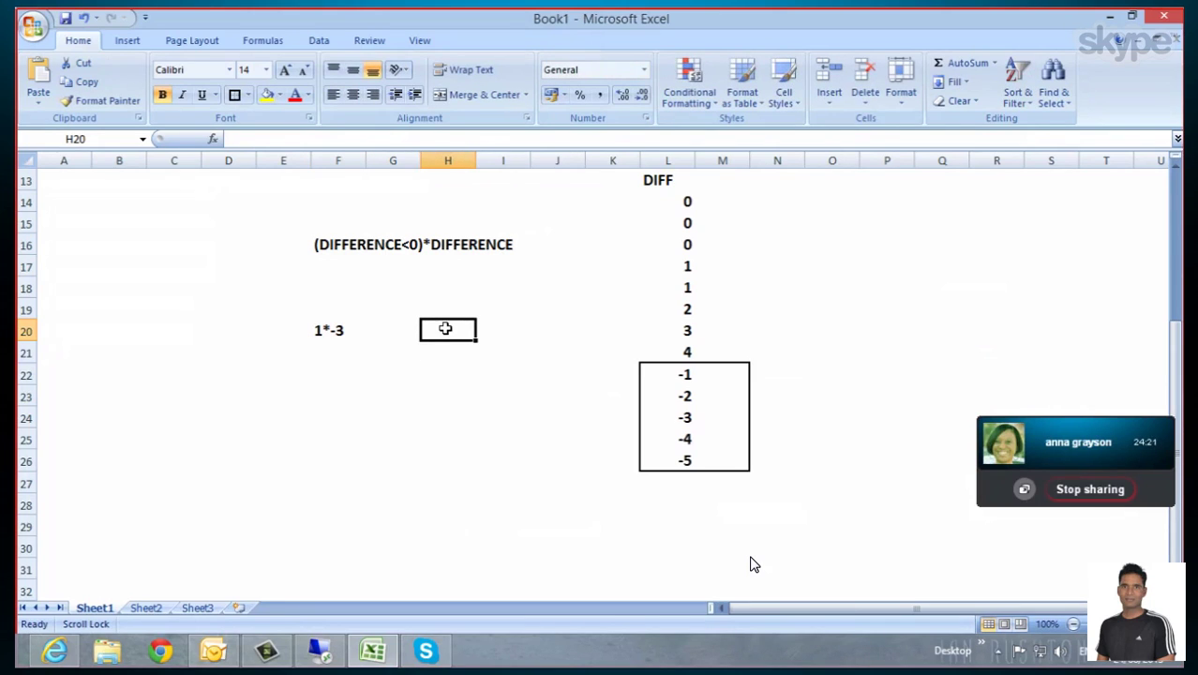
pyautogui.write('-3')
# Write the expression (DIFFERENCE>0)*DIFFERENCE in cell F23
pyautogui.click(342, 408)
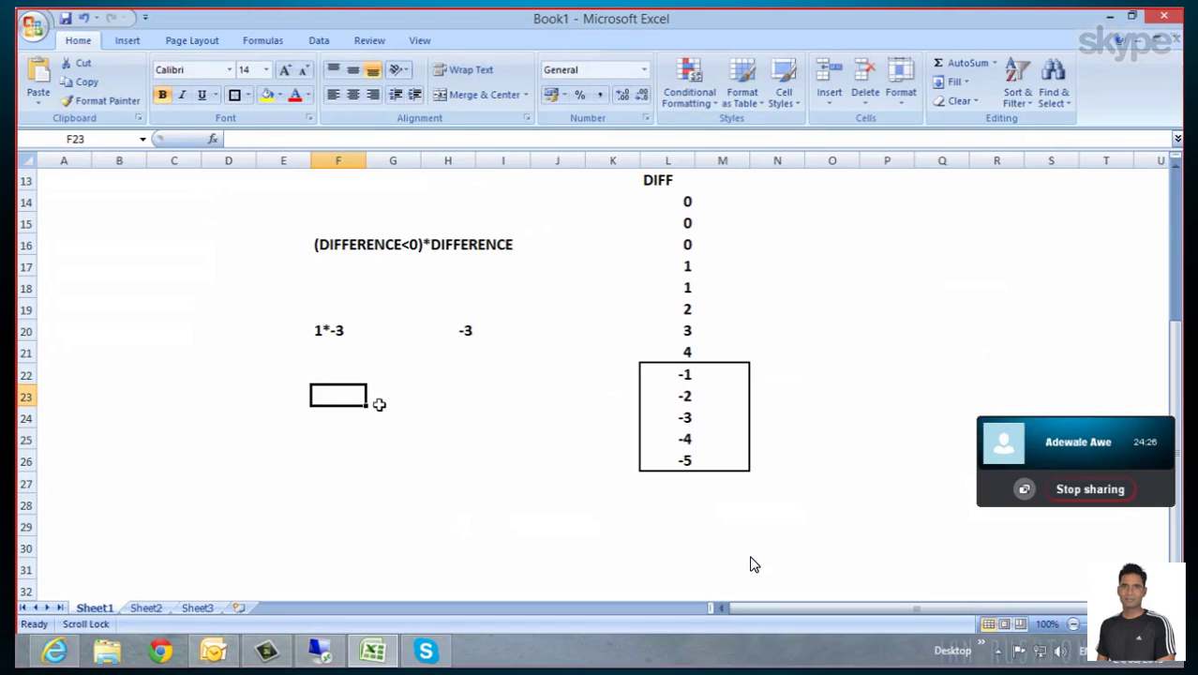
pyautogui.write('(DIFFERE')
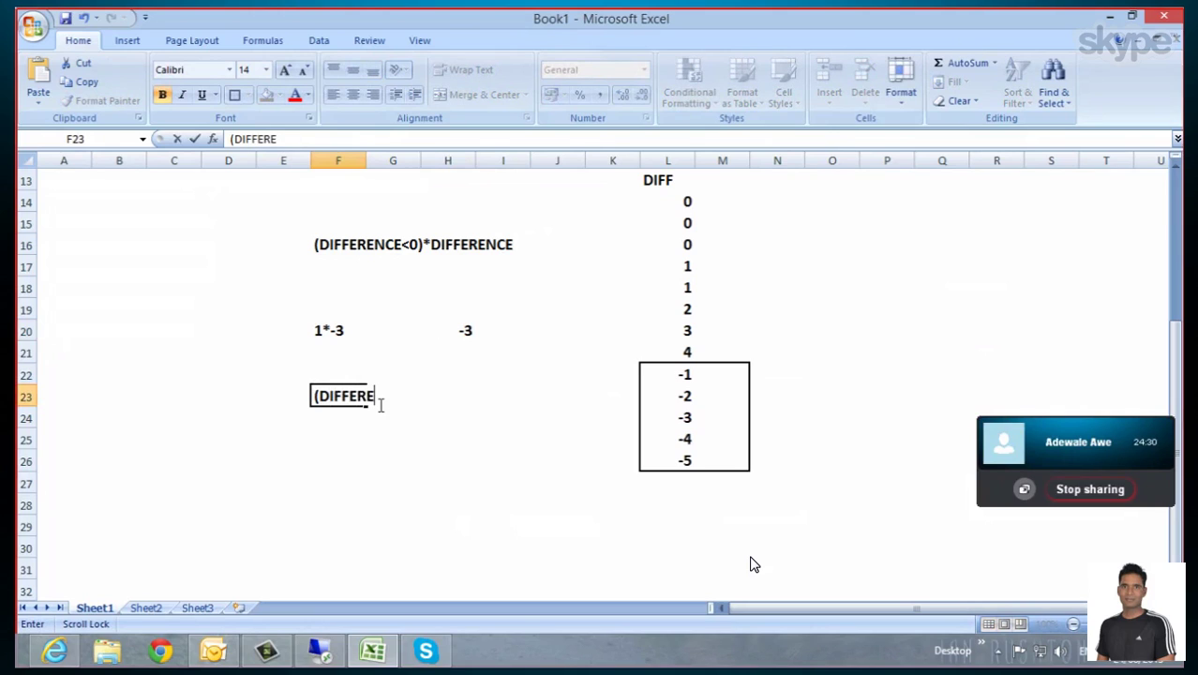
pyautogui.write('NCE>')
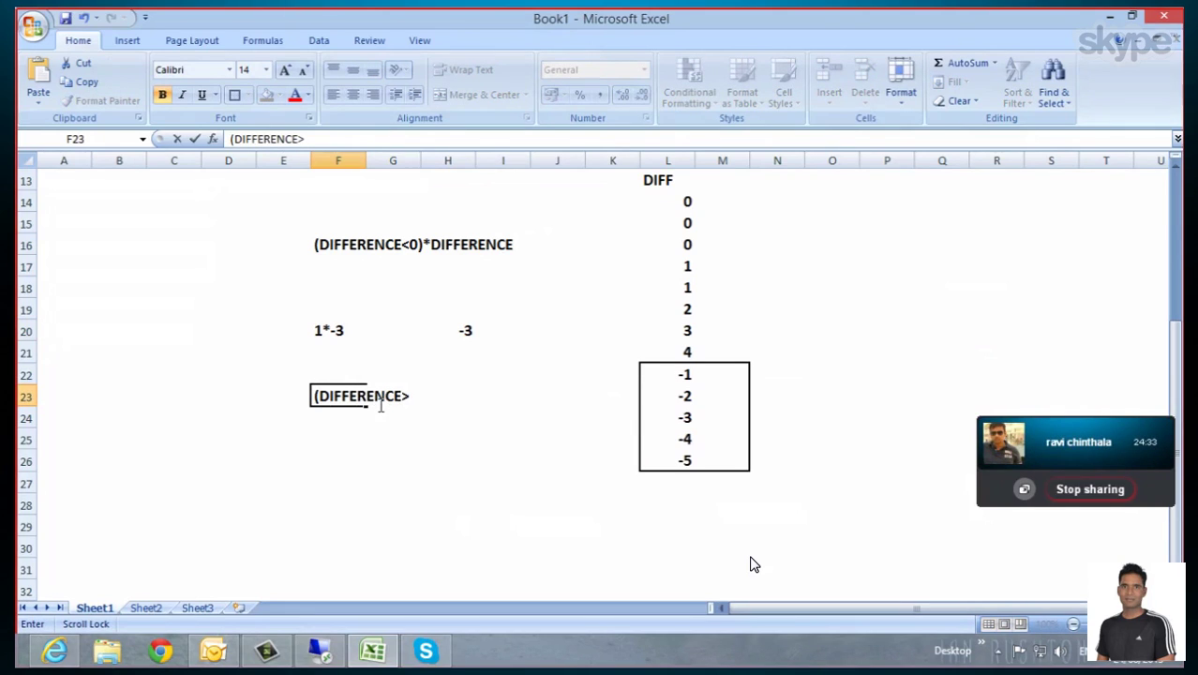
pyautogui.write('0)*')
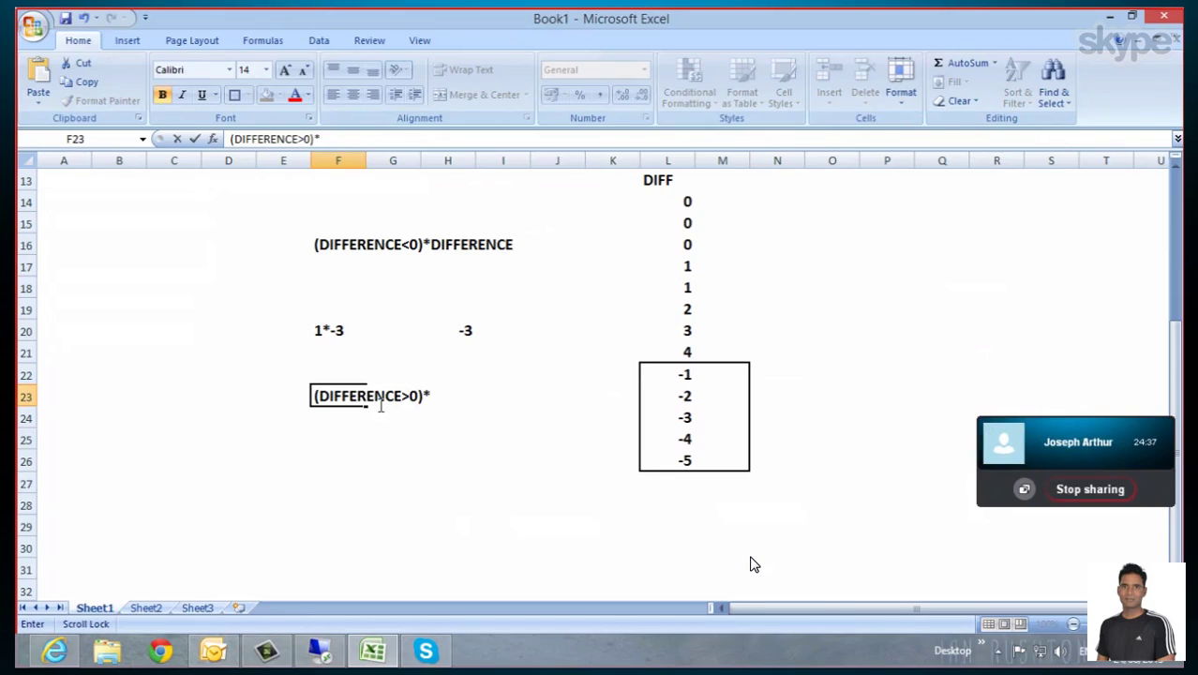
pyautogui.write('DIFFERENCE')
# Write the worked example 1*4 in cell F25 and its result 4 in cell H25
pyautogui.click(361, 440)
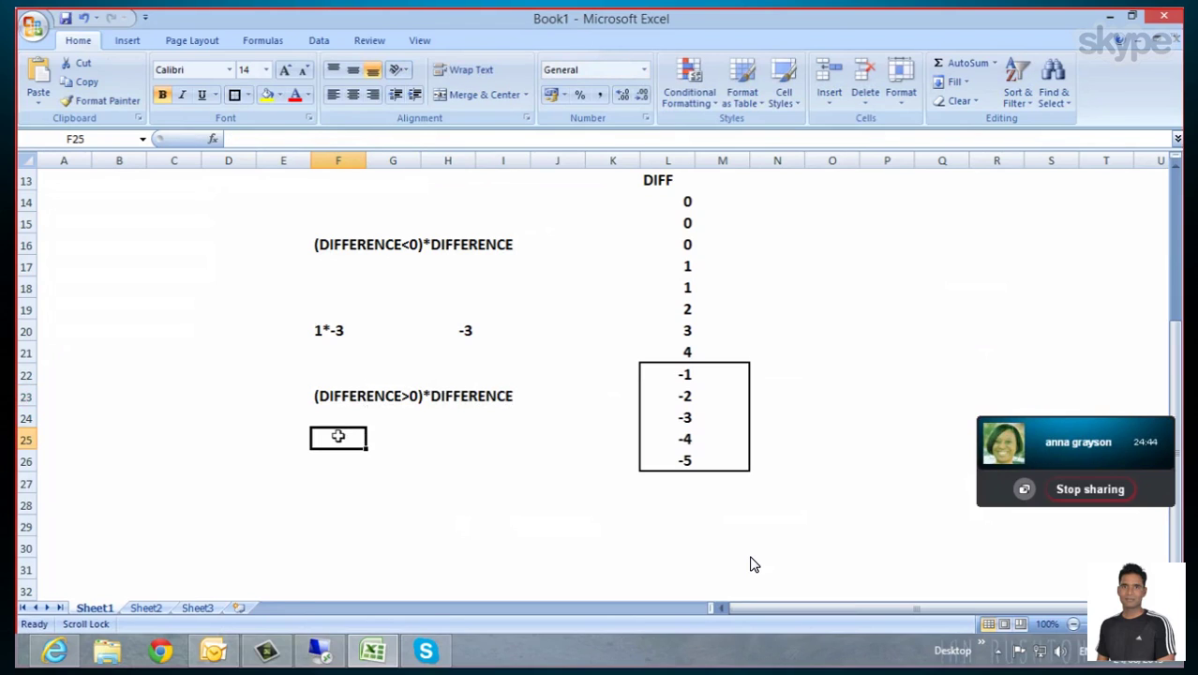
pyautogui.write('1')
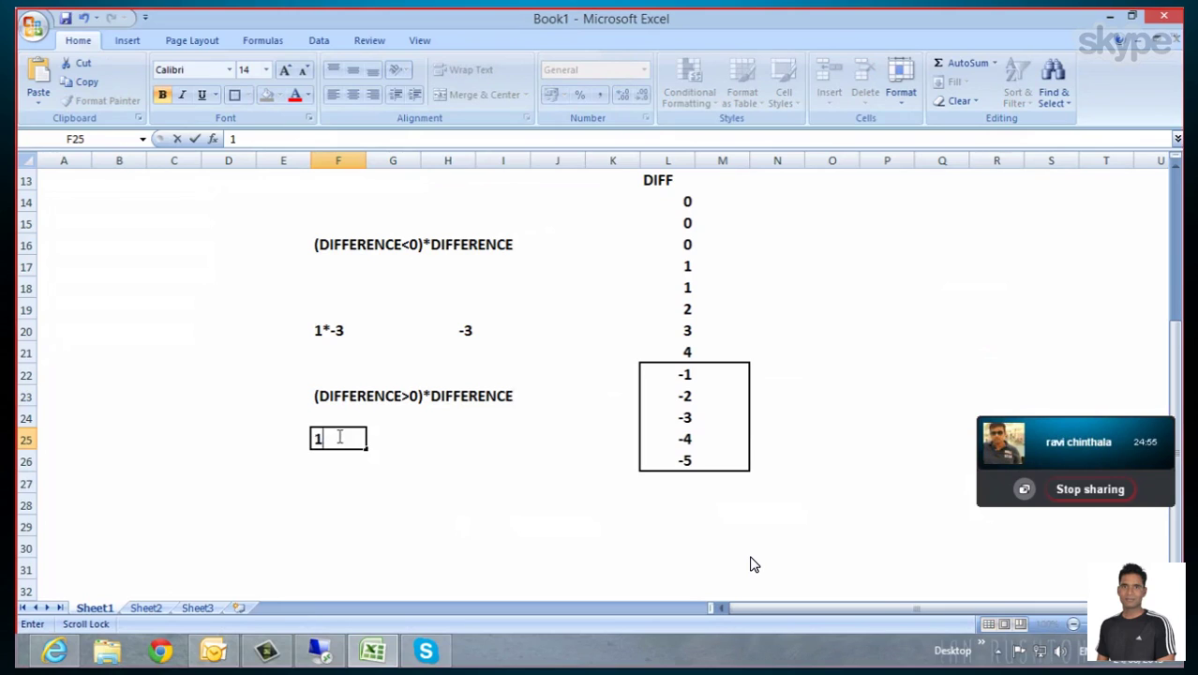
pyautogui.write('*')
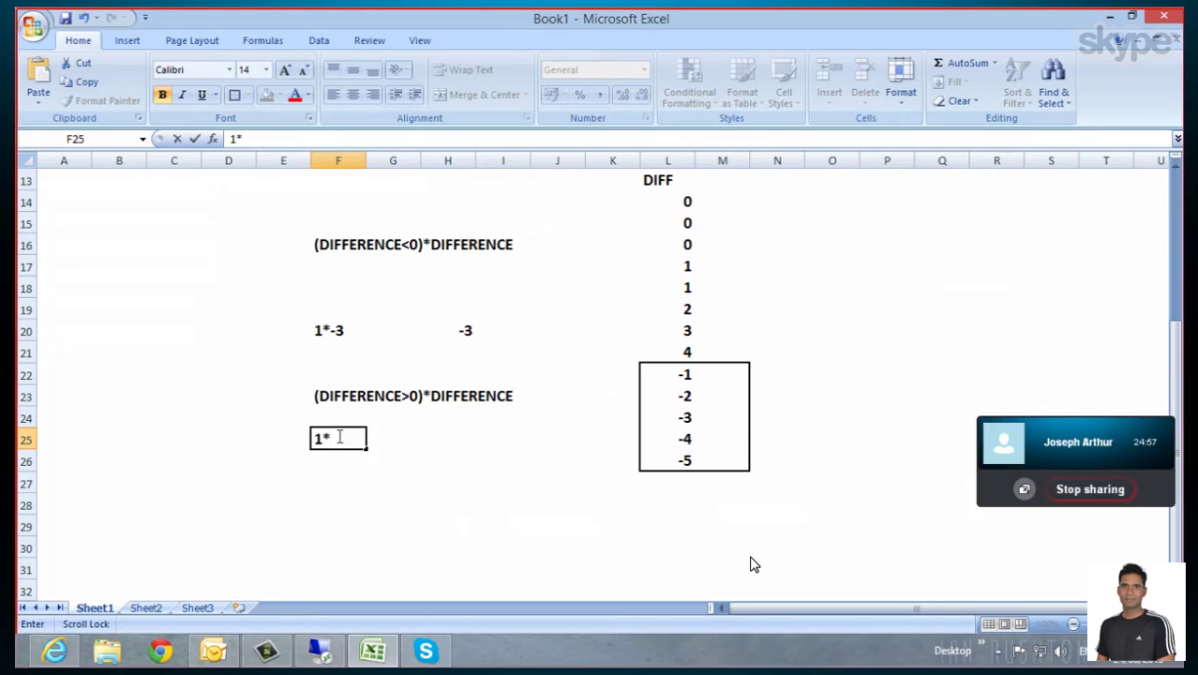
pyautogui.write('1')
pyautogui.press('BackSpace')
pyautogui.write('4')
pyautogui.click(422, 436)
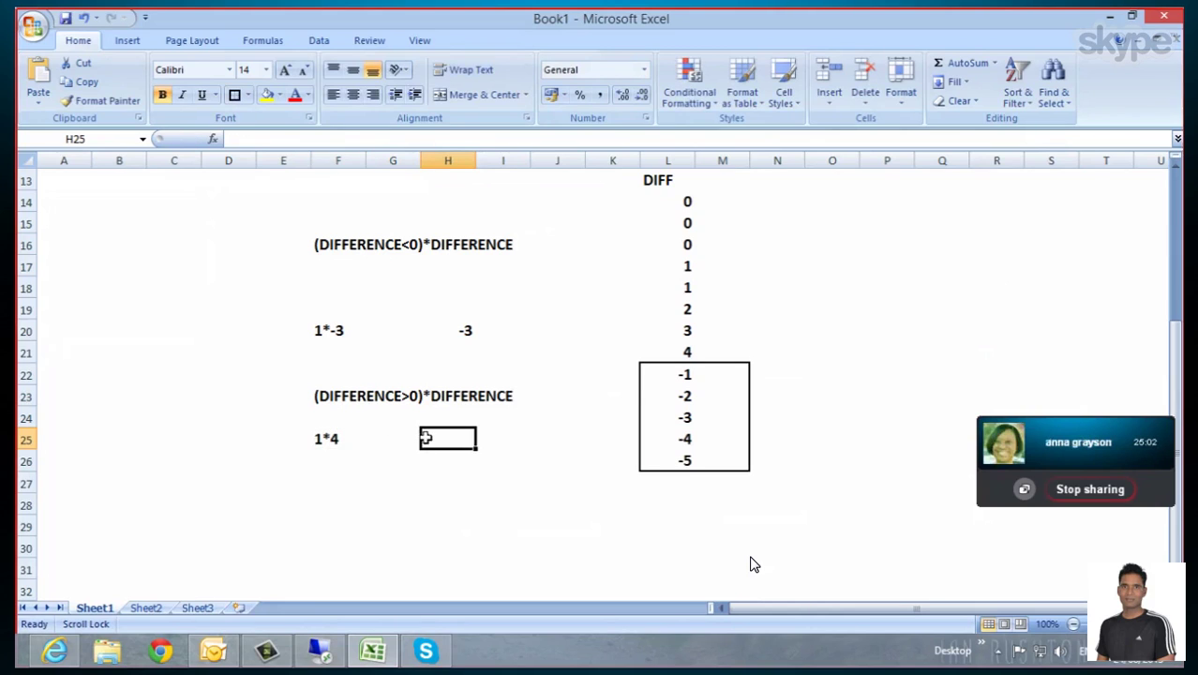
pyautogui.doubleClick(445, 437)
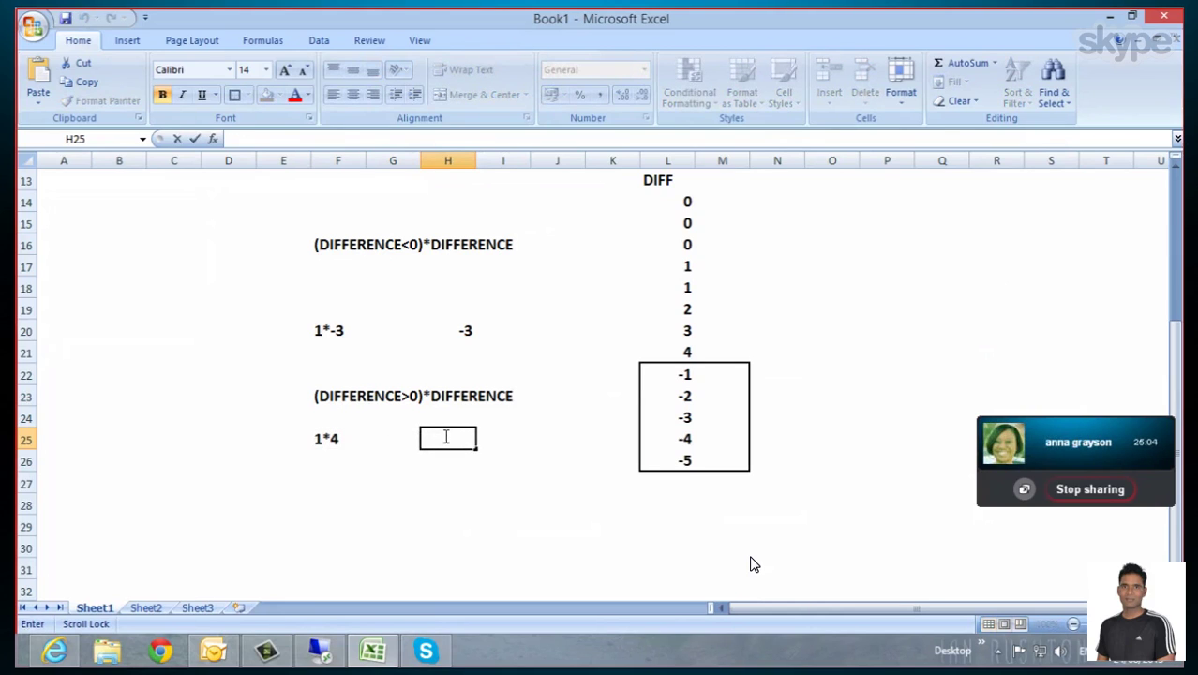
pyautogui.write('4')
pyautogui.click(377, 492)
pyautogui.click(333, 439)
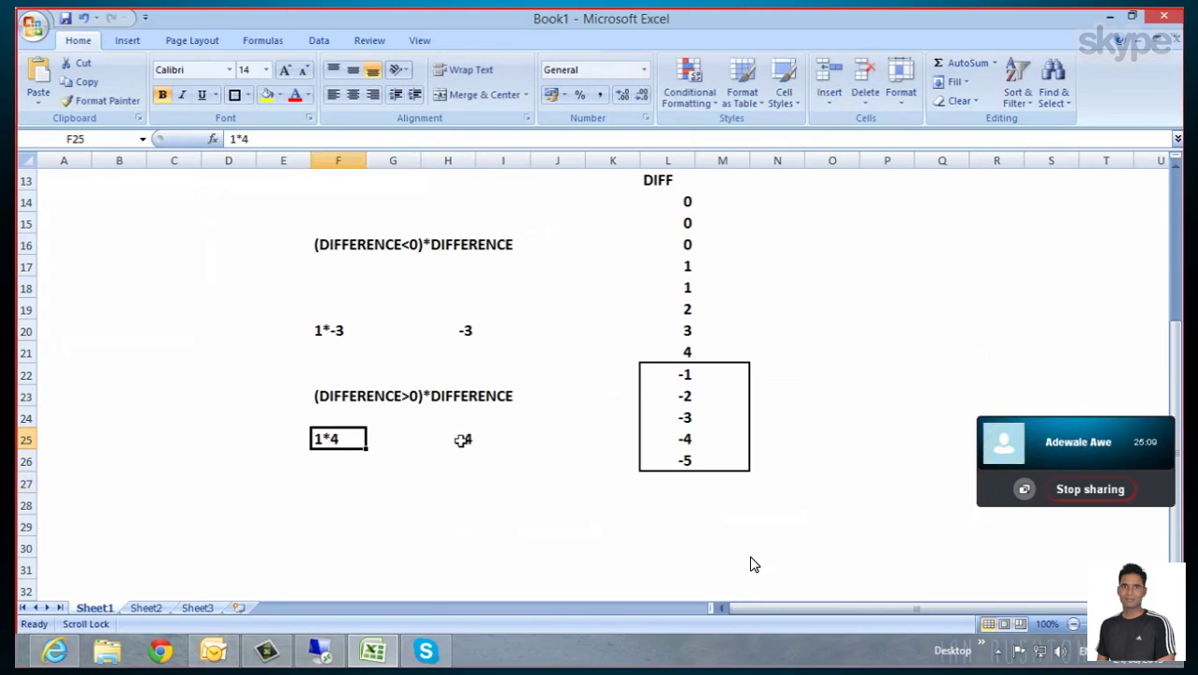
pyautogui.click(461, 440)
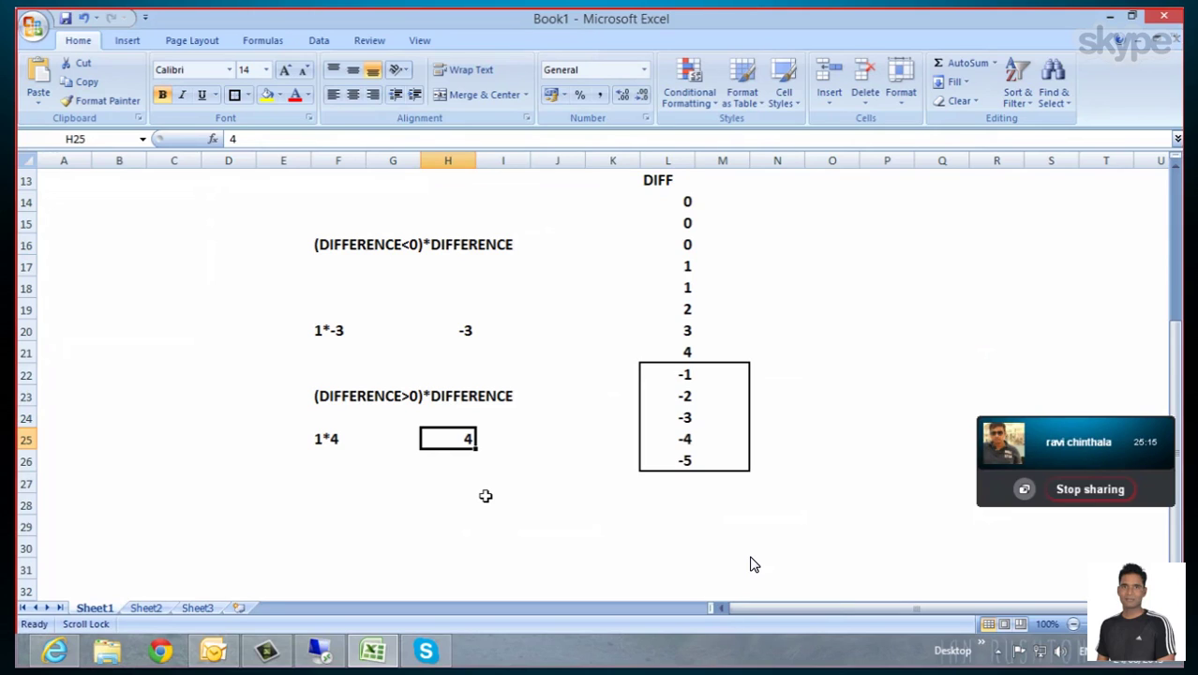
# Write the expression (DIFFERENCE = 0) in cell F28
pyautogui.scroll(-2, 447, 458)
pyautogui.scroll(1, 443, 458)
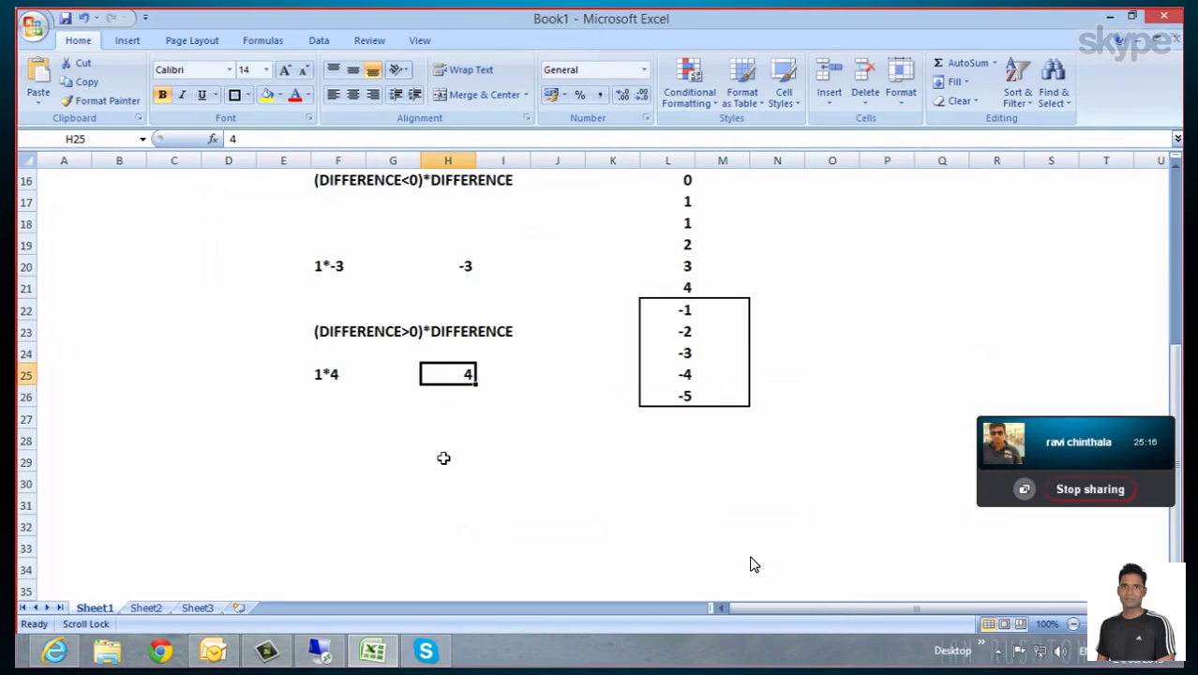
pyautogui.click(344, 437)
pyautogui.doubleClick(344, 439)
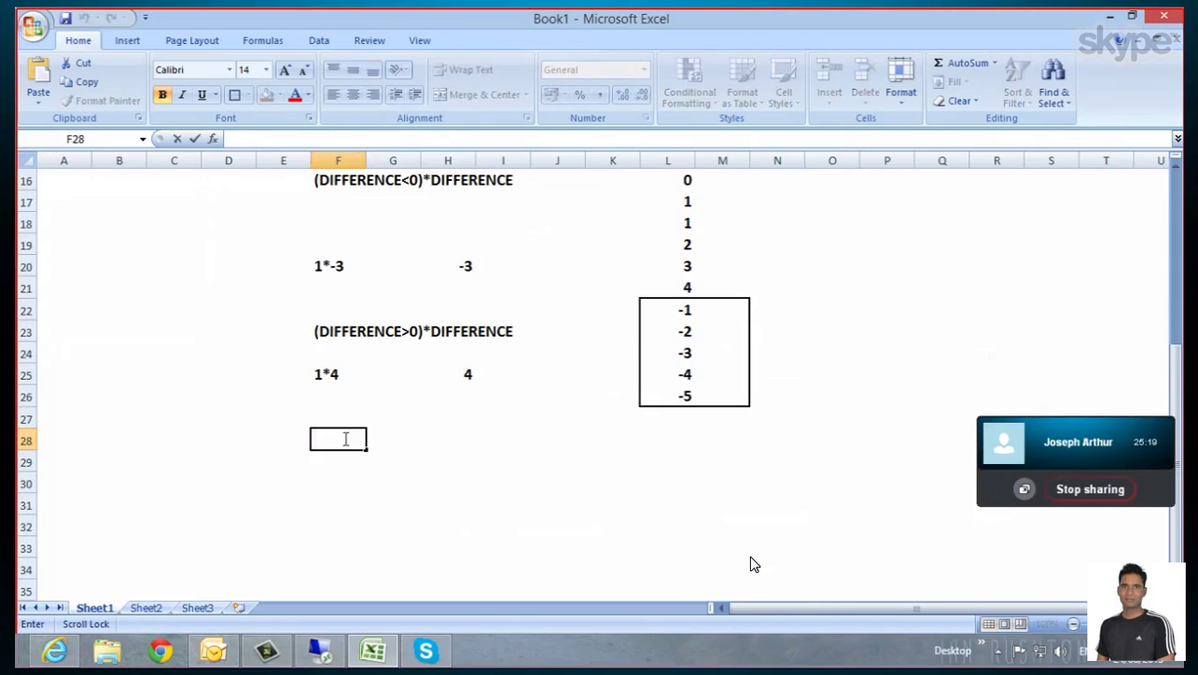
pyautogui.write('(DIFFERE')
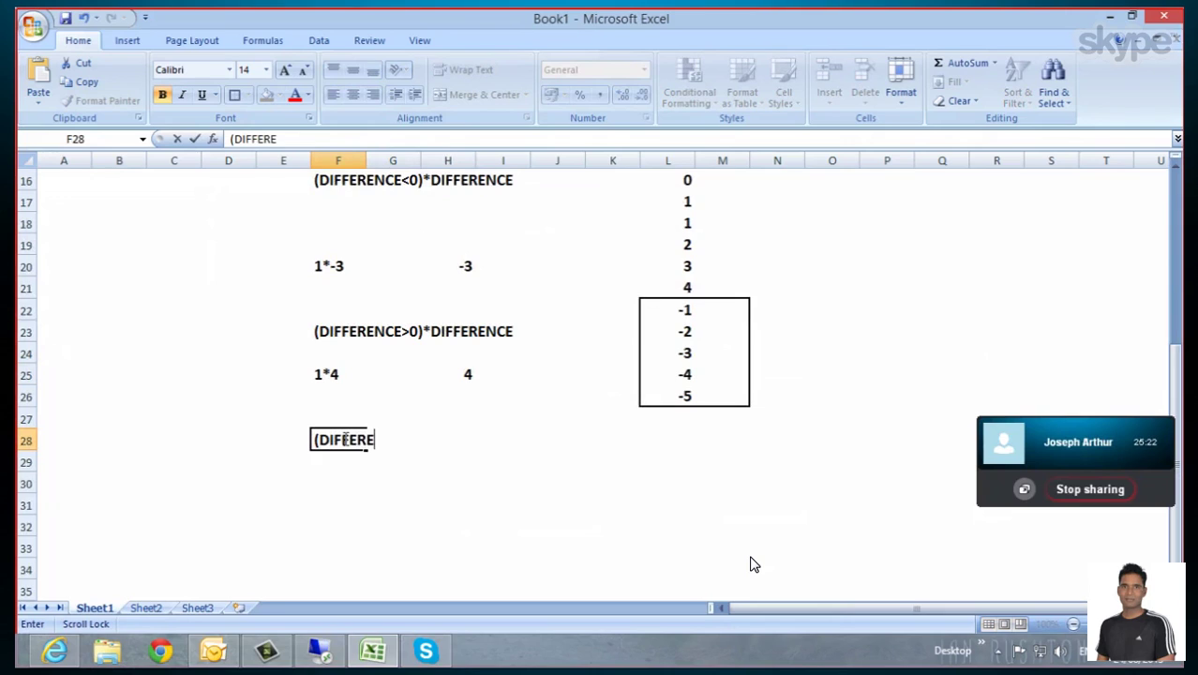
pyautogui.write('NCE')
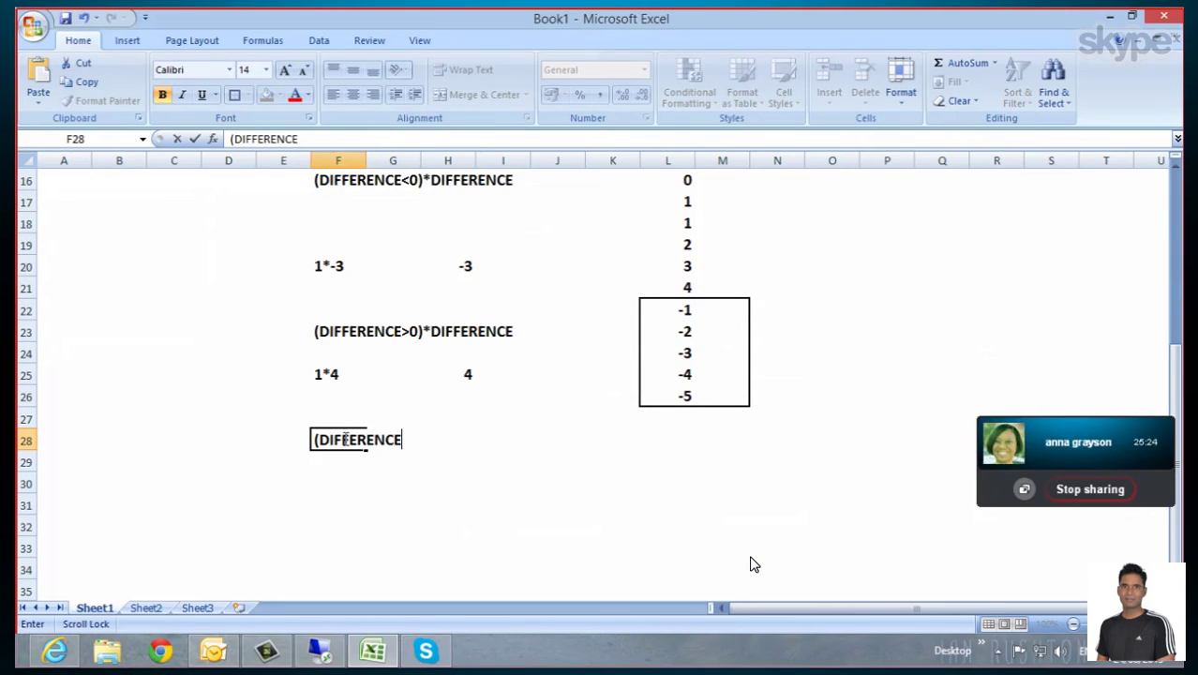
pyautogui.write(' = 0)')
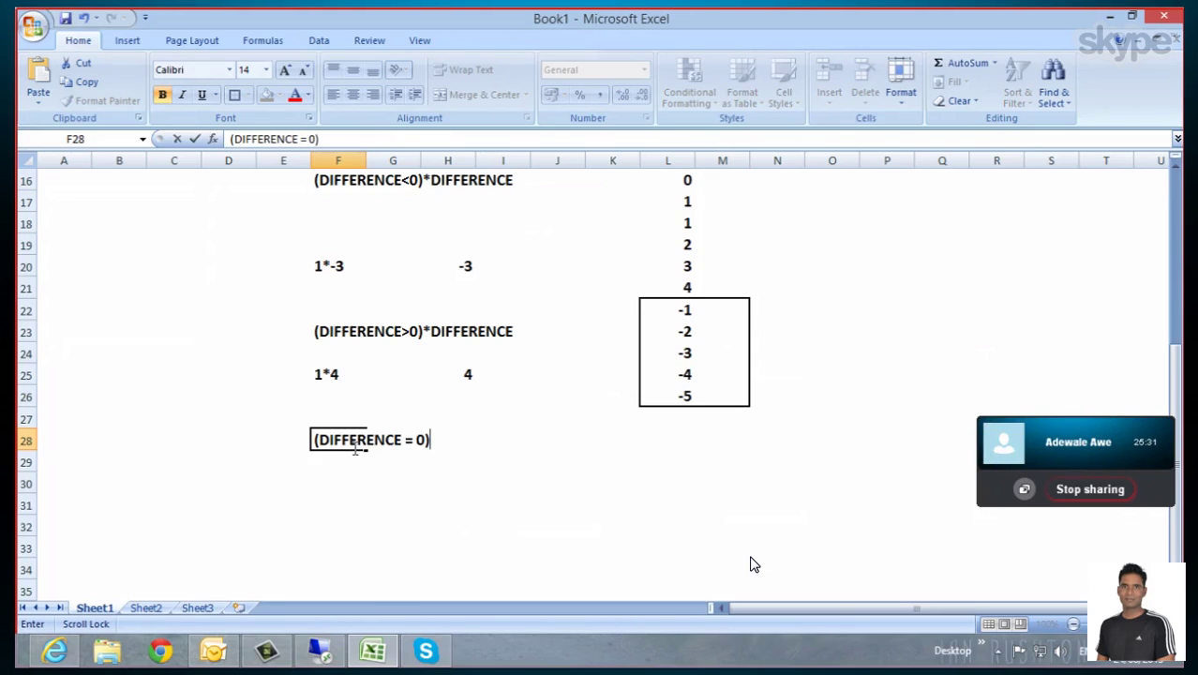
pyautogui.click(391, 480)
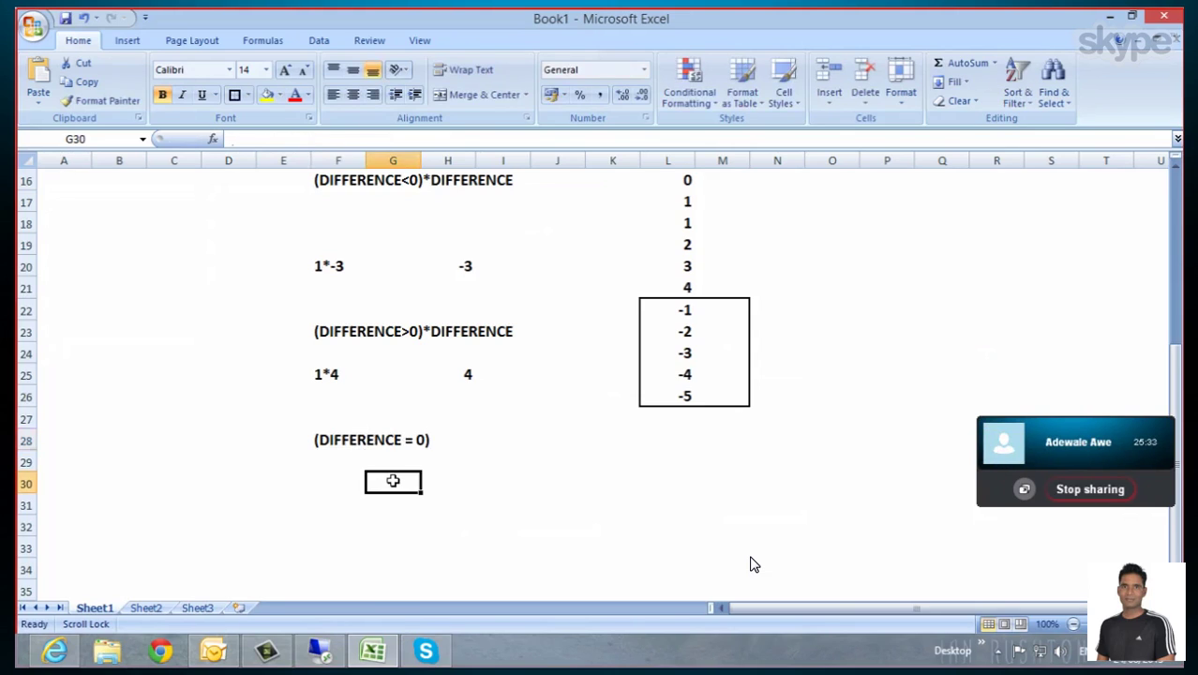
pyautogui.click(395, 460)
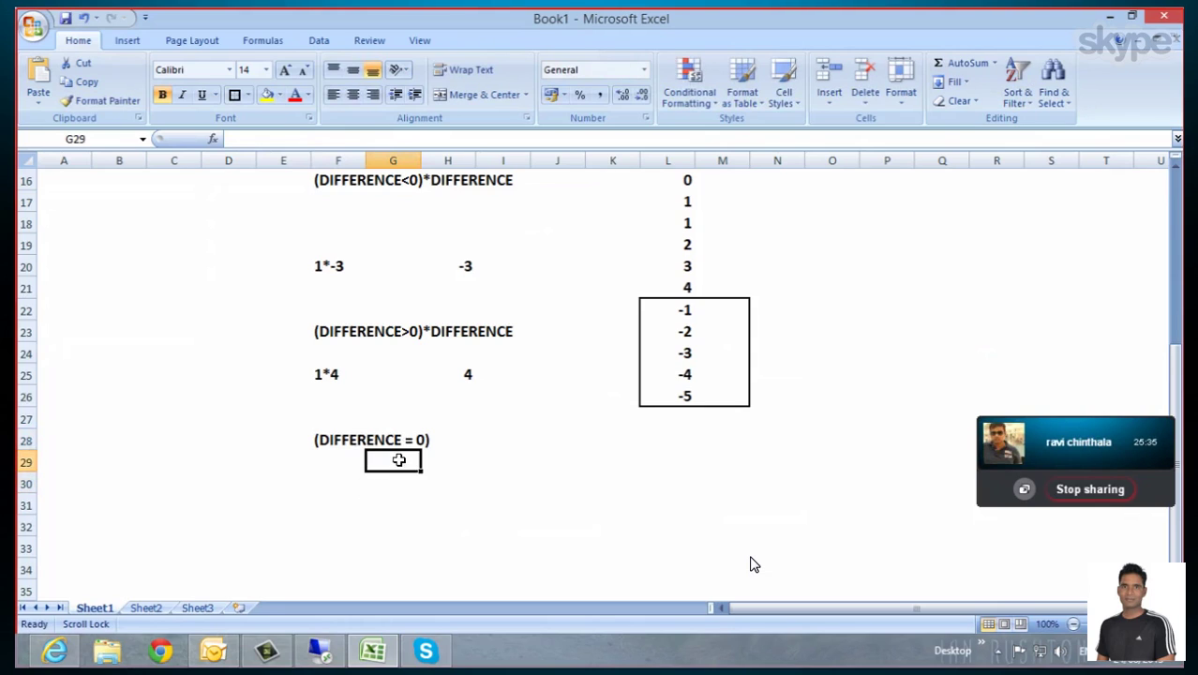
pyautogui.click(392, 441)
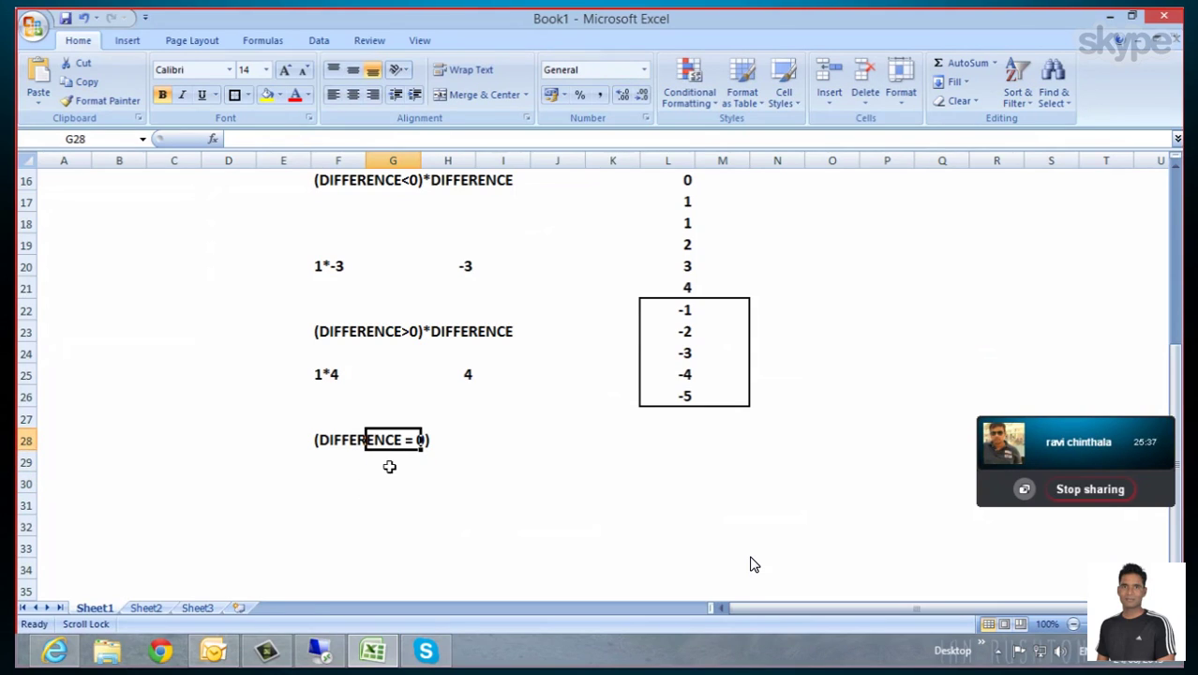
pyautogui.click(389, 469)
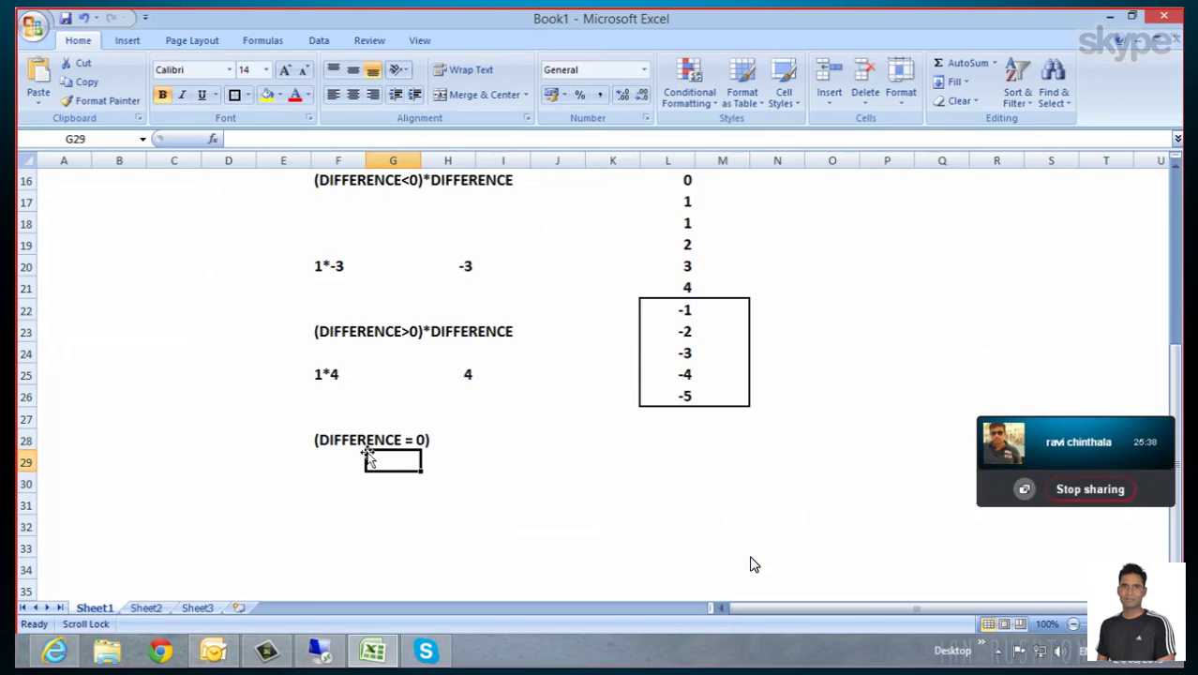
pyautogui.click(394, 441)
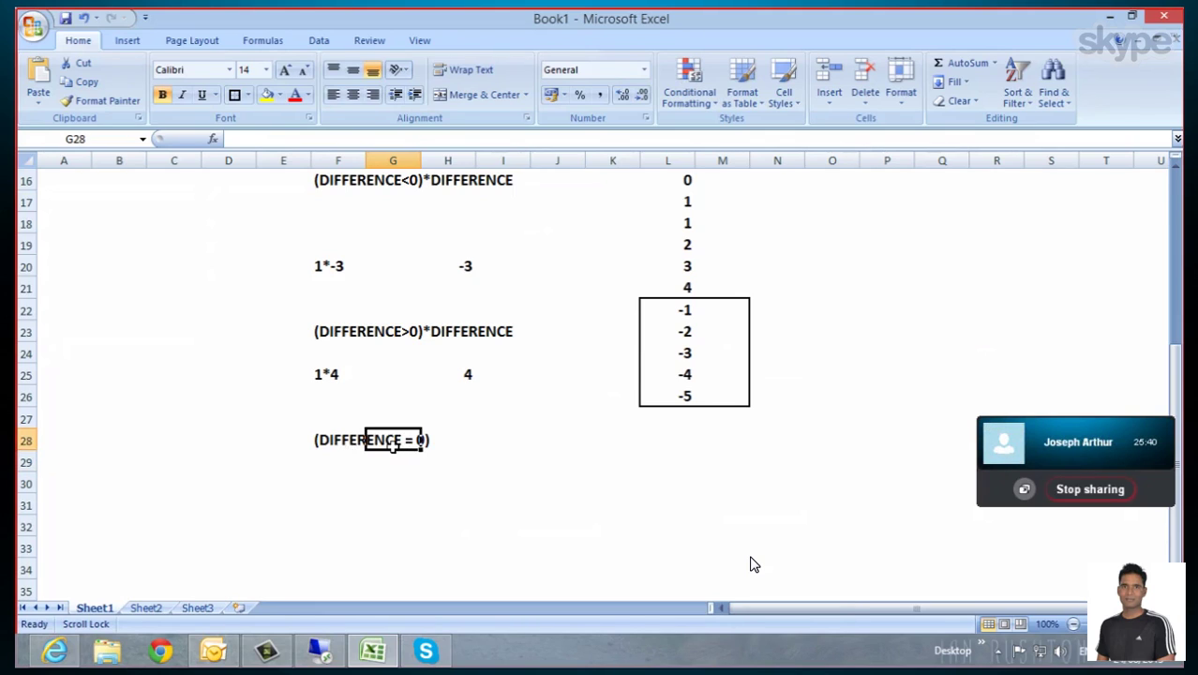
pyautogui.click(379, 459)
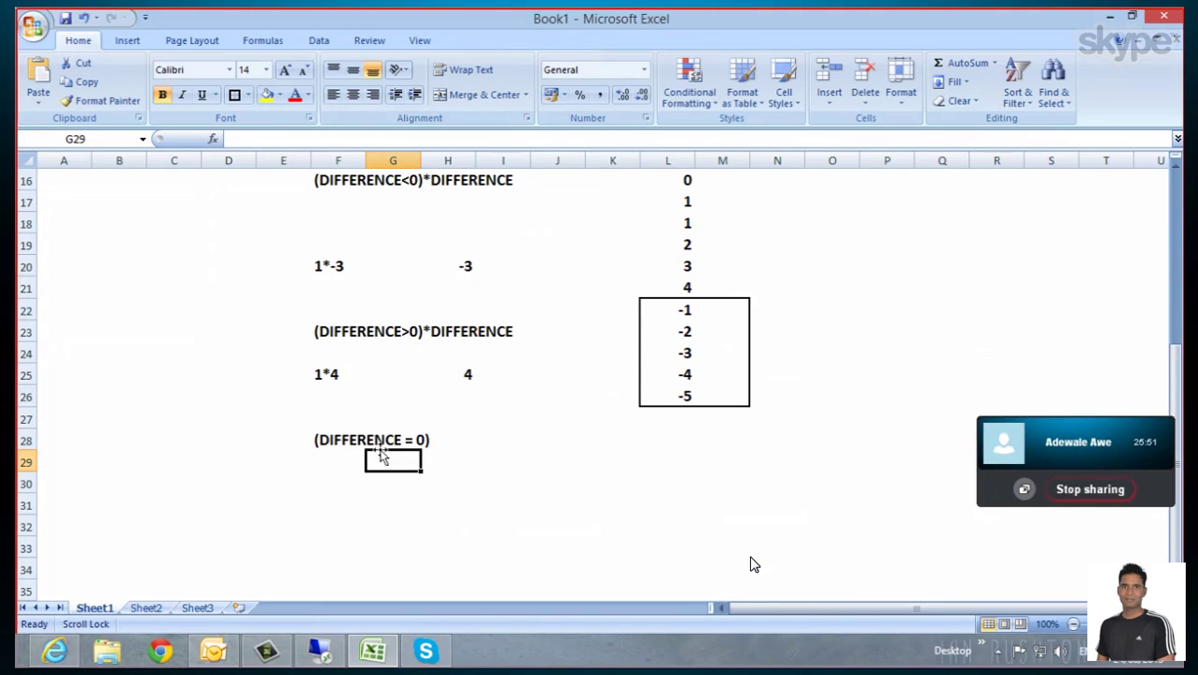
# Add the heading ON TIME DELIVERIES in cell F27, above the (DIFFERENCE = 0) expression
pyautogui.click(228, 433)
pyautogui.click(353, 417)
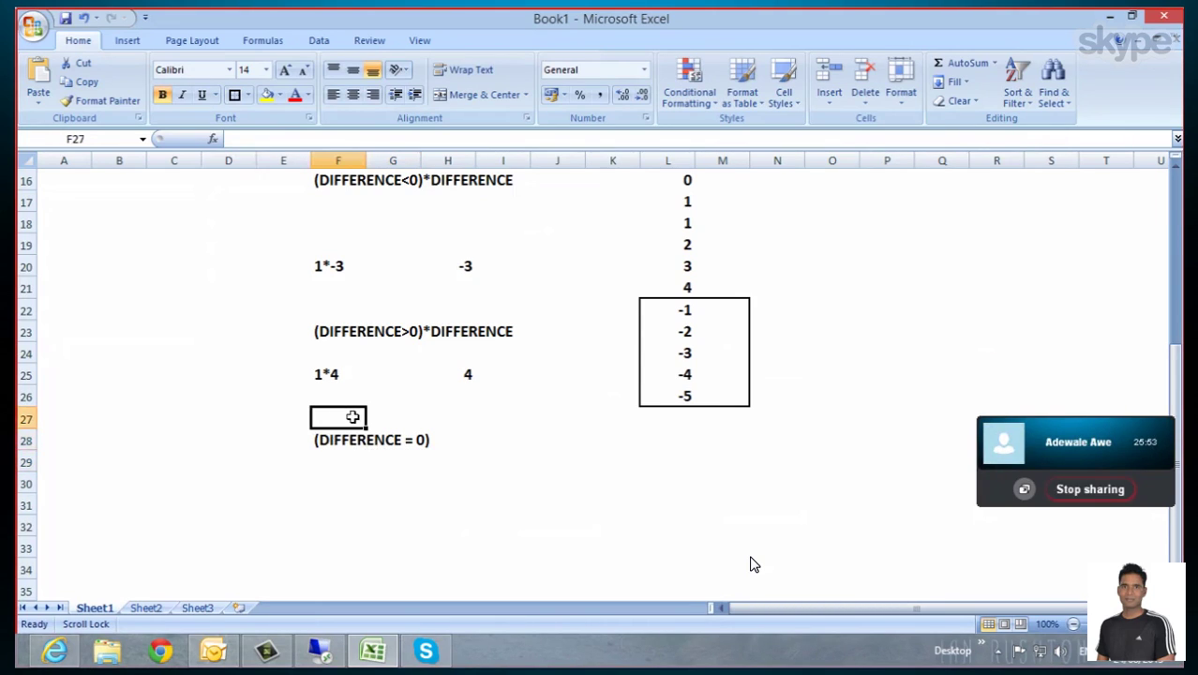
pyautogui.write('ON')
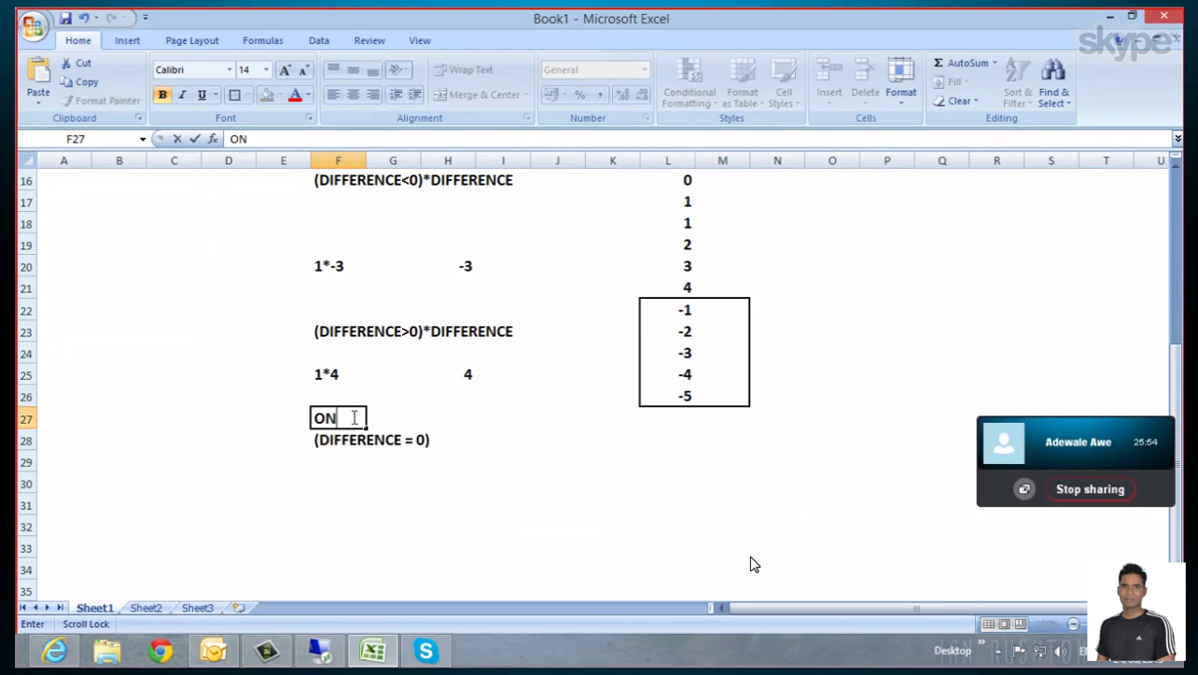
pyautogui.write(' TIME DELI')
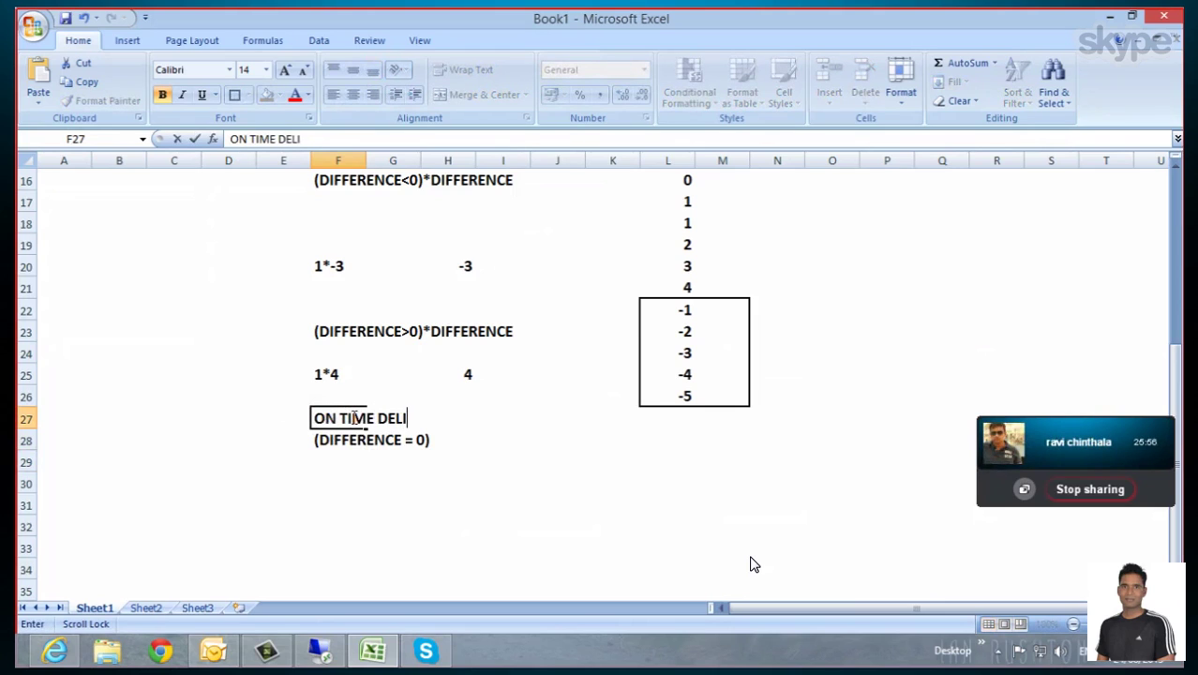
pyautogui.write('VERIES')
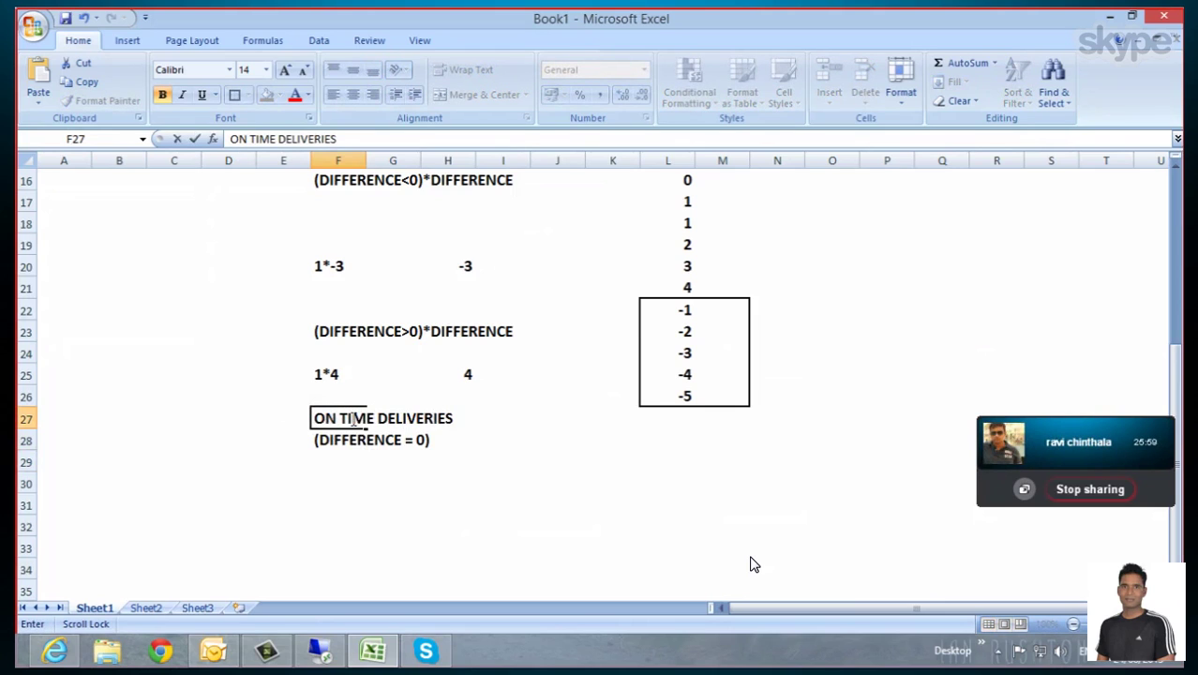
pyautogui.click(409, 487)
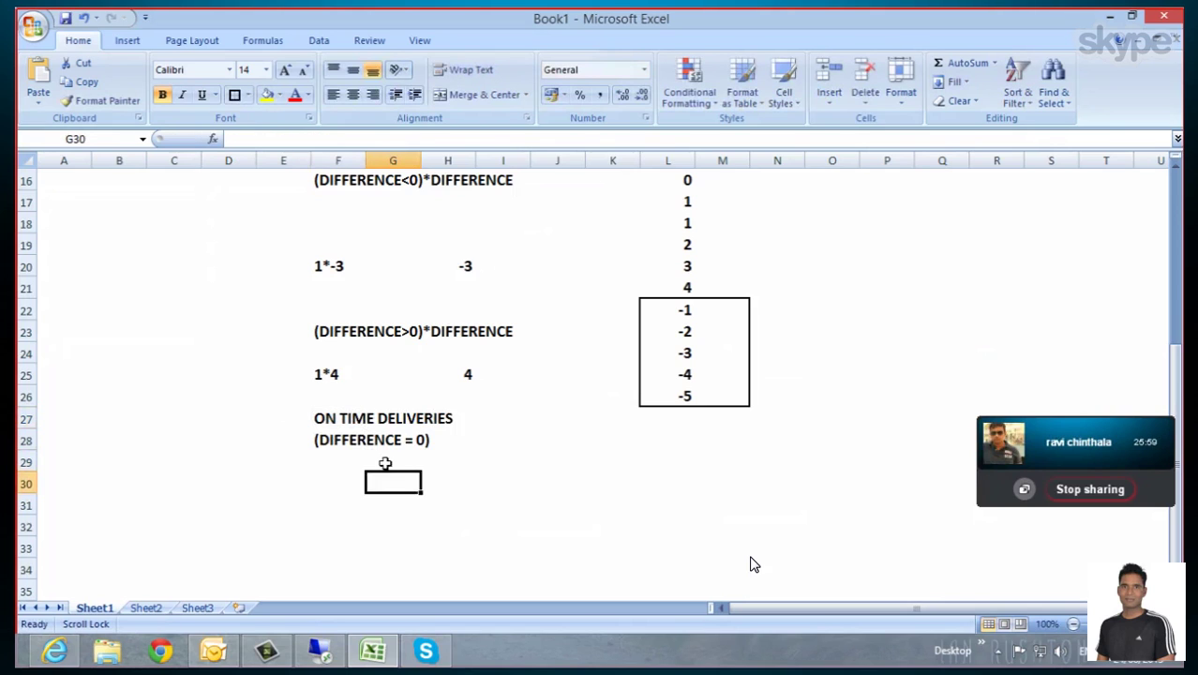
pyautogui.scroll(2, 664, 285)
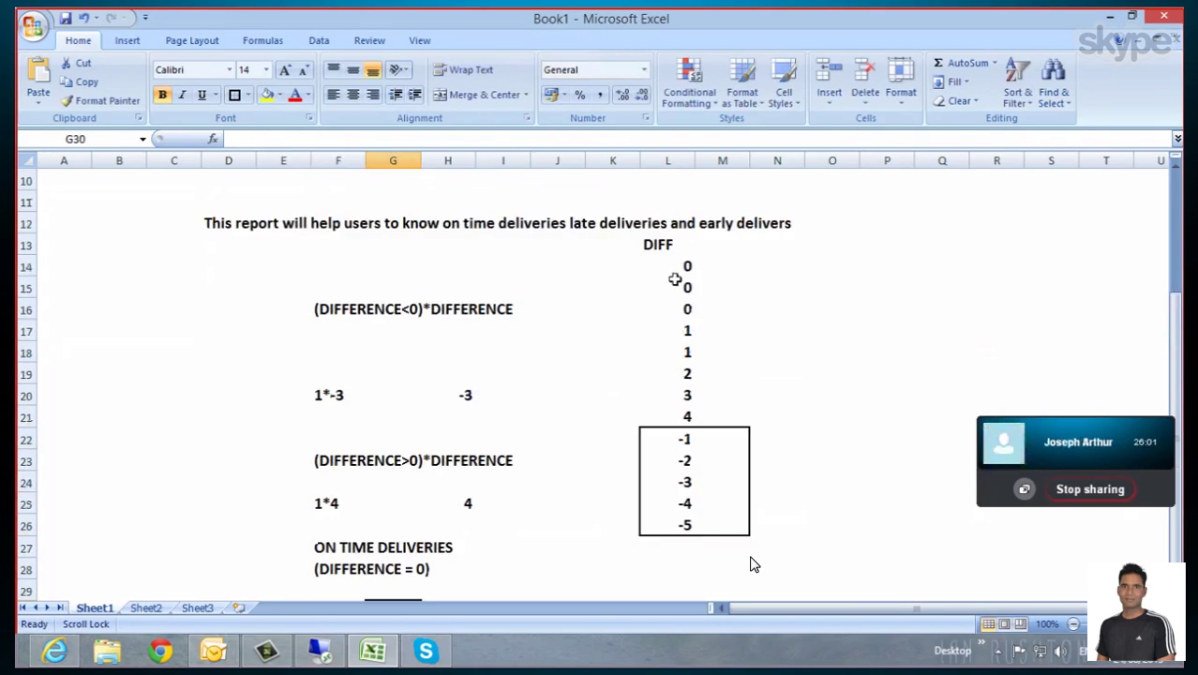
pyautogui.click(689, 266)
pyautogui.scroll(-3, 658, 353)
pyautogui.click(375, 418)
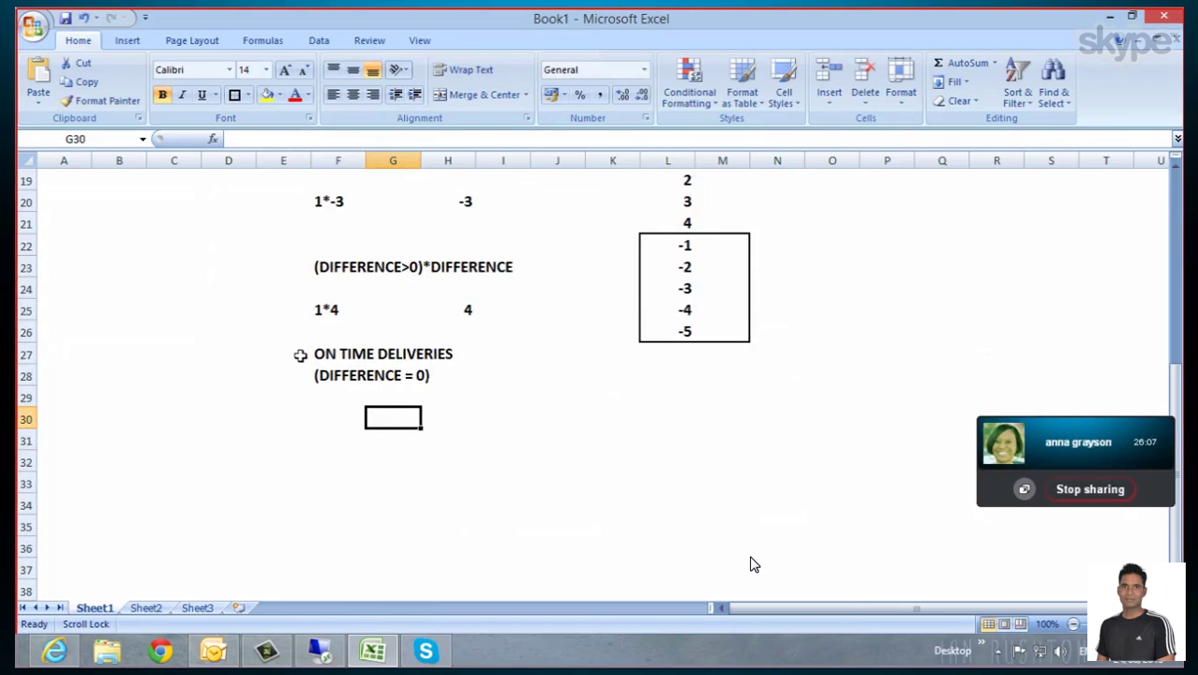
# Move the ON TIME DELIVERIES block from cells E27:H30 so that it starts at cell A27
pyautogui.moveTo(300, 353); pyautogui.dragTo(445, 412)
pyautogui.hotkey('ctrl', 'c')
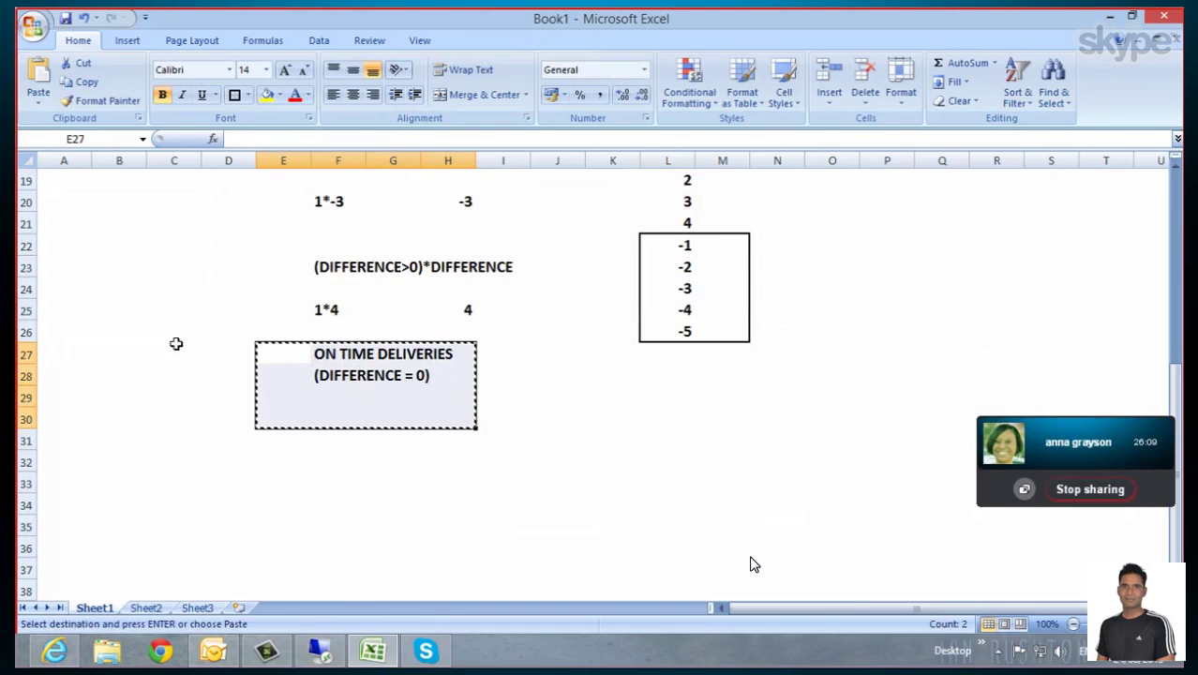
pyautogui.click(77, 345)
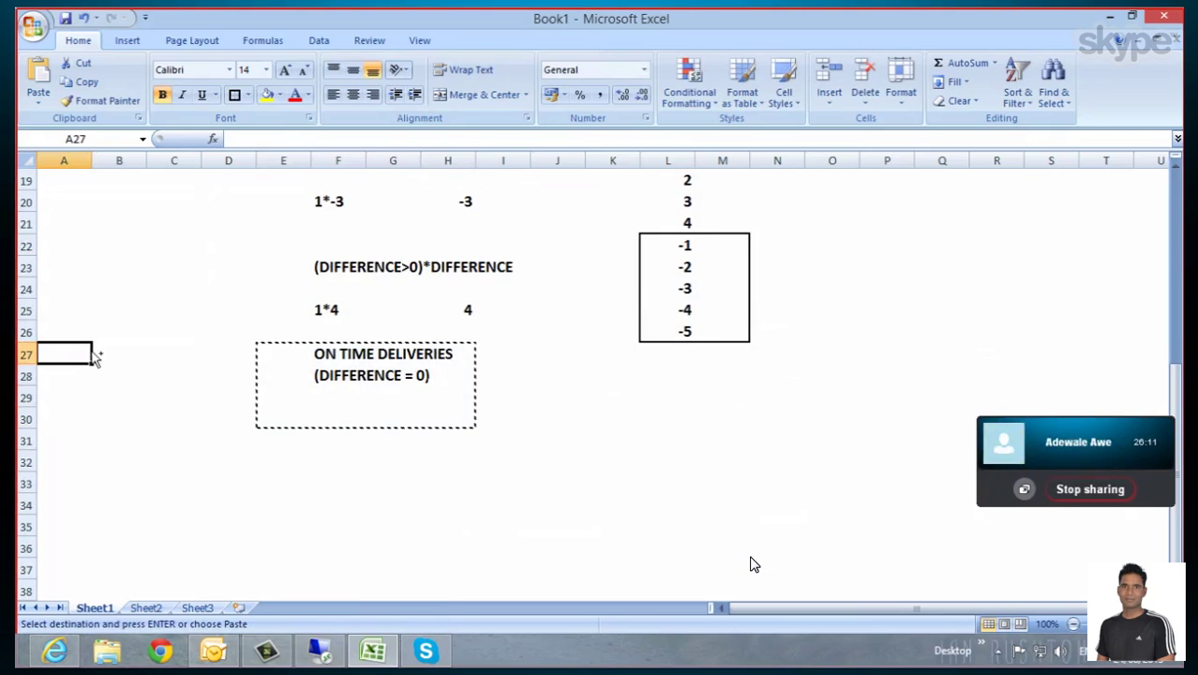
pyautogui.hotkey('ctrl', 'v')
pyautogui.click(332, 457)
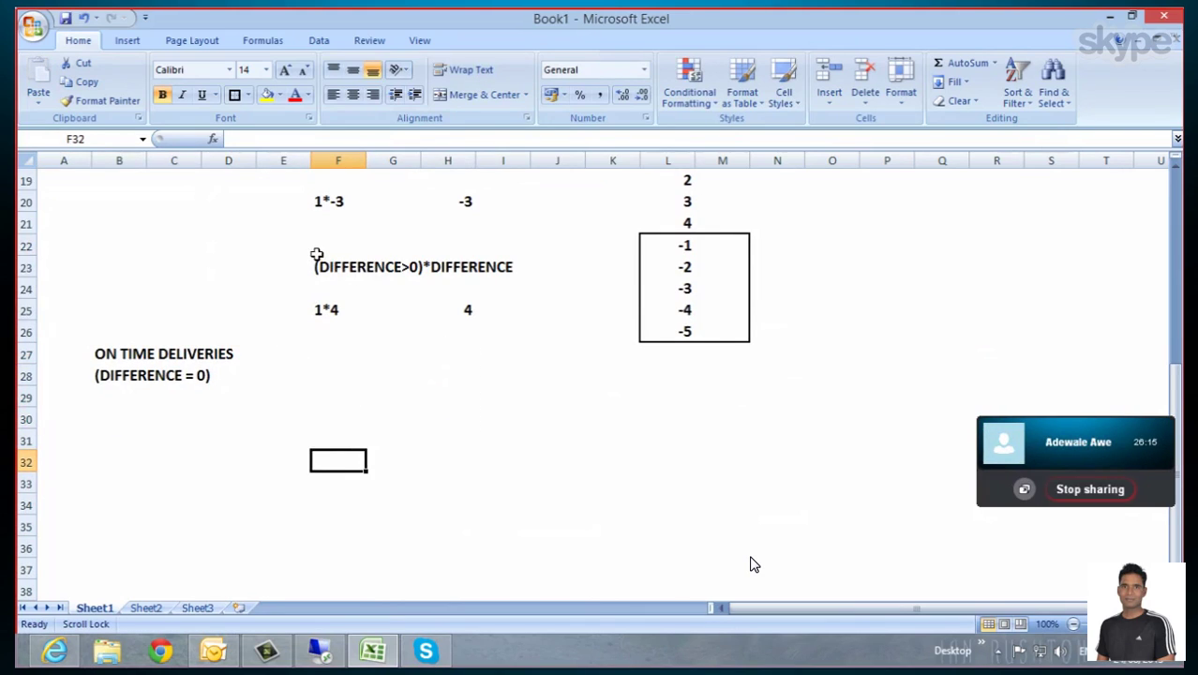
# Move the (DIFFERENCE>0)*DIFFERENCE block with its worked example from cells F22:I26 so that it starts at cell E27
pyautogui.moveTo(316, 249); pyautogui.dragTo(499, 328)
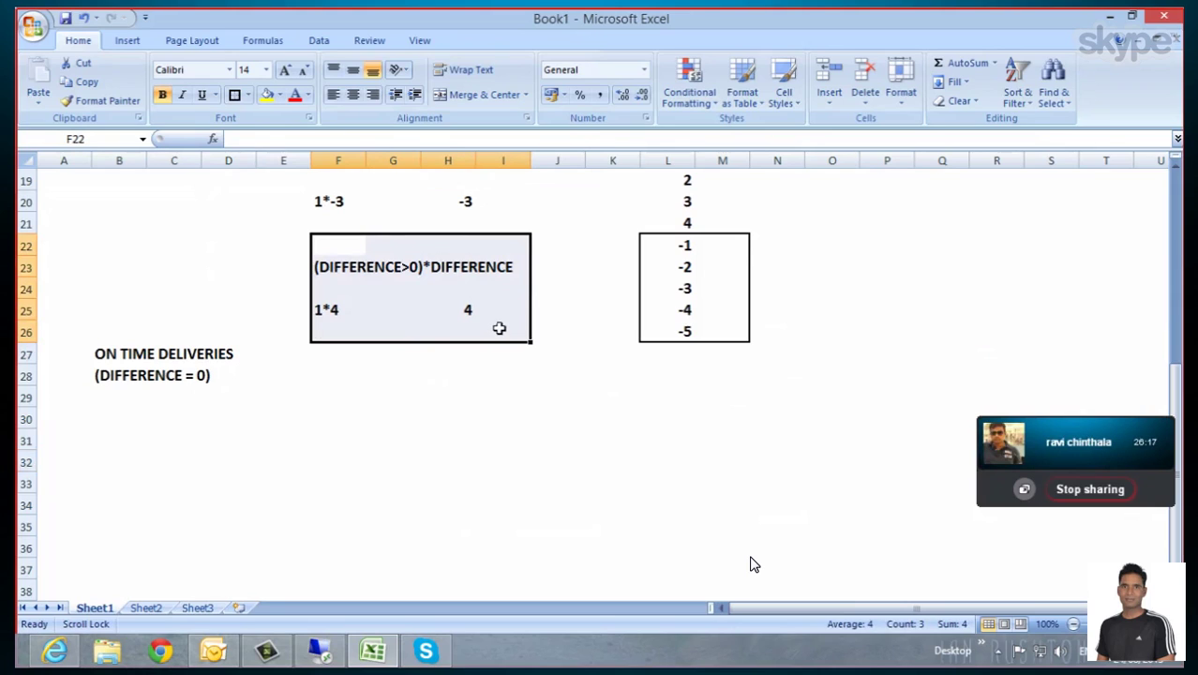
pyautogui.hotkey('ctrl', 'c')
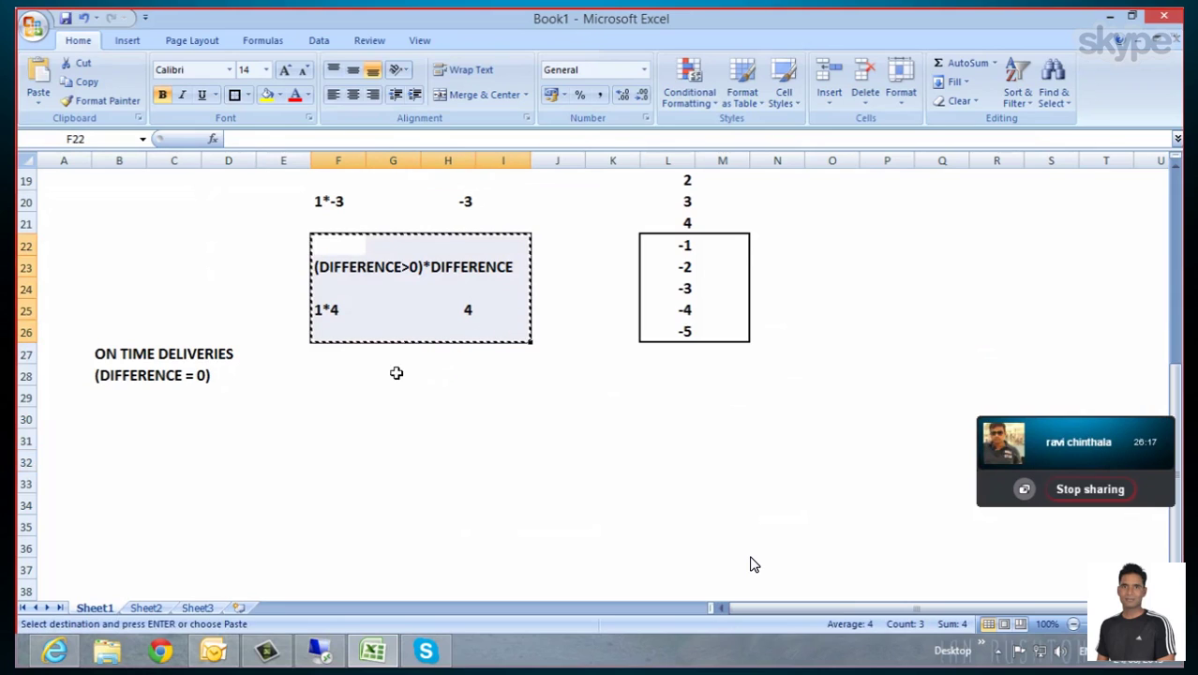
pyautogui.click(292, 356)
pyautogui.hotkey('ctrl', 'v')
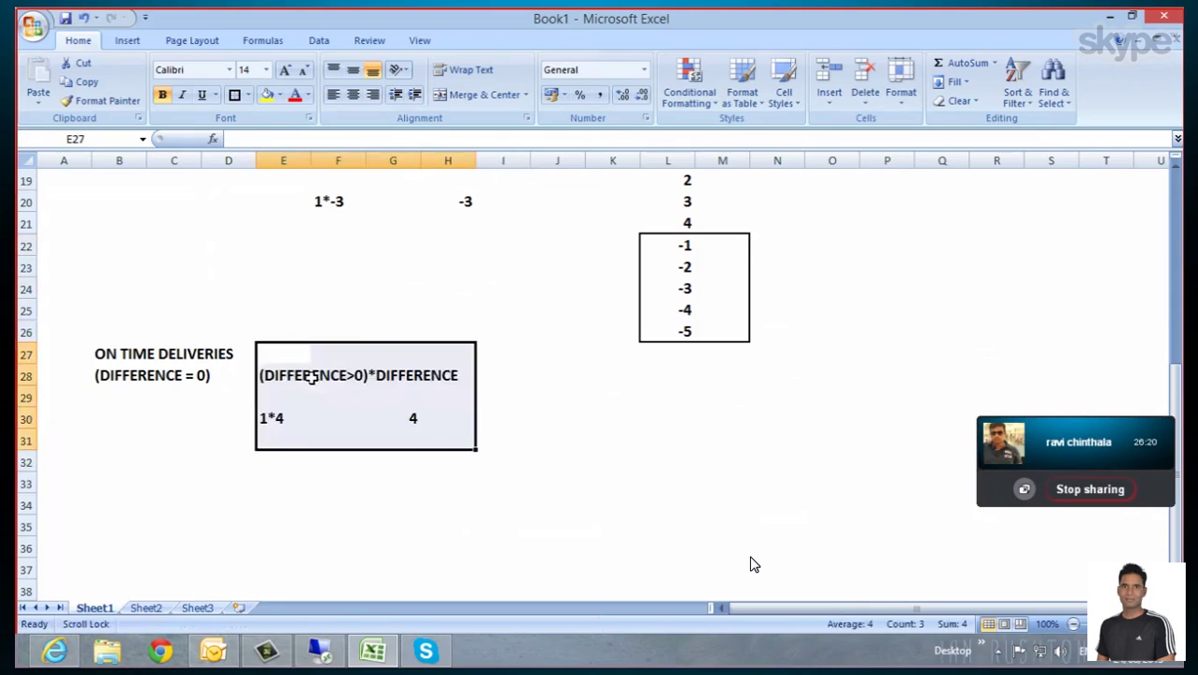
# Add the heading LATE DELIVERIES in cell E27, above the (DIFFERENCE>0)*DIFFERENCE expression
pyautogui.click(302, 357)
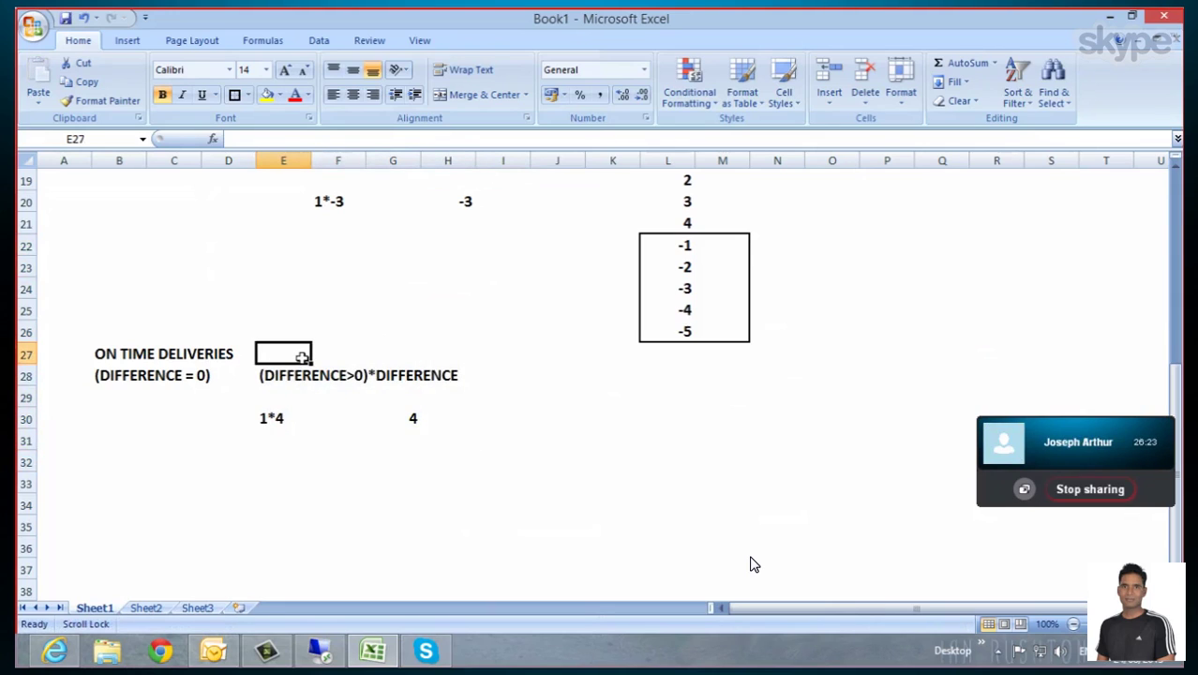
pyautogui.doubleClick(301, 357)
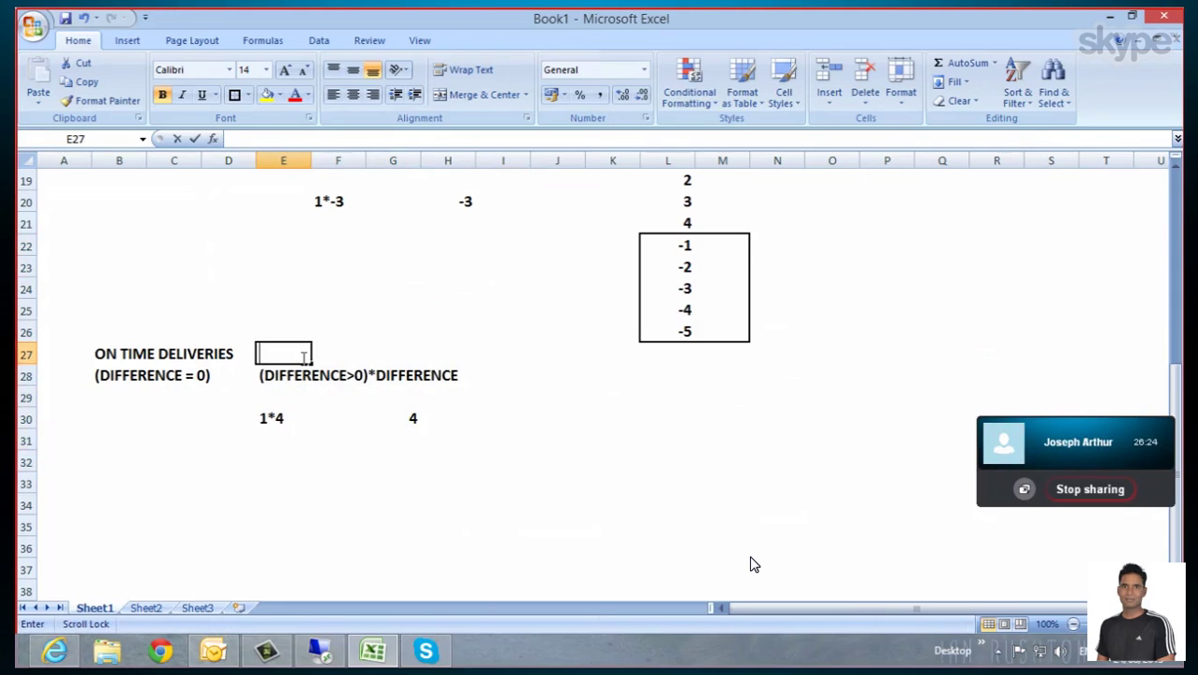
pyautogui.write('LATE')
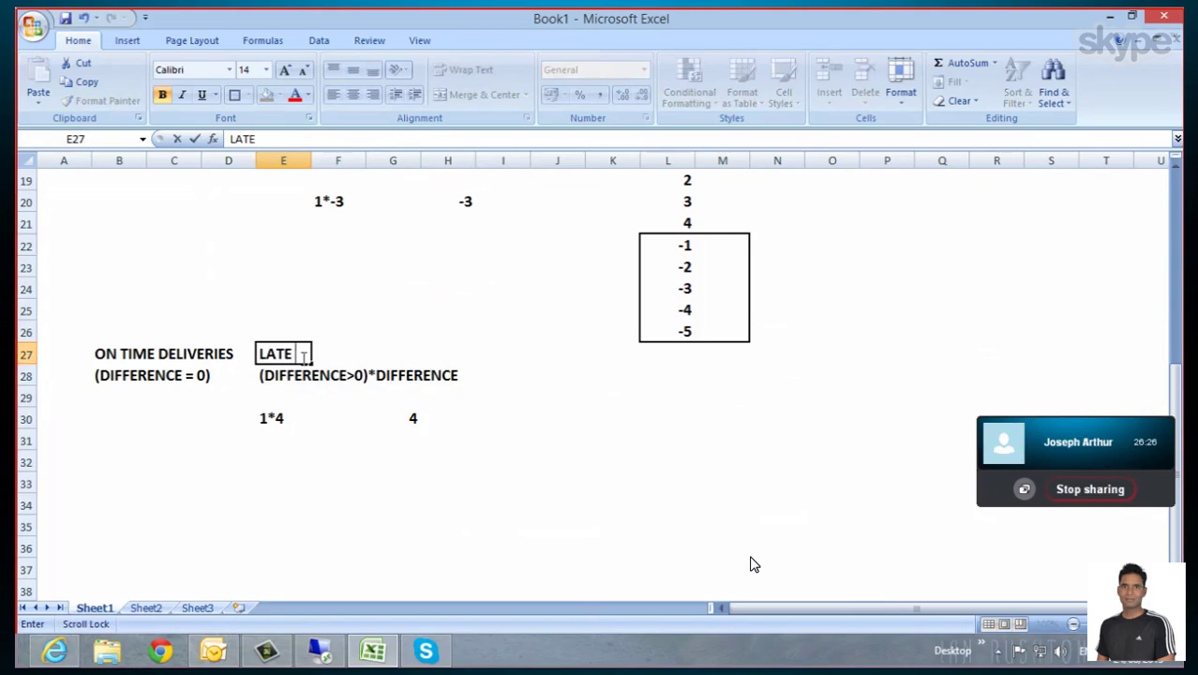
pyautogui.write(' DELIVERIES')
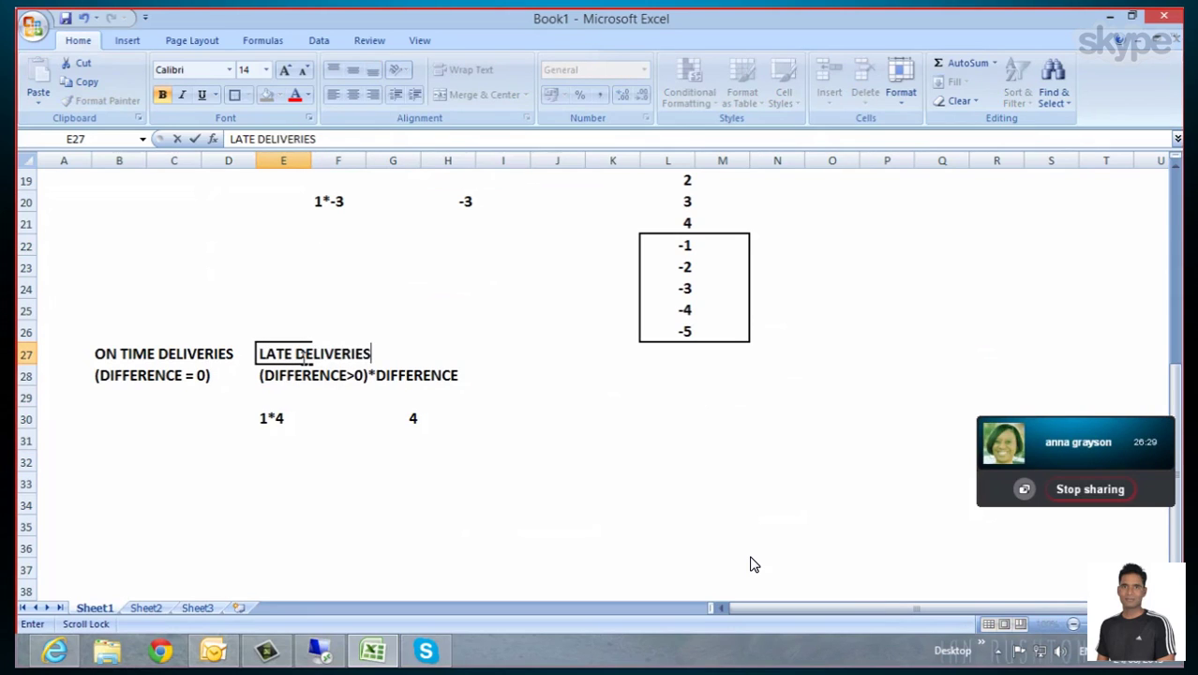
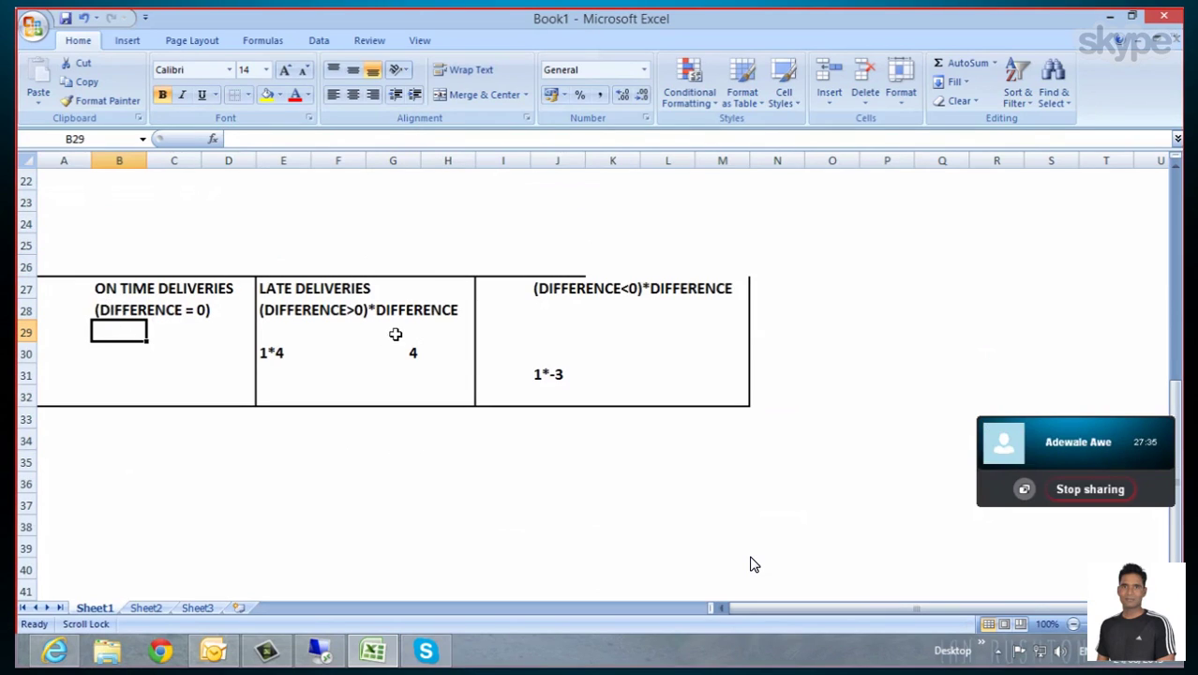
# Enter the example result 1 in cell B29, under the (DIFFERENCE = 0) expression
pyautogui.write('1')
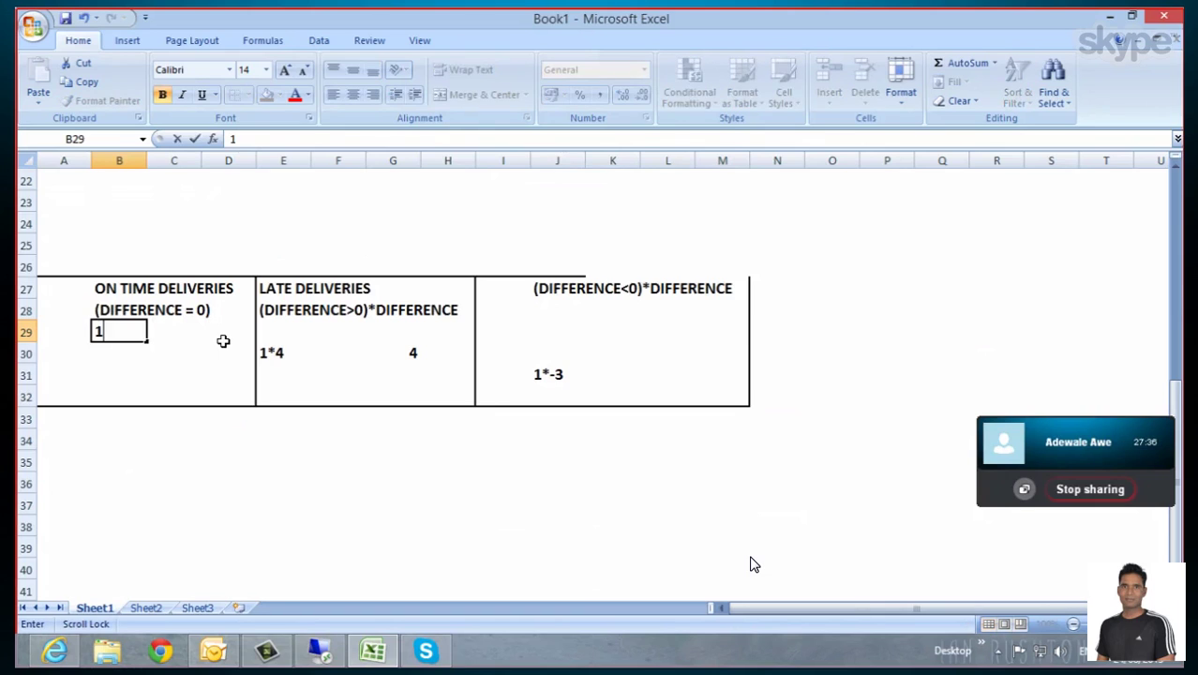
pyautogui.click(115, 363)
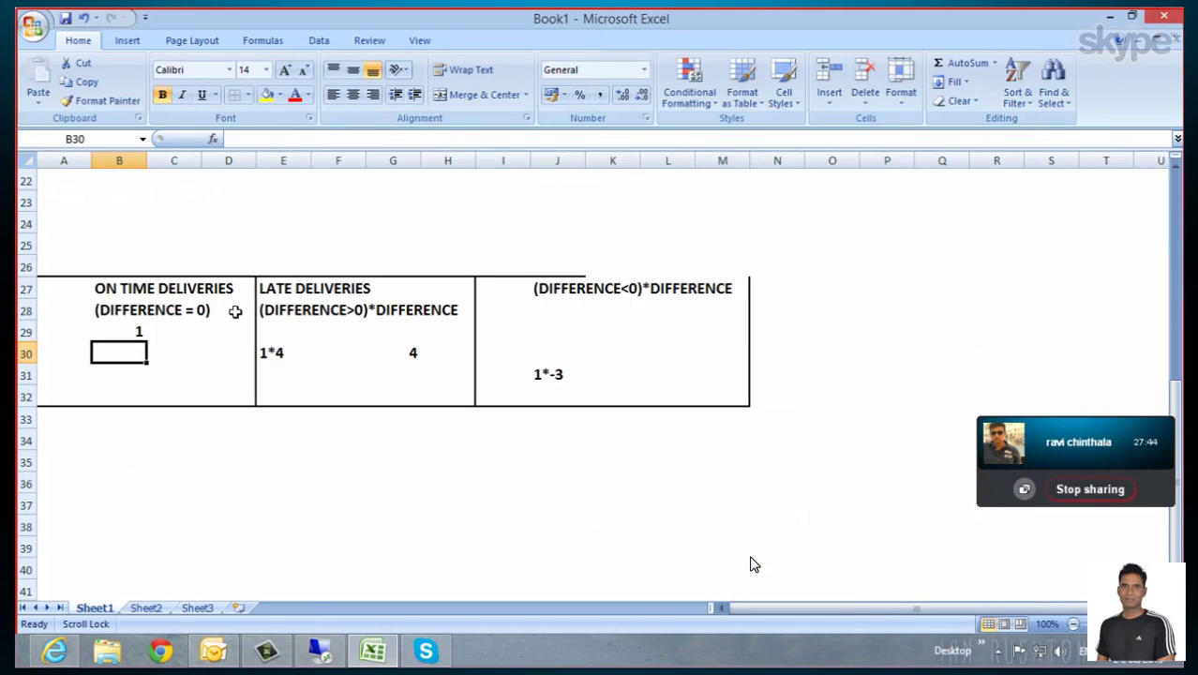
pyautogui.scroll(7, 235, 311)
pyautogui.scroll(-5, 235, 311)
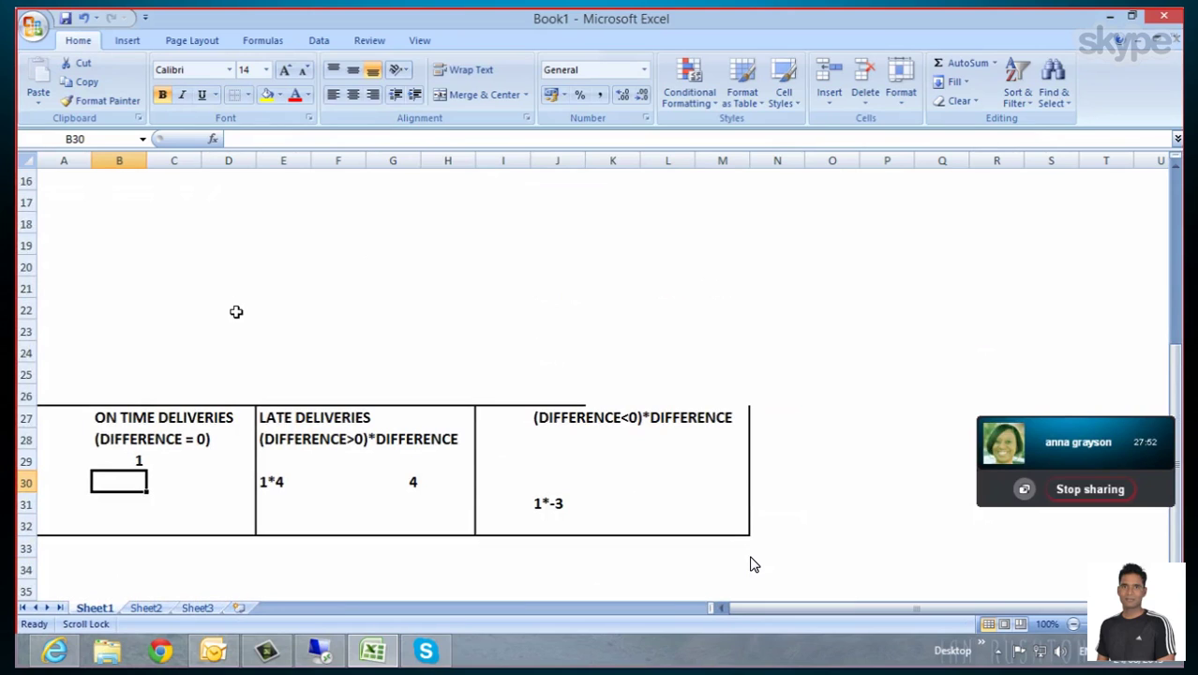
pyautogui.scroll(-3, 235, 311)
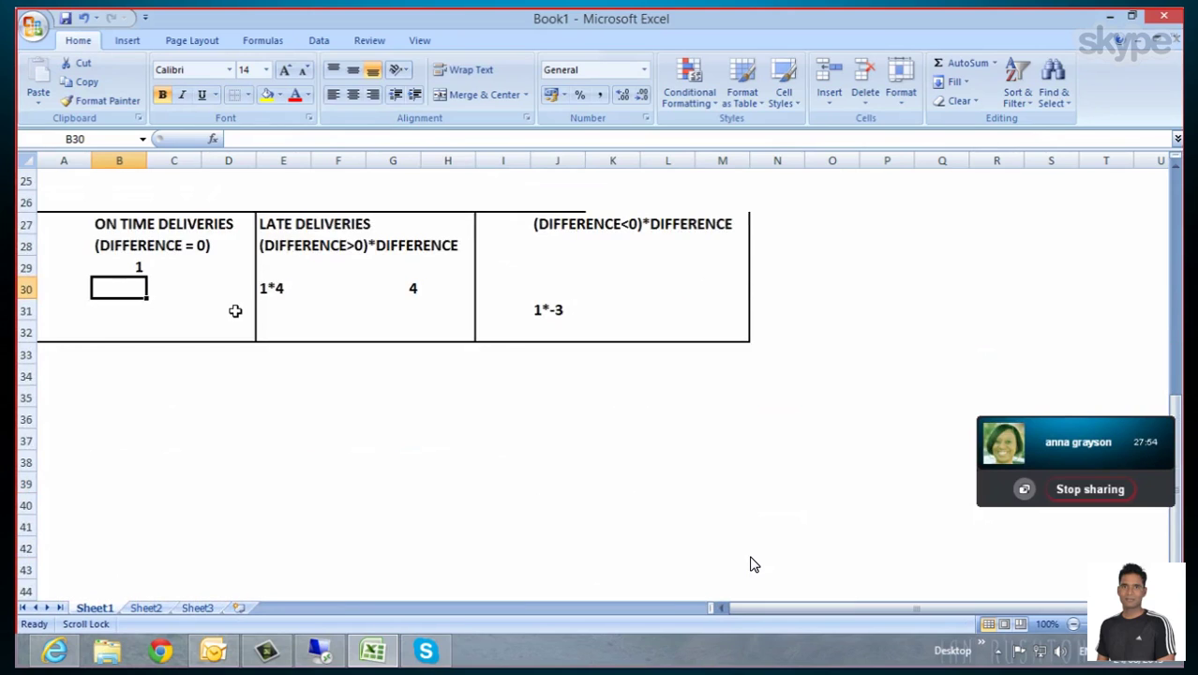
pyautogui.scroll(3, 235, 311)
pyautogui.click(184, 339)
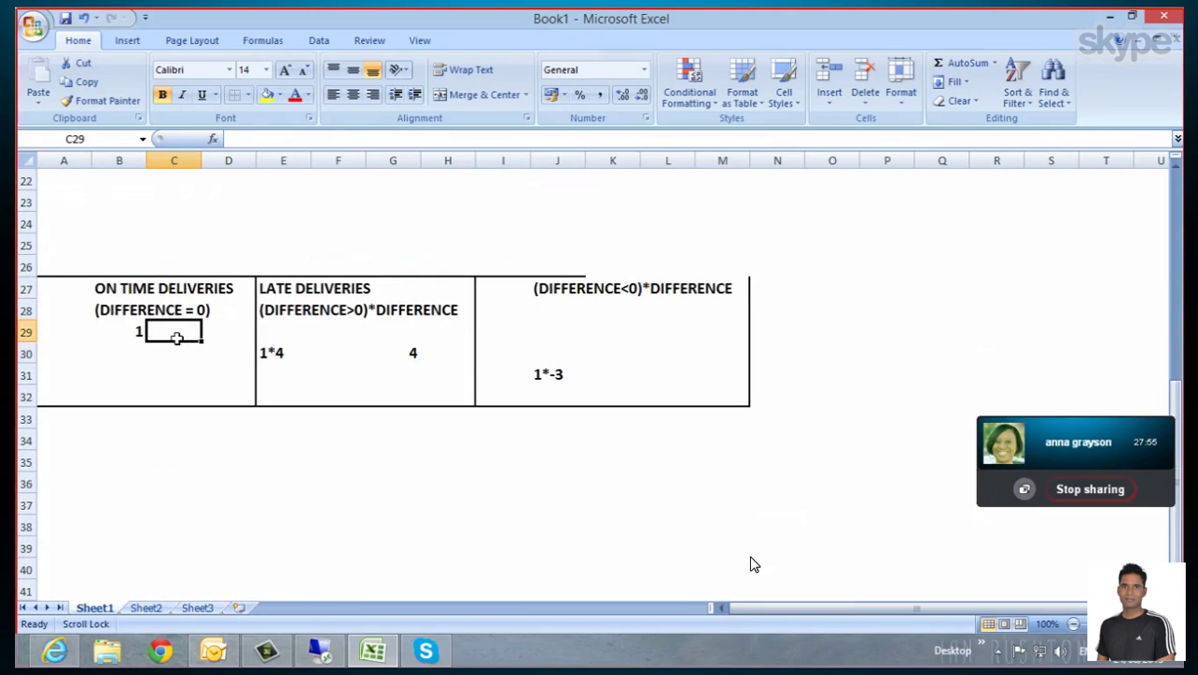
pyautogui.click(92, 311)
pyautogui.click(173, 351)
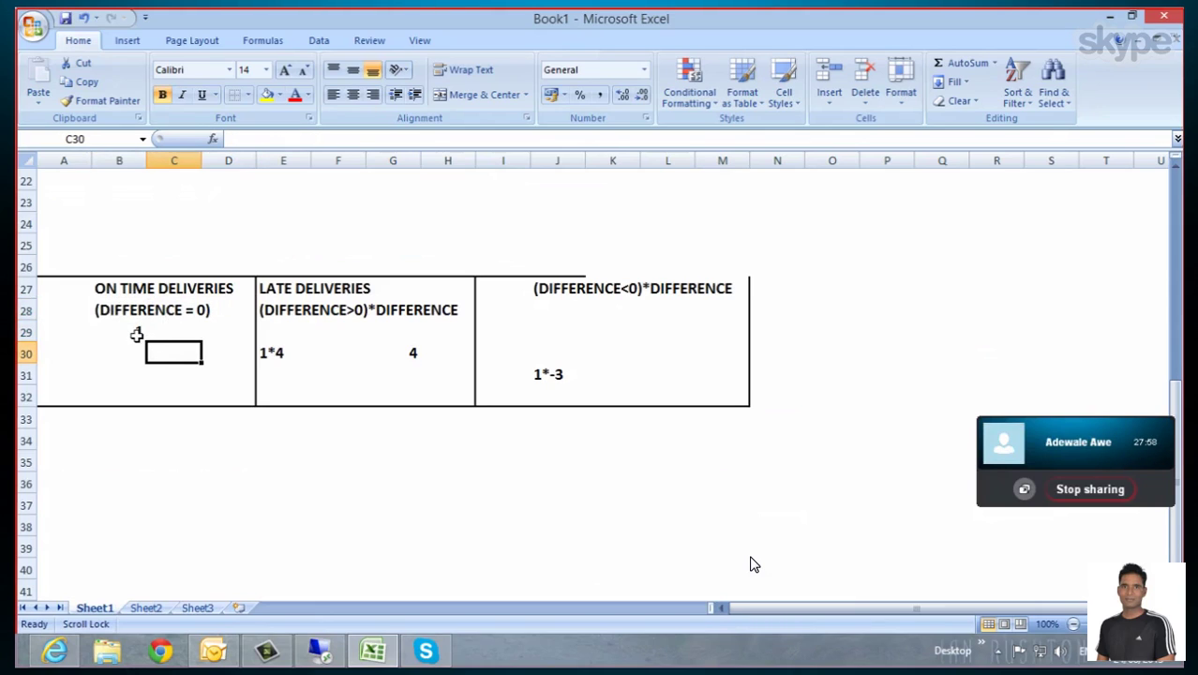
# Enter the second example result 0 in cell B30, under the ON TIME DELIVERIES expression
pyautogui.click(137, 334)
pyautogui.click(138, 359)
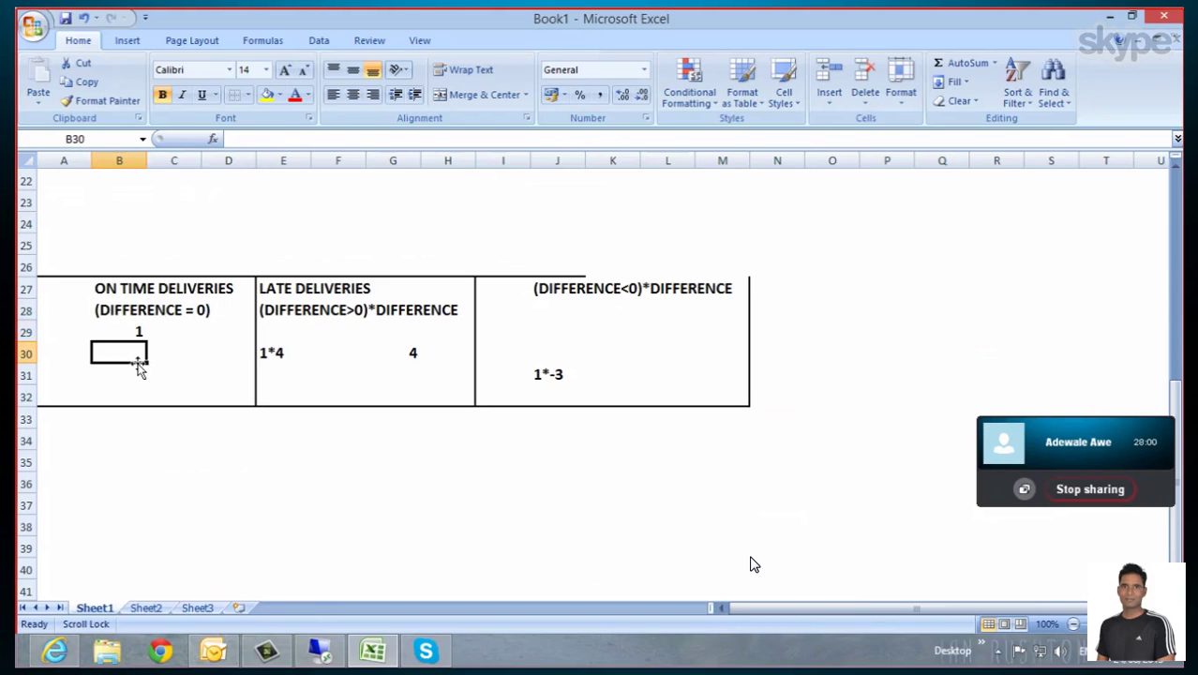
pyautogui.write('0')
pyautogui.click(343, 368)
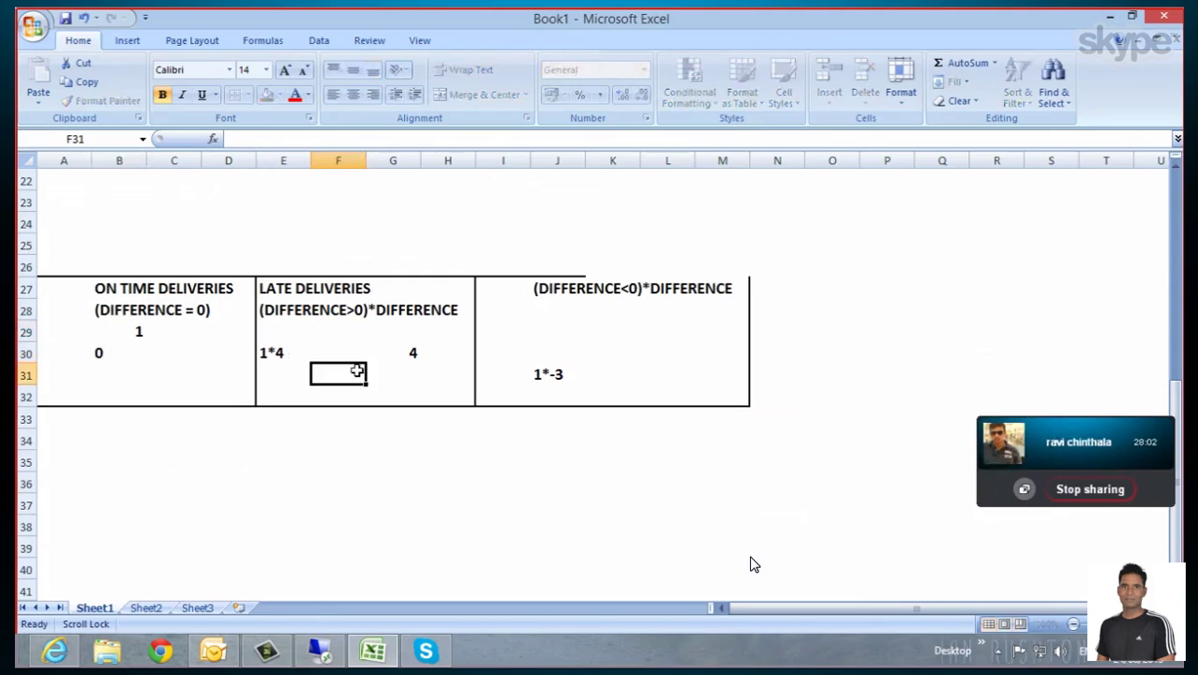
# Replace the worked example in cells E30:G30 with the LATE DELIVERIES example results 4, 2 and 1 in cells F29:F31
pyautogui.moveTo(280, 356); pyautogui.dragTo(413, 352)
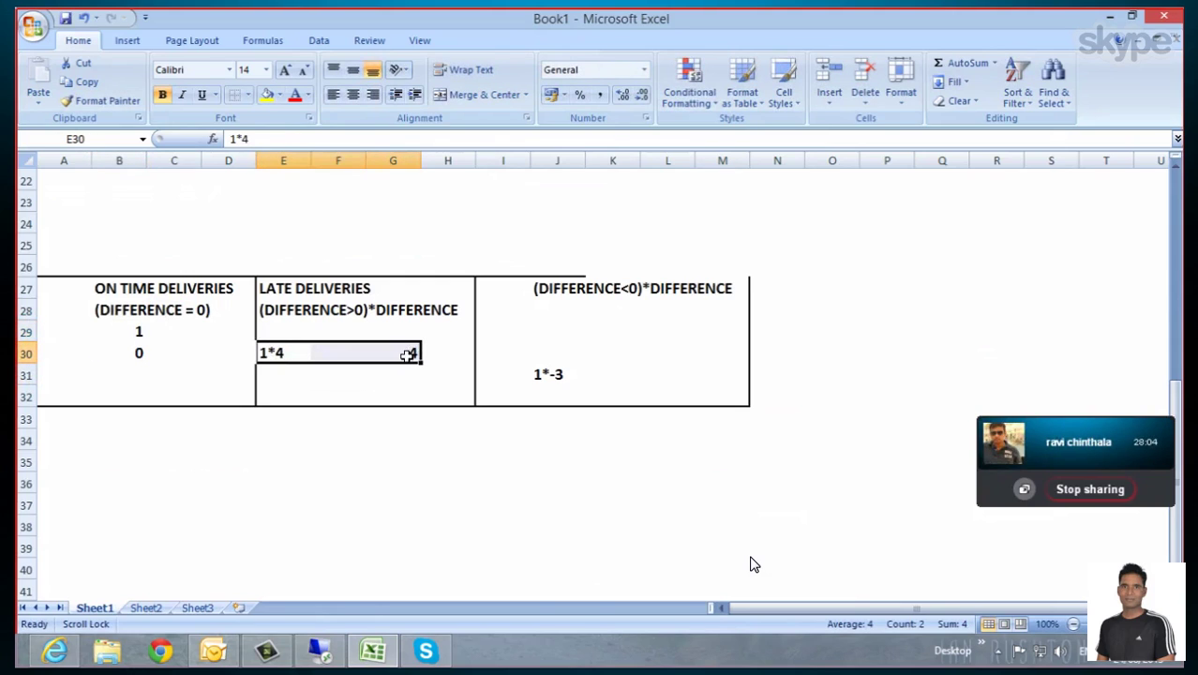
pyautogui.press('Delete')
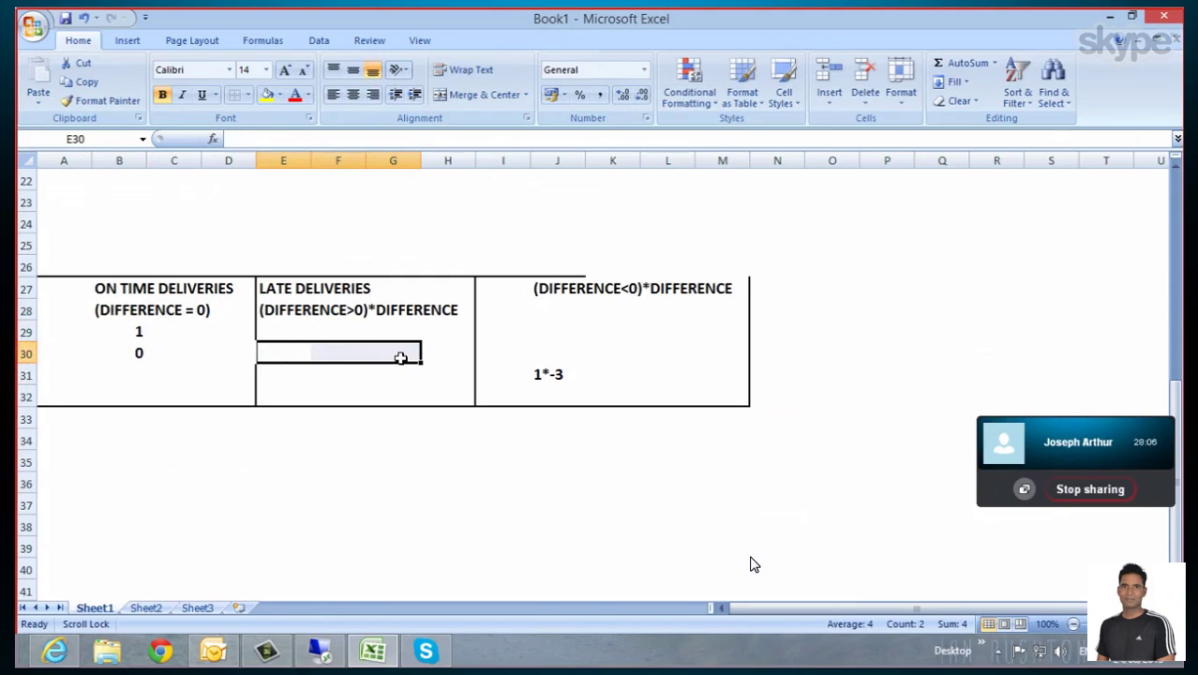
pyautogui.click(359, 379)
pyautogui.click(346, 349)
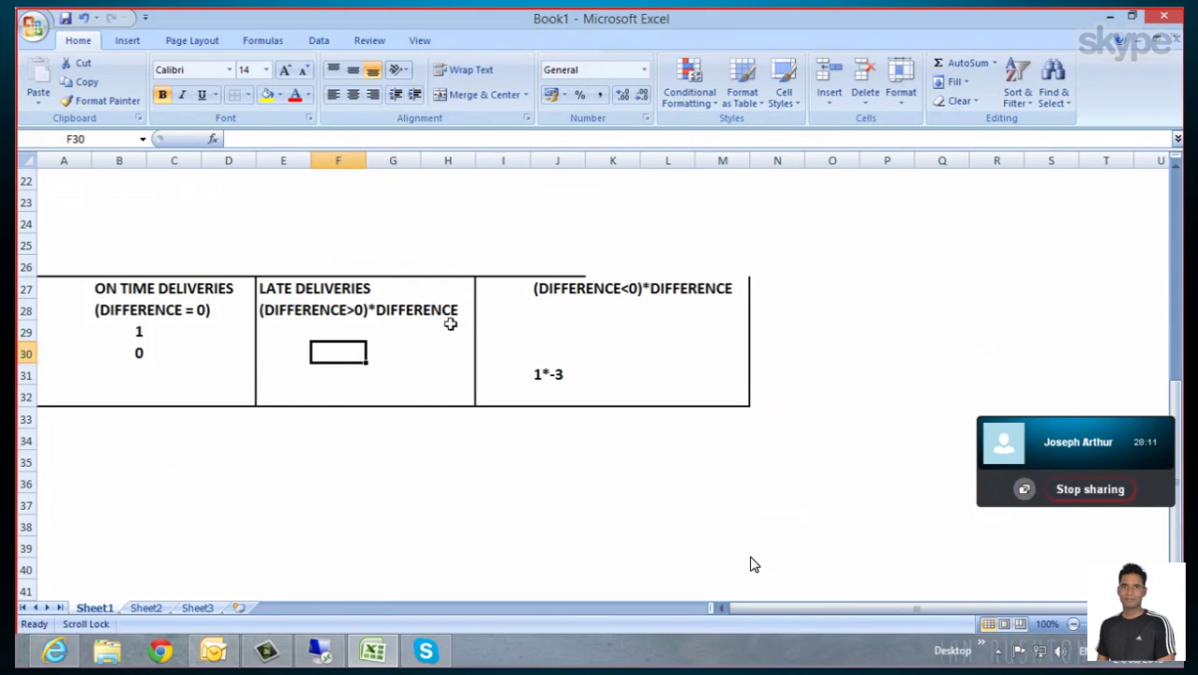
pyautogui.click(344, 334)
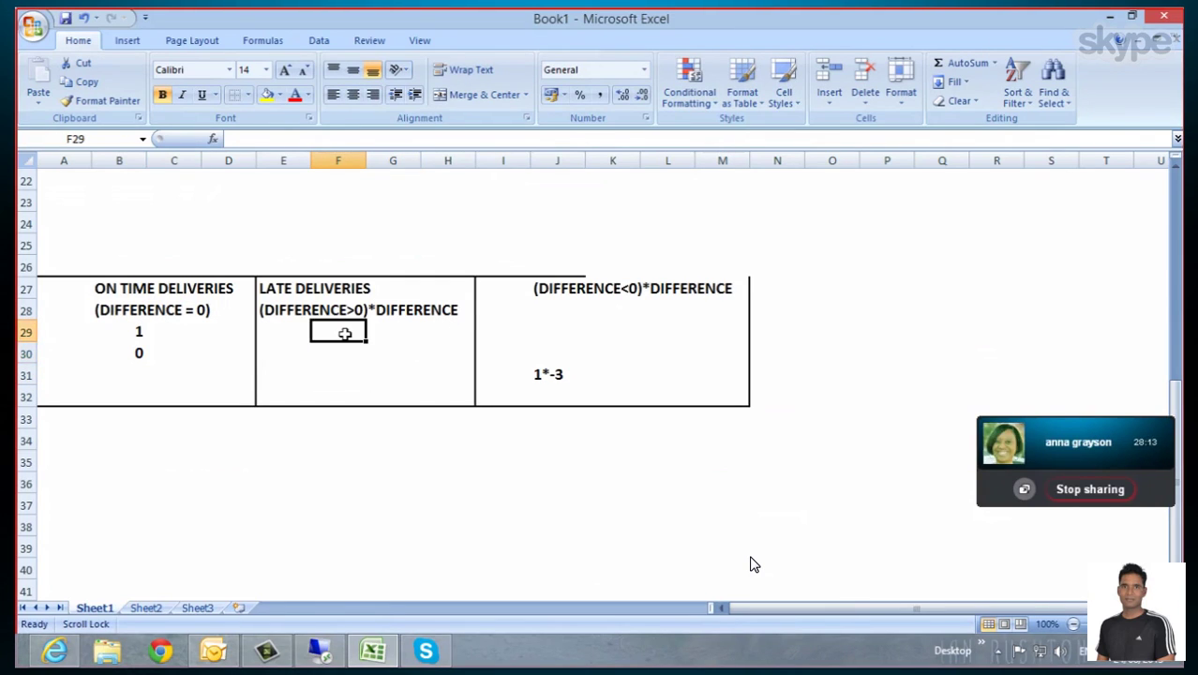
pyautogui.write('4')
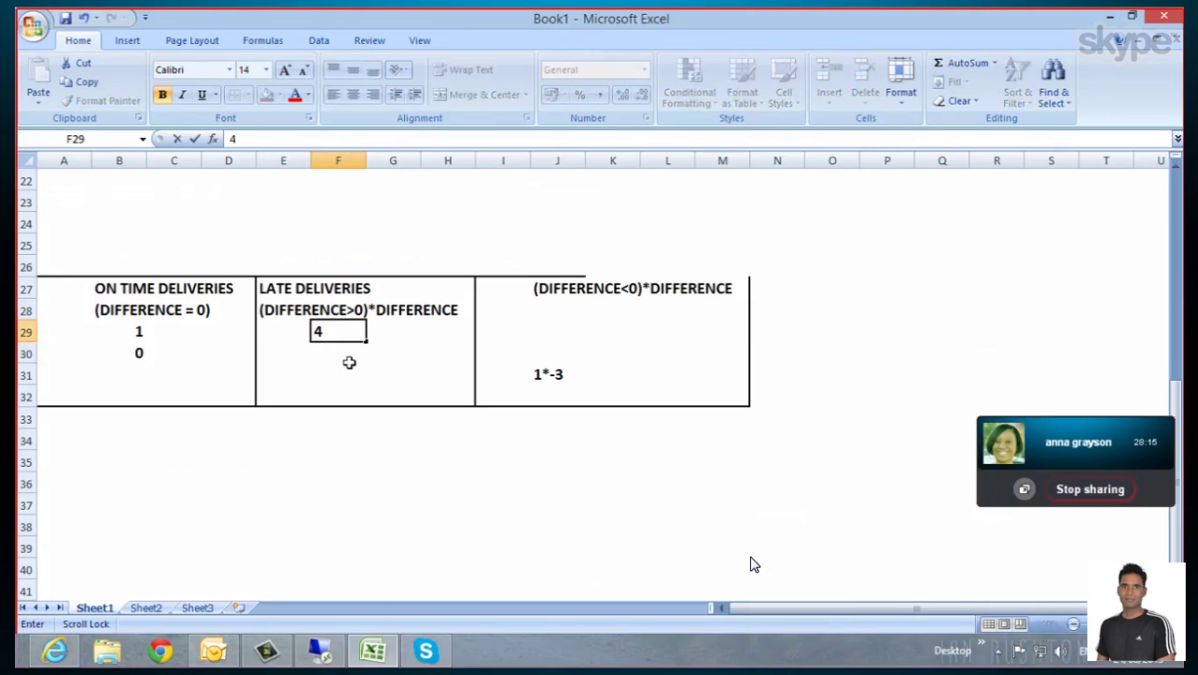
pyautogui.click(349, 361)
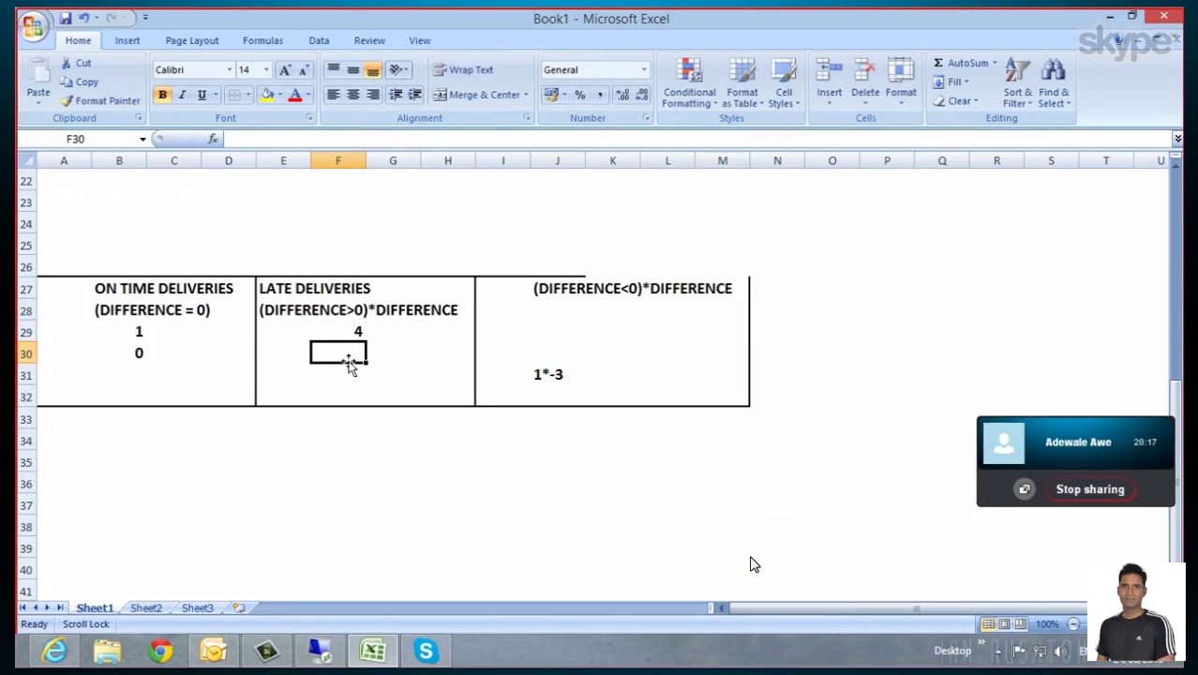
pyautogui.write('2')
pyautogui.click(345, 376)
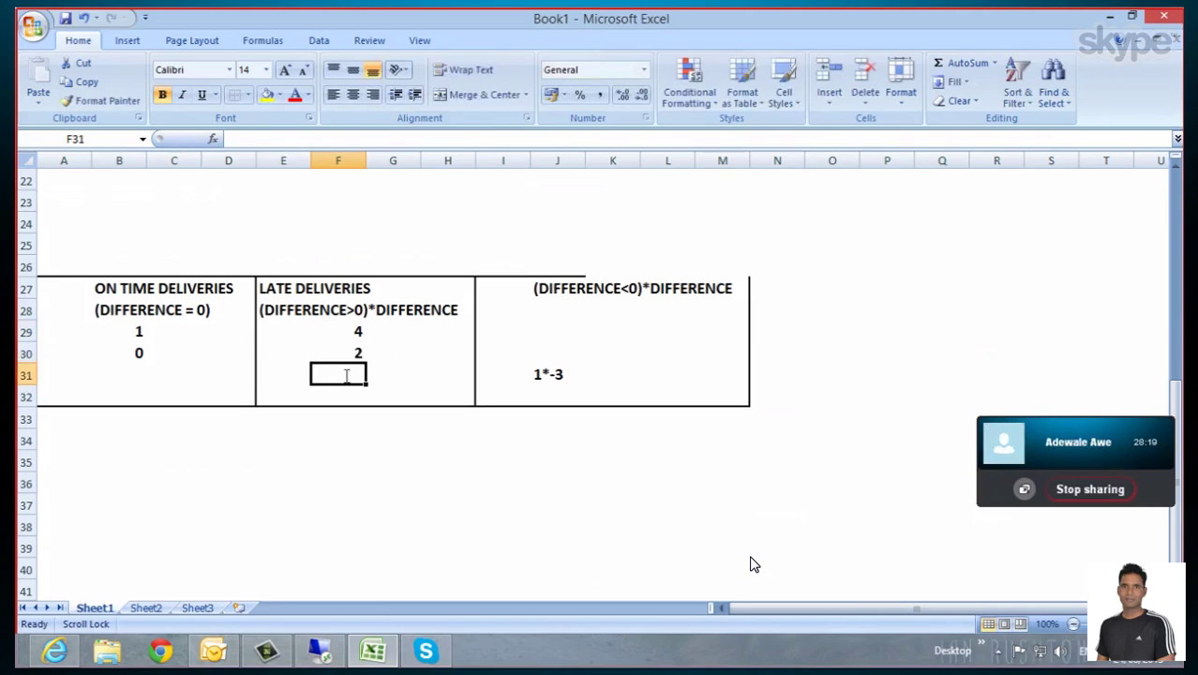
pyautogui.write('1')
pyautogui.click(575, 323)
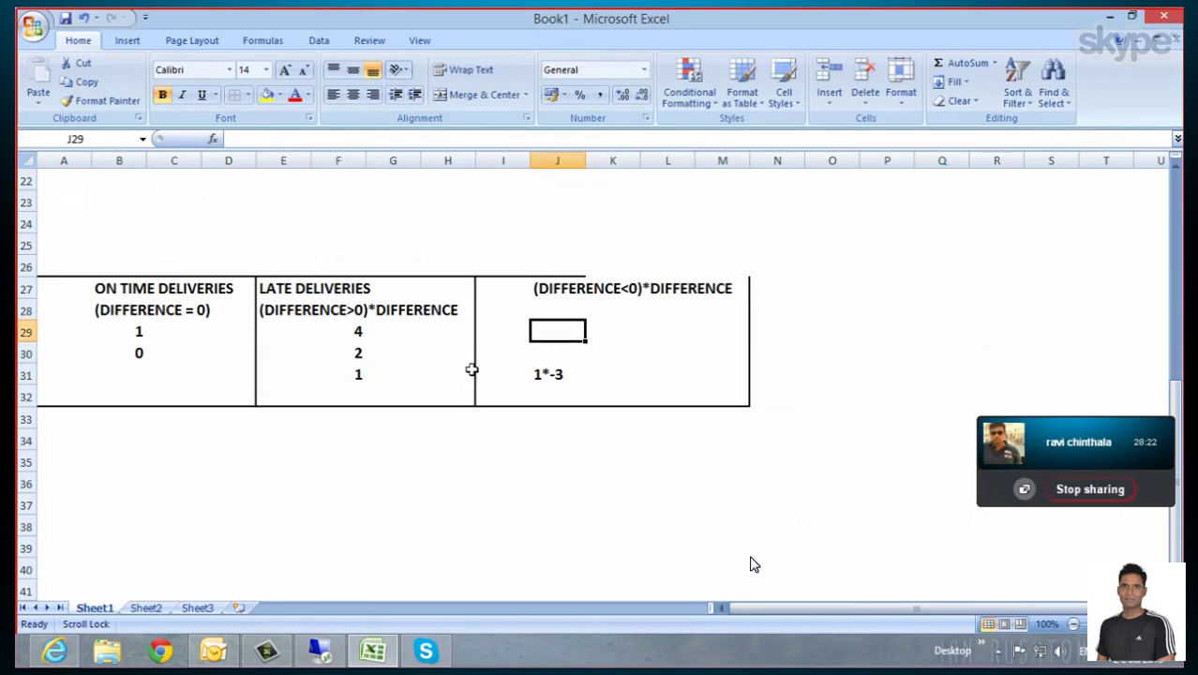
# Clear the 1*-3 example from cell J31 and enter the results -3 and -2 in cells K29:K30 under (DIFFERENCE<0)*DIFFERENCE
pyautogui.click(540, 376)
pyautogui.press('Delete')
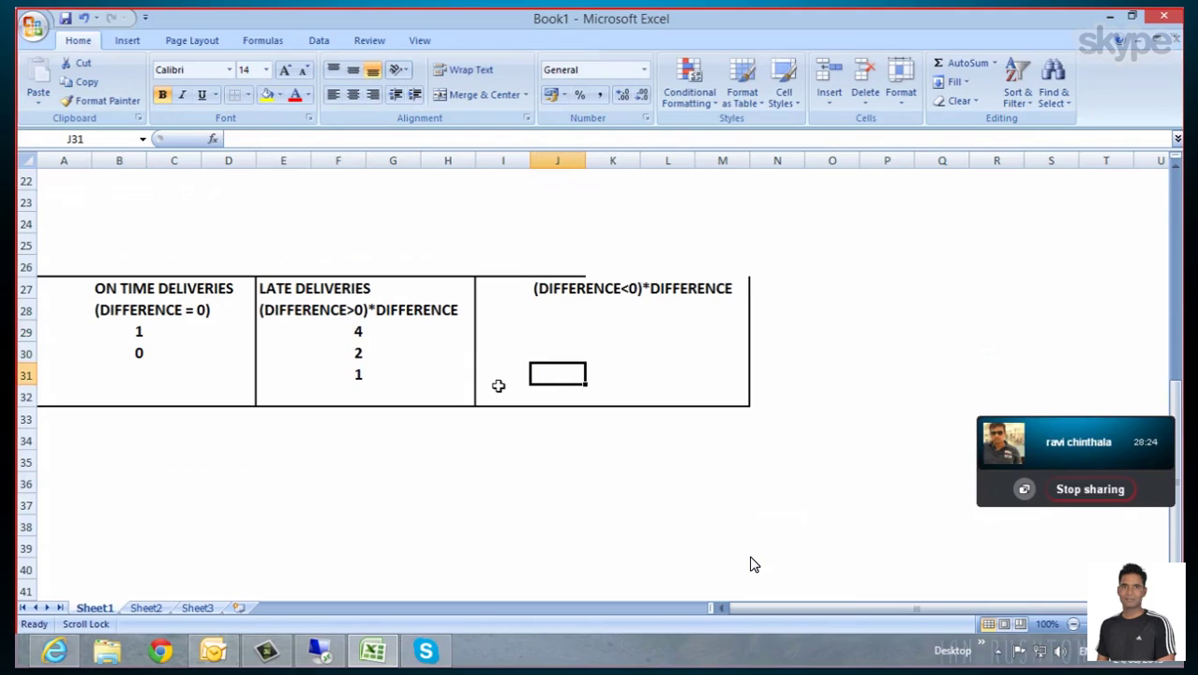
pyautogui.click(593, 327)
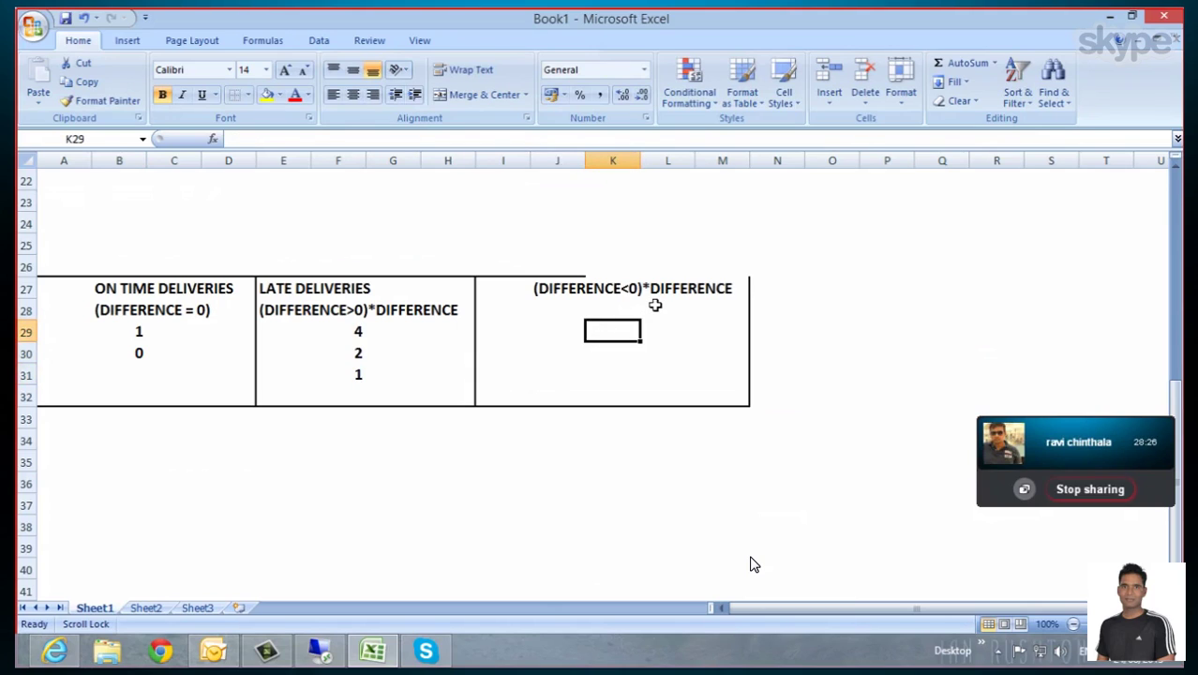
pyautogui.click(604, 310)
pyautogui.click(606, 329)
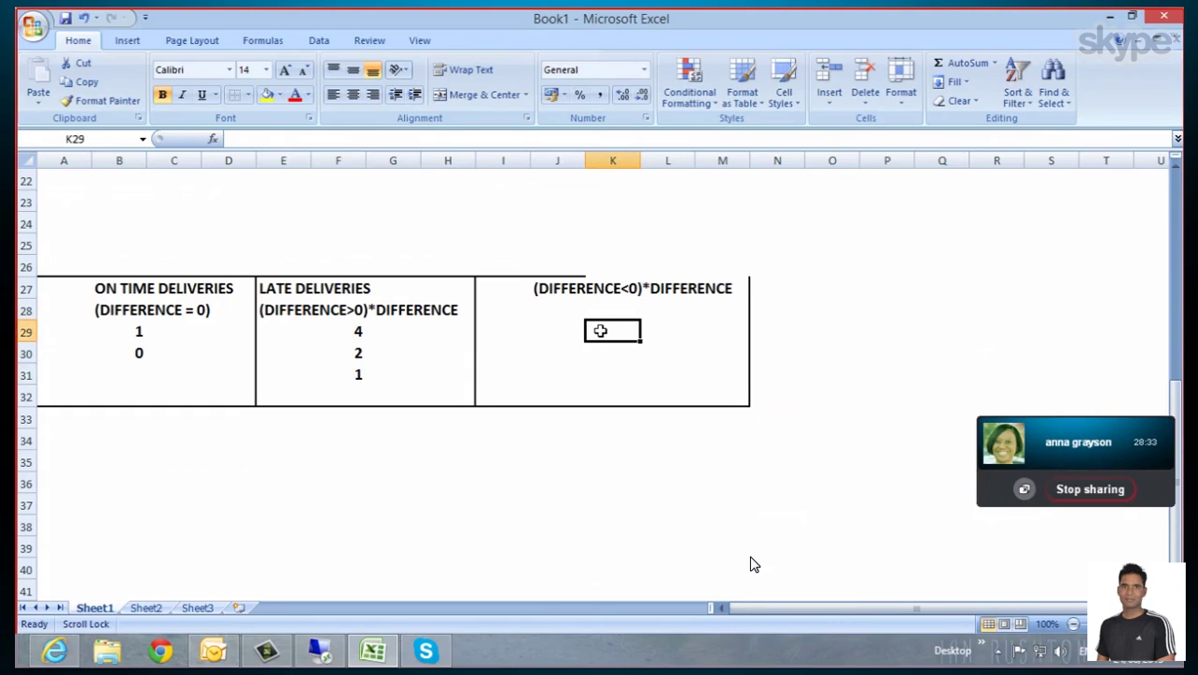
pyautogui.write('-3')
pyautogui.click(604, 352)
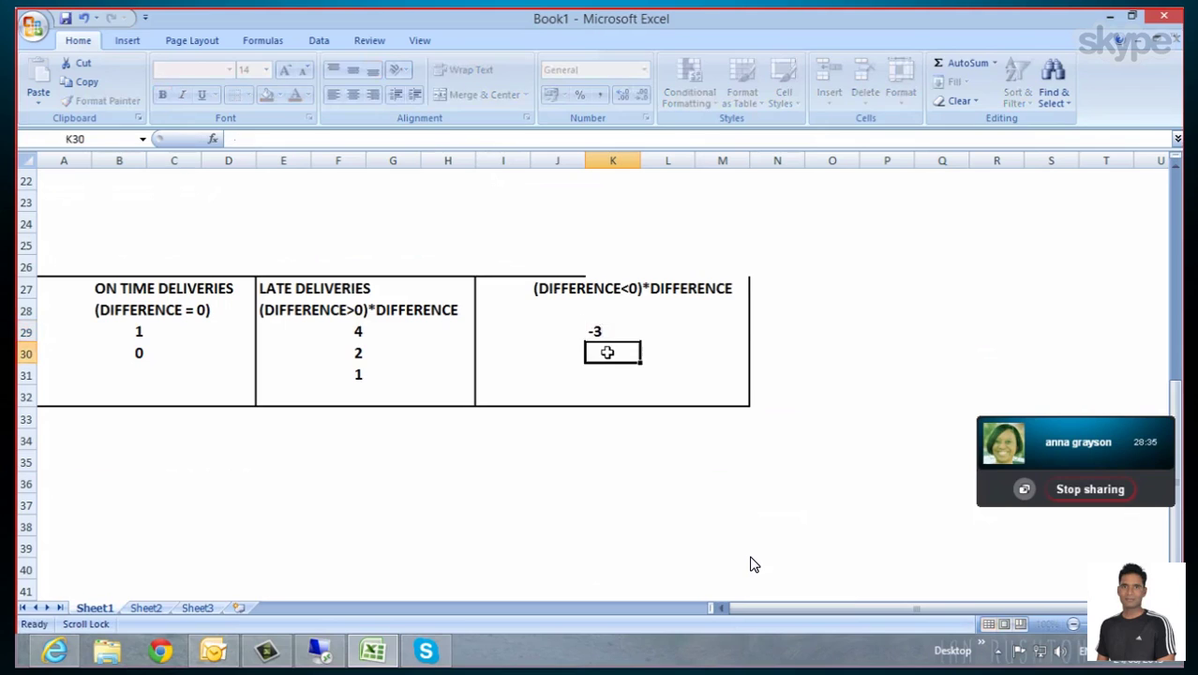
pyautogui.write('-2')
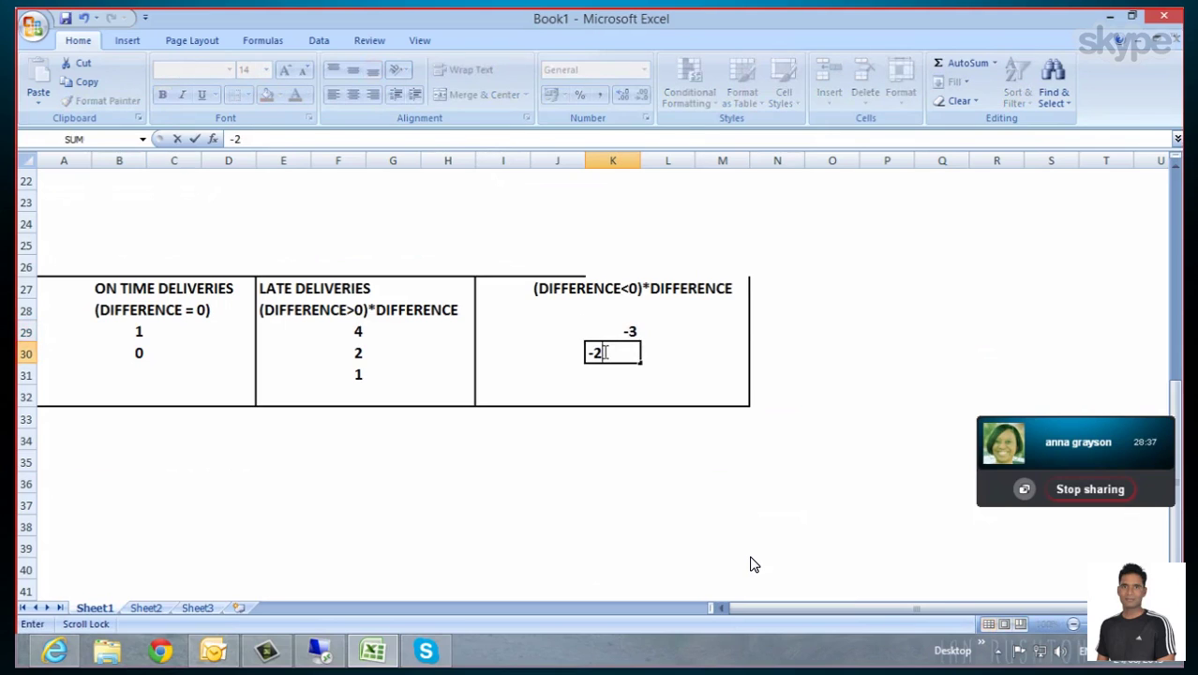
pyautogui.press('Return')
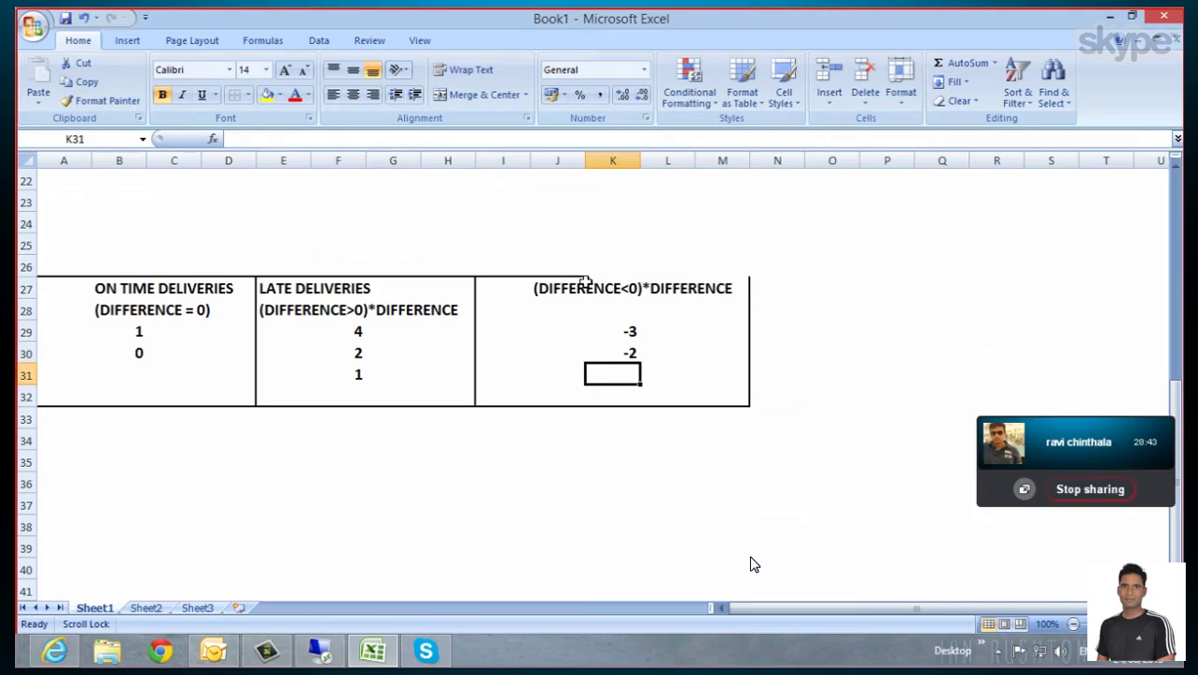
# Switch to BEx Query Designer in the remote session, complete the EARLY DELIVERIES formula with a final closing parenthesis and accept it
pyautogui.click(208, 483)
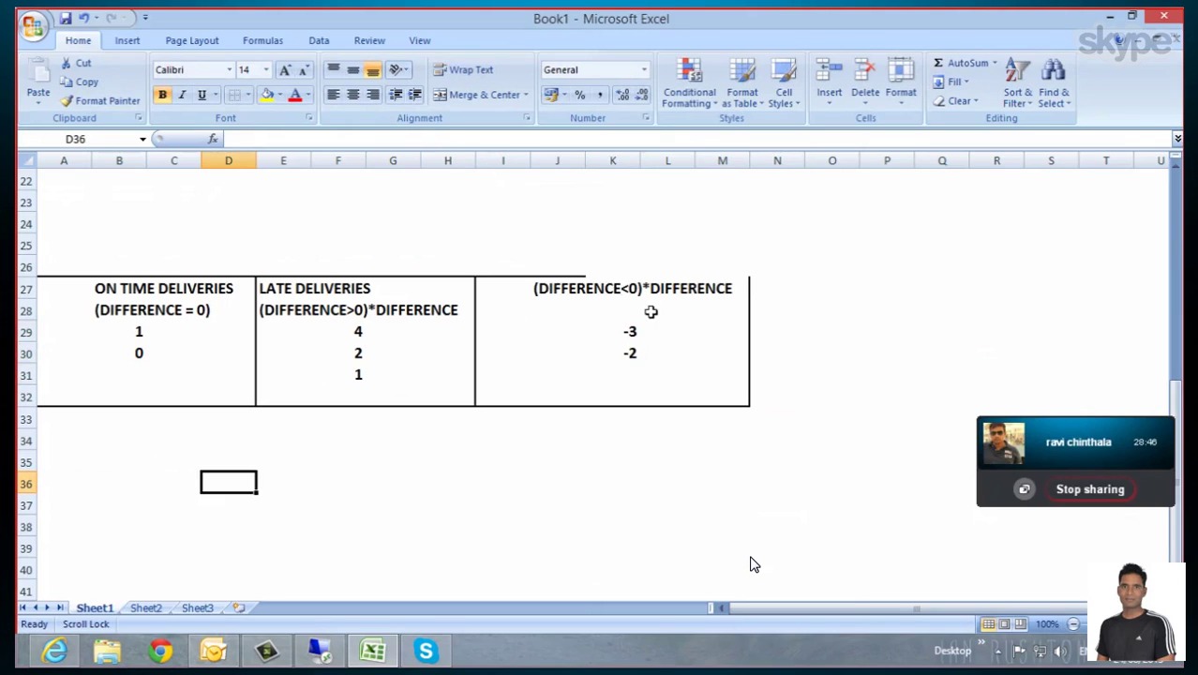
pyautogui.click(1108, 19)
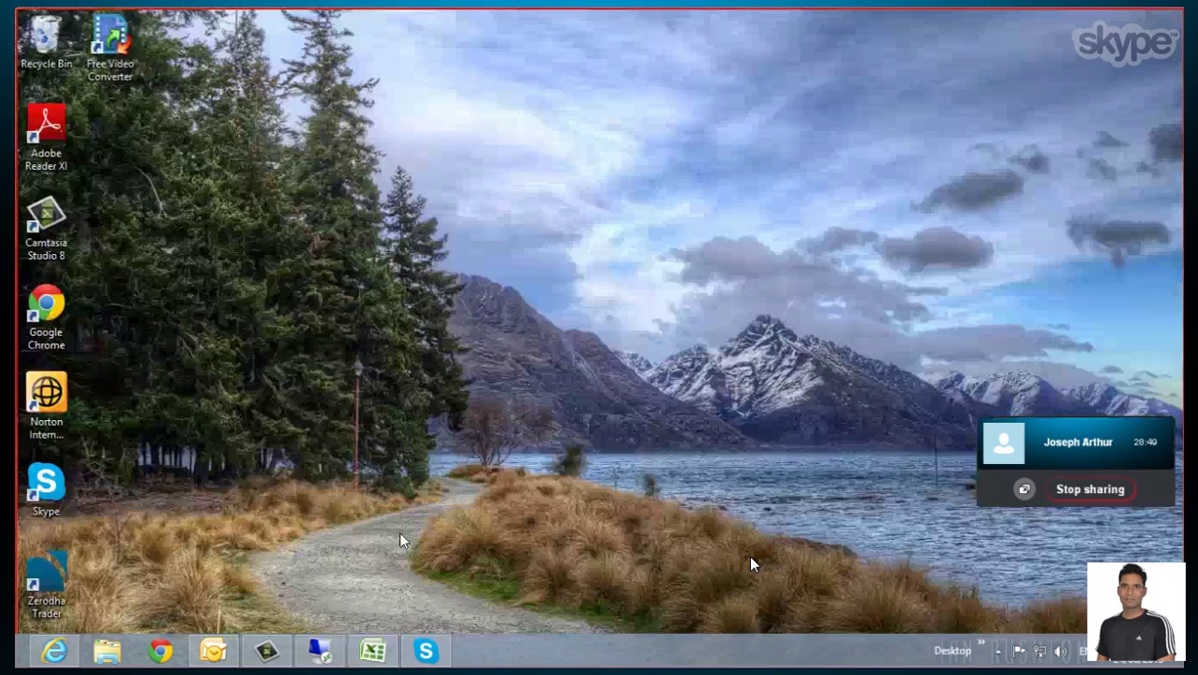
pyautogui.click(320, 649)
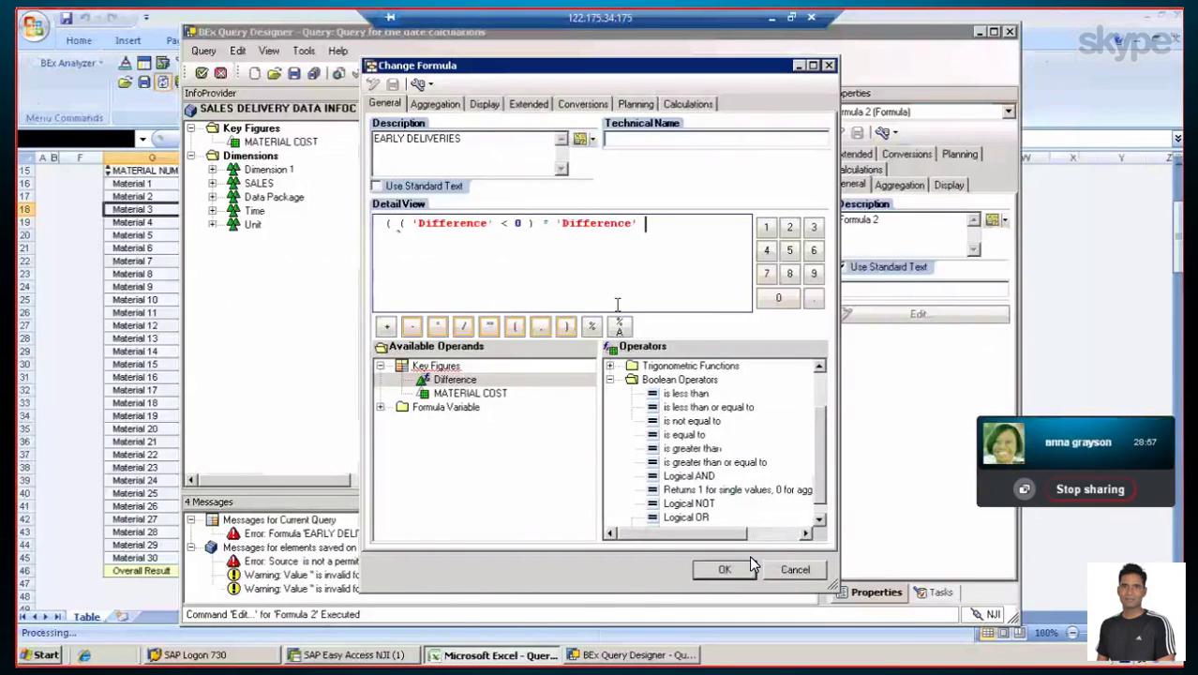
pyautogui.click(566, 328)
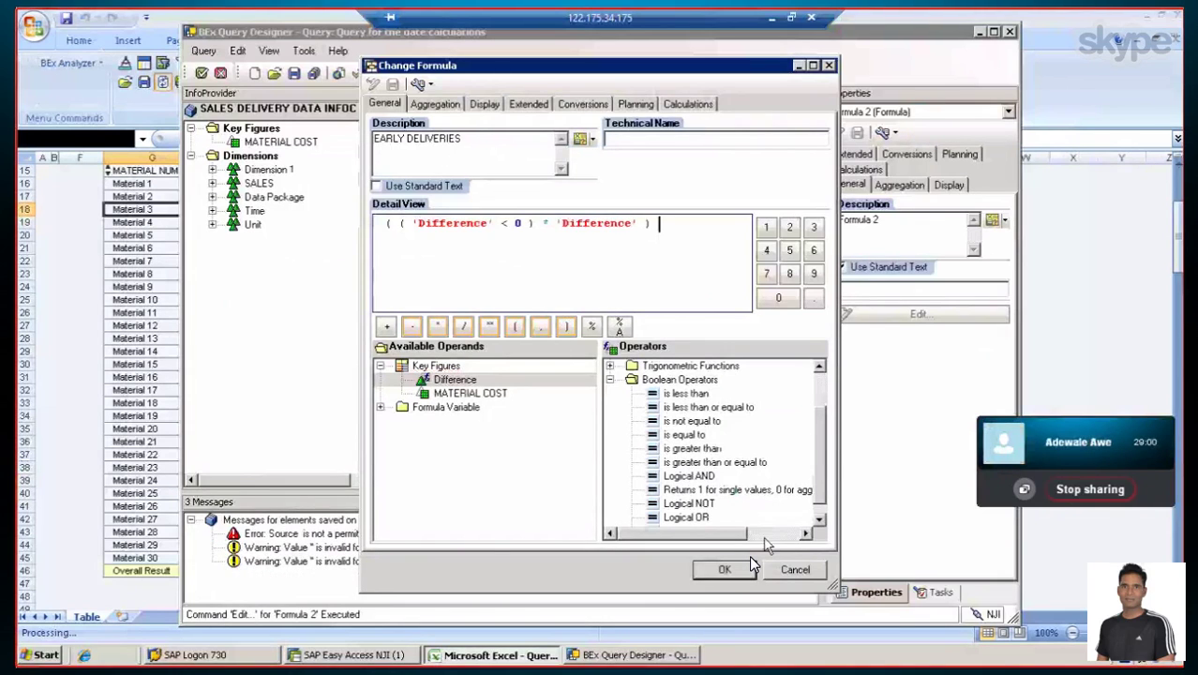
pyautogui.click(723, 570)
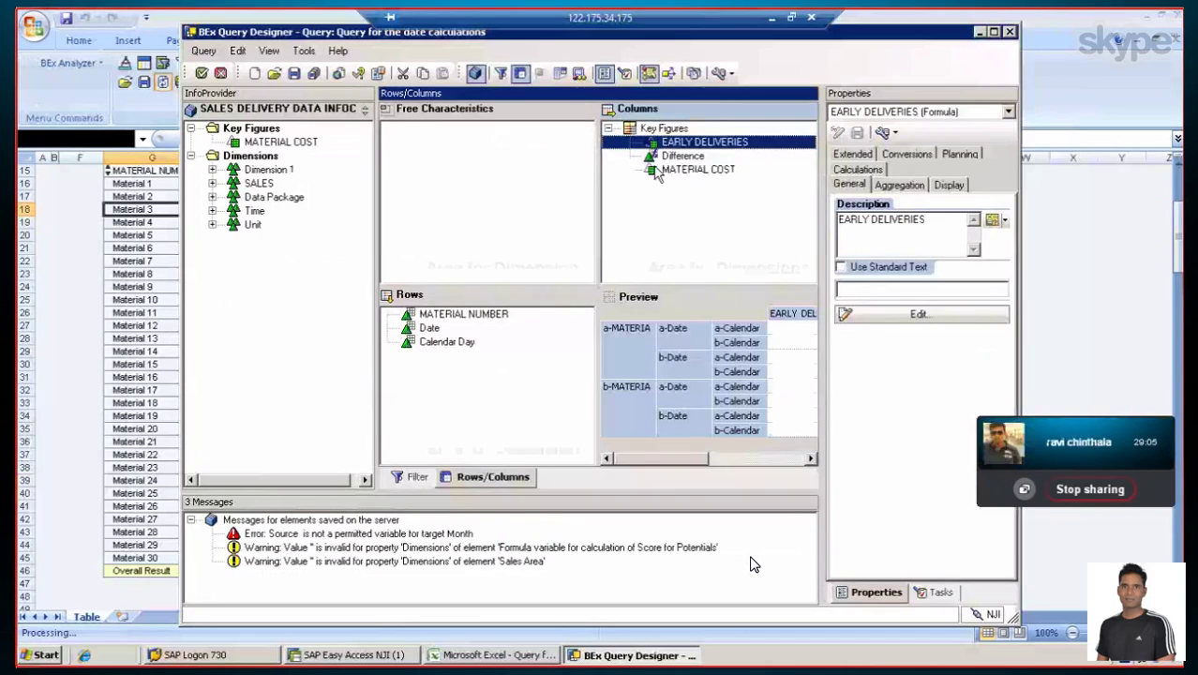
# Add a new formula to the Key Figures structure in the columns and set its description to ON TIME DELIVERIES
pyautogui.rightClick(660, 130)
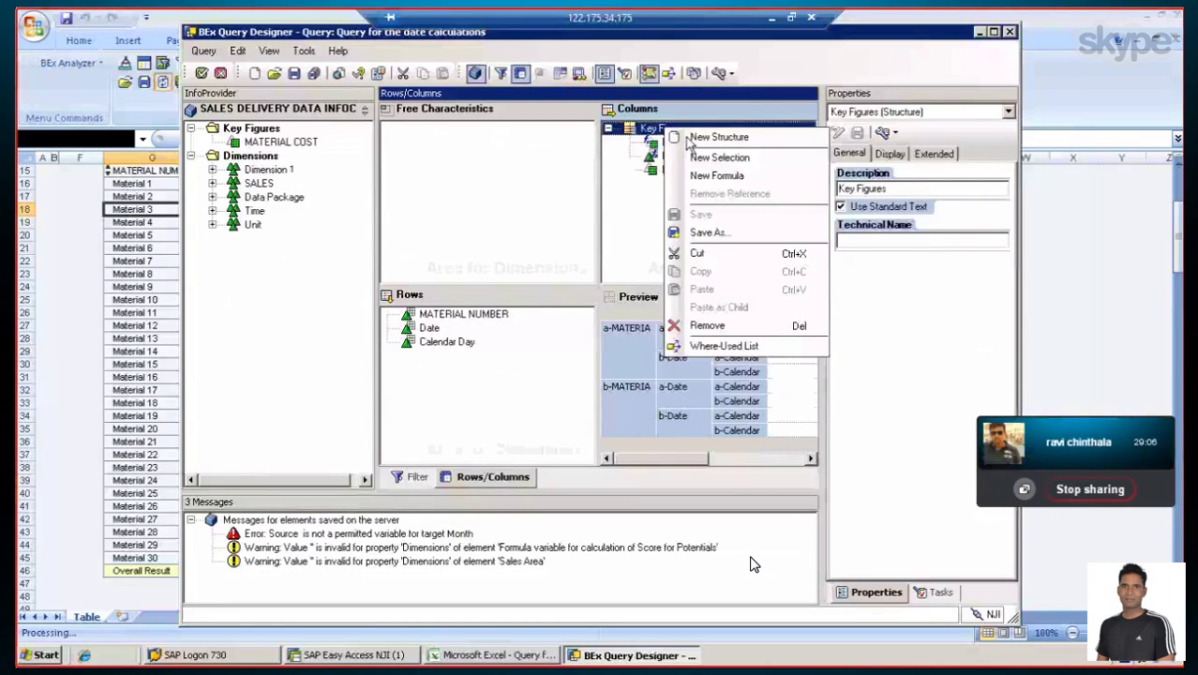
pyautogui.click(716, 175)
pyautogui.click(899, 314)
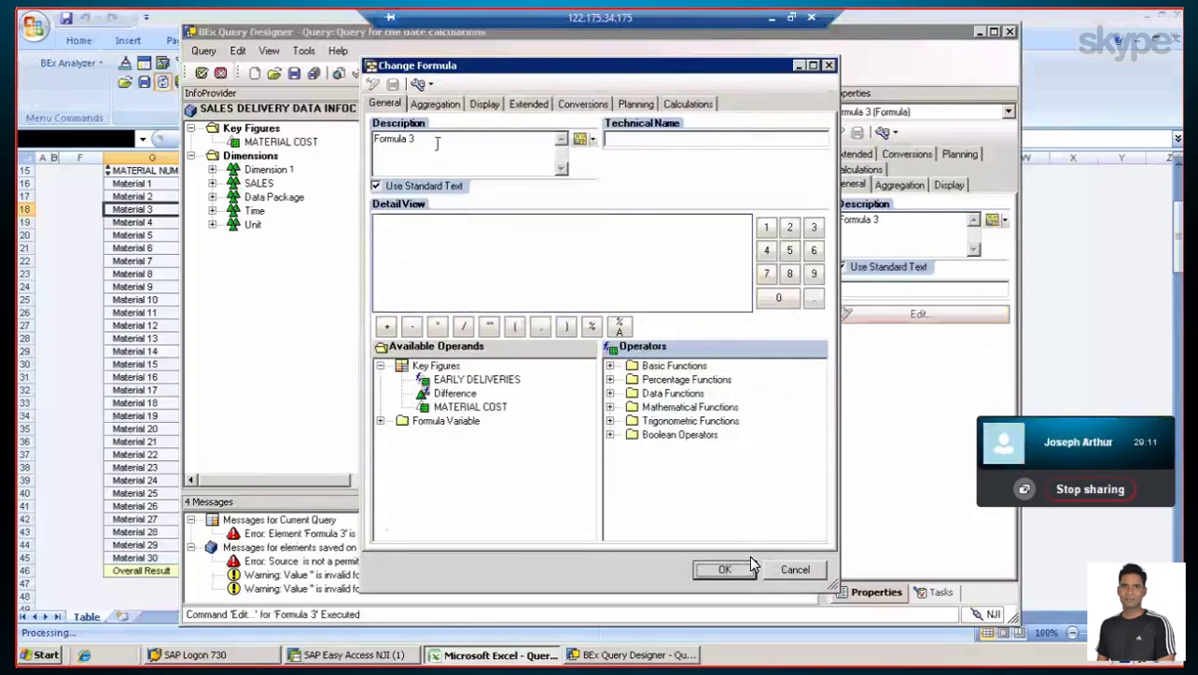
pyautogui.write('O')
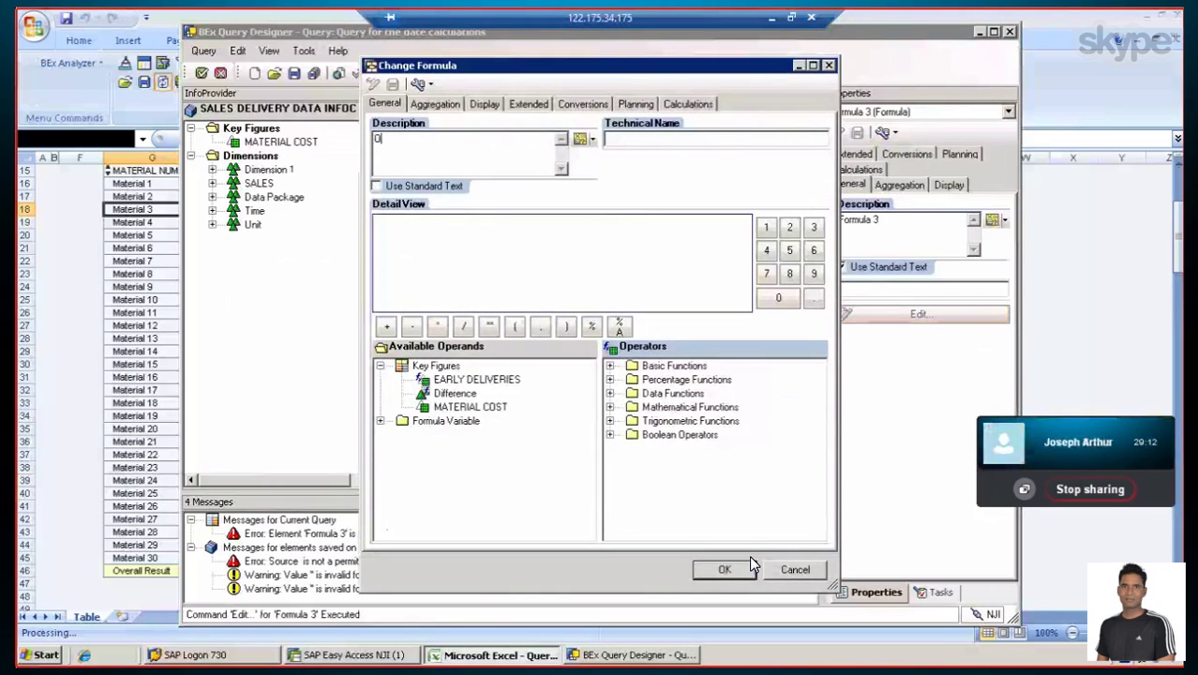
pyautogui.write('N TIME DELIVERIES')
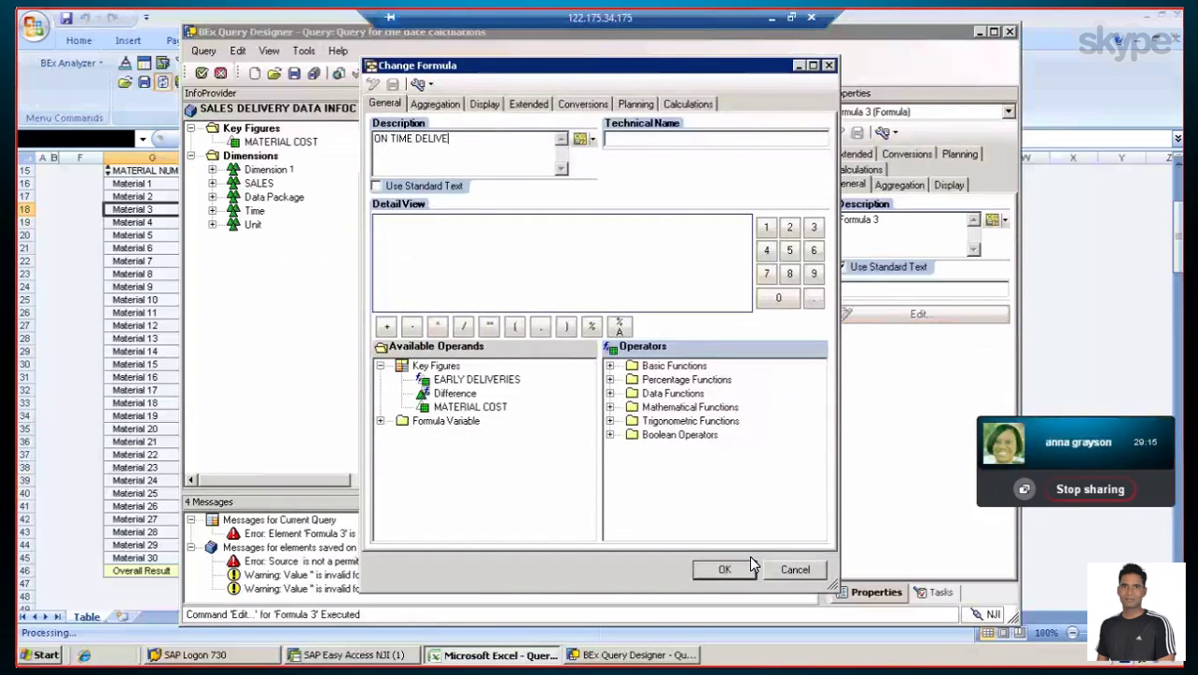
# Define the ON TIME DELIVERIES formula as ( 'Difference' == 0 ) with the Boolean operator "is equal to" and accept it
pyautogui.click(385, 227)
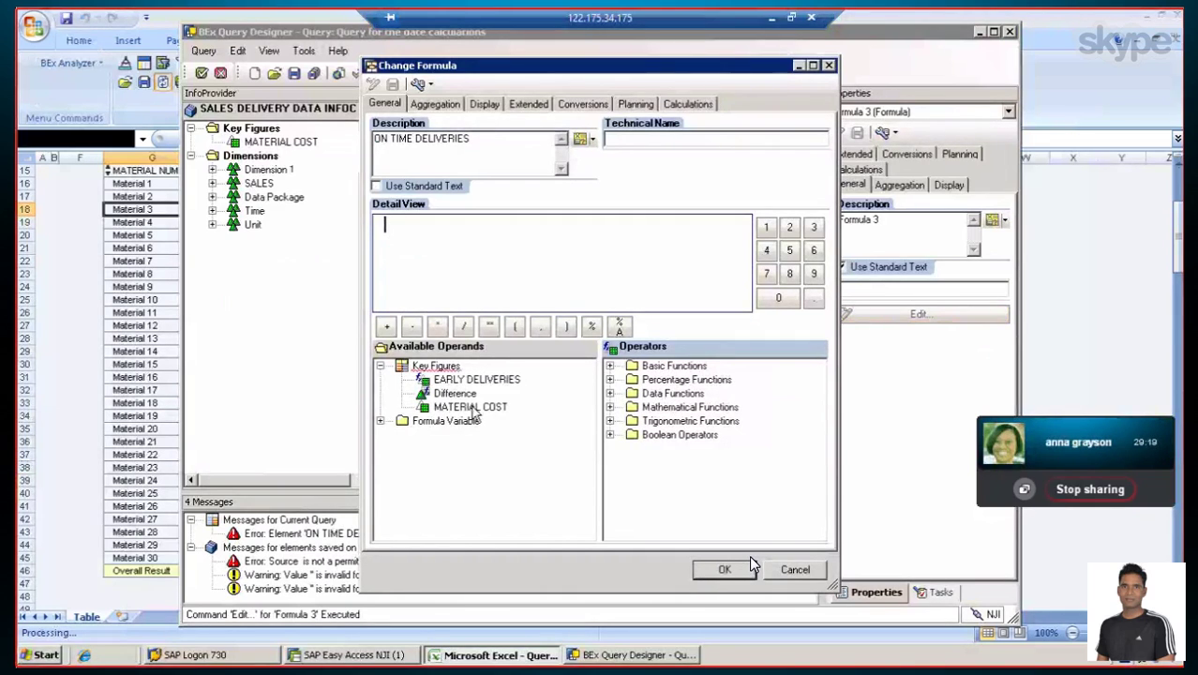
pyautogui.click(514, 325)
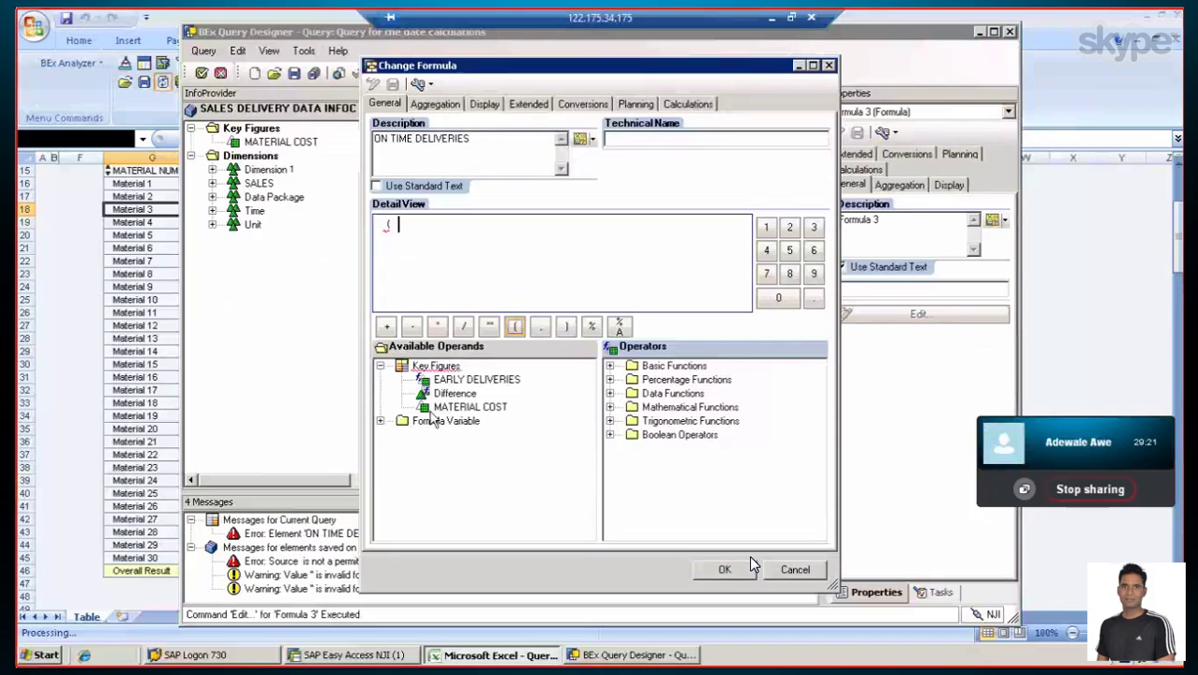
pyautogui.click(515, 325)
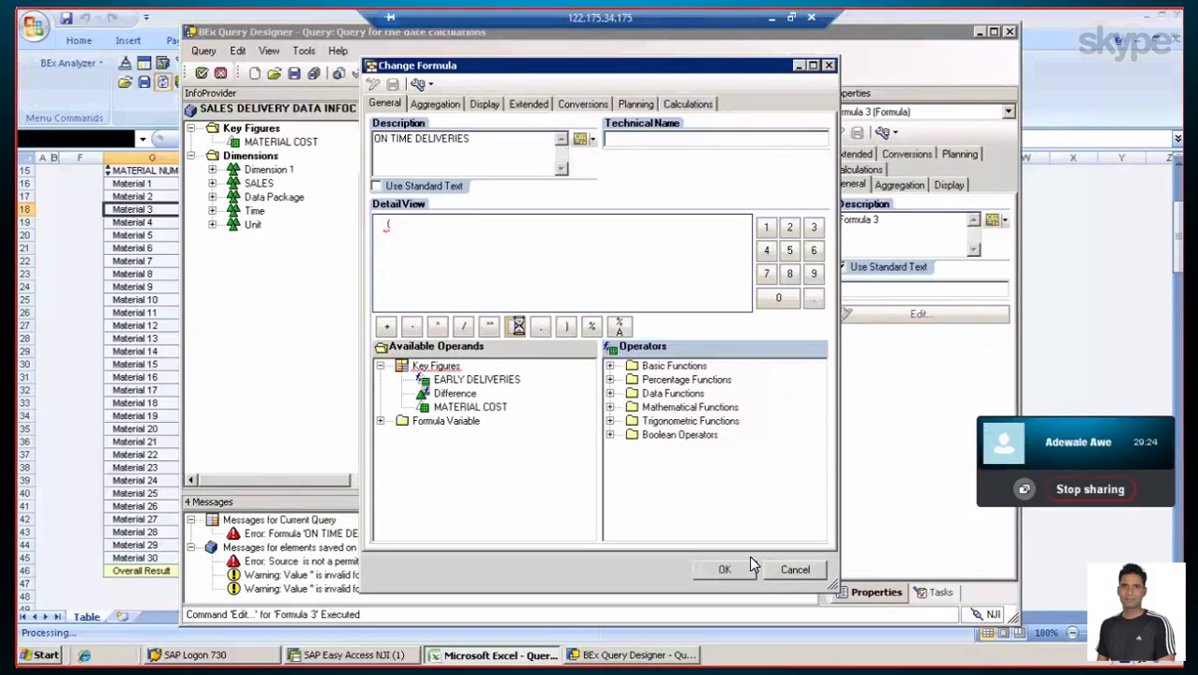
pyautogui.doubleClick(455, 393)
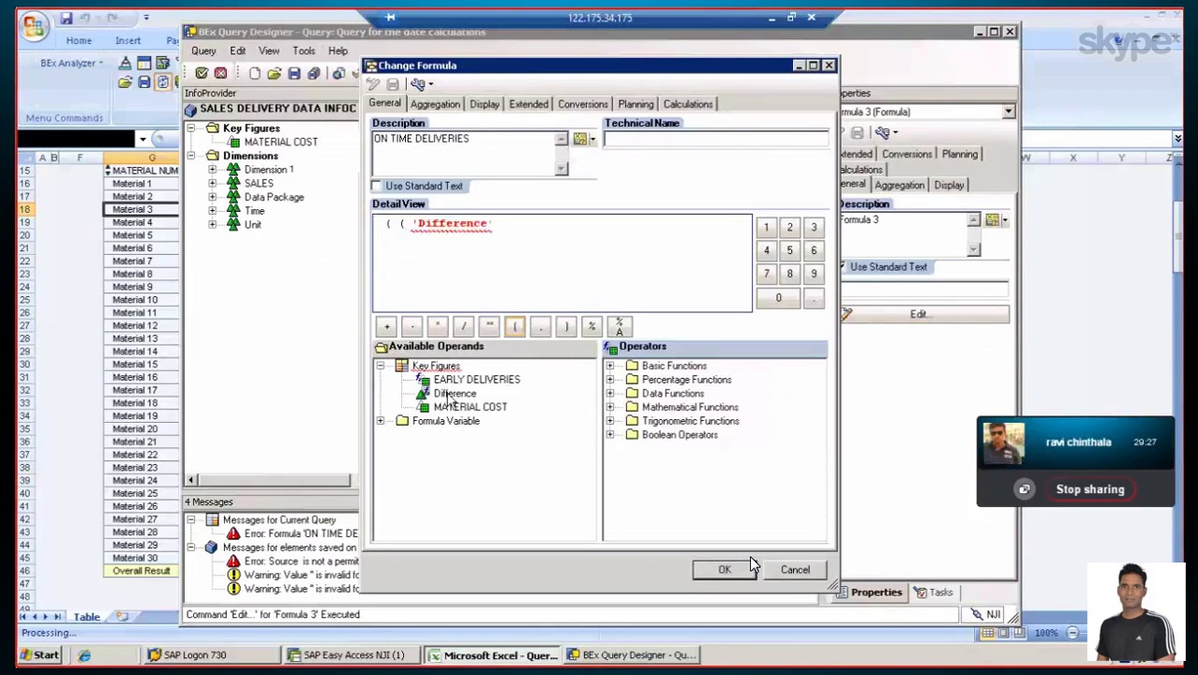
pyautogui.click(610, 435)
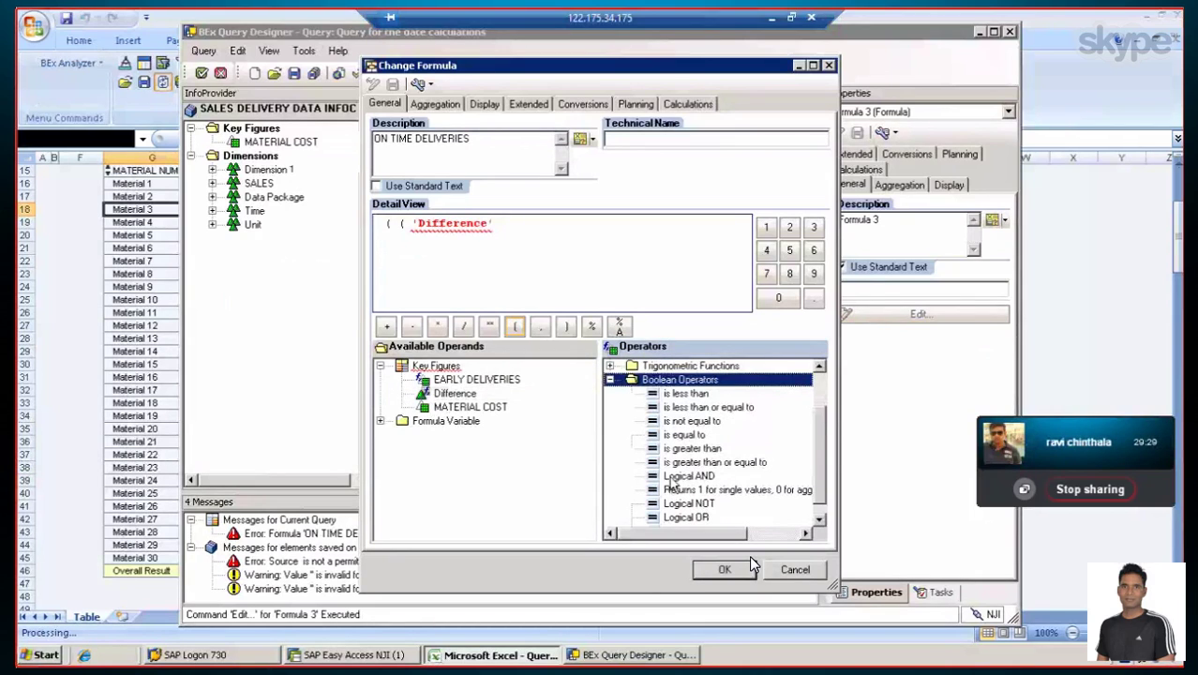
pyautogui.doubleClick(690, 435)
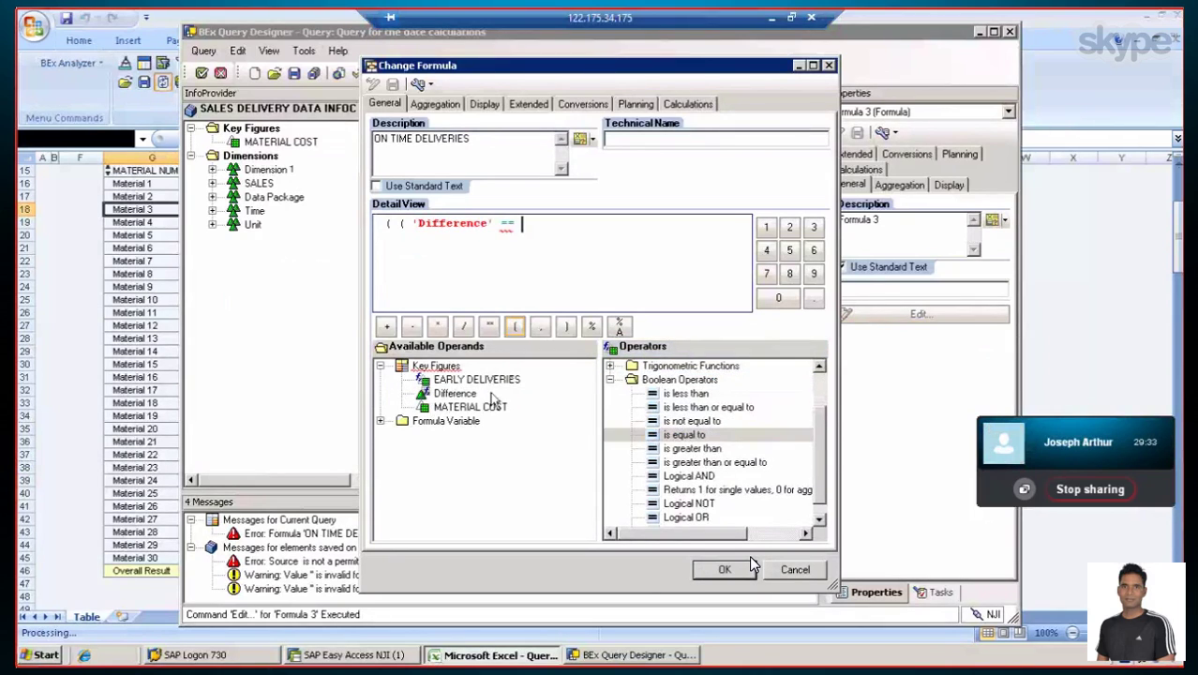
pyautogui.click(780, 298)
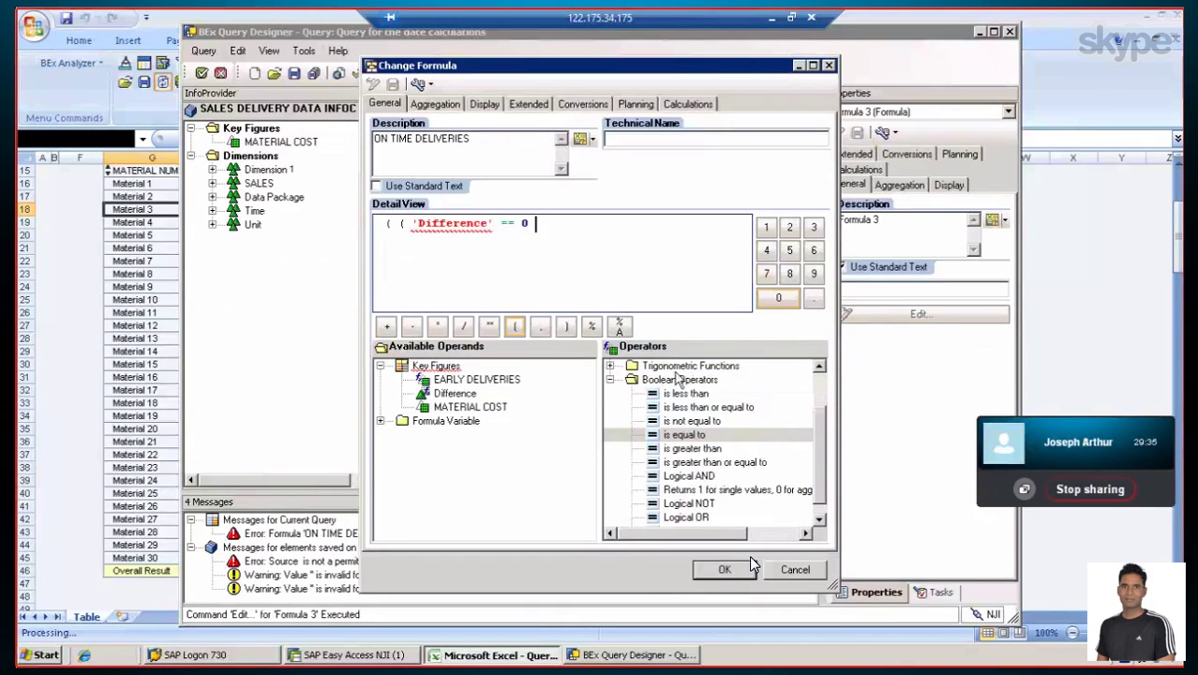
pyautogui.click(567, 328)
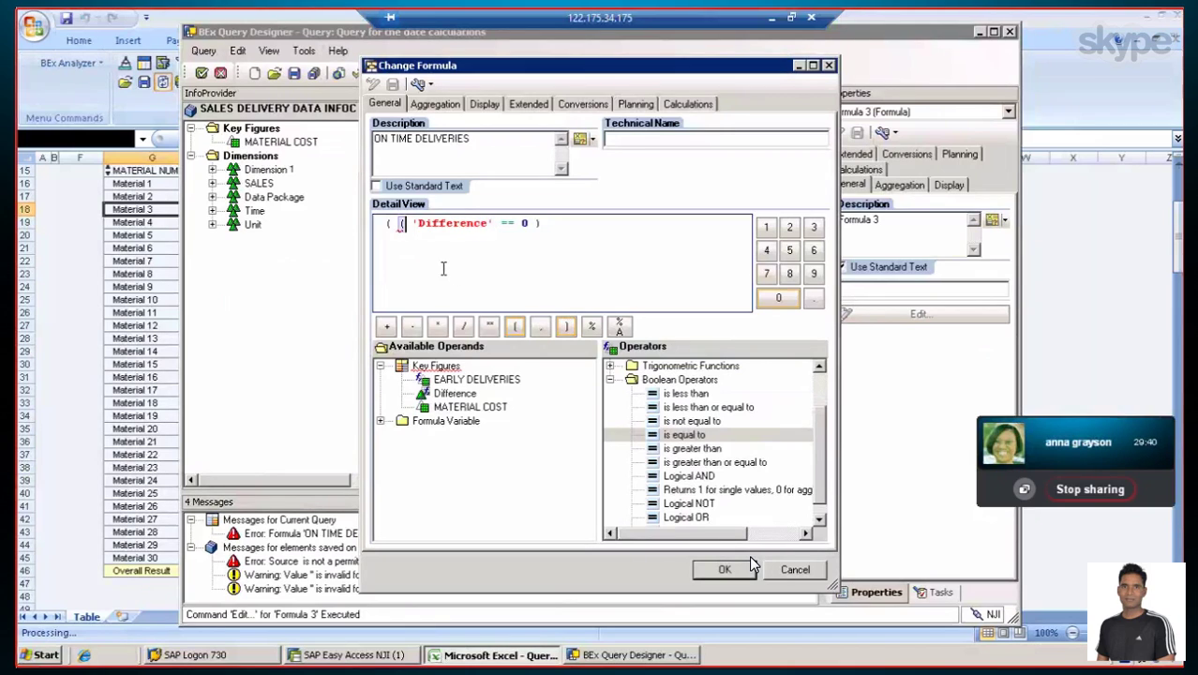
pyautogui.press('BackSpace')
pyautogui.click(539, 223)
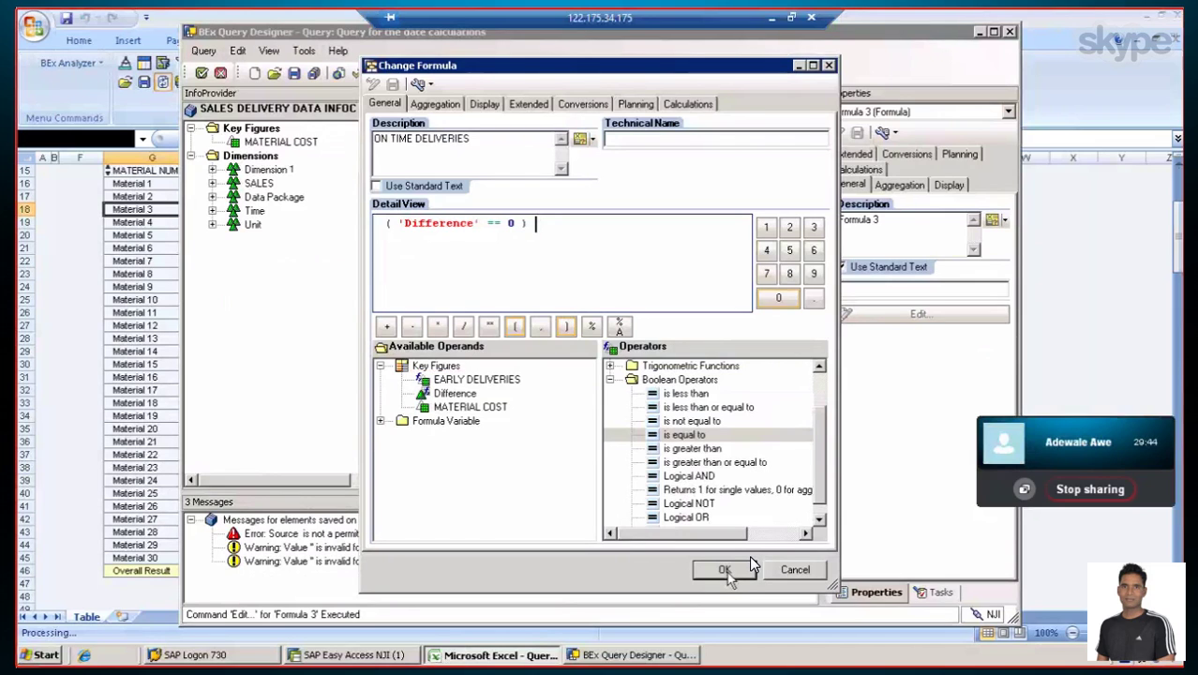
pyautogui.click(727, 571)
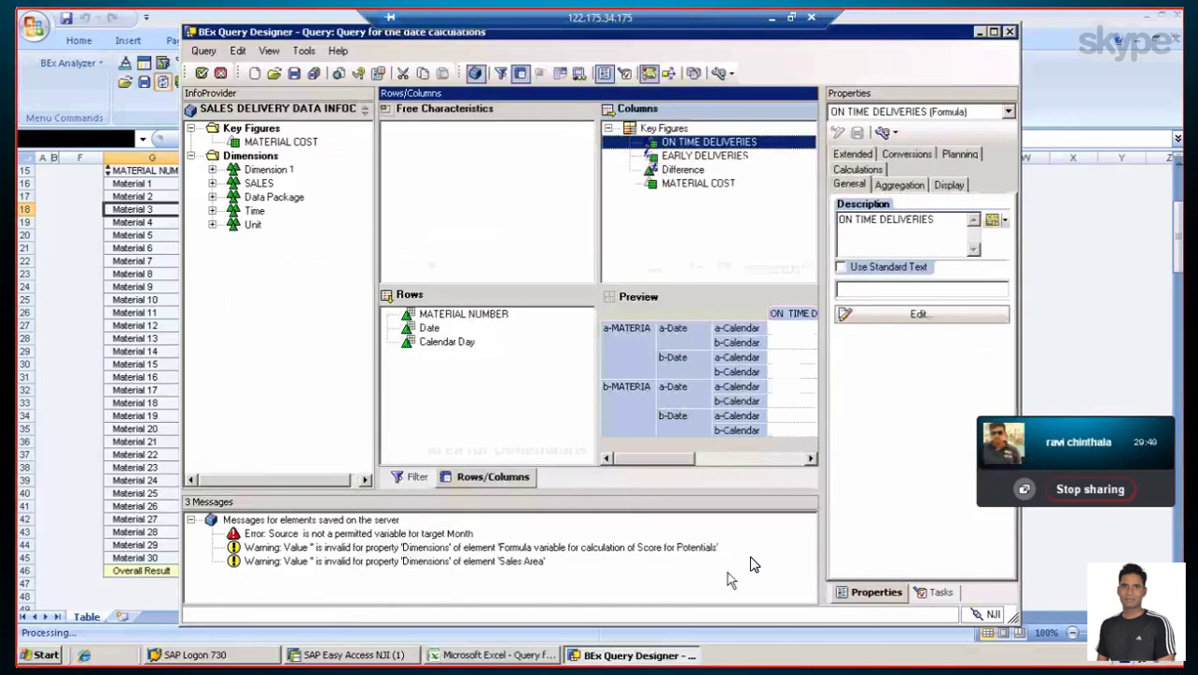
# Add a new formula to the Key Figures structure in the columns and set its description to LATE DELIVERIES
pyautogui.rightClick(653, 131)
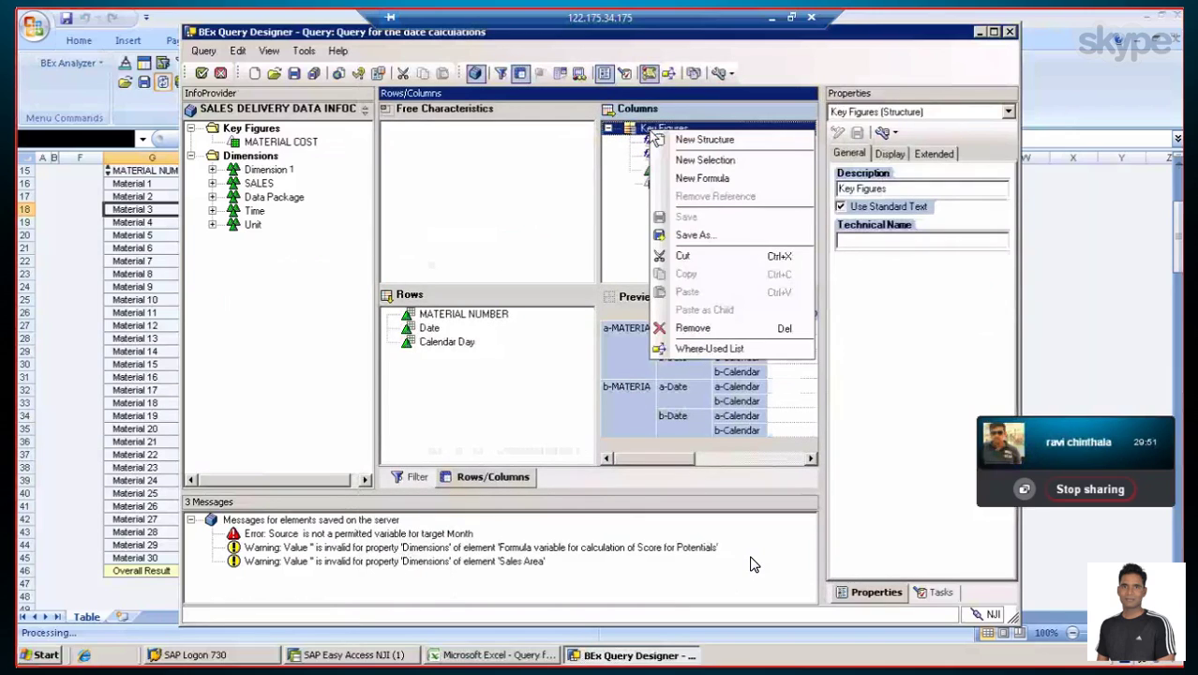
pyautogui.click(702, 178)
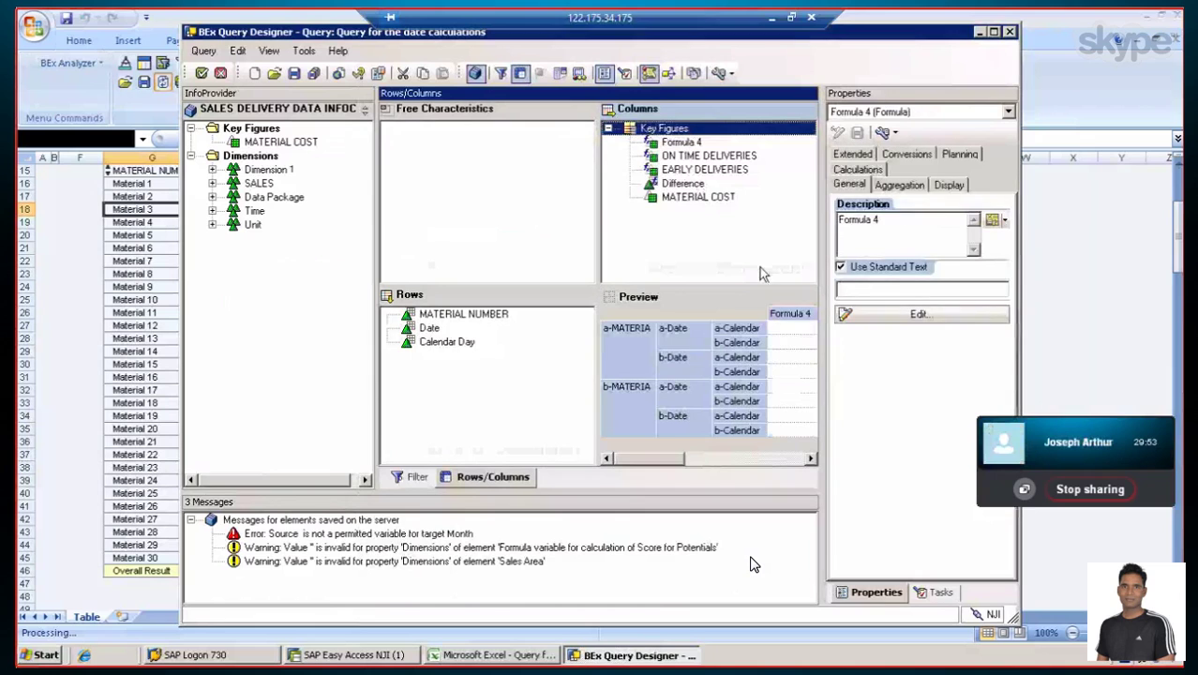
pyautogui.click(905, 314)
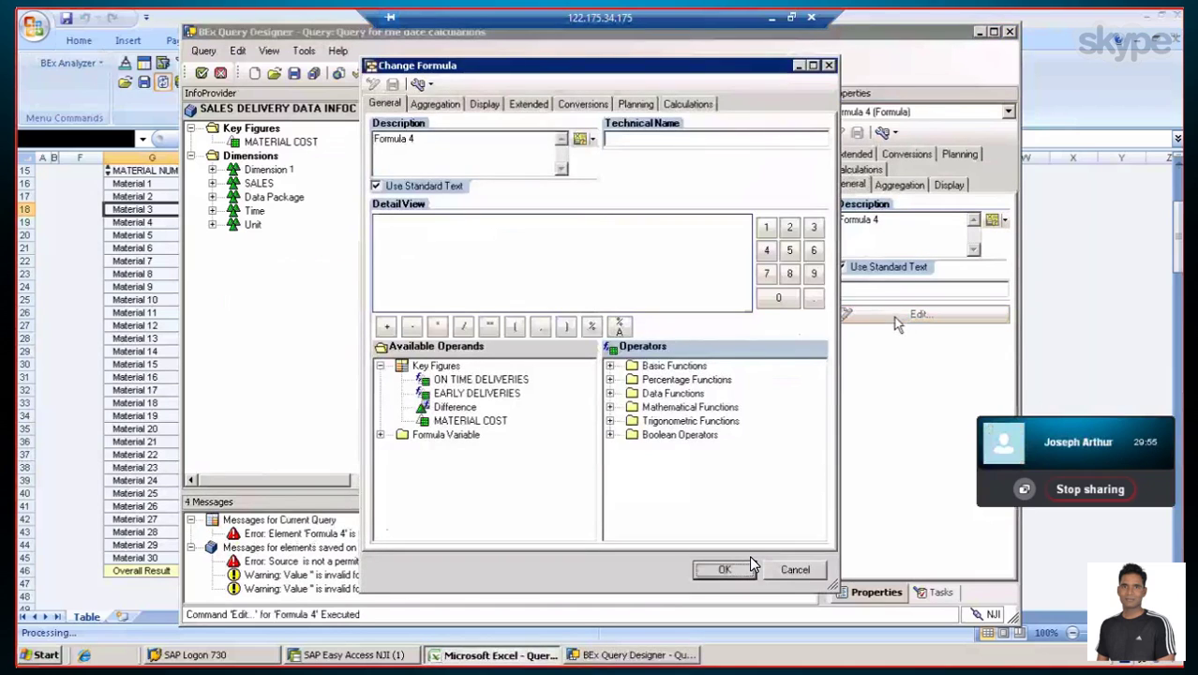
pyautogui.click(426, 238)
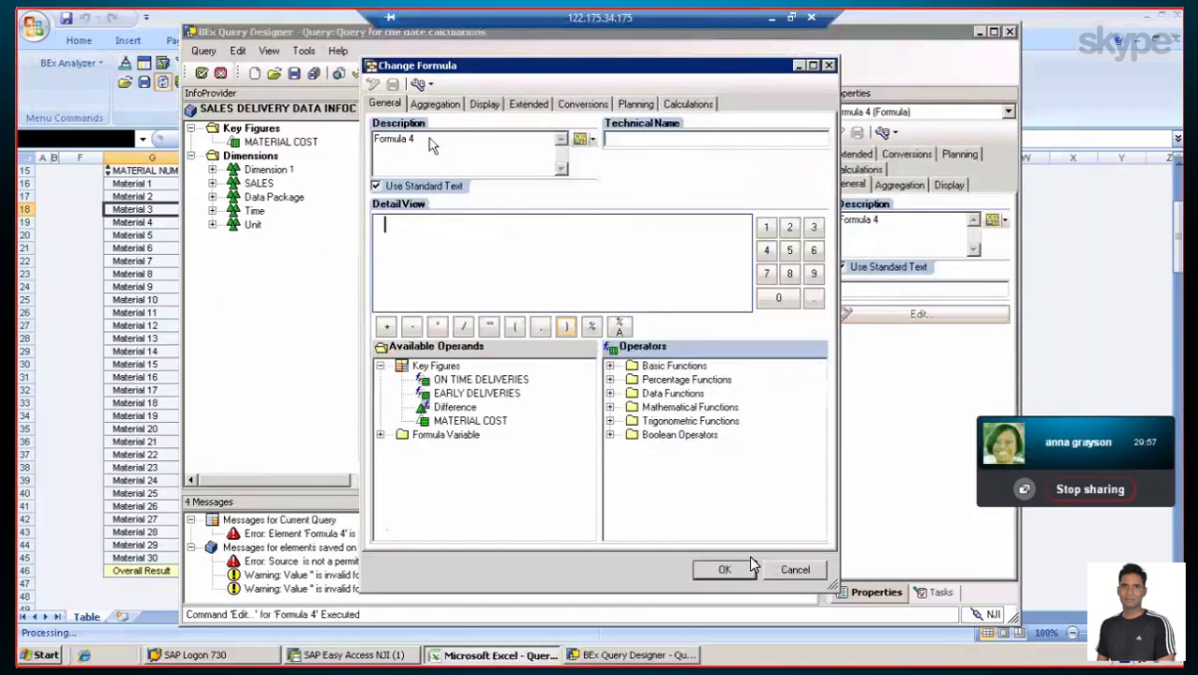
pyautogui.moveTo(428, 140); pyautogui.dragTo(295, 140)
pyautogui.write('LAT')
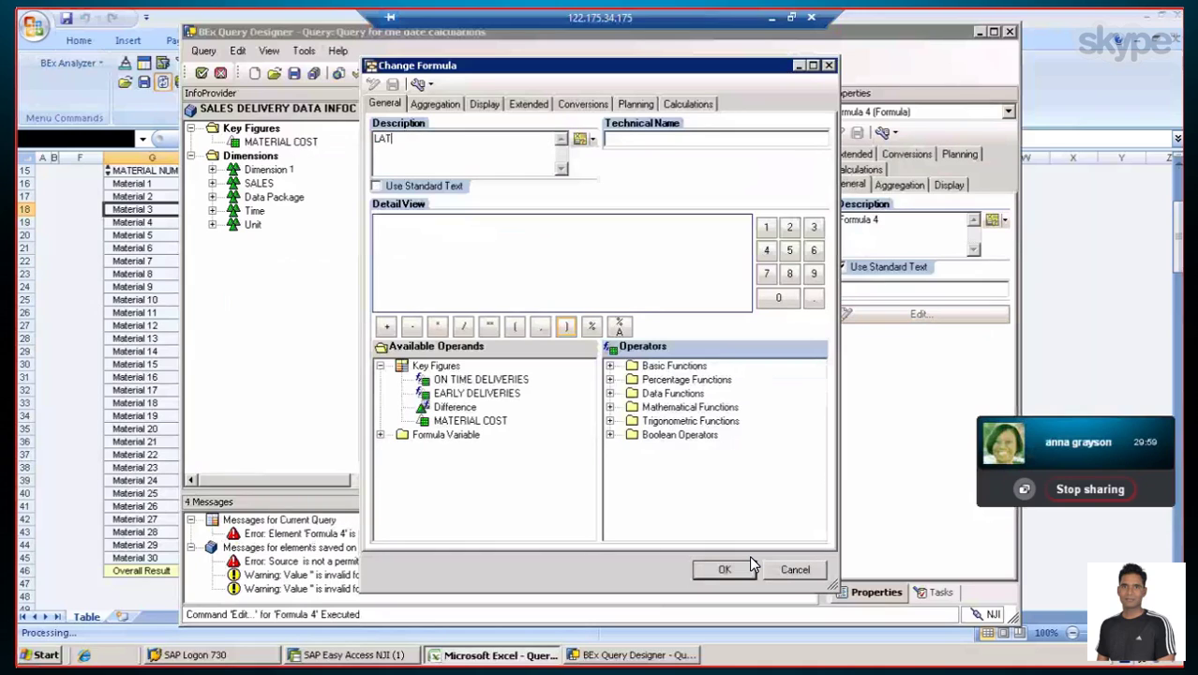
pyautogui.write('E DELIVERI')
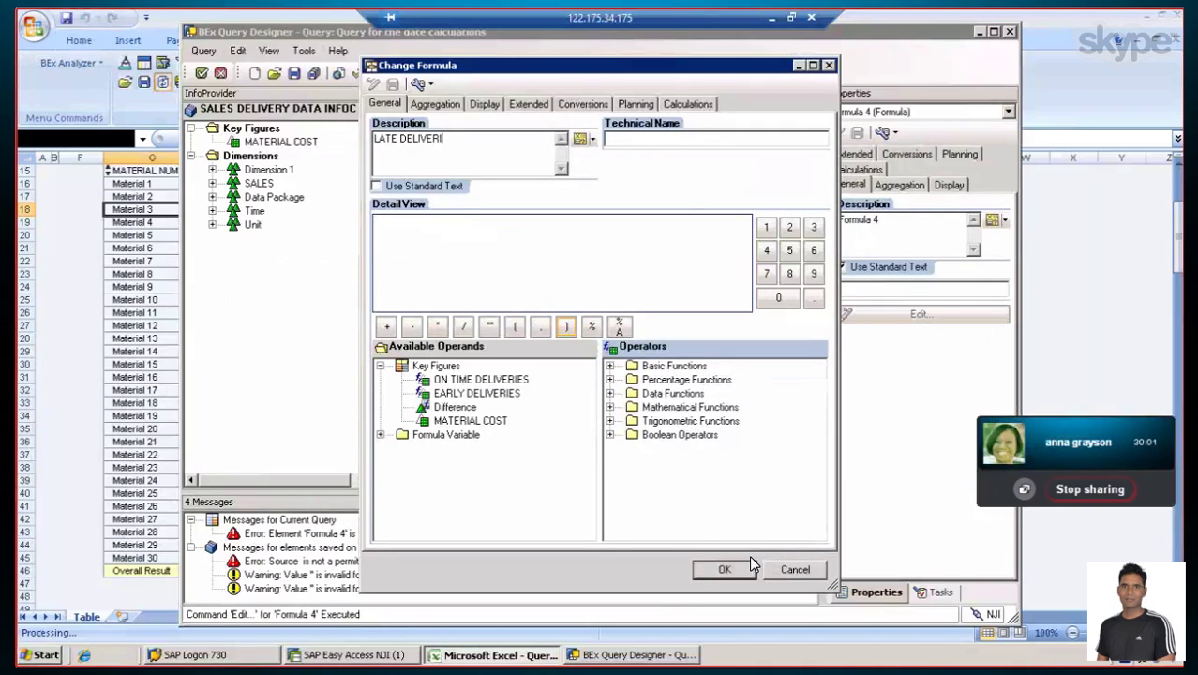
pyautogui.write('ES')
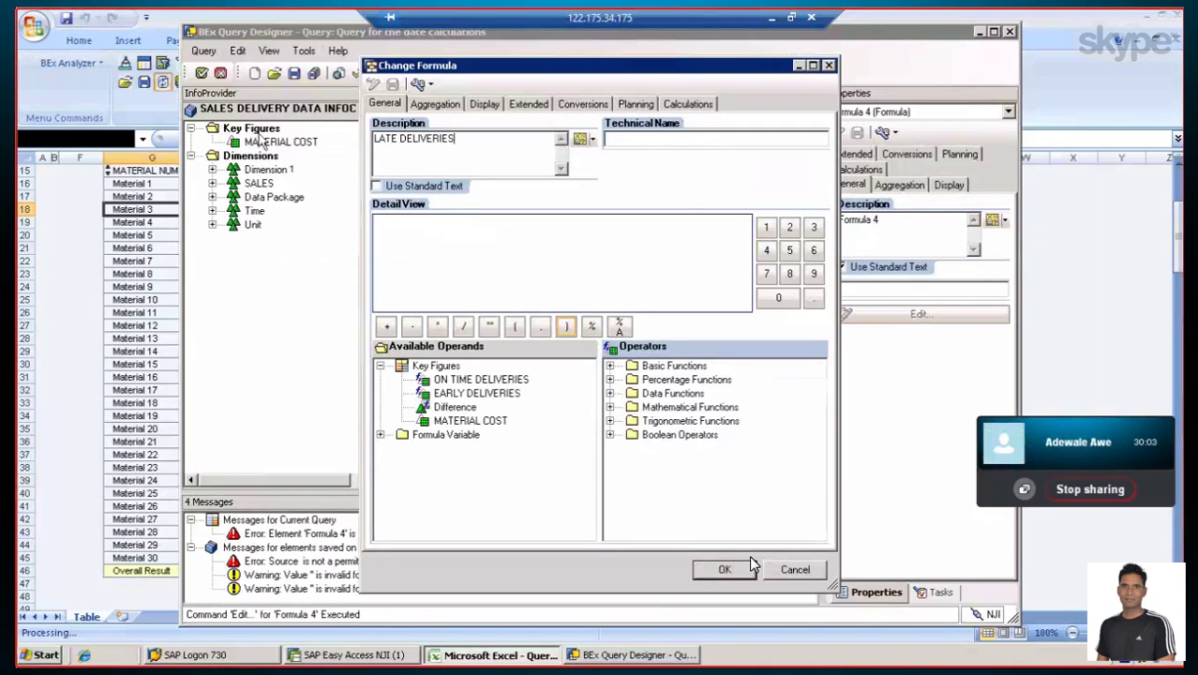
# Define the LATE DELIVERIES formula as ( ( 'Difference' > 0 ) * 'Difference' ) with the Boolean operator "is greater than" and accept it
pyautogui.click(392, 223)
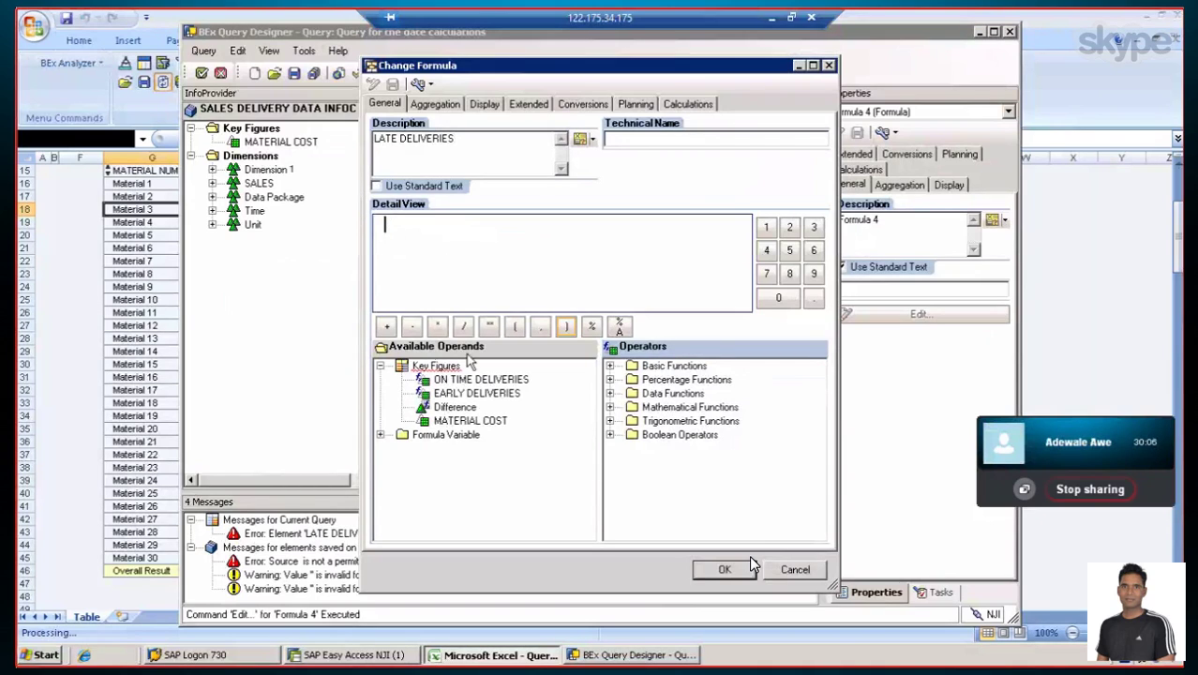
pyautogui.click(515, 328)
pyautogui.click(514, 328)
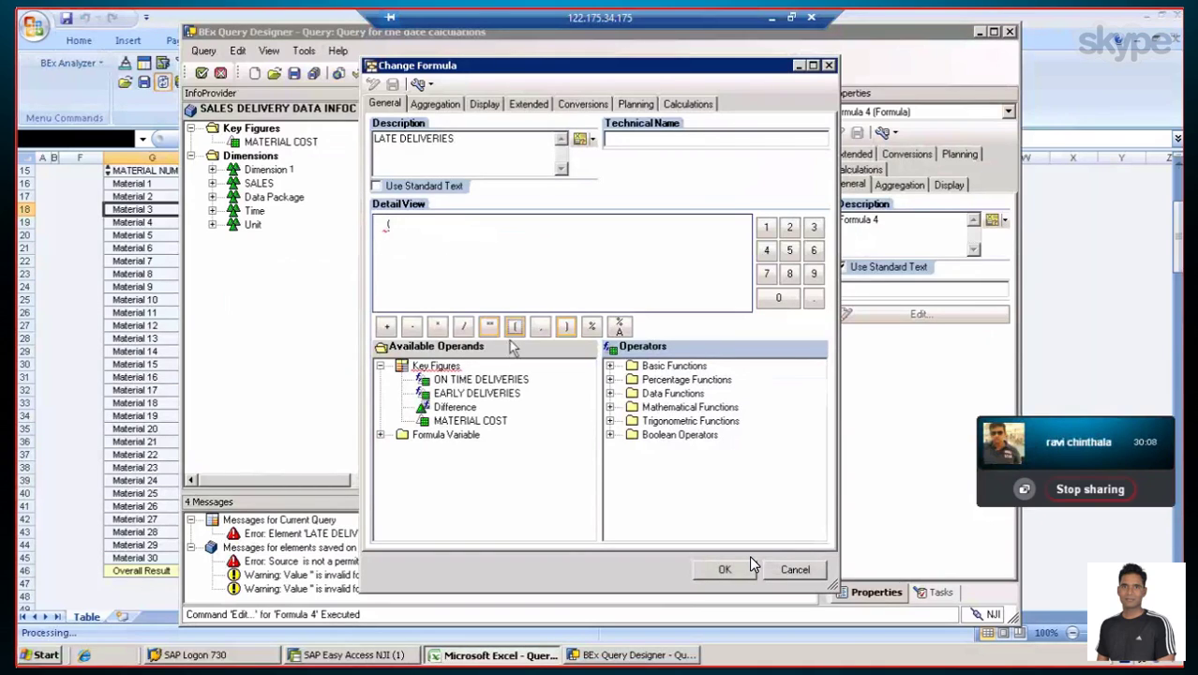
pyautogui.doubleClick(456, 409)
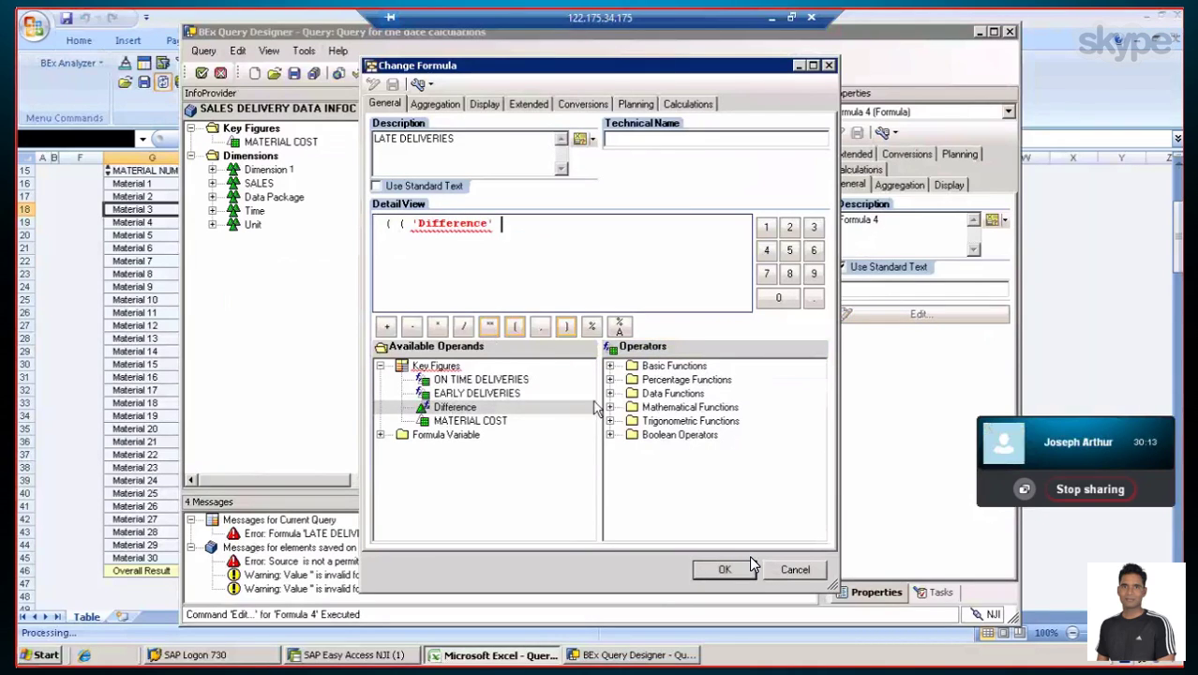
pyautogui.click(610, 435)
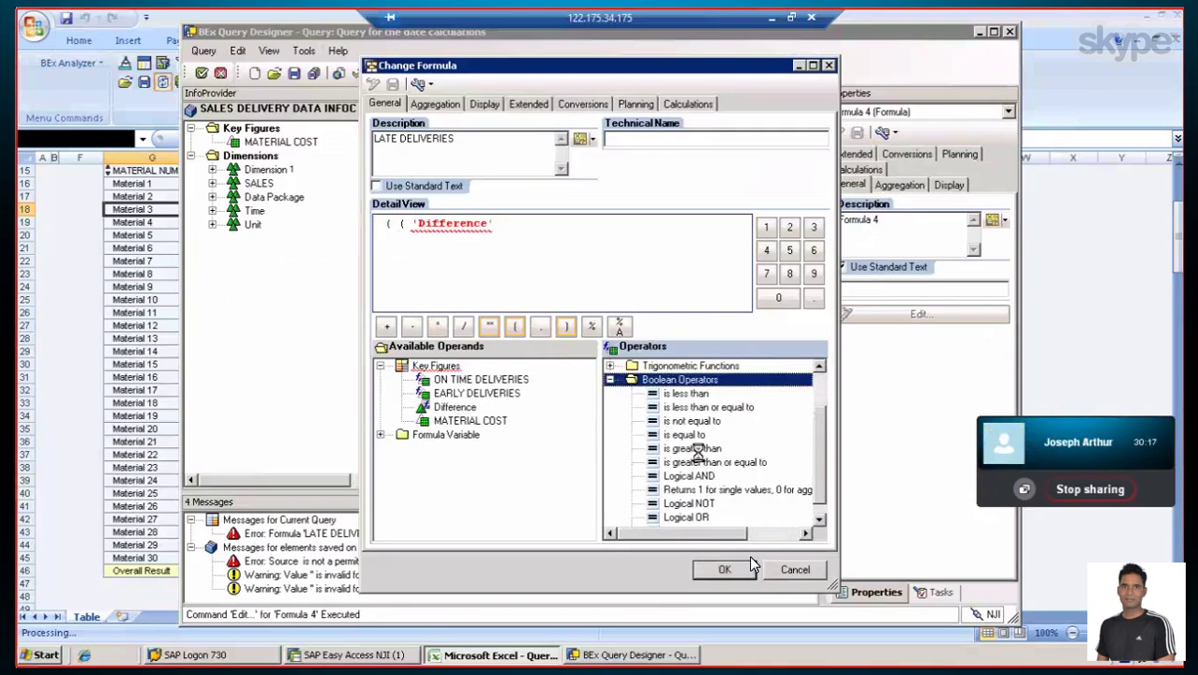
pyautogui.doubleClick(696, 449)
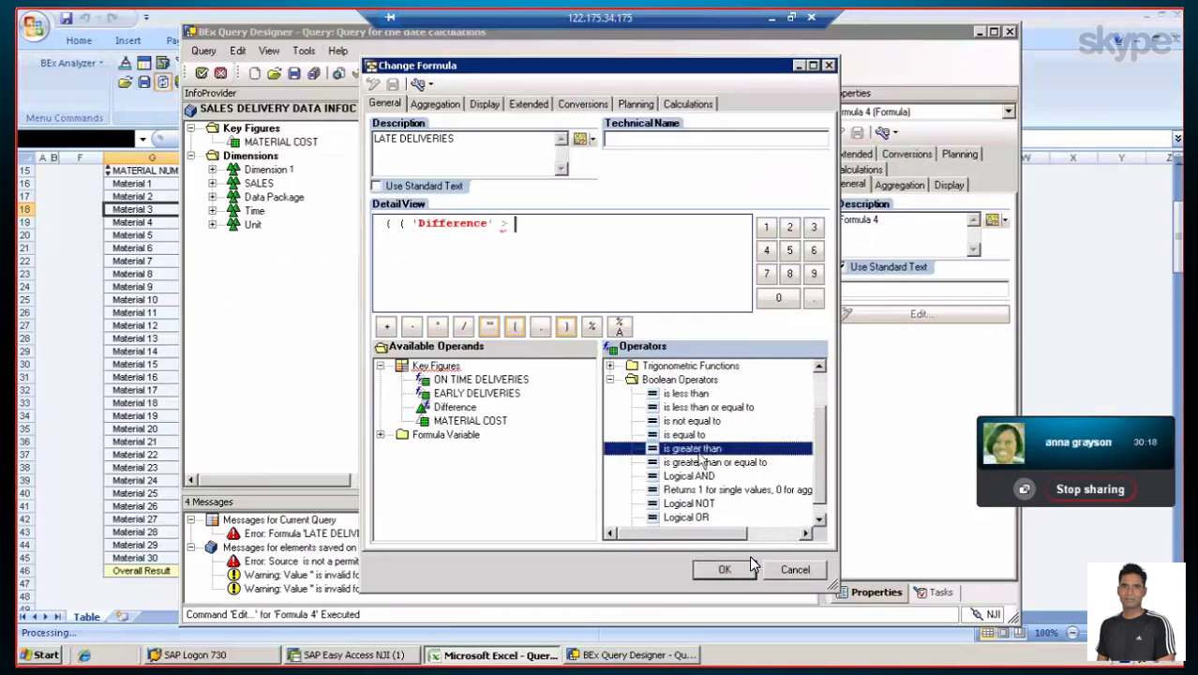
pyautogui.click(778, 297)
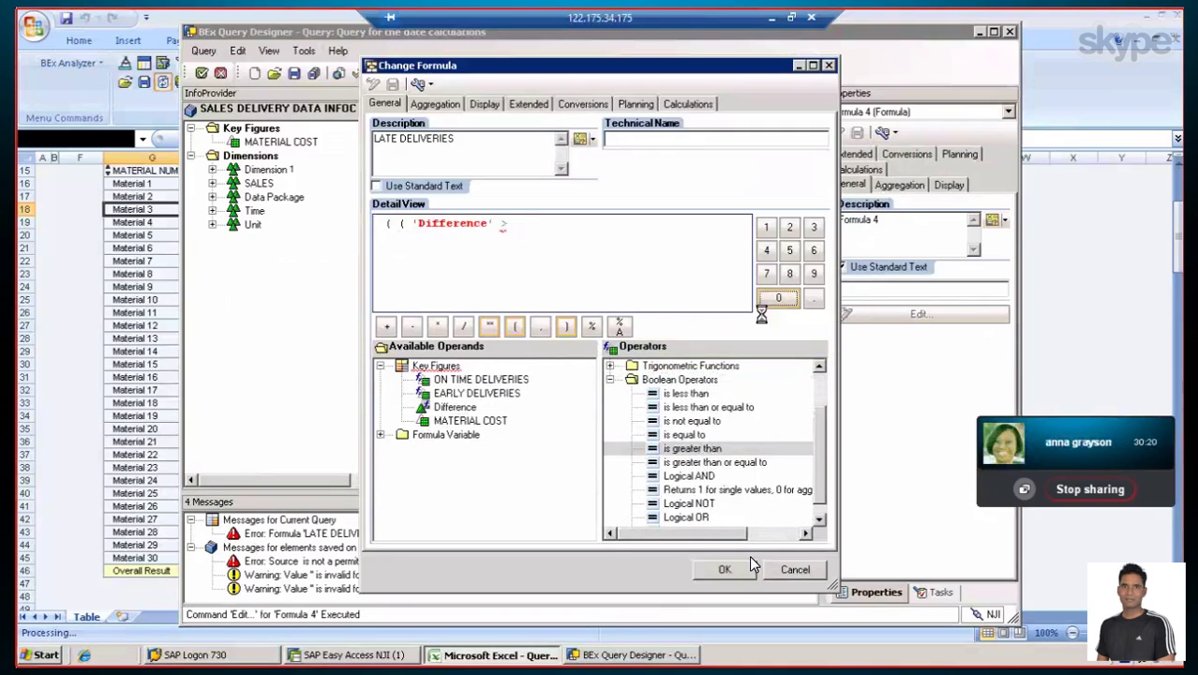
pyautogui.click(566, 326)
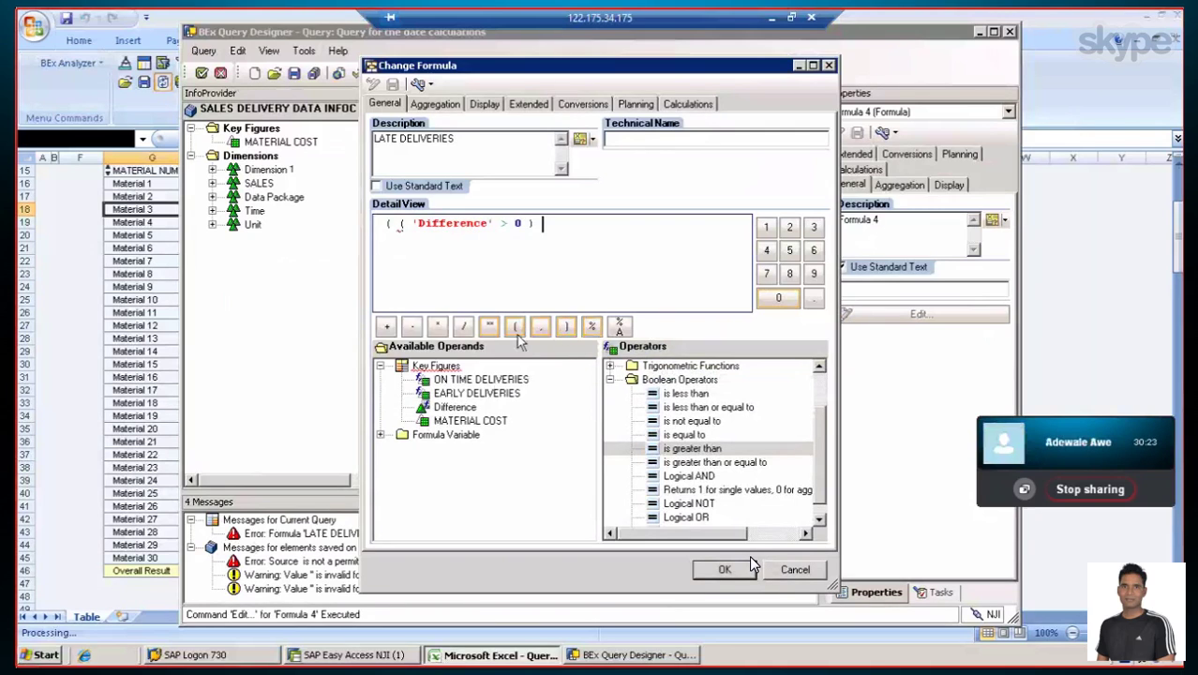
pyautogui.click(436, 326)
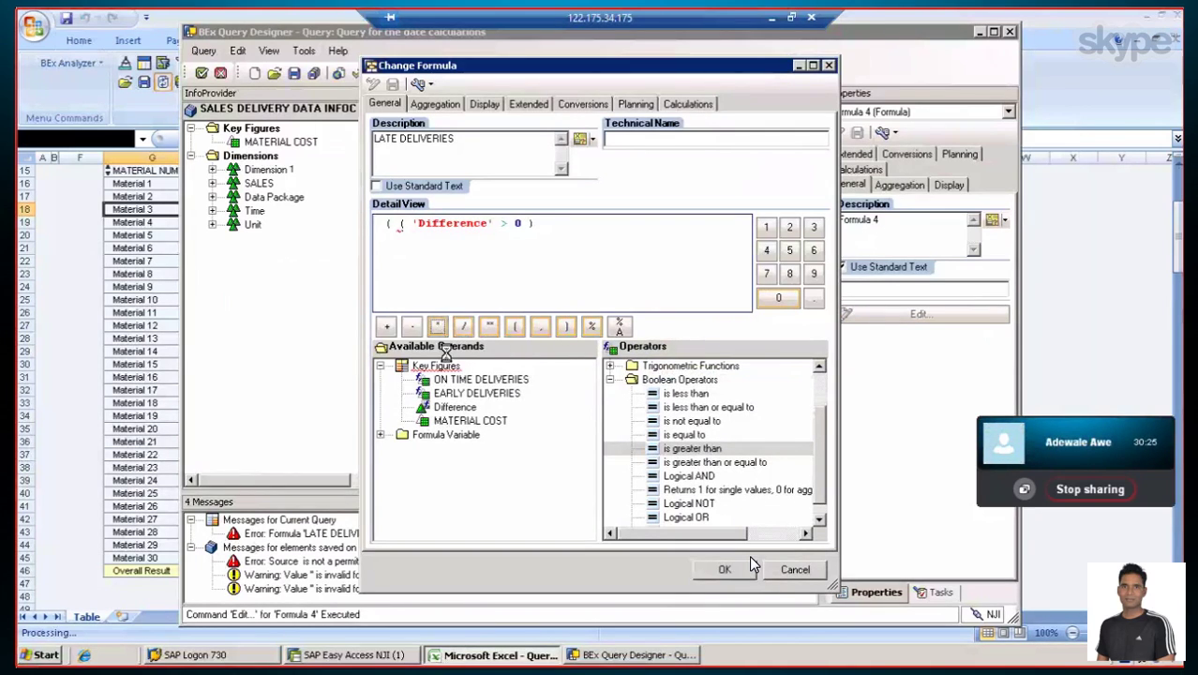
pyautogui.doubleClick(455, 407)
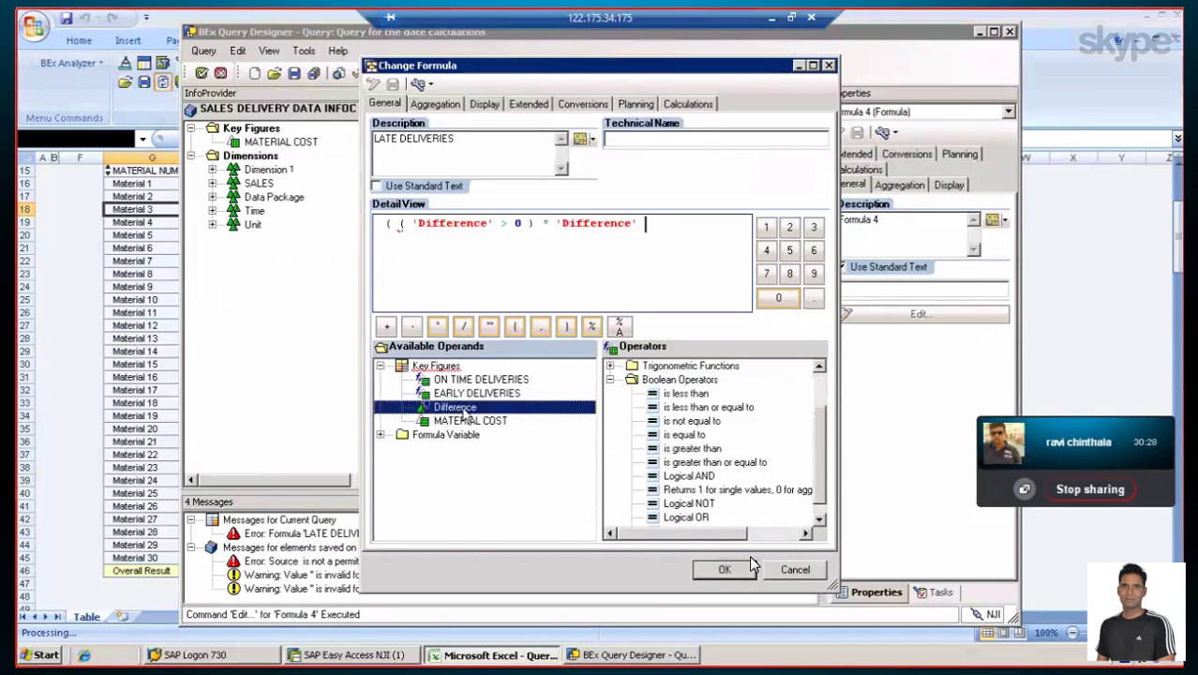
pyautogui.click(565, 326)
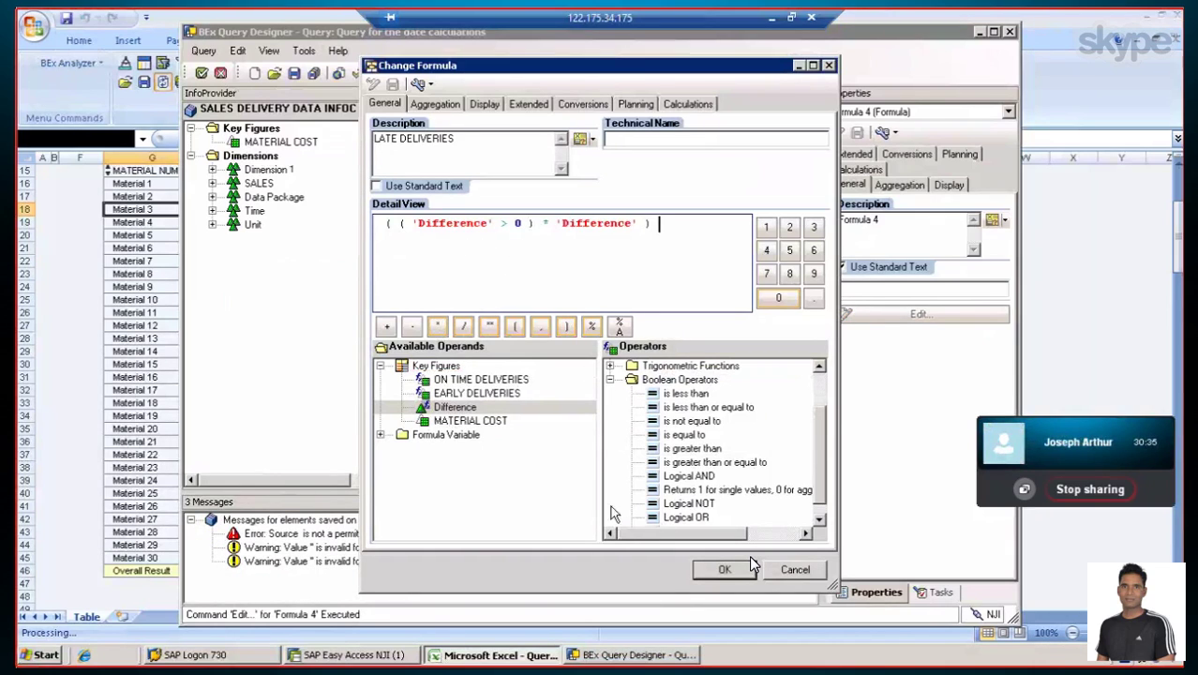
pyautogui.click(722, 572)
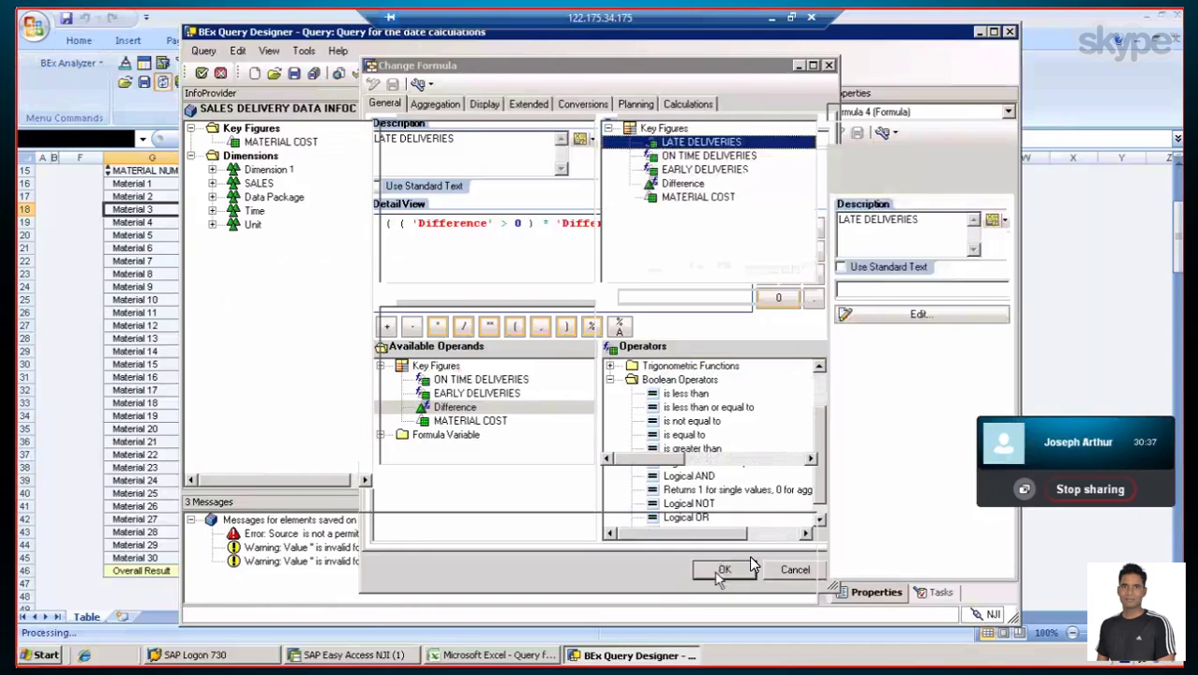
# Set the Difference formula's display to Hide (Can Be Shown) instead of the default settings, and select the MATERIAL COST key figure in the columns
pyautogui.click(680, 183)
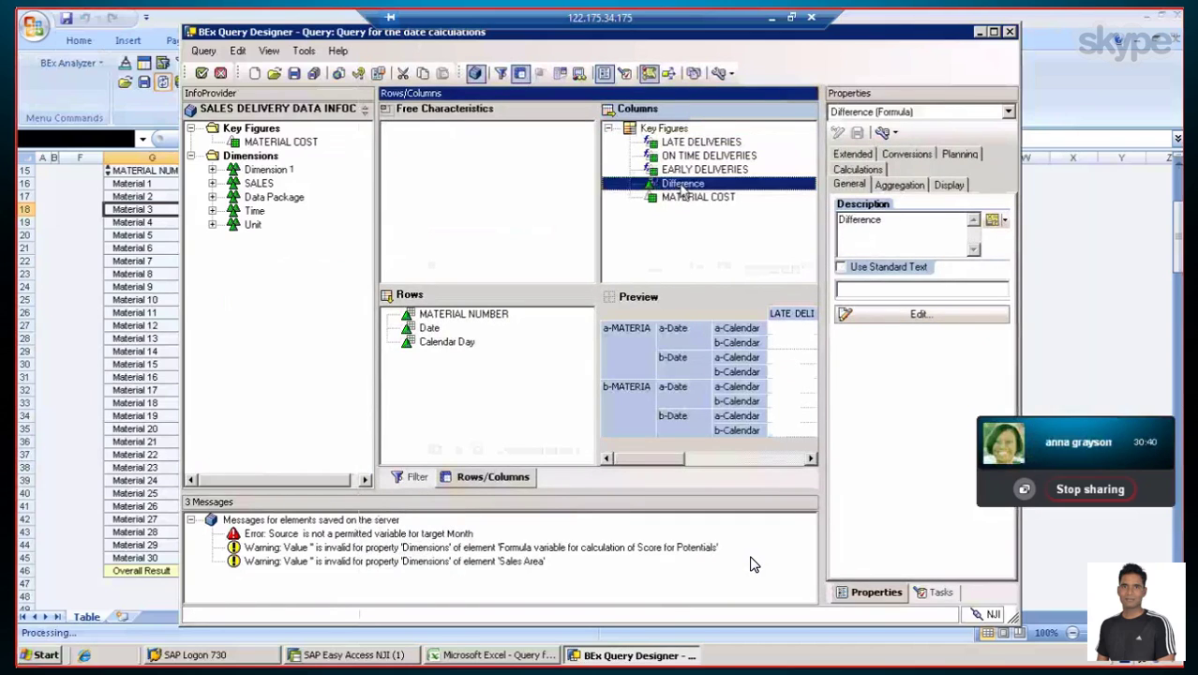
pyautogui.click(949, 185)
pyautogui.click(842, 261)
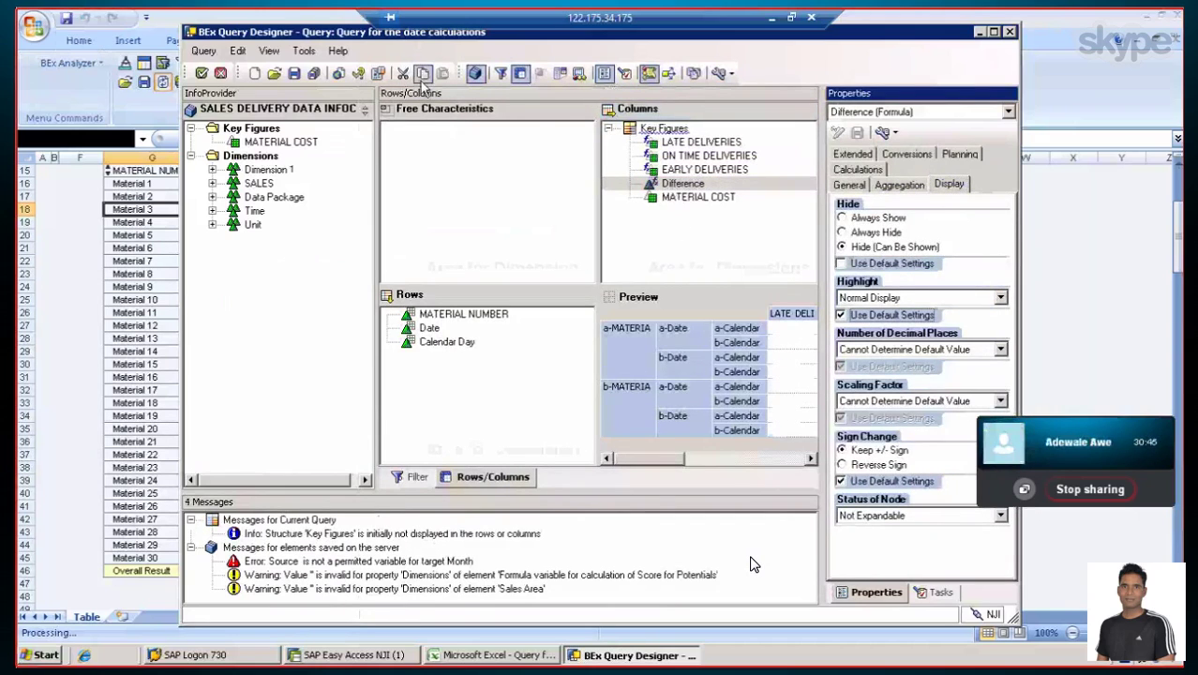
pyautogui.click(701, 243)
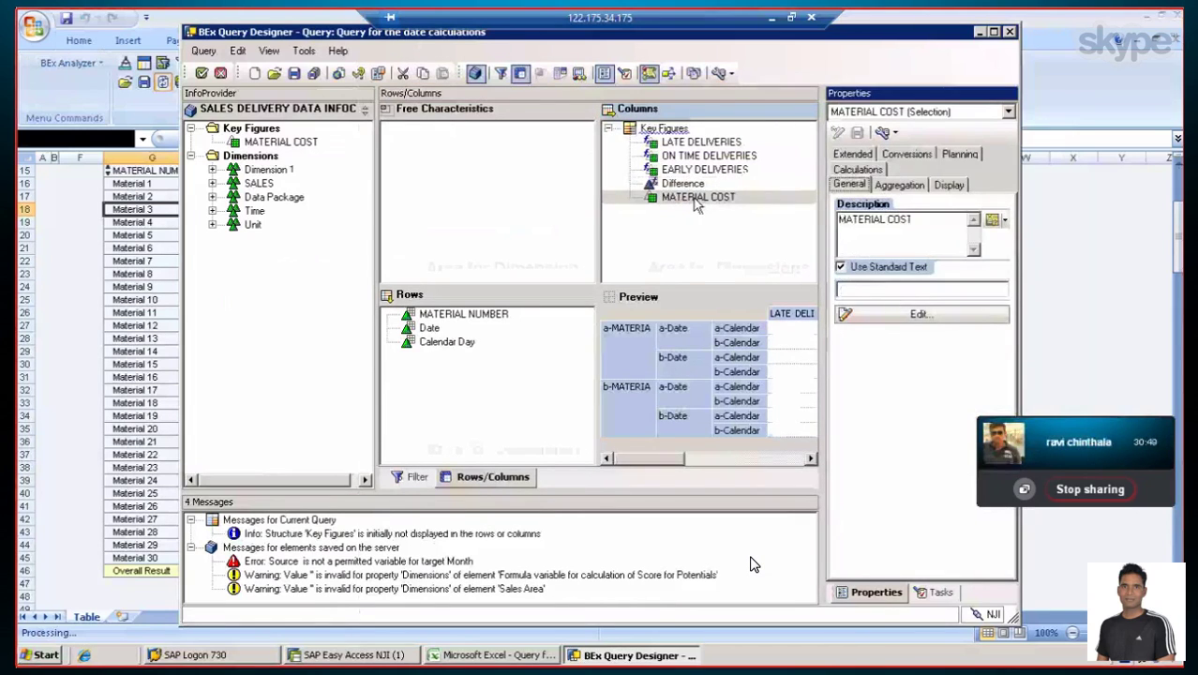
# Move MATERIAL COST to the first position in the Key Figures structure of the columns, above LATE DELIVERIES
pyautogui.moveTo(696, 204); pyautogui.dragTo(701, 143)
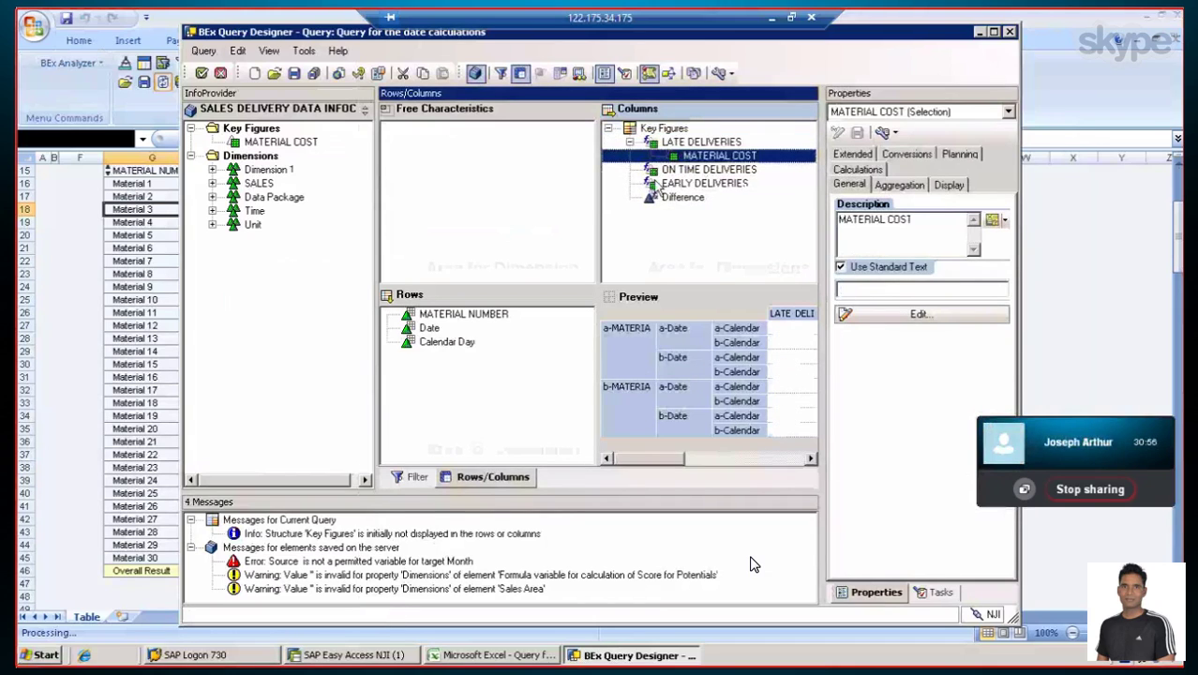
pyautogui.doubleClick(668, 130)
pyautogui.click(682, 184)
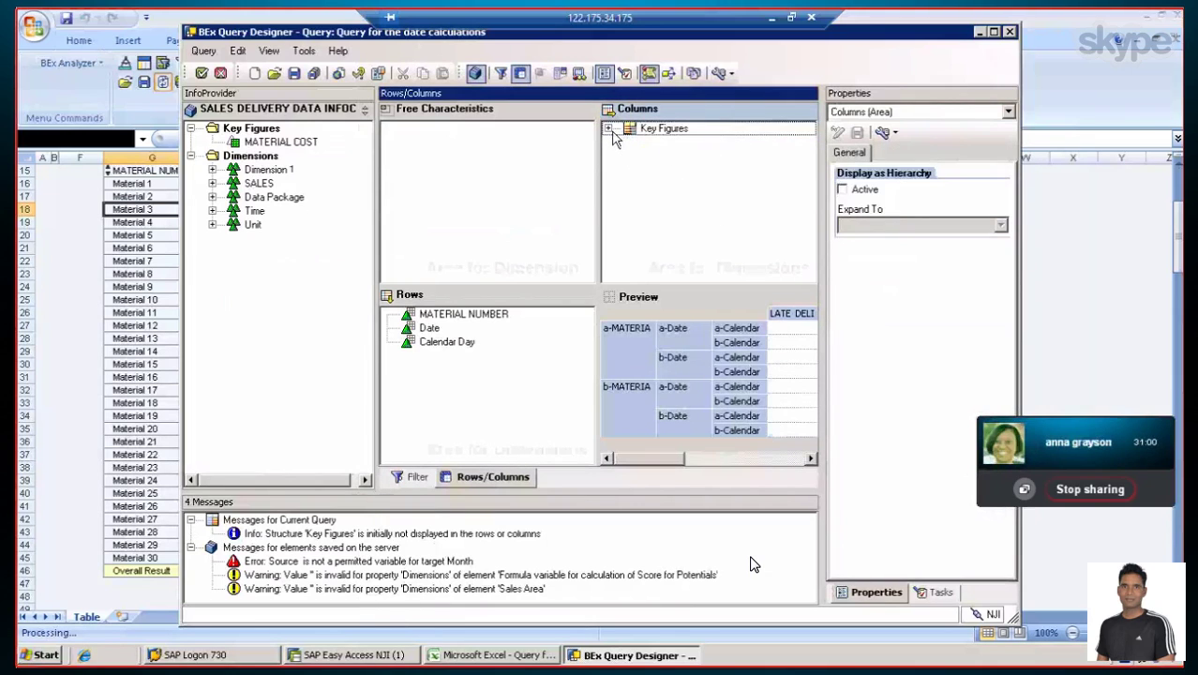
pyautogui.click(608, 130)
pyautogui.click(709, 158)
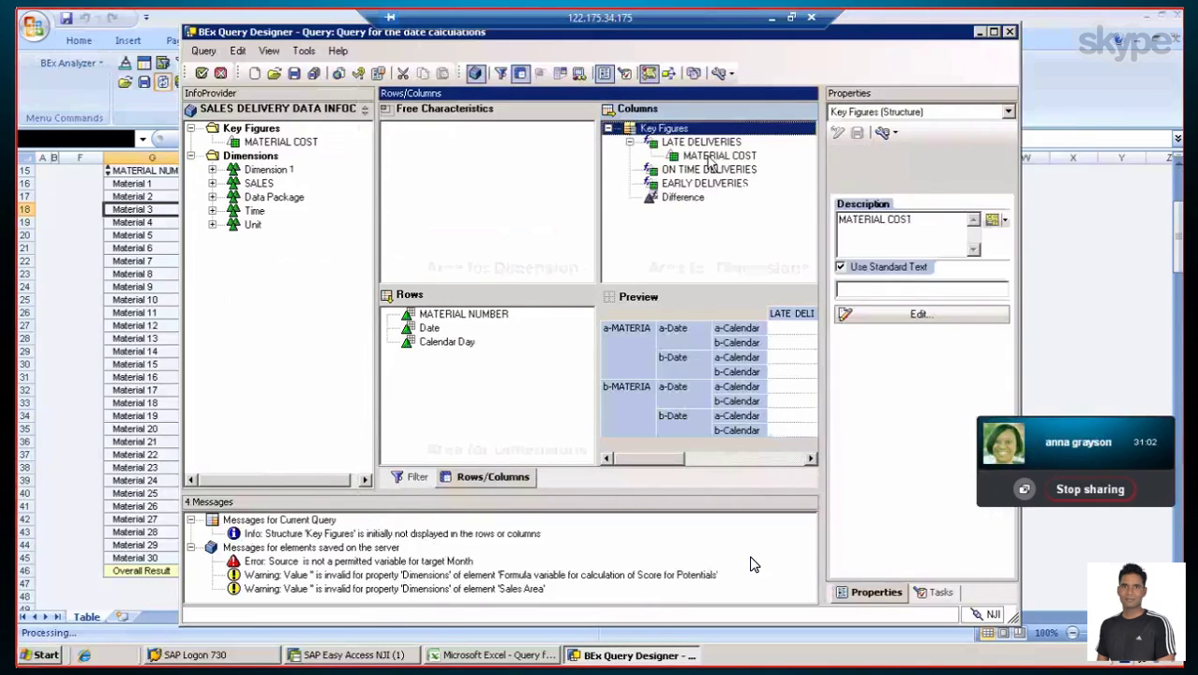
pyautogui.click(711, 157)
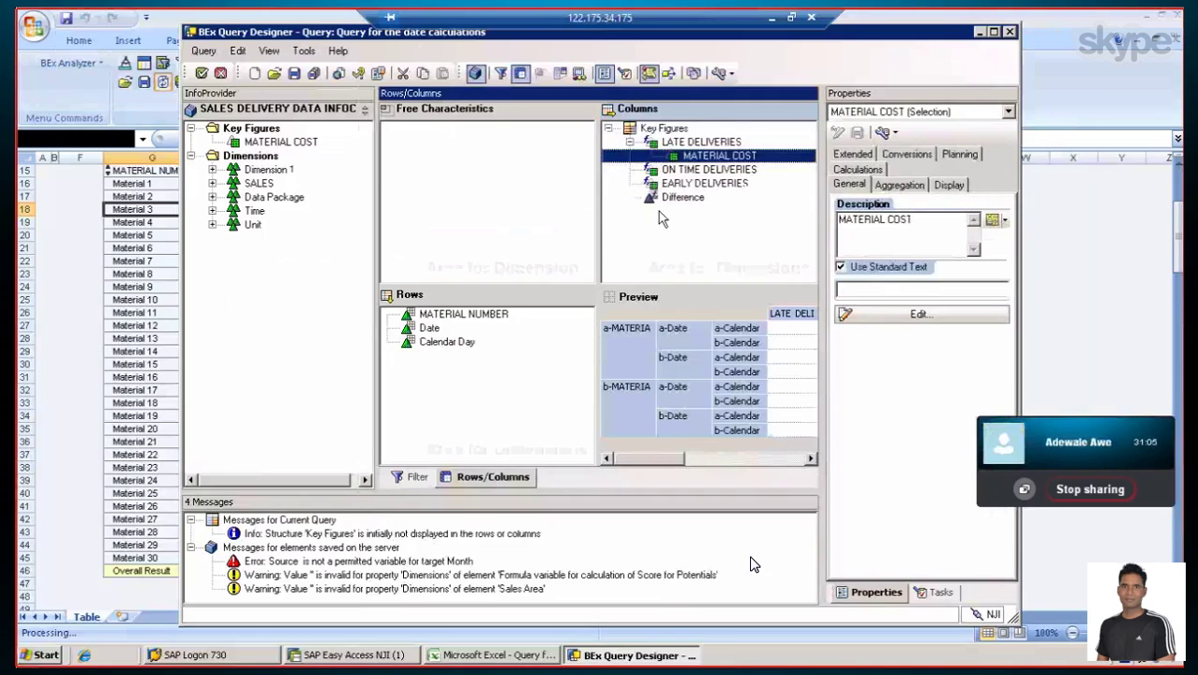
pyautogui.moveTo(682, 156); pyautogui.dragTo(630, 139)
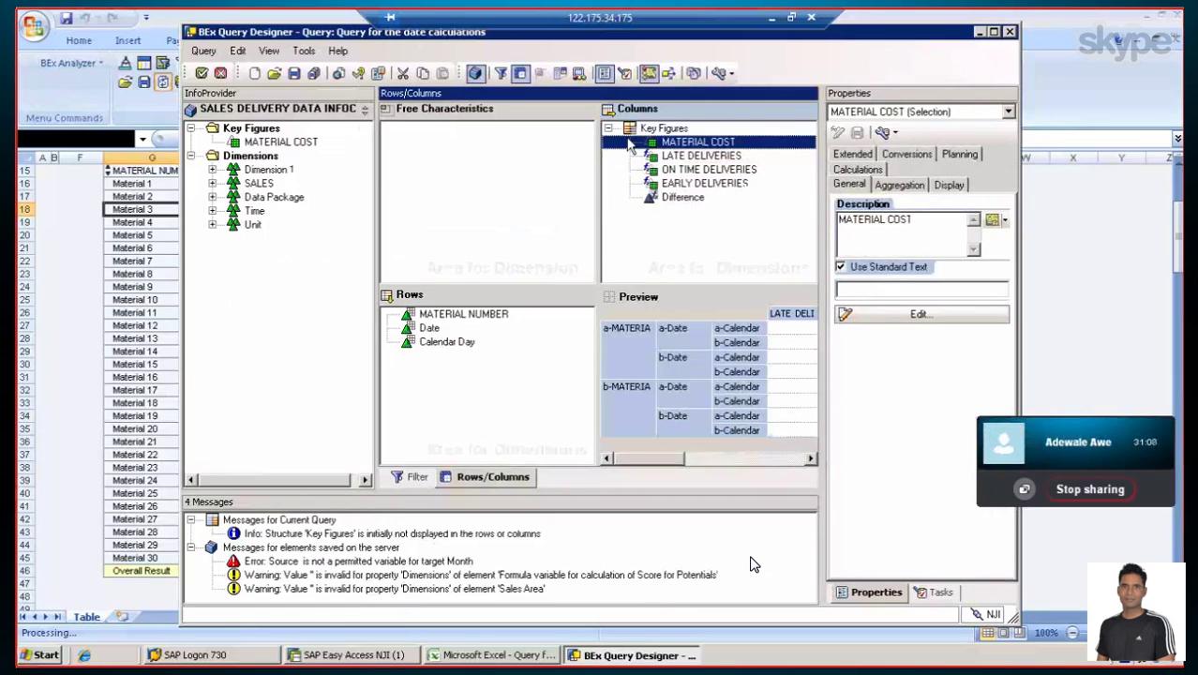
pyautogui.click(731, 249)
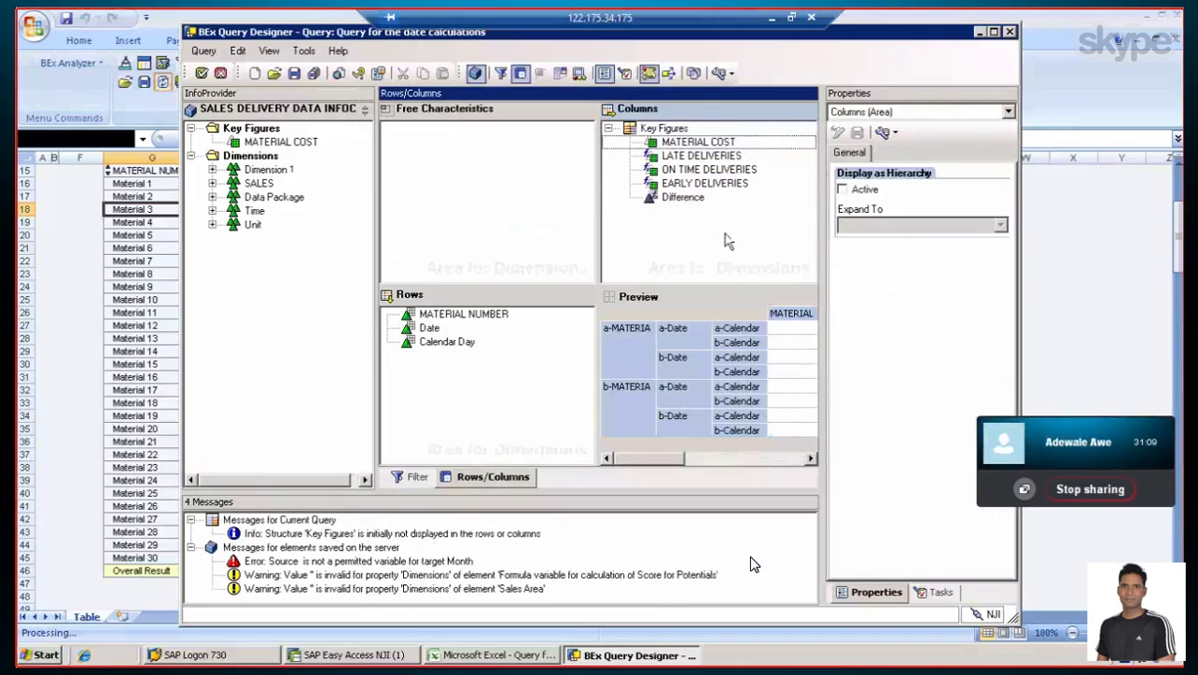
# Reorder the delivery formulas below MATERIAL COST as EARLY DELIVERIES, ON TIME DELIVERIES, LATE DELIVERIES
pyautogui.click(702, 183)
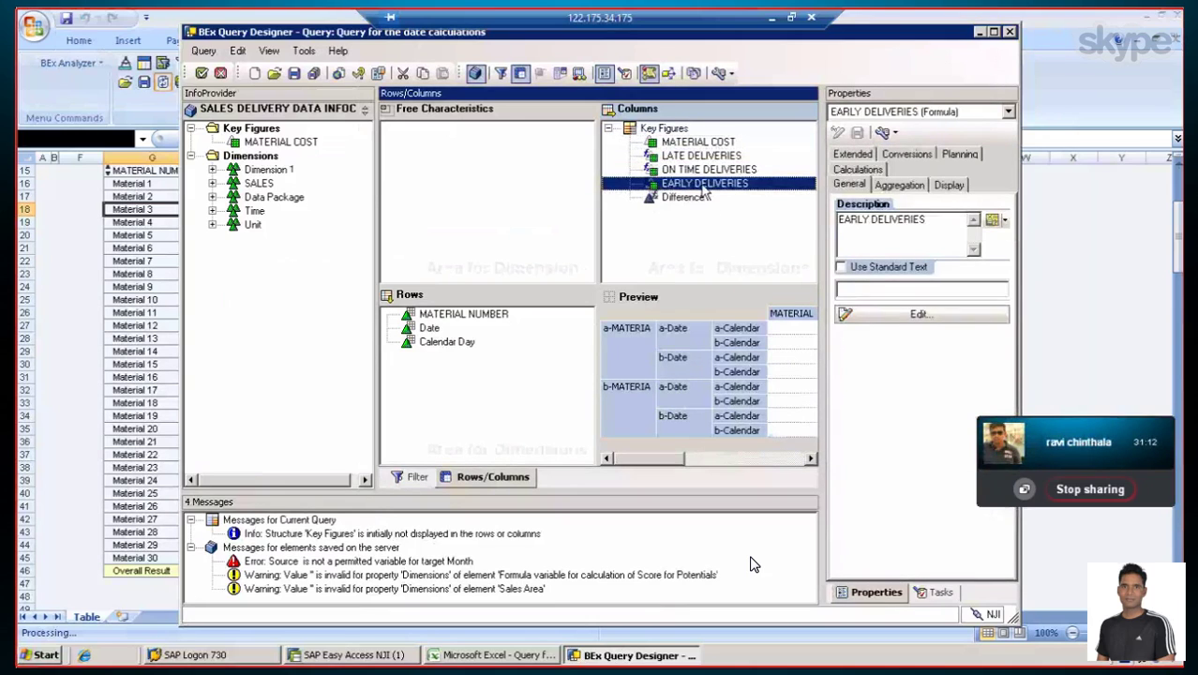
pyautogui.moveTo(702, 188); pyautogui.dragTo(695, 160)
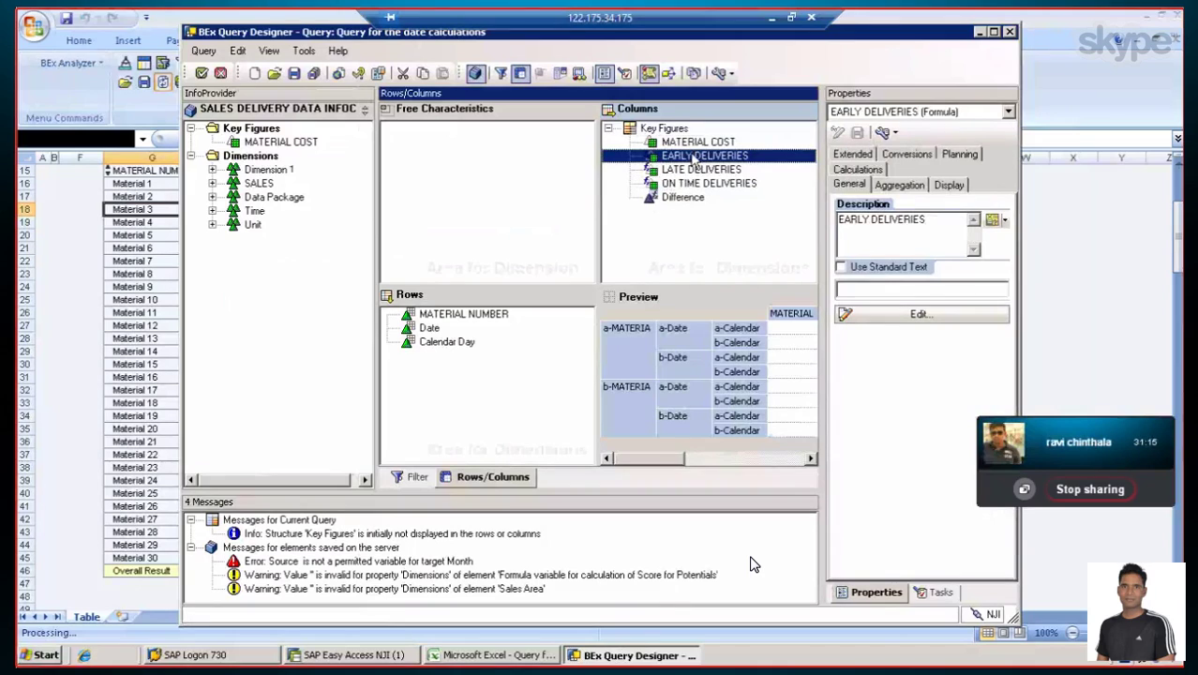
pyautogui.click(700, 185)
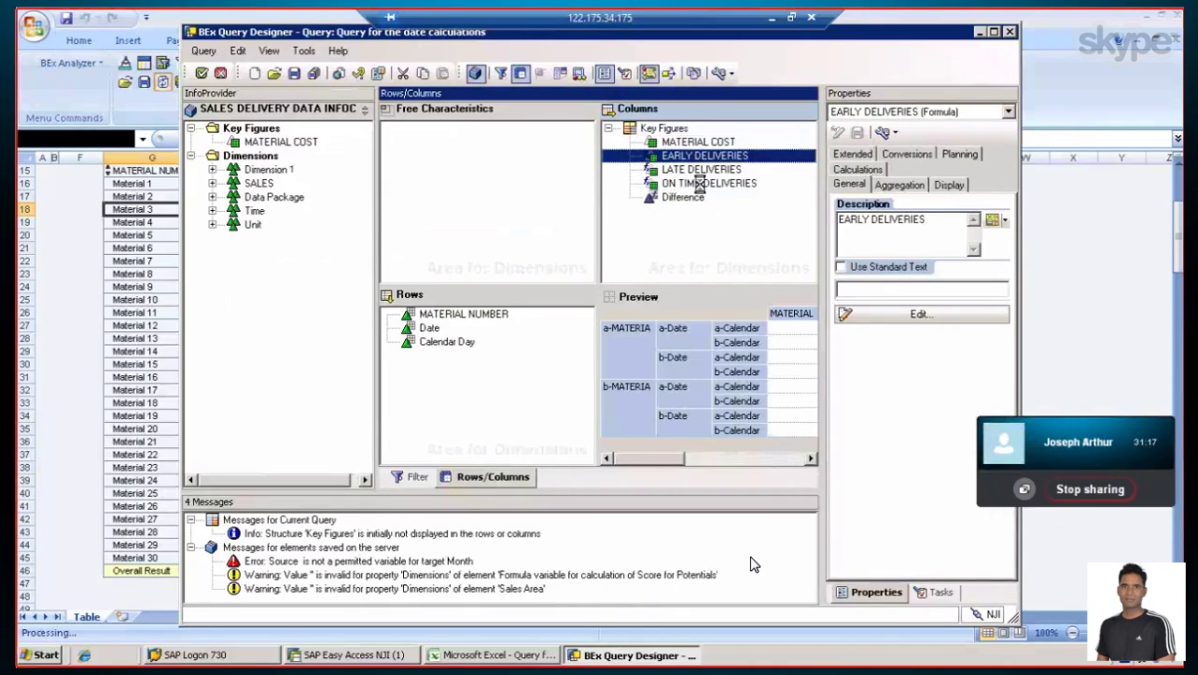
pyautogui.moveTo(700, 185); pyautogui.dragTo(703, 169)
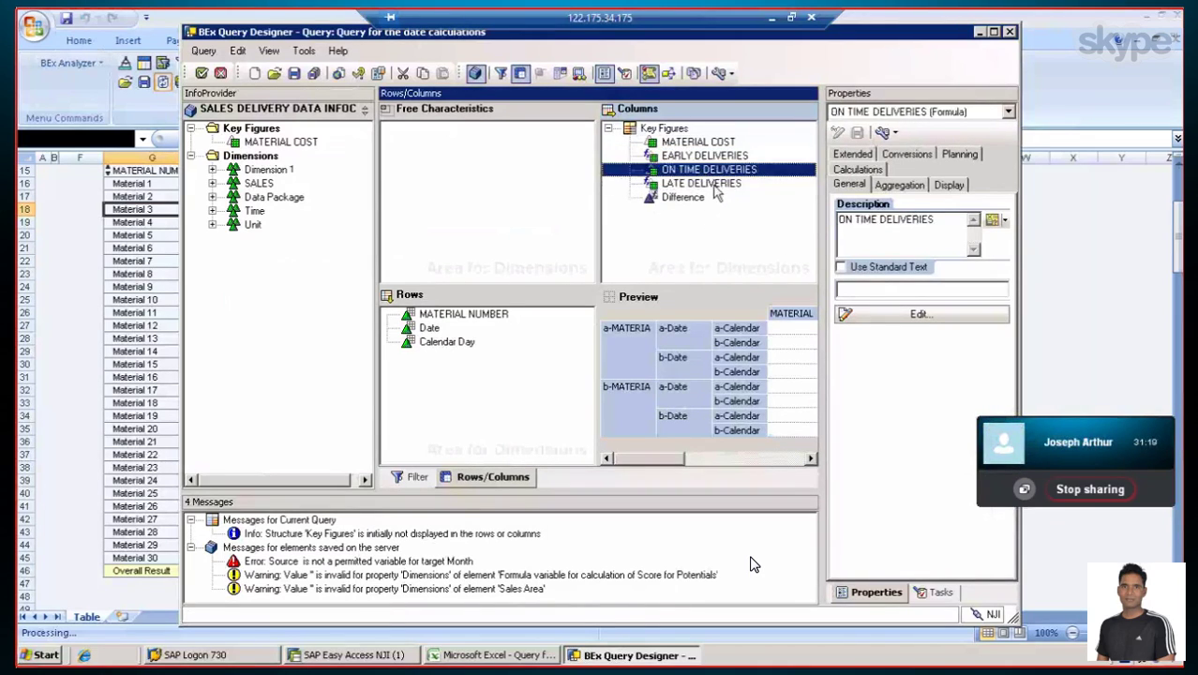
pyautogui.click(481, 380)
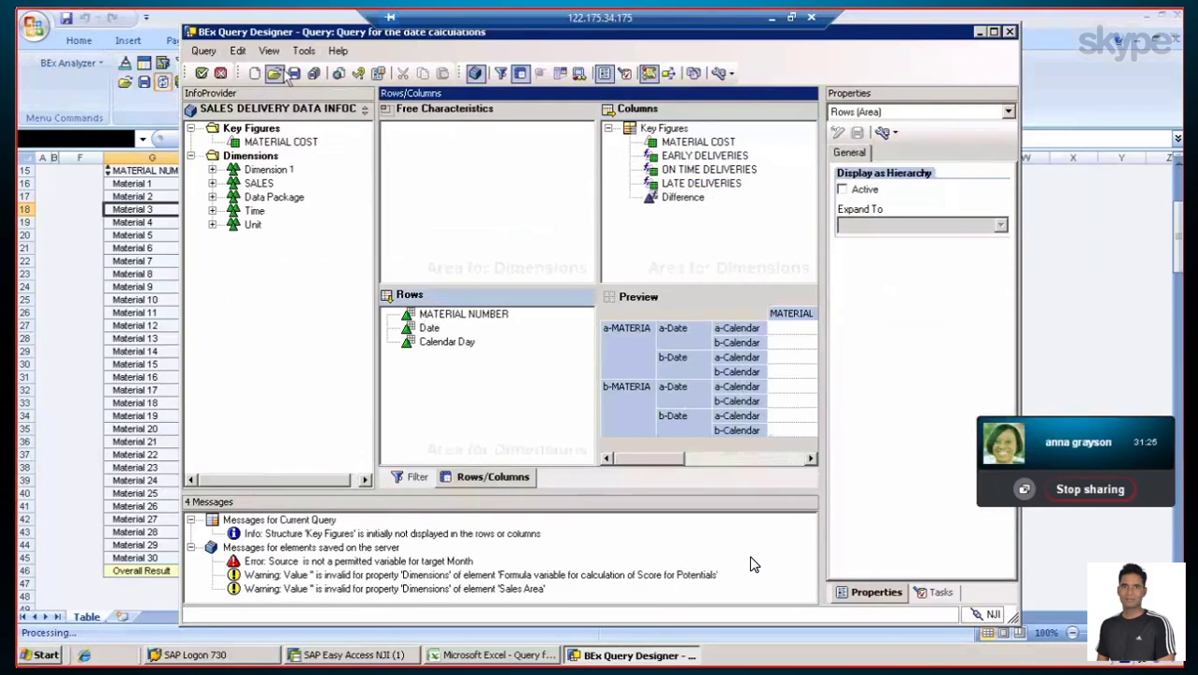
# Save the reordered date calculations query, then exit the designer and use the query in the workbook
pyautogui.click(313, 74)
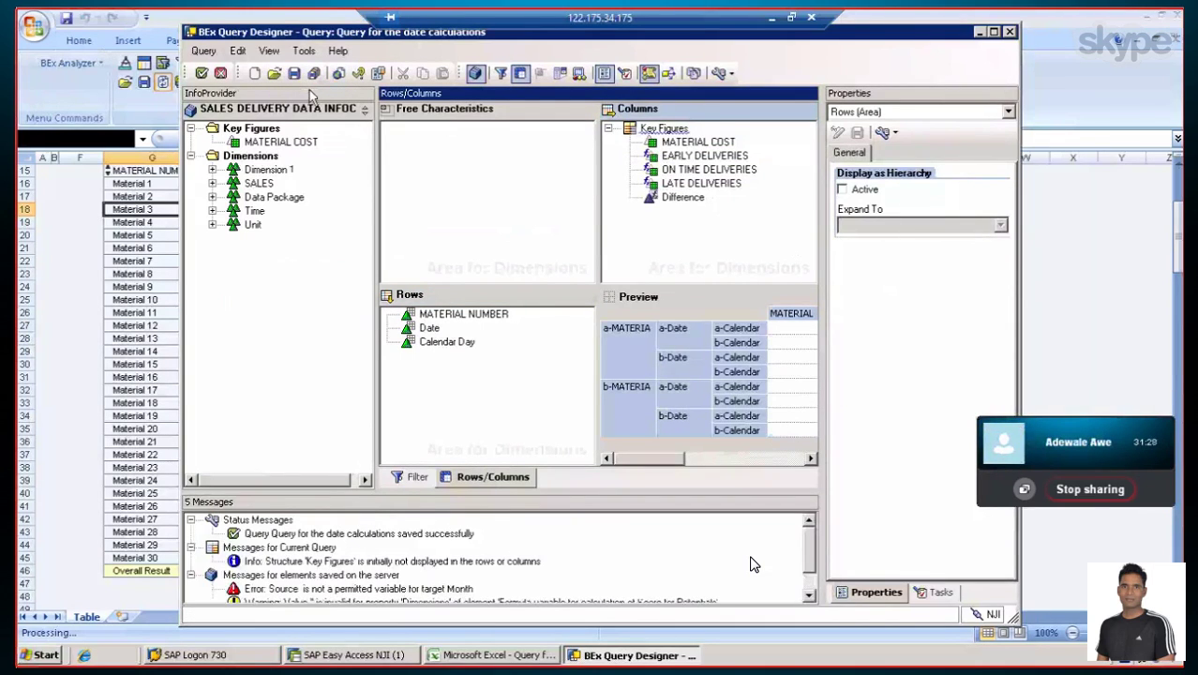
pyautogui.click(294, 74)
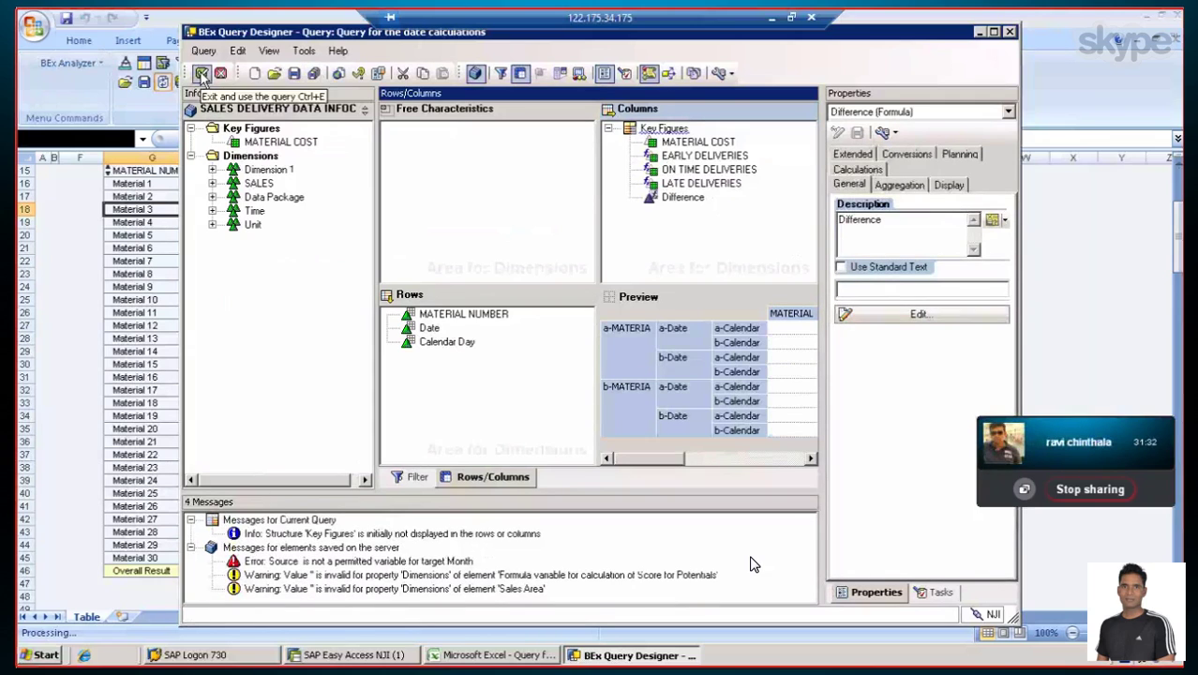
pyautogui.click(201, 74)
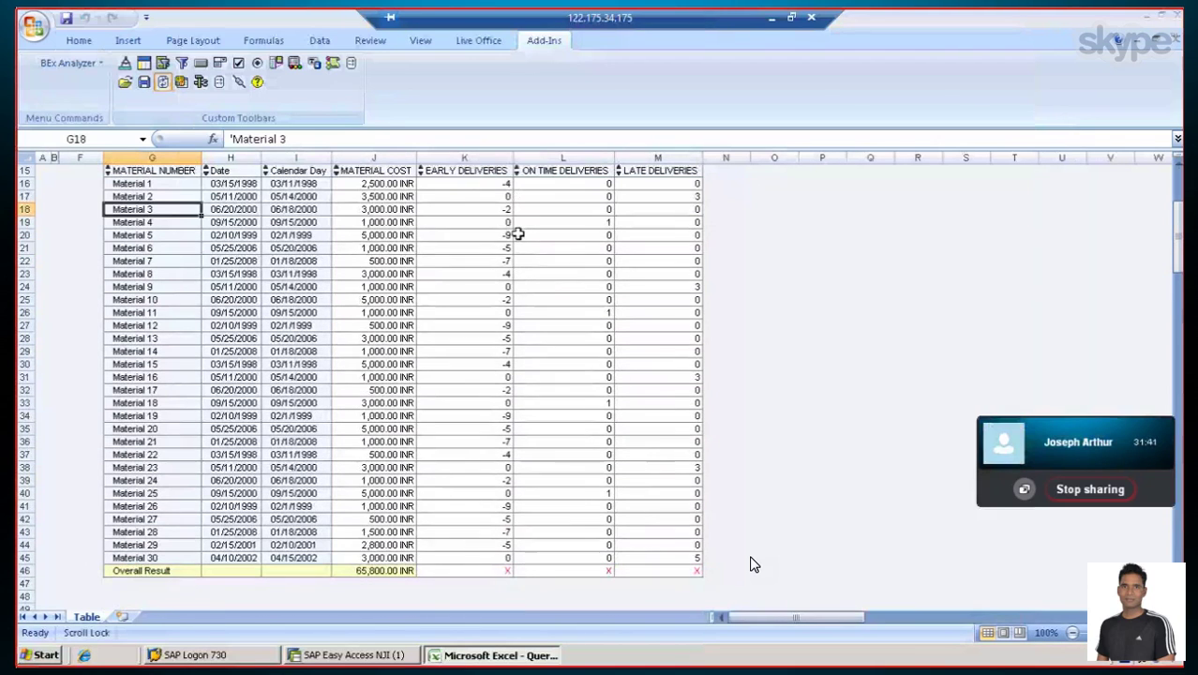
# Examine the EARLY DELIVERIES, ON TIME DELIVERIES and LATE DELIVERIES columns of the query result one by one
pyautogui.click(479, 185)
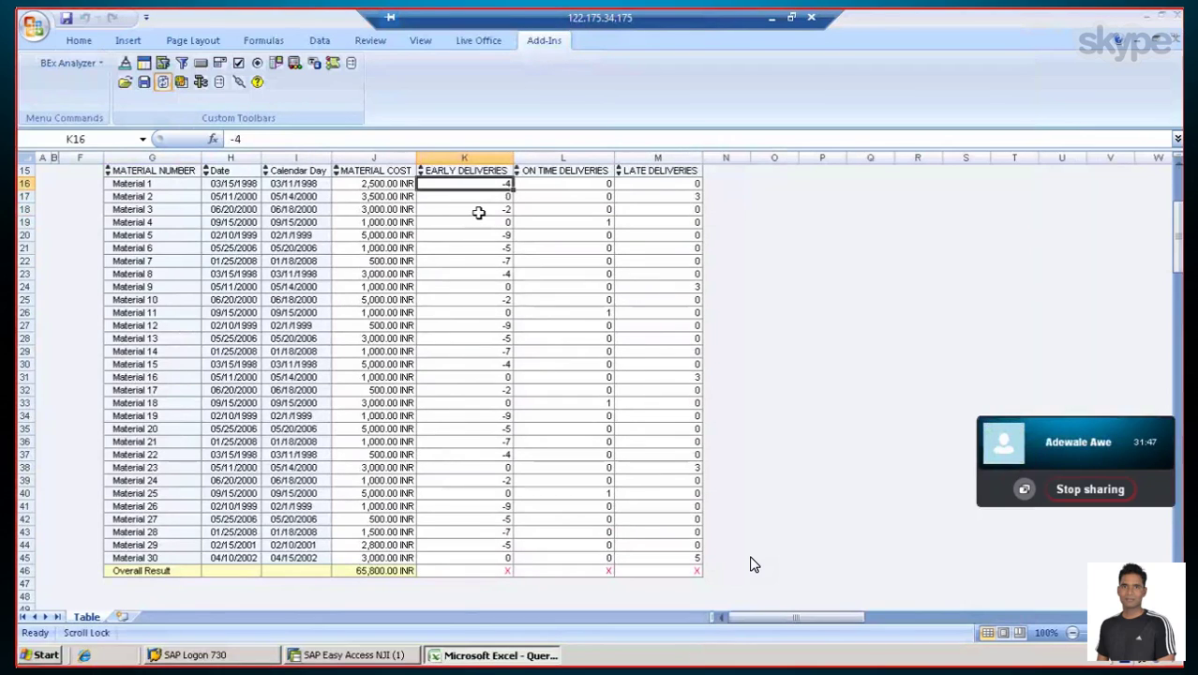
pyautogui.click(576, 185)
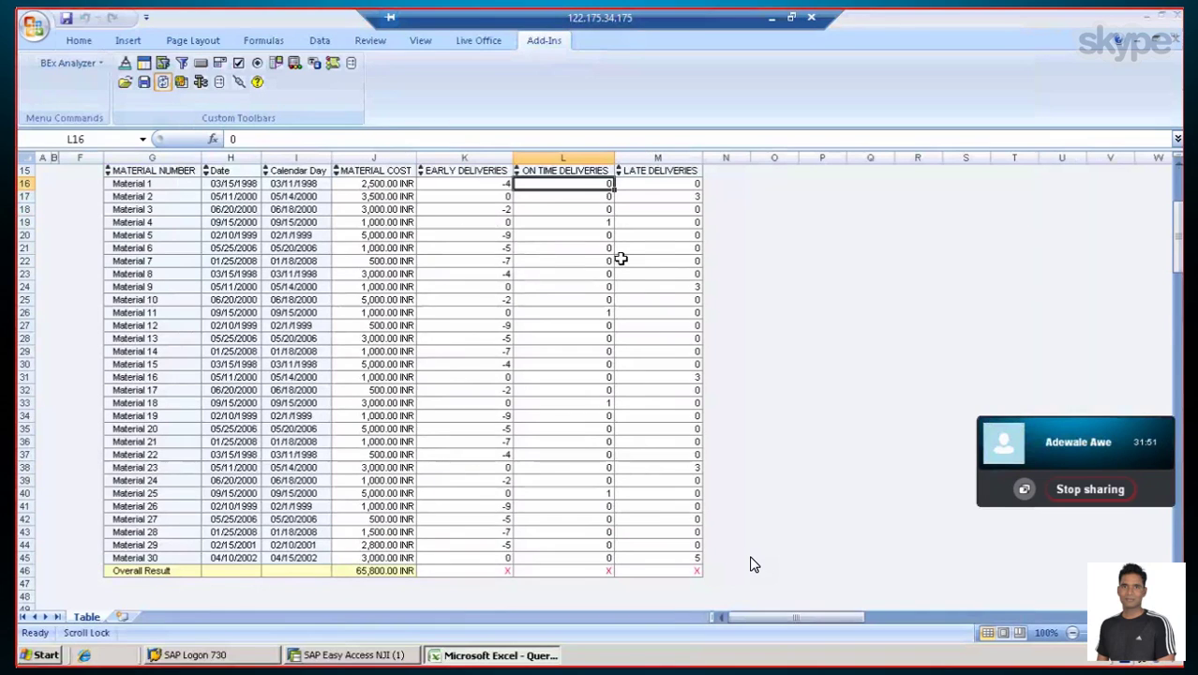
pyautogui.scroll(-1, 604, 239)
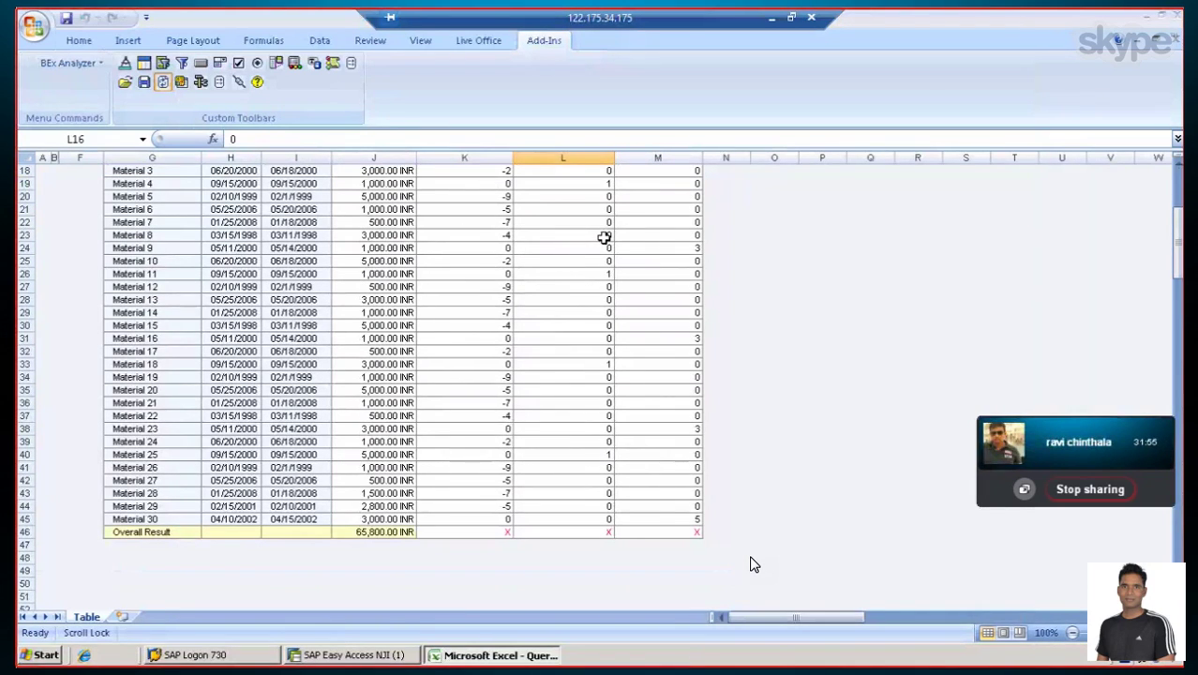
pyautogui.scroll(1, 604, 238)
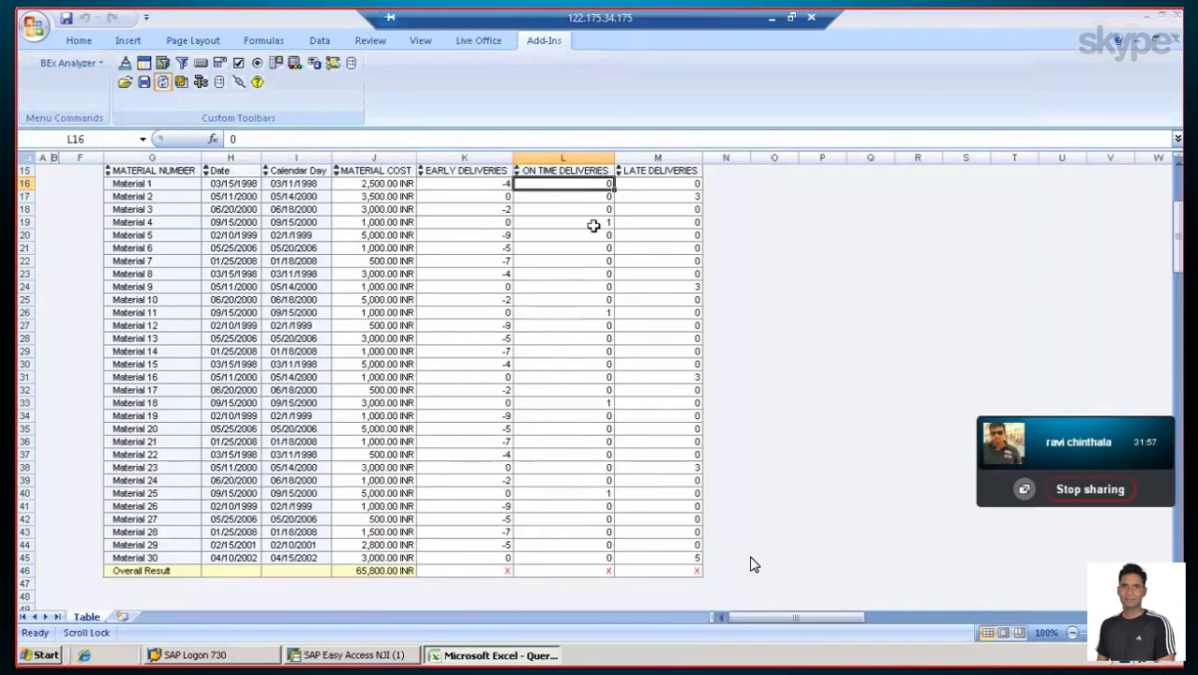
pyautogui.click(655, 196)
pyautogui.click(657, 183)
pyautogui.click(650, 233)
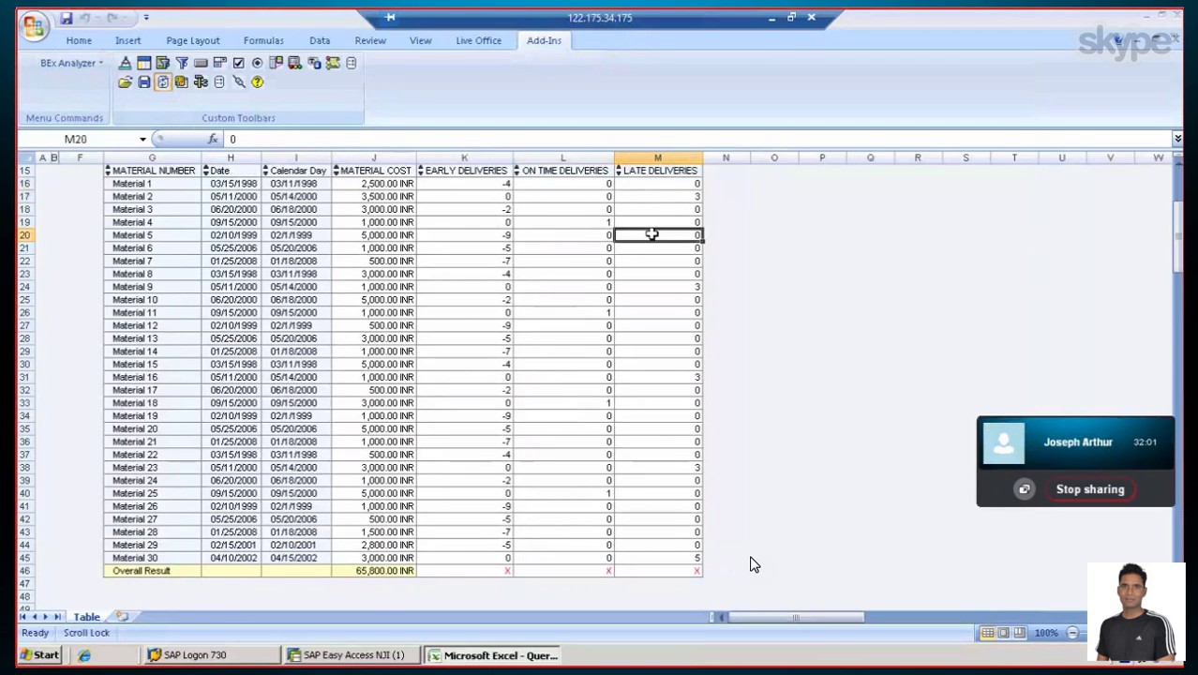
# Compare the early, on-time and late delivery values across the first material rows of the result table
pyautogui.click(496, 225)
pyautogui.click(507, 187)
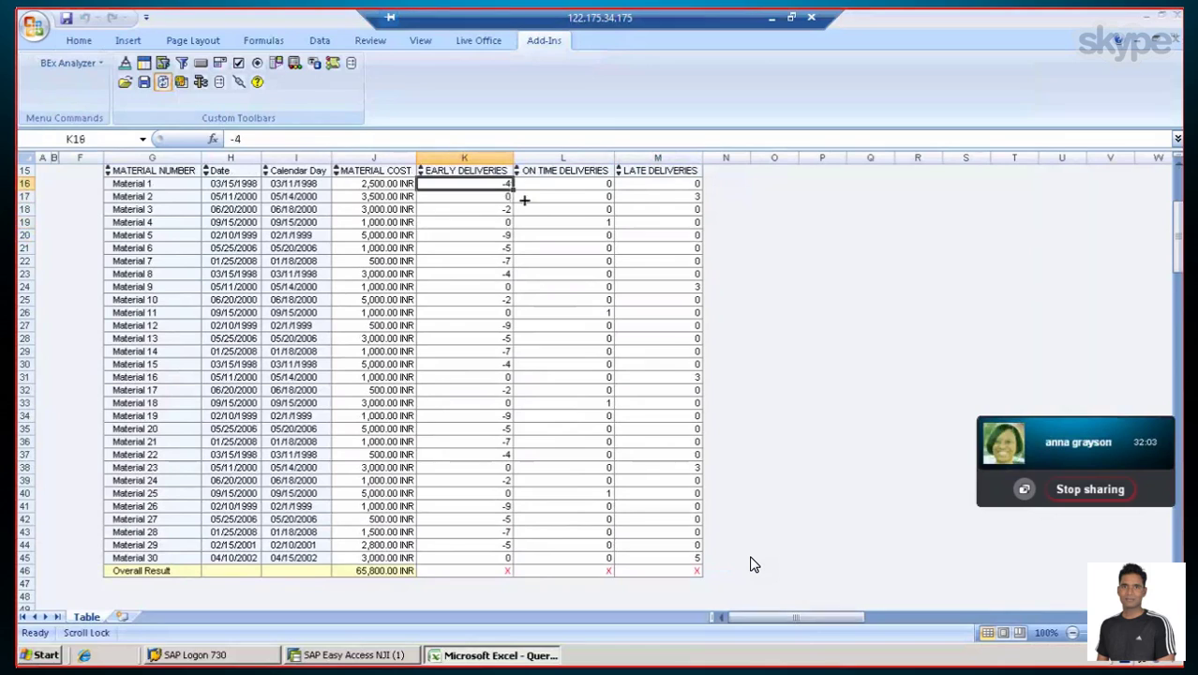
pyautogui.click(589, 187)
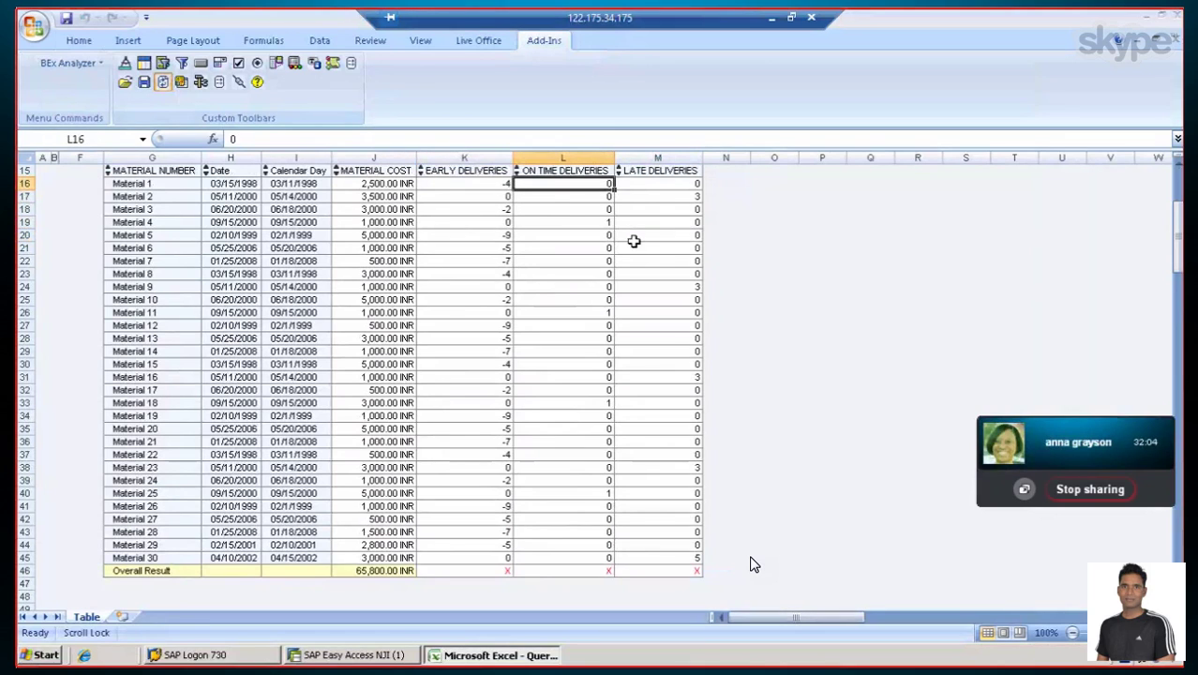
pyautogui.click(576, 223)
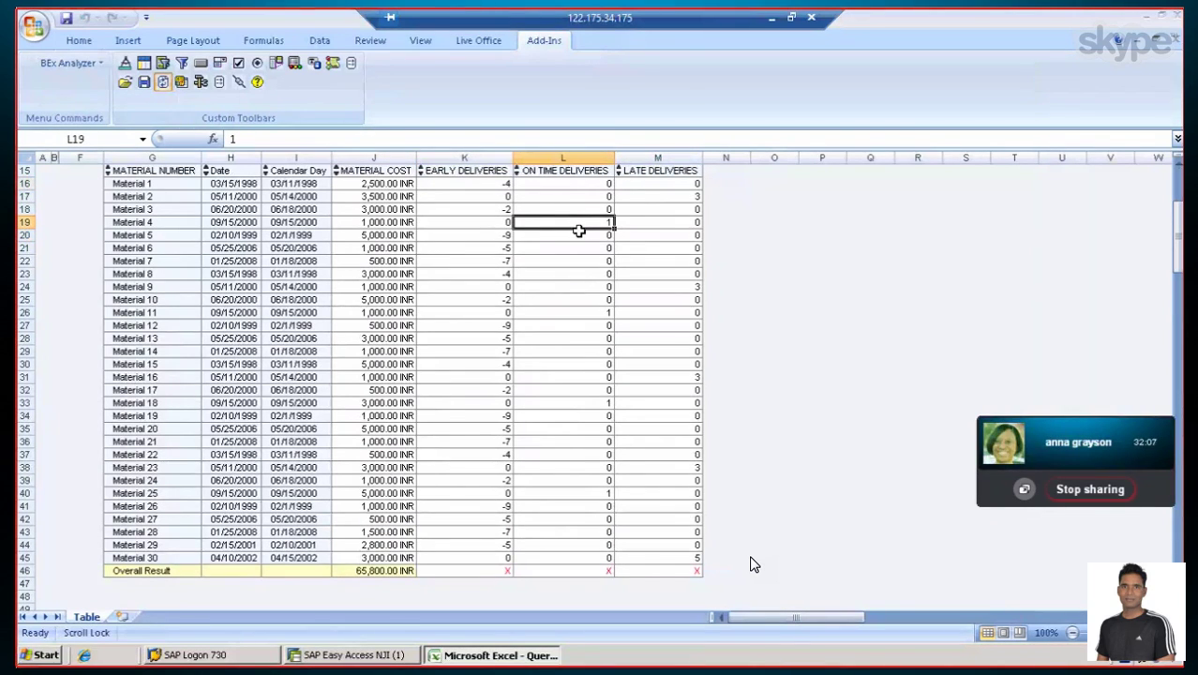
pyautogui.click(589, 246)
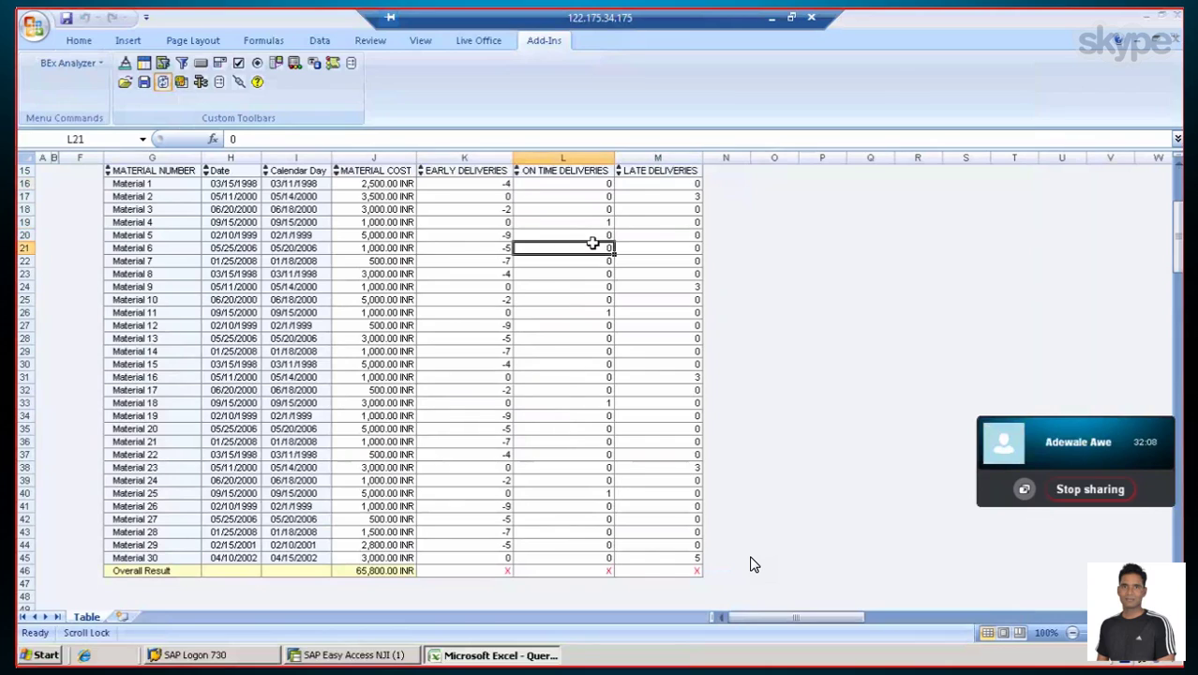
pyautogui.click(588, 193)
pyautogui.click(586, 186)
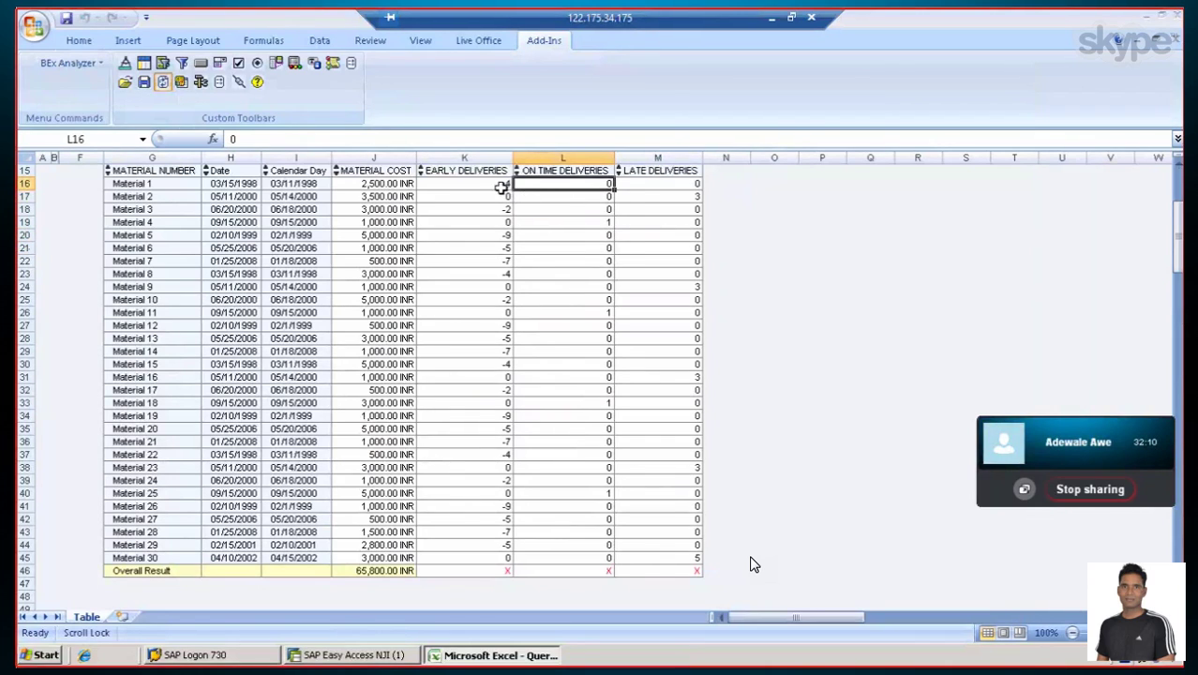
pyautogui.click(543, 198)
pyautogui.click(697, 198)
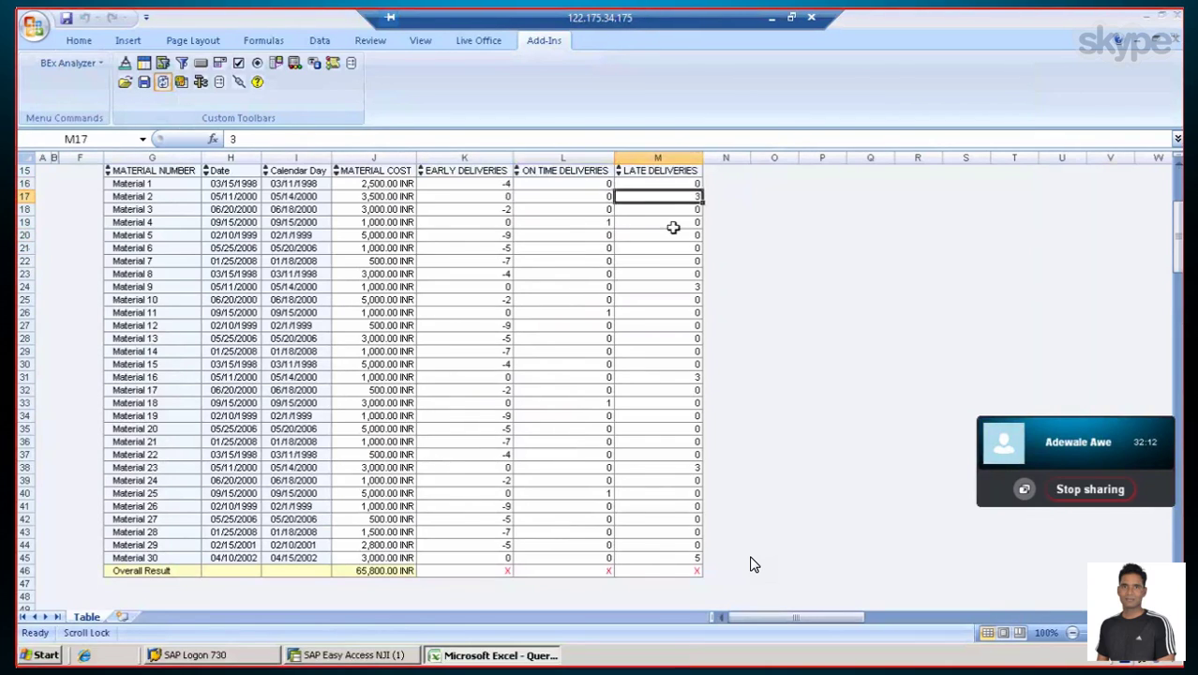
# Check the ON TIME DELIVERIES values for several materials and review the whole result table down to Overall Result
pyautogui.click(571, 224)
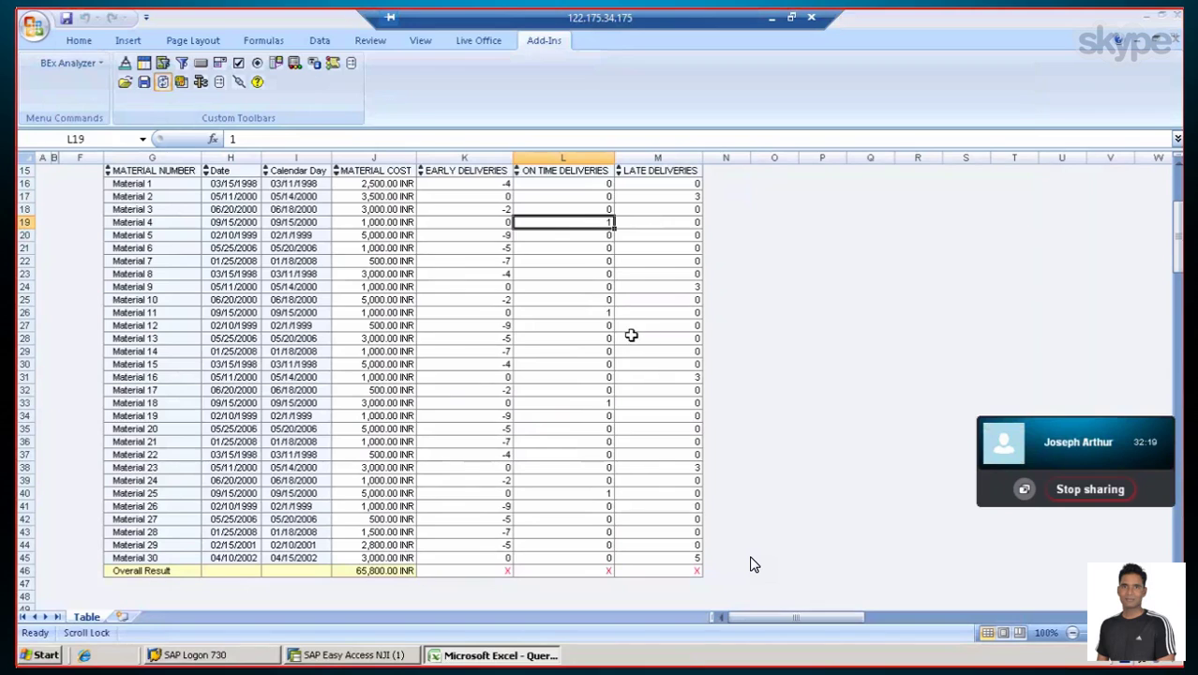
pyautogui.click(563, 249)
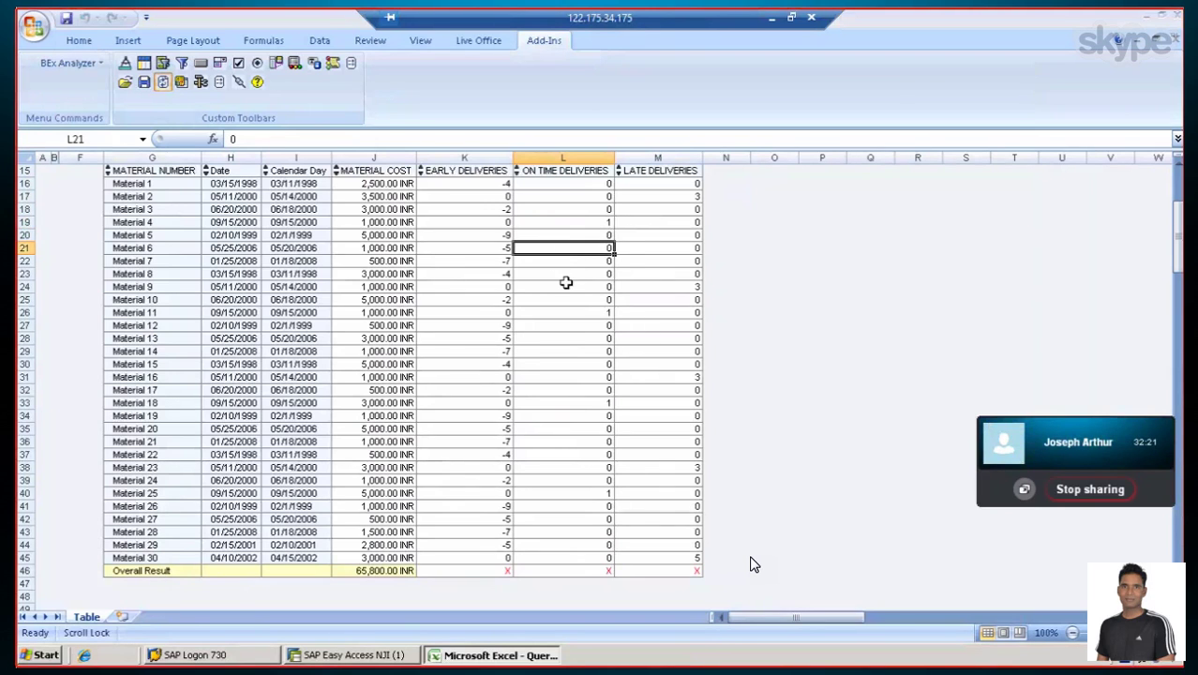
pyautogui.click(564, 286)
pyautogui.scroll(-2, 585, 332)
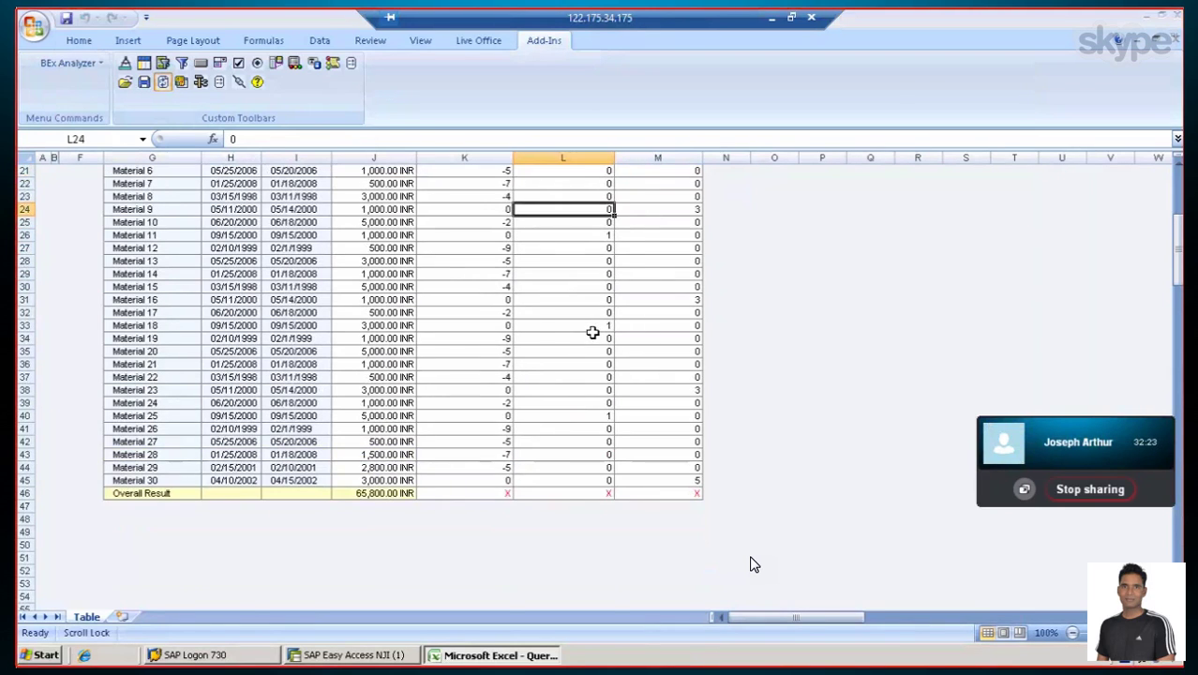
pyautogui.scroll(3, 593, 333)
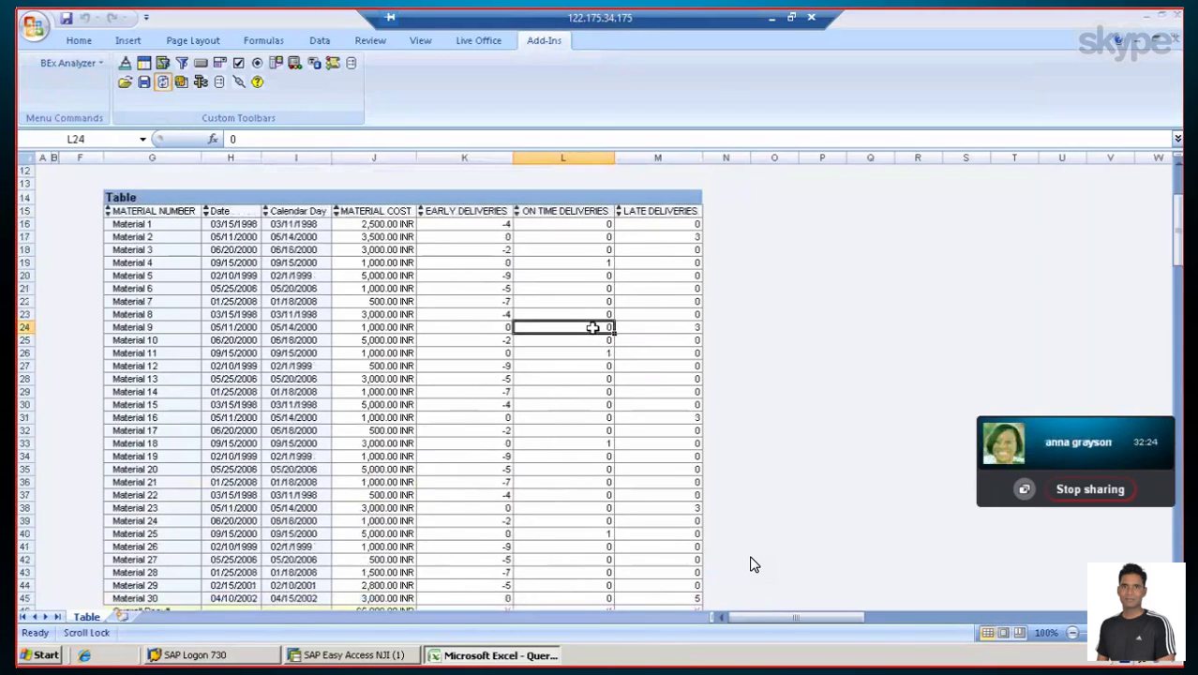
pyautogui.scroll(-1, 592, 327)
pyautogui.scroll(1, 572, 314)
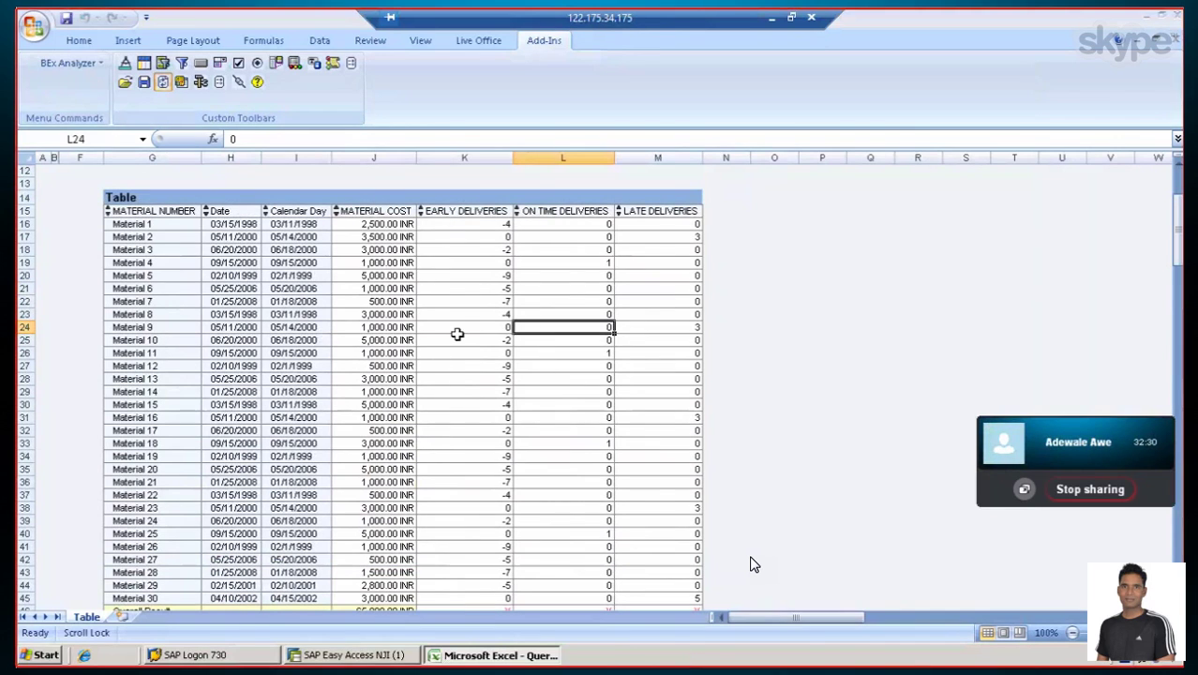
pyautogui.scroll(-2, 455, 332)
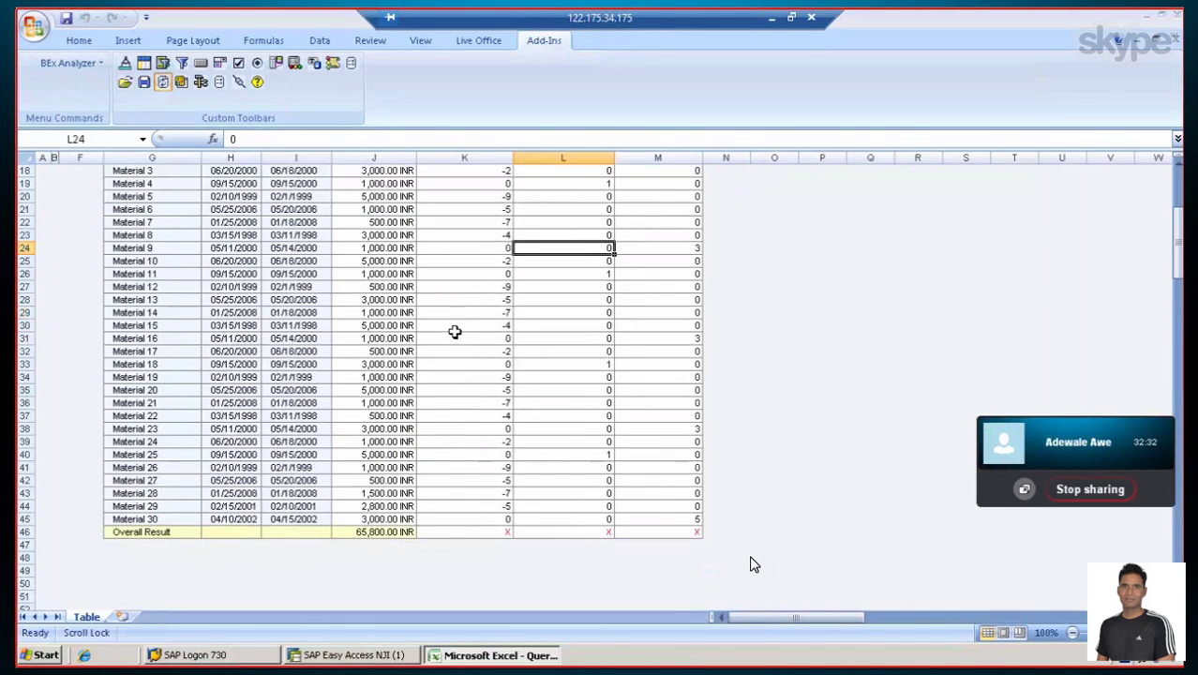
pyautogui.scroll(1, 455, 332)
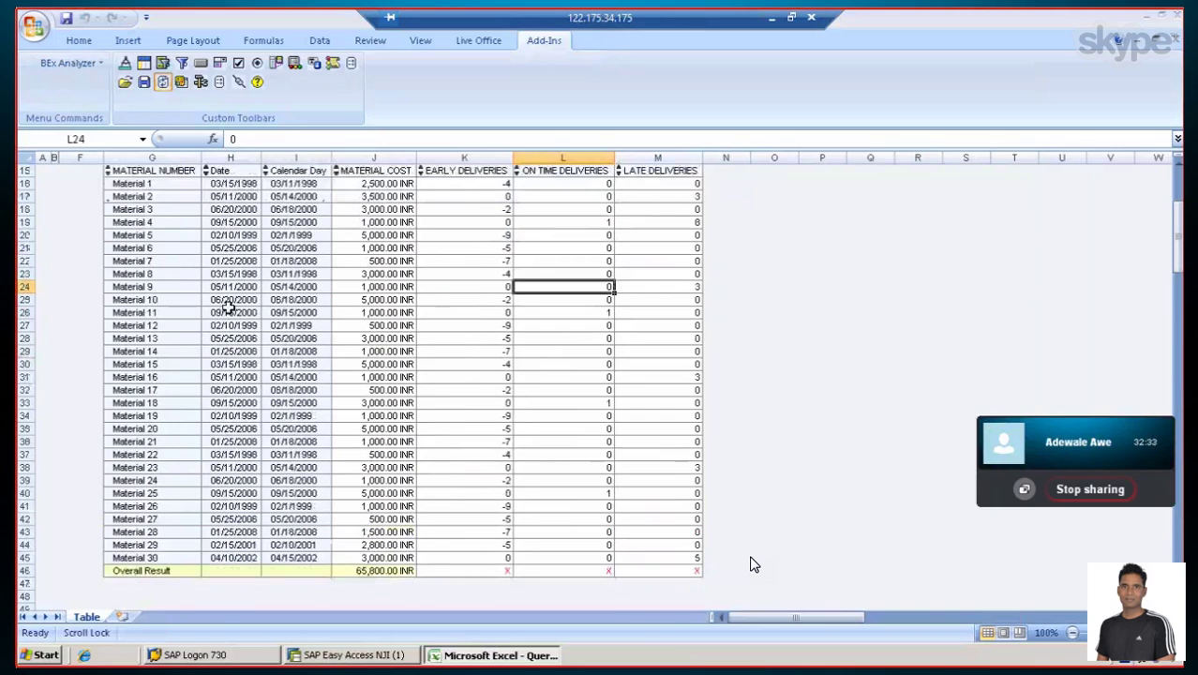
pyautogui.scroll(1, 230, 255)
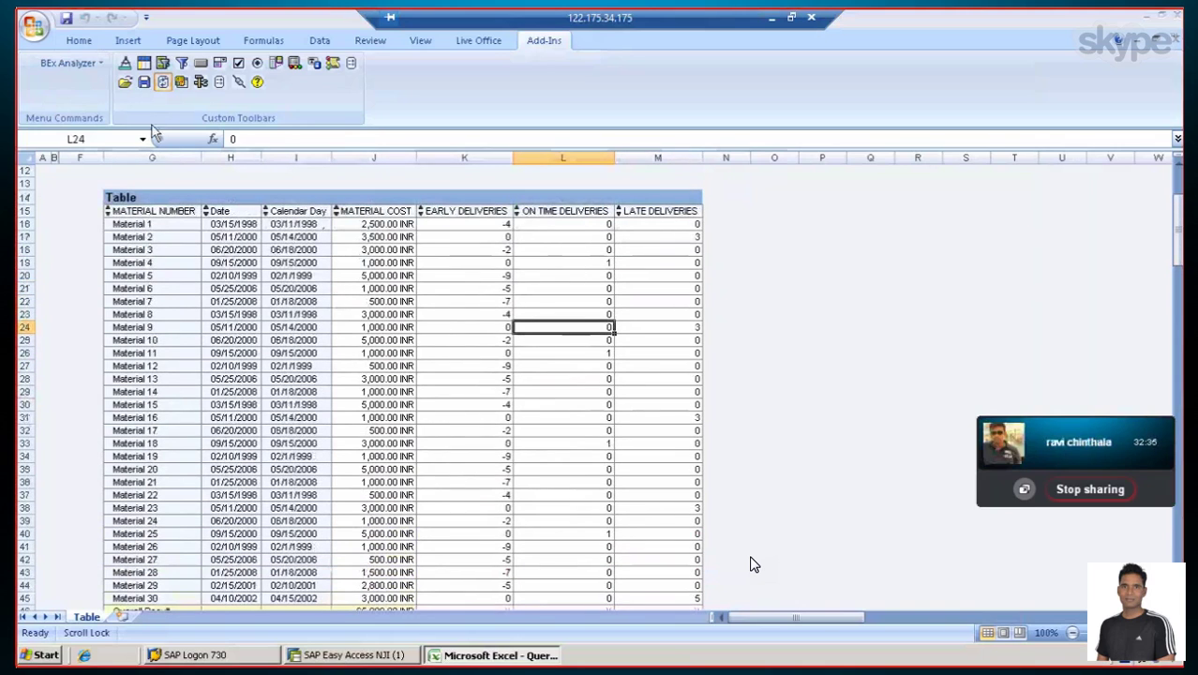
# Start creating a new query and browse the InfoAreas for its InfoProvider instead of the history
pyautogui.click(199, 83)
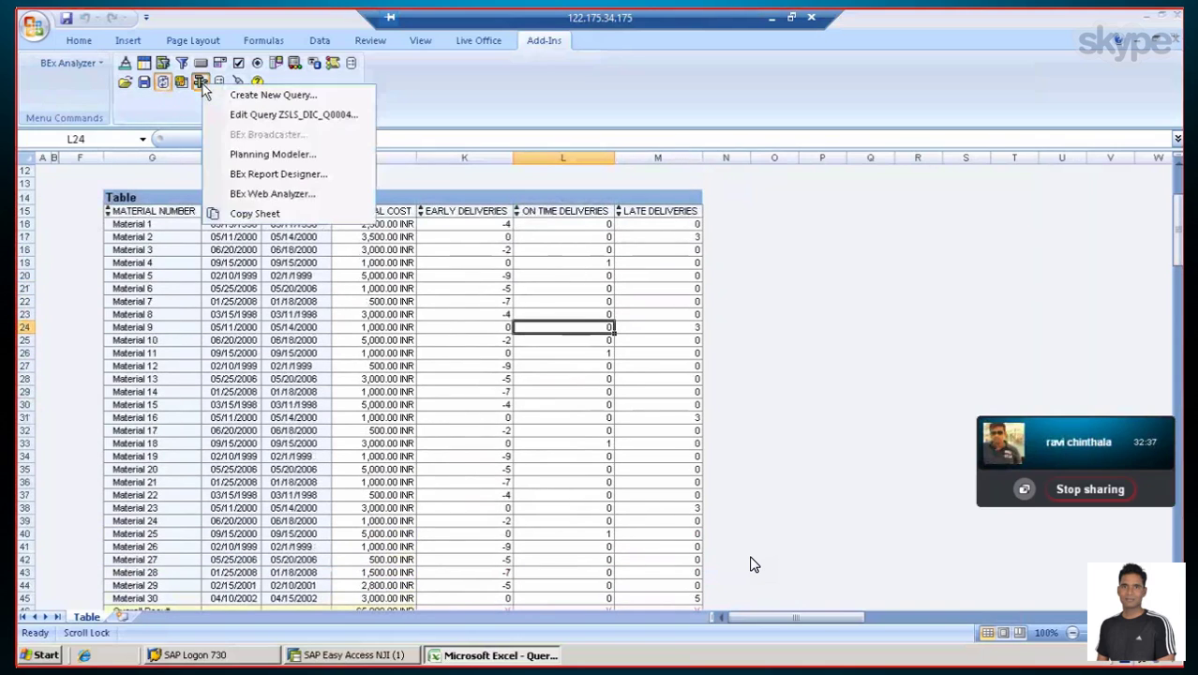
pyautogui.click(245, 94)
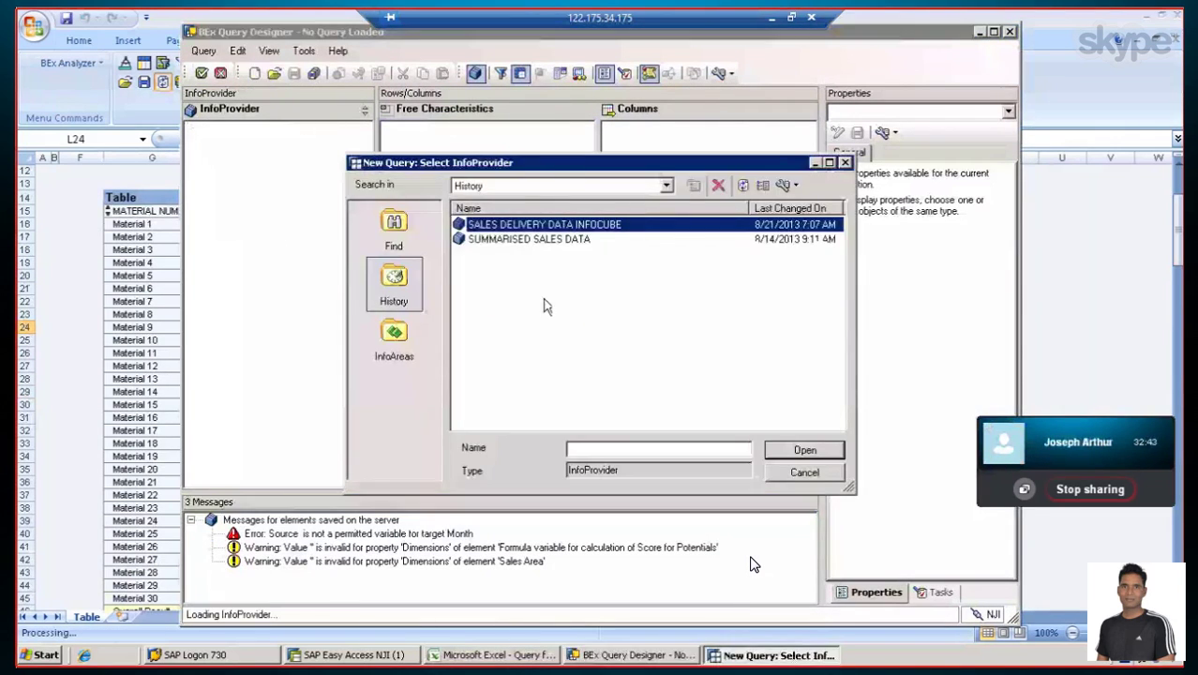
pyautogui.click(413, 345)
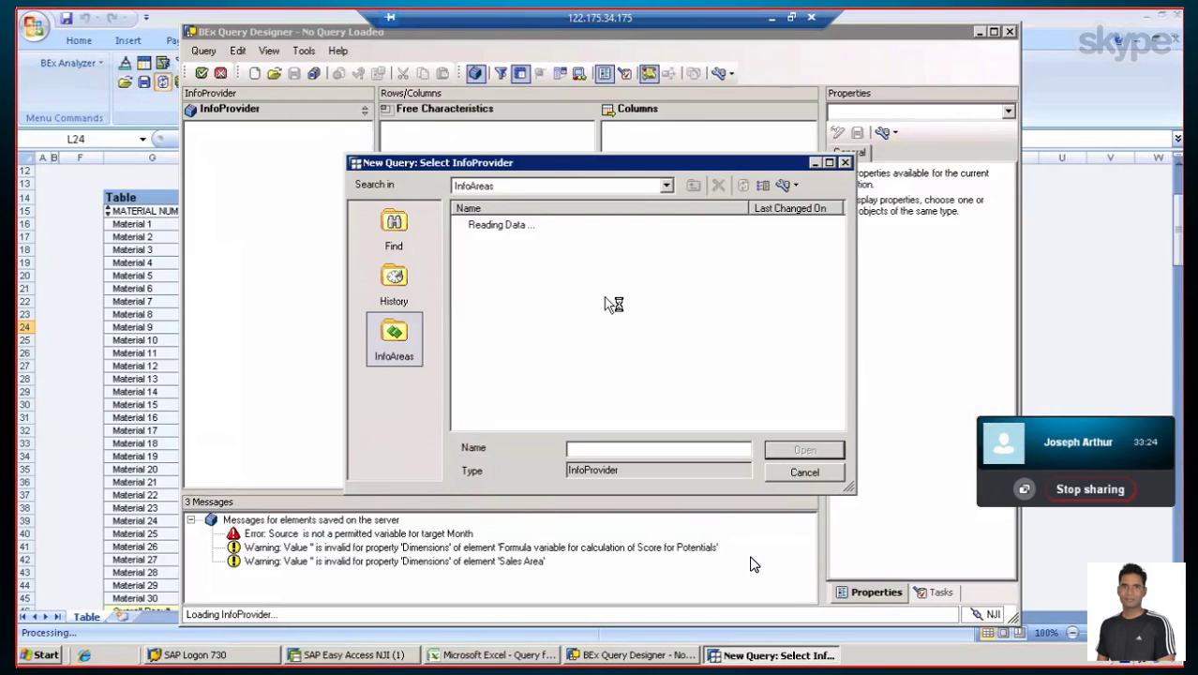
pyautogui.click(402, 281)
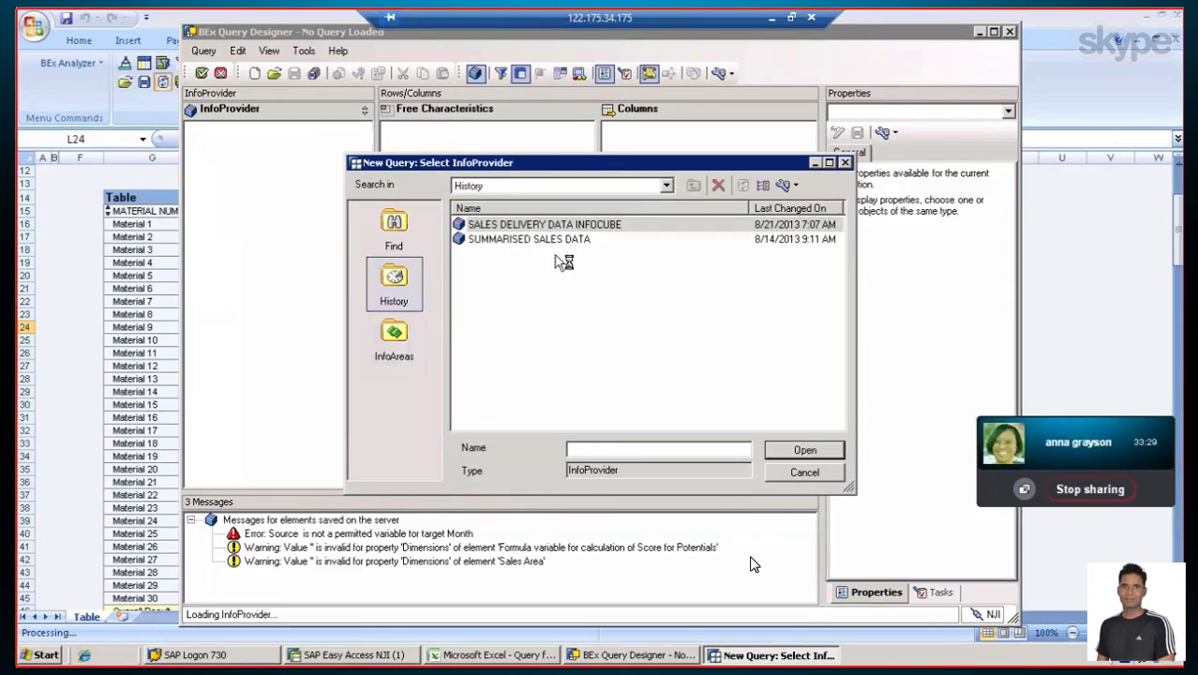
pyautogui.click(404, 341)
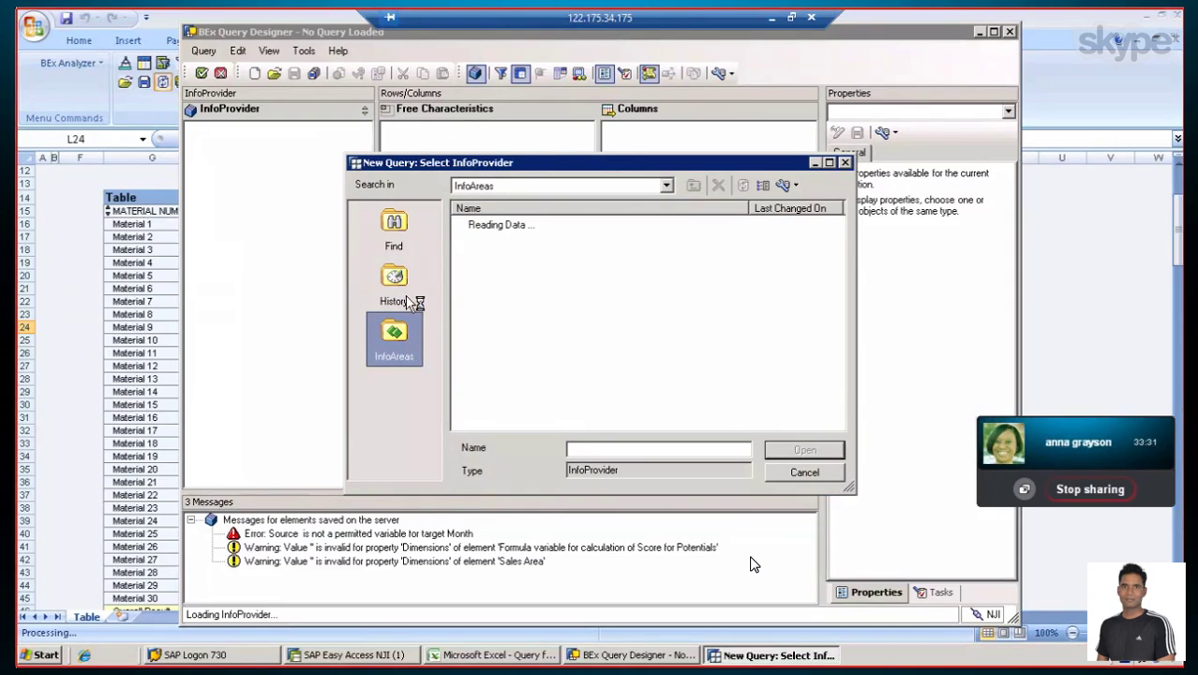
pyautogui.click(401, 281)
pyautogui.click(523, 240)
pyautogui.click(401, 333)
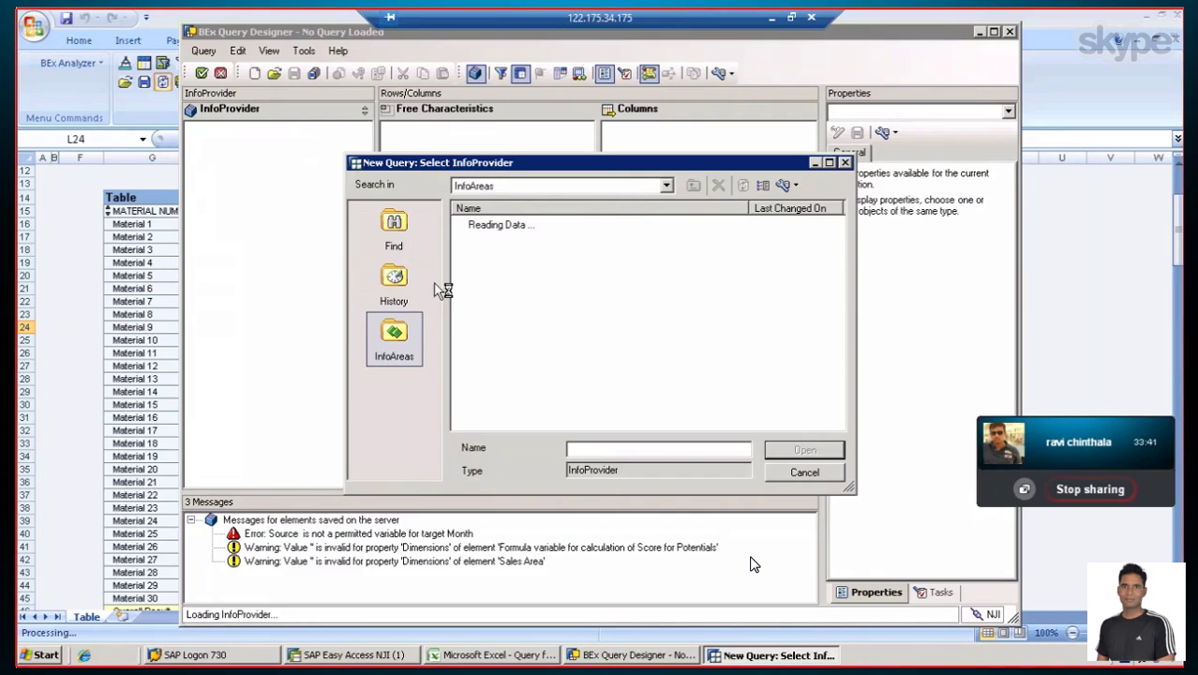
pyautogui.click(401, 272)
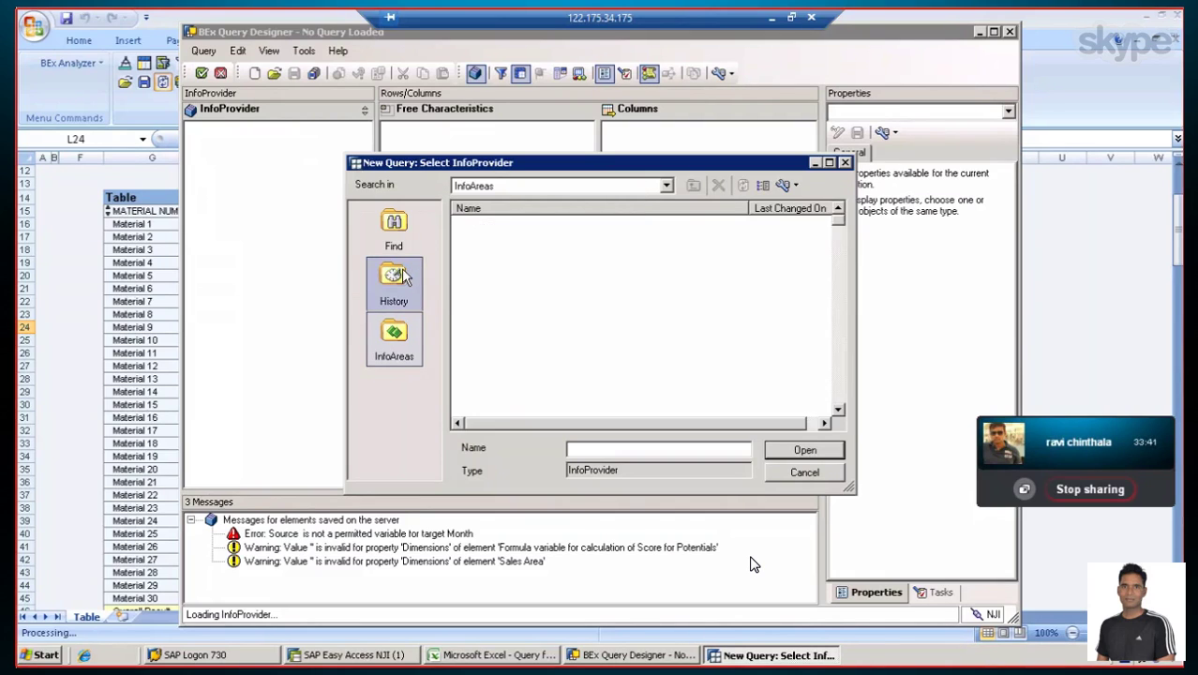
pyautogui.click(400, 347)
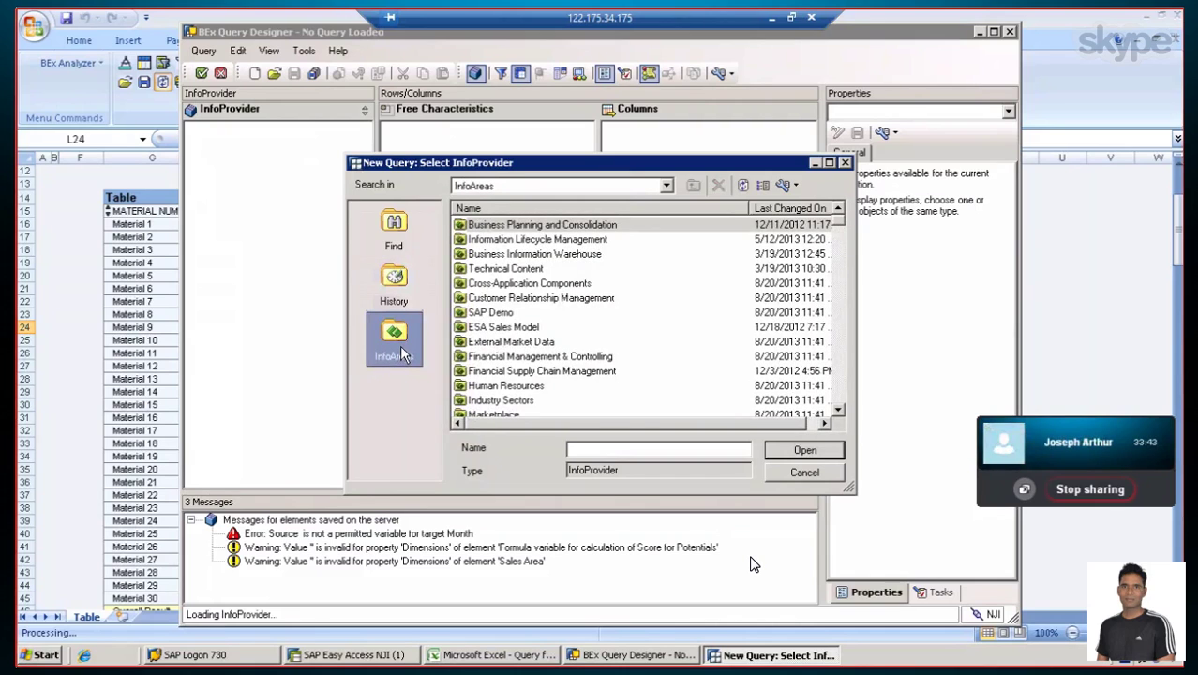
# Open CUSTOMER IDENTITY from the SAP TRAINING IN SAP BI InfoArea as the new query's InfoProvider
pyautogui.click(586, 270)
pyautogui.scroll(-10, 585, 270)
pyautogui.scroll(-15, 586, 270)
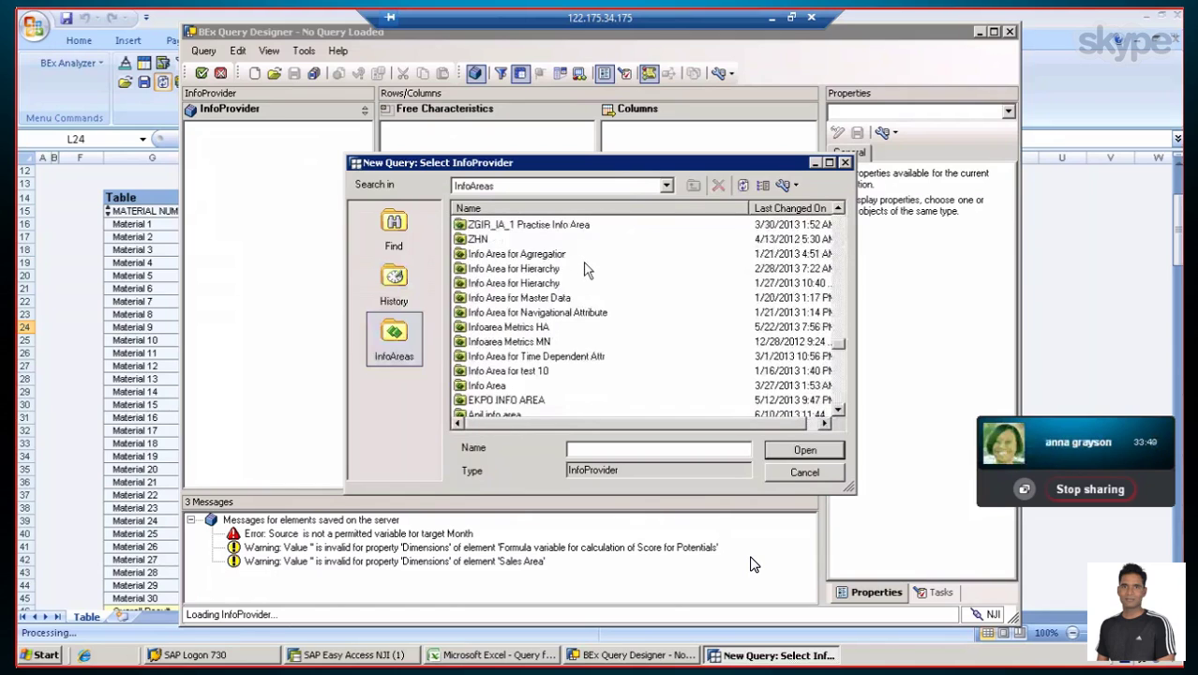
pyautogui.scroll(-10, 586, 270)
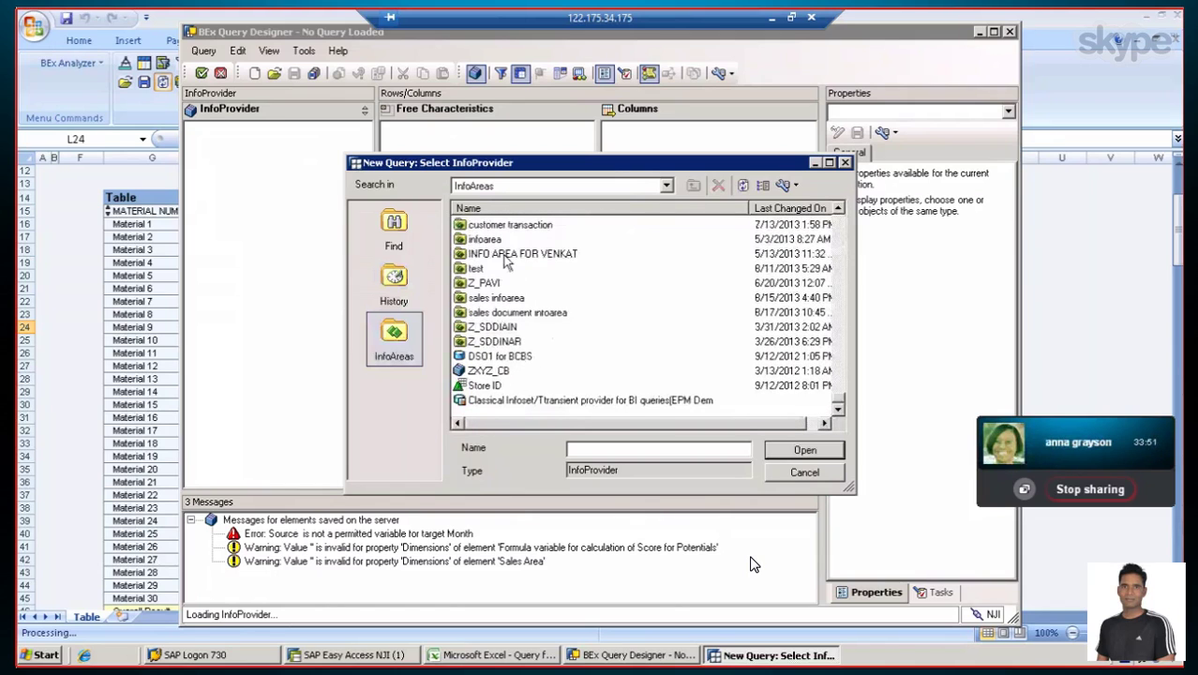
pyautogui.click(505, 254)
pyautogui.scroll(5, 595, 319)
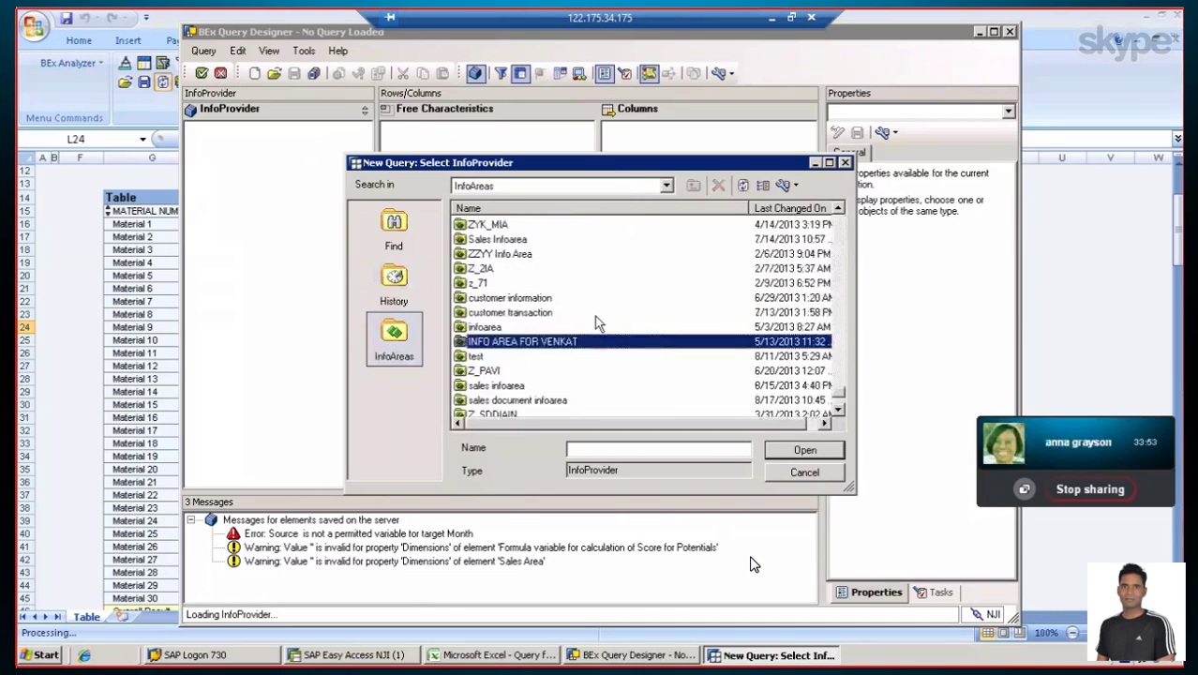
pyautogui.scroll(1, 598, 325)
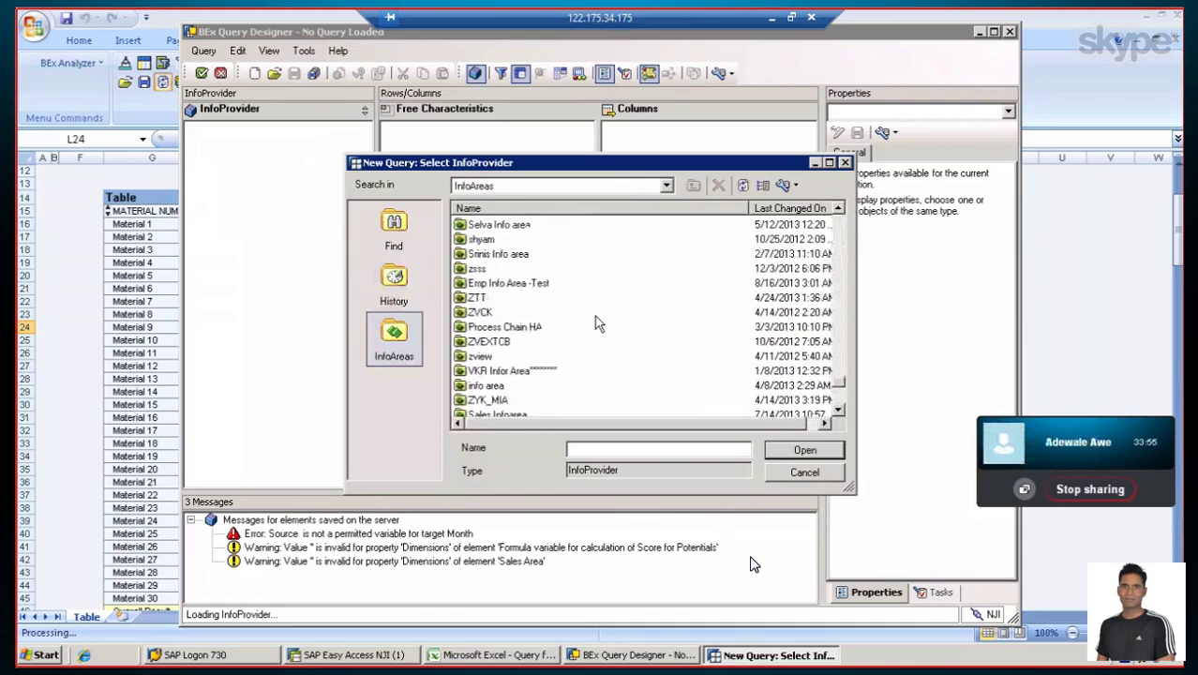
pyautogui.scroll(3, 599, 324)
pyautogui.doubleClick(556, 343)
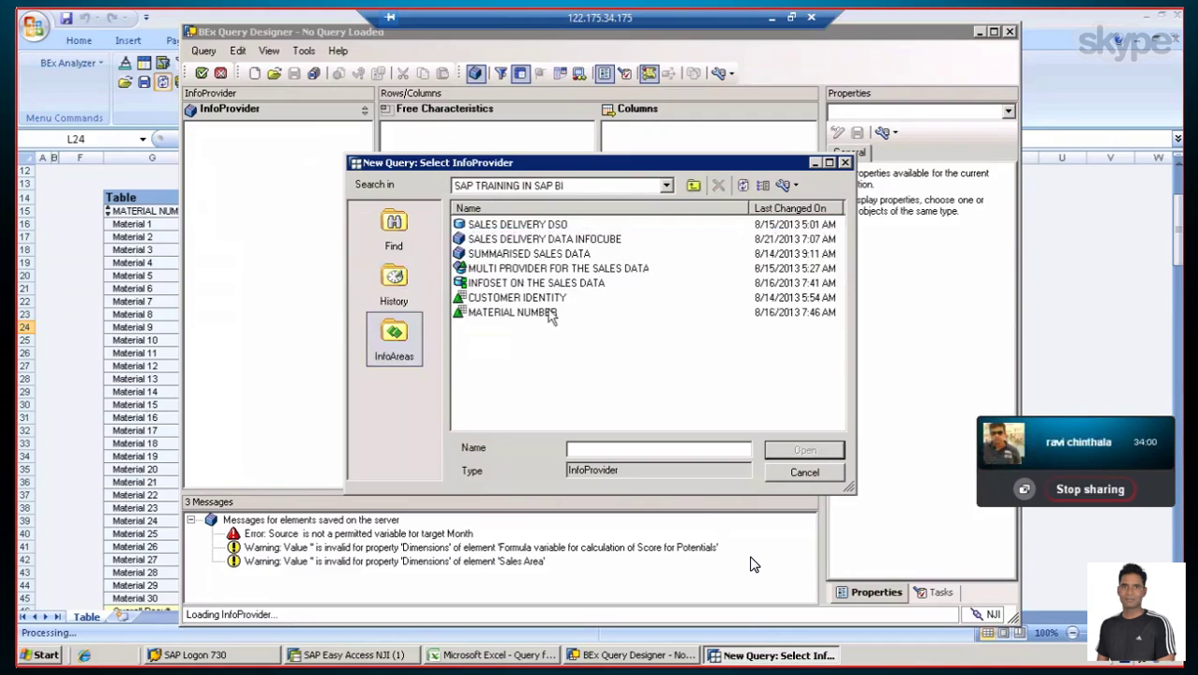
pyautogui.click(536, 298)
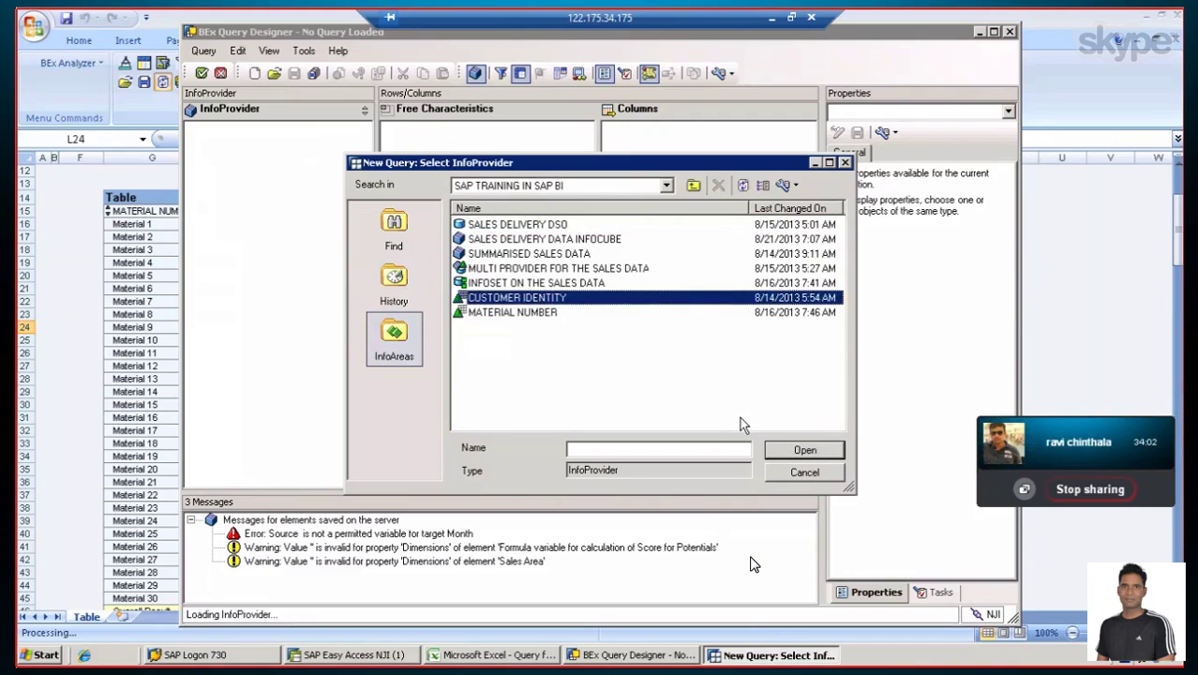
pyautogui.click(804, 451)
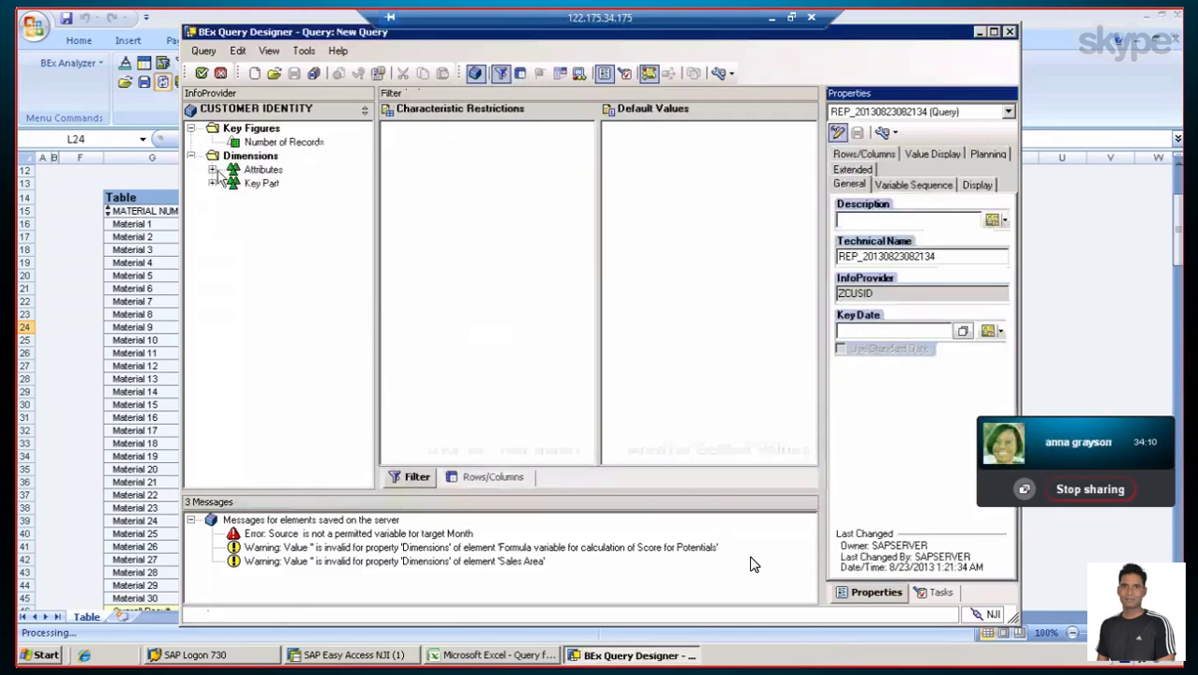
# Place CUSTOMER IDENTITY, CUSTOMER LOCATION, CUSTOMER NAME and CUSTOMER PHONE in the query's rows in that order
pyautogui.click(213, 170)
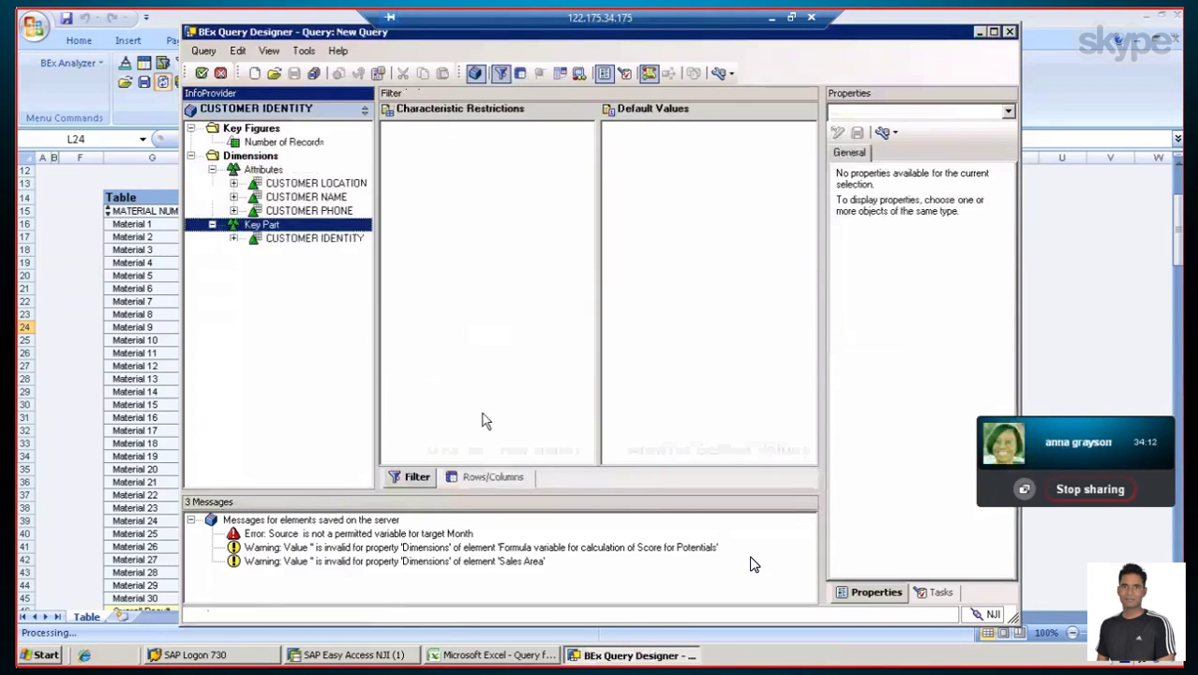
pyautogui.click(477, 478)
pyautogui.moveTo(305, 239); pyautogui.dragTo(452, 341)
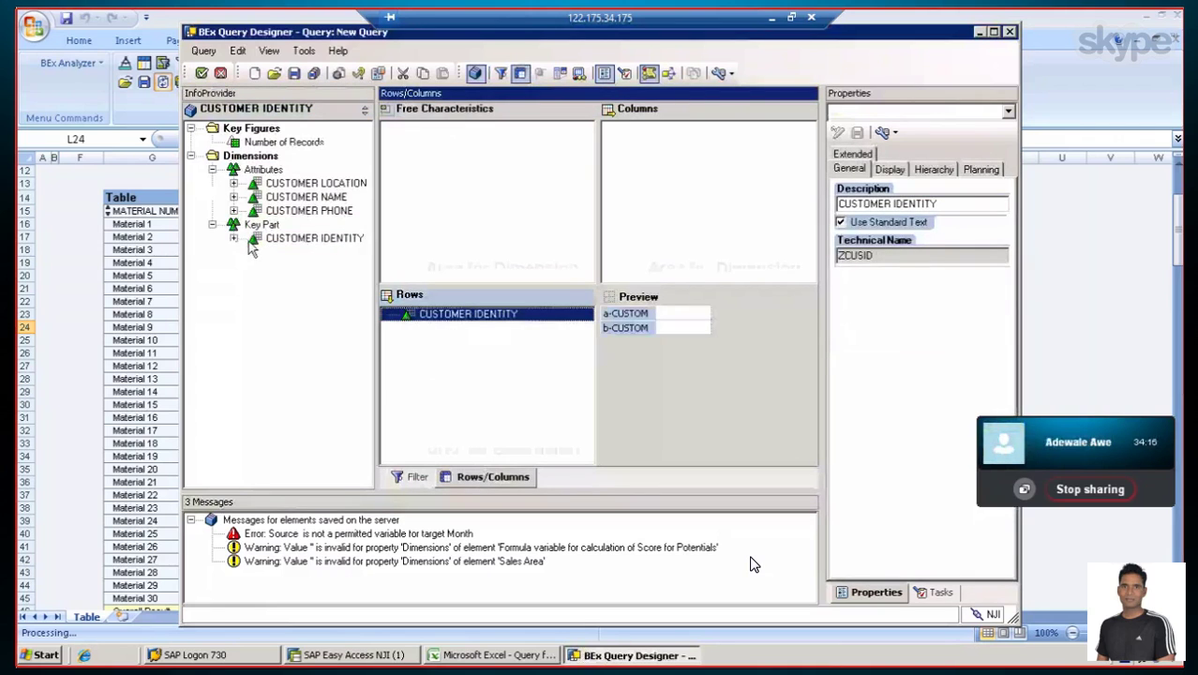
pyautogui.click(283, 184)
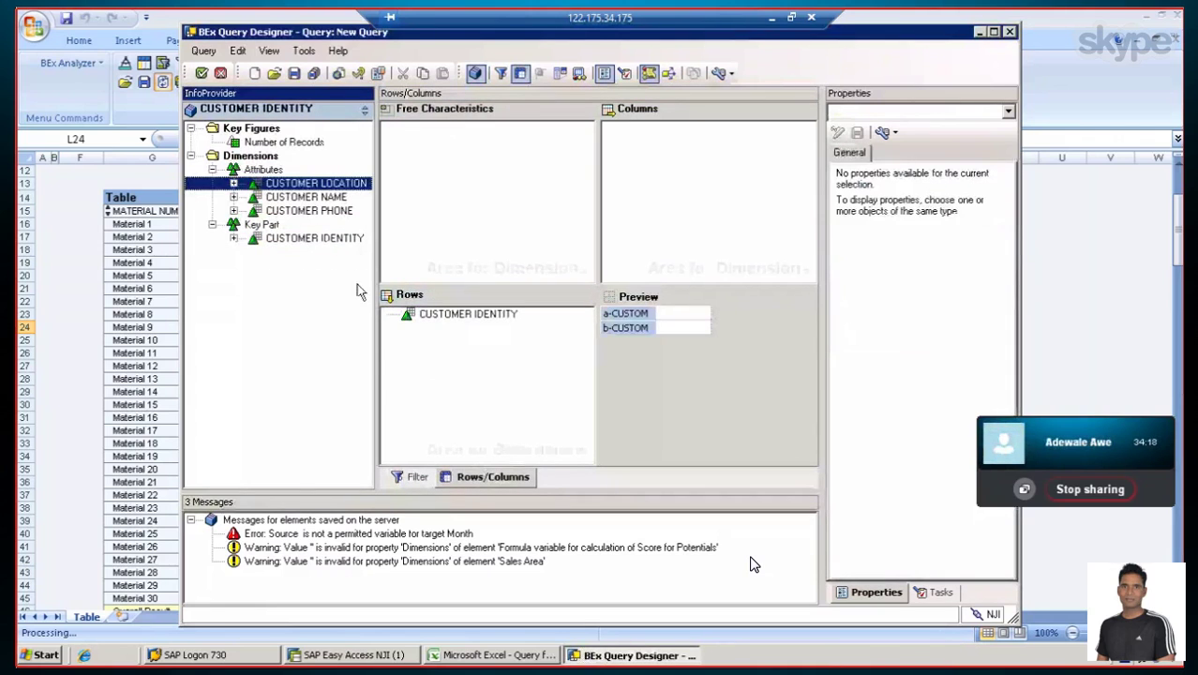
pyautogui.moveTo(356, 291); pyautogui.dragTo(459, 330)
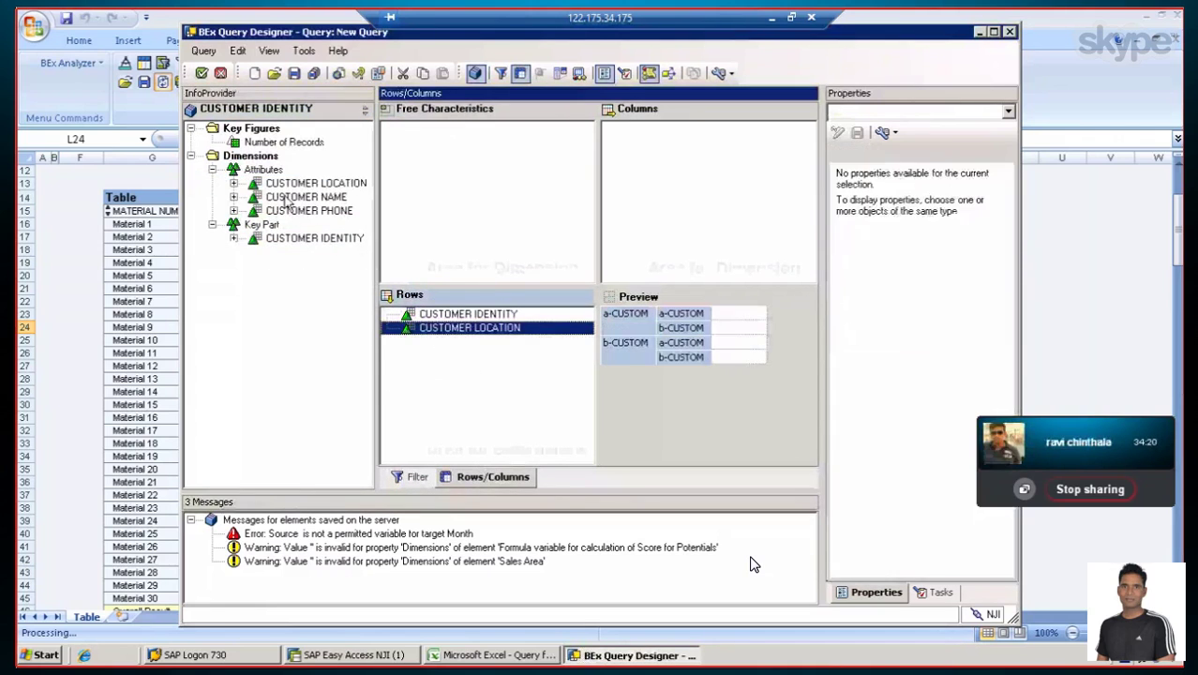
pyautogui.moveTo(287, 200); pyautogui.dragTo(446, 380)
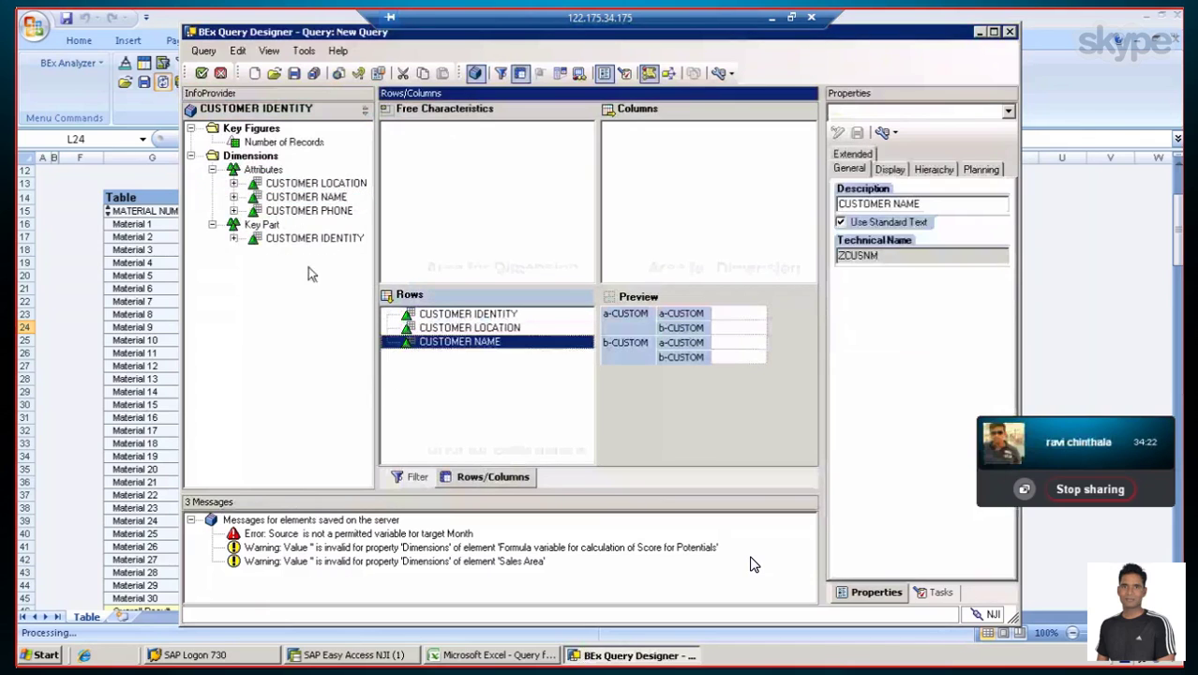
pyautogui.click(291, 211)
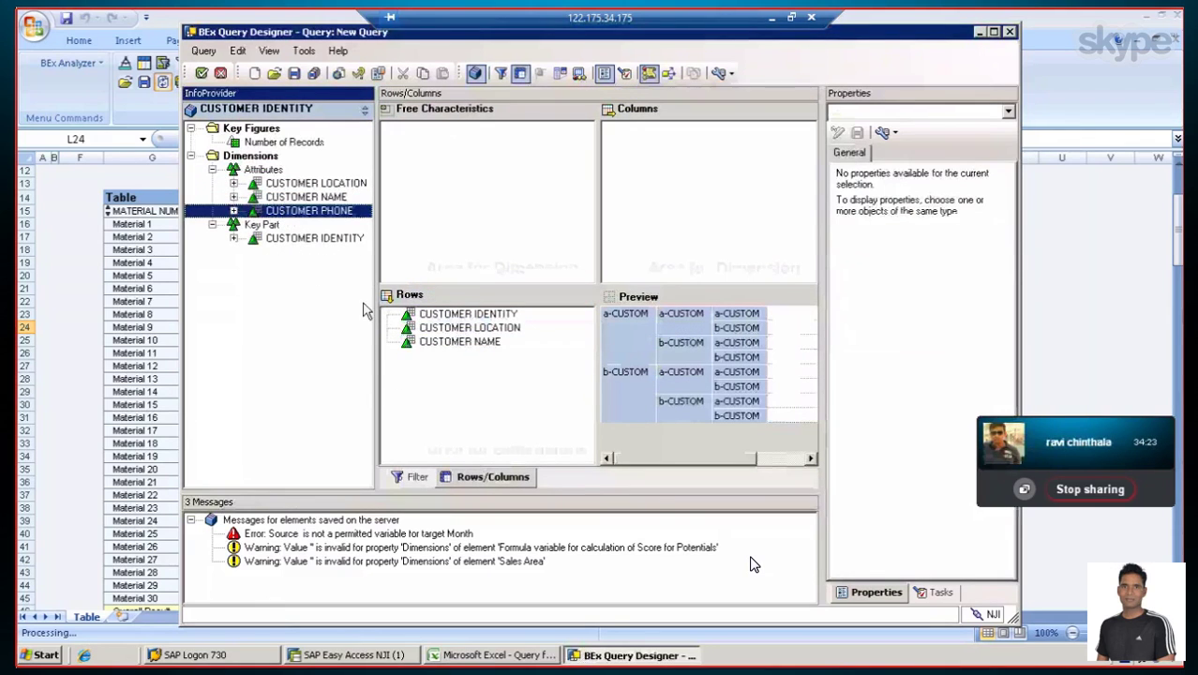
pyautogui.moveTo(366, 309); pyautogui.dragTo(460, 377)
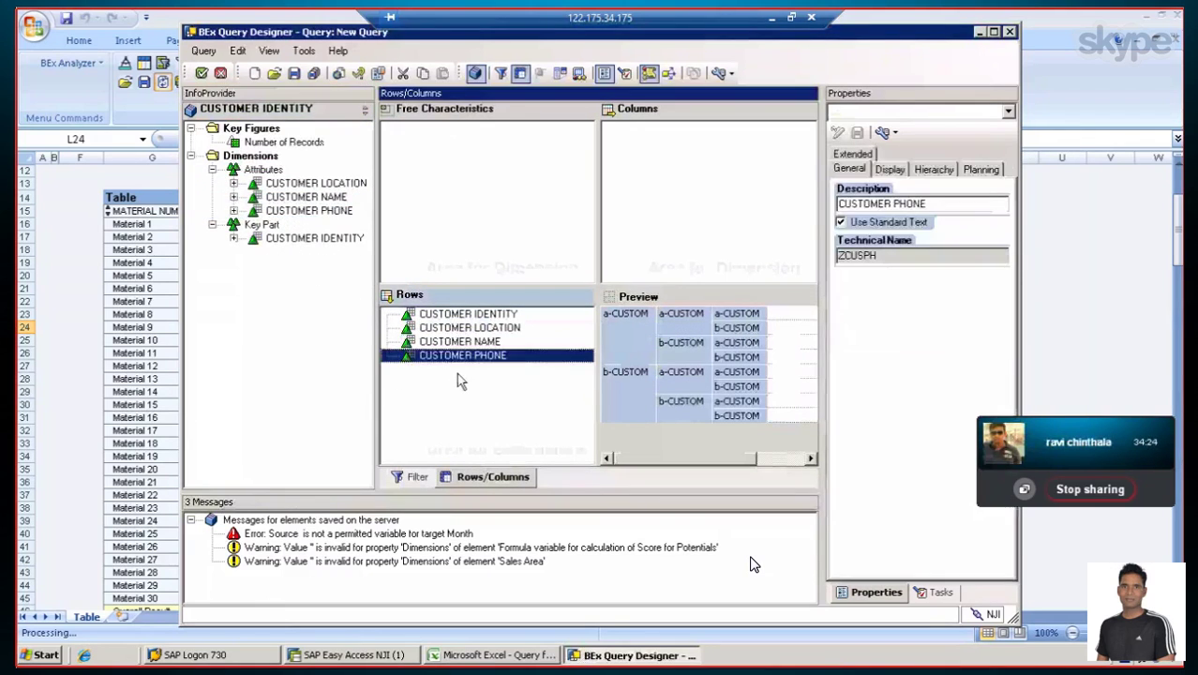
# Examine the attributes listed under the CUSTOMER IDENTITY characteristic, then collapse it again
pyautogui.click(233, 239)
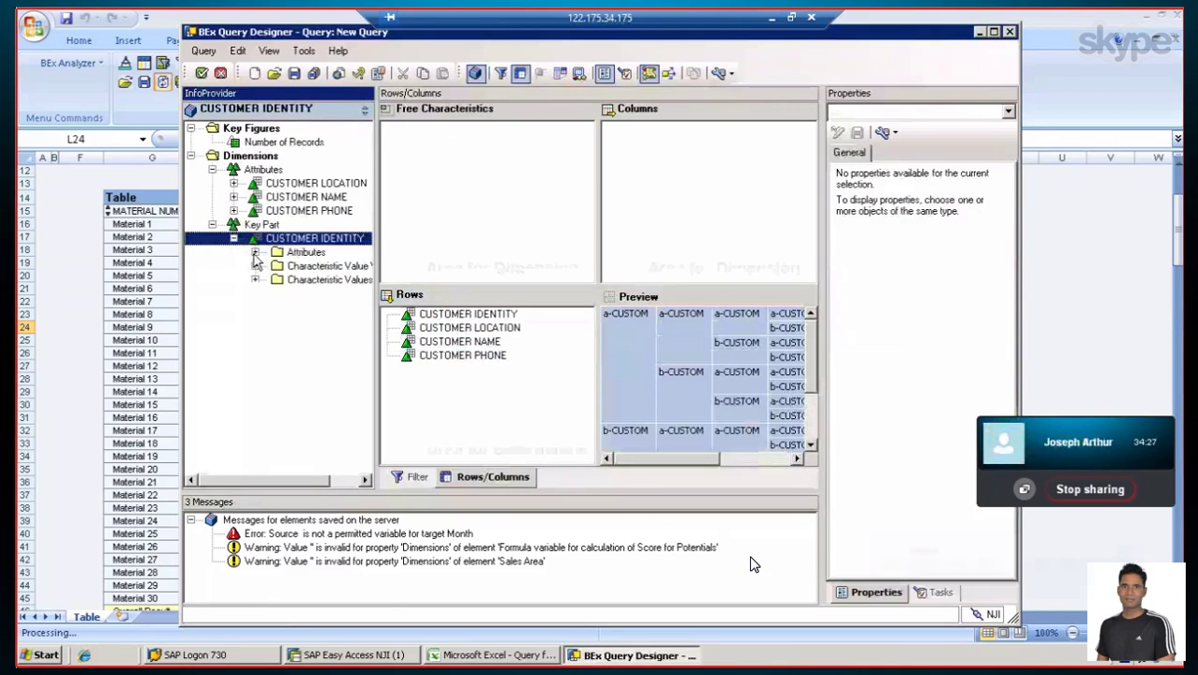
pyautogui.click(255, 252)
pyautogui.press('Down')
pyautogui.press('Down')
pyautogui.press('Down')
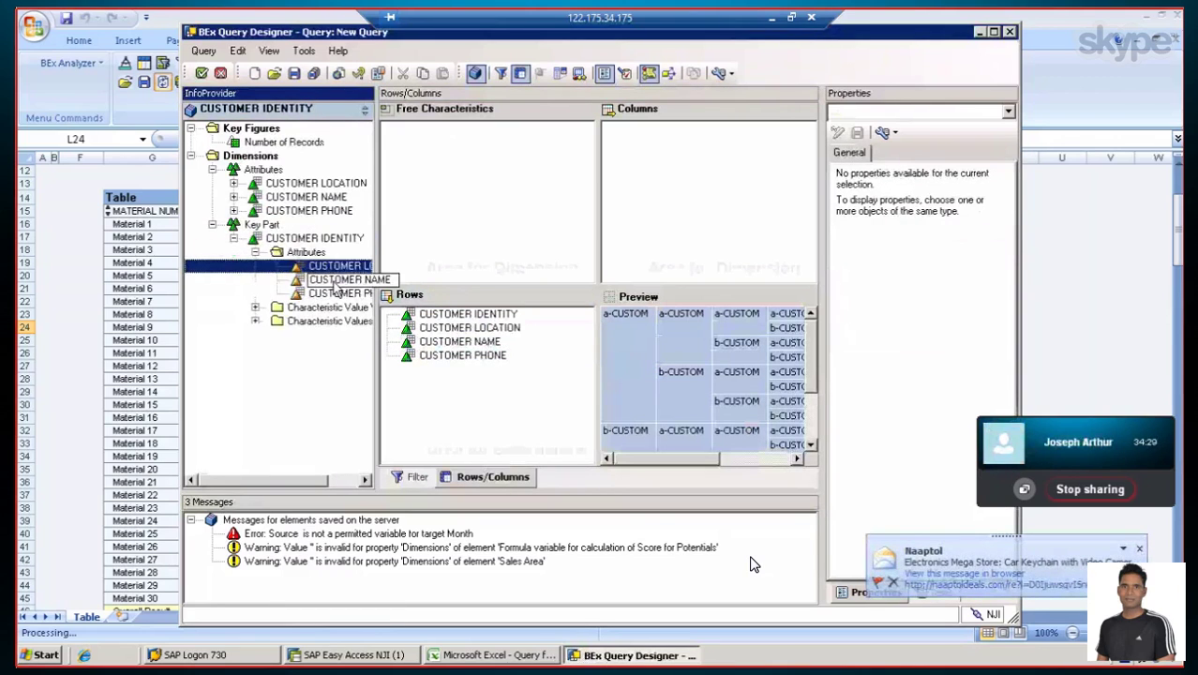
pyautogui.press('Up')
pyautogui.press('Up')
pyautogui.press('Up')
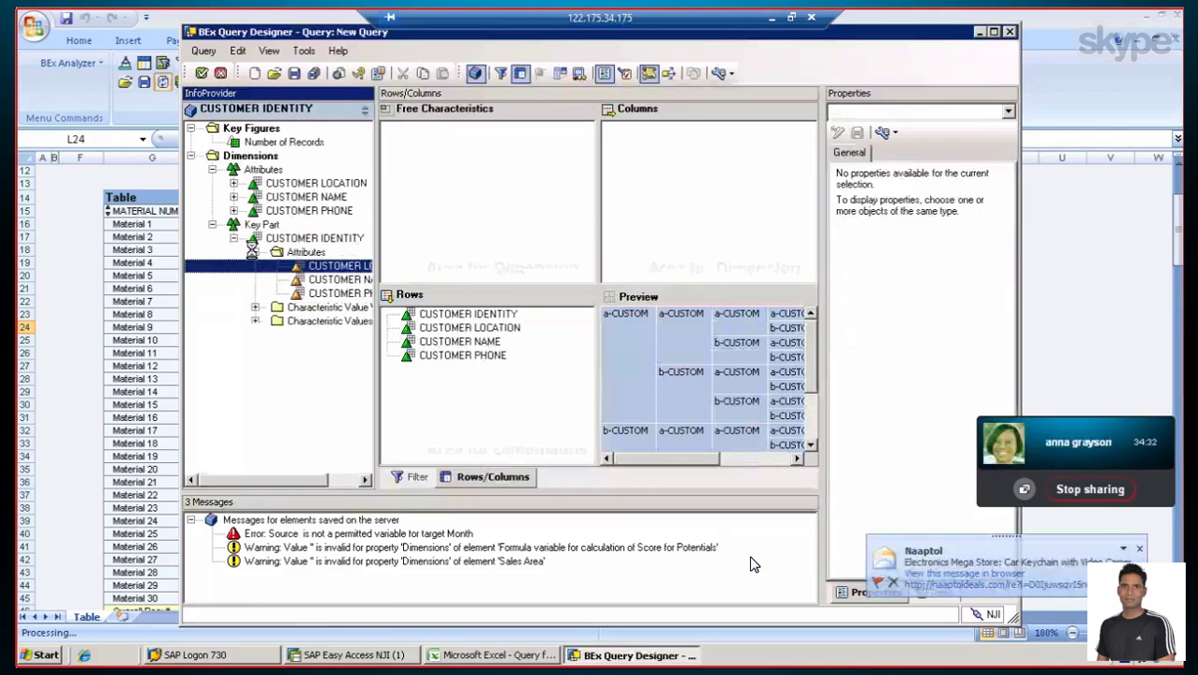
pyautogui.press('Left')
pyautogui.press('Left')
pyautogui.press('Left')
pyautogui.click(487, 401)
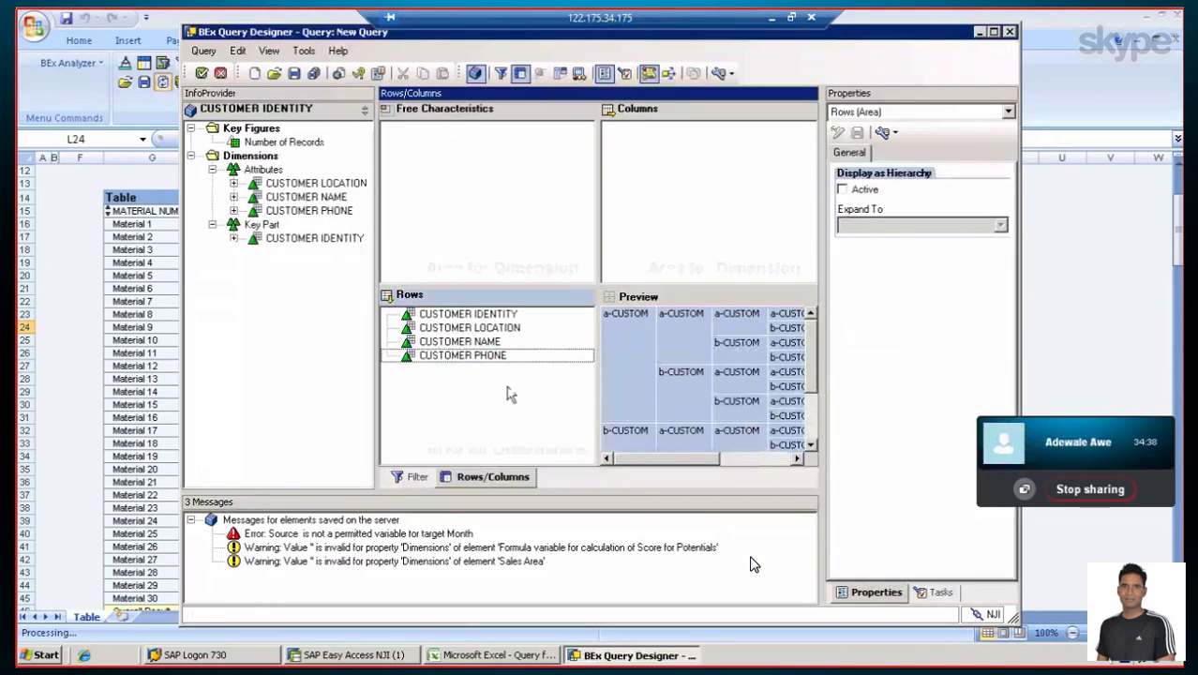
# Save the query as CUSTOMER ATTRIBUTES DATA with technical name ZCUSTOMER_ATTR_Q0001 and run it in the workbook
pyautogui.click(317, 75)
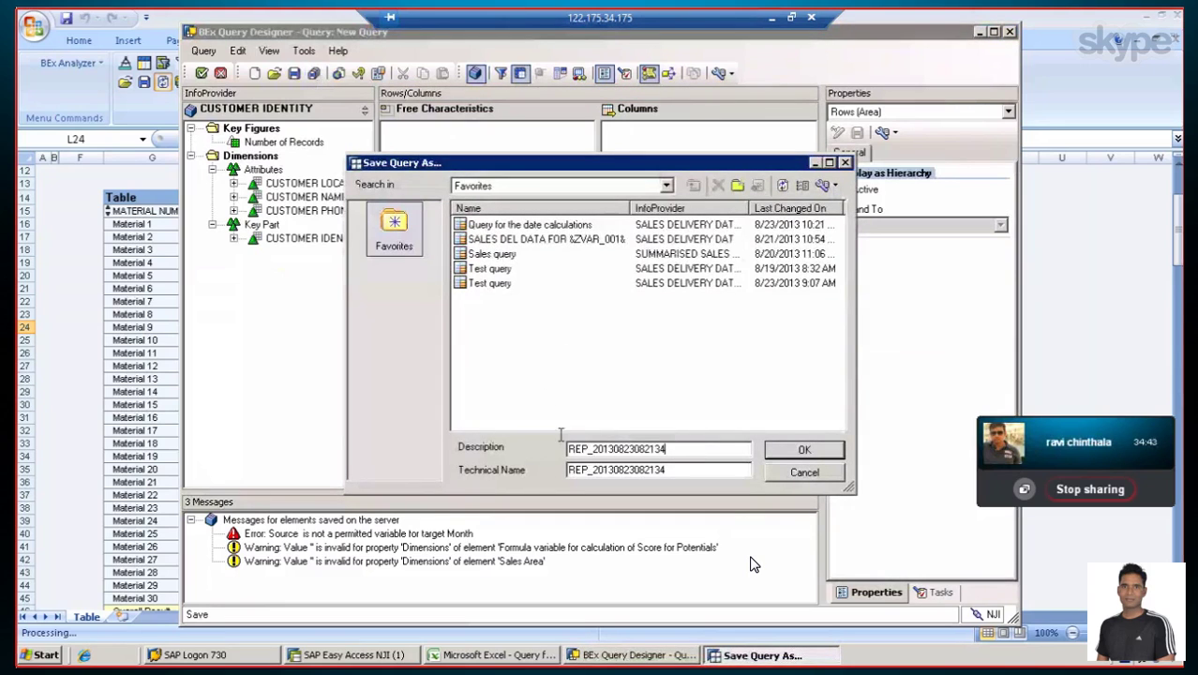
pyautogui.hotkey('shift', 'Home')
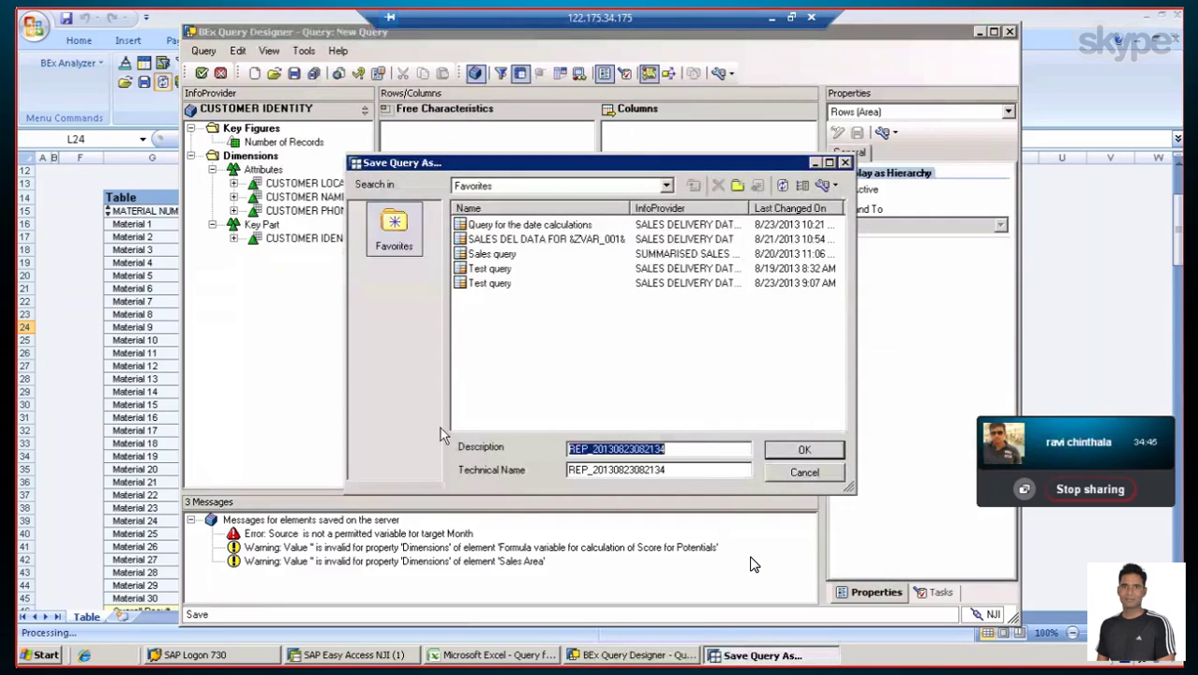
pyautogui.write('CUSTOMER ATTRIBUTES DATE')
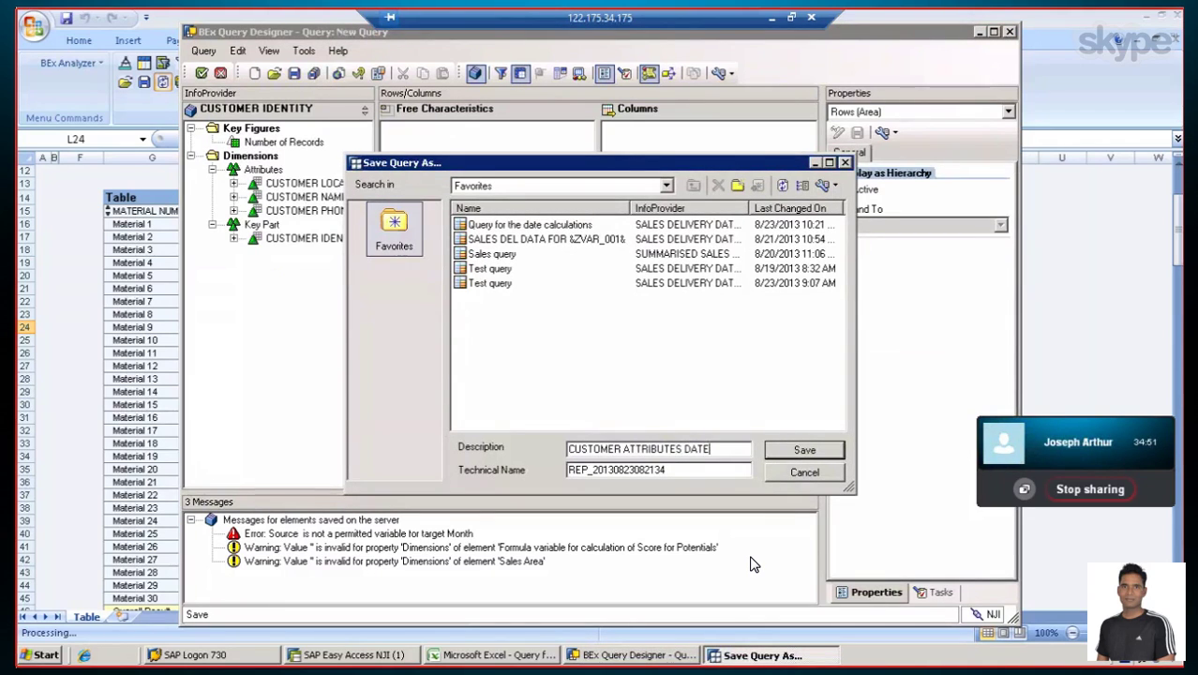
pyautogui.press('BackSpace')
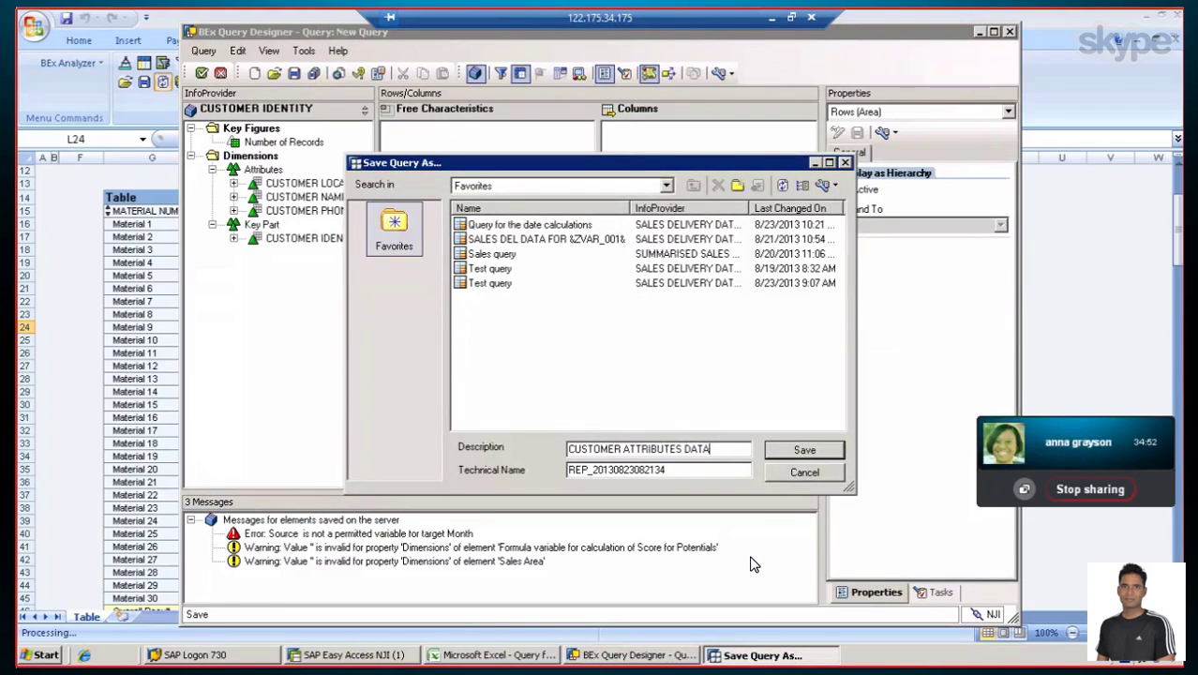
pyautogui.press('Tab')
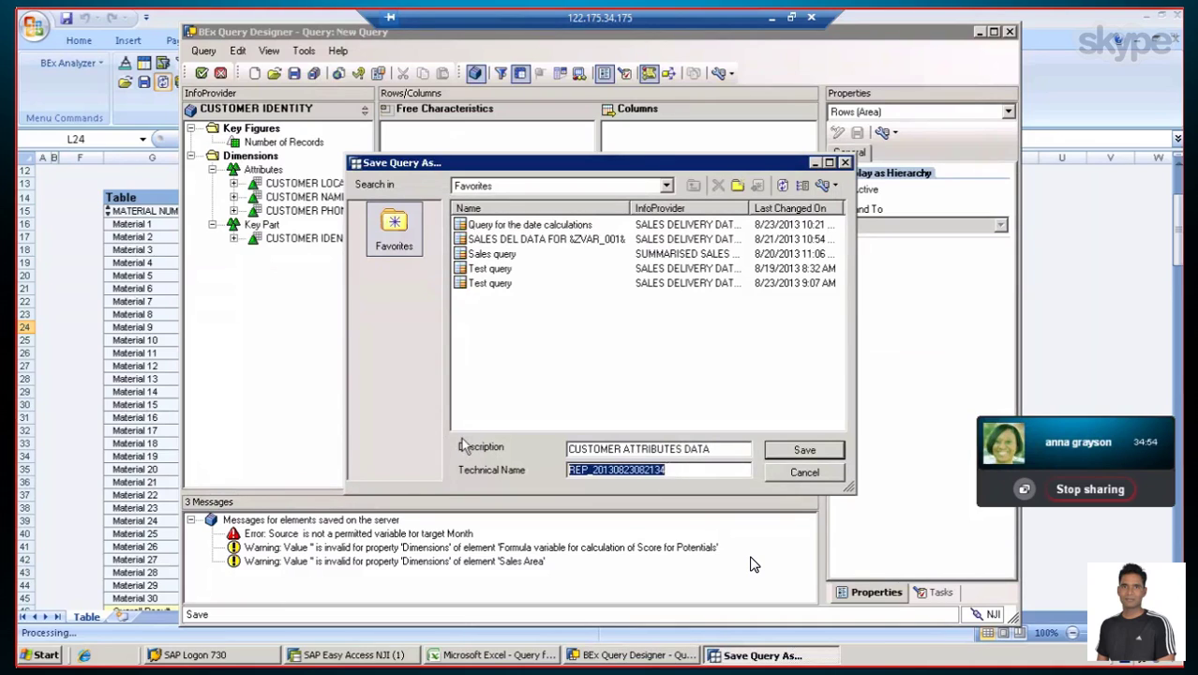
pyautogui.write('ZCUSTOMER_ATTR_Q0')
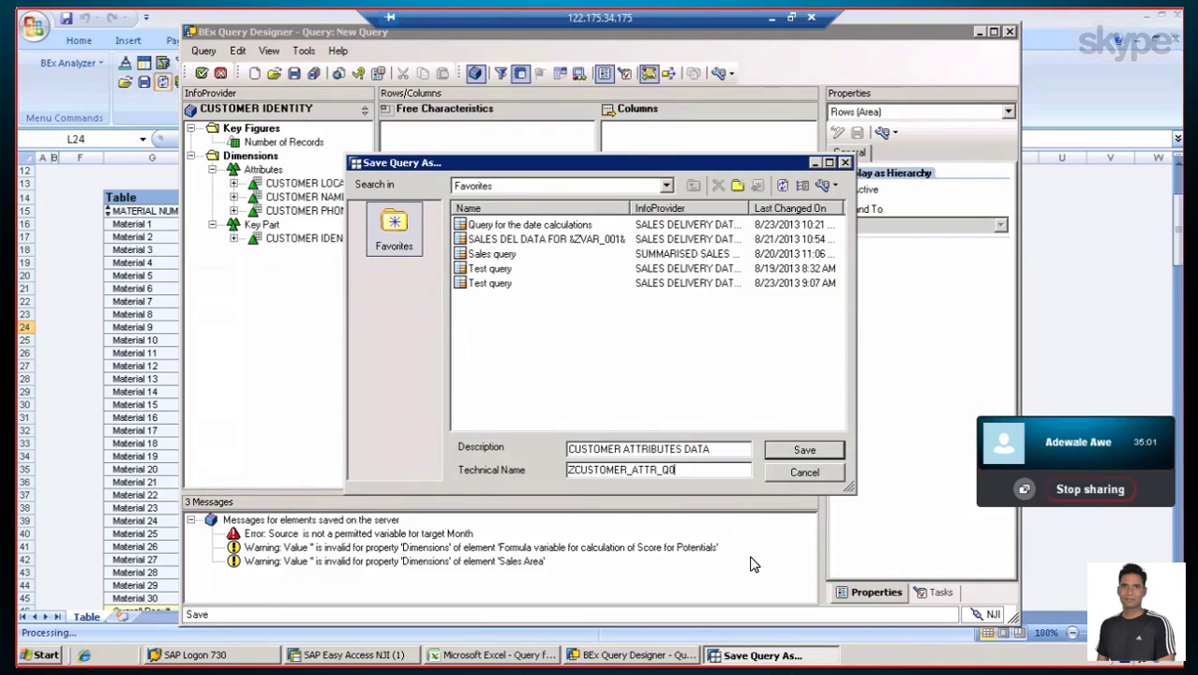
pyautogui.write('001')
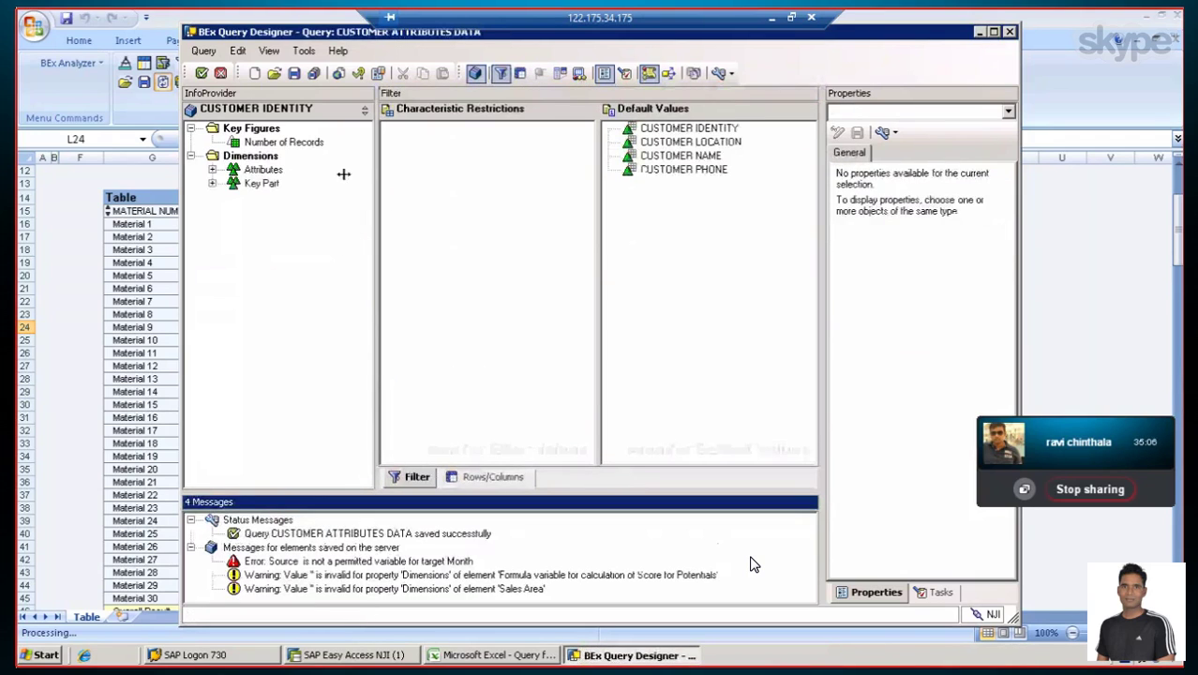
pyautogui.click(293, 74)
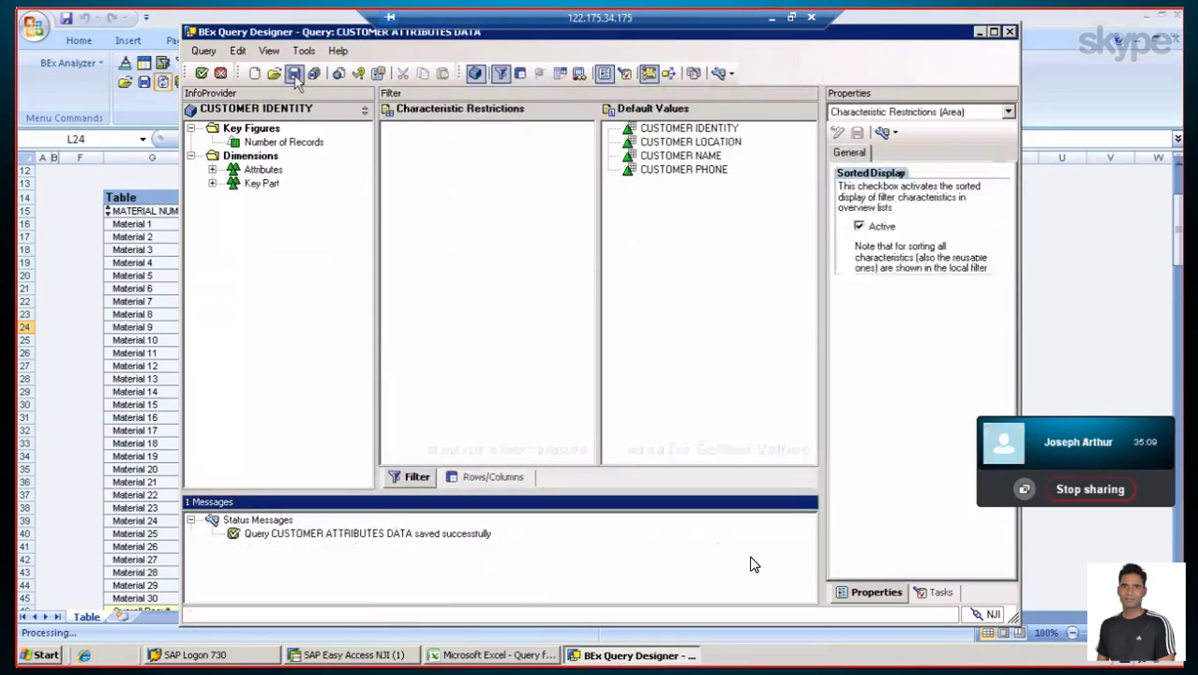
pyautogui.click(201, 74)
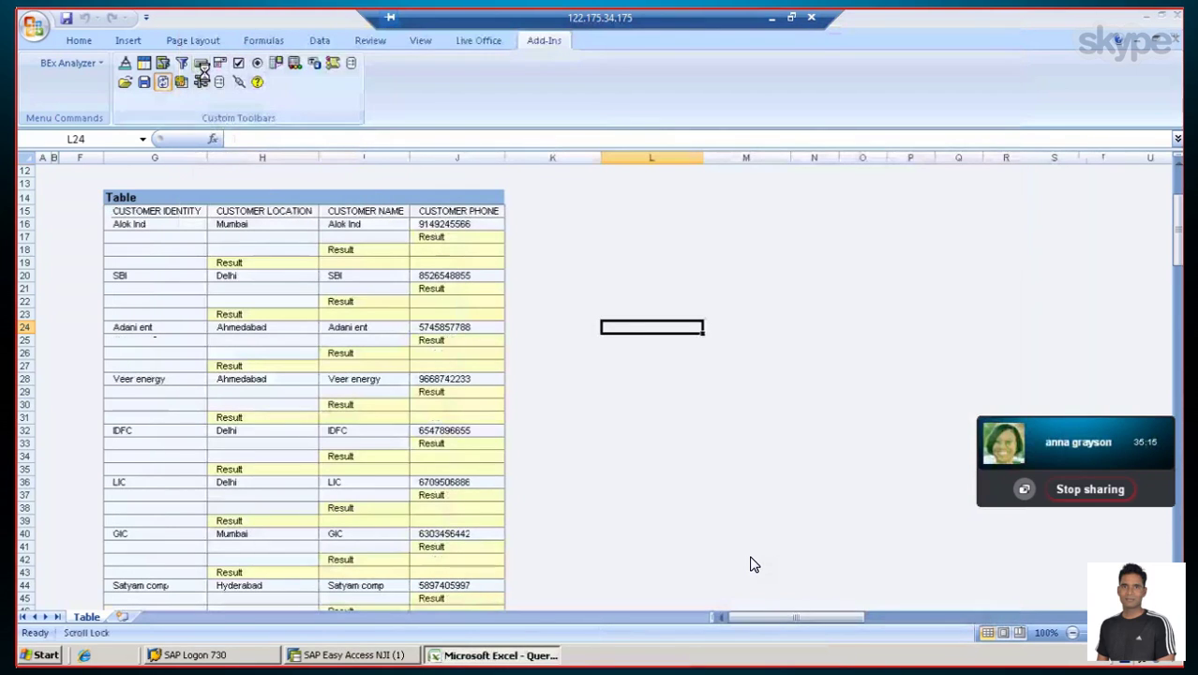
# Edit query ZCUSTOMER_ATTR_Q0001 and set the results rows of CUSTOMER LOCATION to Always Suppress
pyautogui.click(166, 235)
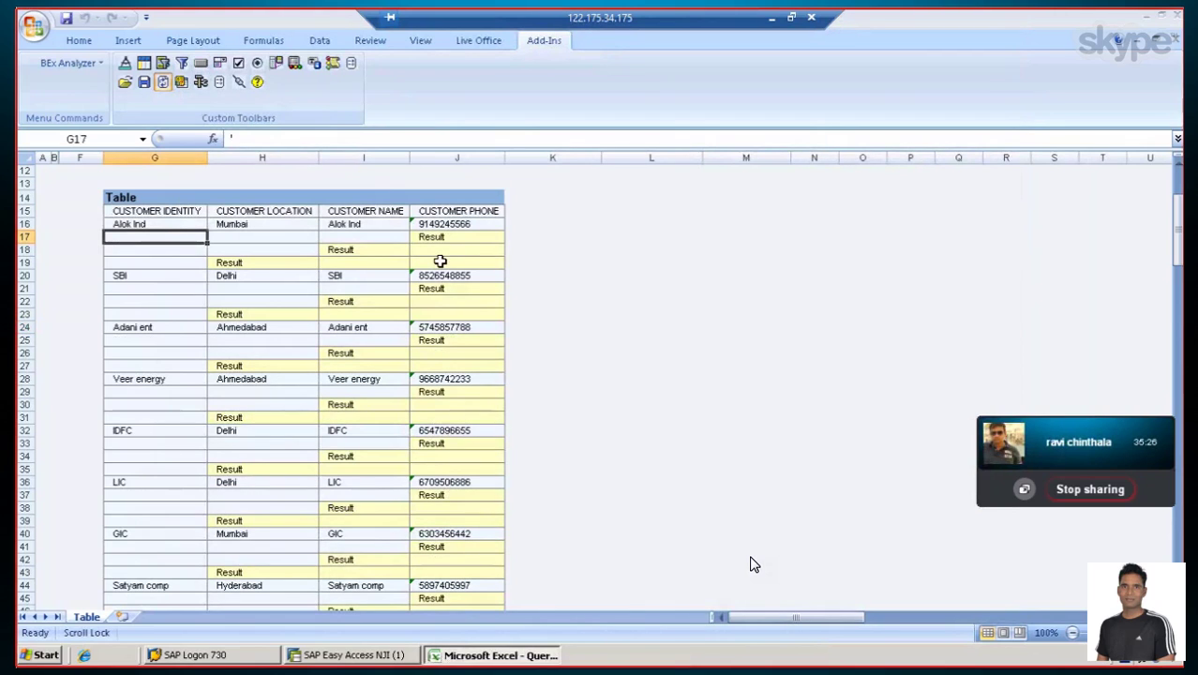
pyautogui.click(220, 82)
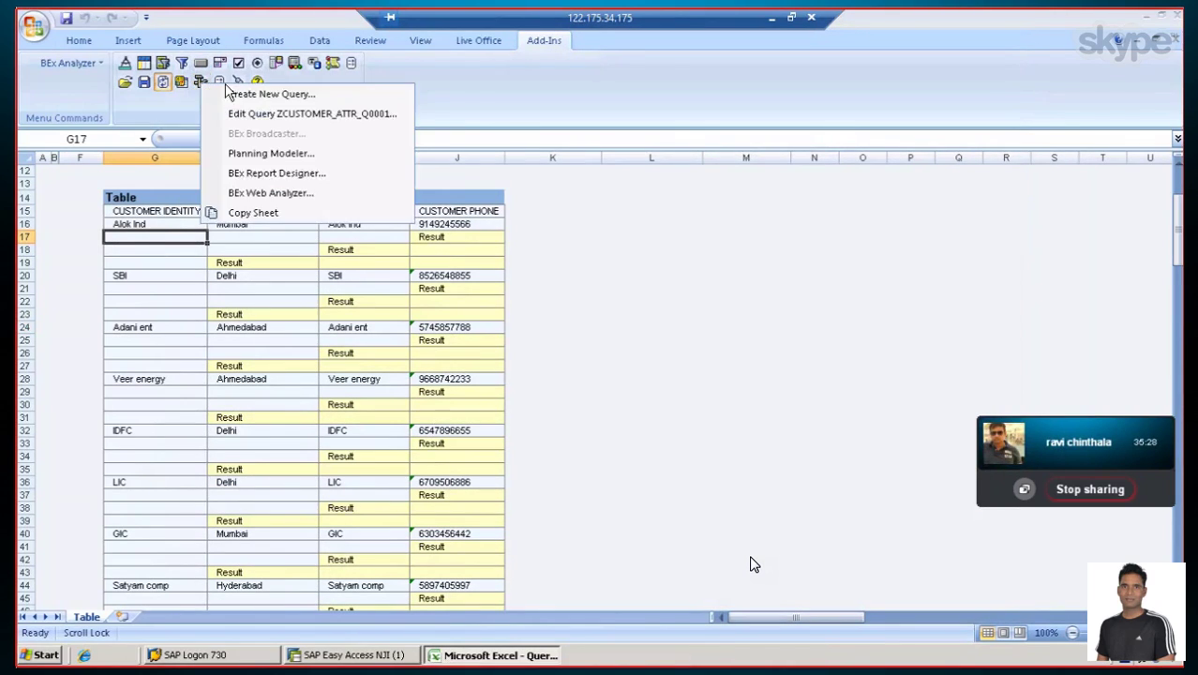
pyautogui.click(231, 115)
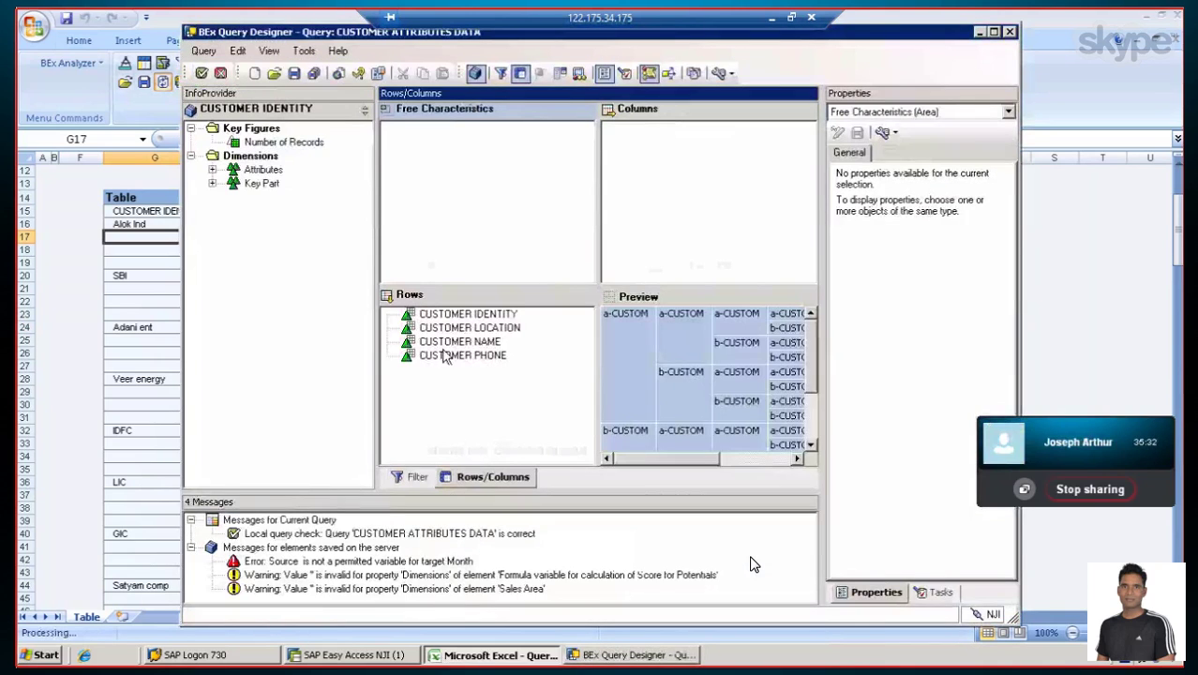
pyautogui.click(450, 328)
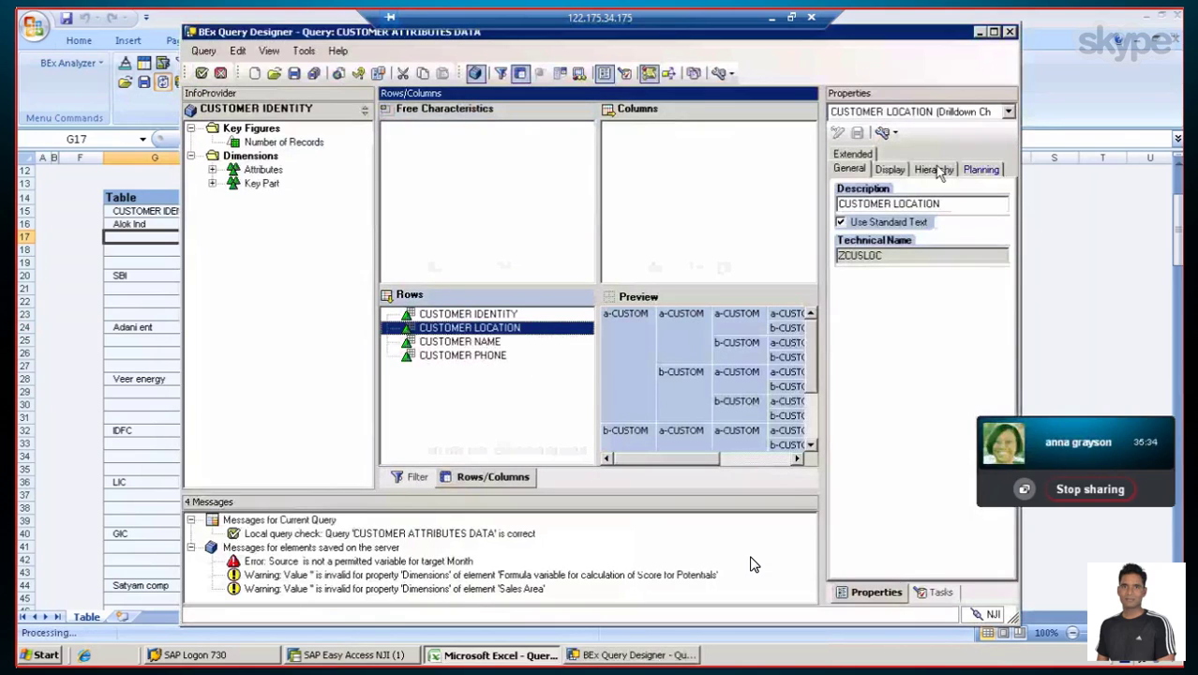
pyautogui.click(899, 171)
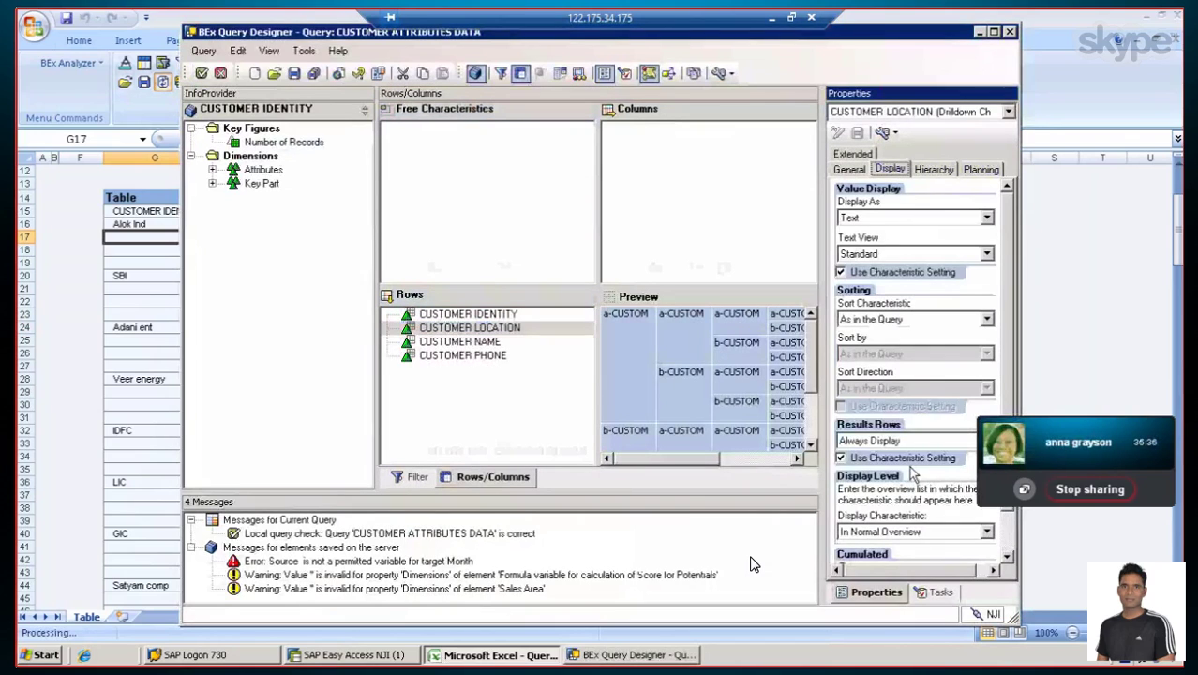
pyautogui.click(892, 441)
pyautogui.click(888, 479)
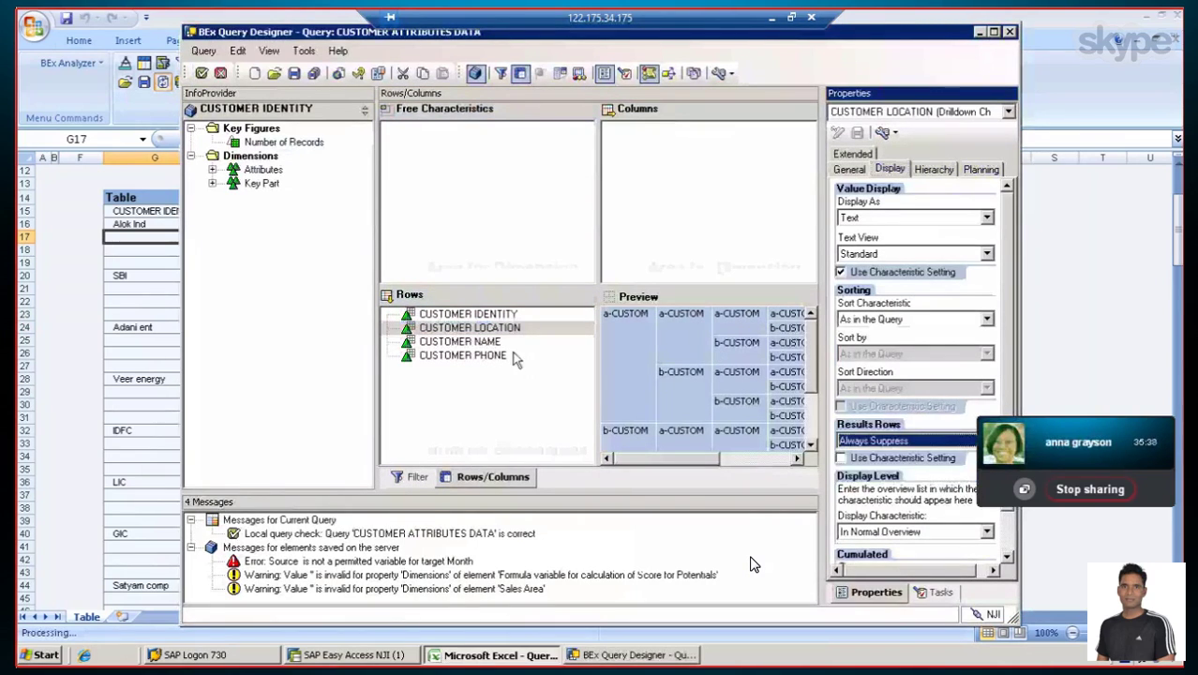
# Set the results rows of CUSTOMER NAME and CUSTOMER PHONE to Always Suppress
pyautogui.click(489, 343)
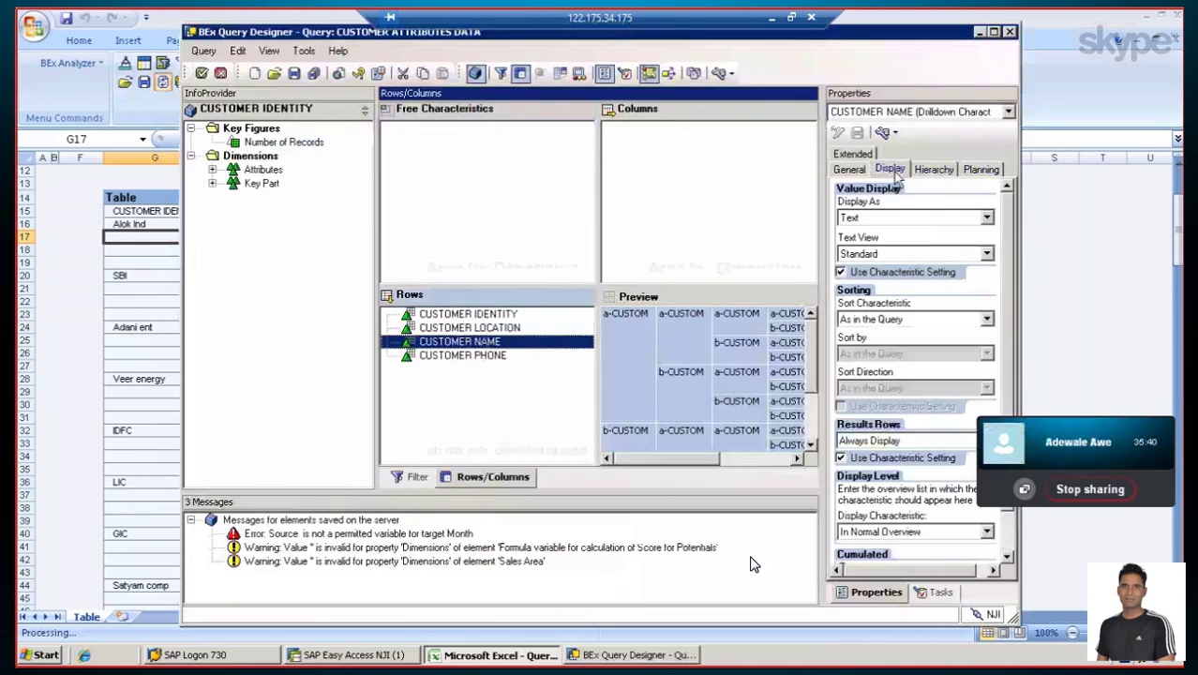
pyautogui.click(888, 444)
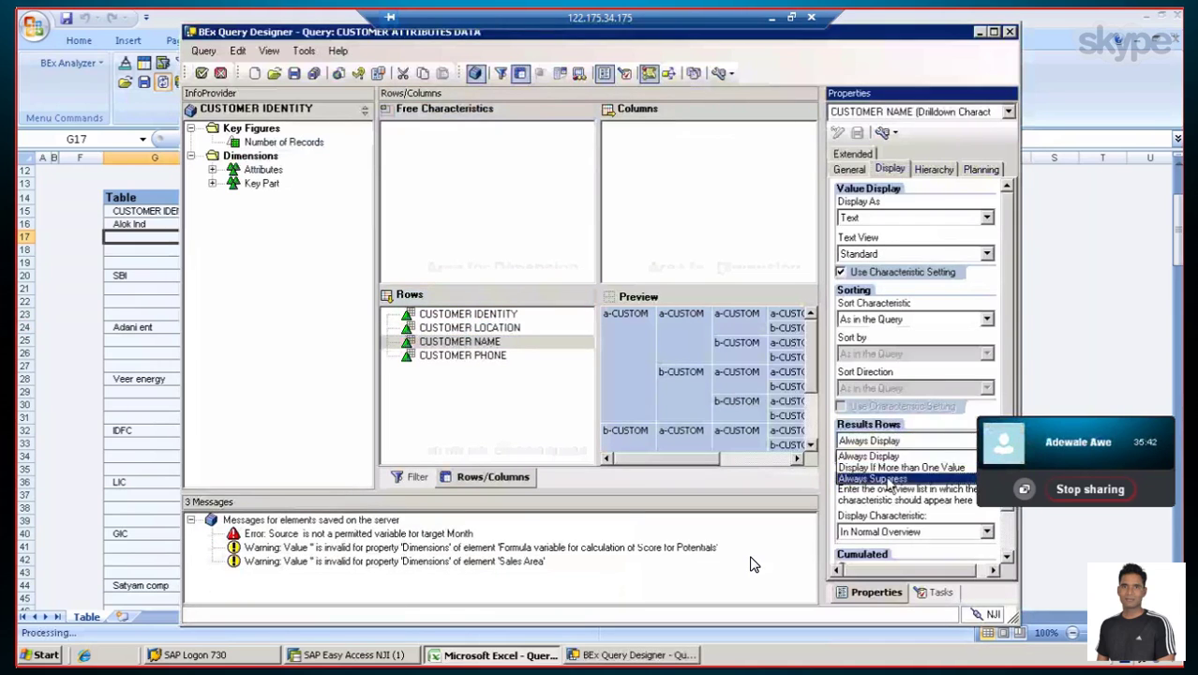
pyautogui.click(888, 479)
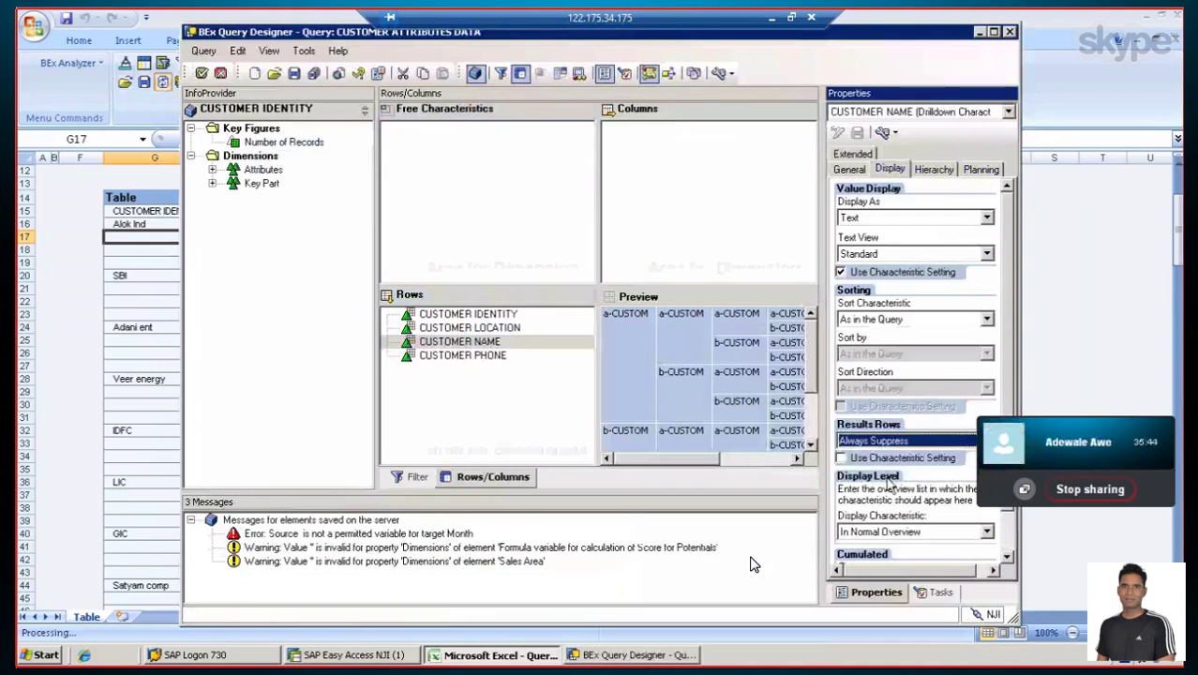
pyautogui.click(473, 356)
pyautogui.click(872, 441)
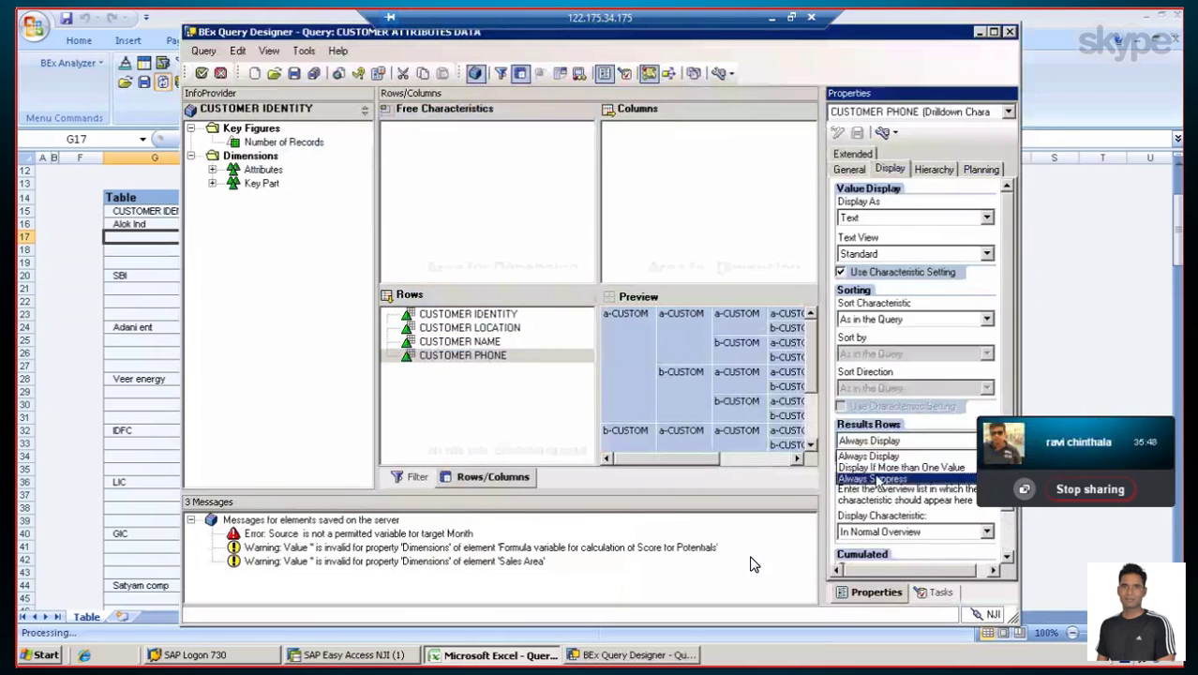
pyautogui.click(880, 464)
# Save the changed query and look through the refreshed customer attributes table in the workbook
pyautogui.click(294, 73)
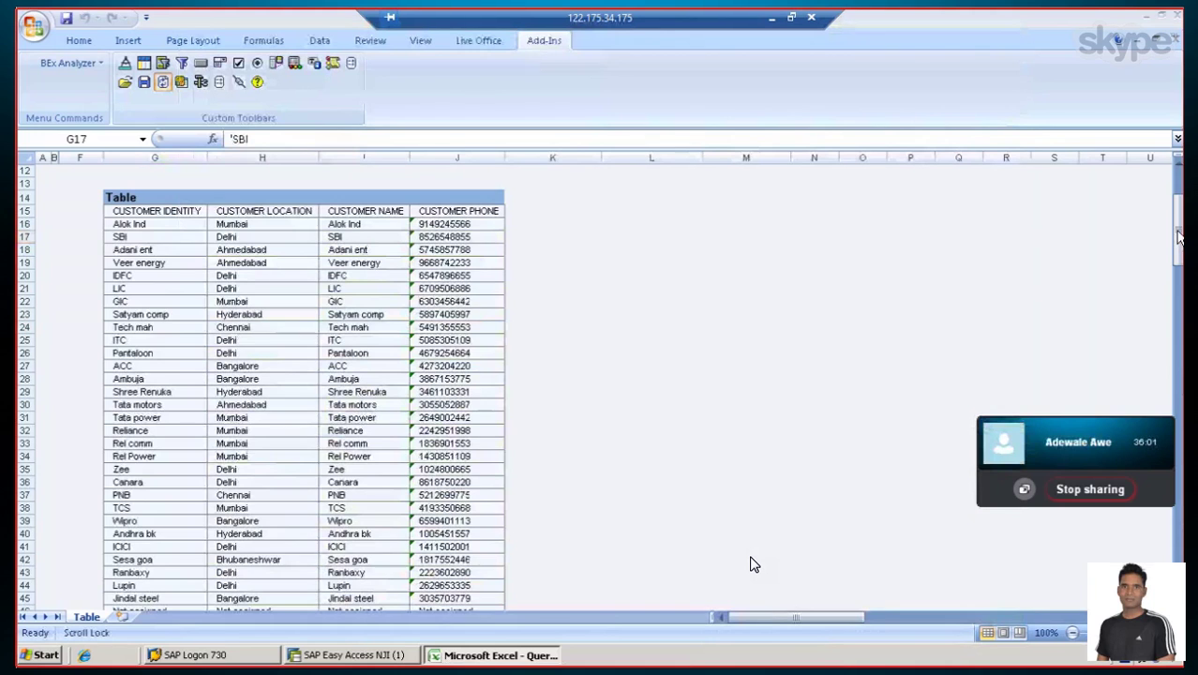
pyautogui.scroll(-6, 1179, 237)
pyautogui.scroll(10, 1179, 237)
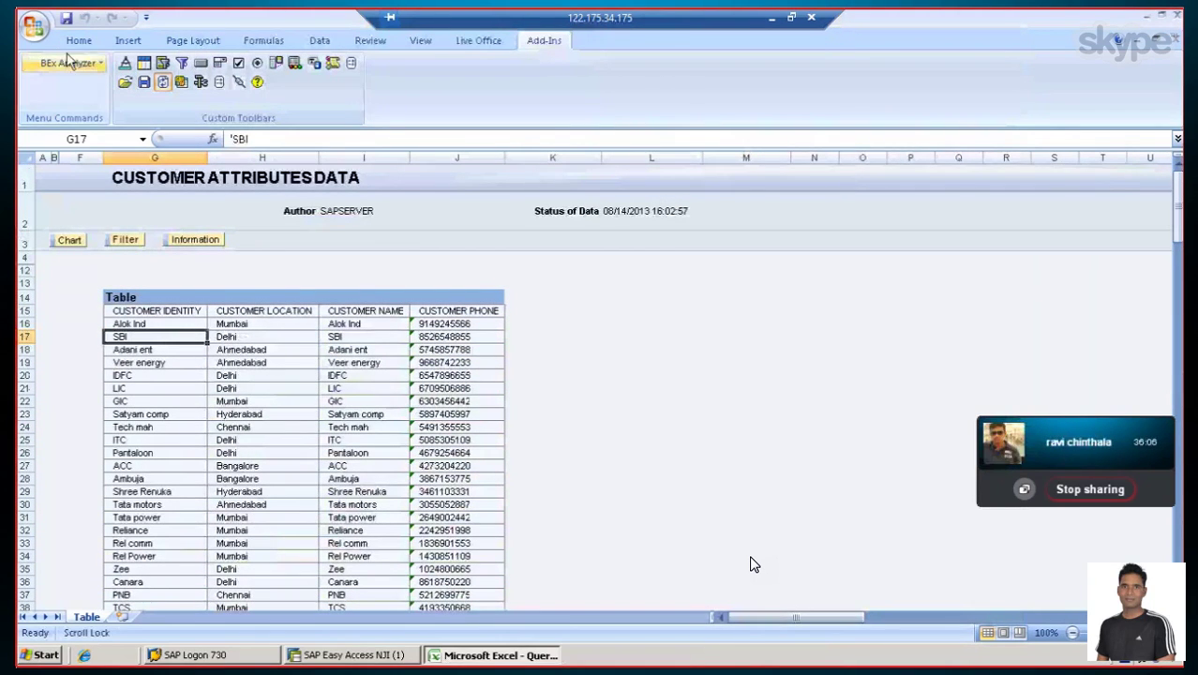
# Close the CUSTOMER ATTRIBUTES DATA workbook and create a new blank workbook
pyautogui.click(33, 26)
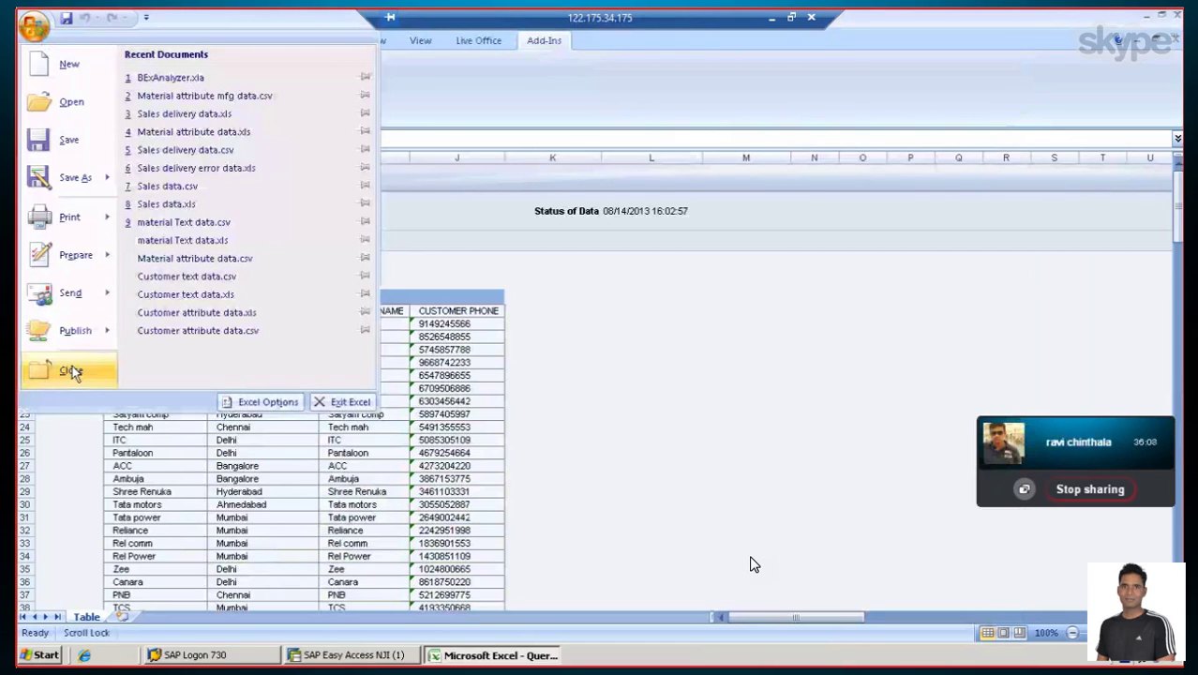
pyautogui.click(72, 371)
pyautogui.click(602, 374)
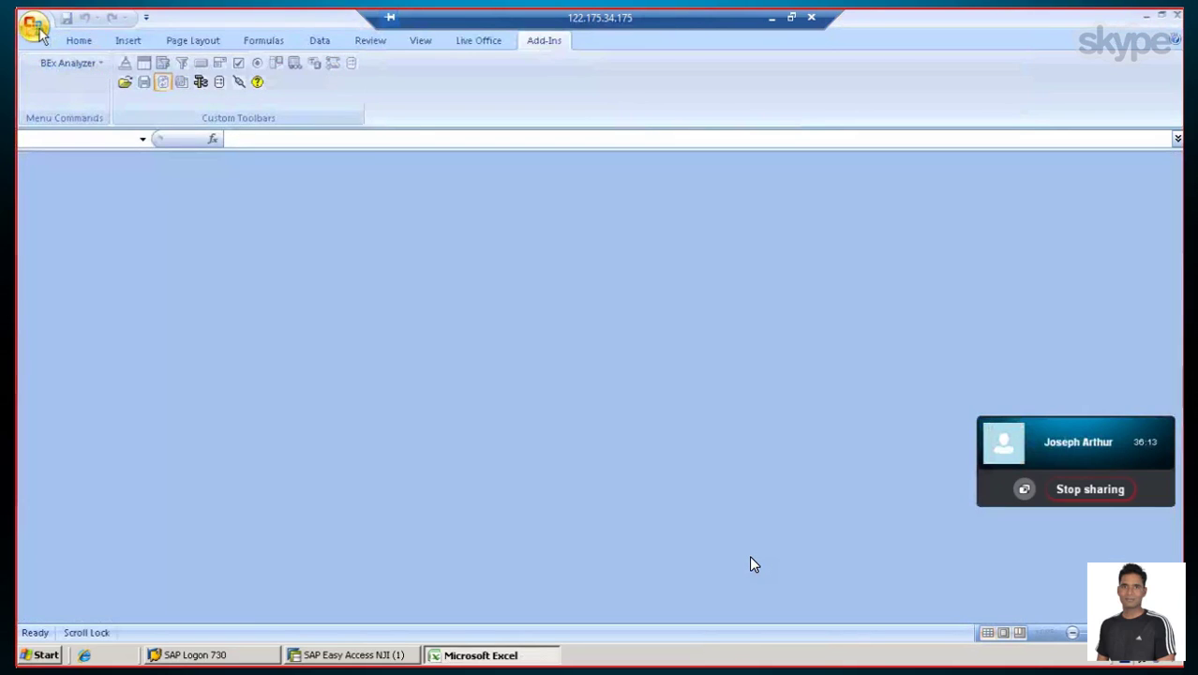
pyautogui.click(35, 28)
pyautogui.click(62, 65)
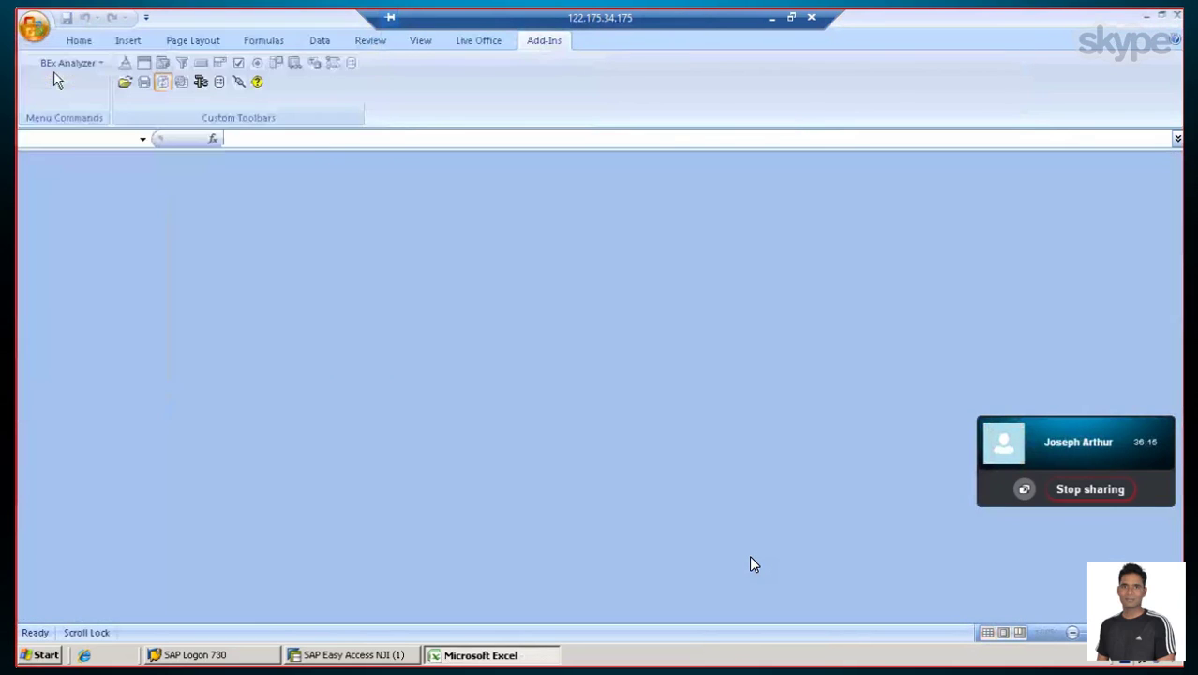
pyautogui.doubleClick(340, 209)
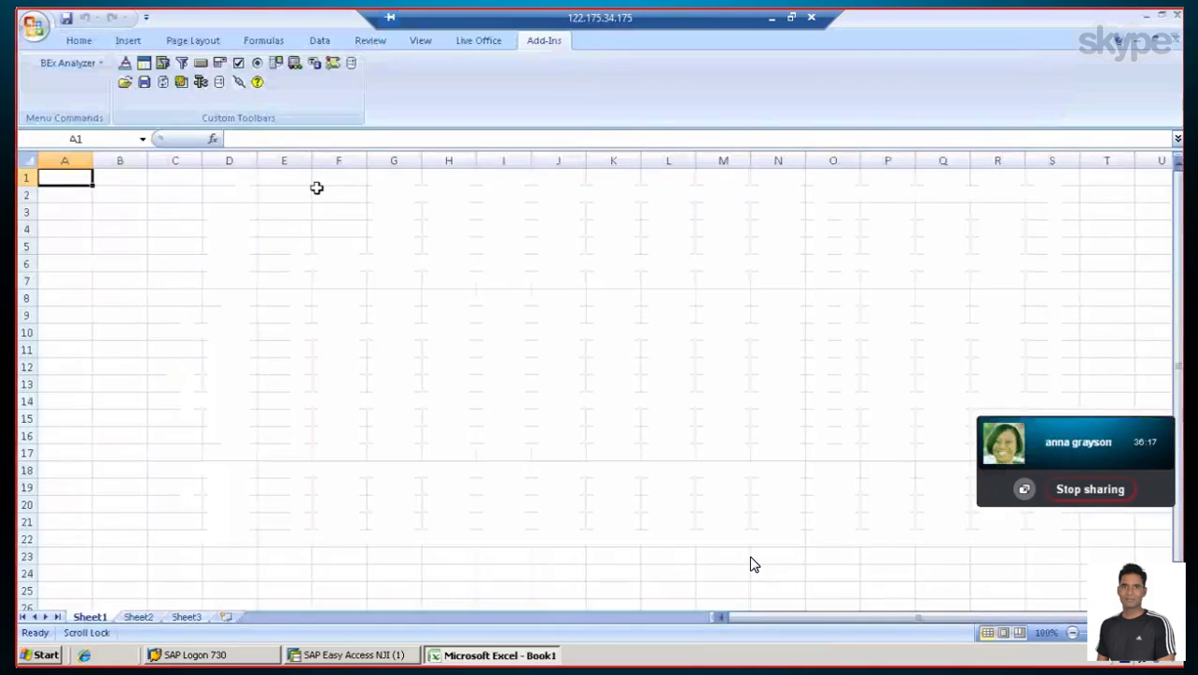
# Fill cells A1:T11 of Sheet1 with a dark tan theme colour
pyautogui.click(284, 281)
pyautogui.moveTo(67, 179); pyautogui.dragTo(1124, 352)
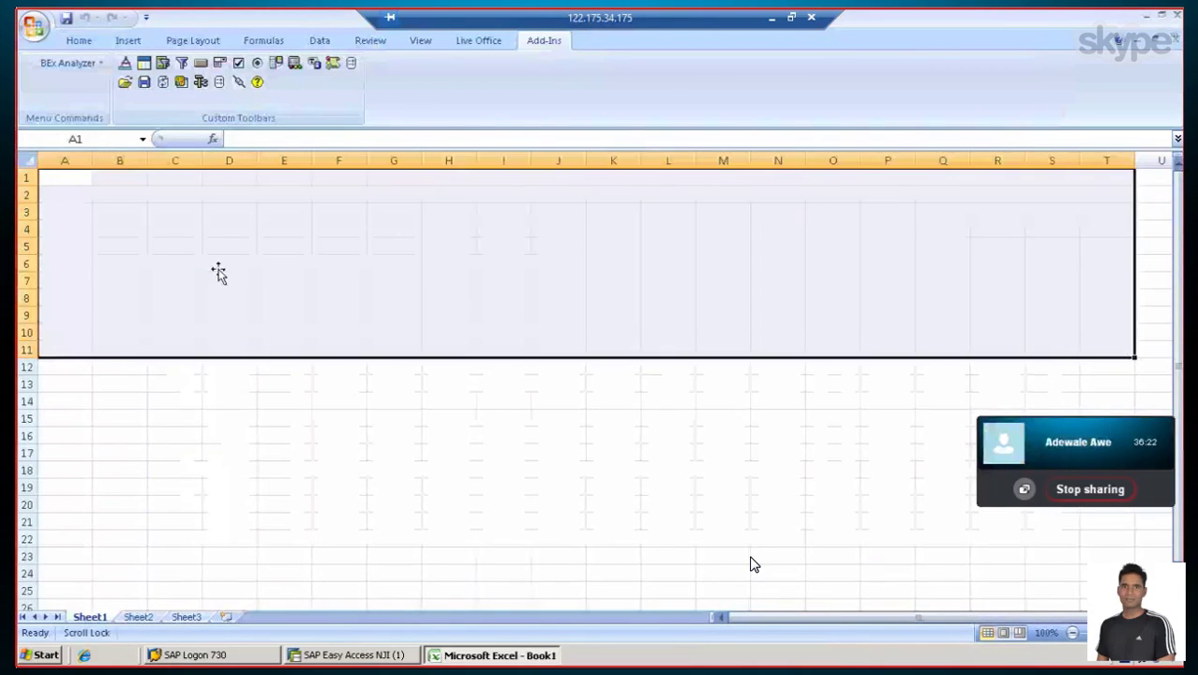
pyautogui.click(80, 41)
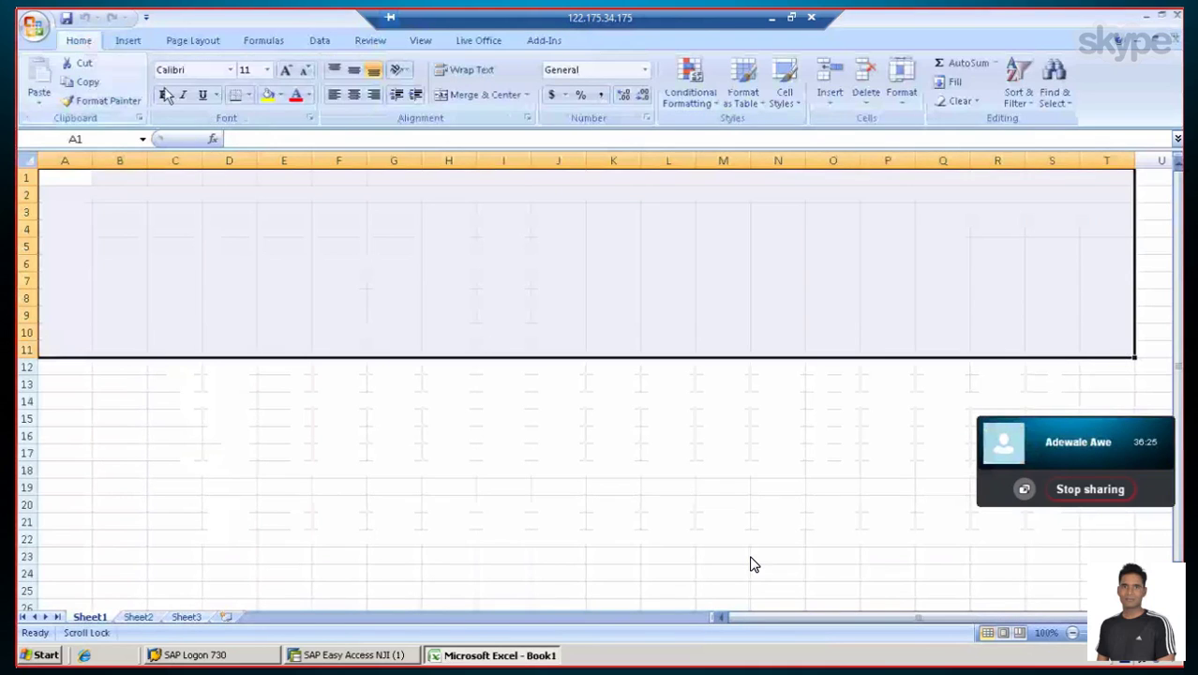
pyautogui.click(280, 94)
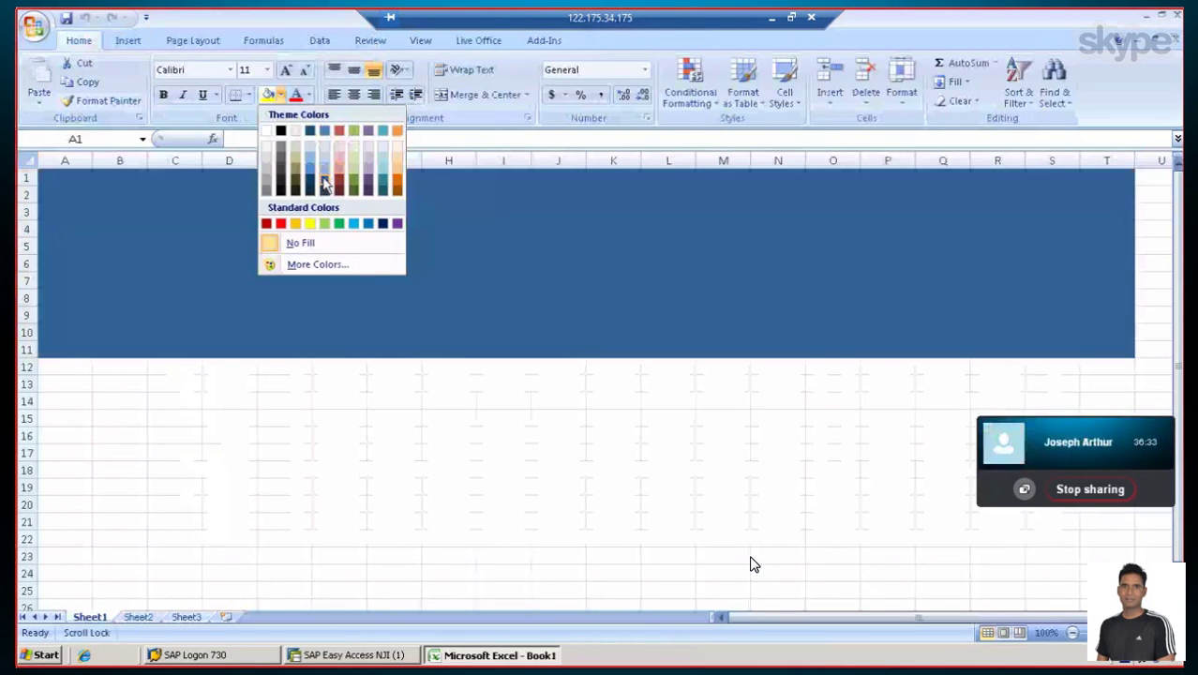
pyautogui.click(295, 184)
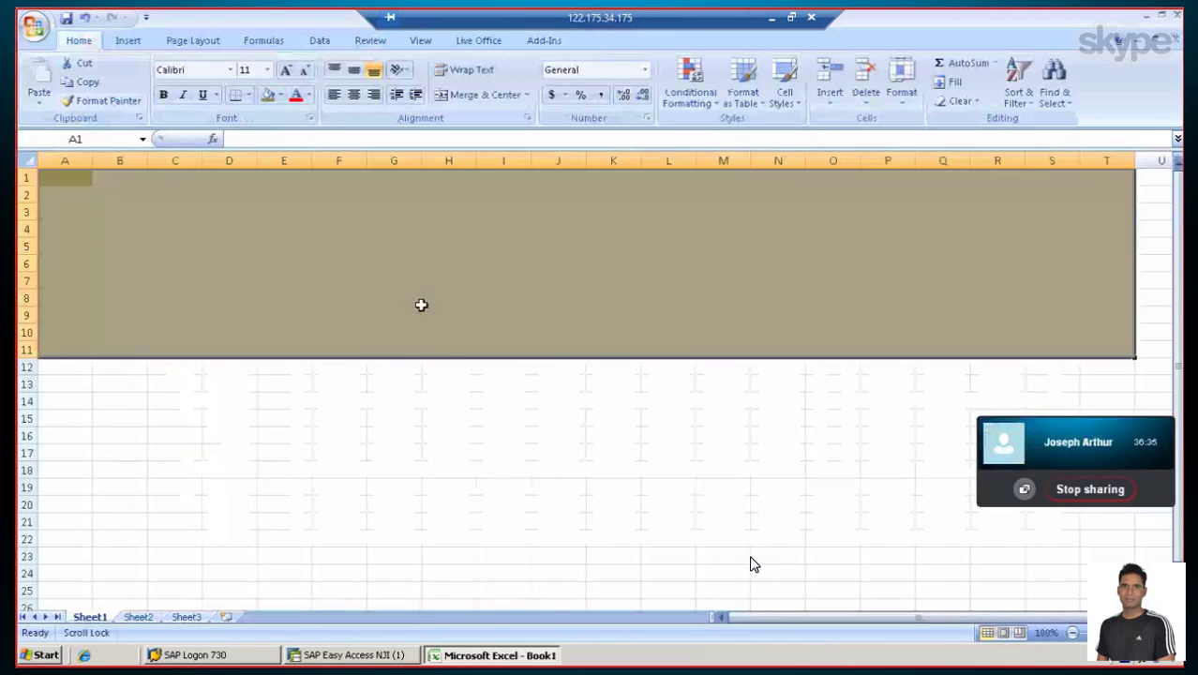
pyautogui.click(397, 276)
pyautogui.click(410, 259)
pyautogui.doubleClick(406, 264)
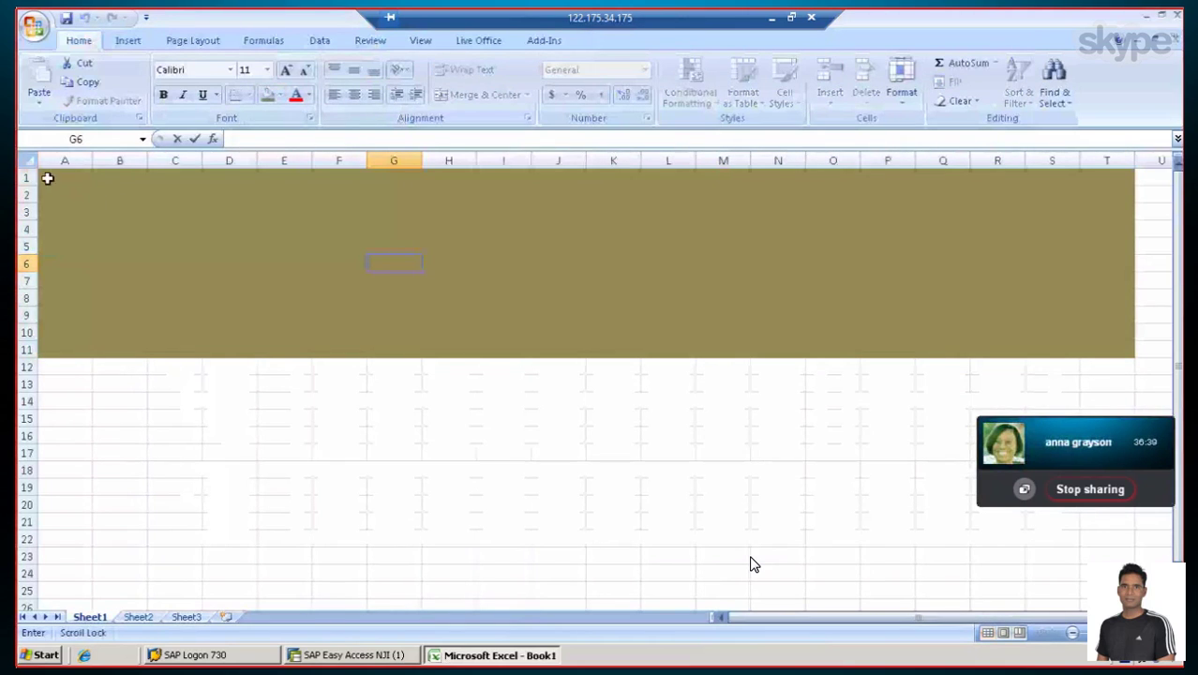
# Fill cells A1:T11 of Sheet1 with a dark blue theme colour as a header banner
pyautogui.moveTo(45, 176); pyautogui.dragTo(1134, 342)
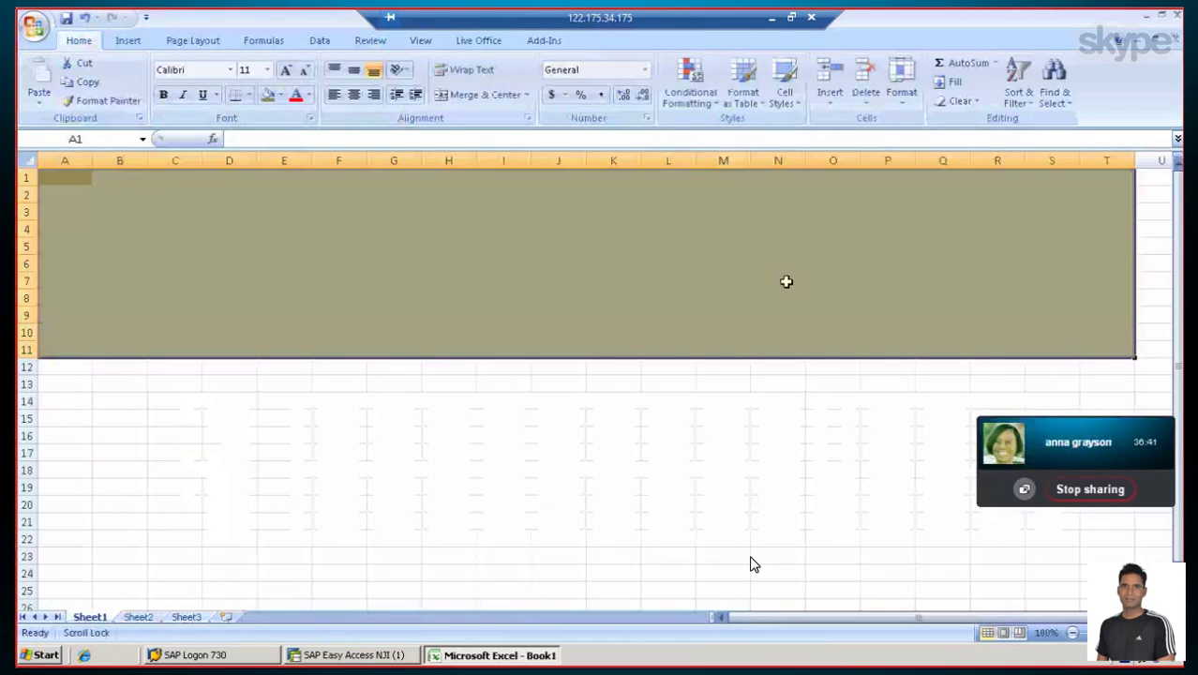
pyautogui.click(280, 94)
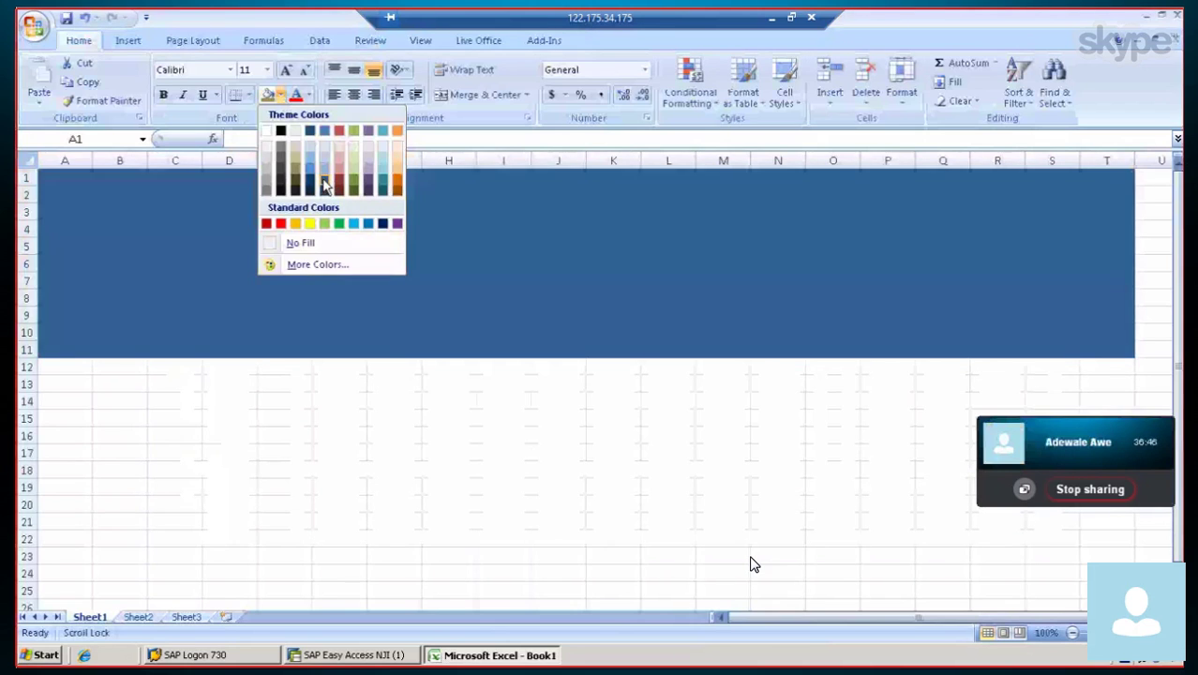
pyautogui.click(324, 185)
# Enter the title CUSTOMER AND SALES COMPARISON WORKBOOK in cell G5 of the banner
pyautogui.click(403, 251)
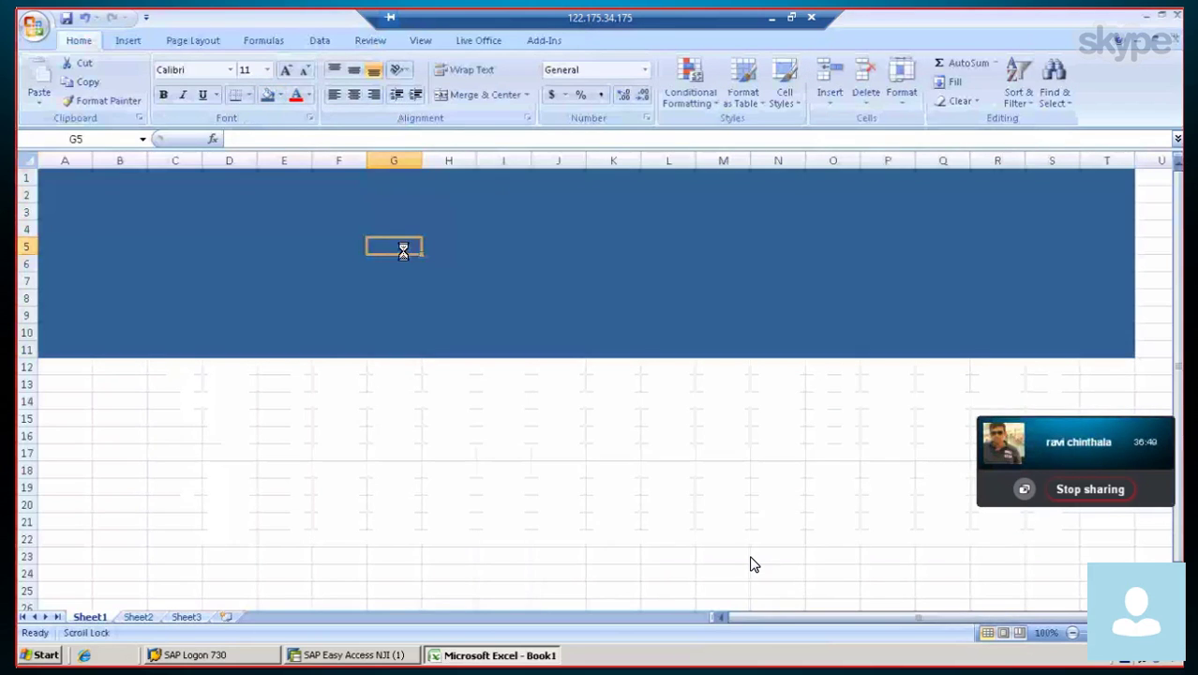
pyautogui.doubleClick(404, 248)
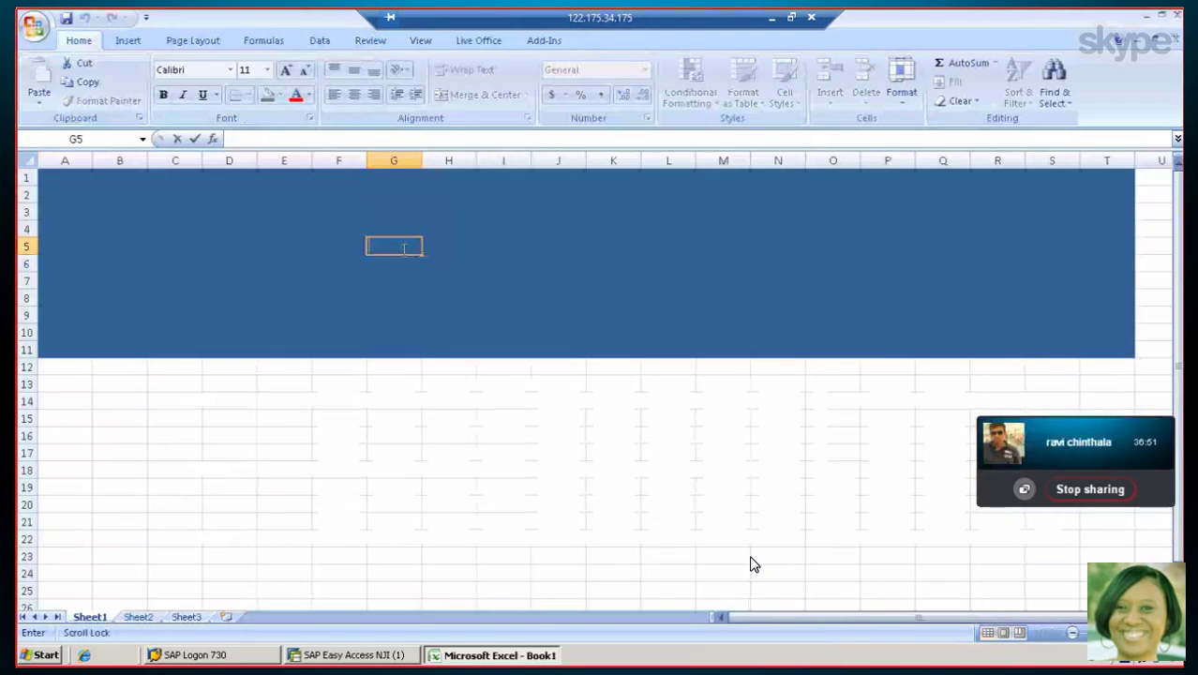
pyautogui.write('s')
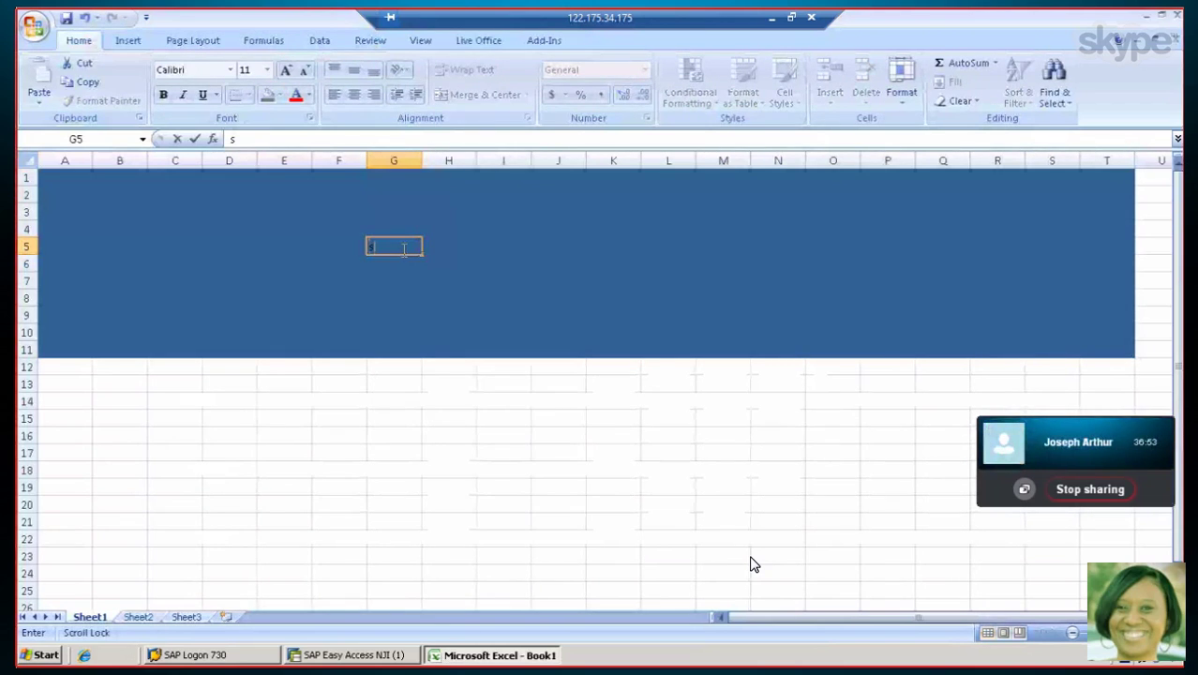
pyautogui.write('cU')
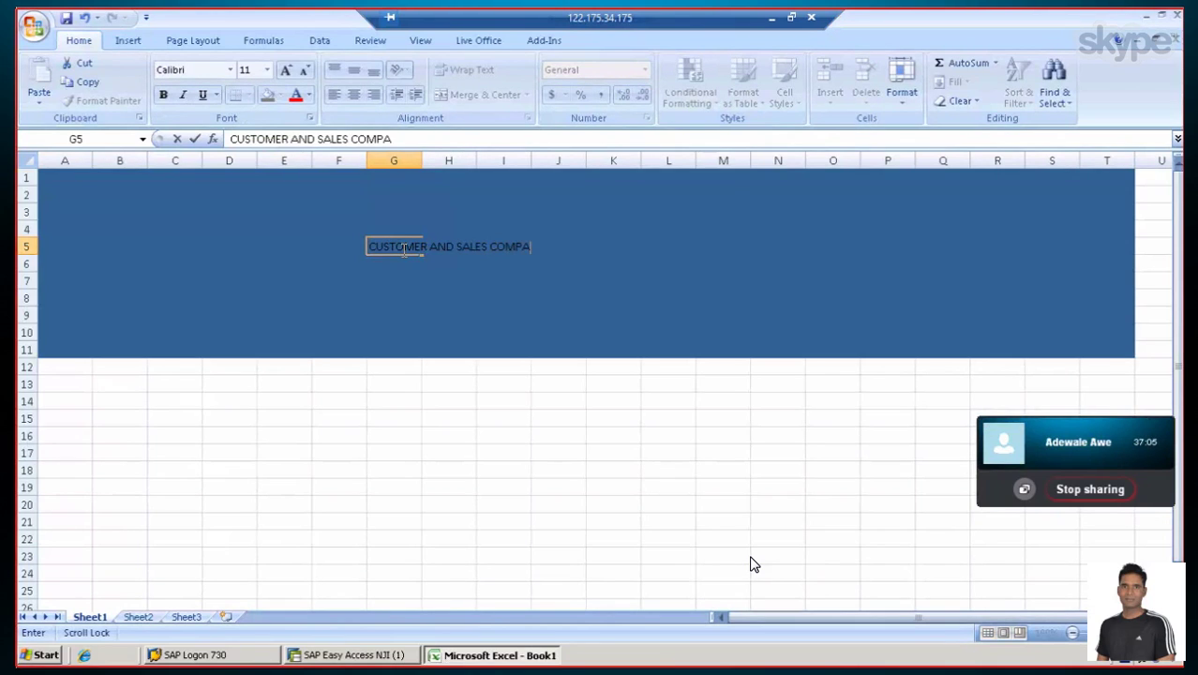
pyautogui.write('WORKBOOK')
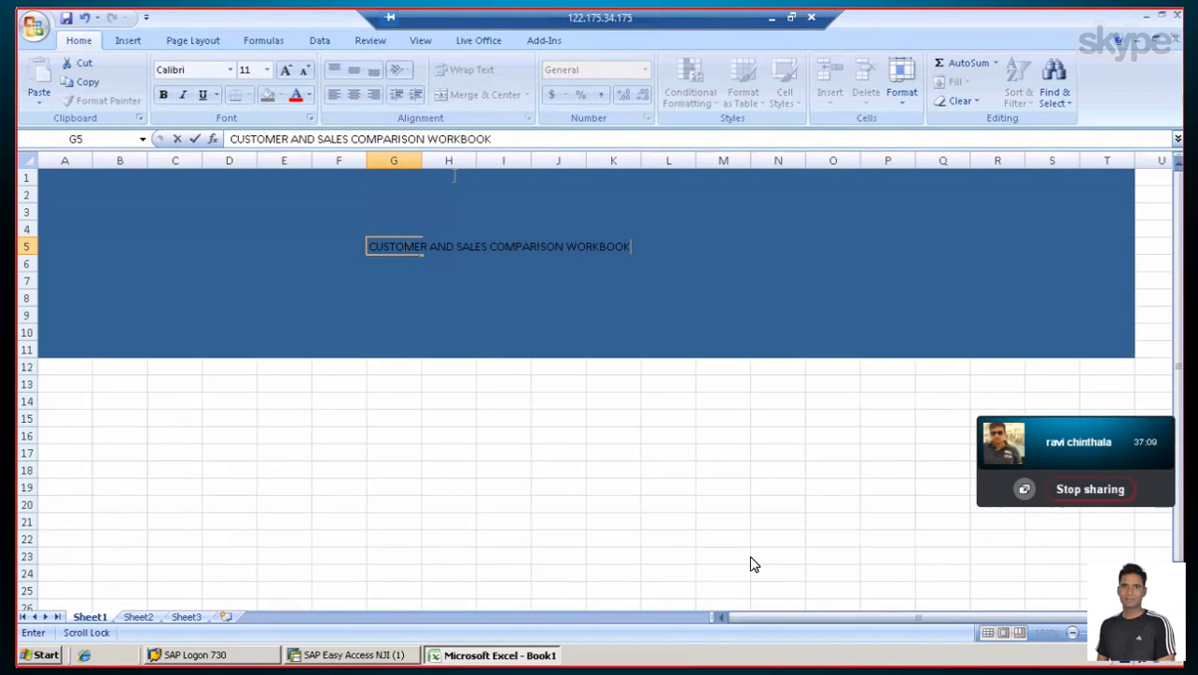
# Format the title text in G5 as bold with font size 22
pyautogui.moveTo(491, 138); pyautogui.dragTo(230, 138)
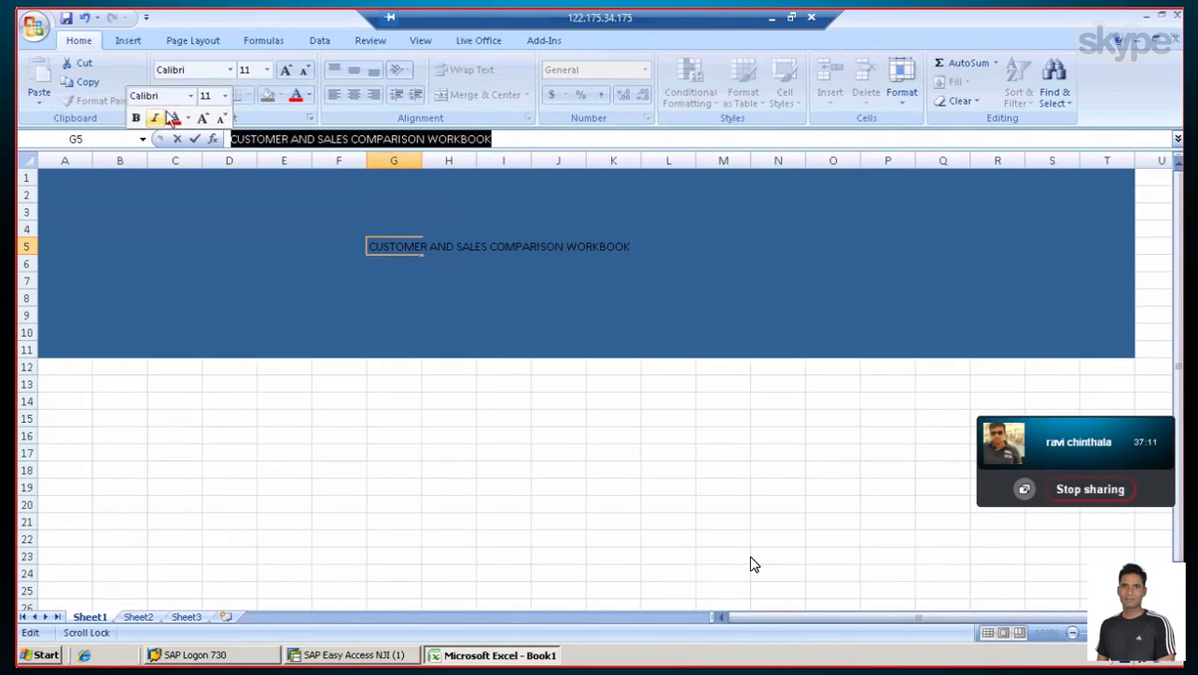
pyautogui.click(163, 95)
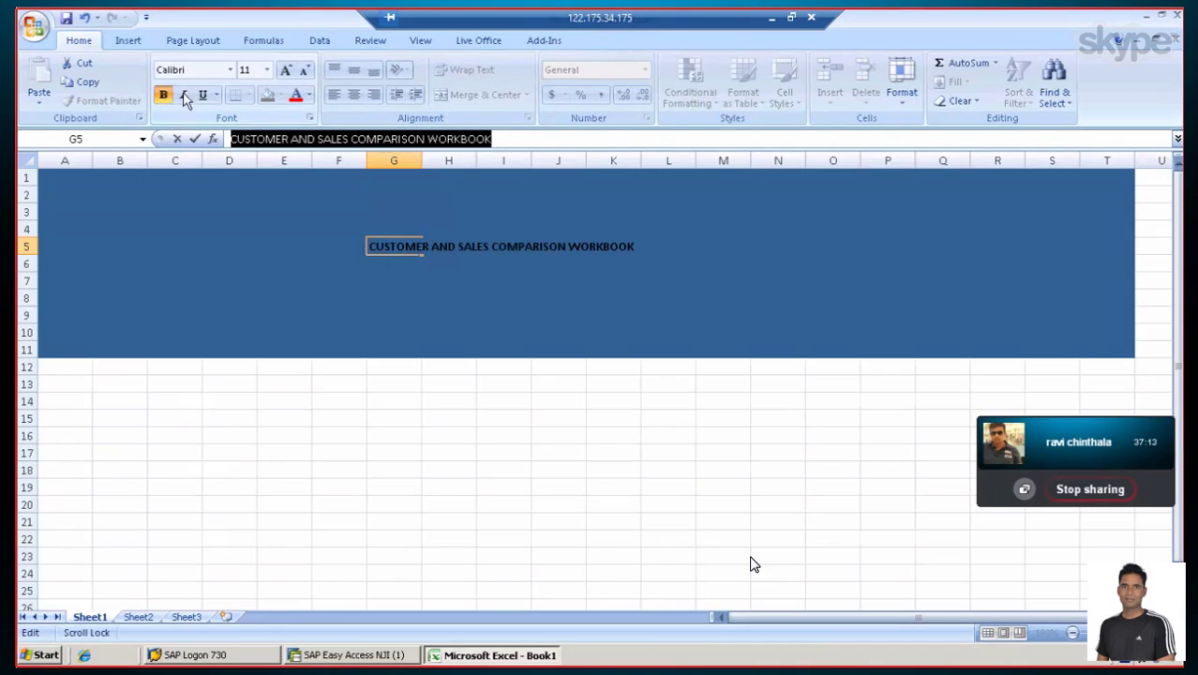
pyautogui.click(267, 70)
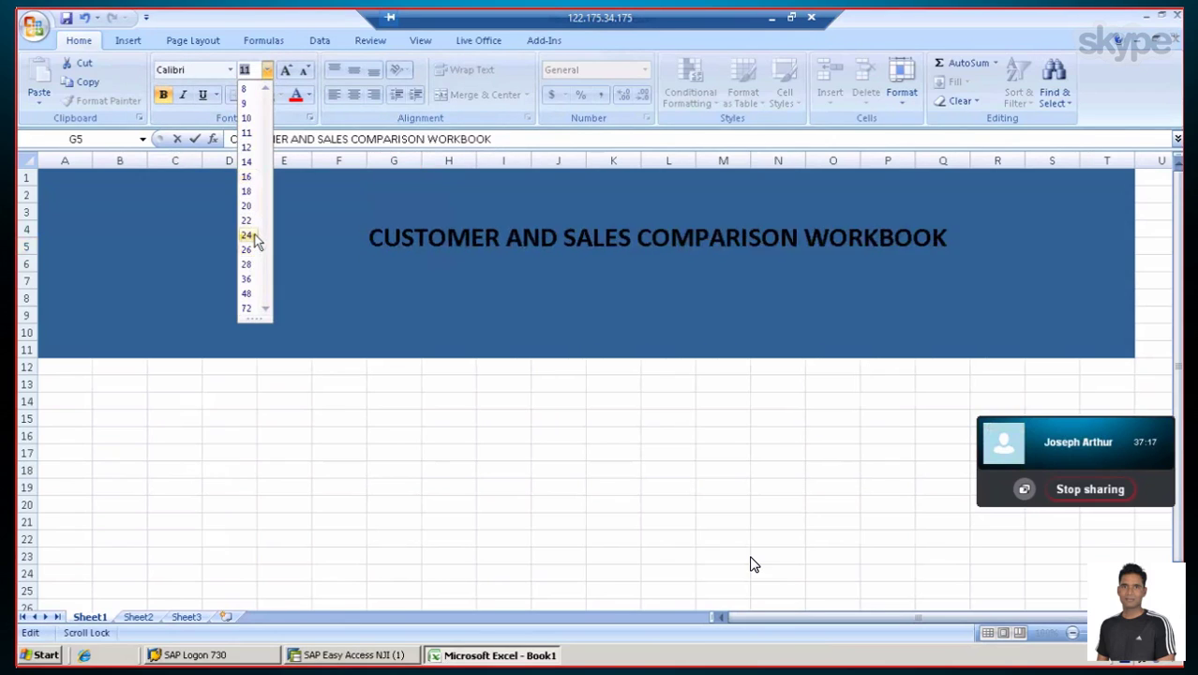
pyautogui.click(251, 220)
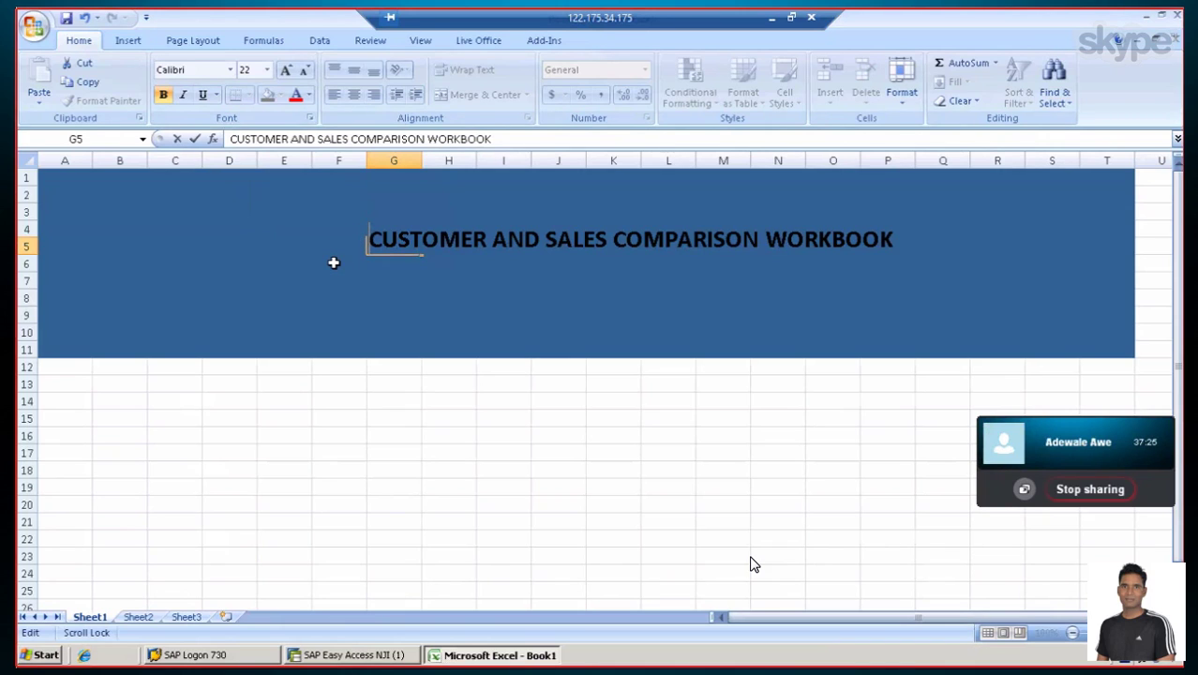
pyautogui.moveTo(333, 262); pyautogui.dragTo(349, 286)
pyautogui.click(283, 304)
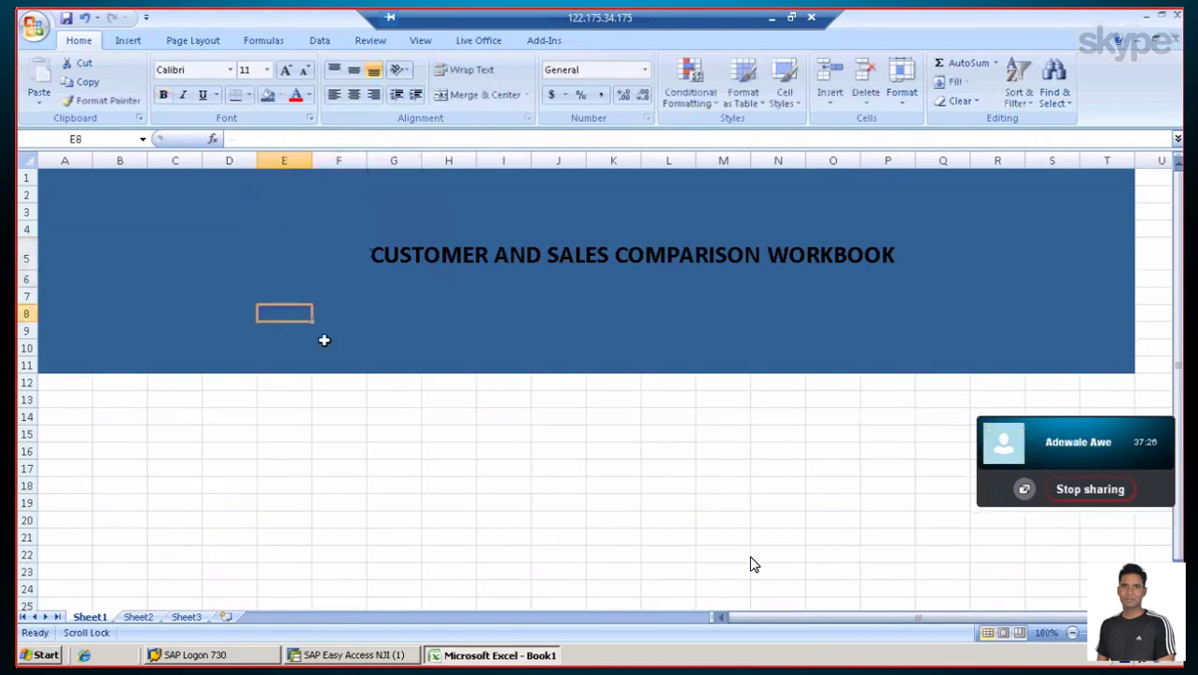
pyautogui.click(204, 484)
pyautogui.scroll(-1, 208, 436)
pyautogui.scroll(1, 215, 422)
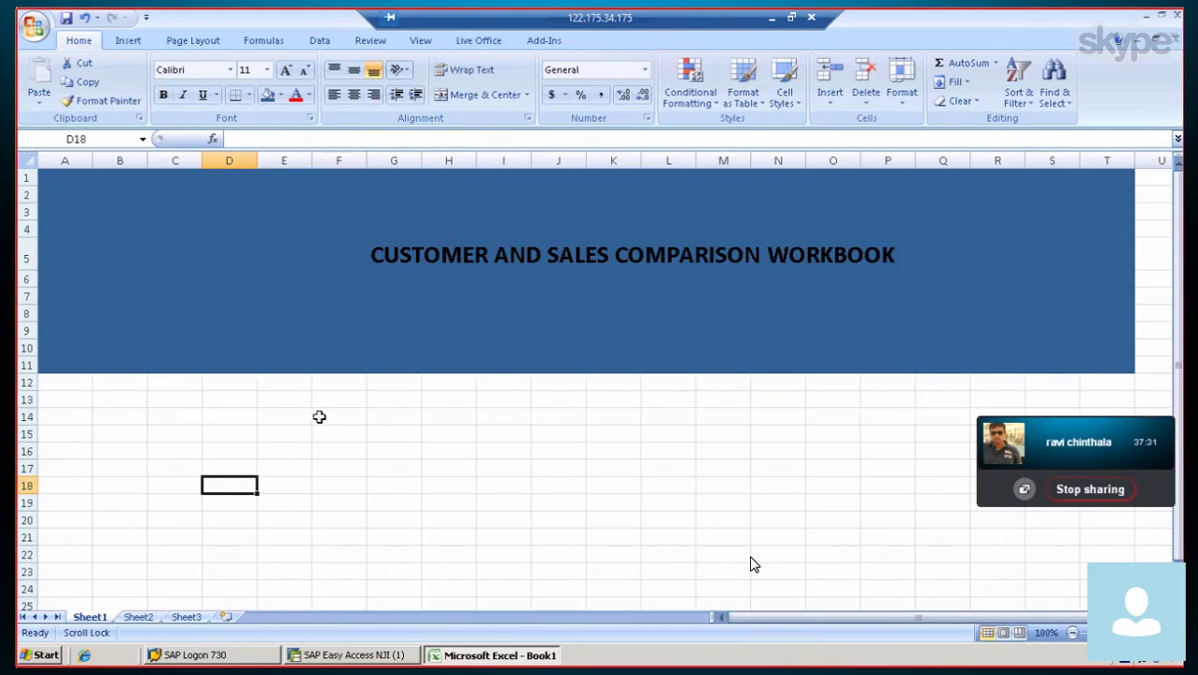
pyautogui.scroll(-1, 395, 366)
pyautogui.click(270, 417)
pyautogui.click(240, 422)
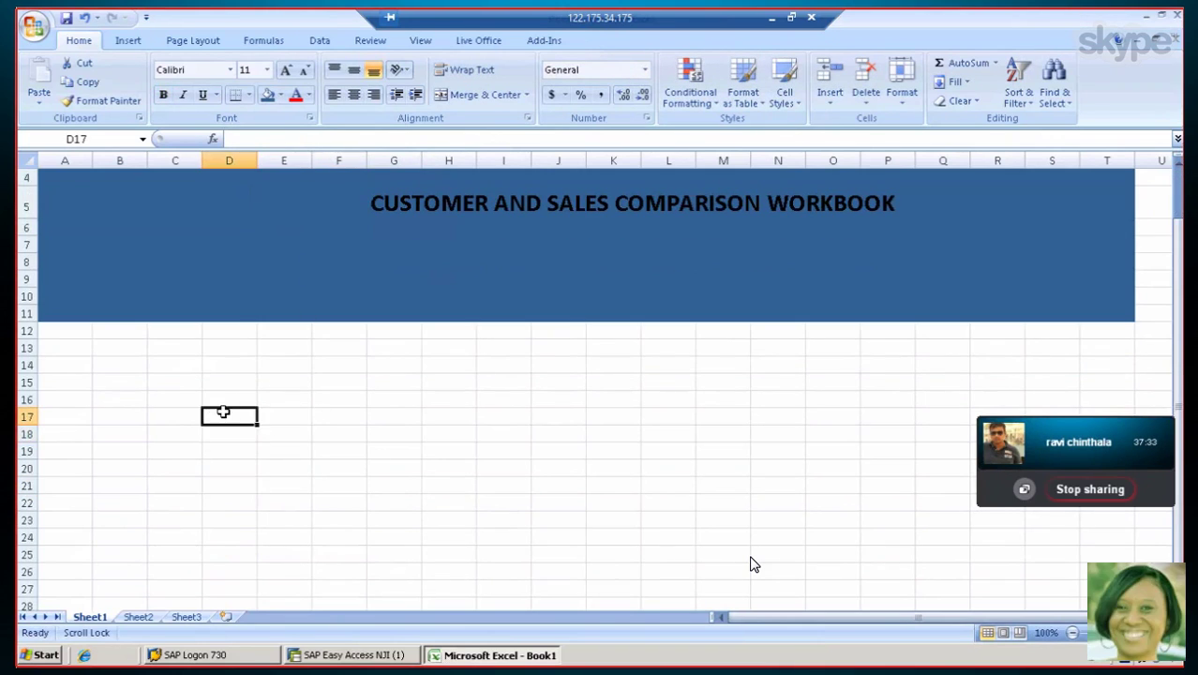
pyautogui.scroll(1, 378, 215)
pyautogui.scroll(-1, 380, 216)
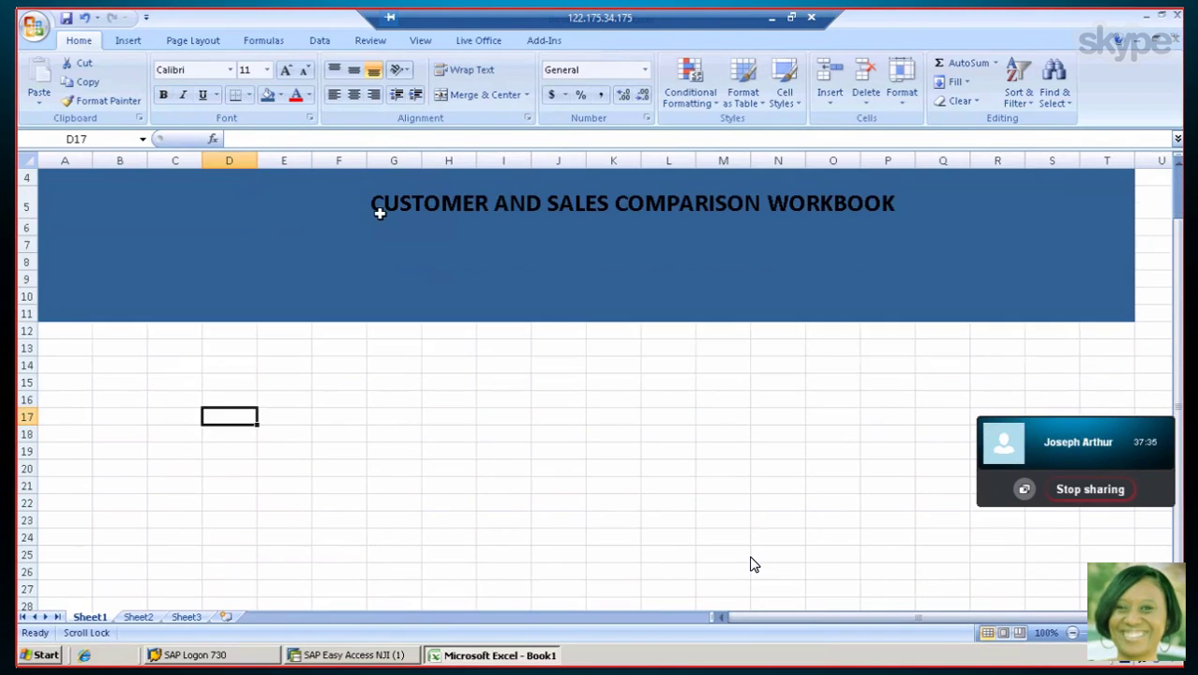
# Fill cells A12:T20 below the header banner with a light blue theme colour
pyautogui.moveTo(43, 329); pyautogui.dragTo(1106, 469)
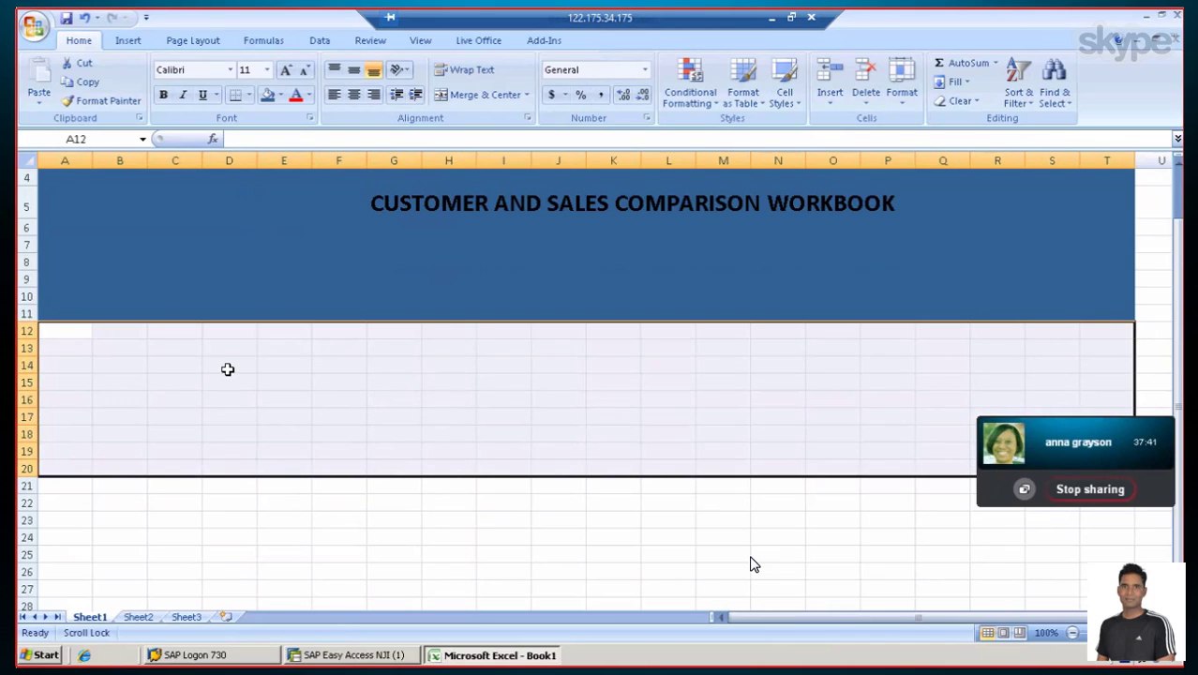
pyautogui.scroll(-1, 228, 369)
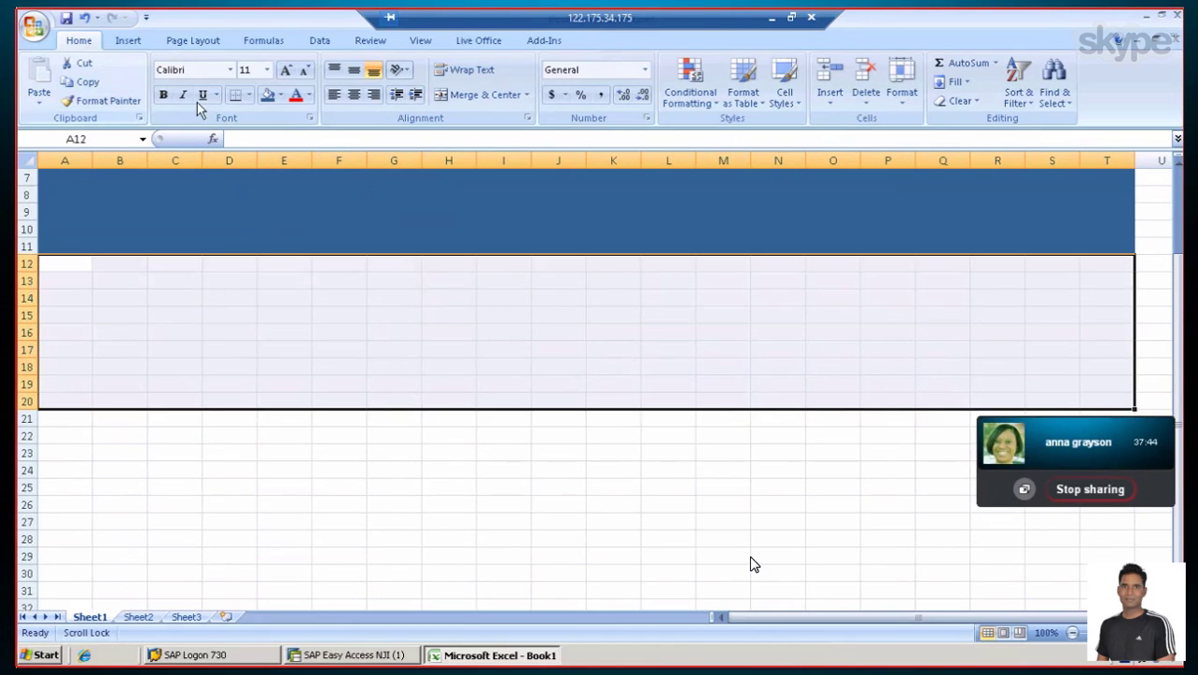
pyautogui.click(281, 97)
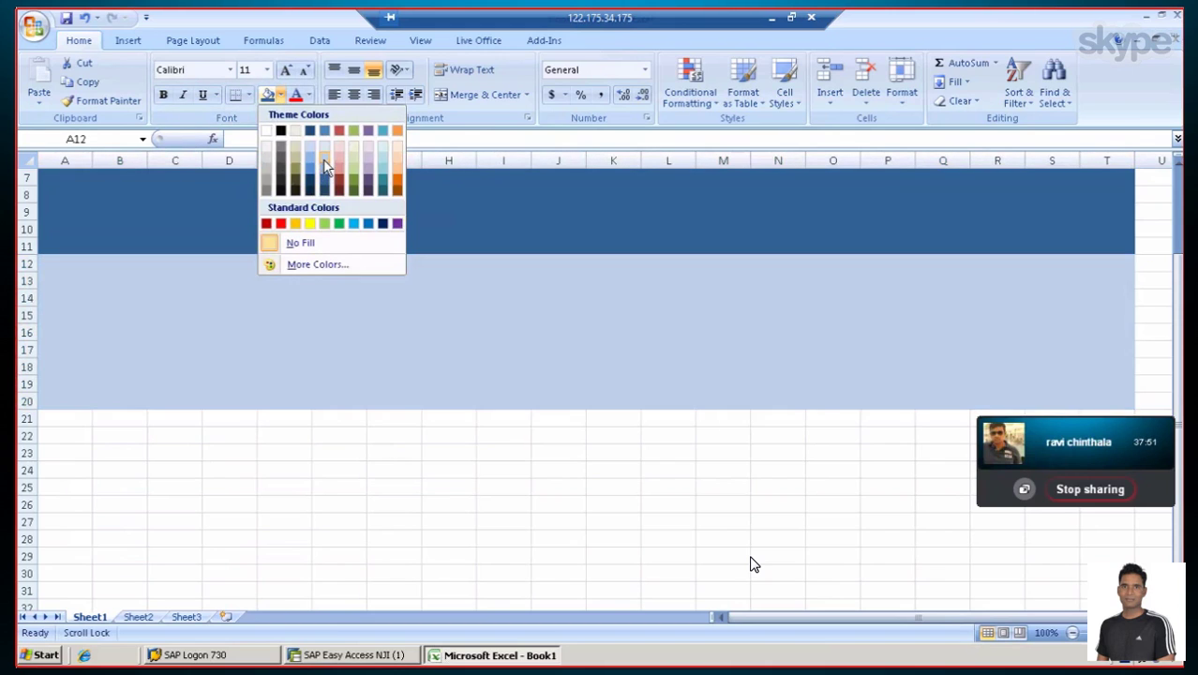
pyautogui.click(325, 167)
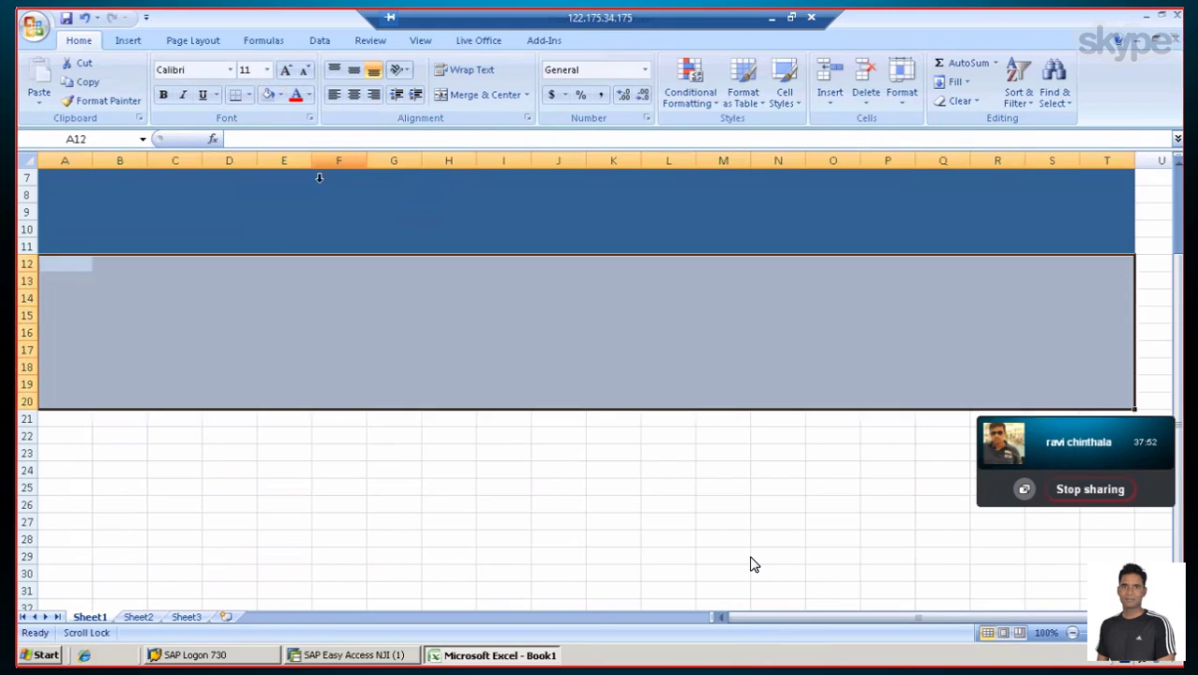
pyautogui.click(152, 333)
pyautogui.click(161, 299)
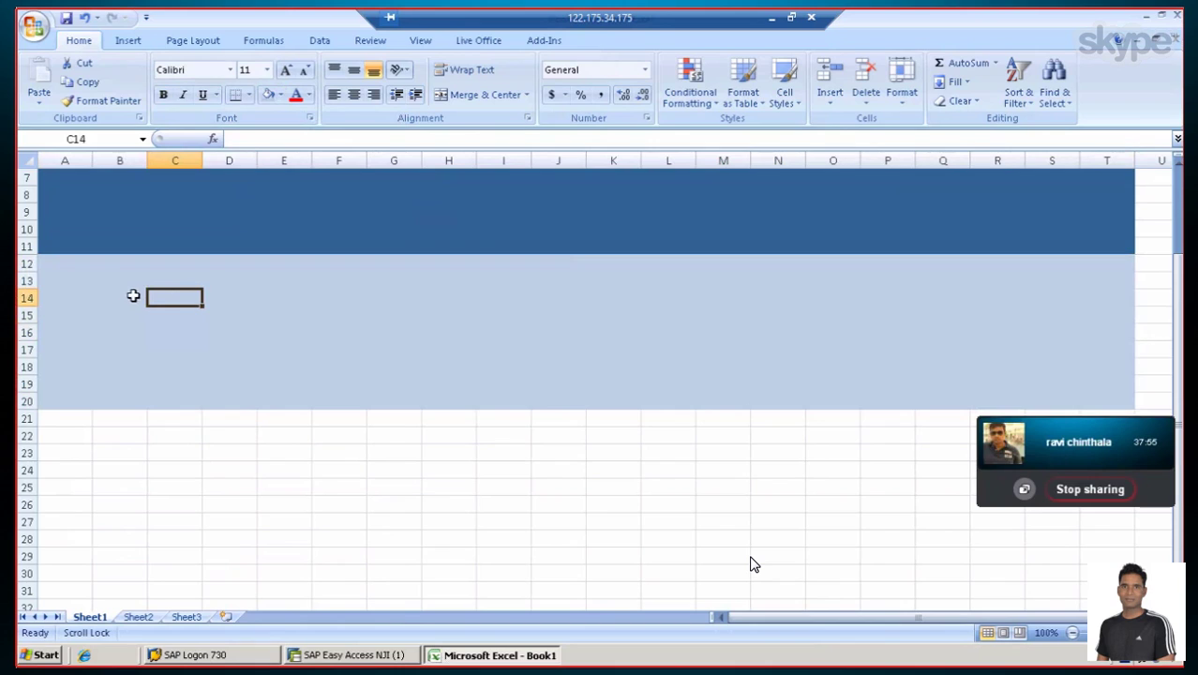
# Insert a BEx analysis grid in cell C22 below the light blue band and open its properties
pyautogui.click(172, 348)
pyautogui.scroll(-1, 168, 422)
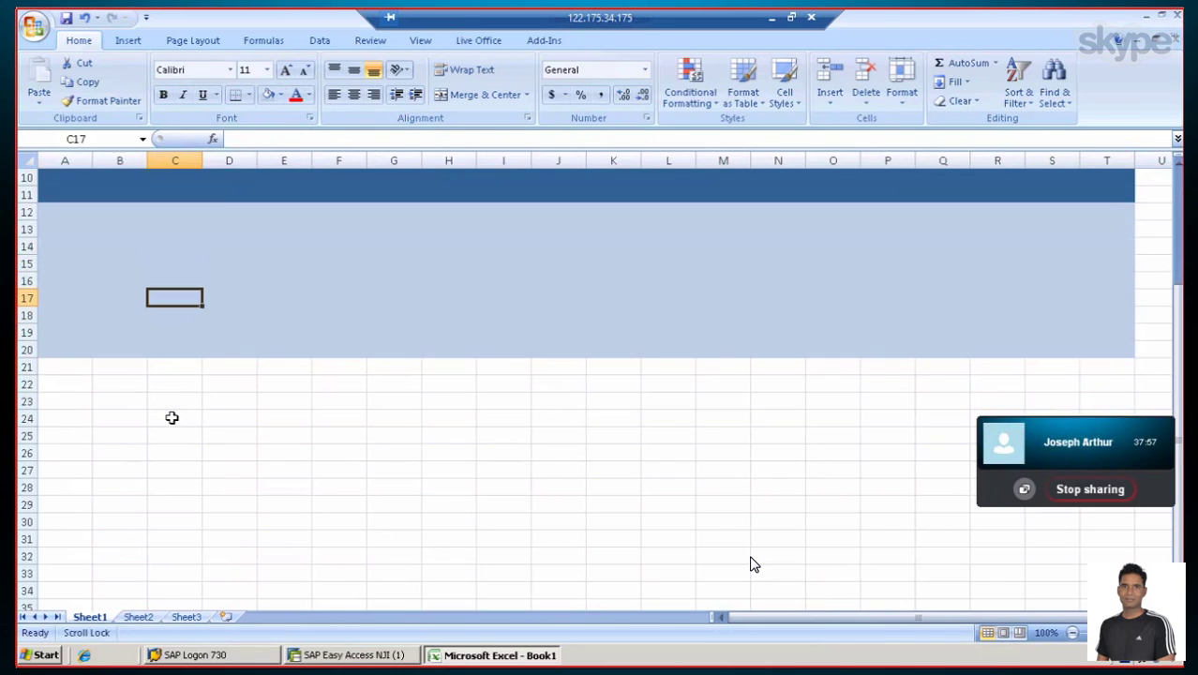
pyautogui.click(162, 414)
pyautogui.click(163, 392)
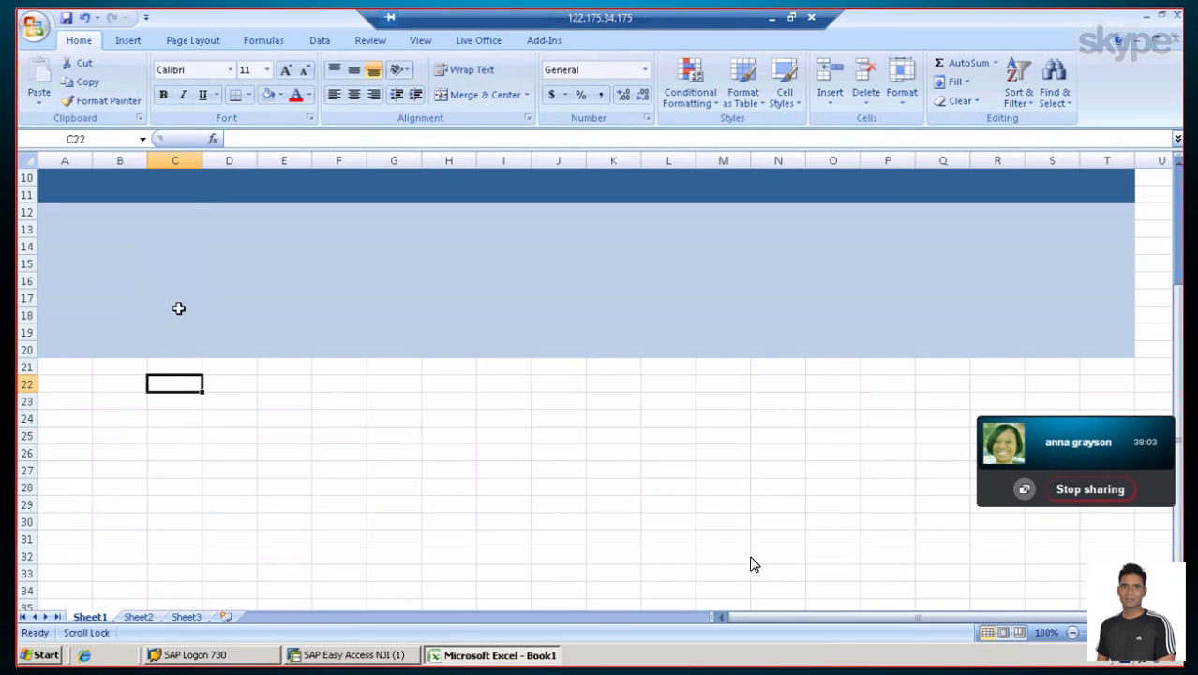
pyautogui.click(181, 404)
pyautogui.click(179, 384)
pyautogui.click(543, 42)
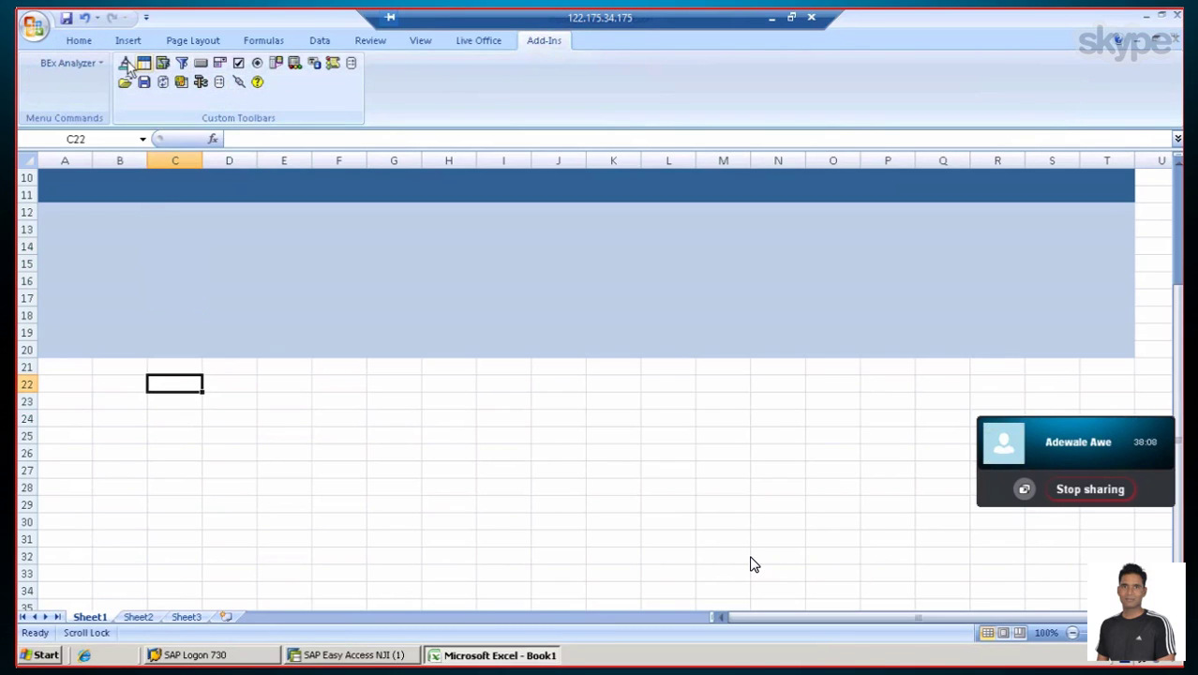
pyautogui.click(126, 63)
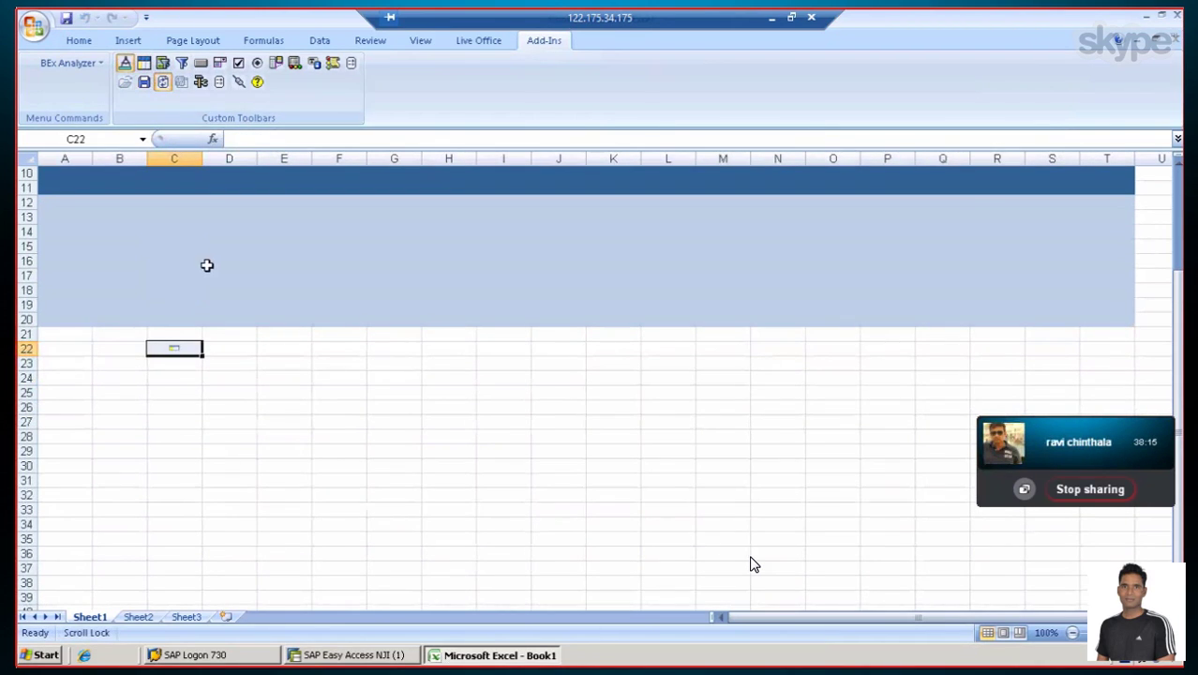
pyautogui.click(169, 350)
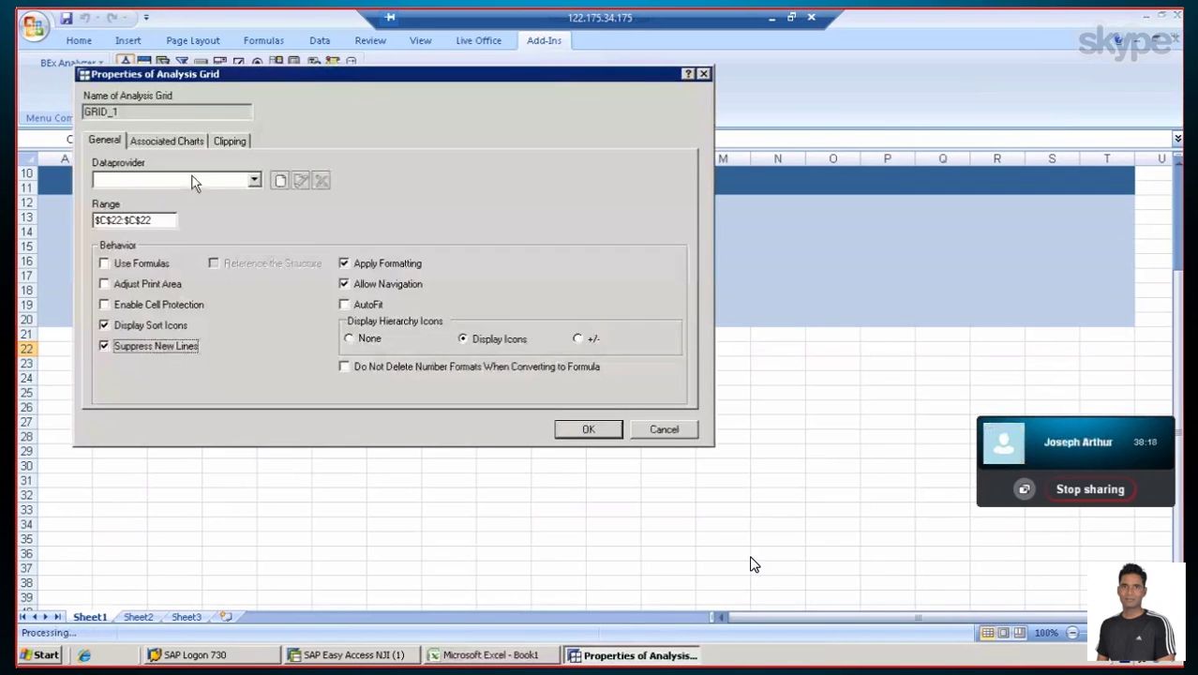
# Create data provider CUSTOMER for the grid from the CUSTOMER ATTRIBUTES DATA query, enabling Provide Results Offline and Restore Initial Query View on Refresh
pyautogui.click(254, 180)
pyautogui.click(277, 179)
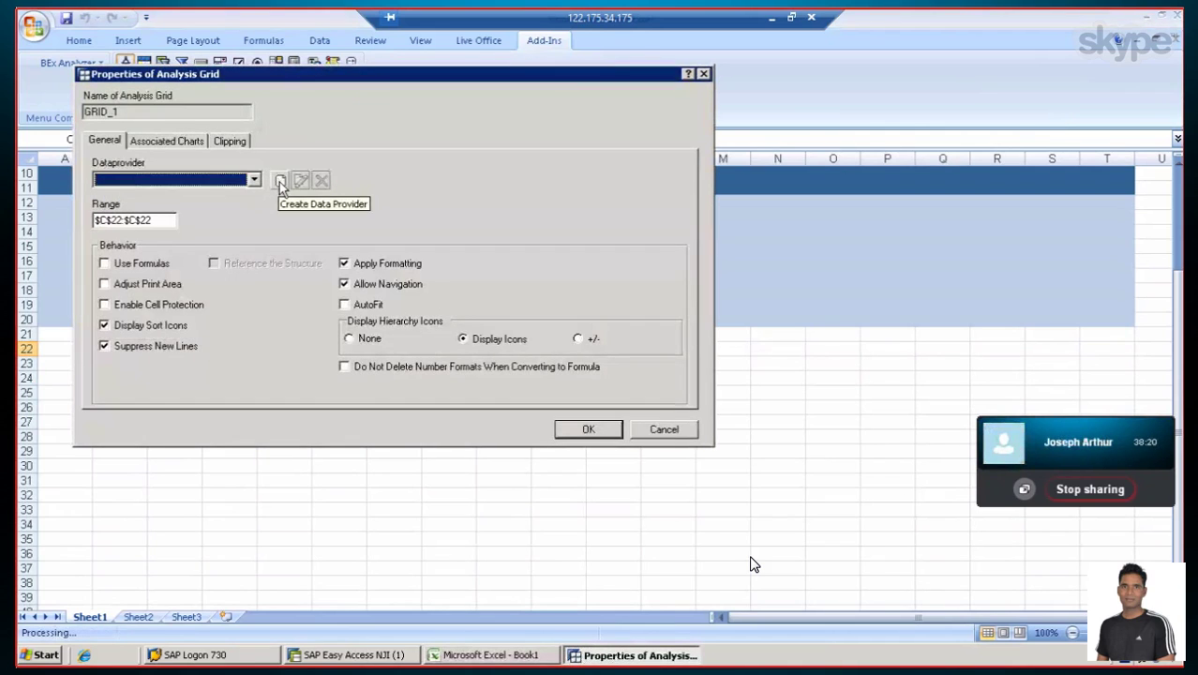
pyautogui.click(279, 181)
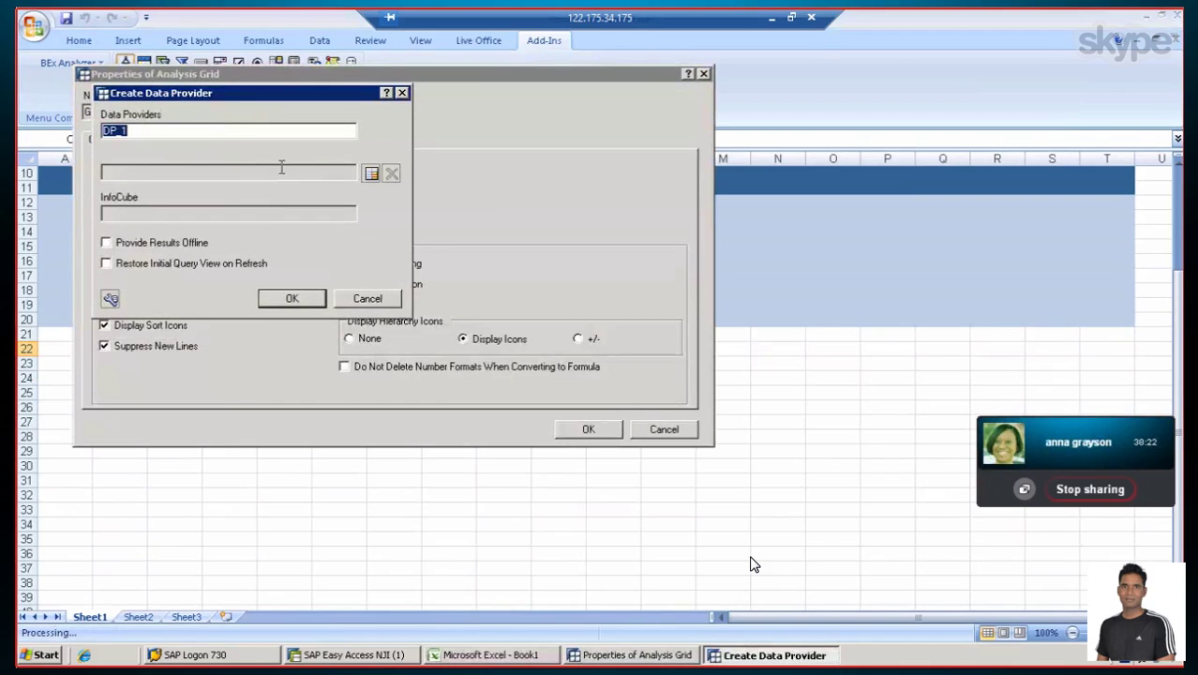
pyautogui.write('CUSTOMER')
pyautogui.click(371, 177)
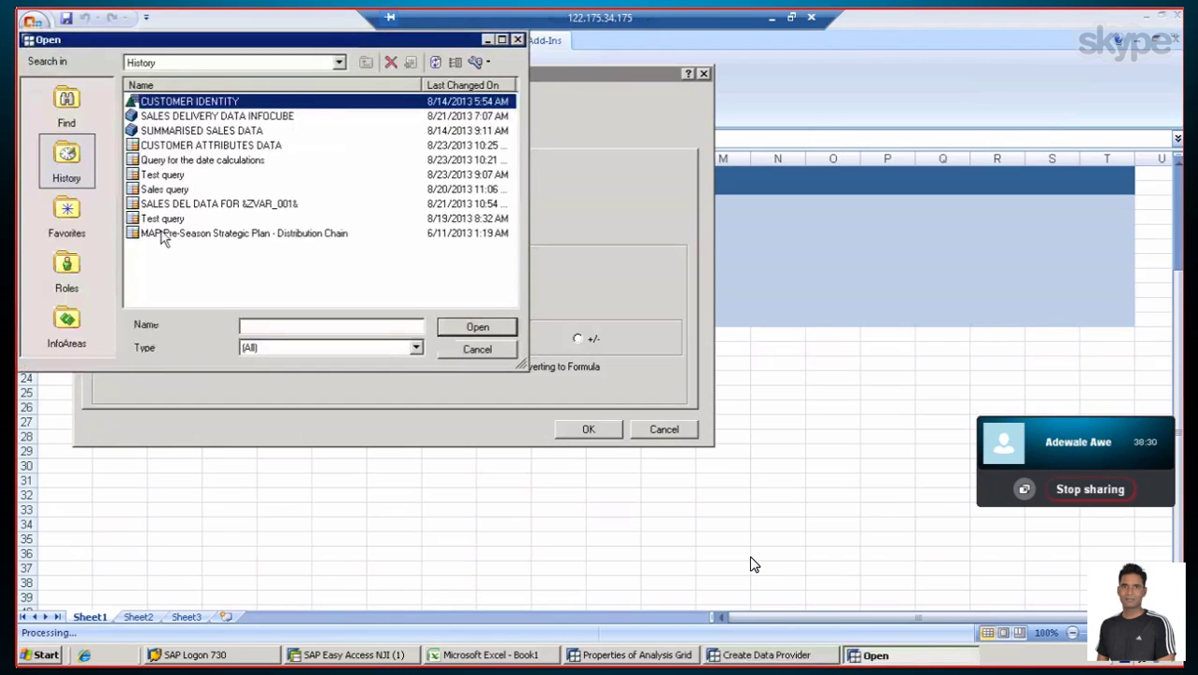
pyautogui.doubleClick(182, 146)
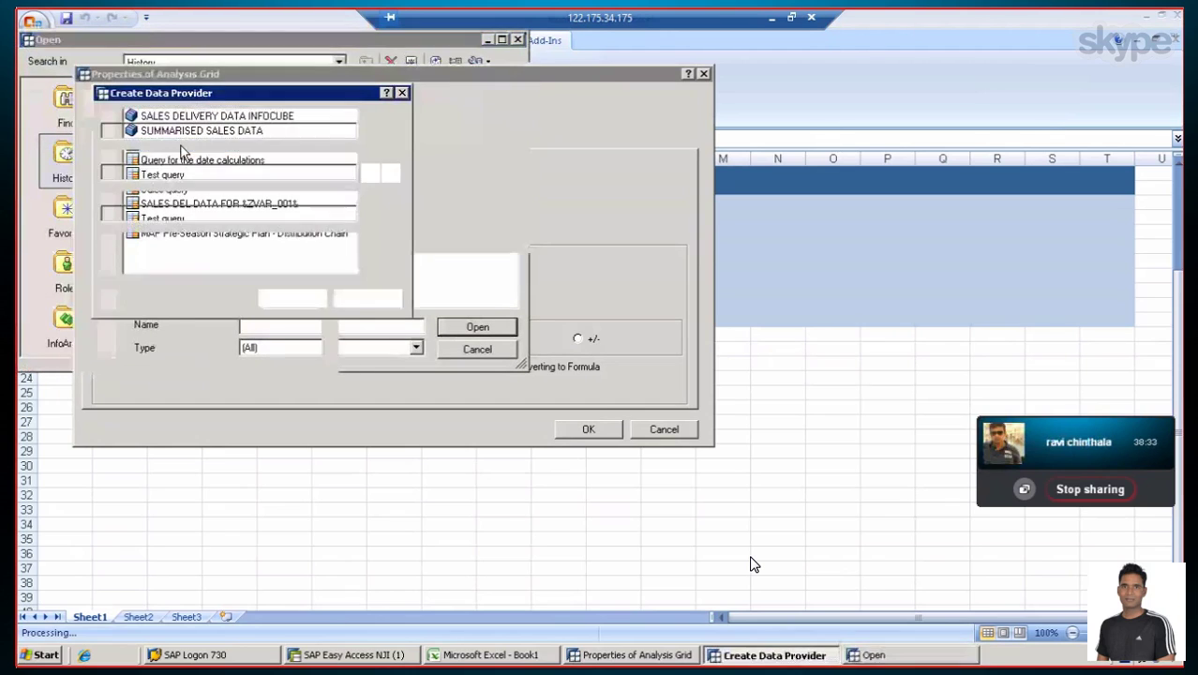
pyautogui.click(105, 242)
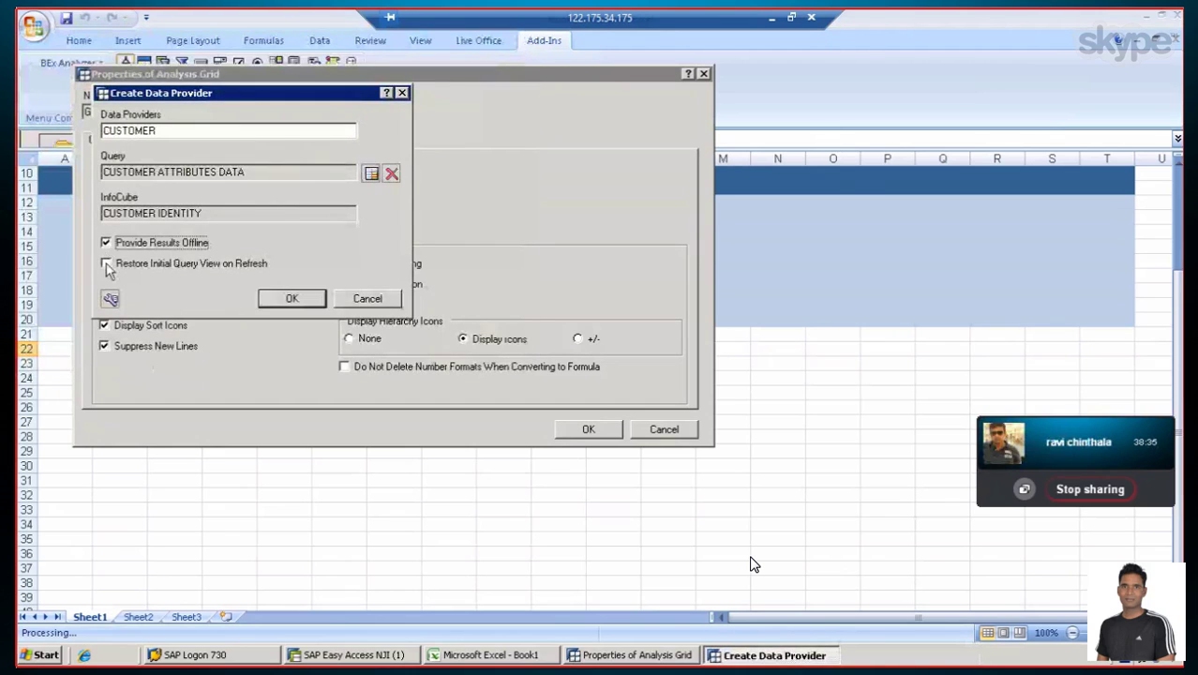
pyautogui.click(106, 263)
pyautogui.click(298, 306)
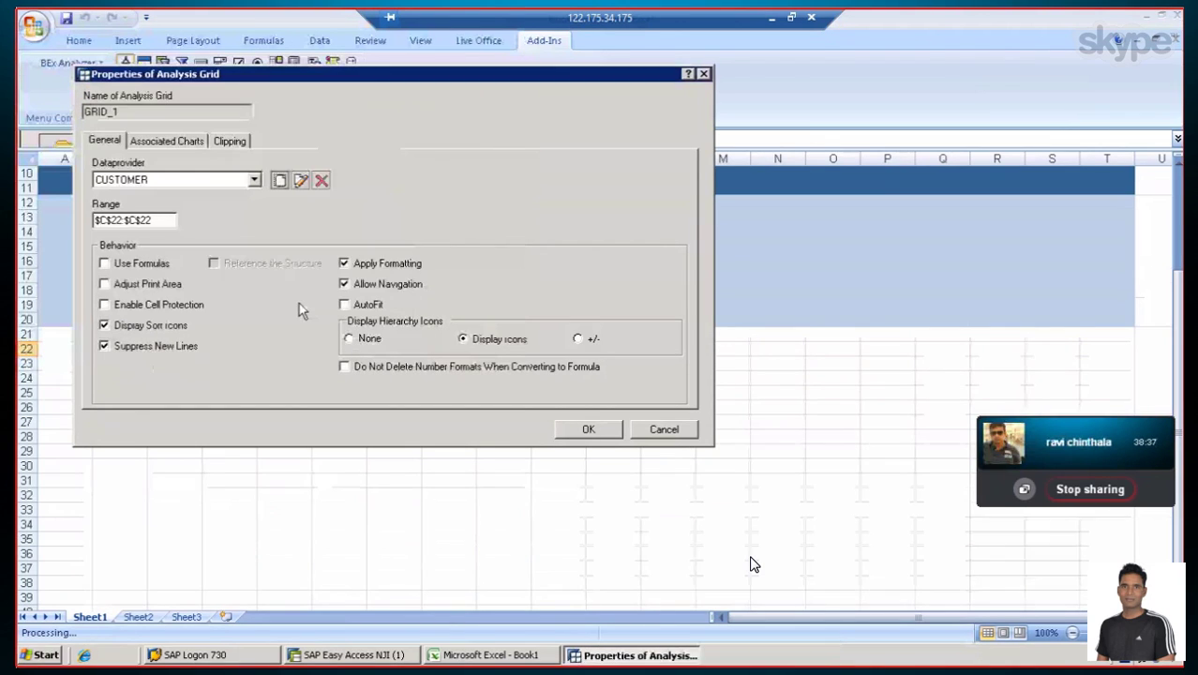
# Check the clipping settings of the analysis grid in C22 and apply its properties
pyautogui.click(167, 141)
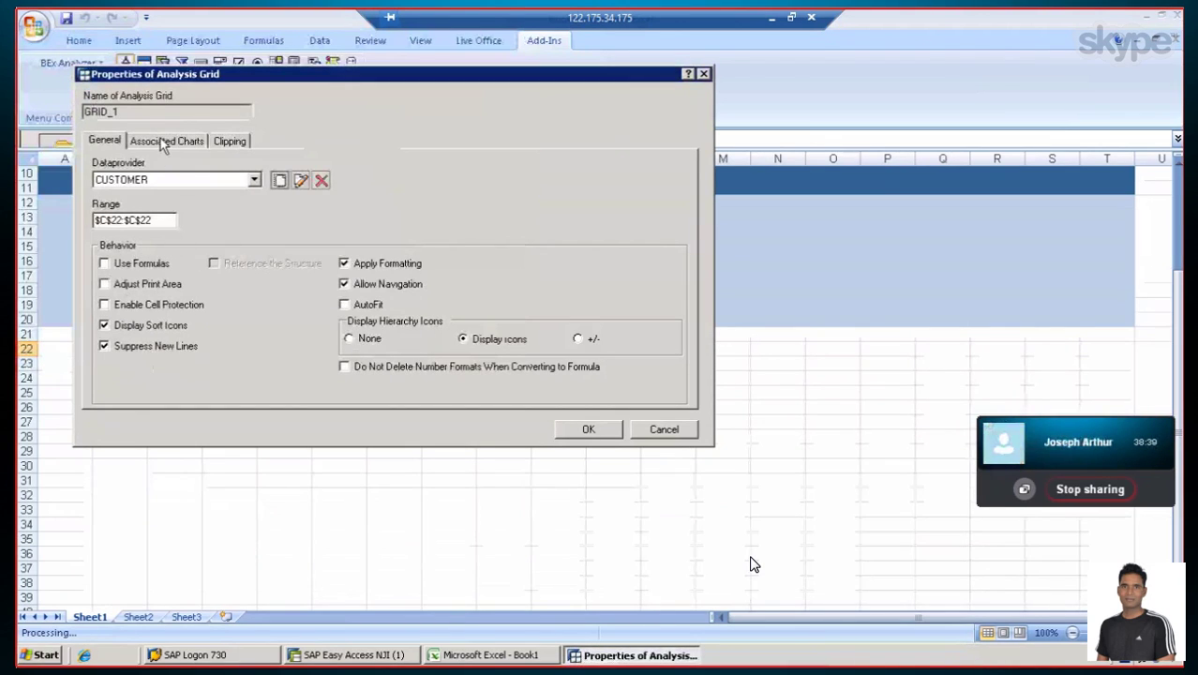
pyautogui.click(228, 140)
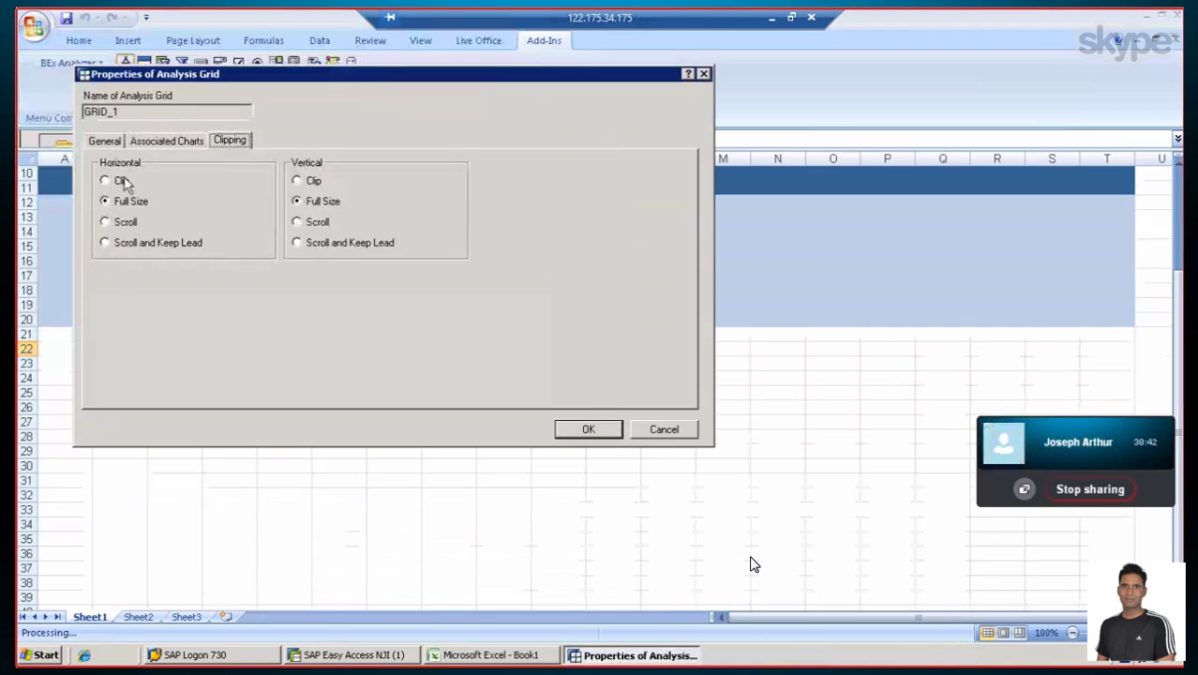
pyautogui.click(587, 431)
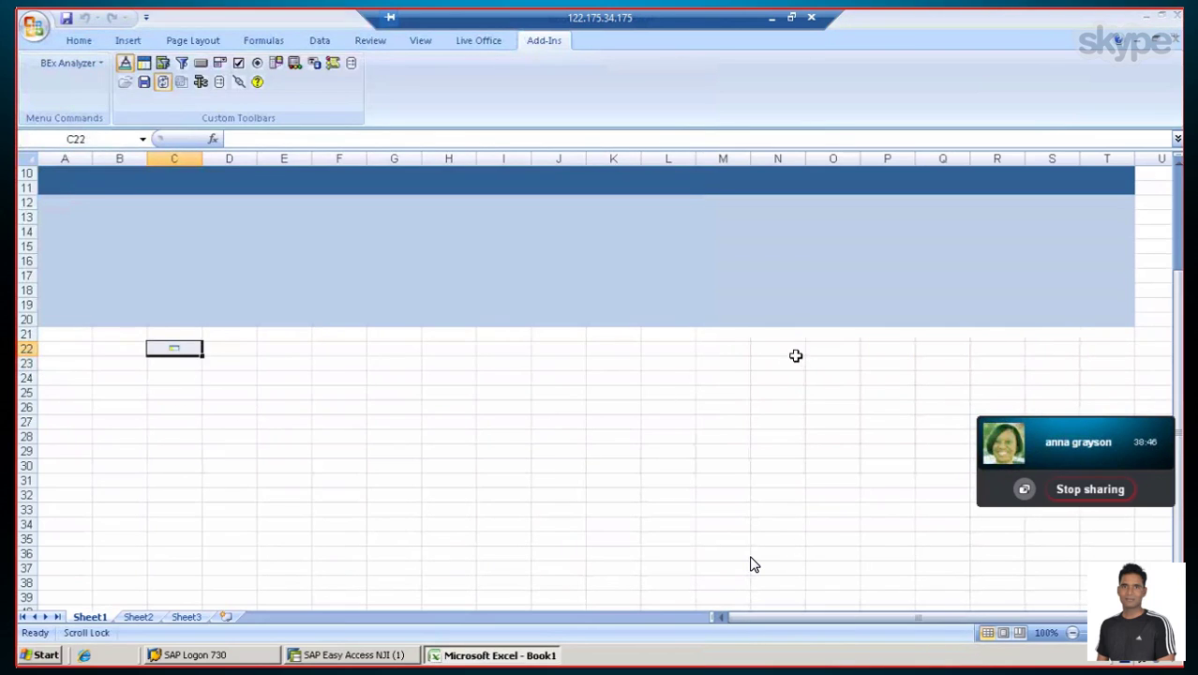
# Insert a second analysis grid in cell L22 and open its general properties with the data provider choice
pyautogui.click(727, 357)
pyautogui.click(649, 356)
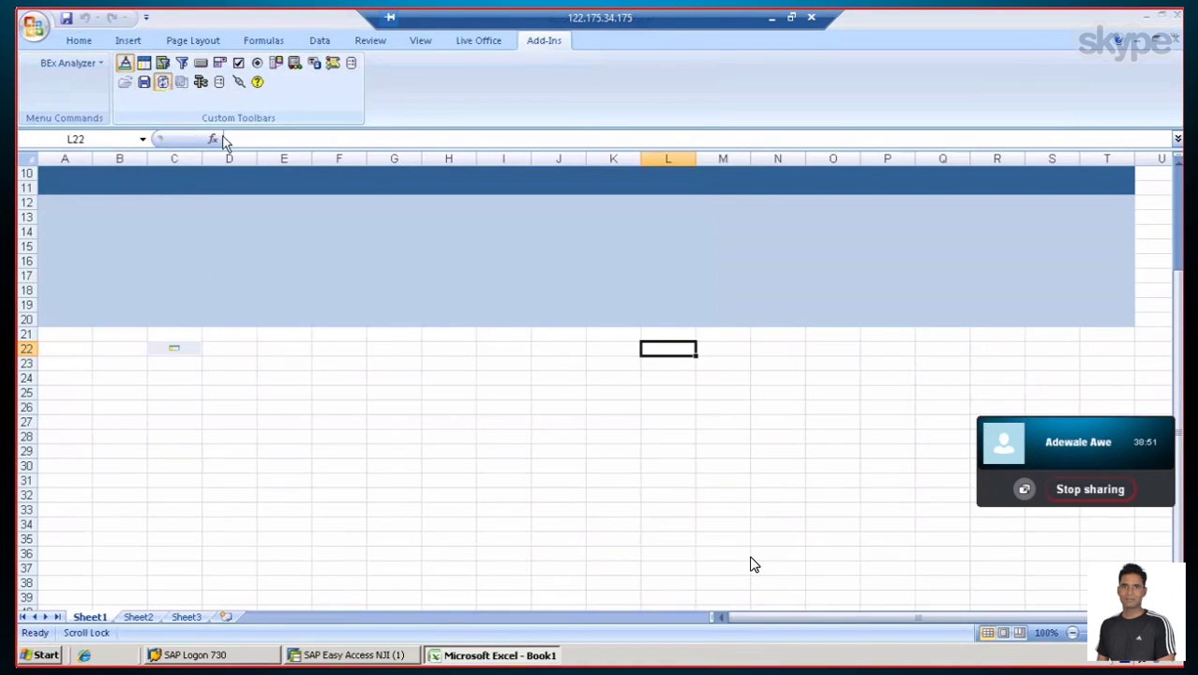
pyautogui.click(144, 64)
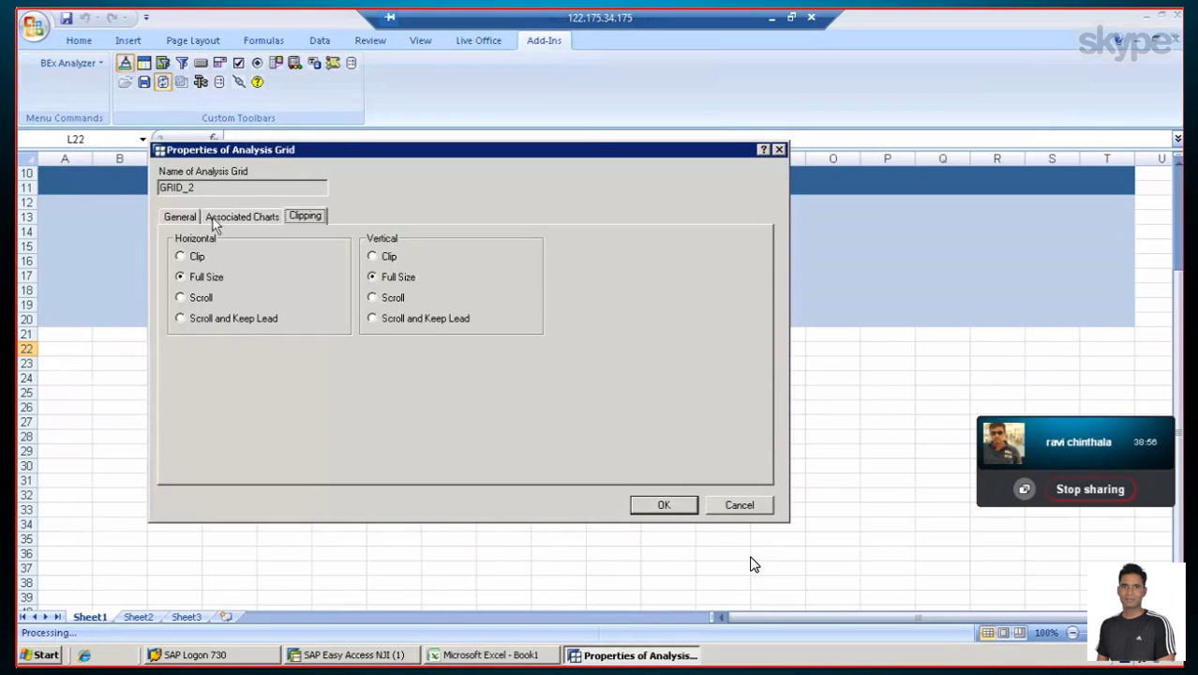
pyautogui.click(178, 217)
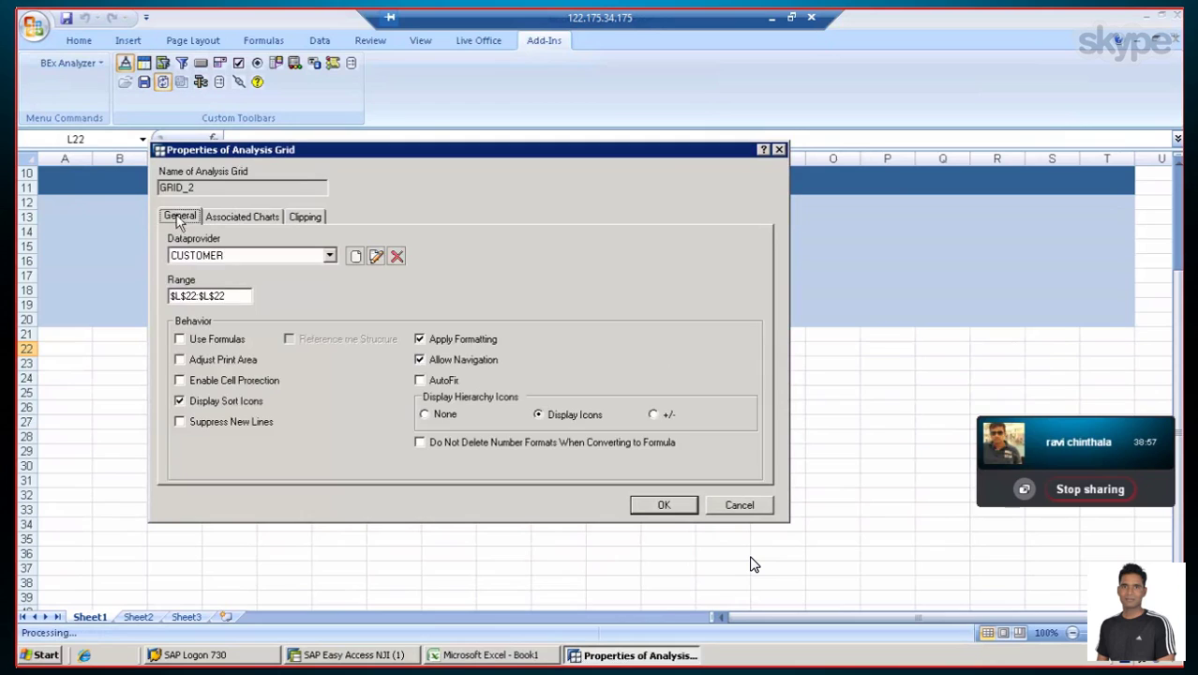
pyautogui.click(279, 257)
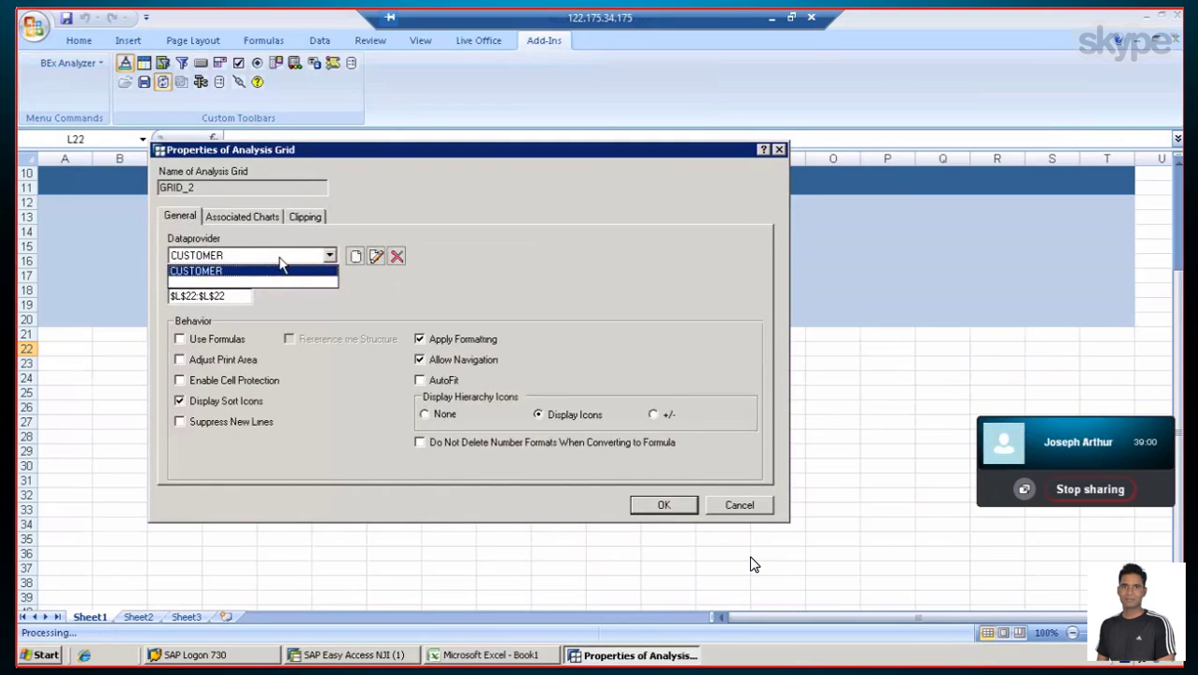
pyautogui.click(279, 263)
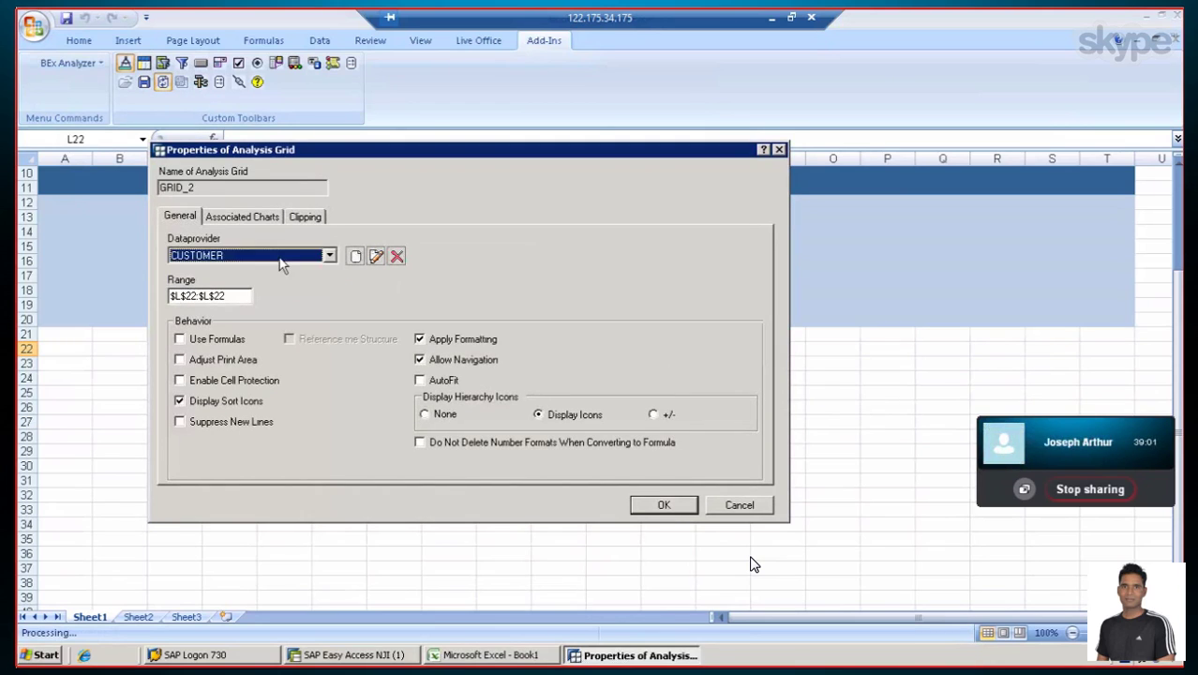
# Assign the grid a new SALES DATA provider using Query for the date calculations, with Provide Results Offline and Restore Initial Query View on Refresh enabled
pyautogui.click(354, 258)
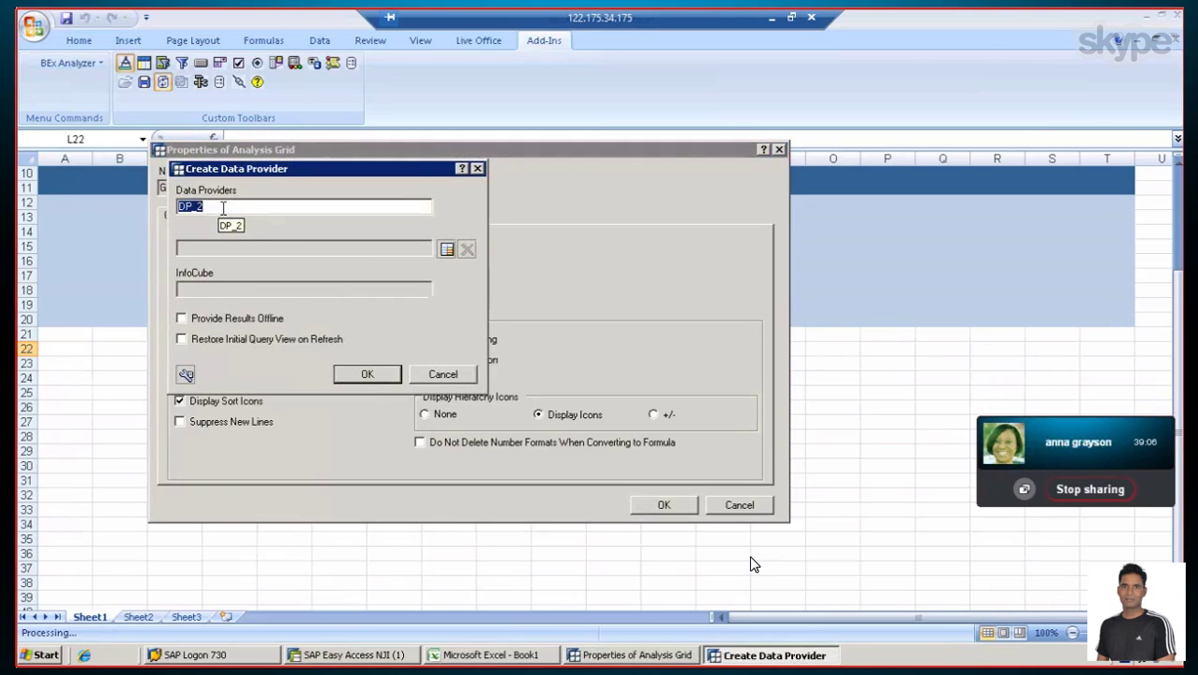
pyautogui.write('SALES DATA')
pyautogui.click(446, 249)
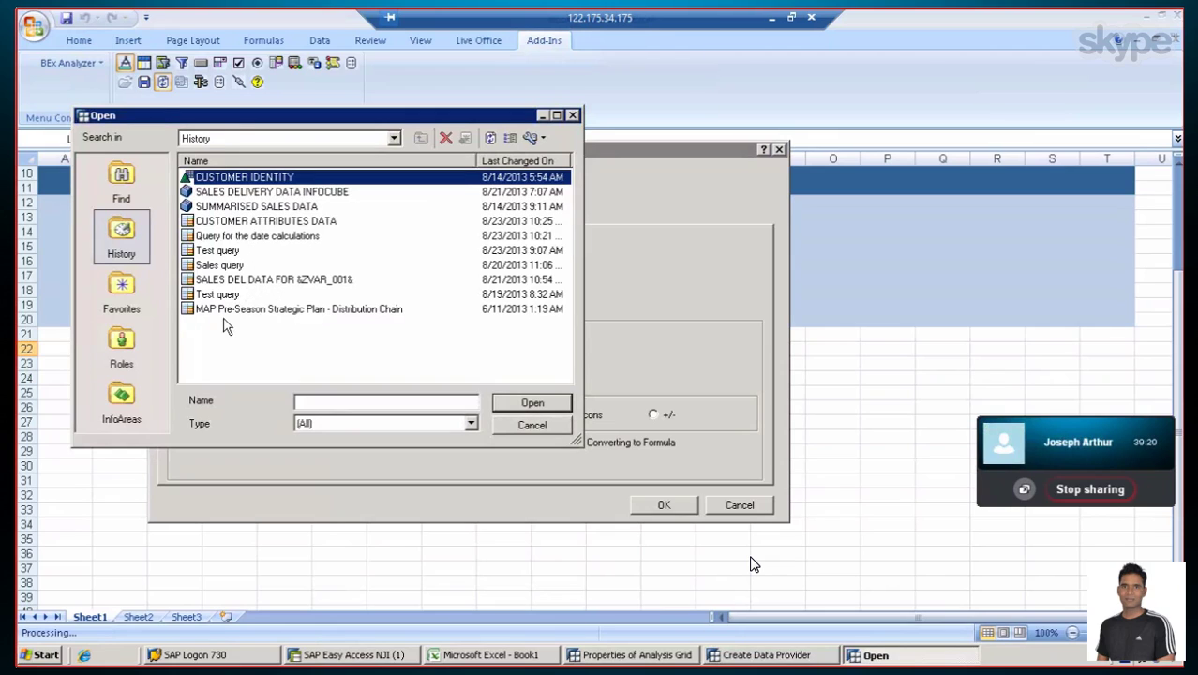
pyautogui.click(232, 237)
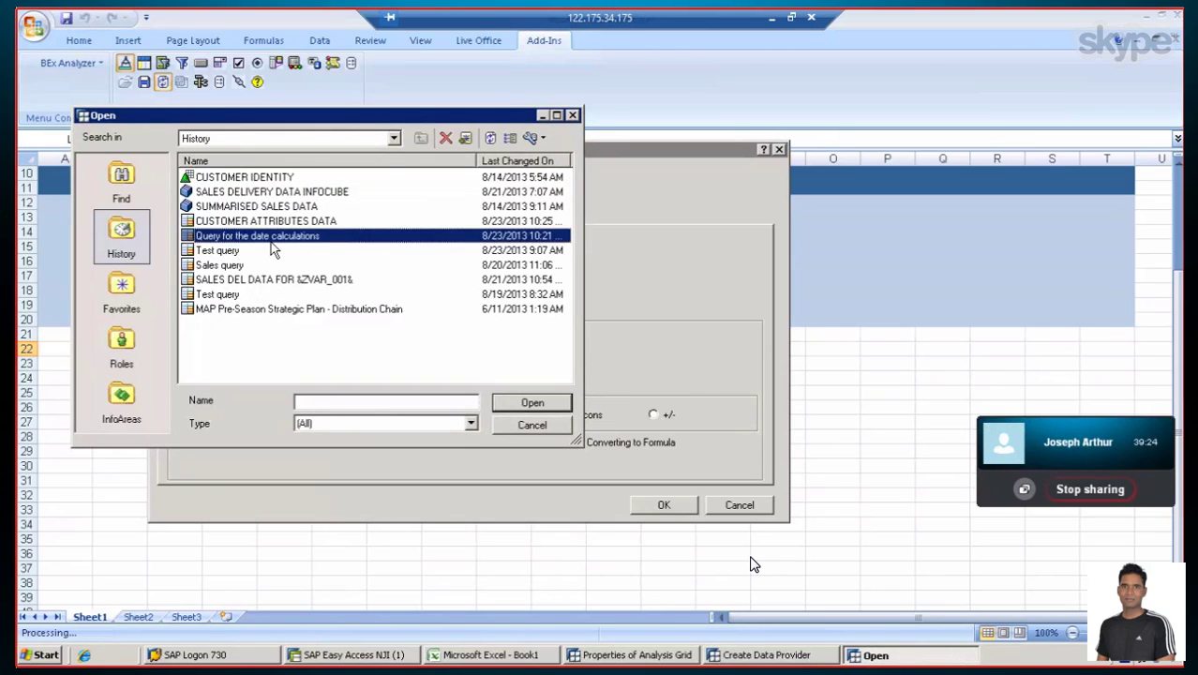
pyautogui.click(532, 404)
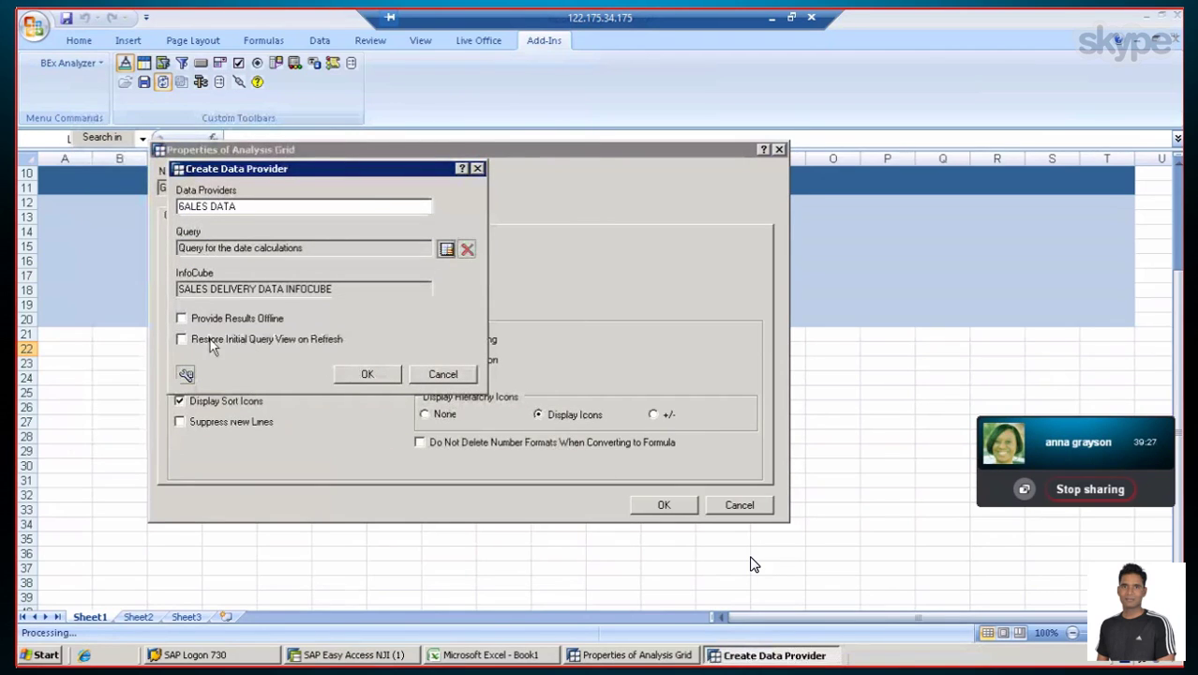
pyautogui.click(182, 318)
pyautogui.click(182, 339)
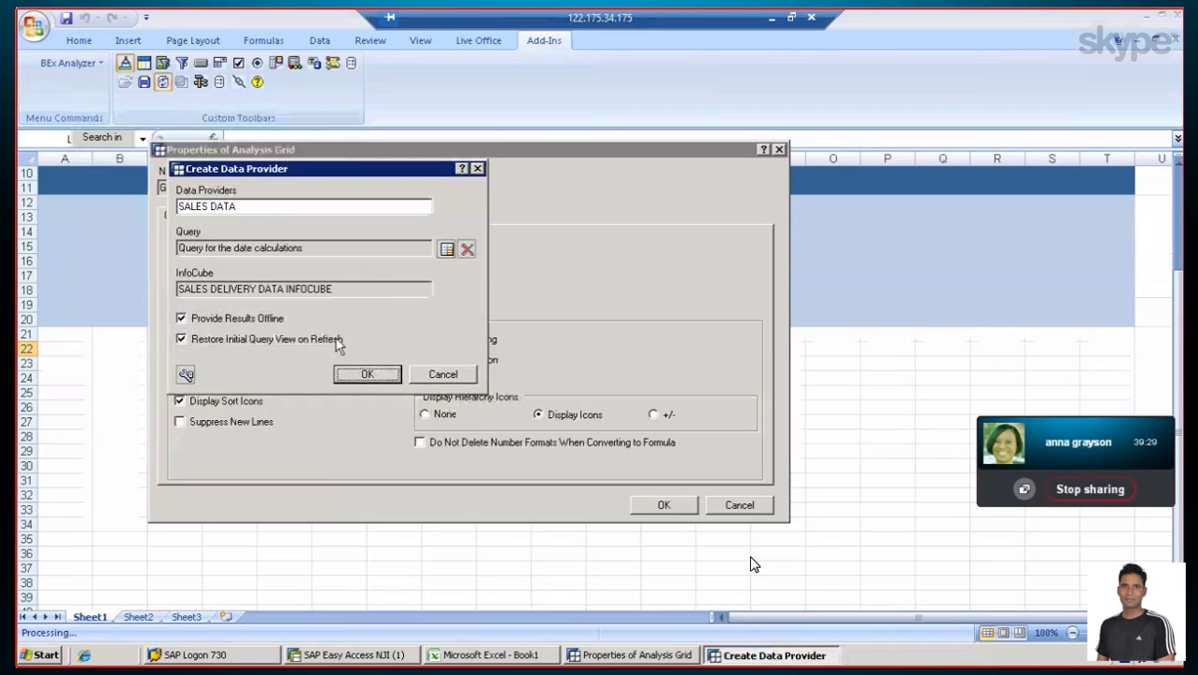
pyautogui.click(370, 373)
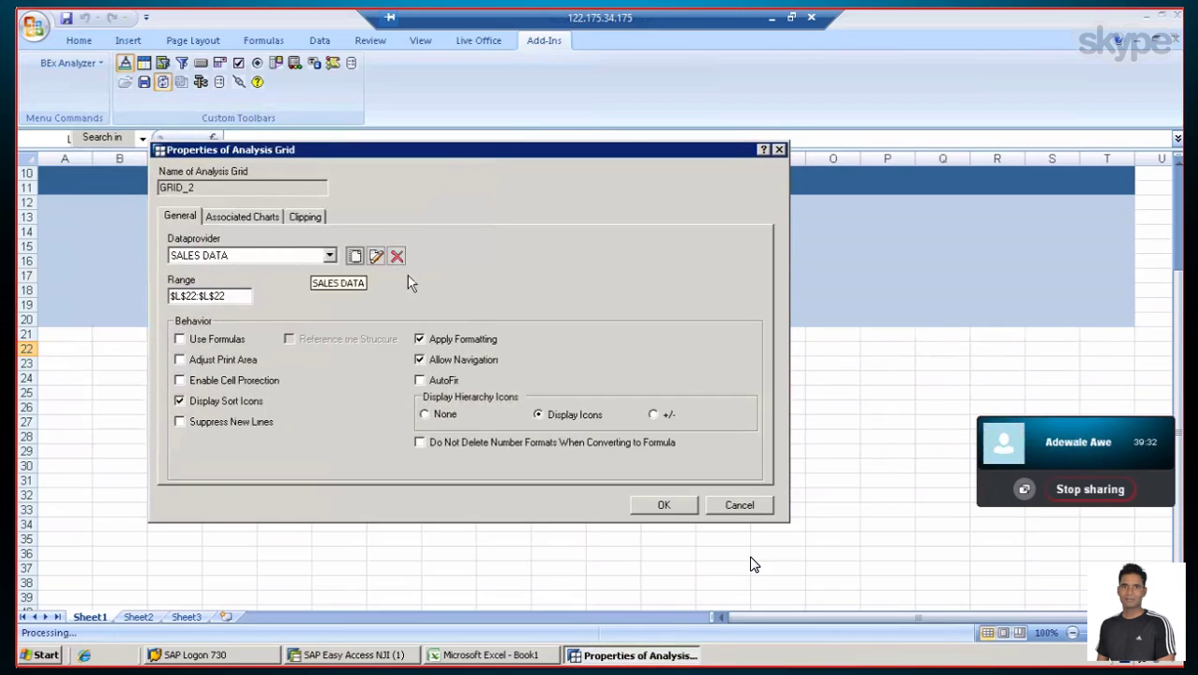
pyautogui.click(663, 504)
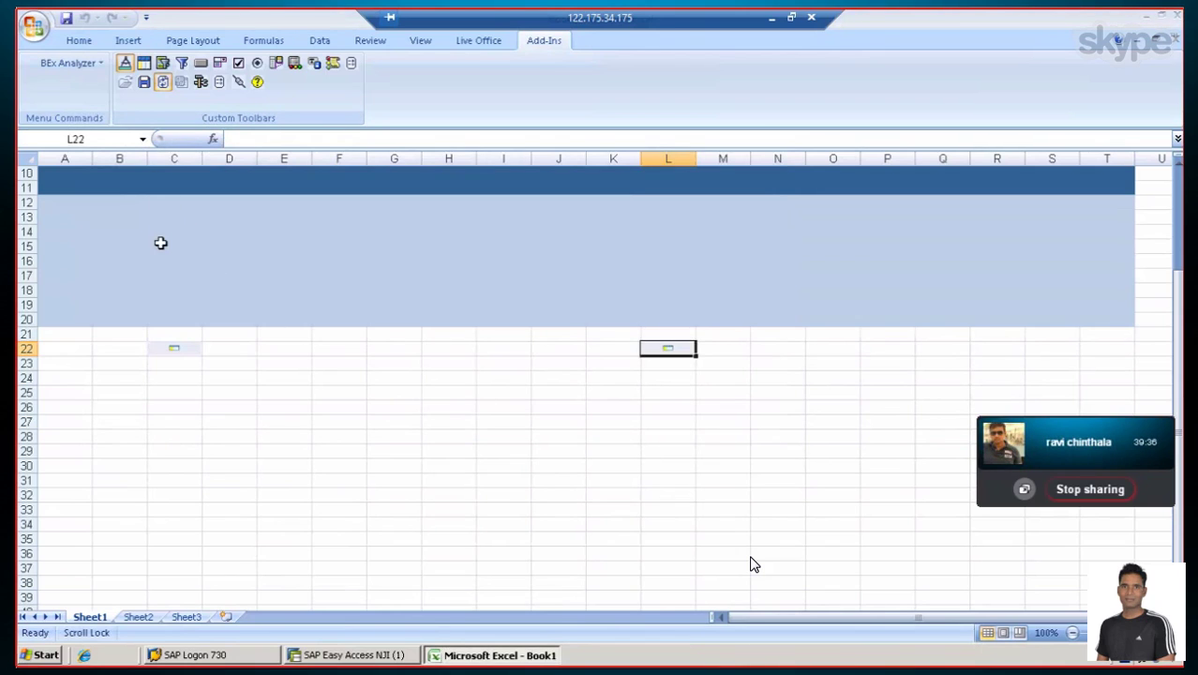
# Insert a navigation pane in cell B14 and open its properties
pyautogui.click(161, 244)
pyautogui.click(128, 231)
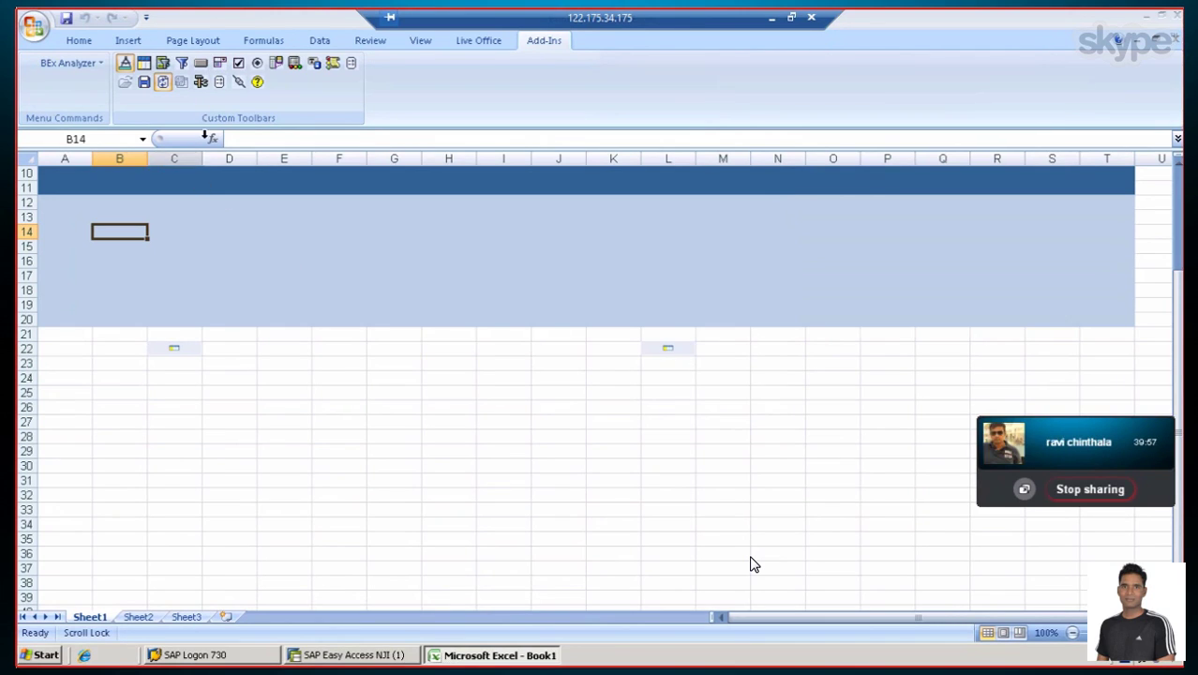
pyautogui.click(164, 65)
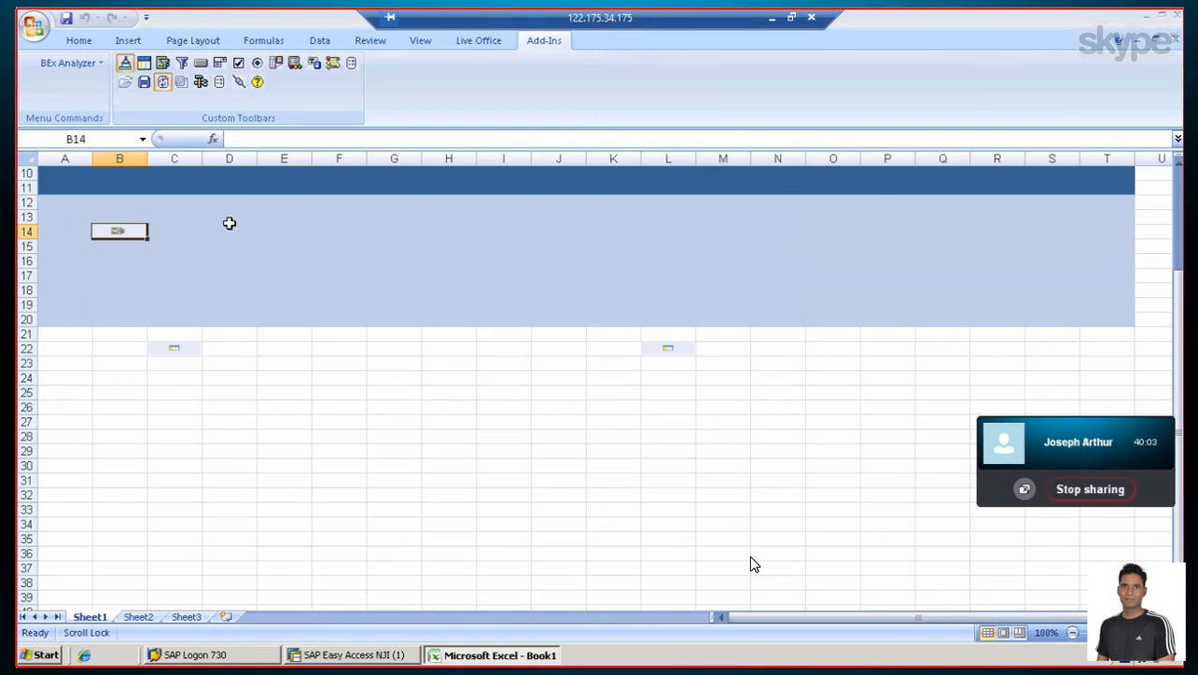
pyautogui.doubleClick(116, 234)
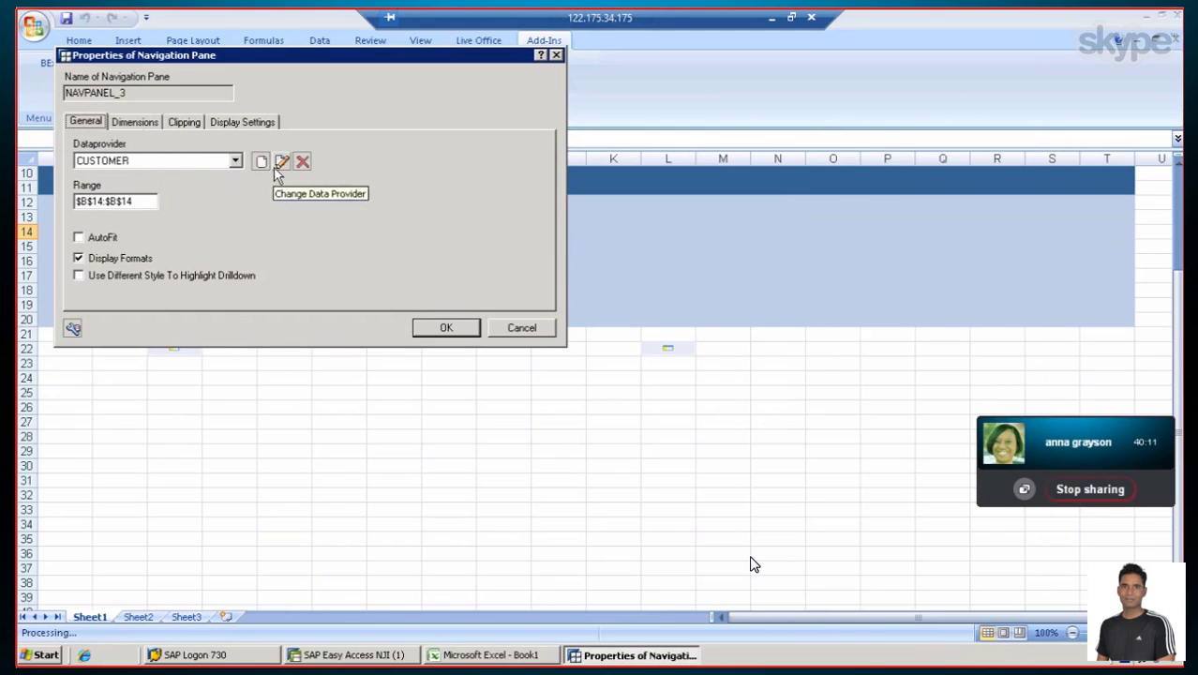
# Add CUSTOMER IDENTITY, CUSTOMER LOCATION, CUSTOMER NAME and CUSTOMER PHONE to the selected dimensions of the navigation pane
pyautogui.click(135, 123)
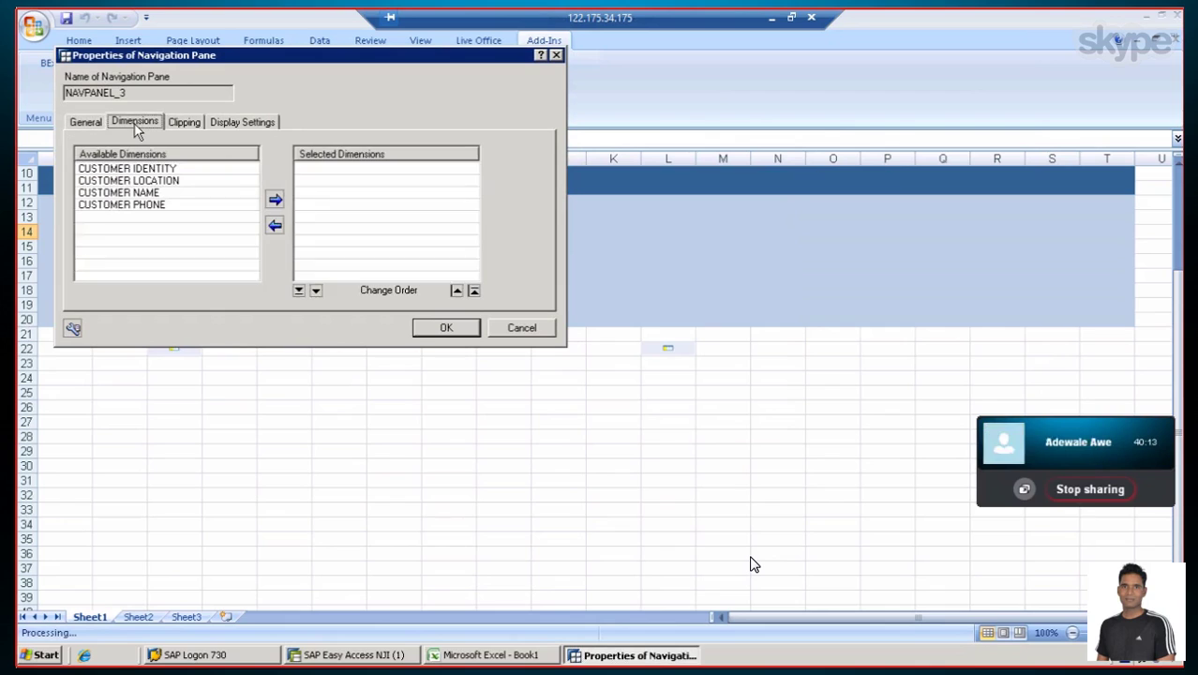
pyautogui.click(142, 170)
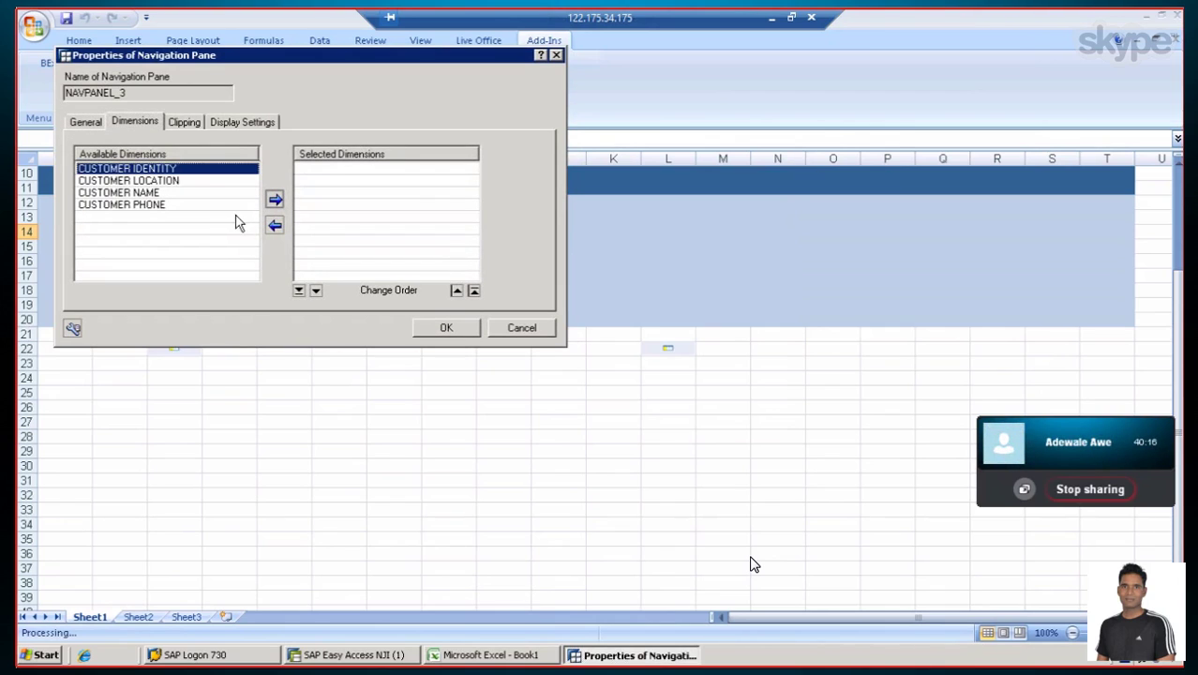
pyautogui.click(275, 201)
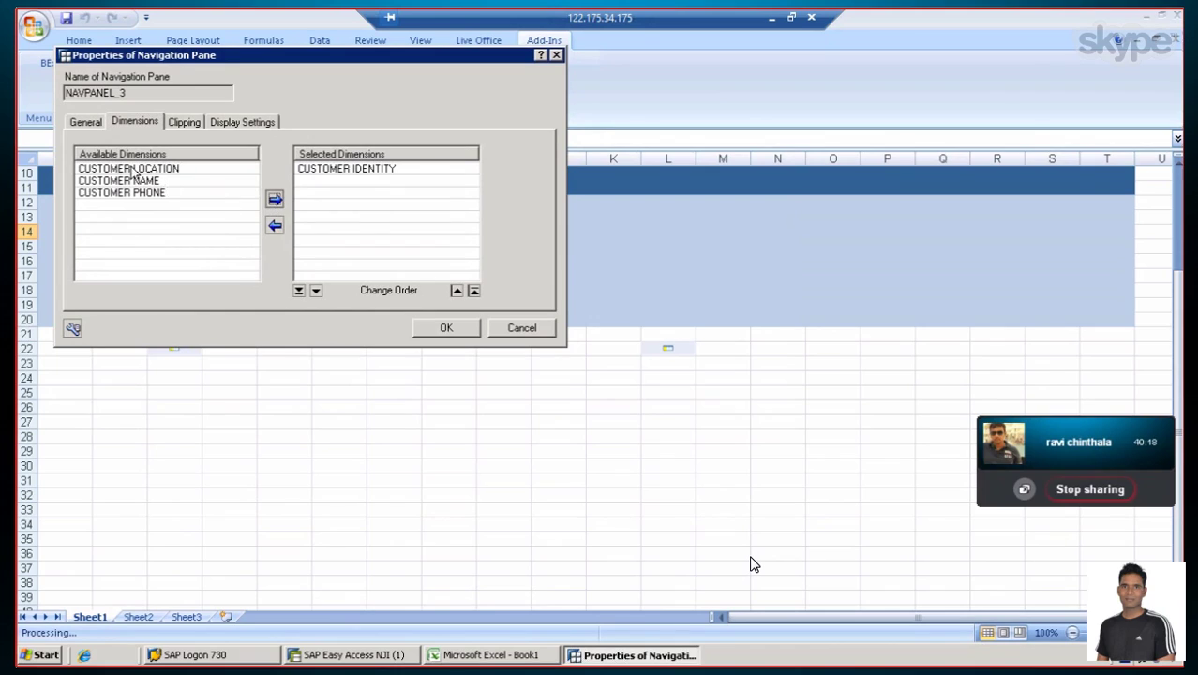
pyautogui.click(134, 171)
pyautogui.click(274, 201)
pyautogui.click(136, 173)
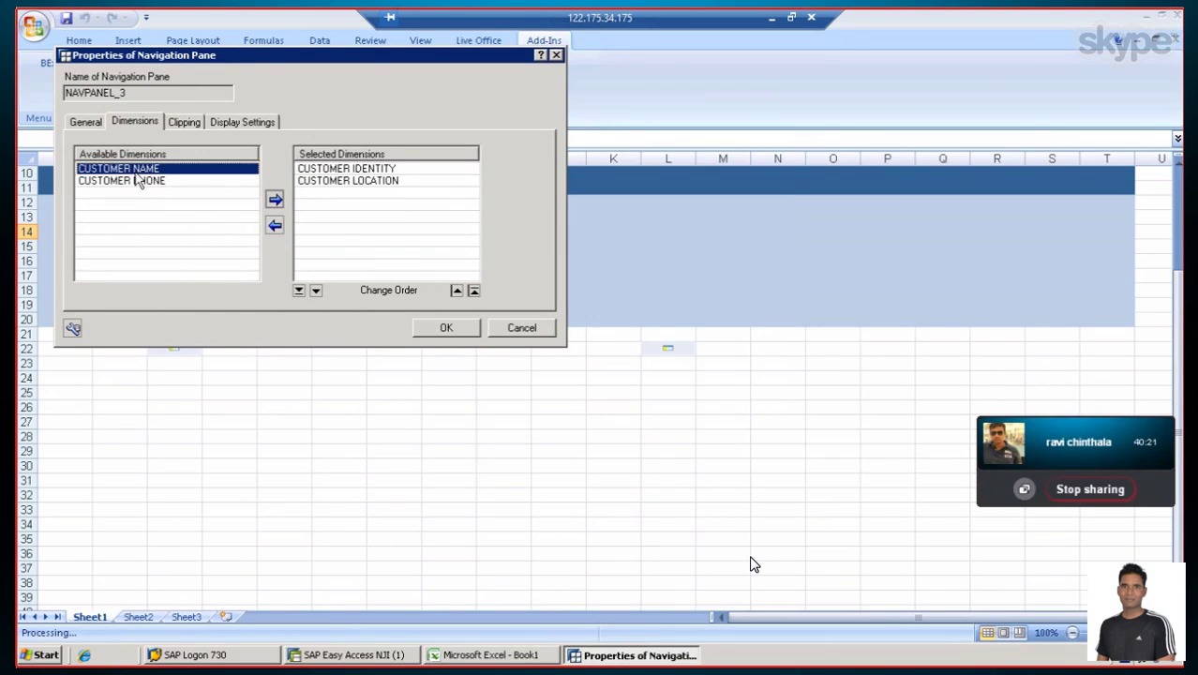
pyautogui.click(275, 201)
pyautogui.click(130, 174)
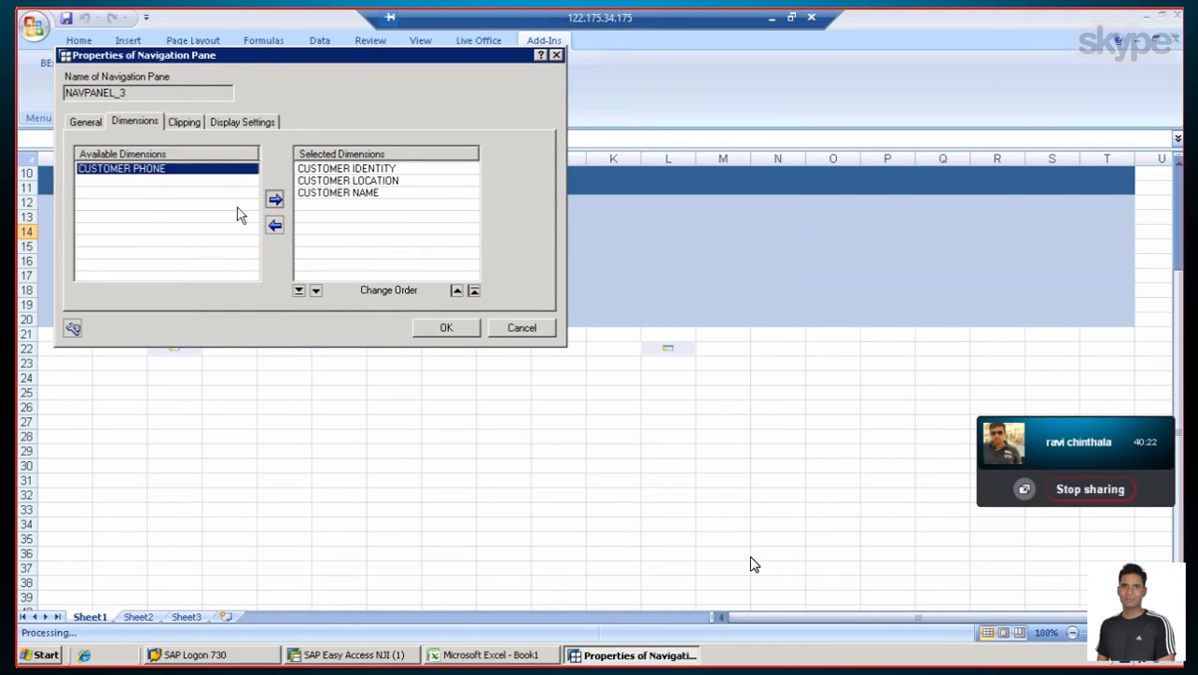
pyautogui.click(274, 201)
# Check the clipping and display settings of the customer navigation pane and apply its properties
pyautogui.click(179, 123)
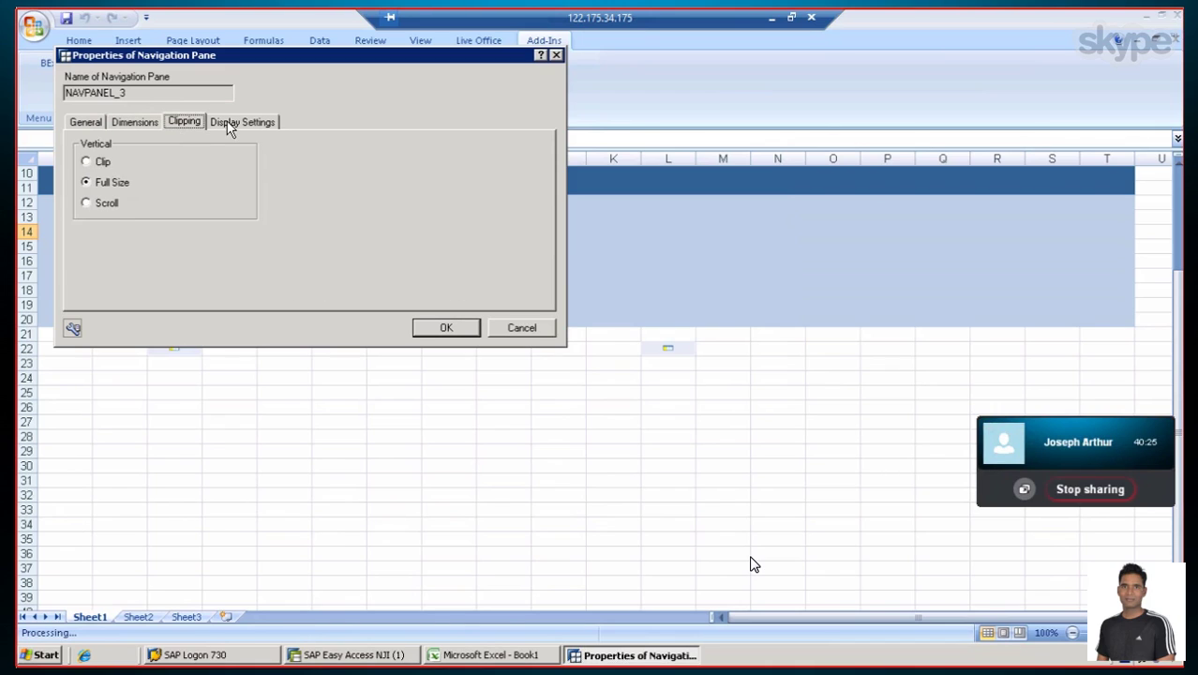
pyautogui.click(229, 125)
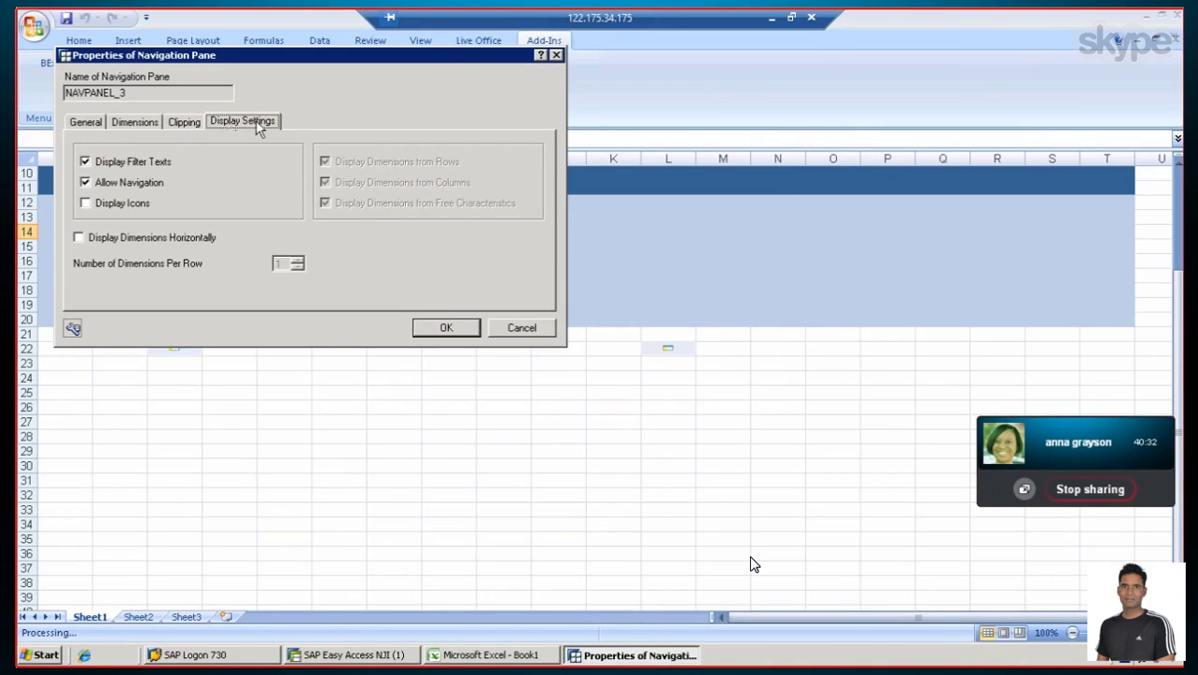
pyautogui.click(443, 328)
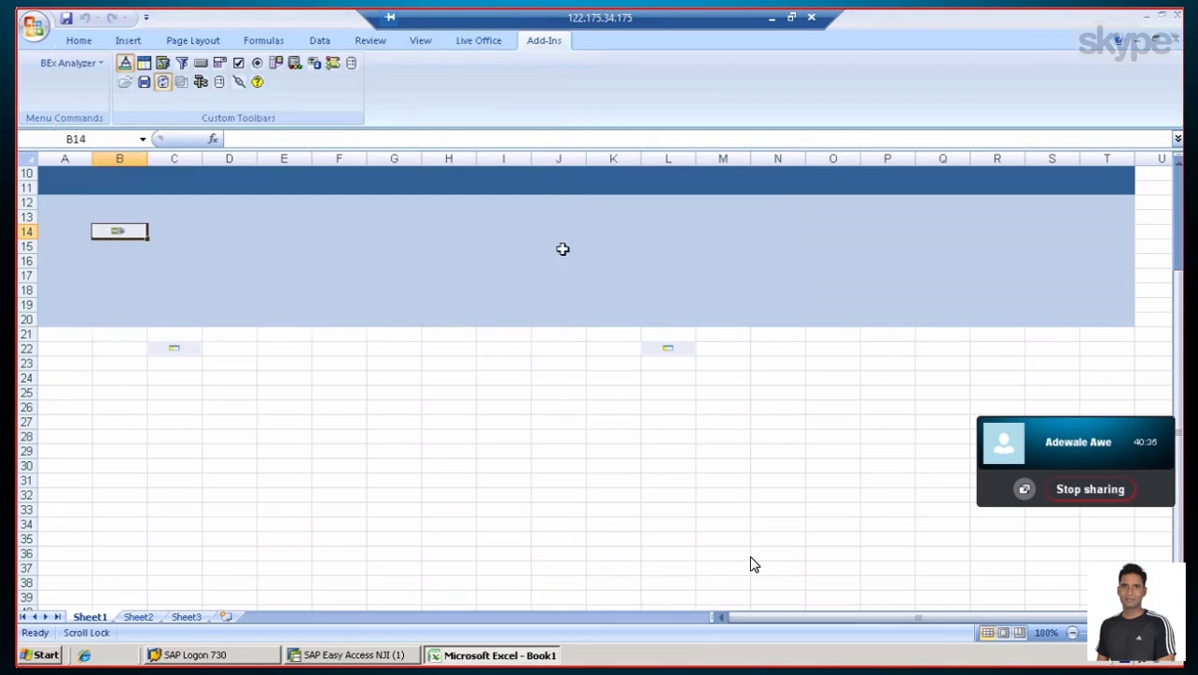
# Insert a second navigation pane in cell L14 and assign it the SALES DATA data provider
pyautogui.click(635, 236)
pyautogui.click(679, 245)
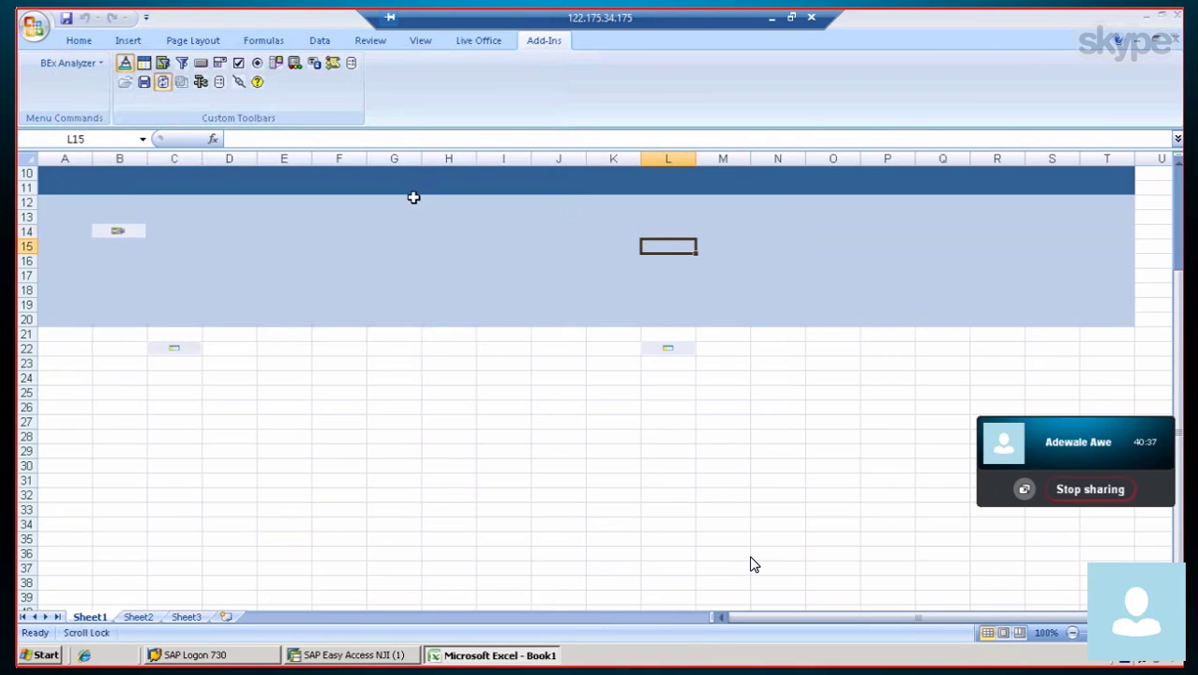
pyautogui.click(680, 229)
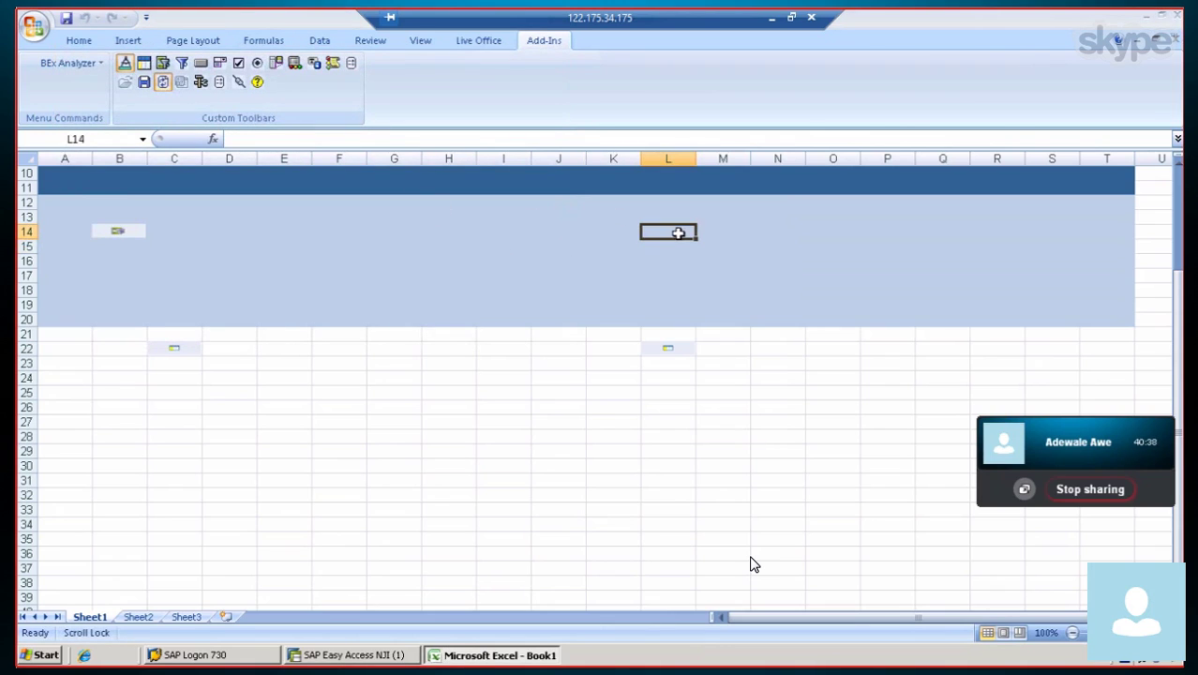
pyautogui.click(162, 63)
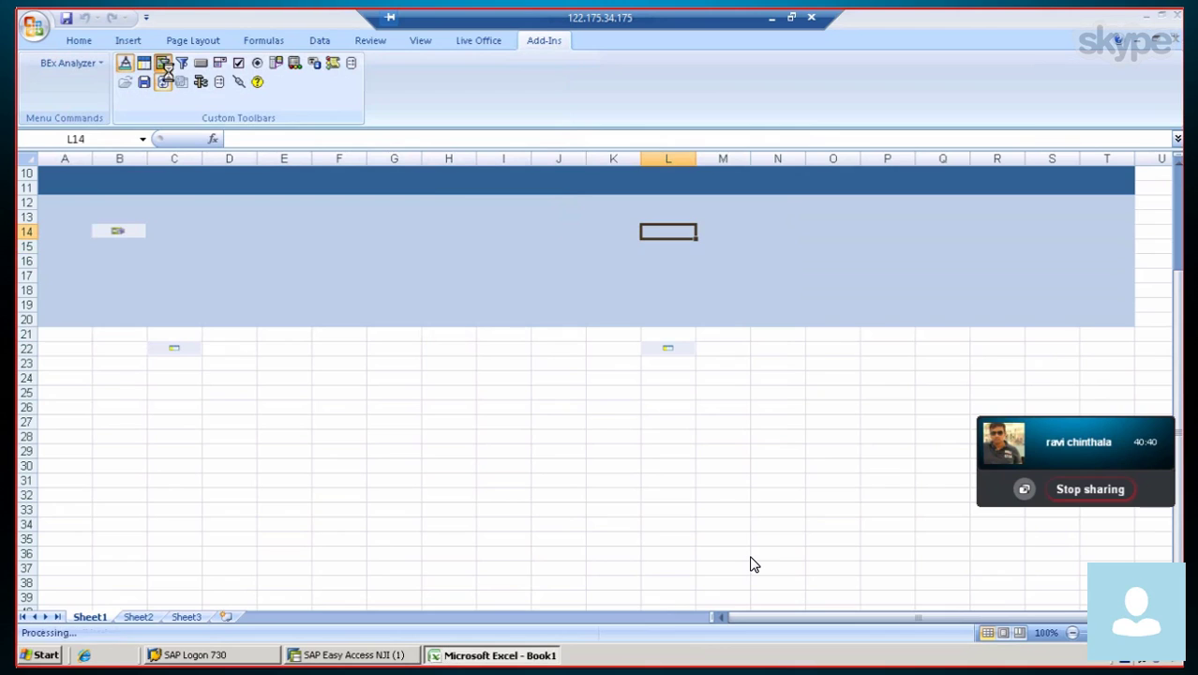
pyautogui.click(667, 232)
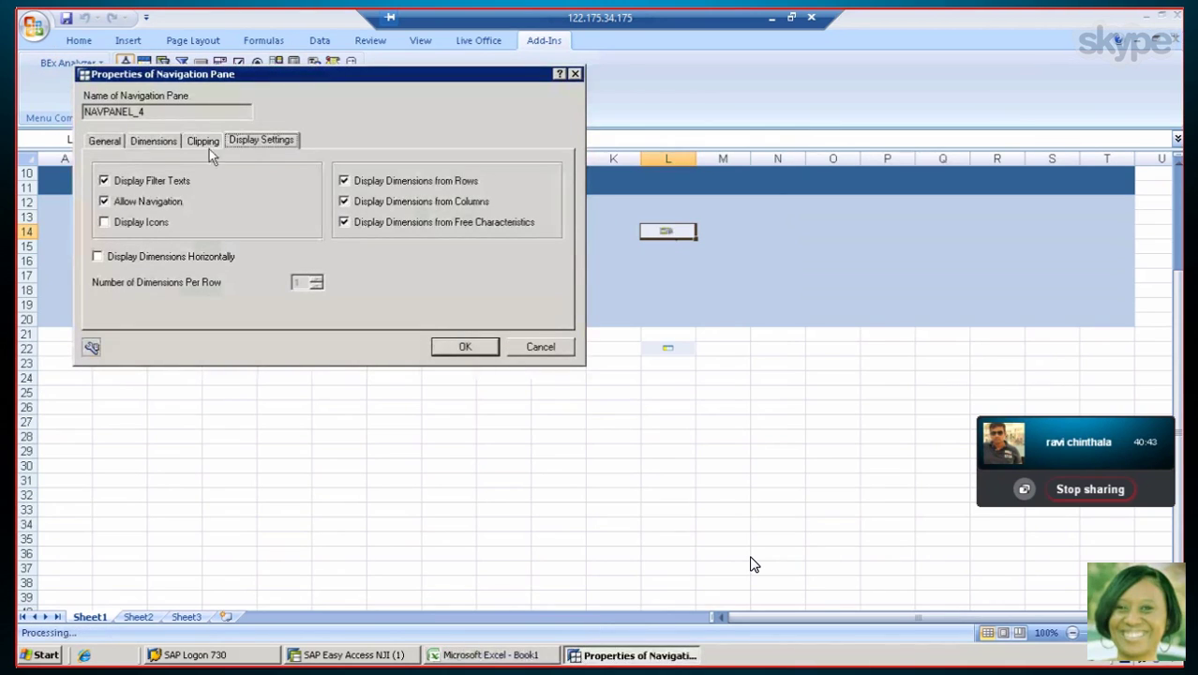
pyautogui.click(104, 141)
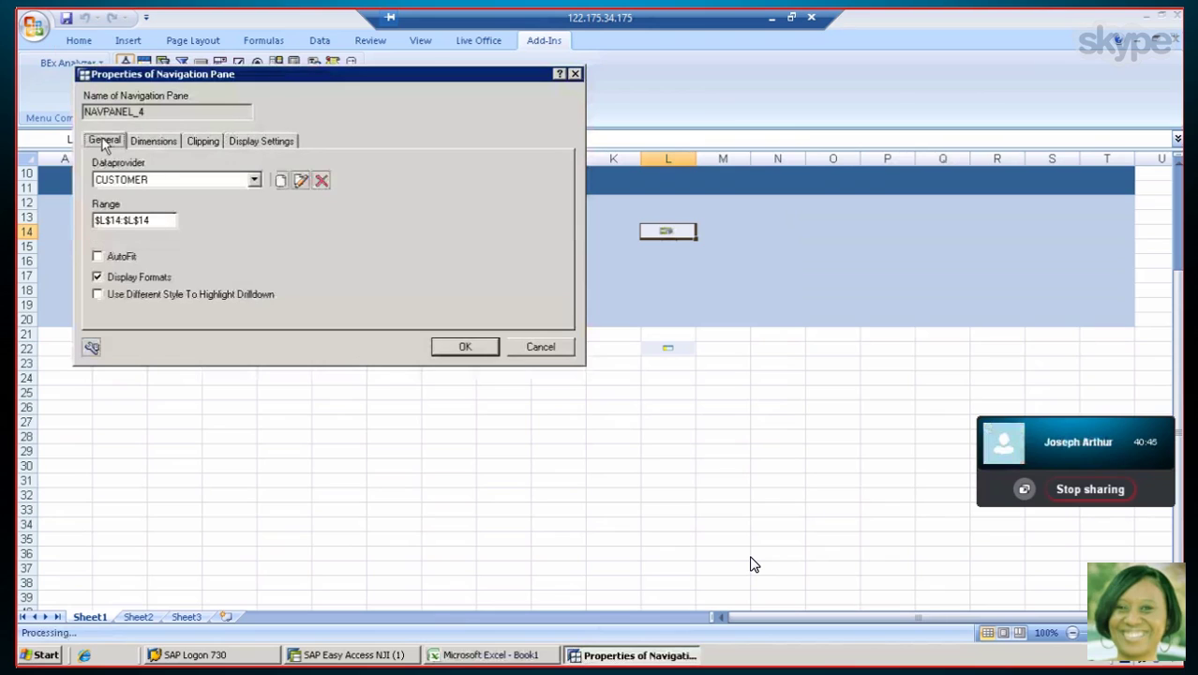
pyautogui.click(169, 180)
pyautogui.click(119, 195)
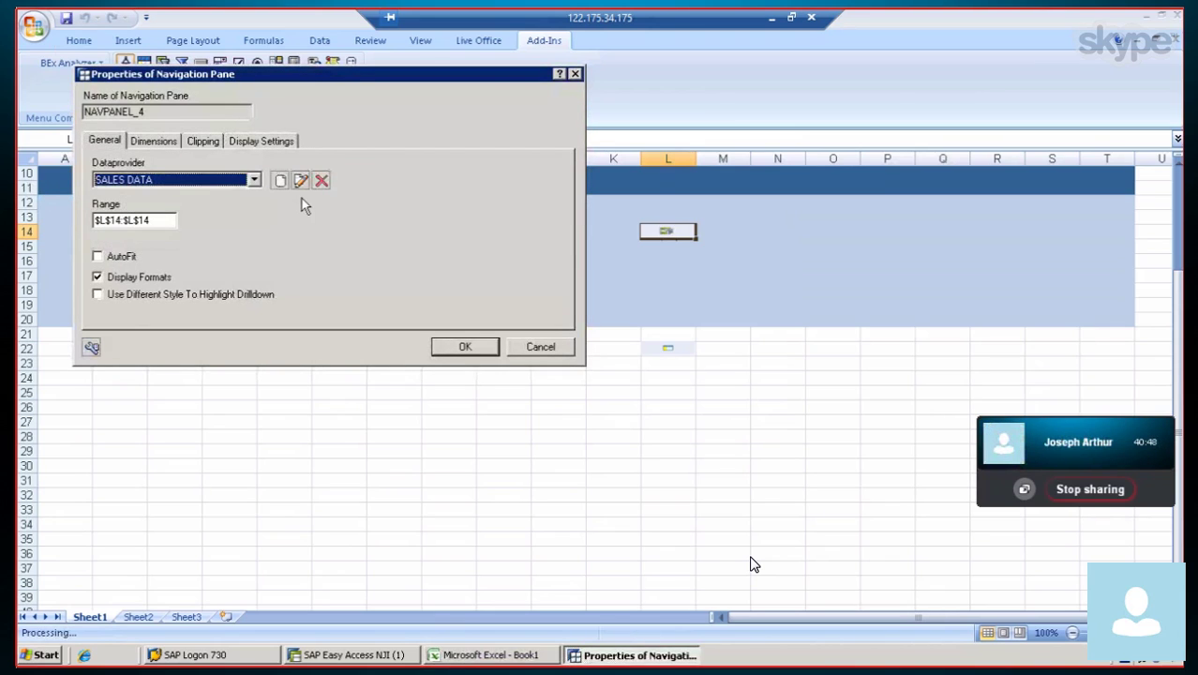
# Add Calendar Day, Date, MATERIAL NUMBER and Key Figures, in that order, to the sales navigation pane's selected dimensions
pyautogui.click(164, 144)
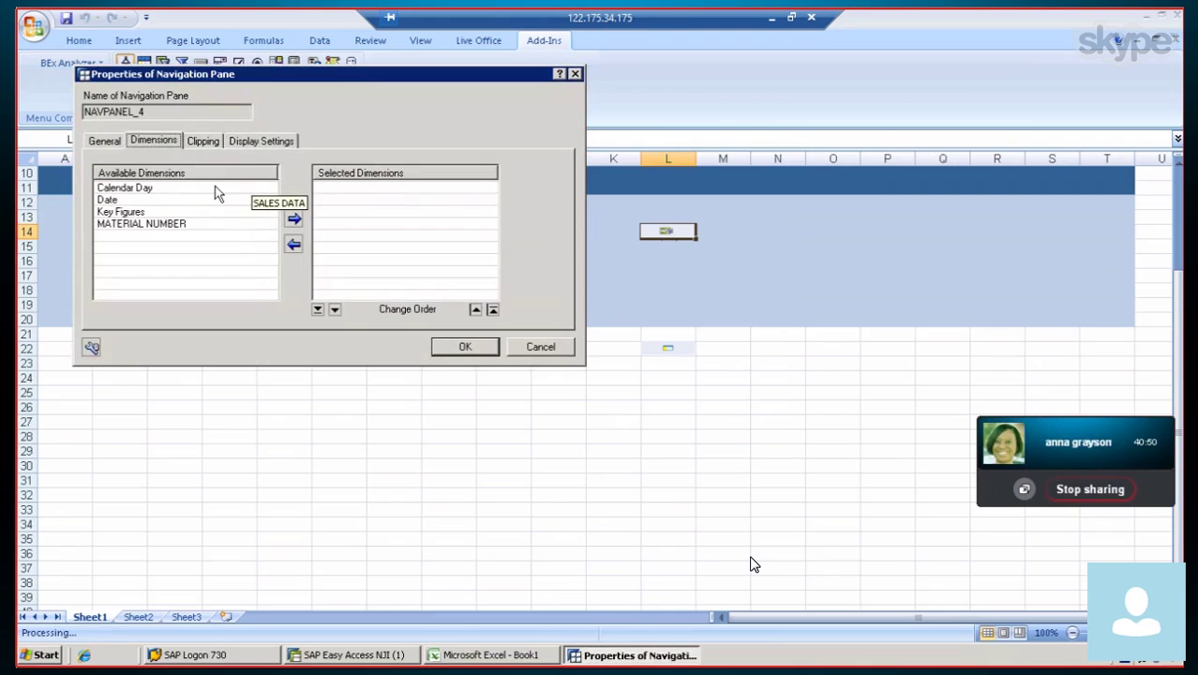
pyautogui.click(141, 188)
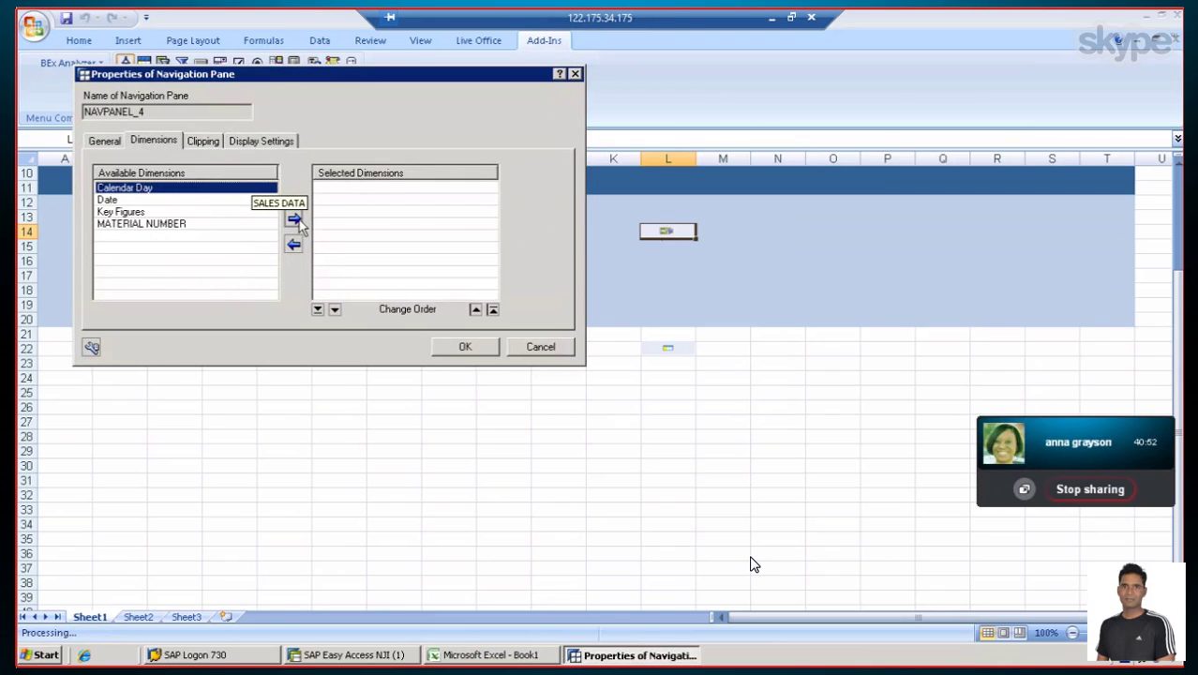
pyautogui.click(294, 220)
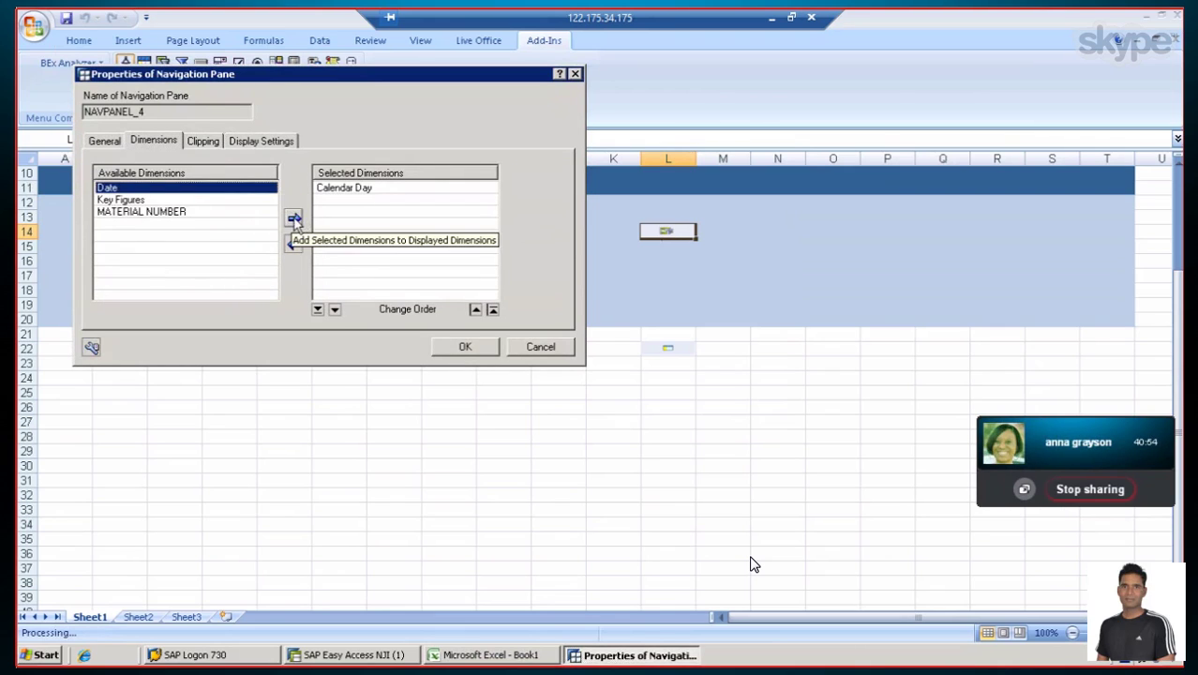
pyautogui.click(294, 220)
pyautogui.click(142, 190)
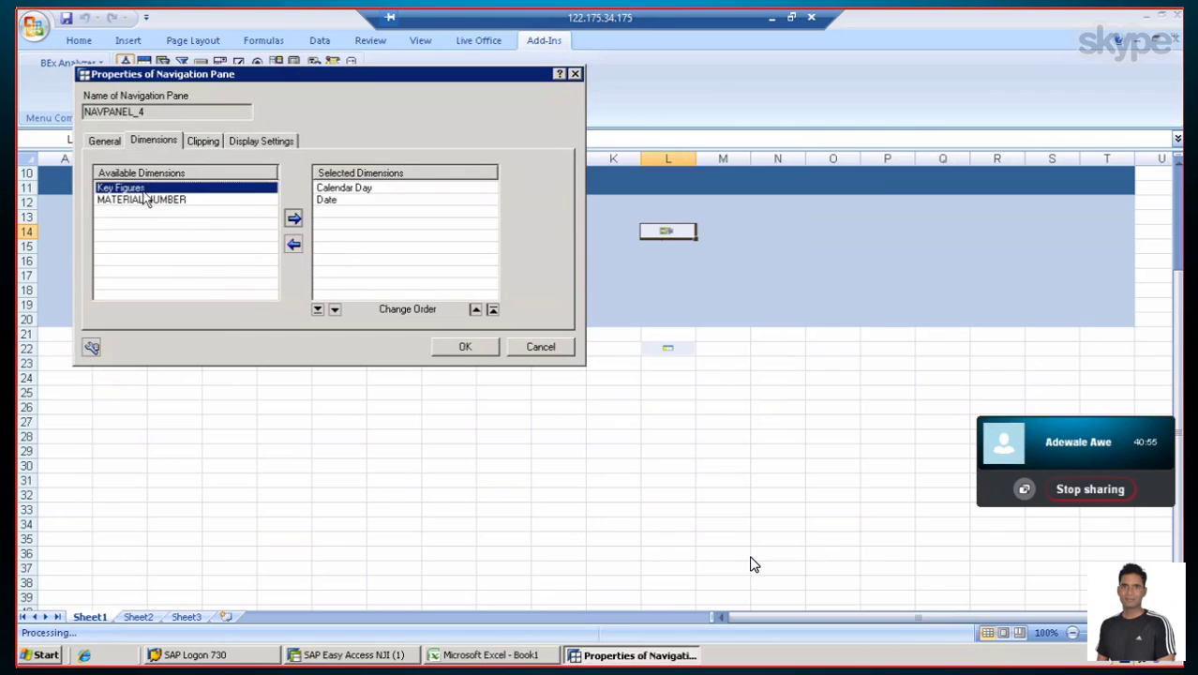
pyautogui.click(294, 219)
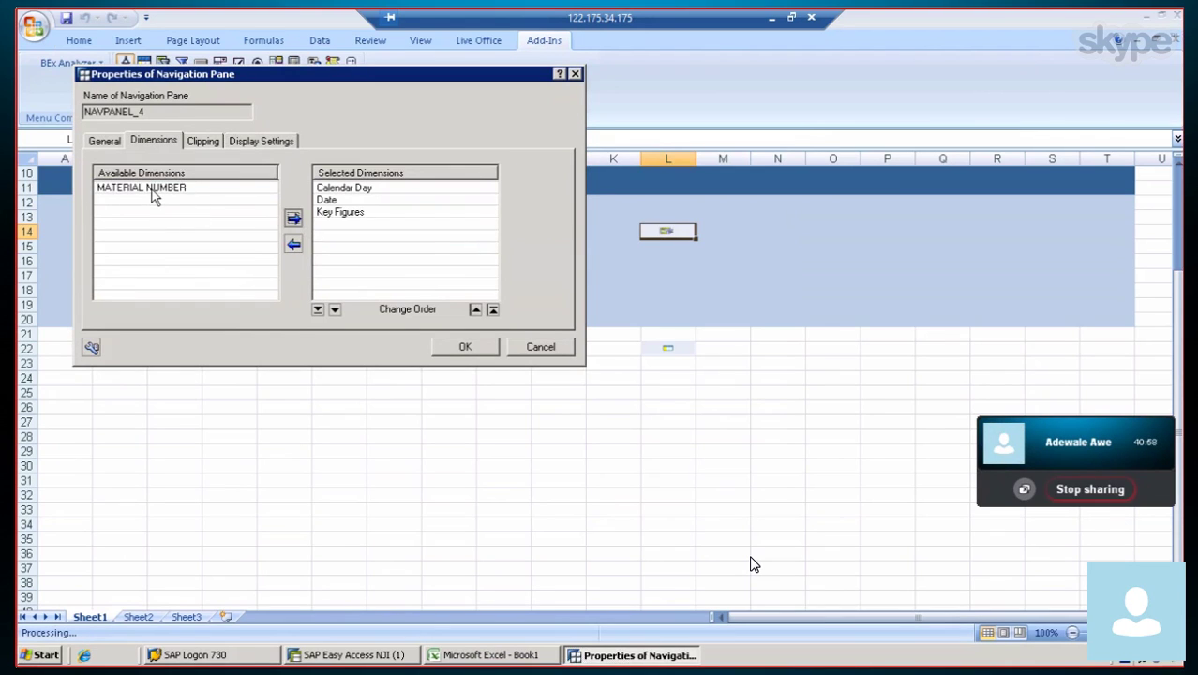
pyautogui.click(340, 214)
pyautogui.click(293, 244)
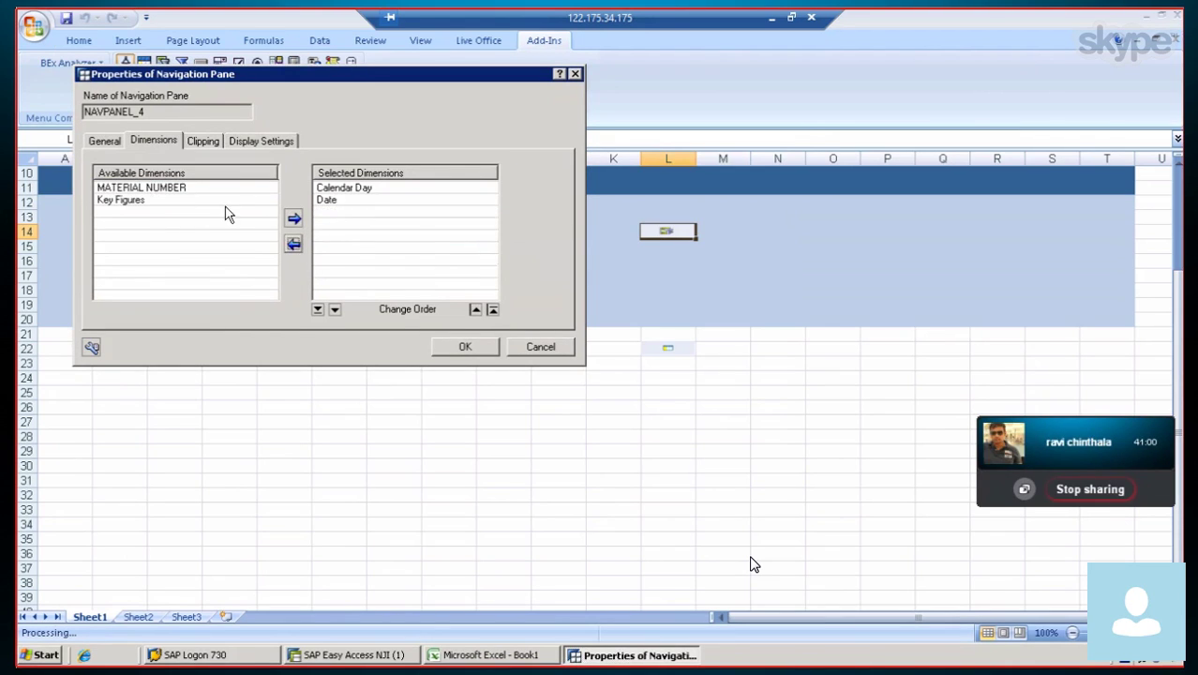
pyautogui.click(174, 189)
pyautogui.click(294, 220)
pyautogui.click(139, 189)
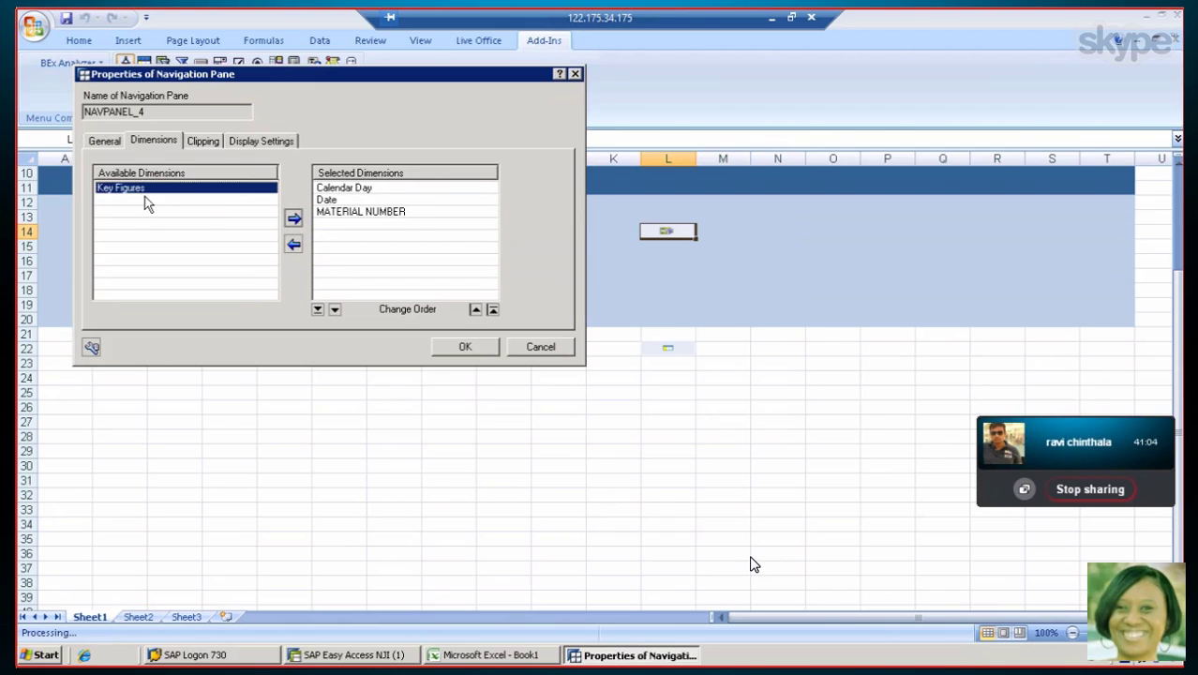
pyautogui.click(294, 219)
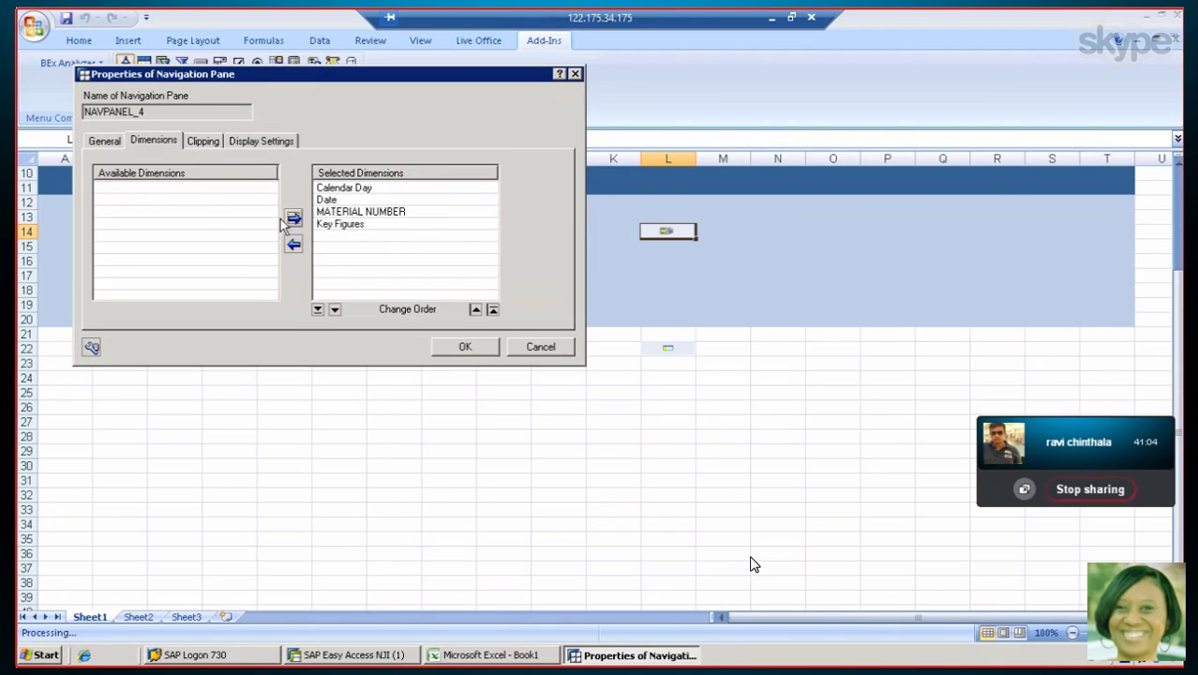
# Review the display, clipping and general settings of the navigation pane in L14 and apply its properties
pyautogui.click(208, 142)
pyautogui.click(263, 142)
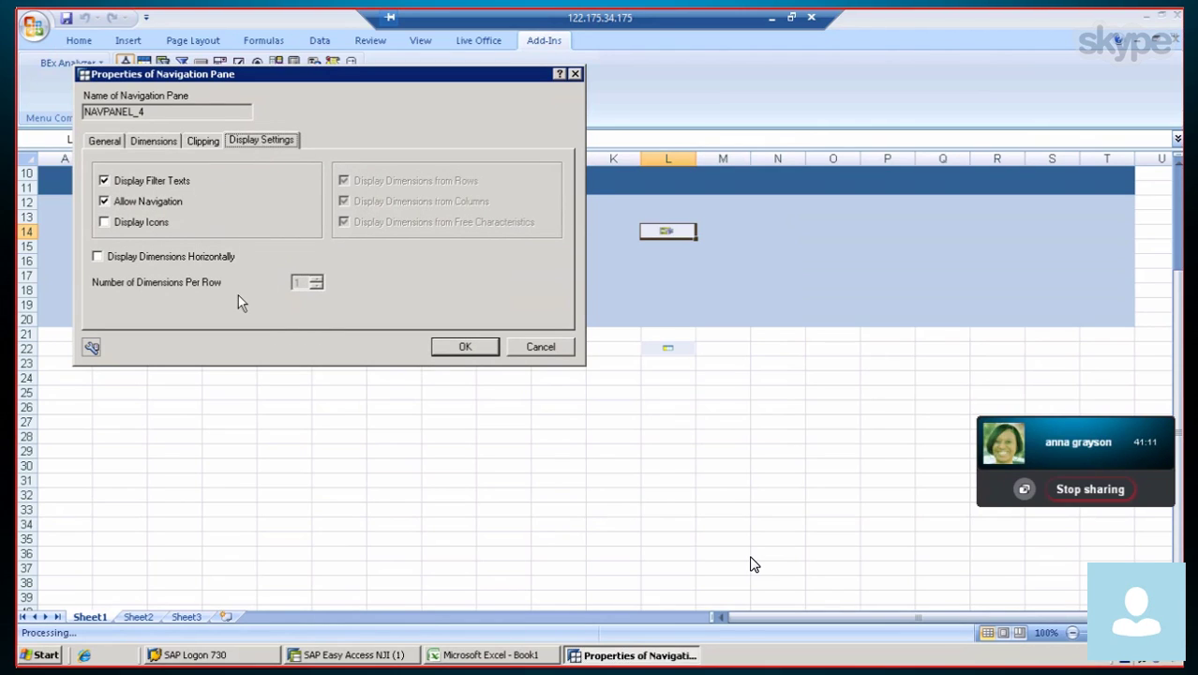
pyautogui.click(205, 141)
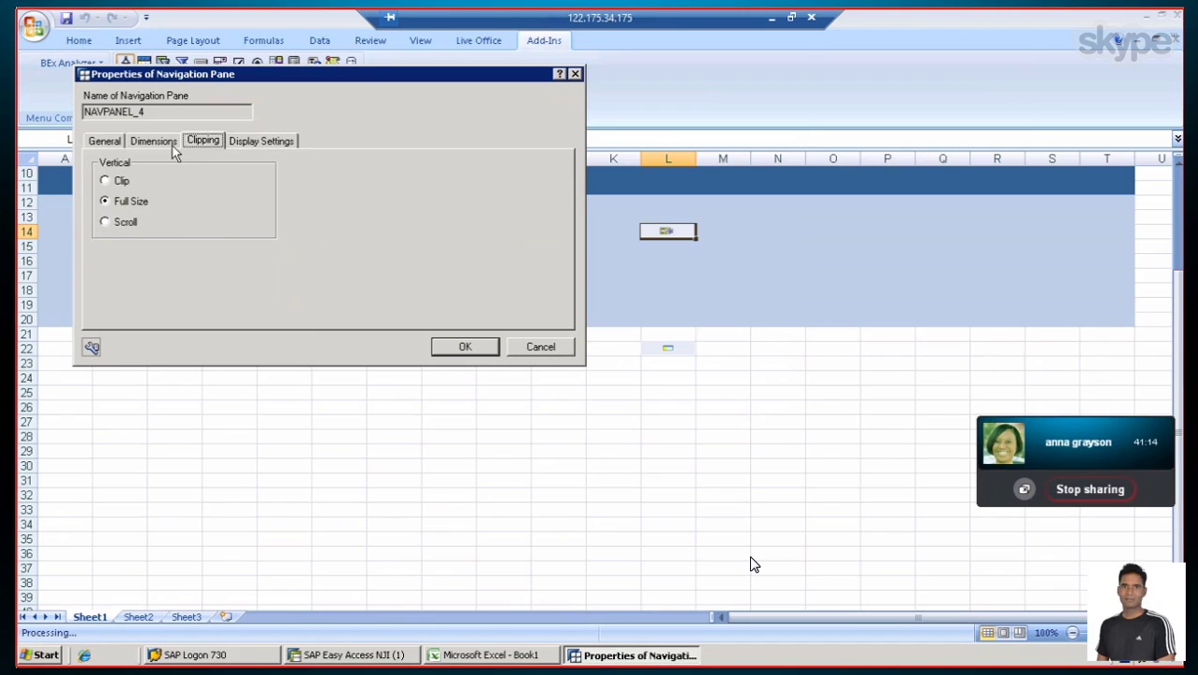
pyautogui.click(172, 148)
pyautogui.click(101, 146)
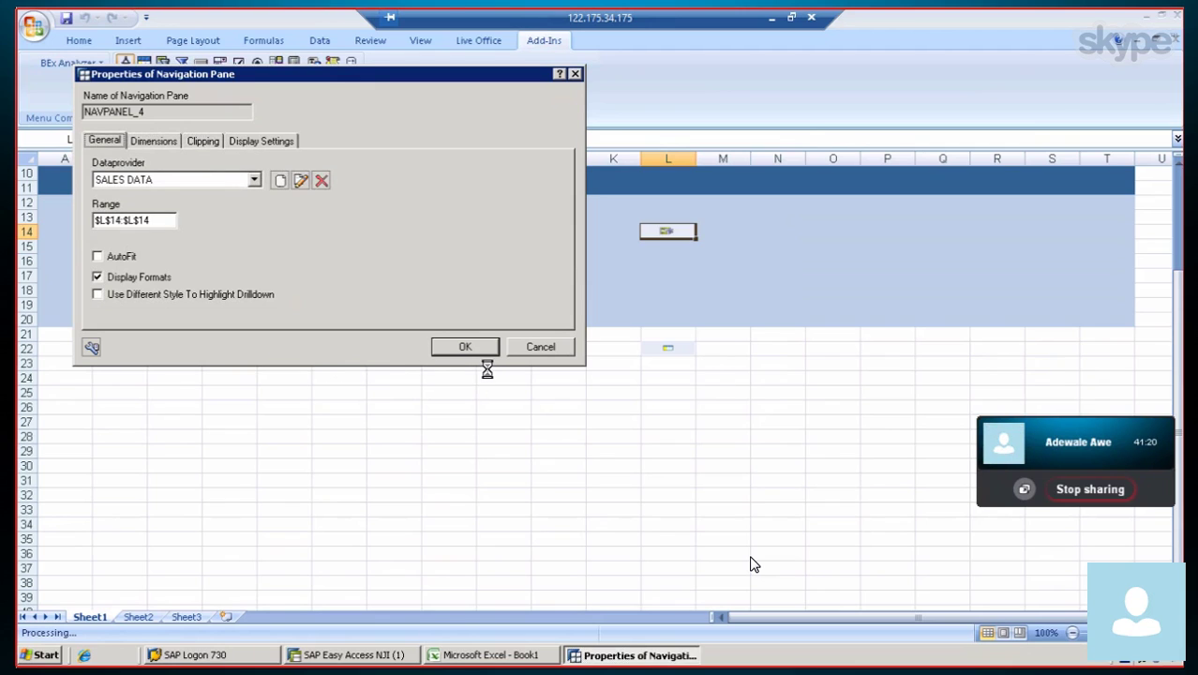
pyautogui.click(464, 346)
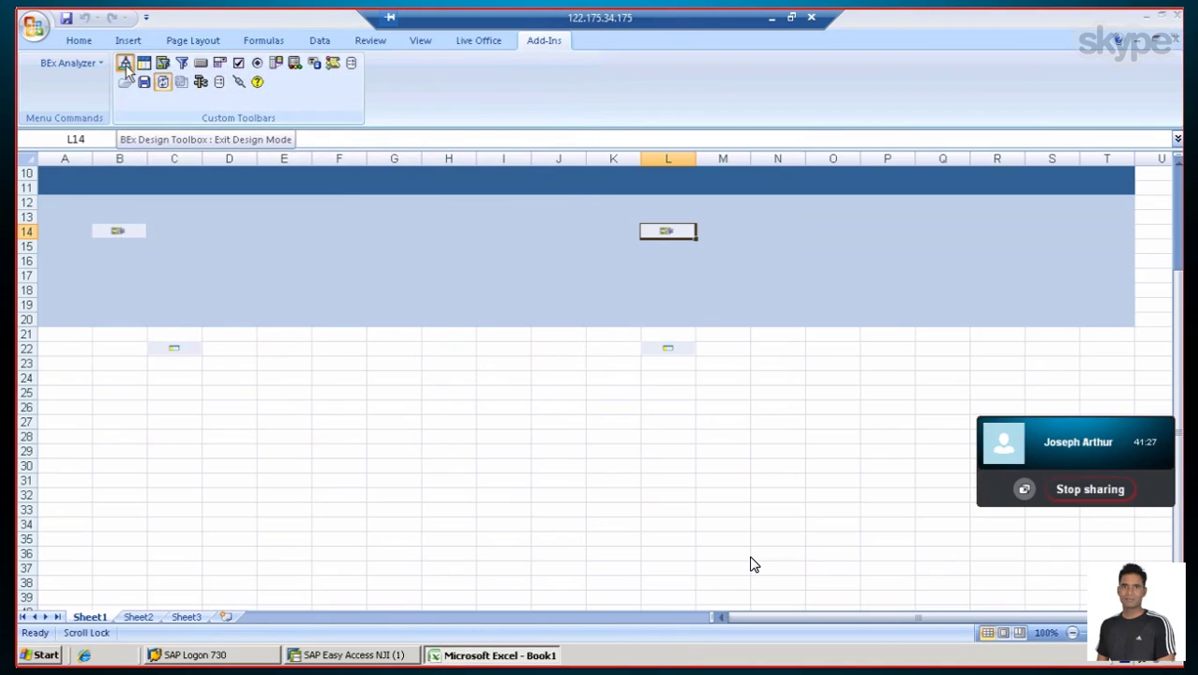
# Exit design mode and check the CUSTOMER IDENTITY filter's value selection and the result rows of both grids
pyautogui.click(125, 64)
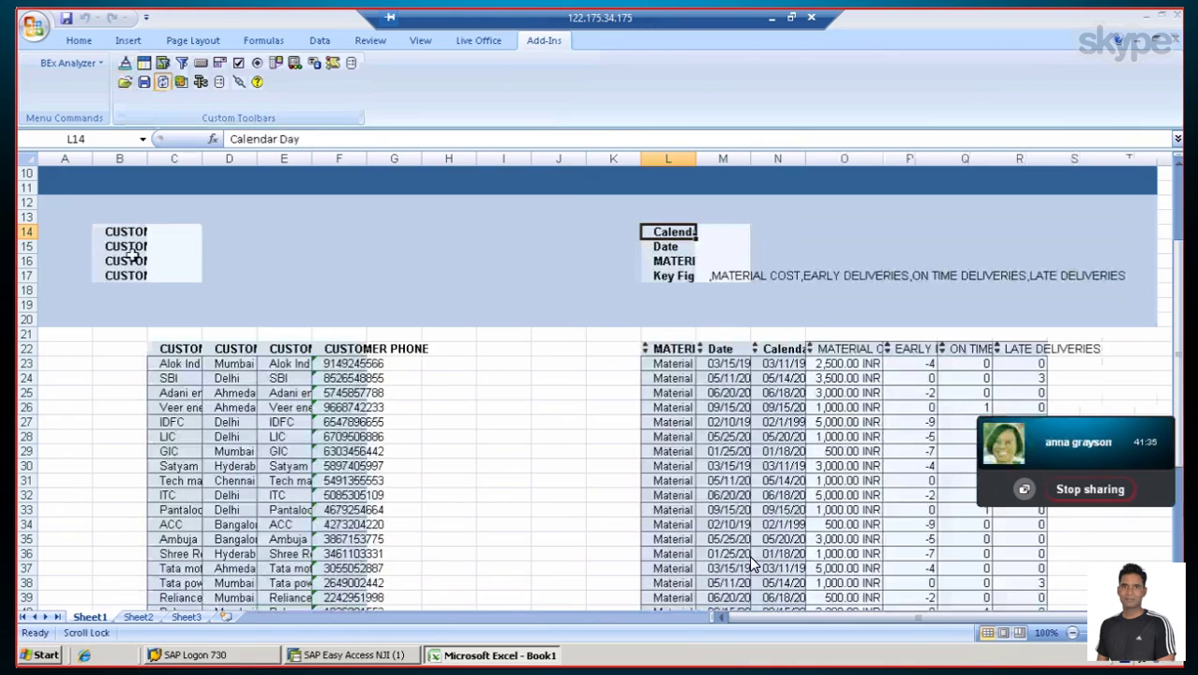
pyautogui.click(206, 242)
pyautogui.click(178, 242)
pyautogui.click(182, 232)
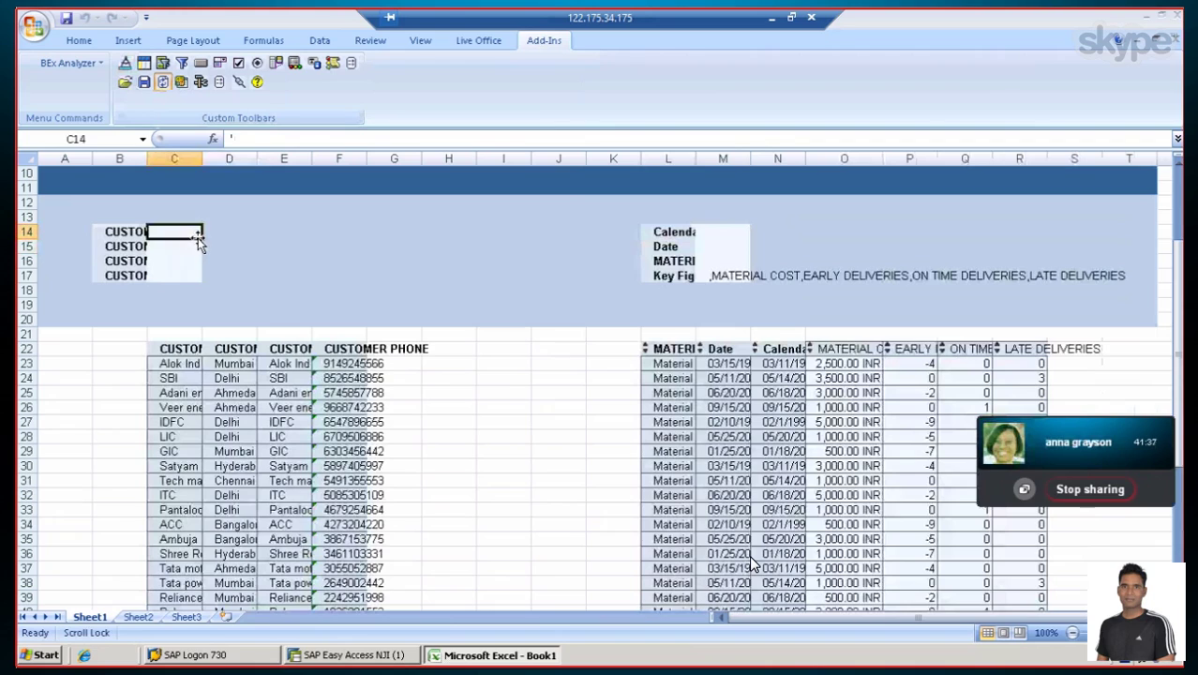
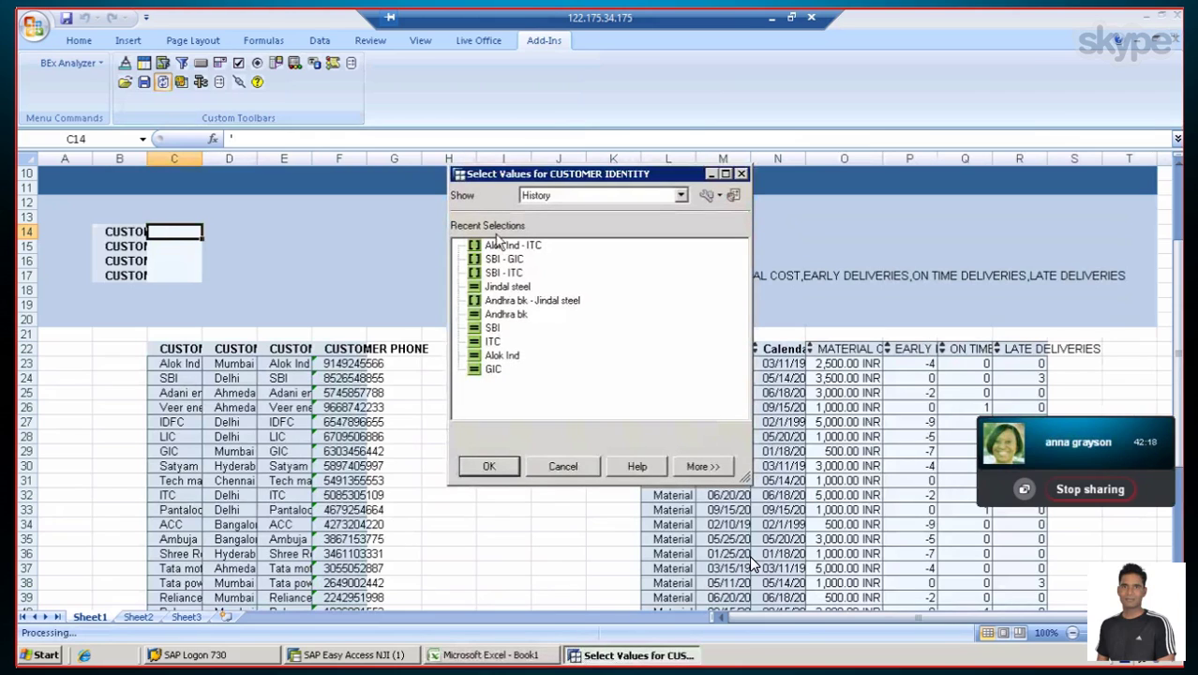
pyautogui.click(563, 467)
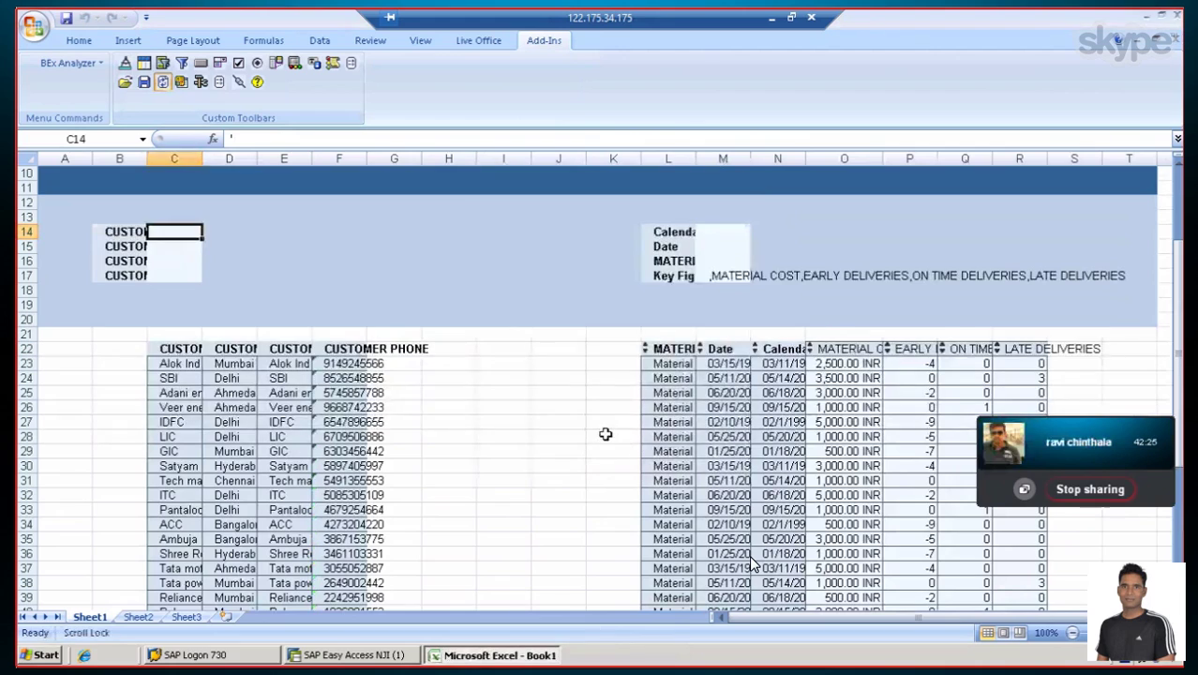
pyautogui.scroll(-3, 605, 434)
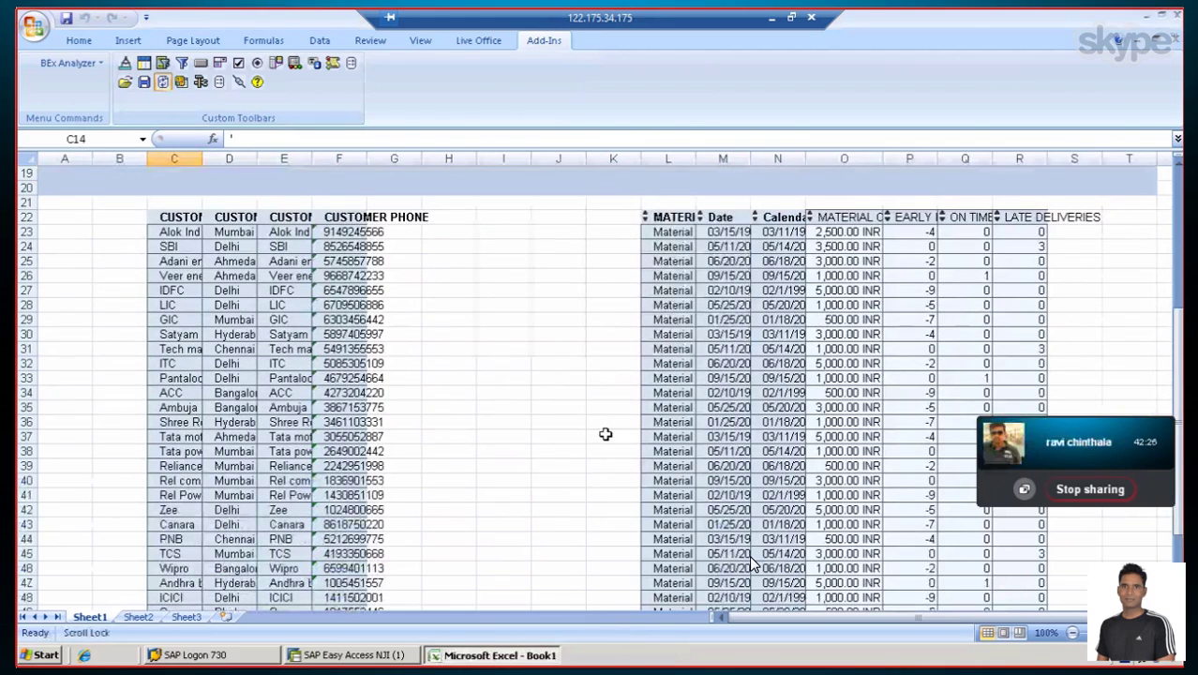
pyautogui.scroll(-5, 605, 434)
pyautogui.scroll(3, 606, 434)
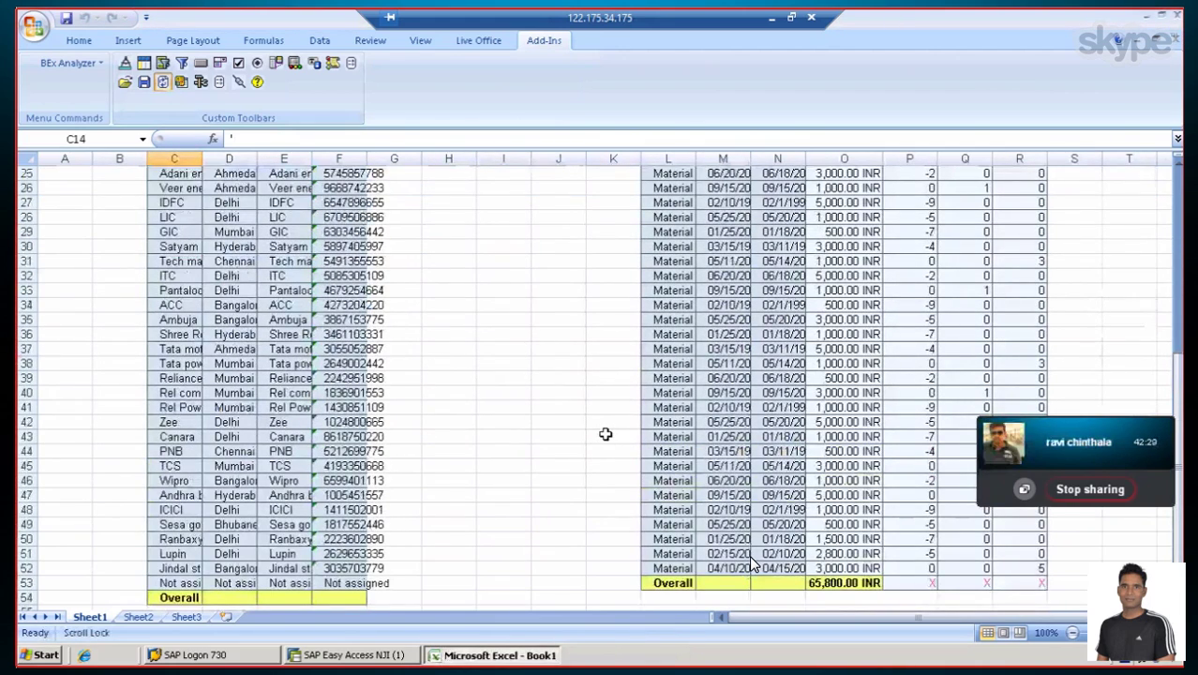
# Widen columns F, N, O and R so the customer phone, calendar day, material cost and late deliveries columns show in full
pyautogui.scroll(7, 605, 434)
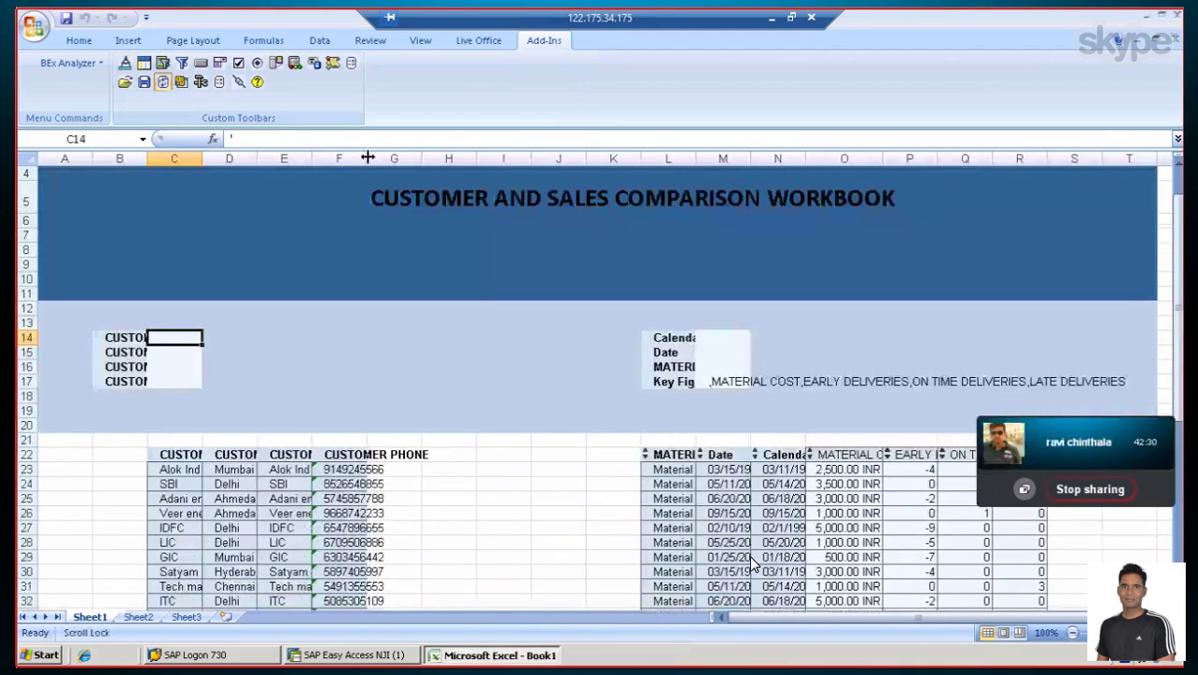
pyautogui.doubleClick(368, 158)
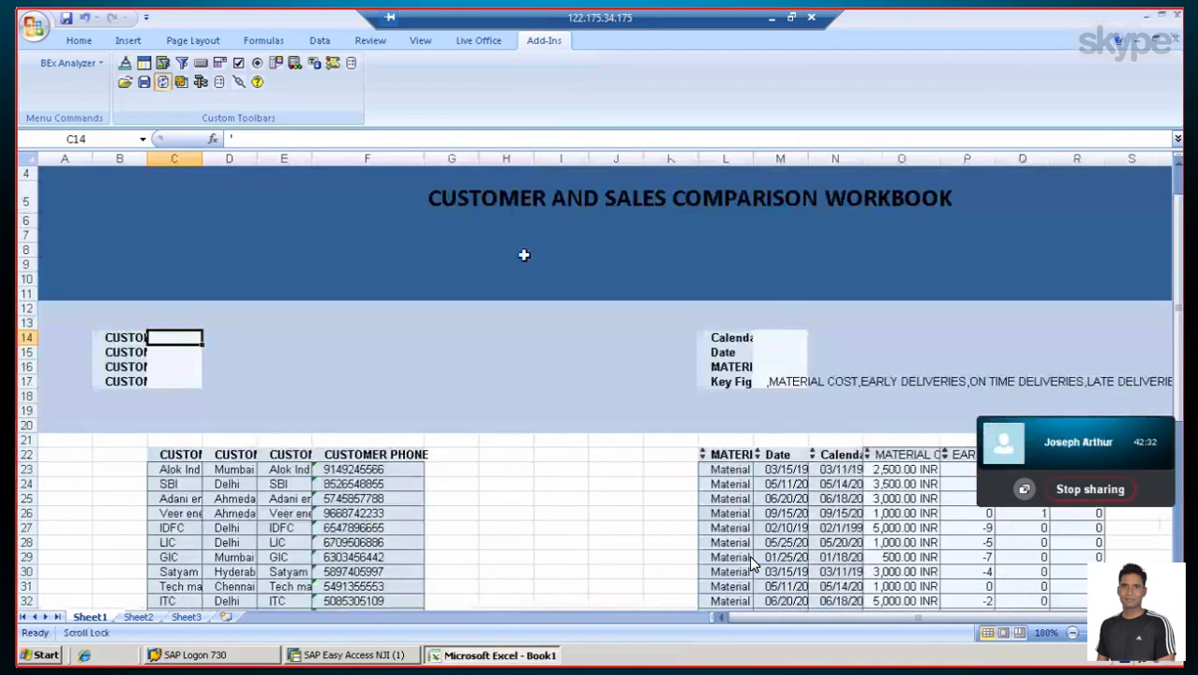
pyautogui.scroll(-2, 524, 254)
pyautogui.scroll(1, 524, 253)
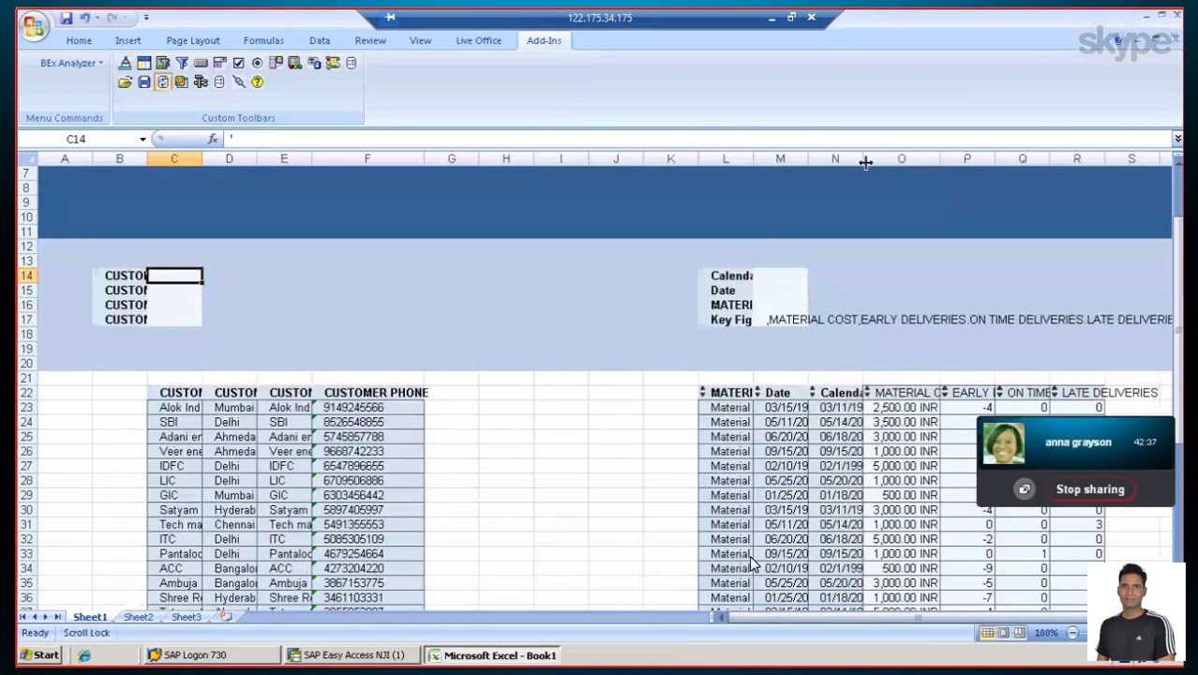
pyautogui.moveTo(862, 159); pyautogui.dragTo(900, 158)
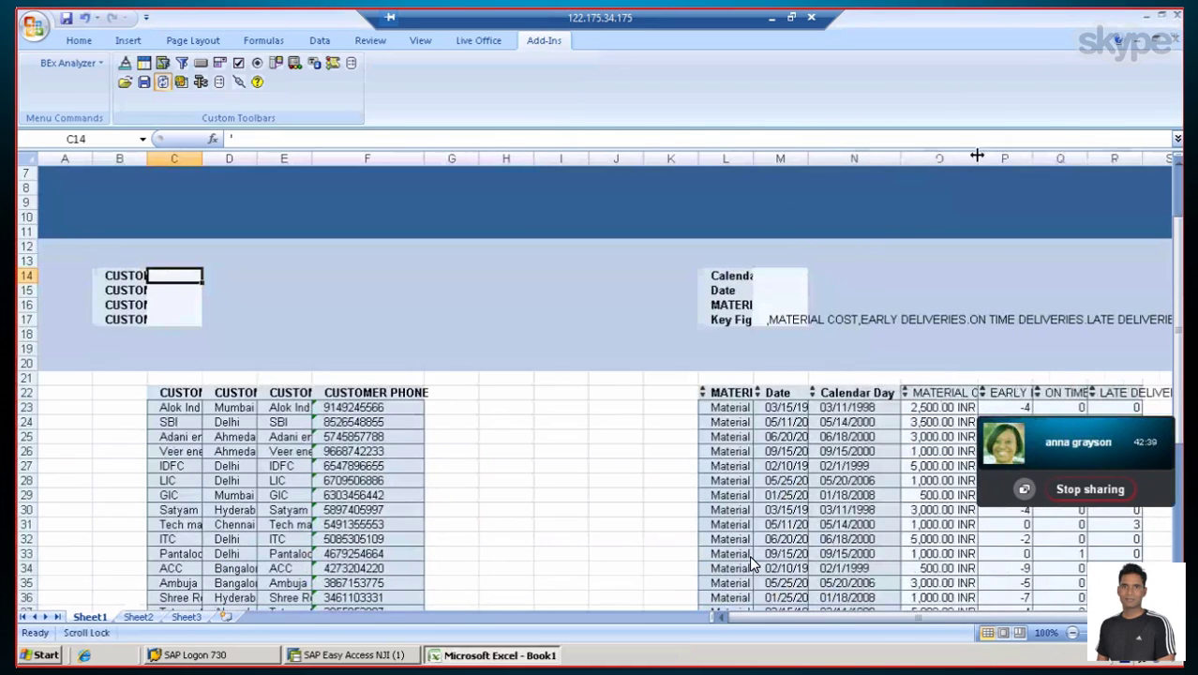
pyautogui.moveTo(978, 152); pyautogui.dragTo(1036, 153)
pyautogui.moveTo(828, 619); pyautogui.dragTo(893, 611)
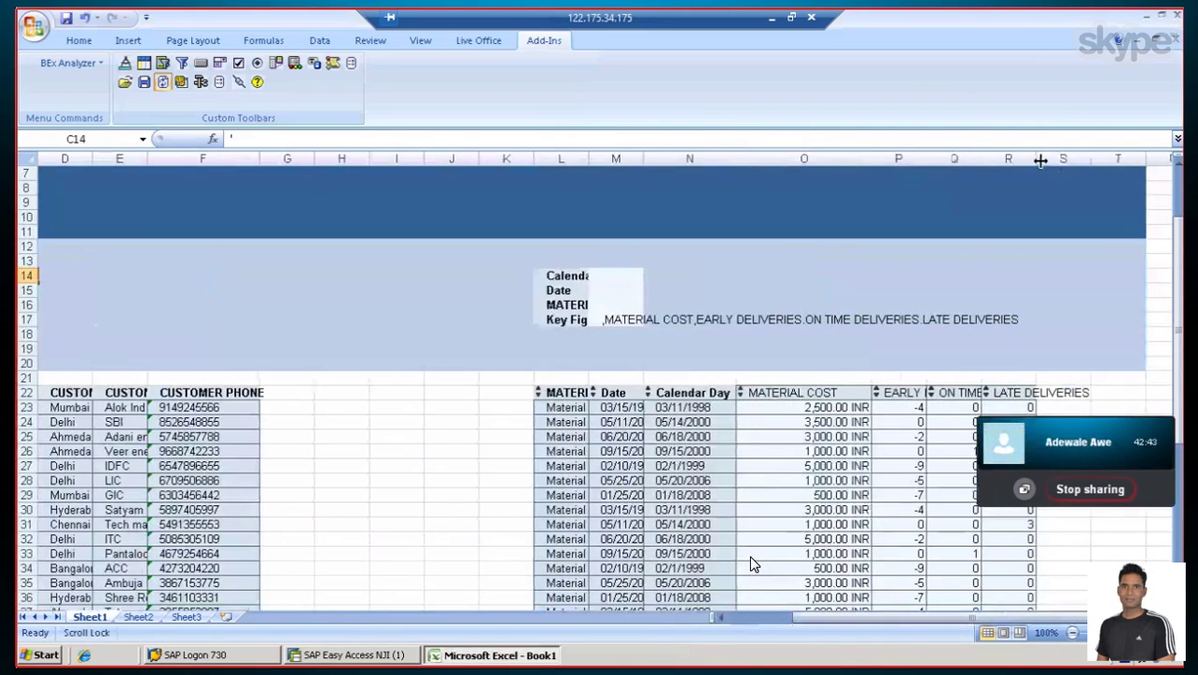
pyautogui.moveTo(1035, 159); pyautogui.dragTo(1103, 158)
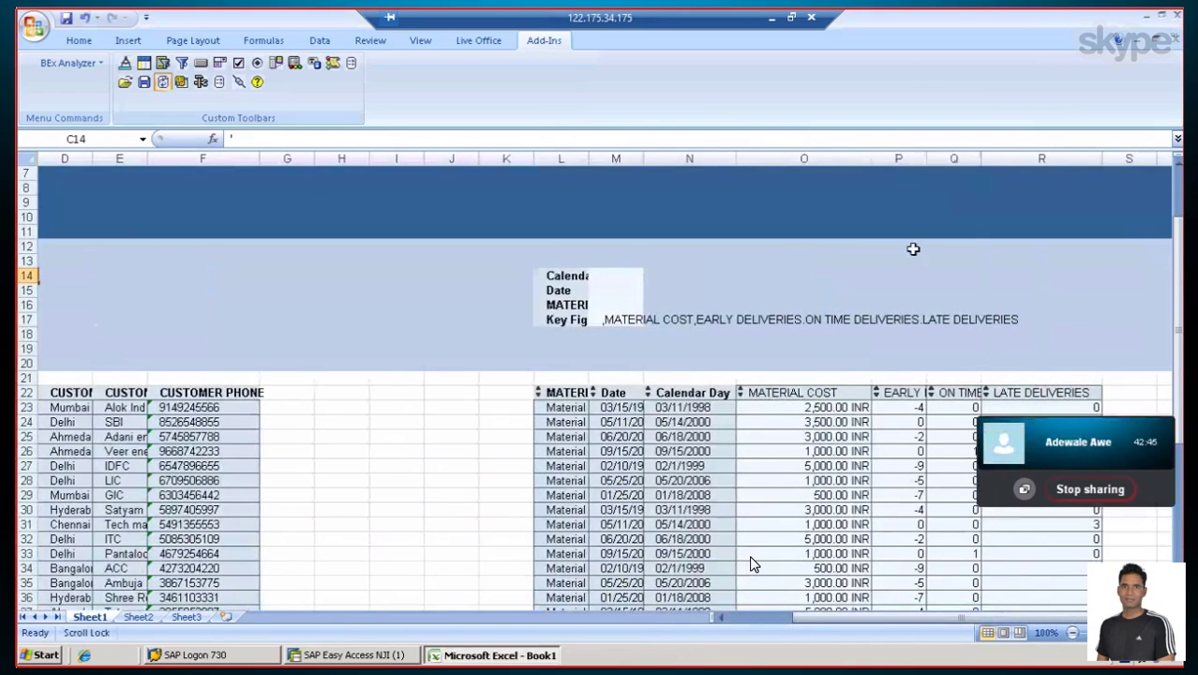
# Examine the customer and sales grids from the header row down to their Overall rows
pyautogui.scroll(-1, 877, 284)
pyautogui.scroll(-4, 877, 282)
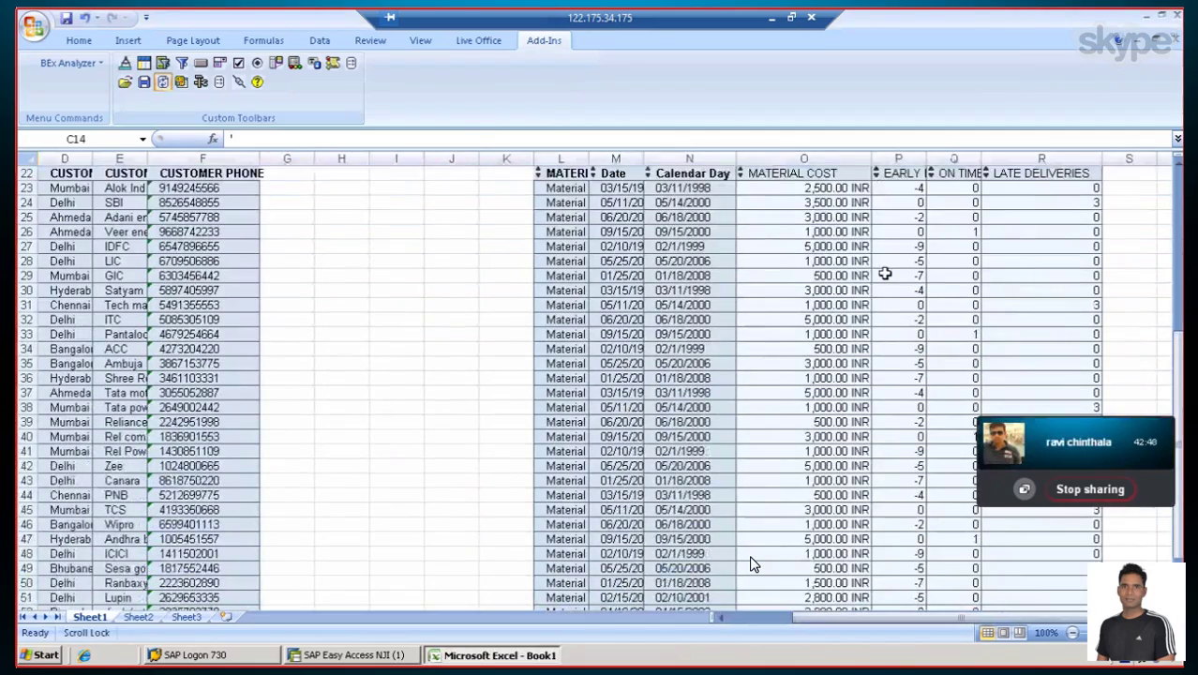
pyautogui.scroll(-4, 885, 274)
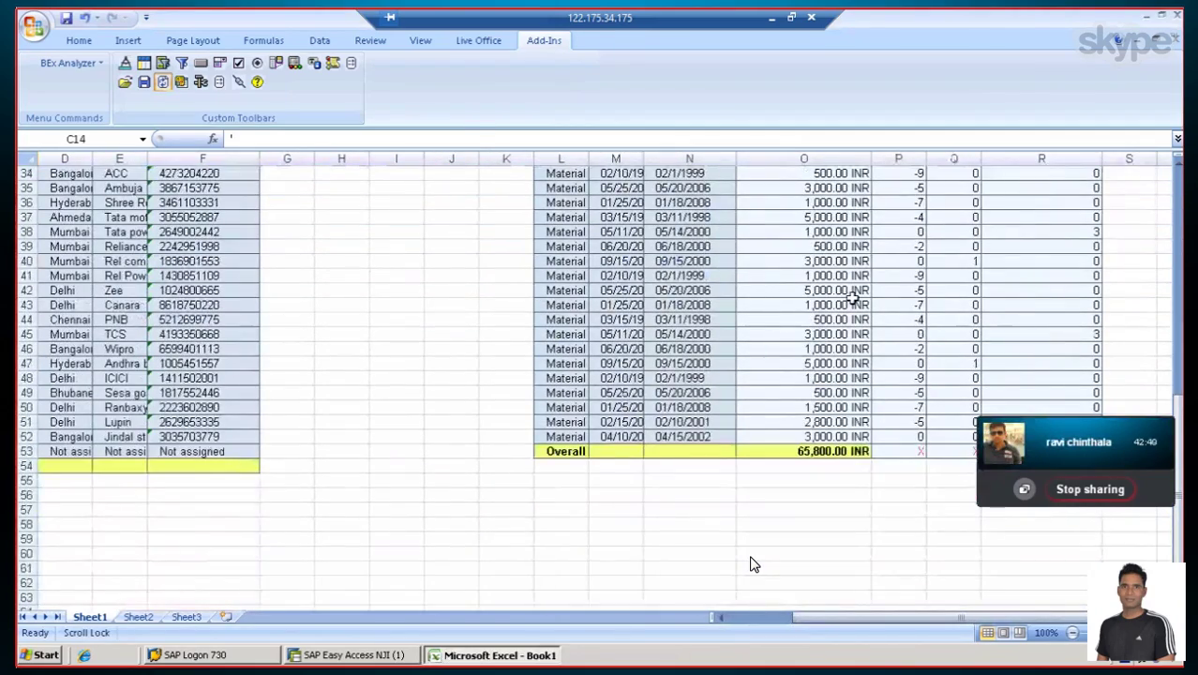
pyautogui.scroll(3, 851, 297)
pyautogui.scroll(1, 851, 297)
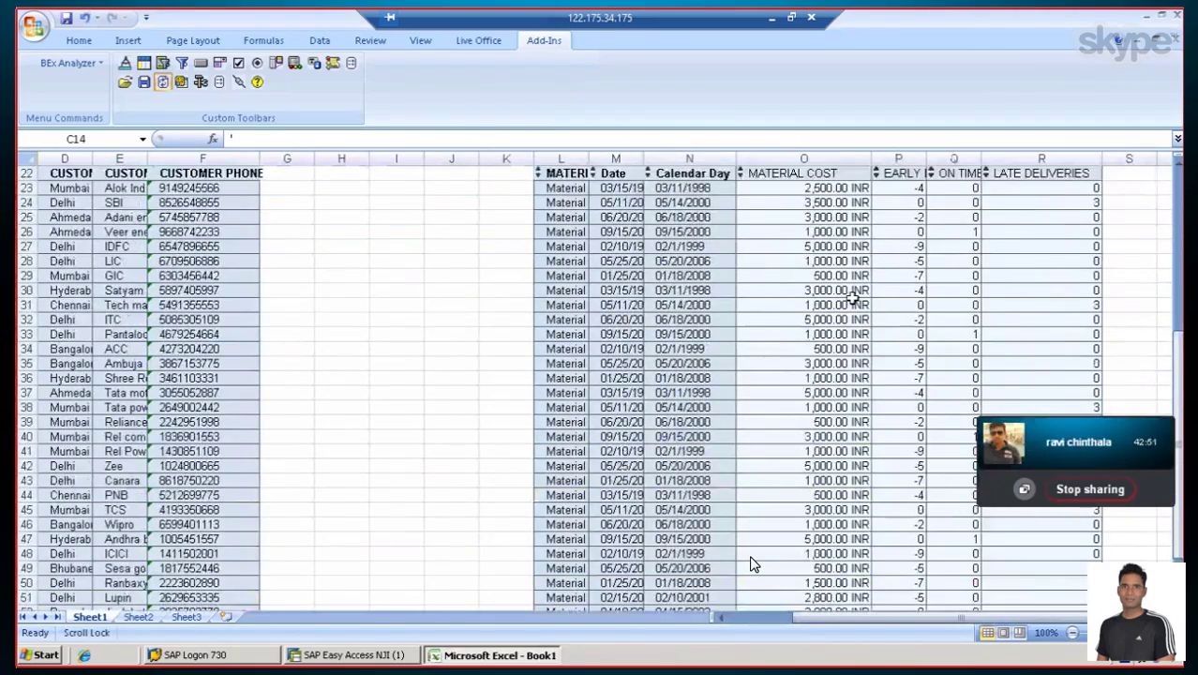
pyautogui.scroll(-4, 750, 563)
pyautogui.scroll(6, 750, 563)
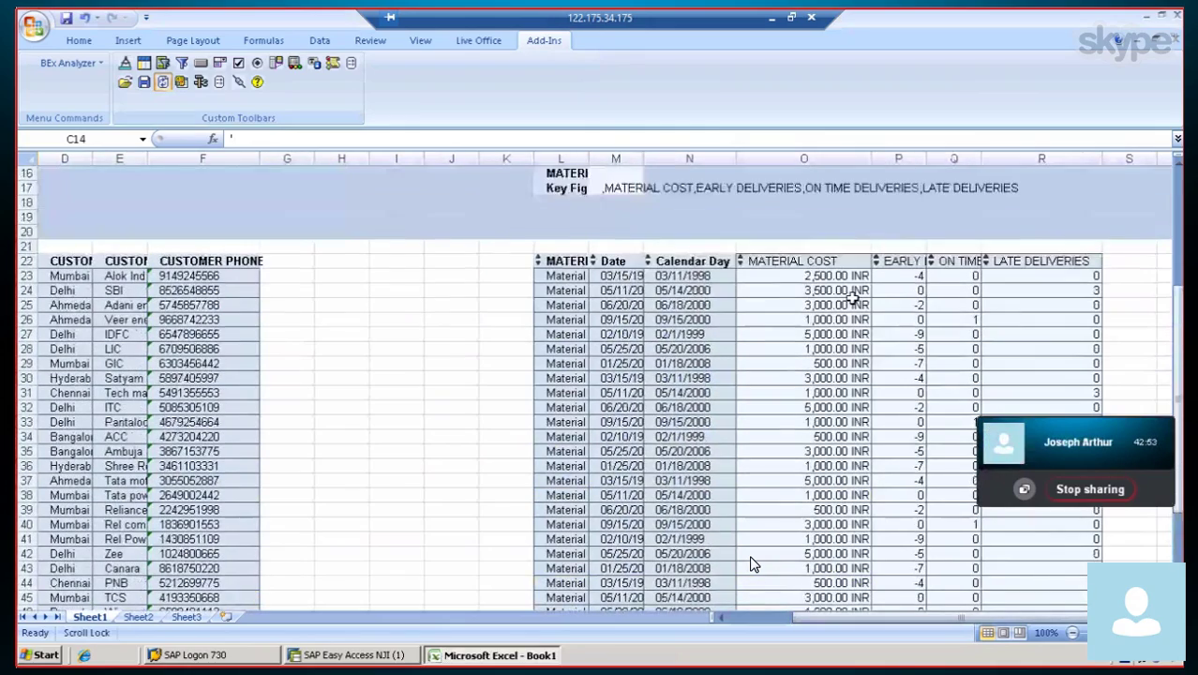
pyautogui.scroll(-4, 749, 563)
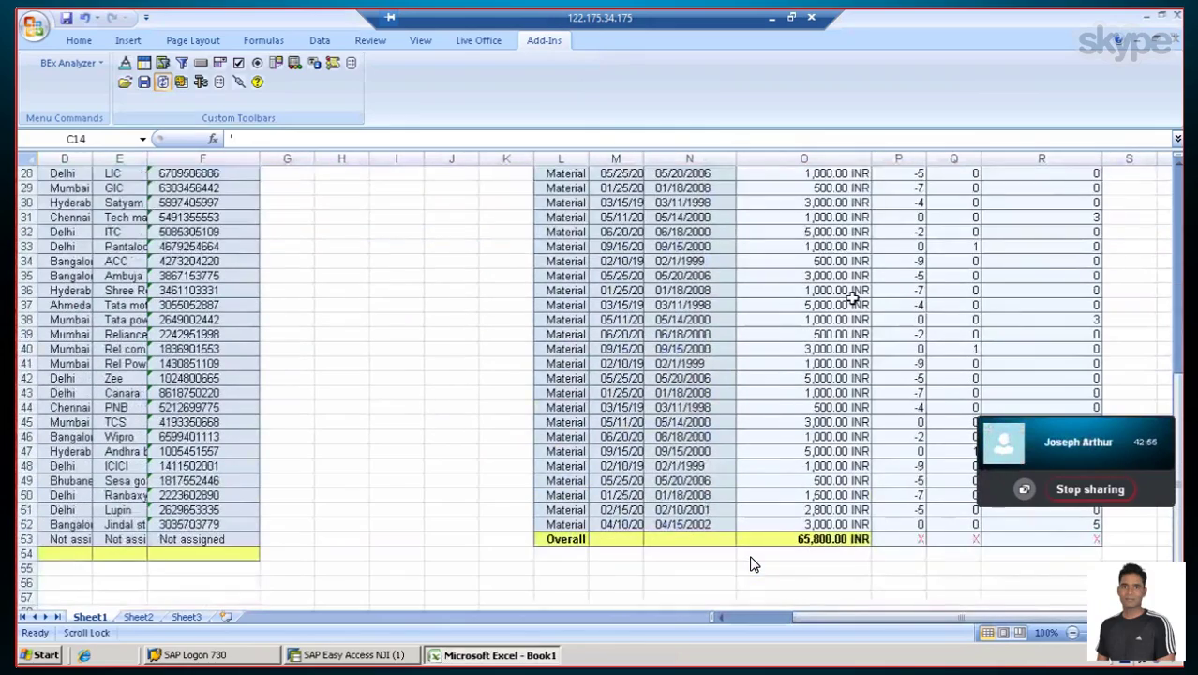
pyautogui.scroll(4, 852, 297)
pyautogui.moveTo(862, 618); pyautogui.dragTo(750, 638)
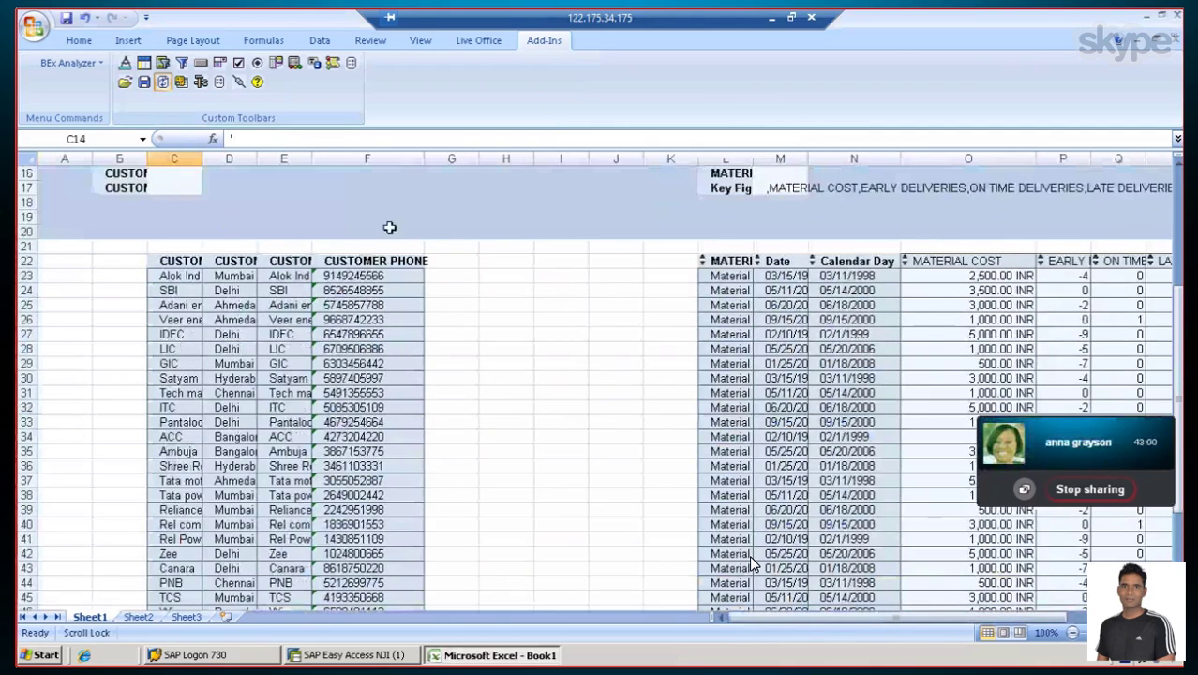
# Enter design mode and apply a thick bottom border to cells A20:T20 beneath the navigation pane area
pyautogui.click(126, 64)
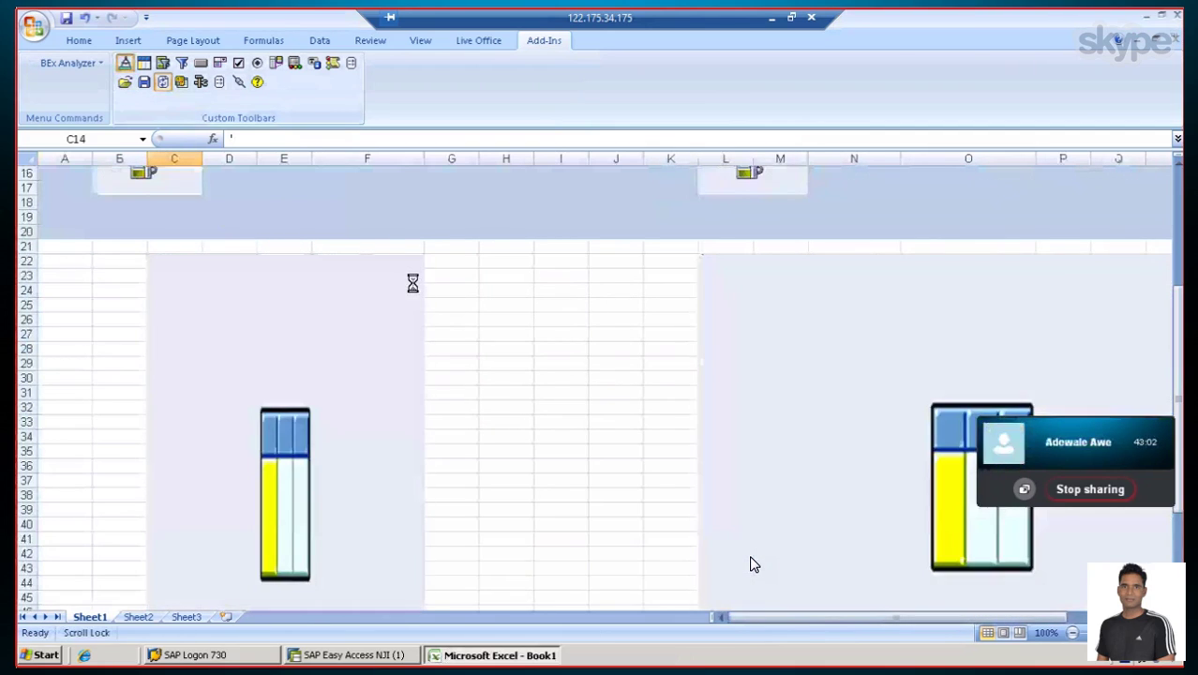
pyautogui.click(383, 233)
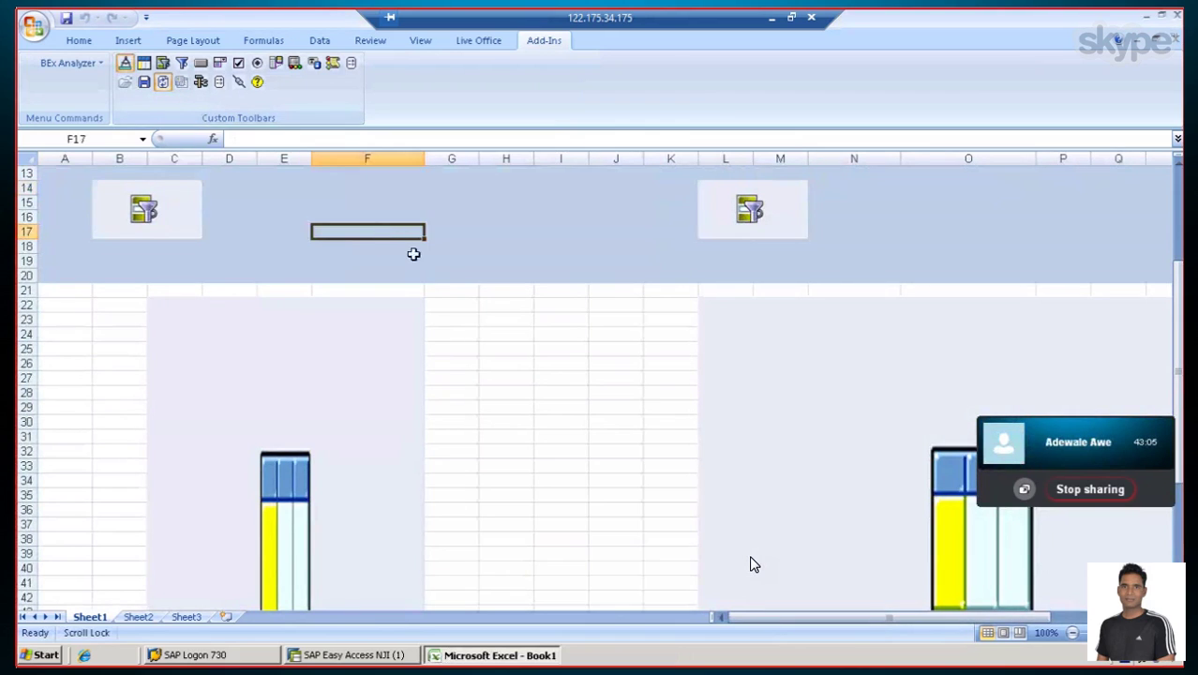
pyautogui.click(437, 272)
pyautogui.click(197, 272)
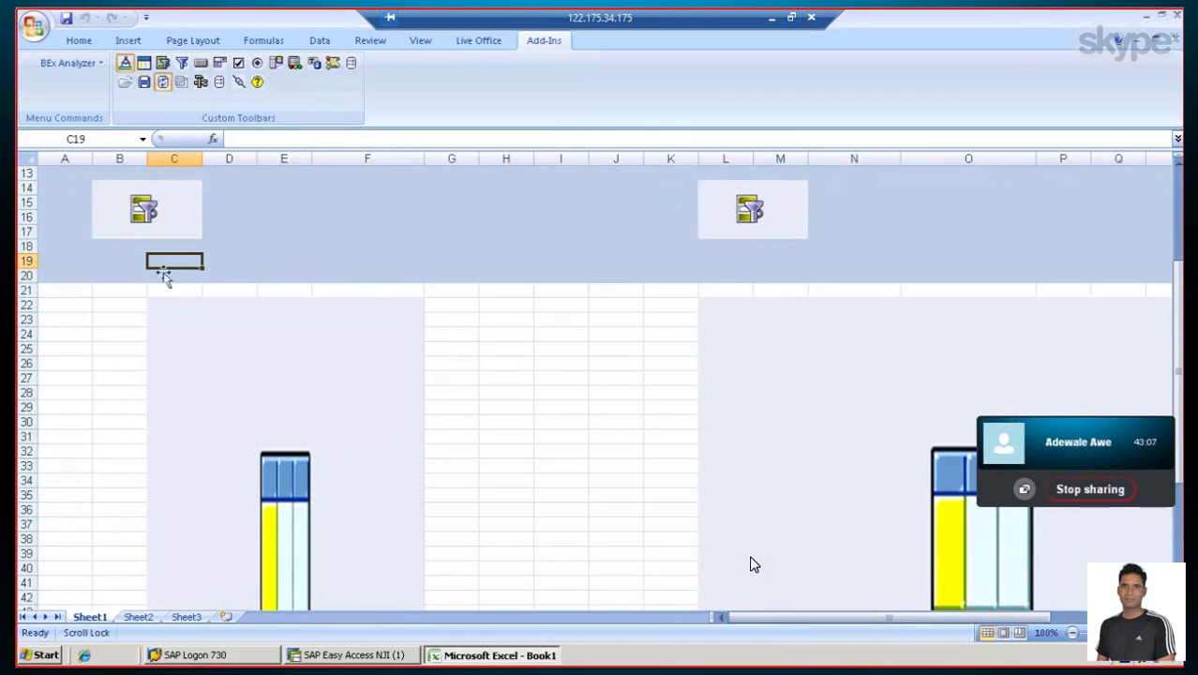
pyautogui.click(82, 273)
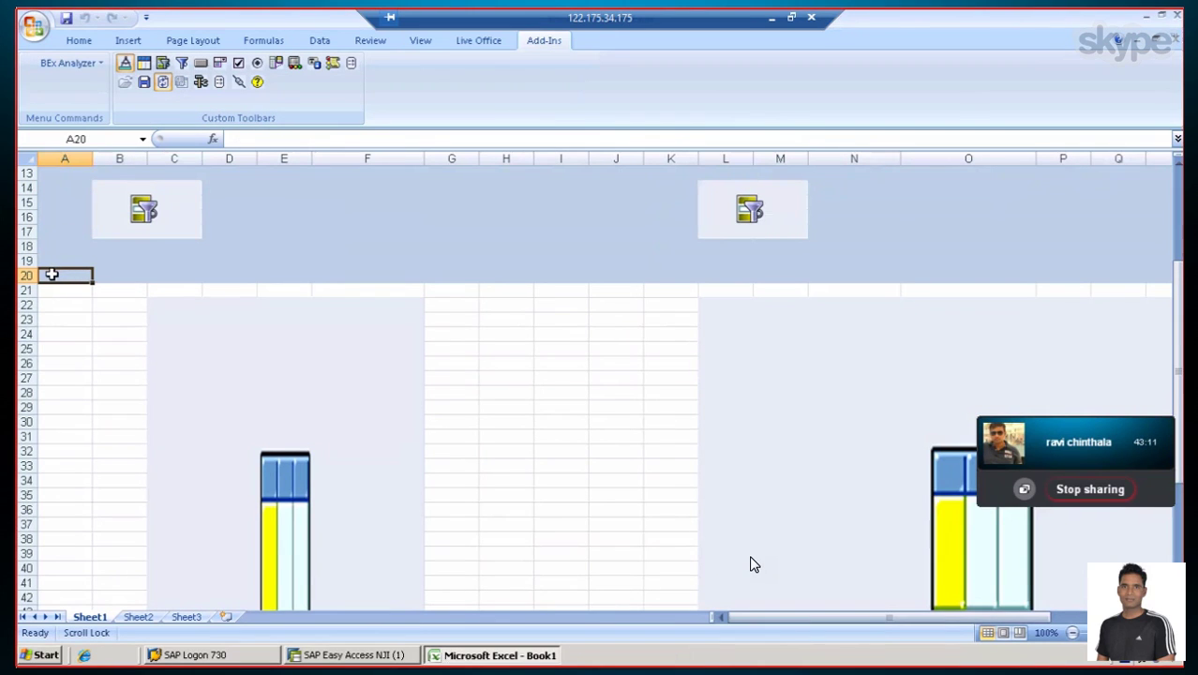
pyautogui.moveTo(48, 273); pyautogui.dragTo(1089, 275)
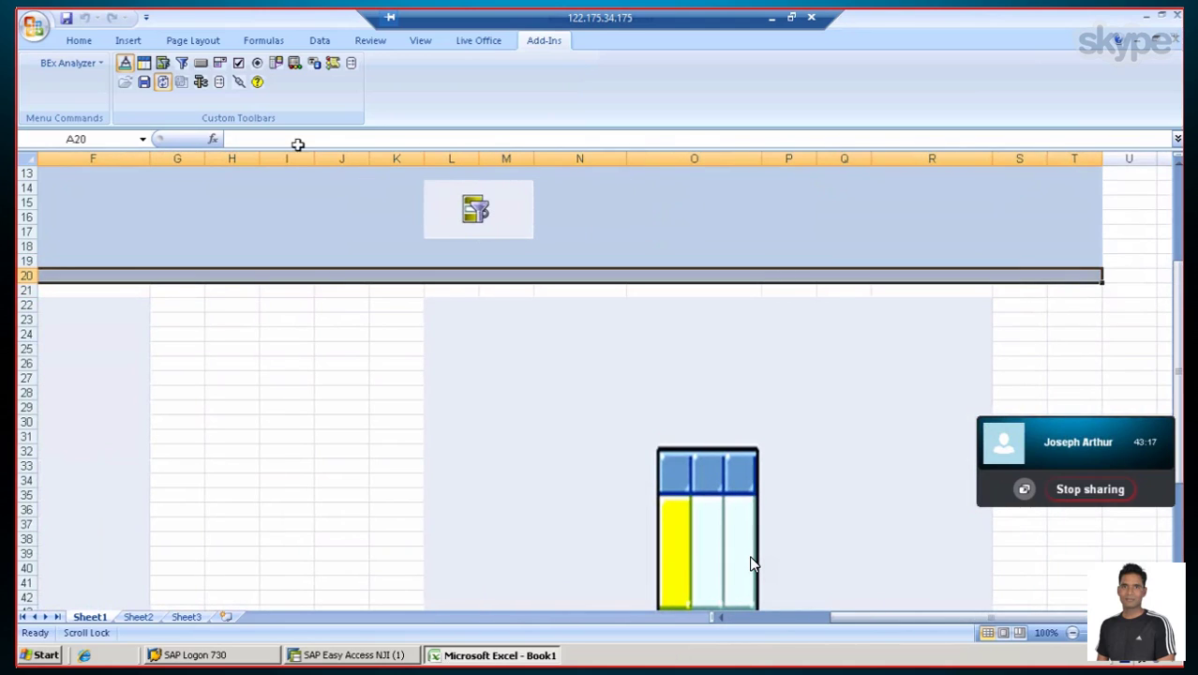
pyautogui.click(78, 42)
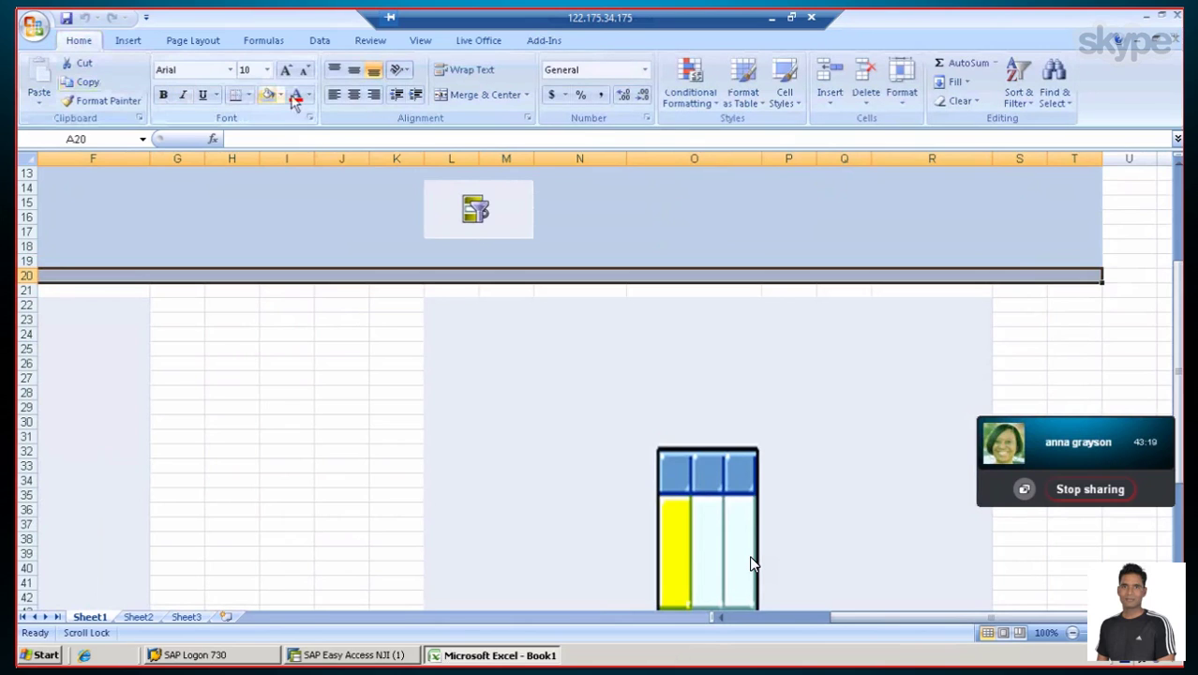
pyautogui.click(248, 94)
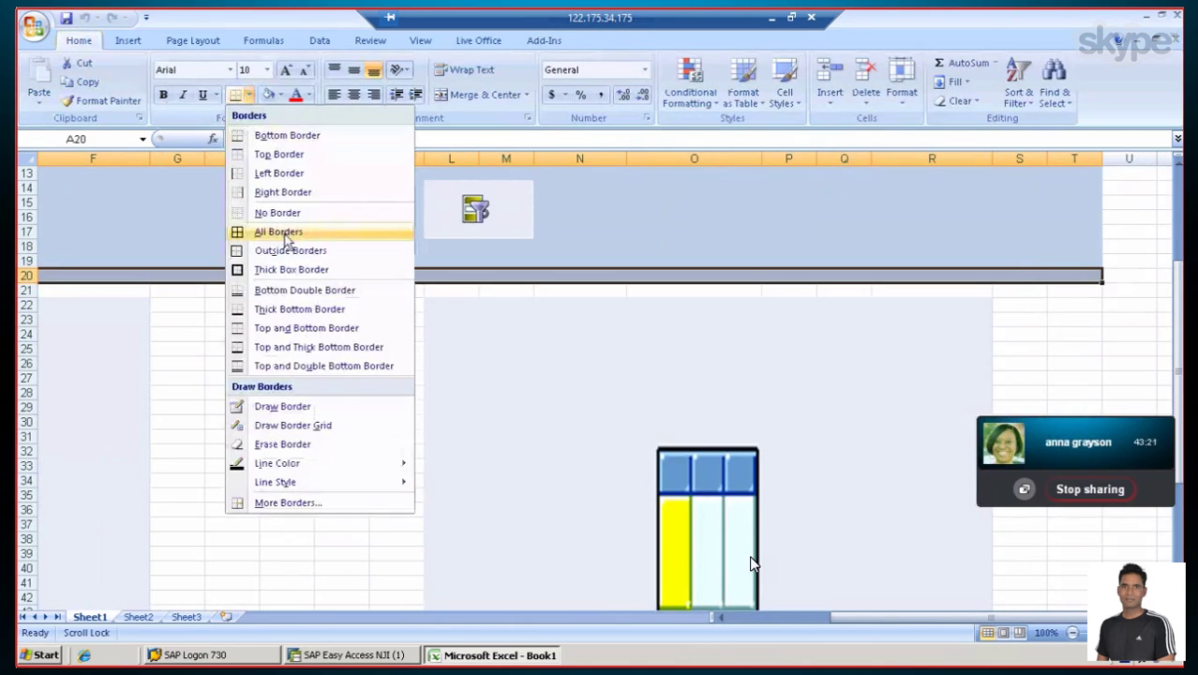
pyautogui.click(273, 310)
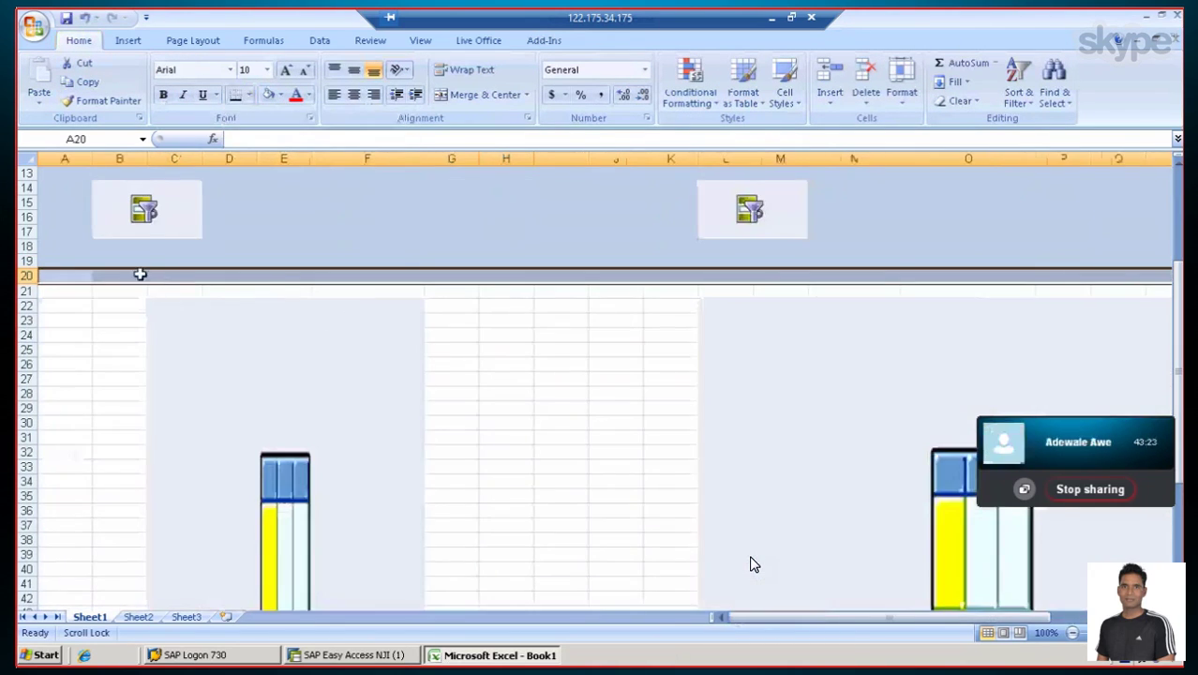
pyautogui.click(257, 245)
# Try to insert a BEx button design item in cell A20
pyautogui.click(75, 277)
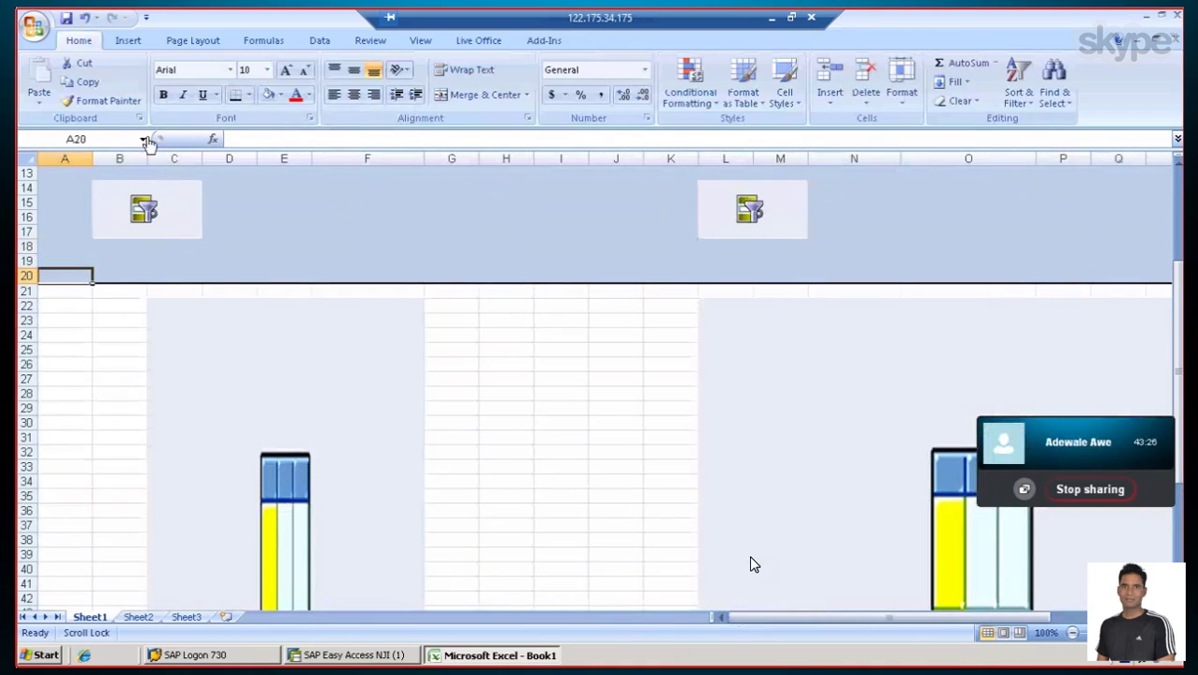
pyautogui.scroll(-8, 128, 89)
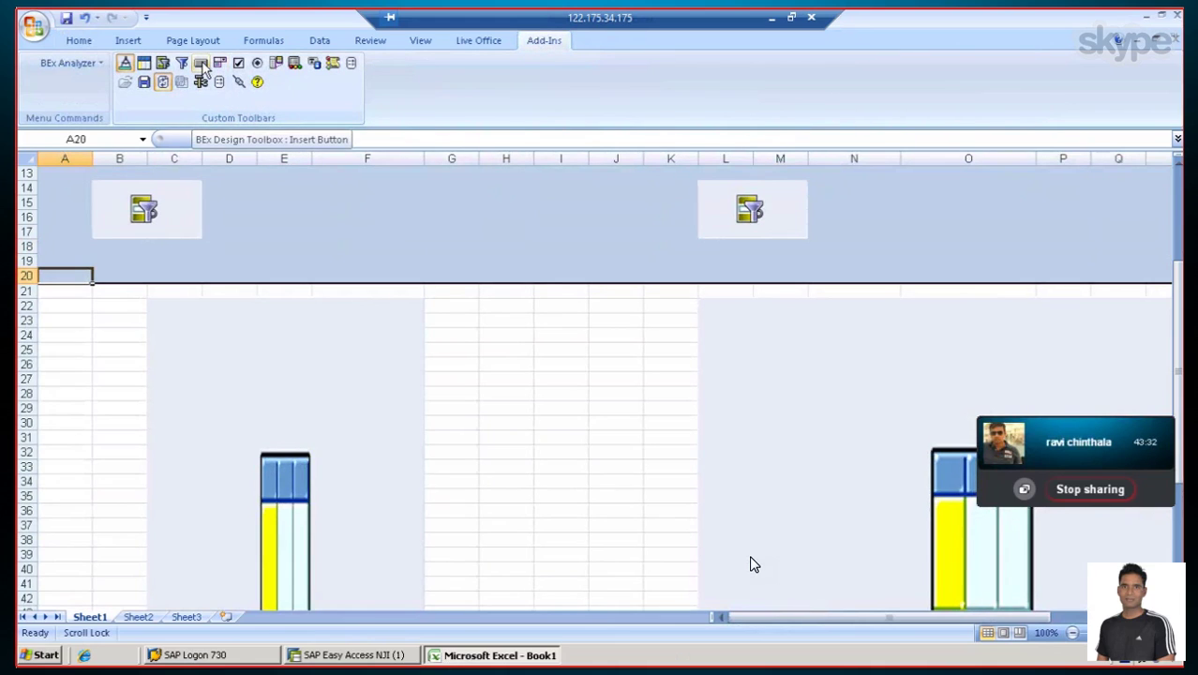
pyautogui.click(201, 63)
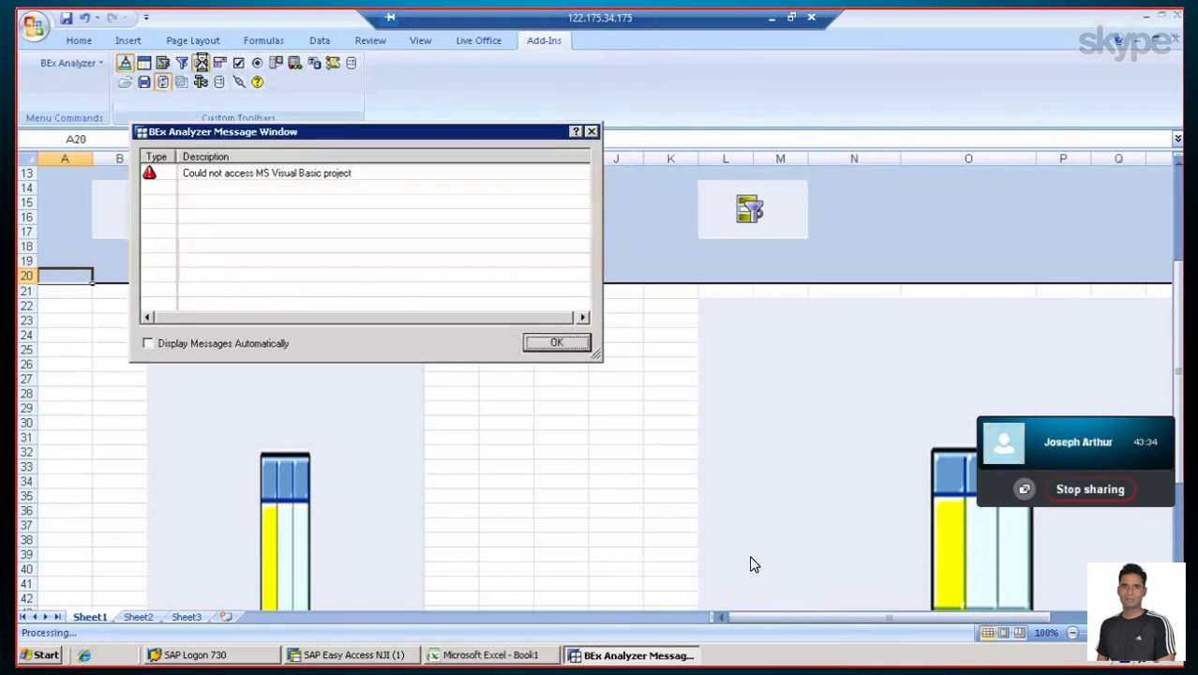
pyautogui.click(562, 347)
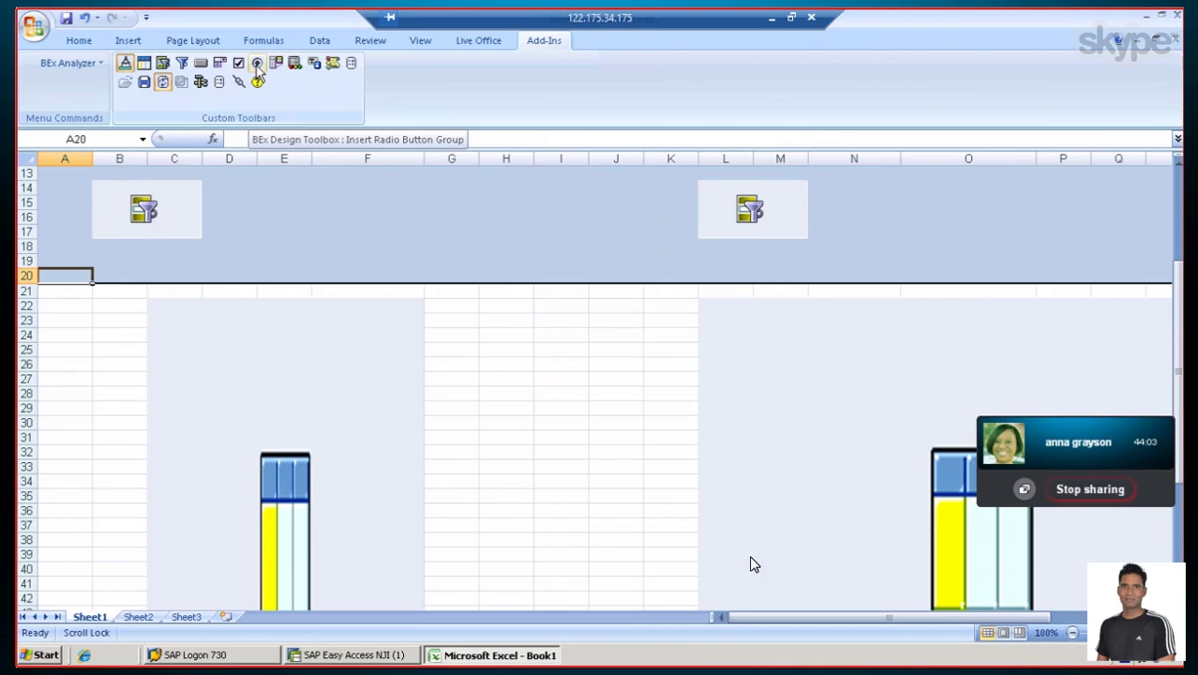
# Insert a radio button group in cell A20 and open its properties
pyautogui.click(258, 66)
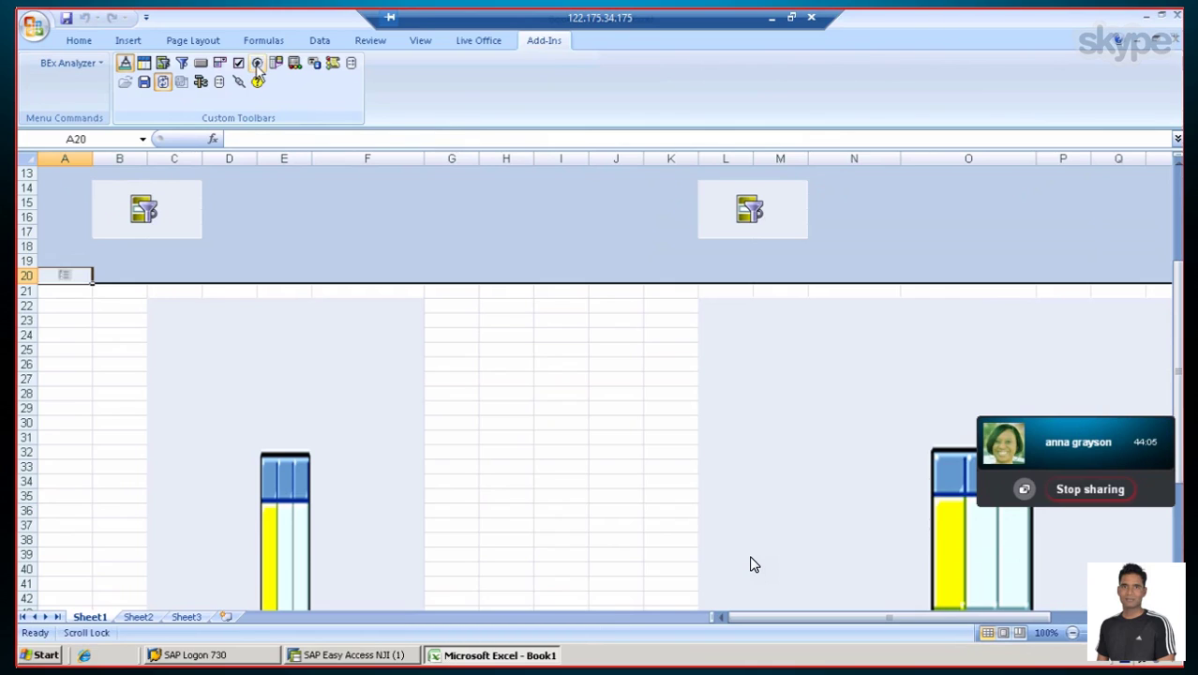
pyautogui.click(143, 272)
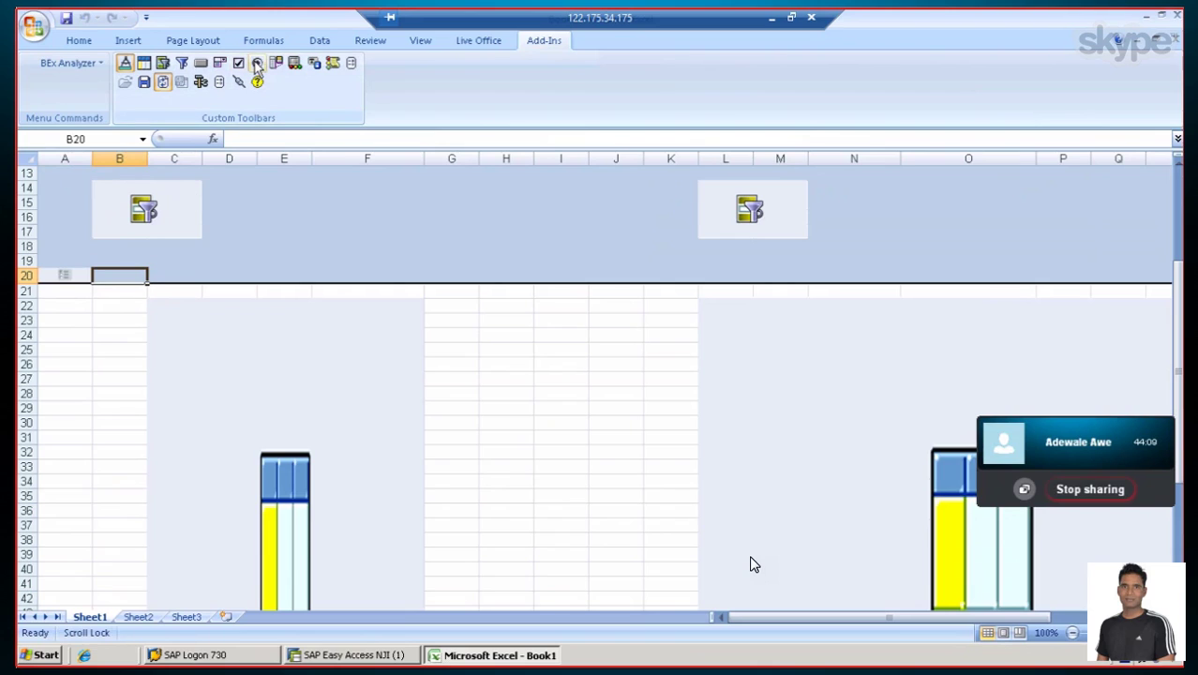
pyautogui.click(62, 273)
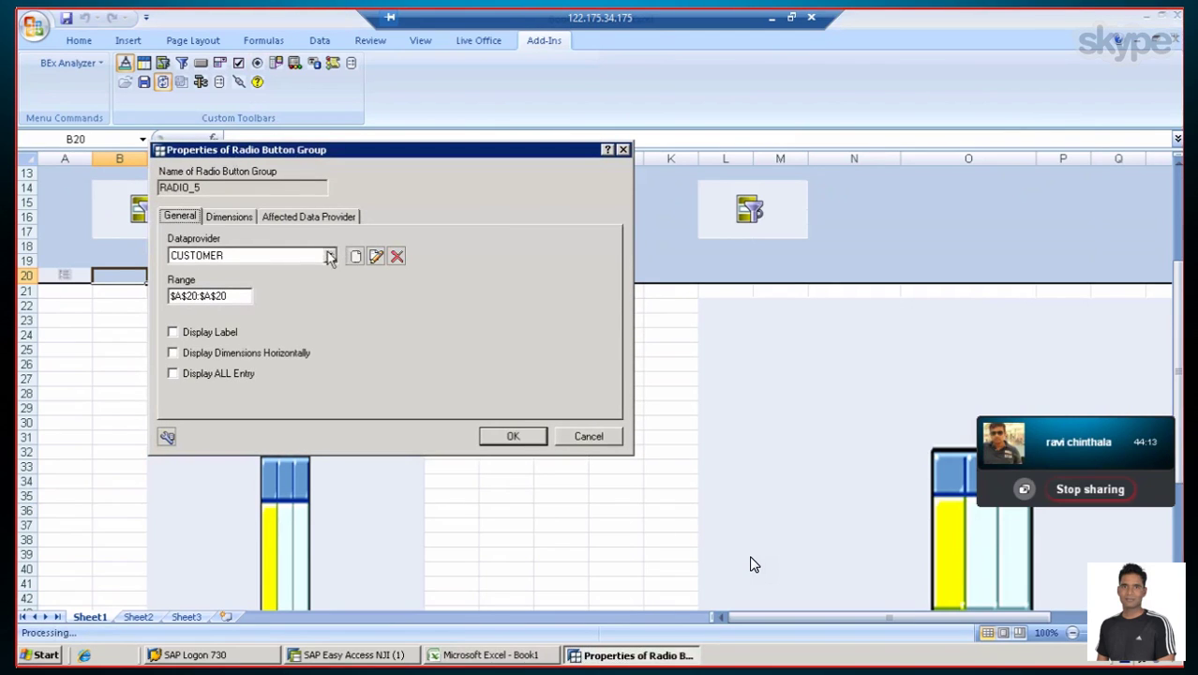
# Review the radio button group's characteristic, read mode and affected data provider options, and apply it with CUSTOMER IDENTITY, Dimension Table (D) and CUSTOMER
pyautogui.click(232, 217)
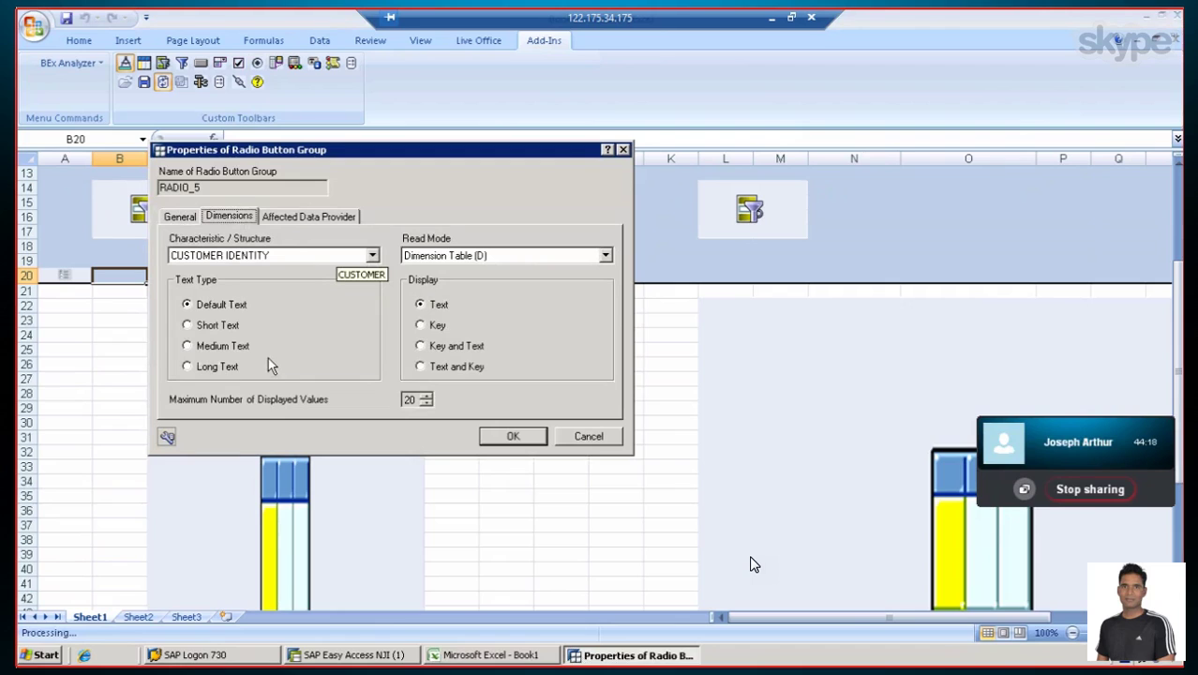
pyautogui.click(298, 222)
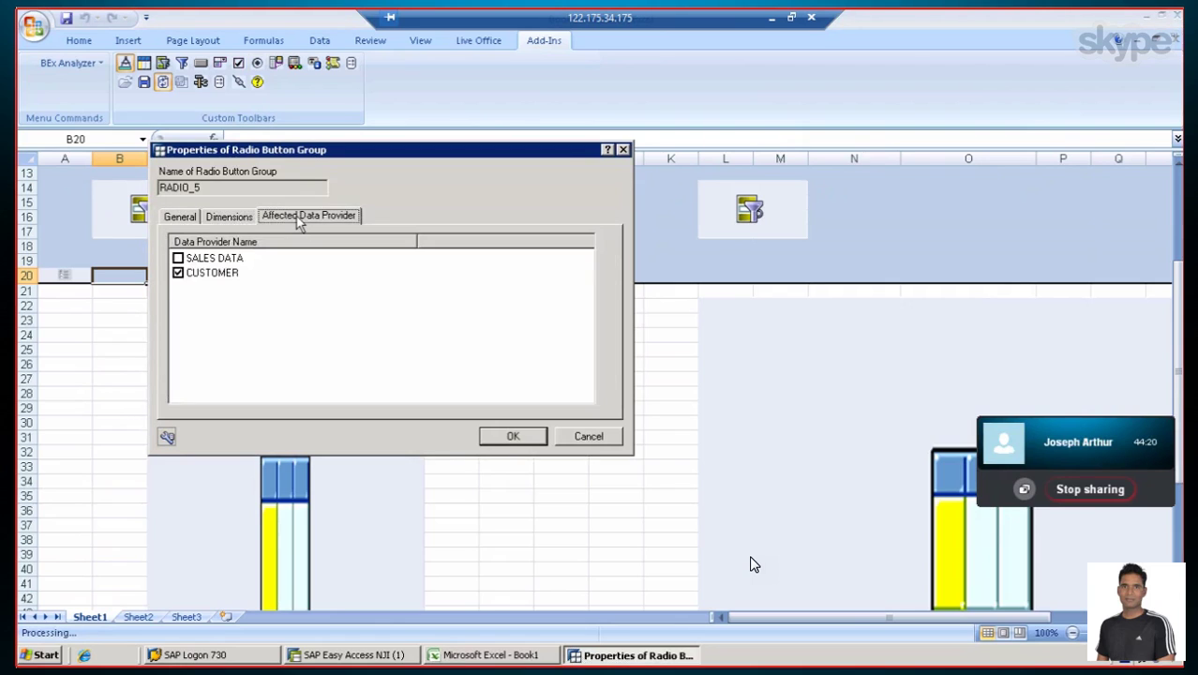
pyautogui.click(237, 216)
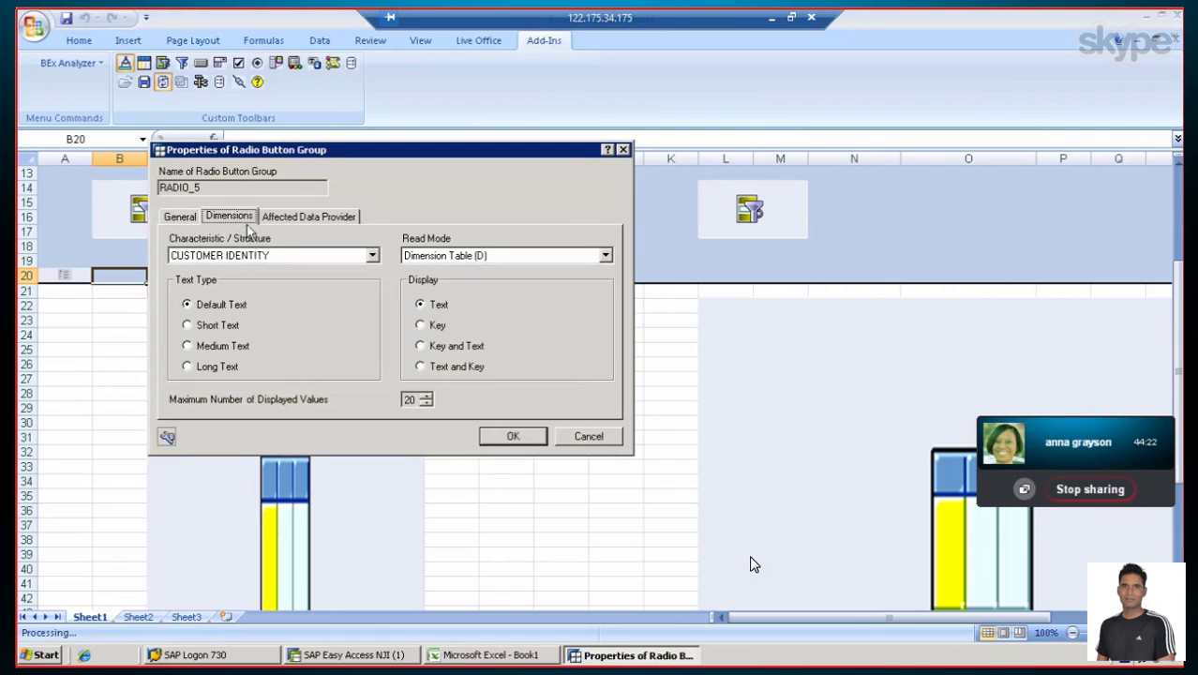
pyautogui.click(371, 256)
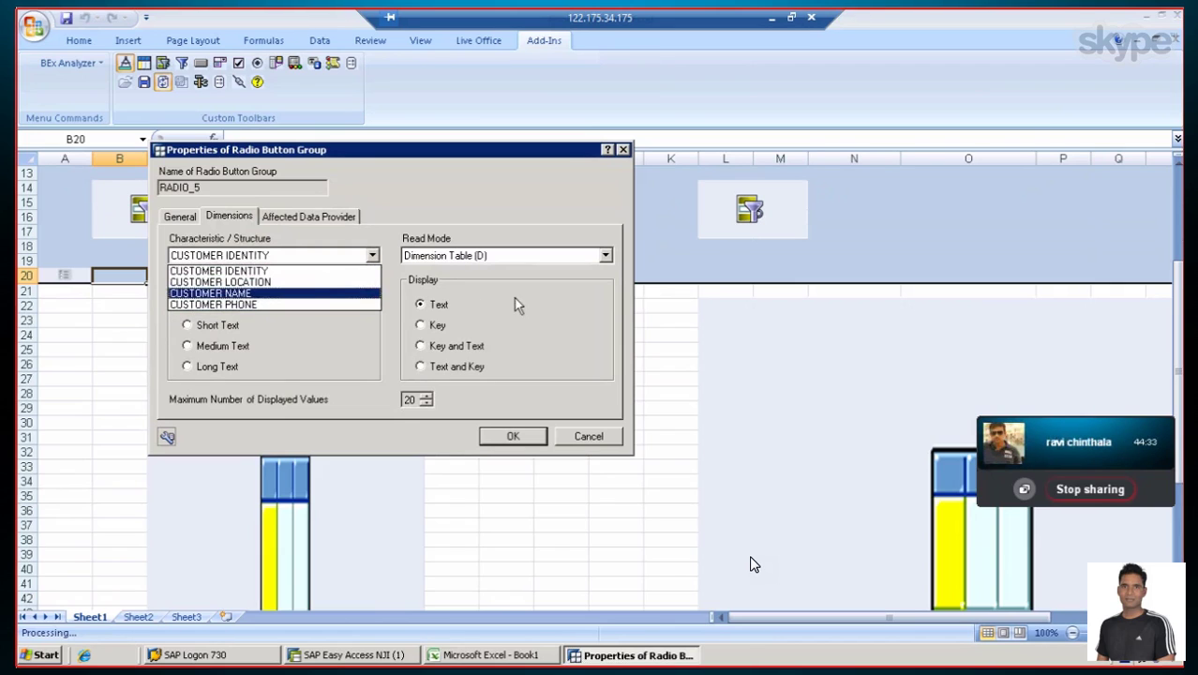
pyautogui.click(607, 326)
pyautogui.click(606, 256)
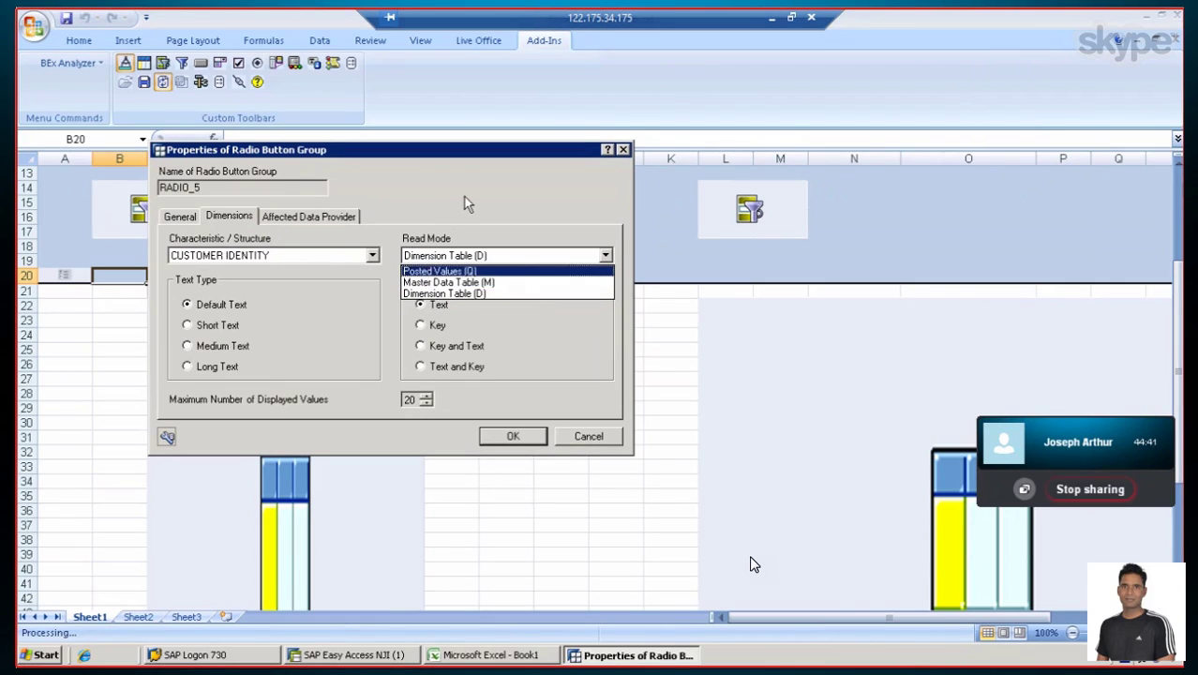
pyautogui.click(499, 234)
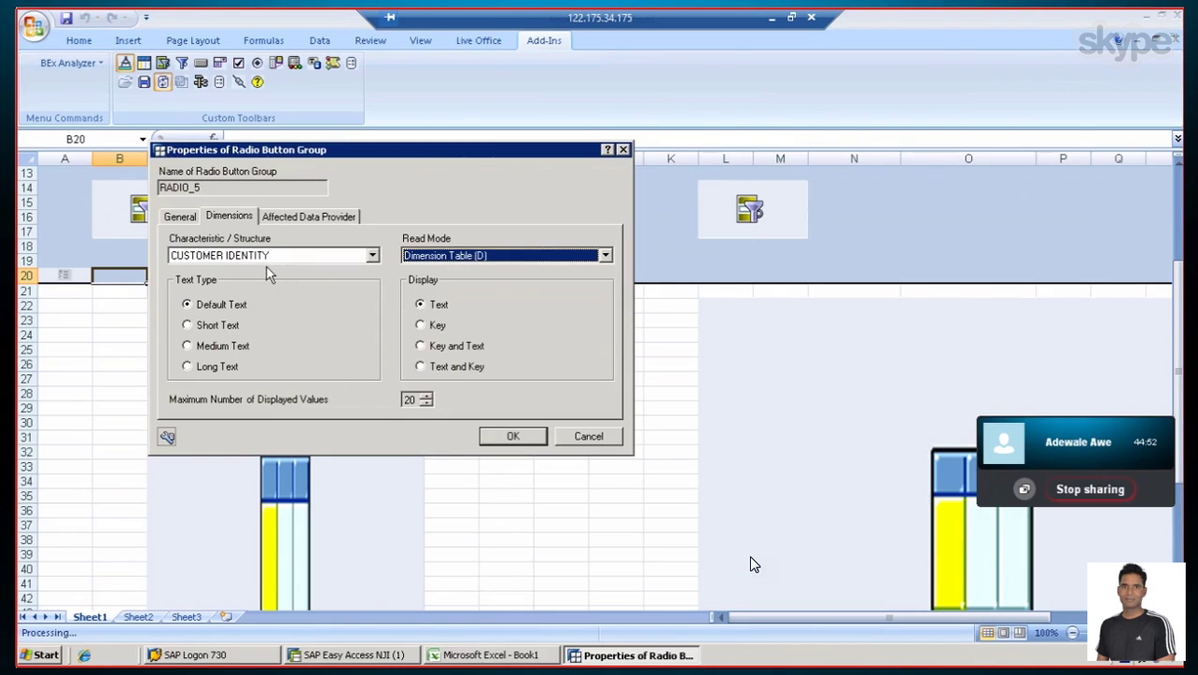
pyautogui.click(315, 217)
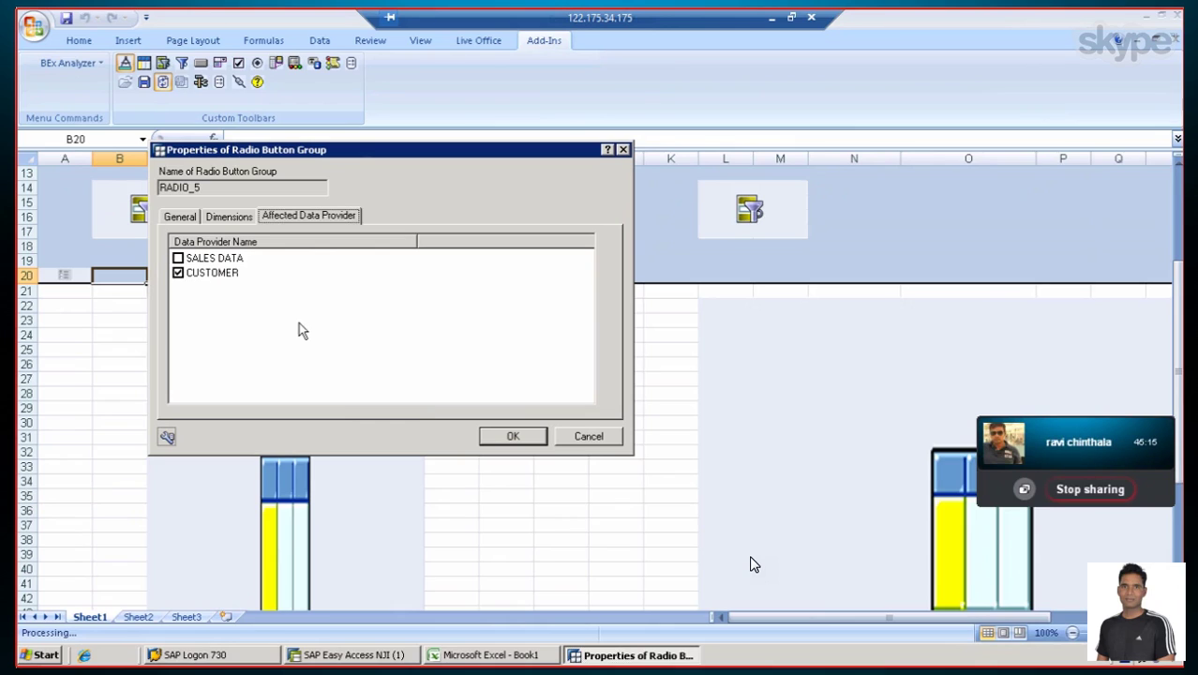
pyautogui.click(512, 438)
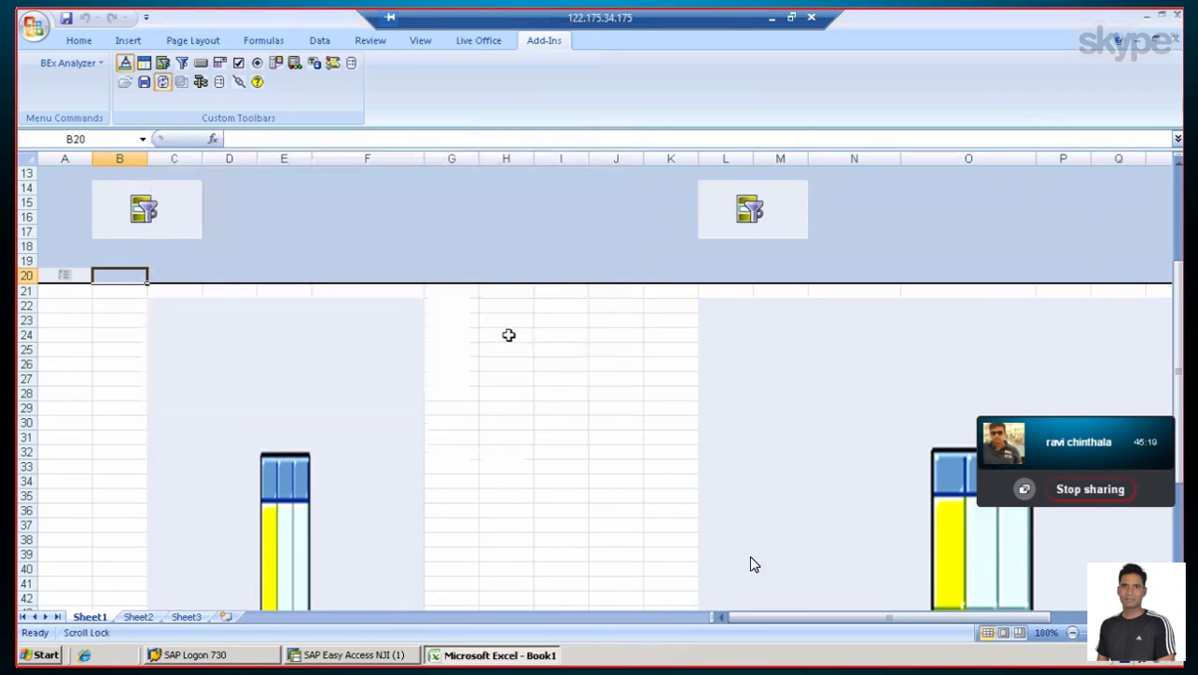
pyautogui.click(704, 281)
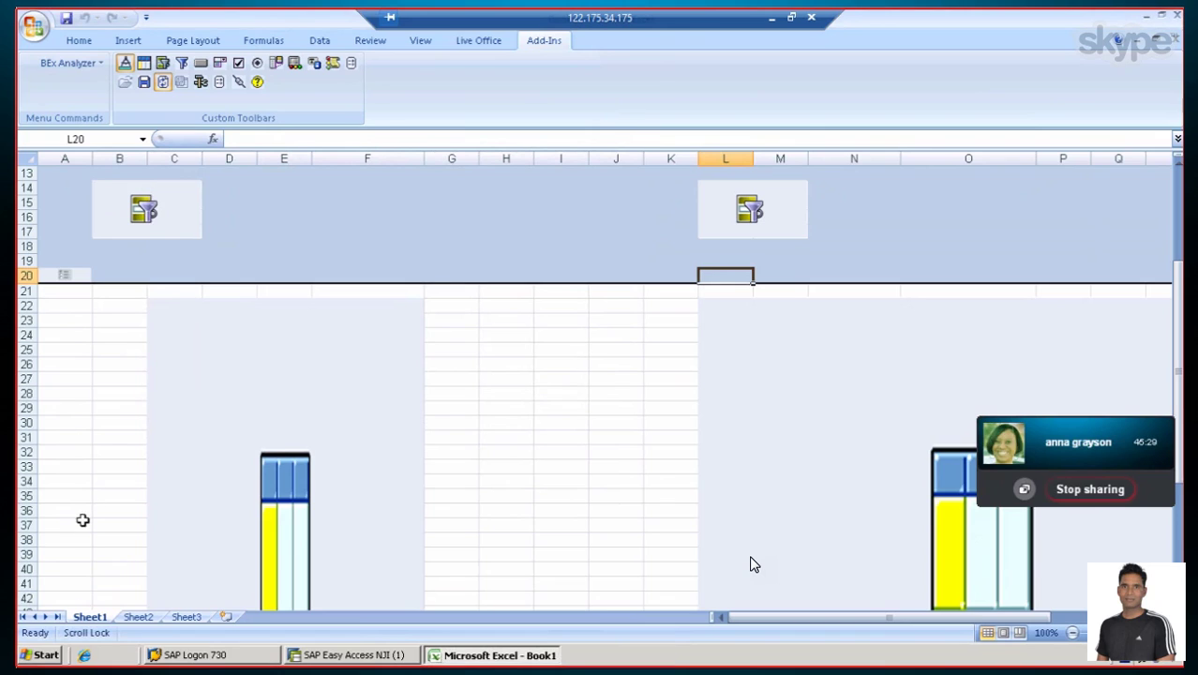
pyautogui.scroll(-2, 148, 405)
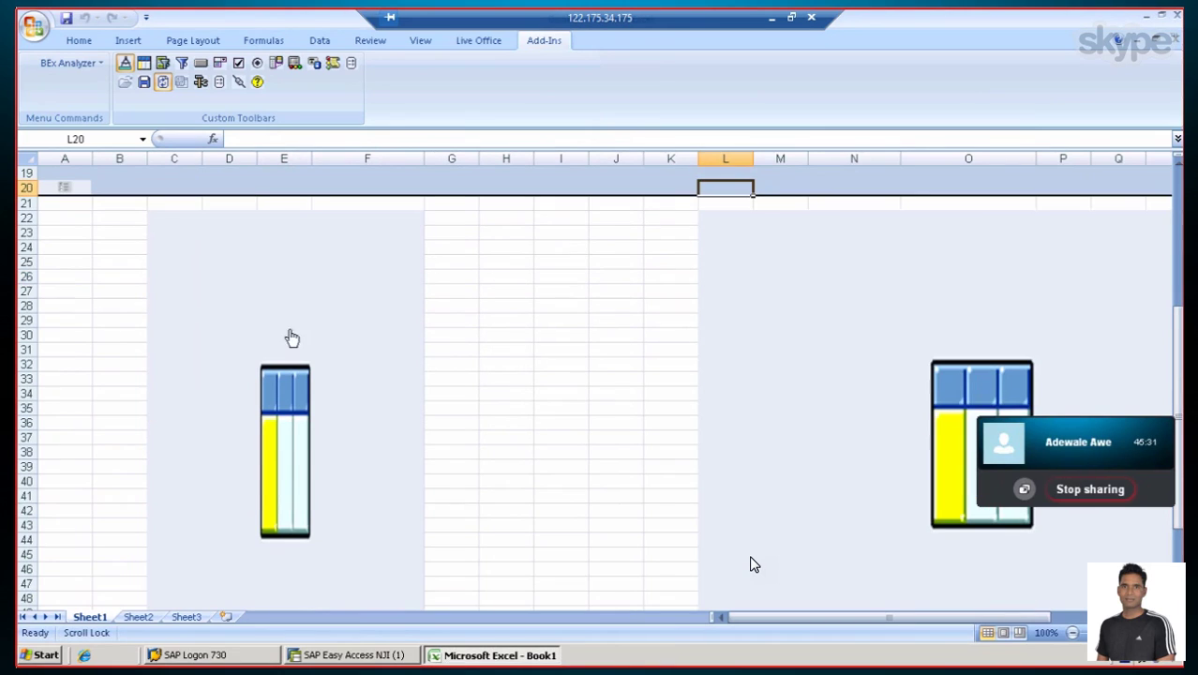
pyautogui.click(628, 215)
pyautogui.click(630, 203)
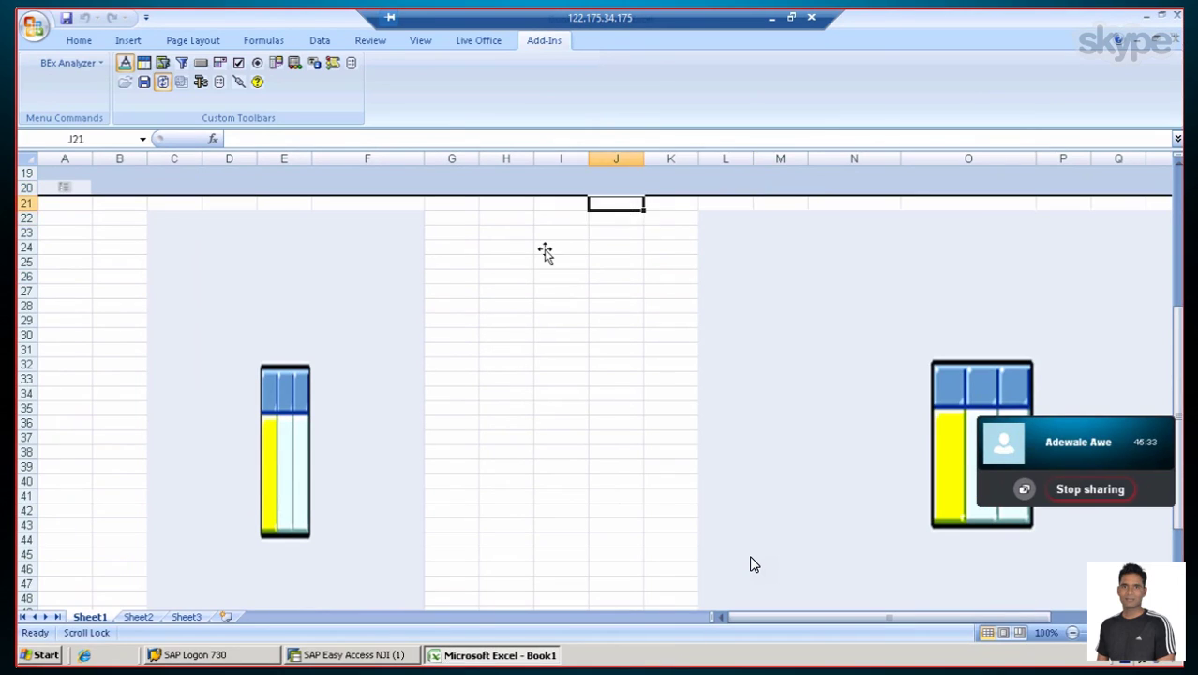
# Delete the radio button group from cell A20
pyautogui.click(77, 187)
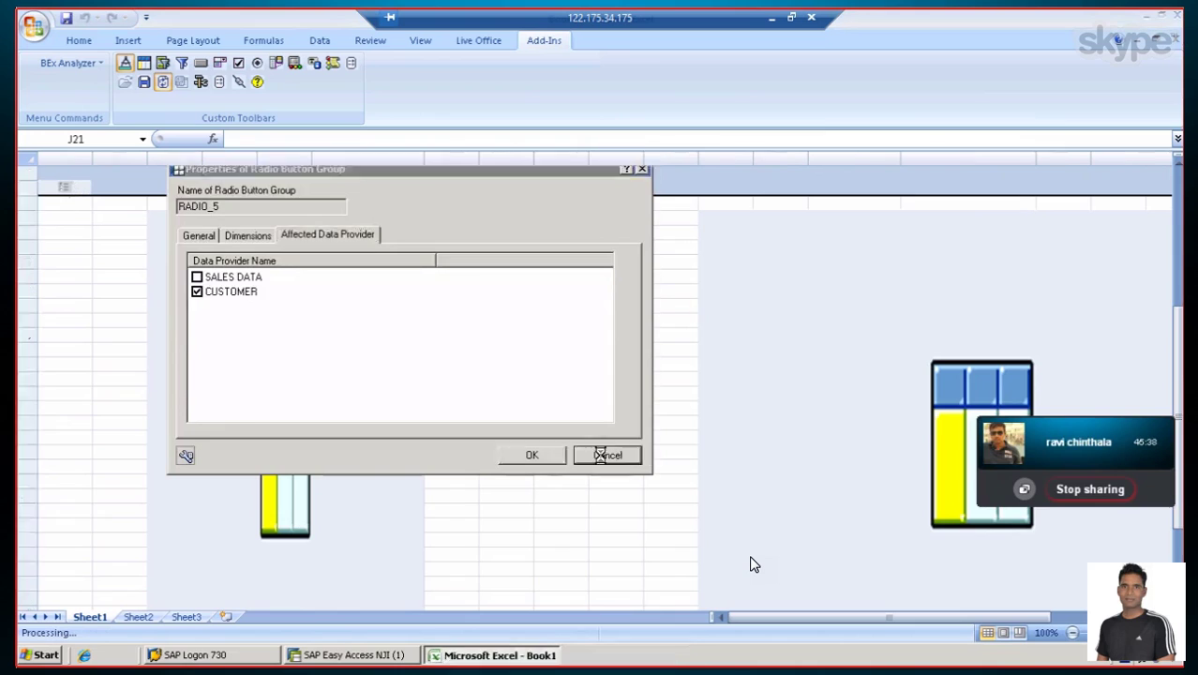
pyautogui.click(604, 454)
pyautogui.click(62, 188)
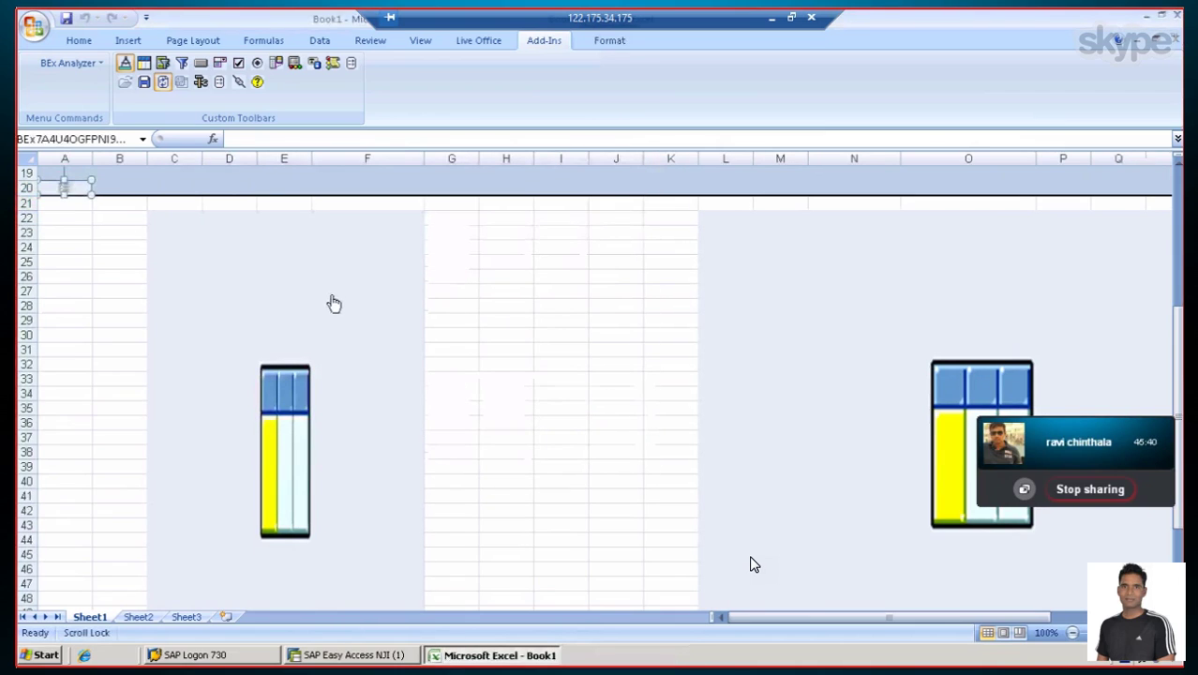
pyautogui.press('Delete')
# Insert a radio button group in cell A21 using the CUSTOMER data provider and the CUSTOMER IDENTITY characteristic
pyautogui.click(57, 205)
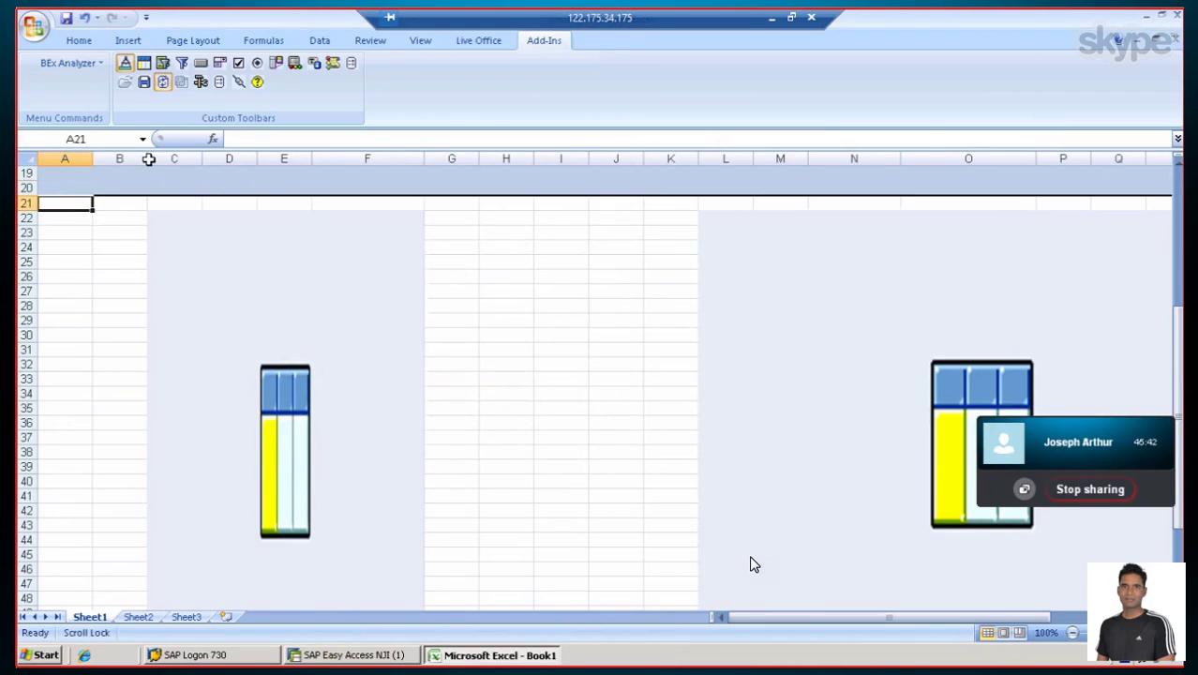
pyautogui.click(259, 64)
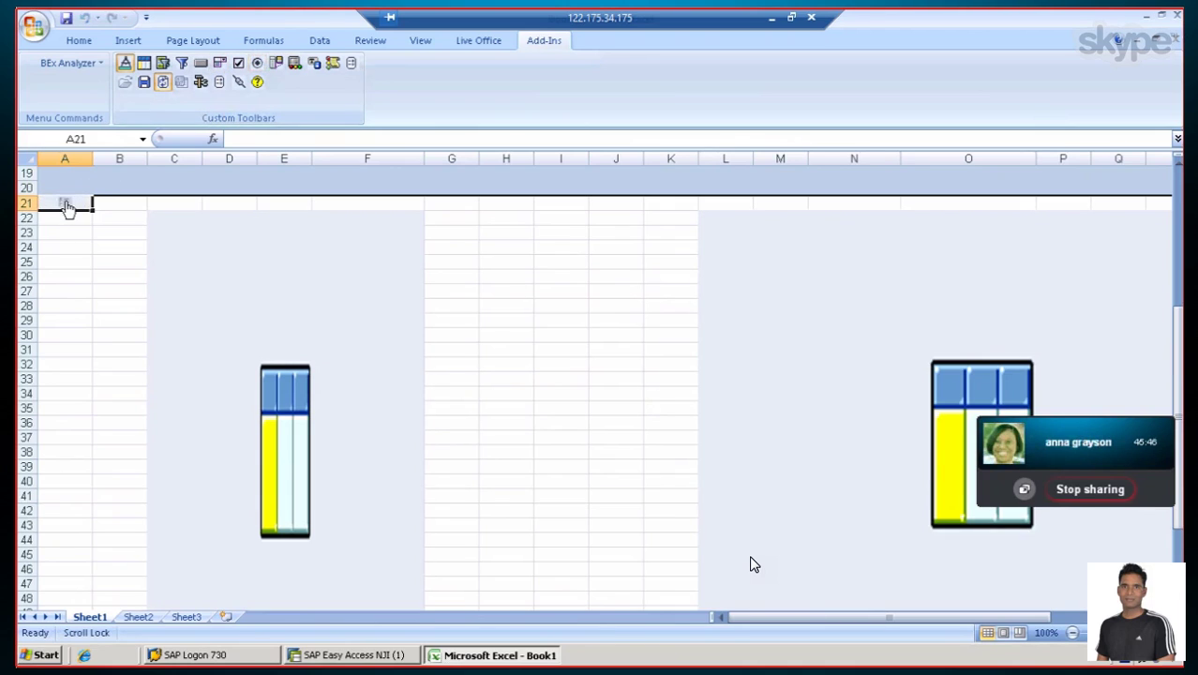
pyautogui.click(67, 205)
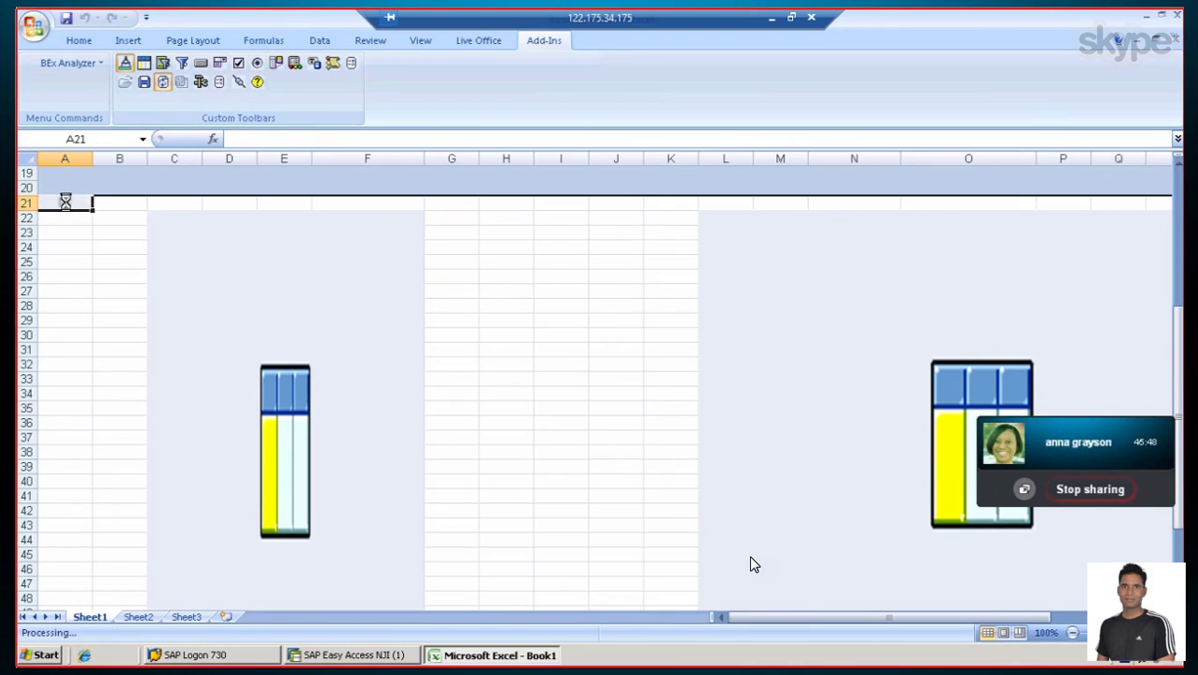
pyautogui.click(114, 104)
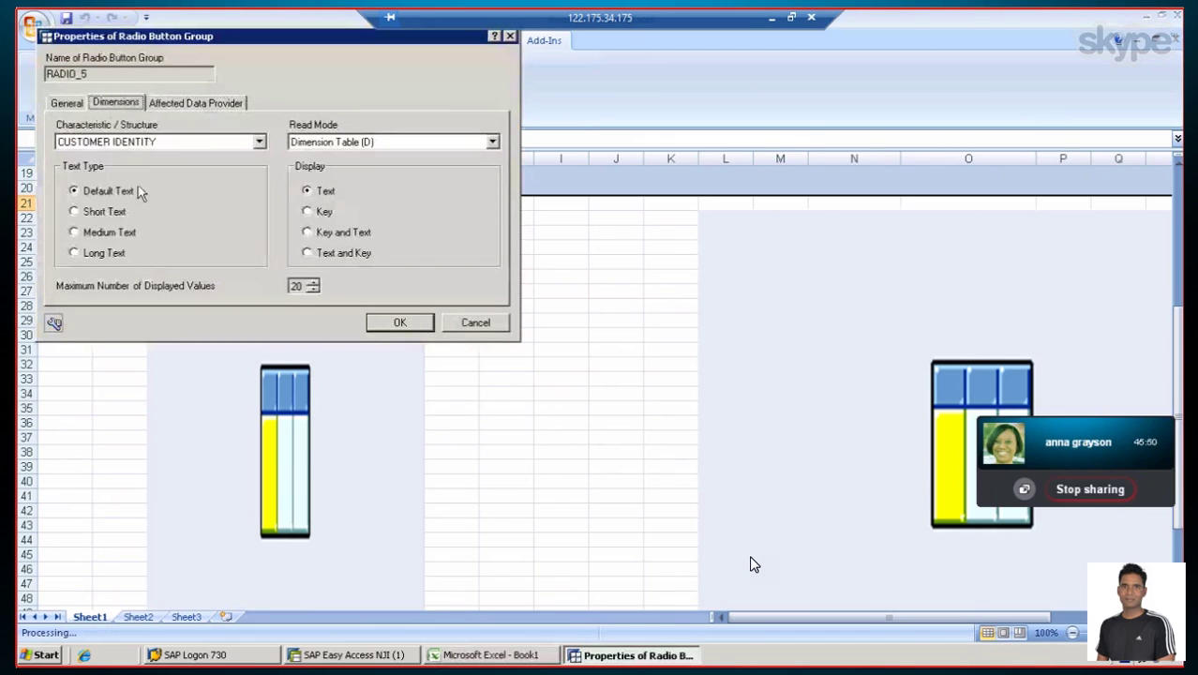
pyautogui.click(68, 103)
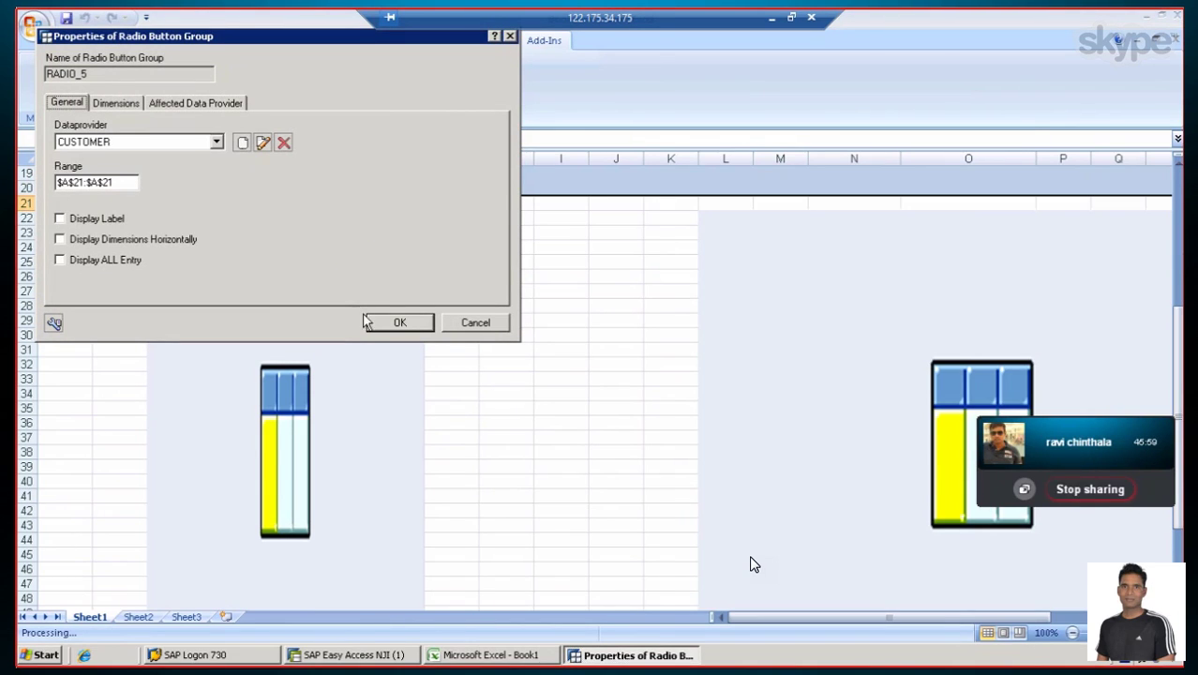
pyautogui.click(387, 327)
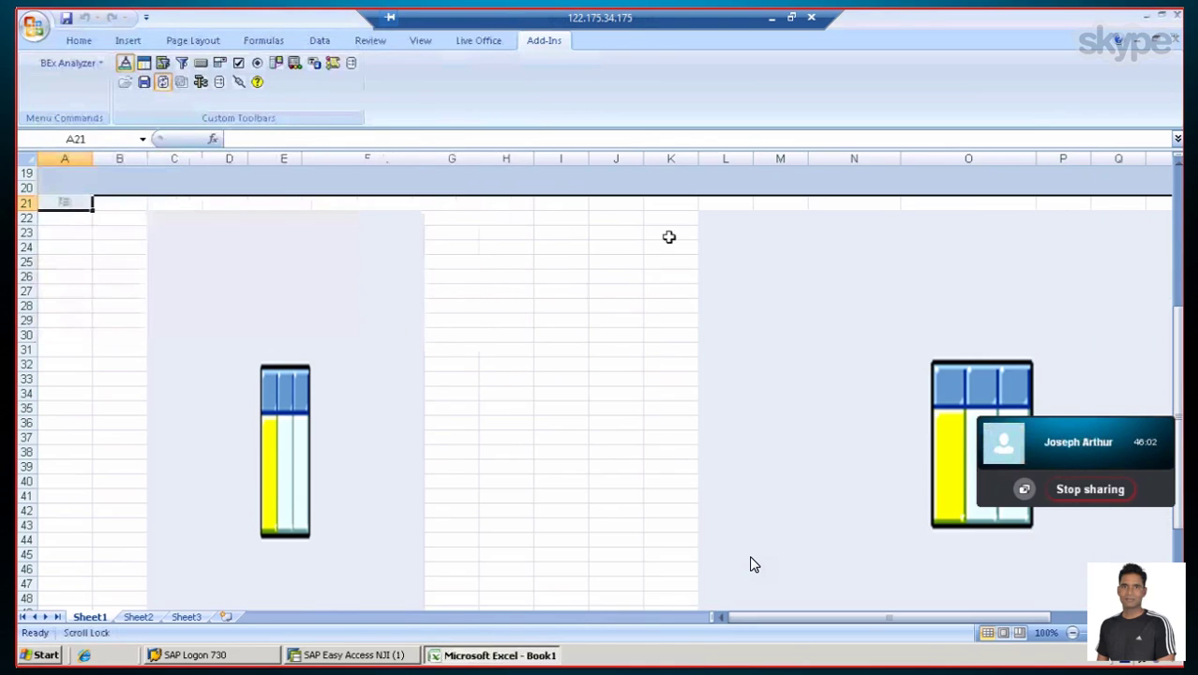
# Insert a radio button group in cell J21 and set its data provider to SALES DATA
pyautogui.click(638, 217)
pyautogui.click(632, 203)
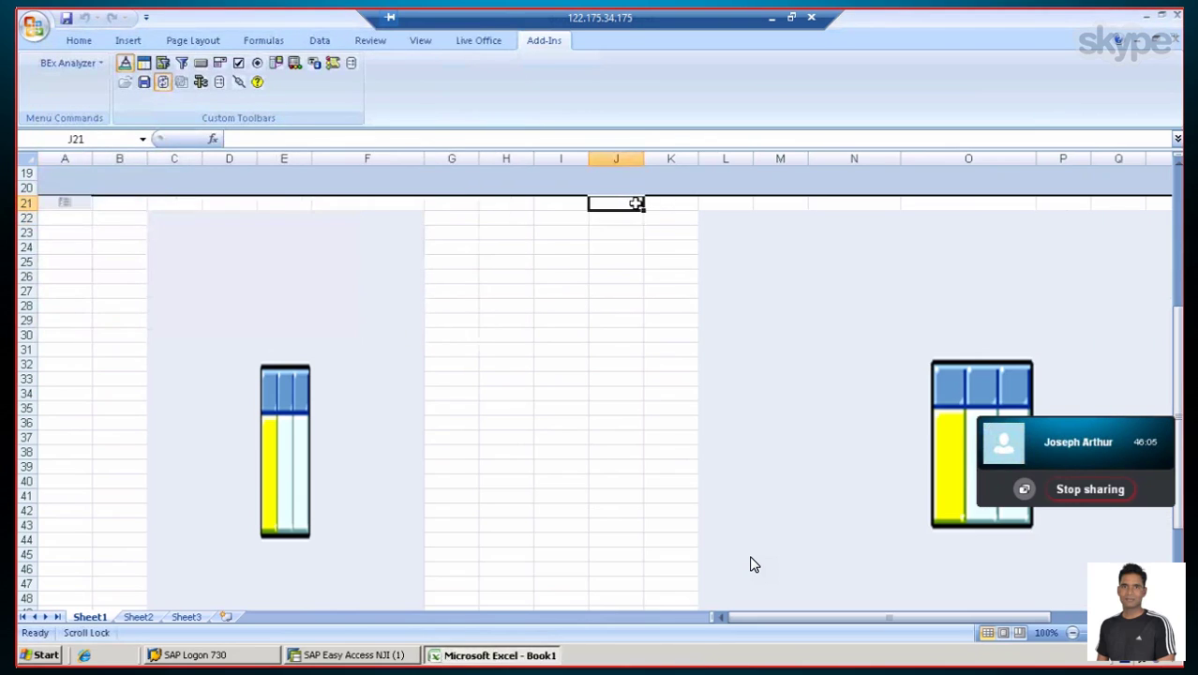
pyautogui.click(655, 203)
pyautogui.click(620, 202)
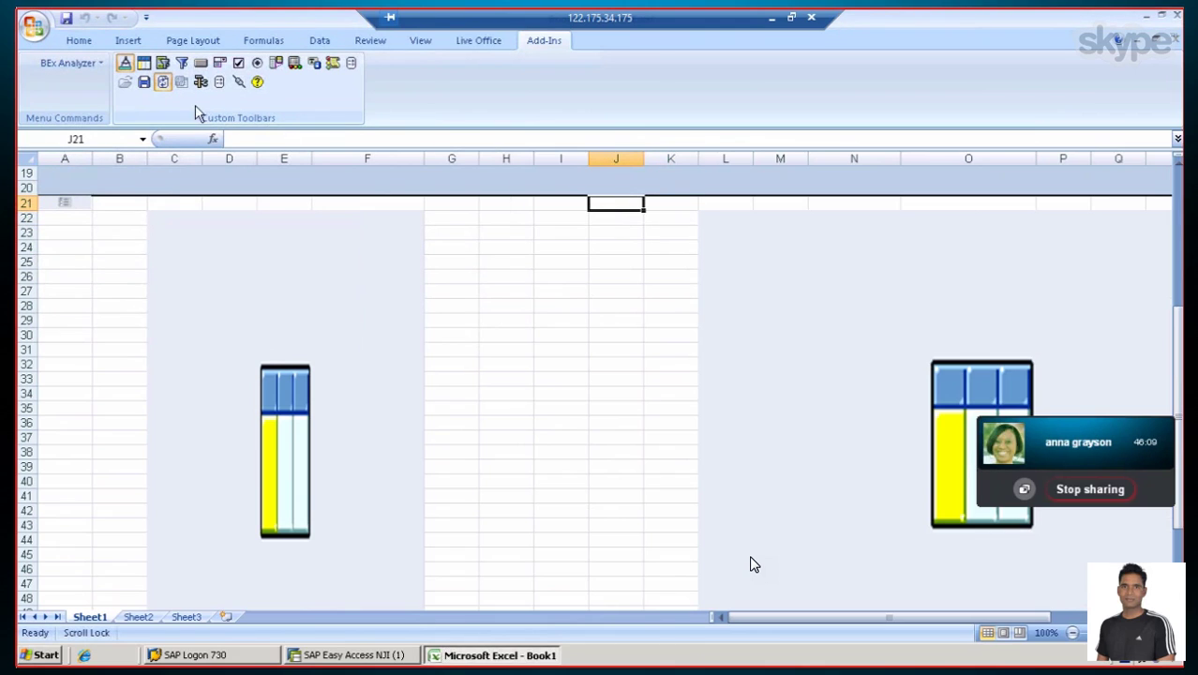
pyautogui.click(257, 64)
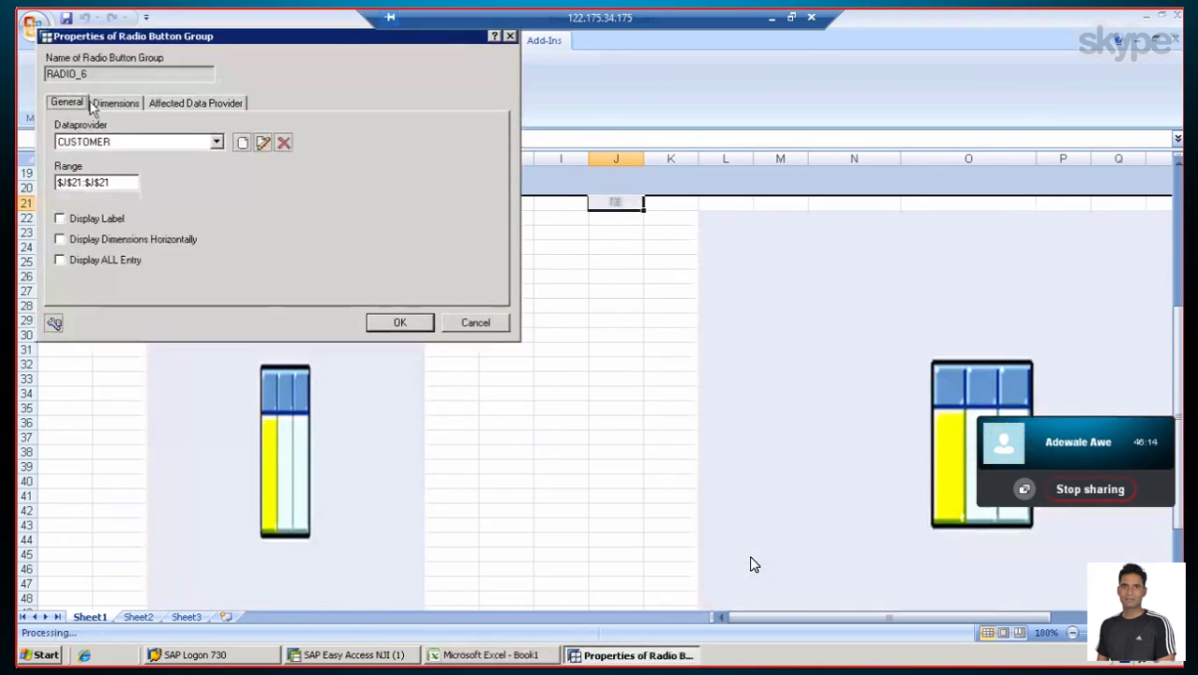
pyautogui.click(216, 142)
pyautogui.click(104, 159)
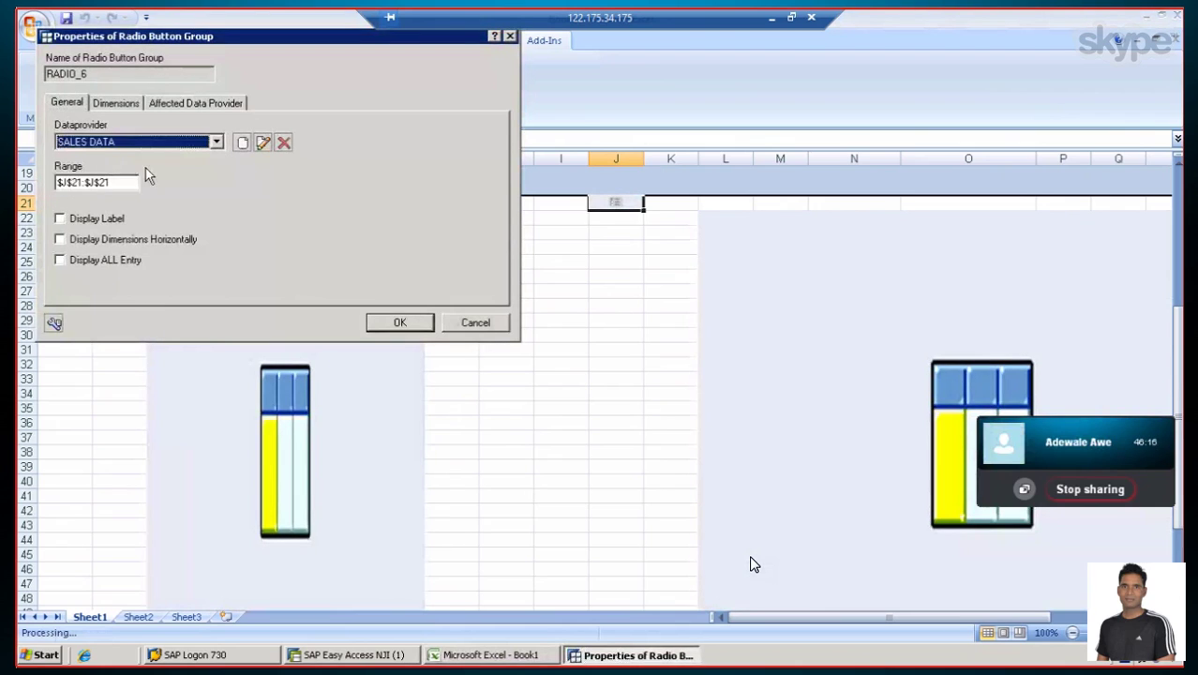
# Set the new radio button group's characteristic to MATERIAL NUMBER and include SALES DATA as an affected data provider
pyautogui.click(114, 103)
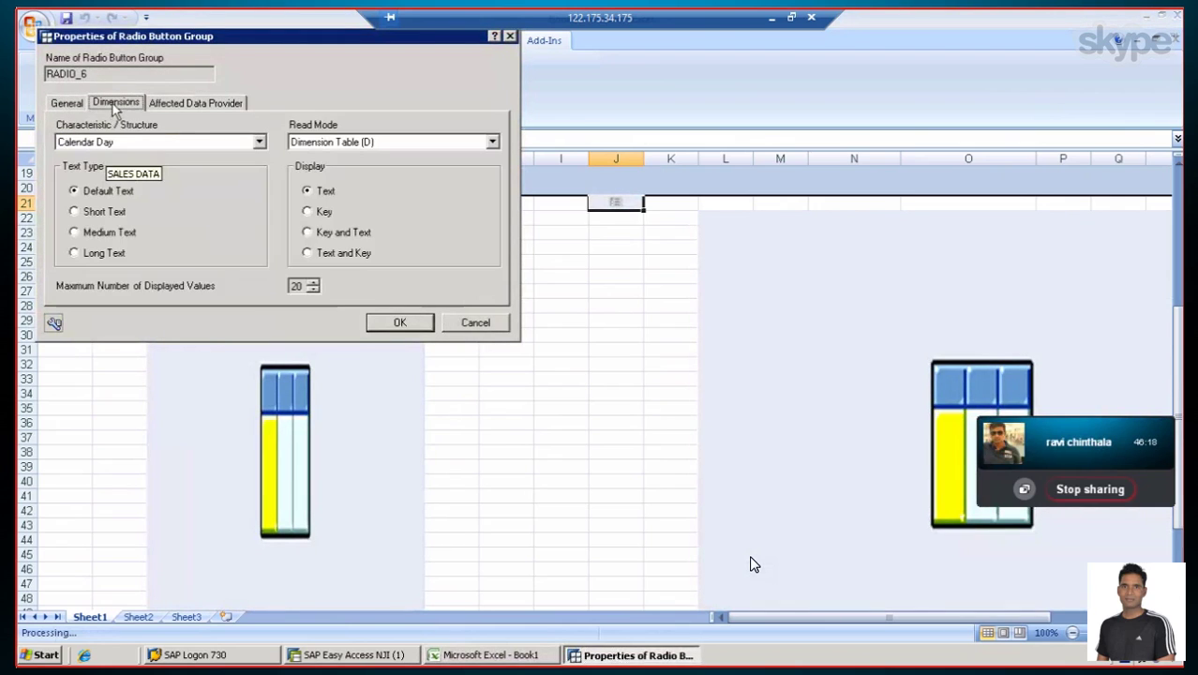
pyautogui.click(259, 145)
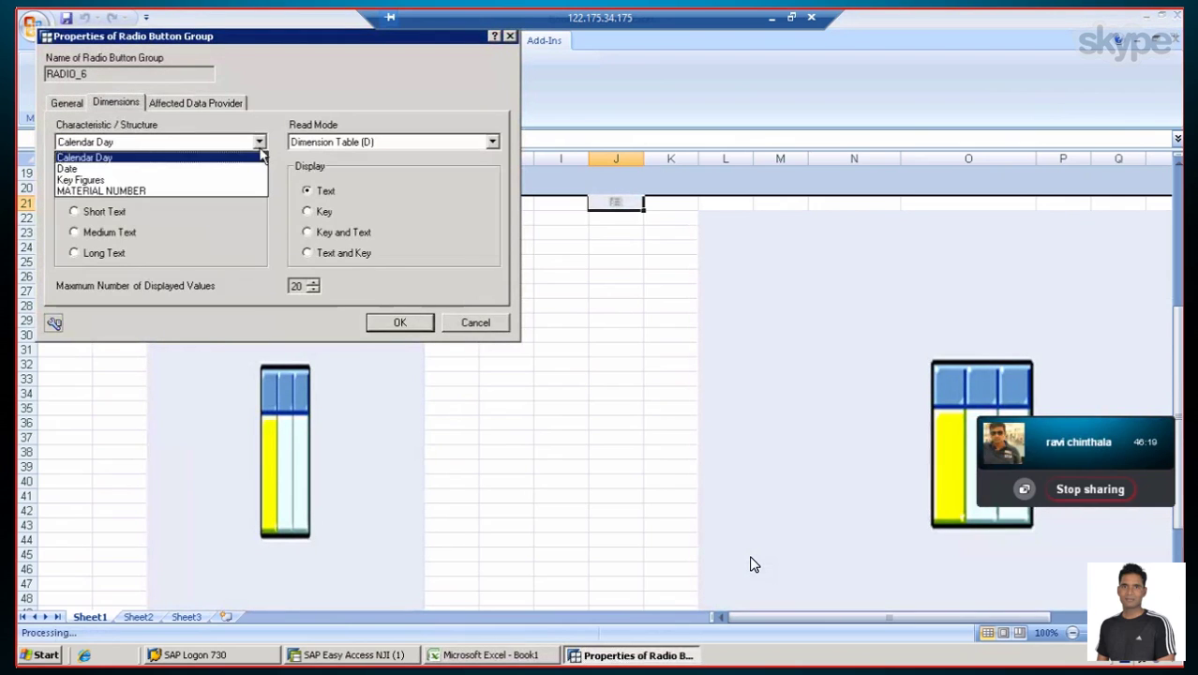
pyautogui.click(164, 191)
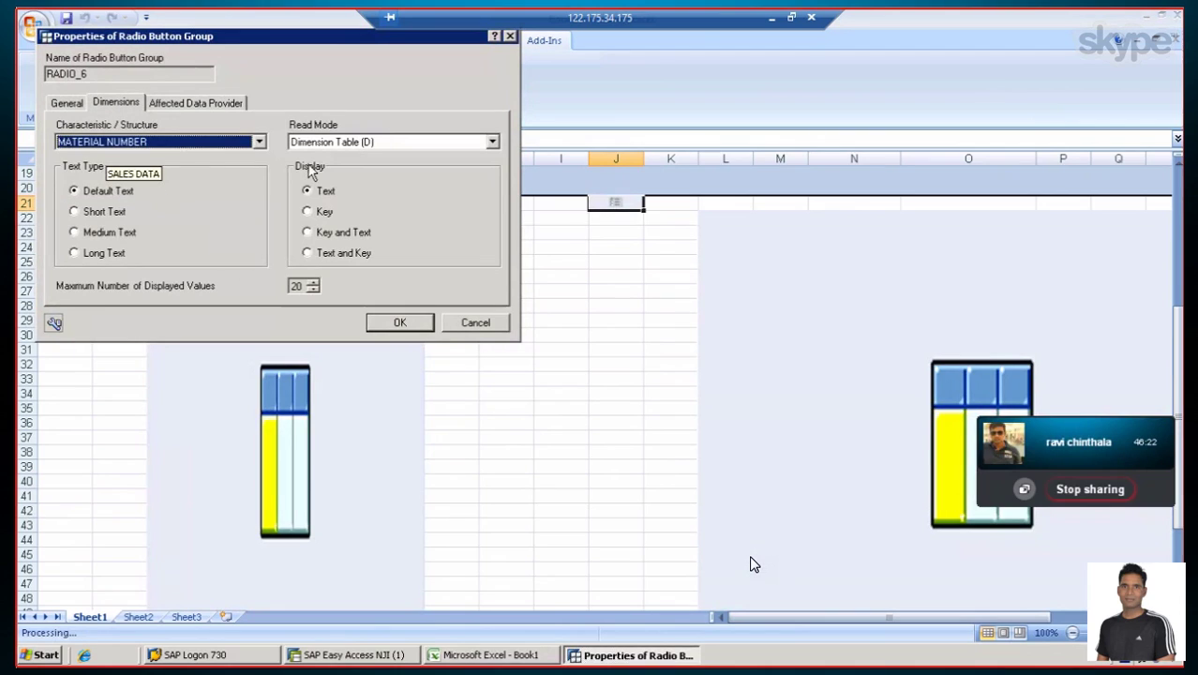
pyautogui.click(188, 105)
pyautogui.click(91, 147)
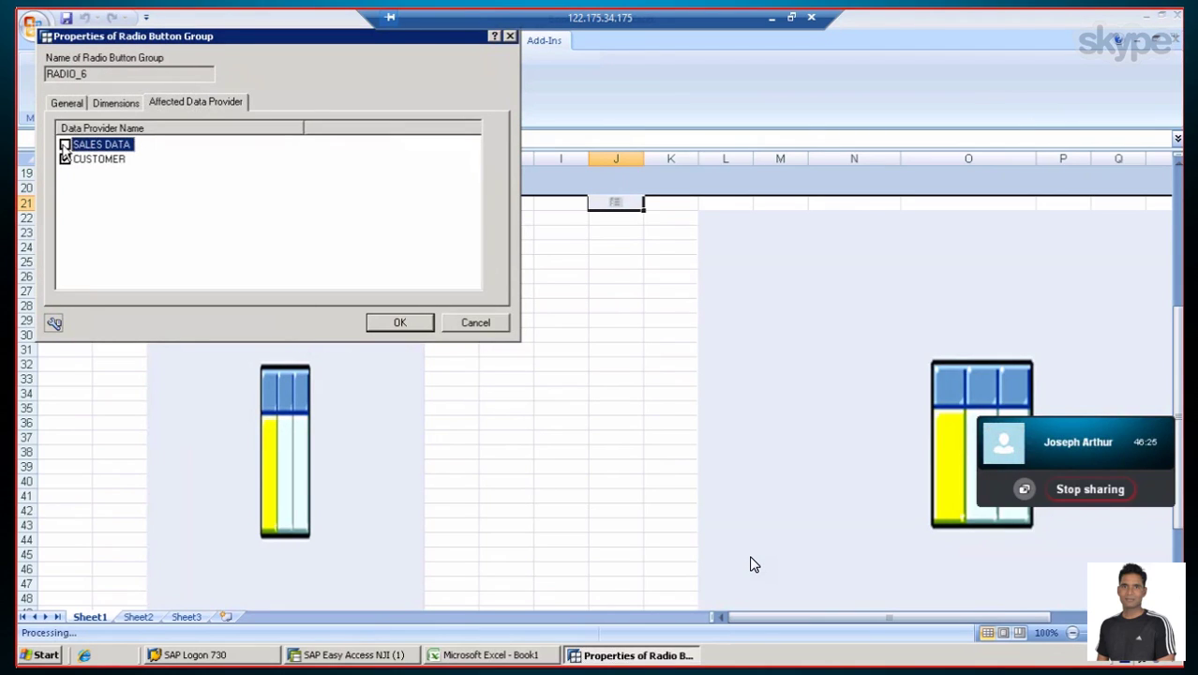
pyautogui.click(64, 145)
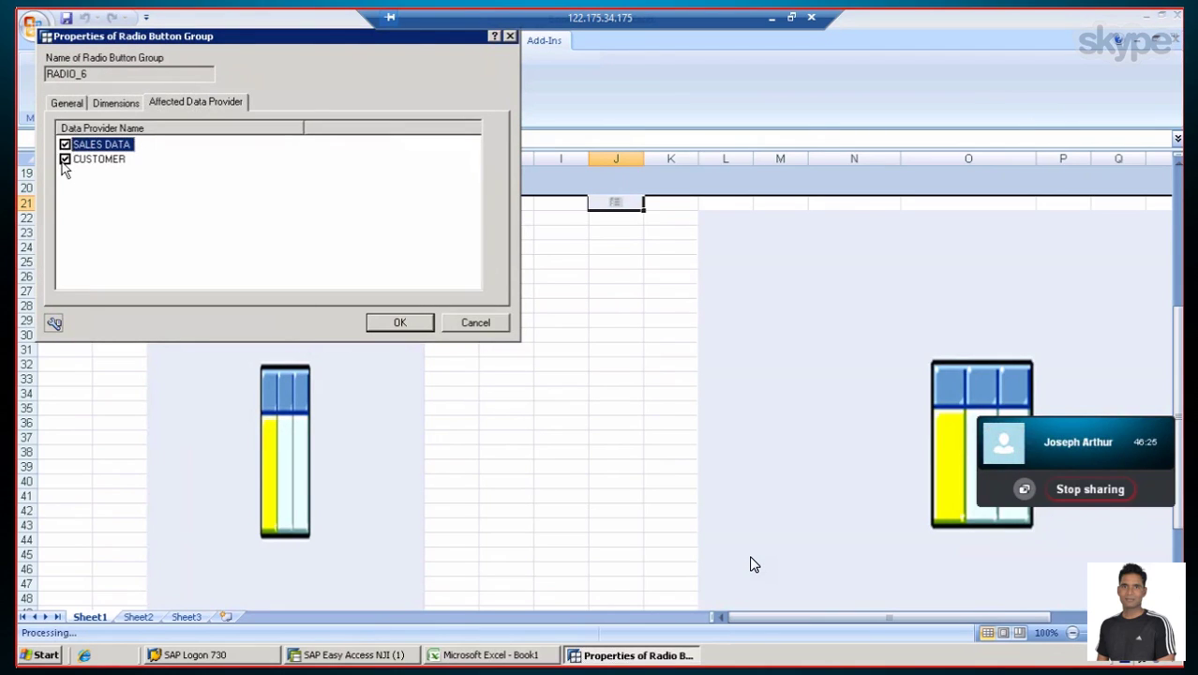
pyautogui.click(400, 324)
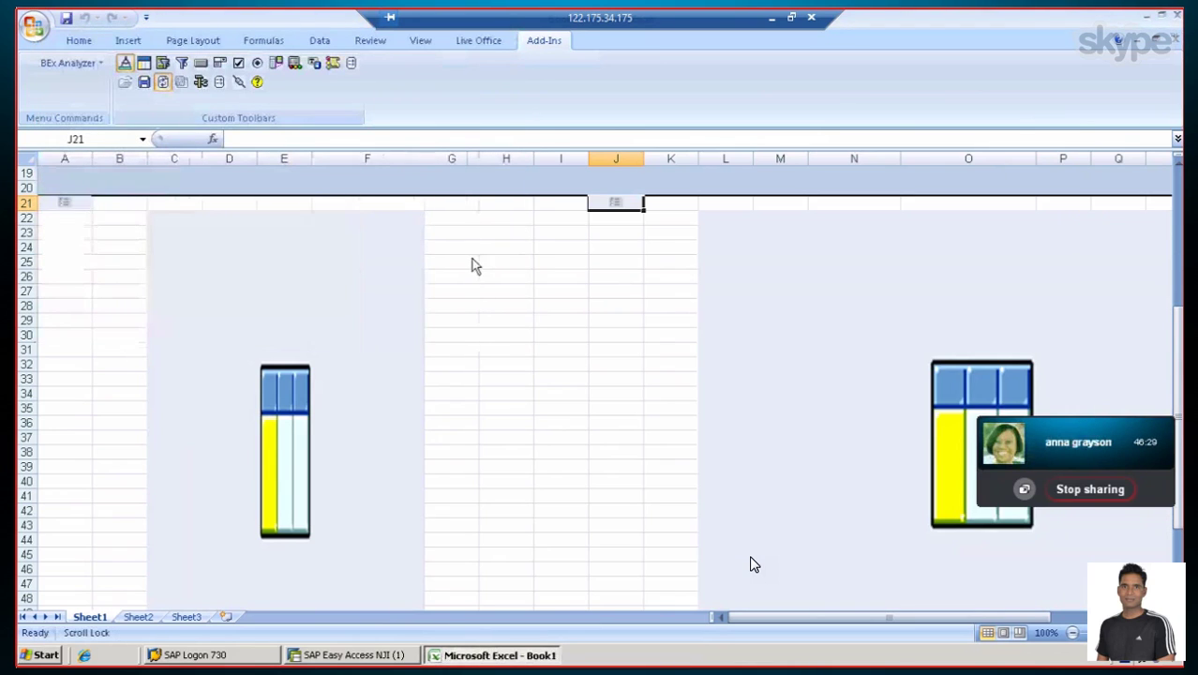
# Exit design mode and filter the sales grid by Material 12 using the material radio button group
pyautogui.scroll(3, 469, 258)
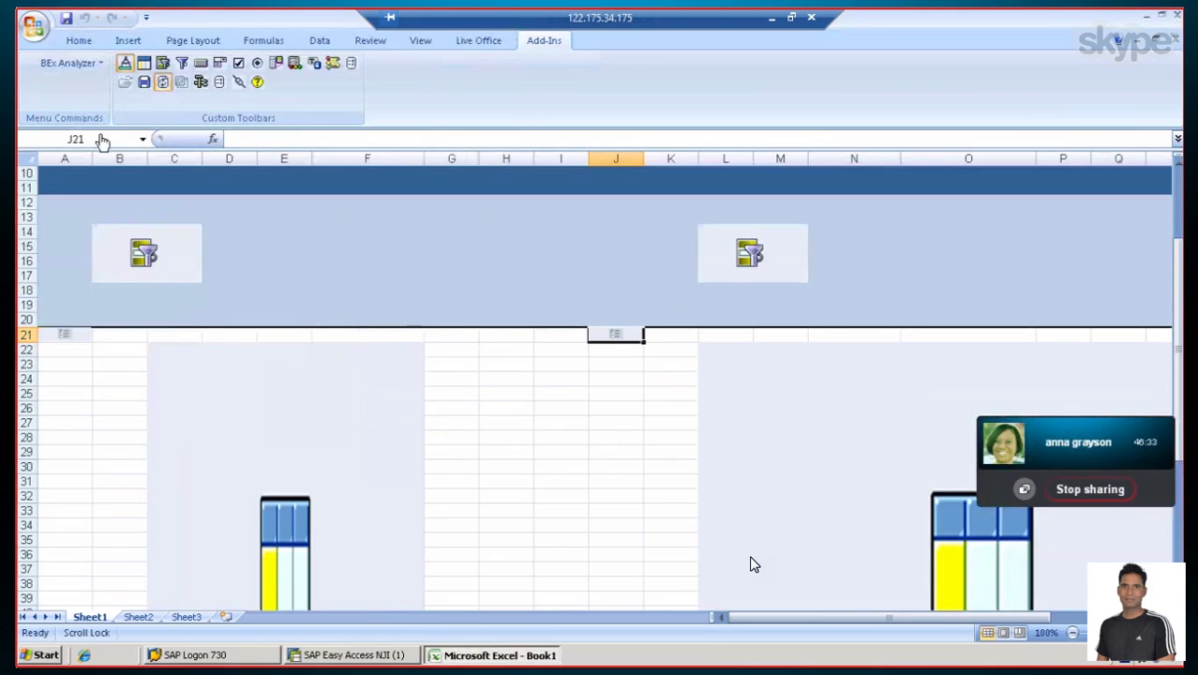
pyautogui.scroll(-1, 182, 143)
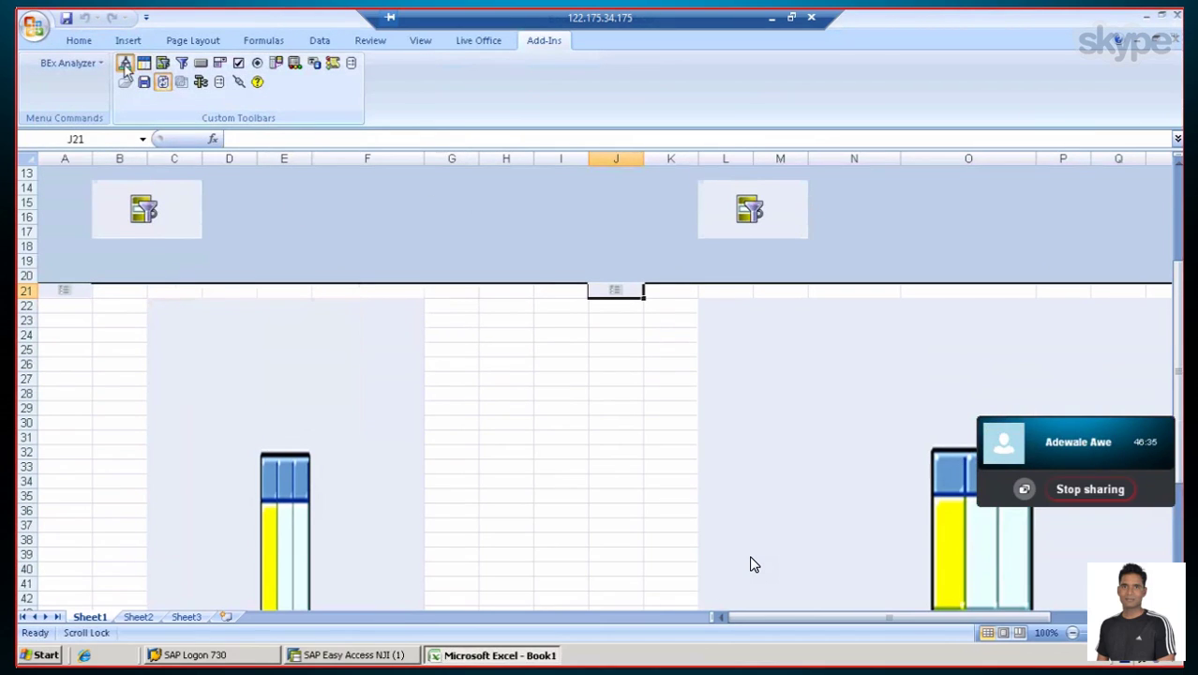
pyautogui.click(163, 81)
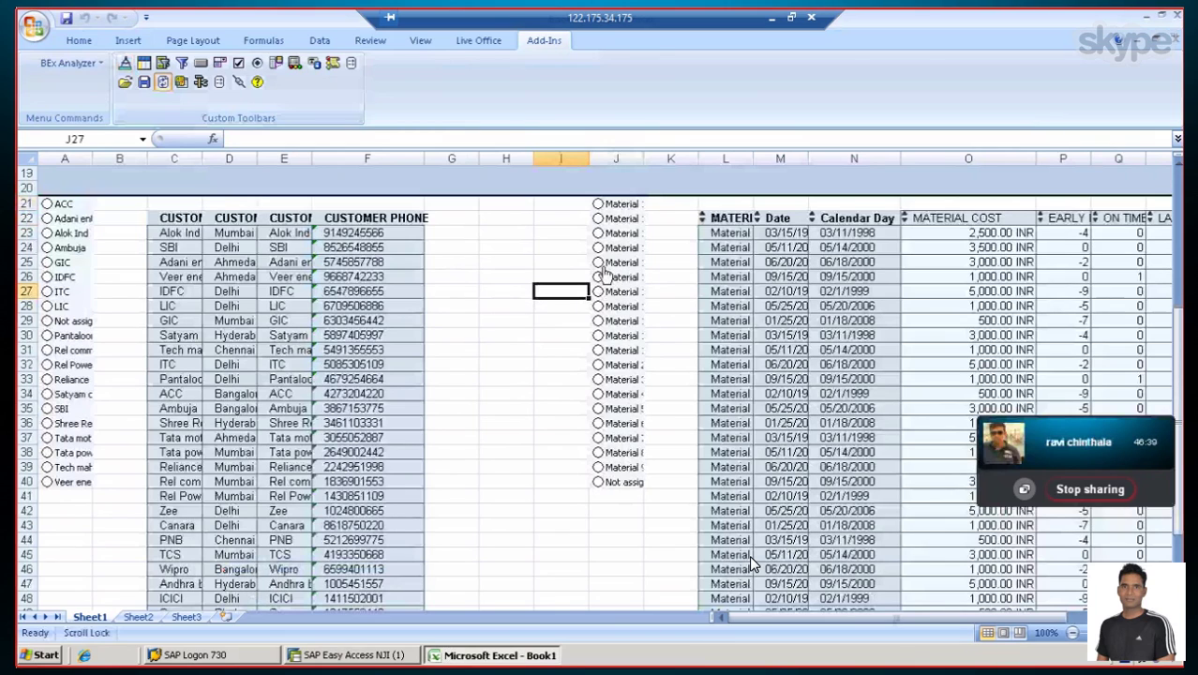
pyautogui.click(598, 247)
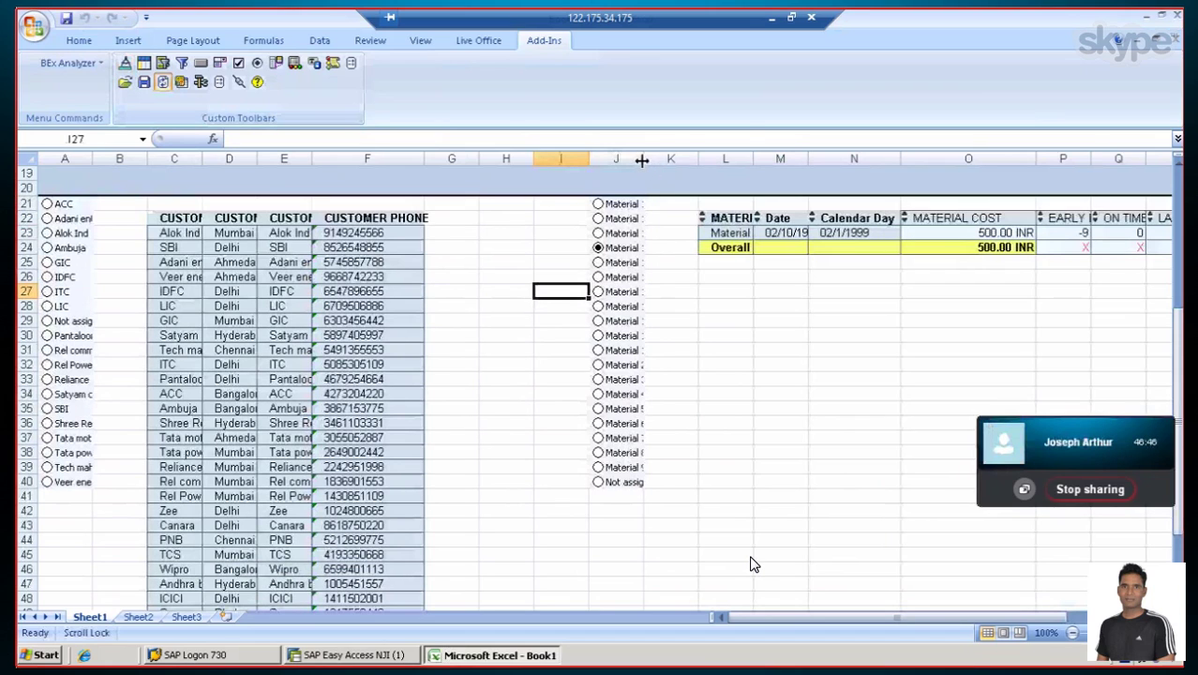
# Widen column J for the material radio buttons and column L for the material number labels
pyautogui.moveTo(642, 160); pyautogui.dragTo(671, 159)
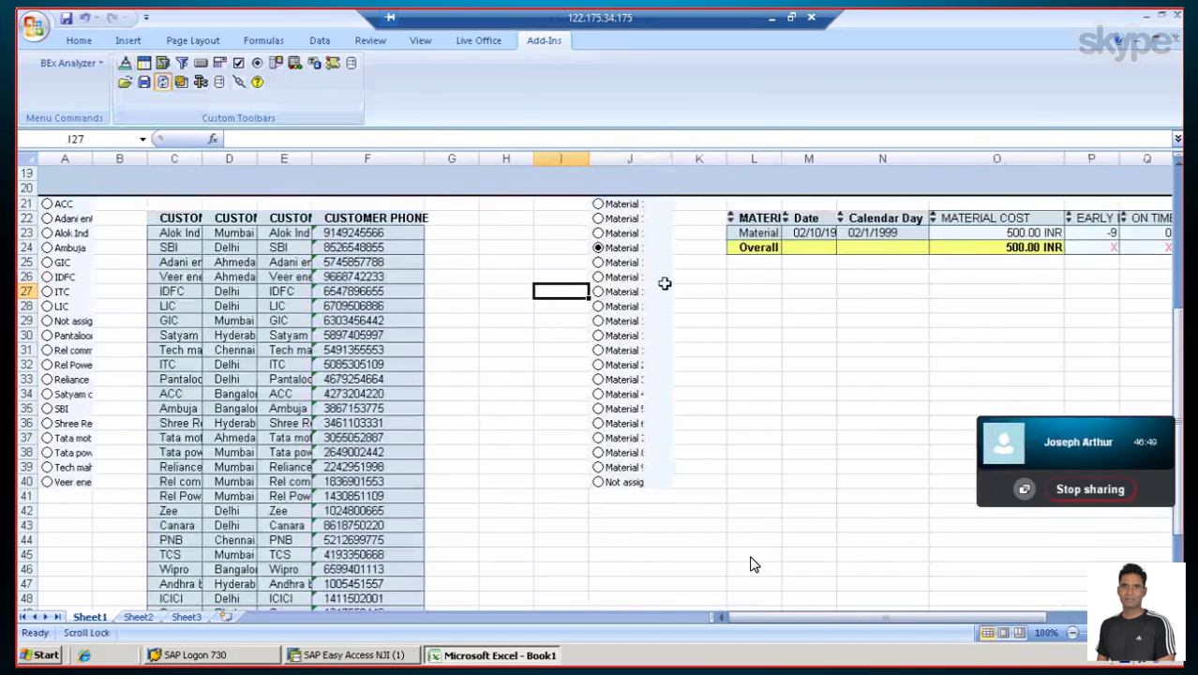
pyautogui.scroll(1, 663, 283)
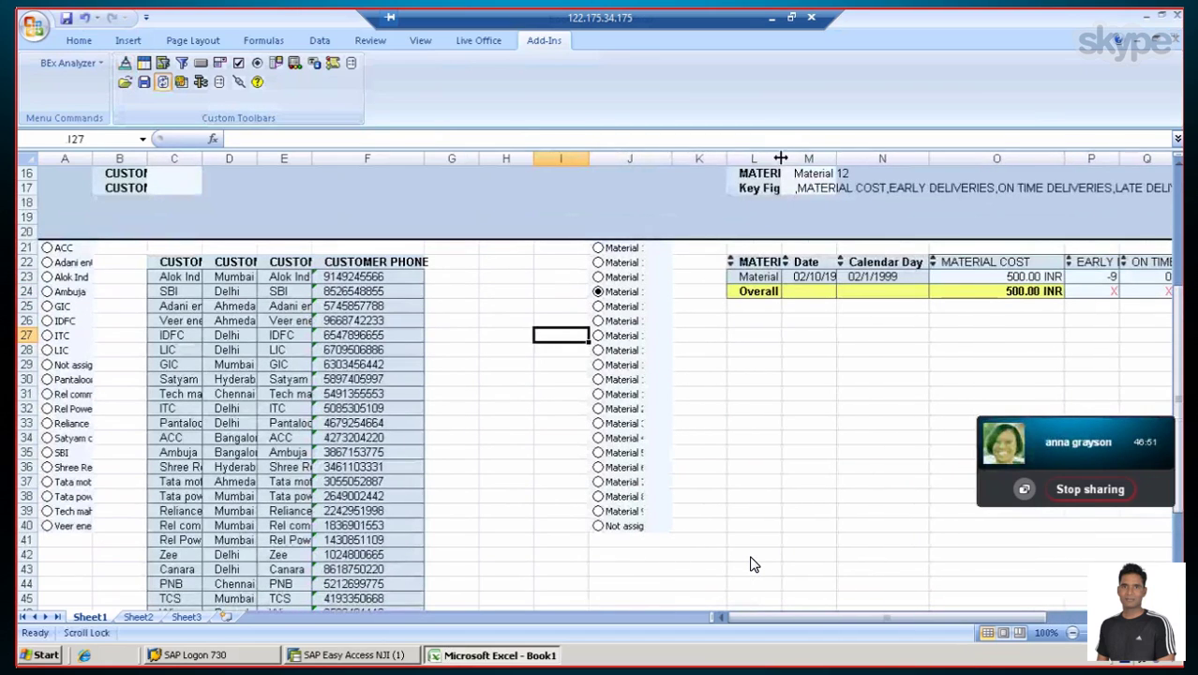
pyautogui.moveTo(779, 159); pyautogui.dragTo(804, 159)
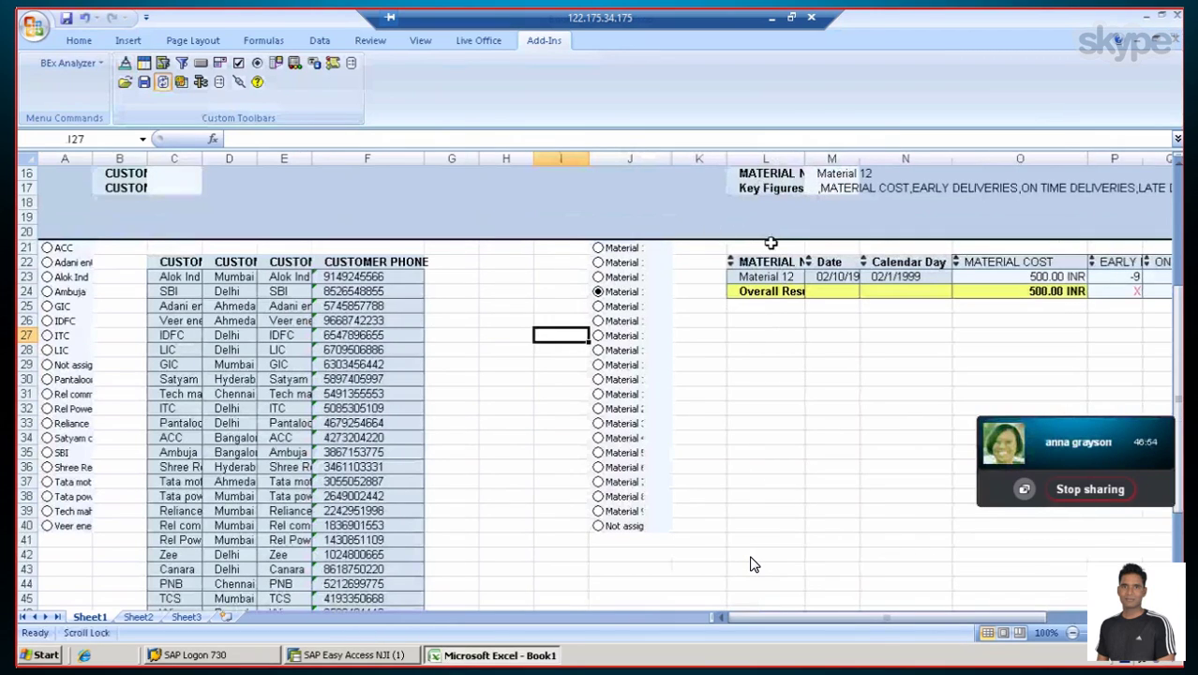
pyautogui.scroll(-1, 702, 274)
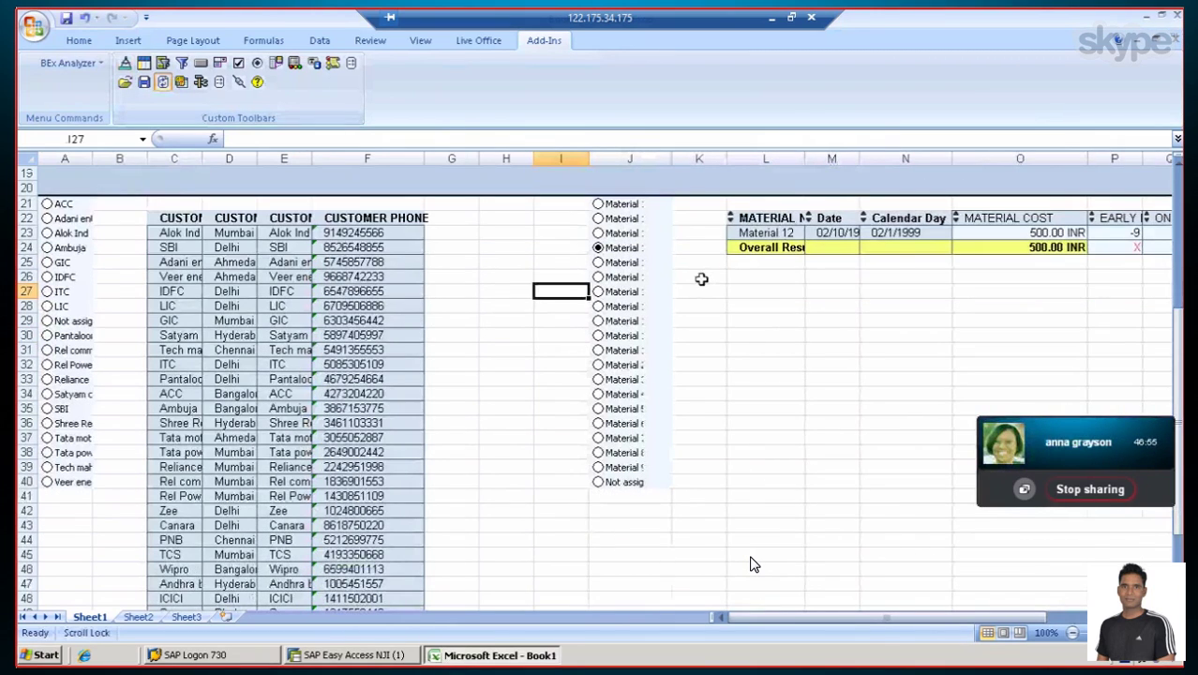
# Filter the sales grid by Material 3 and the customer grid by ITC with the radio buttons, and review both grids
pyautogui.click(598, 380)
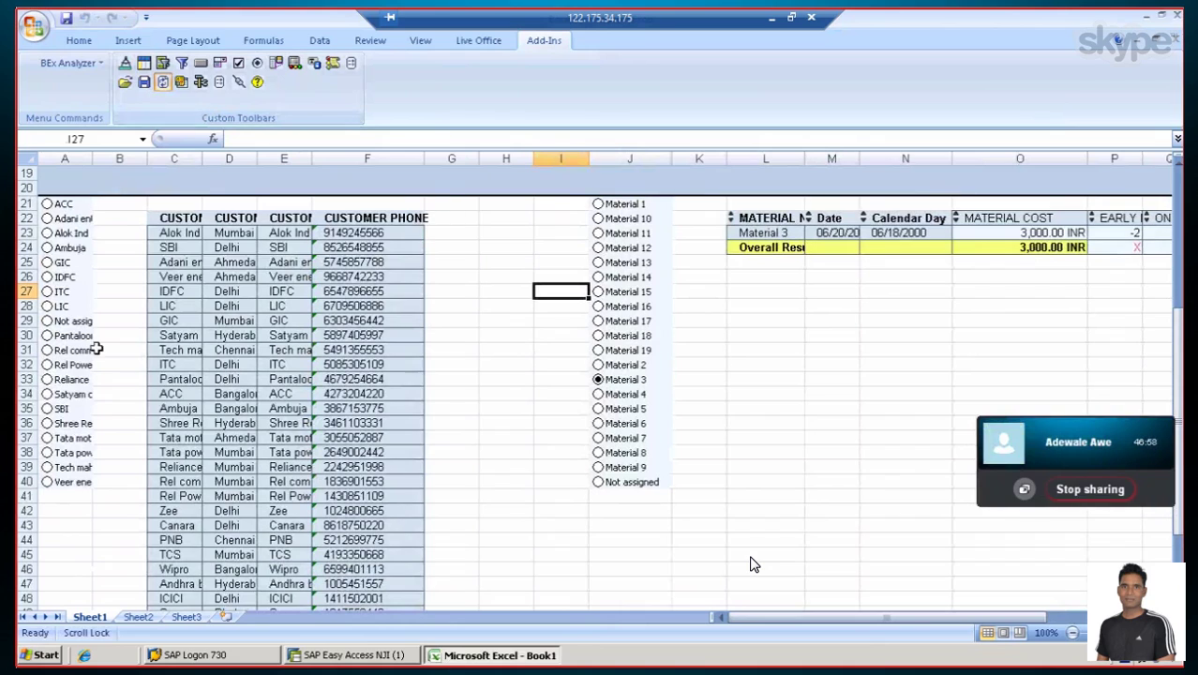
pyautogui.click(47, 292)
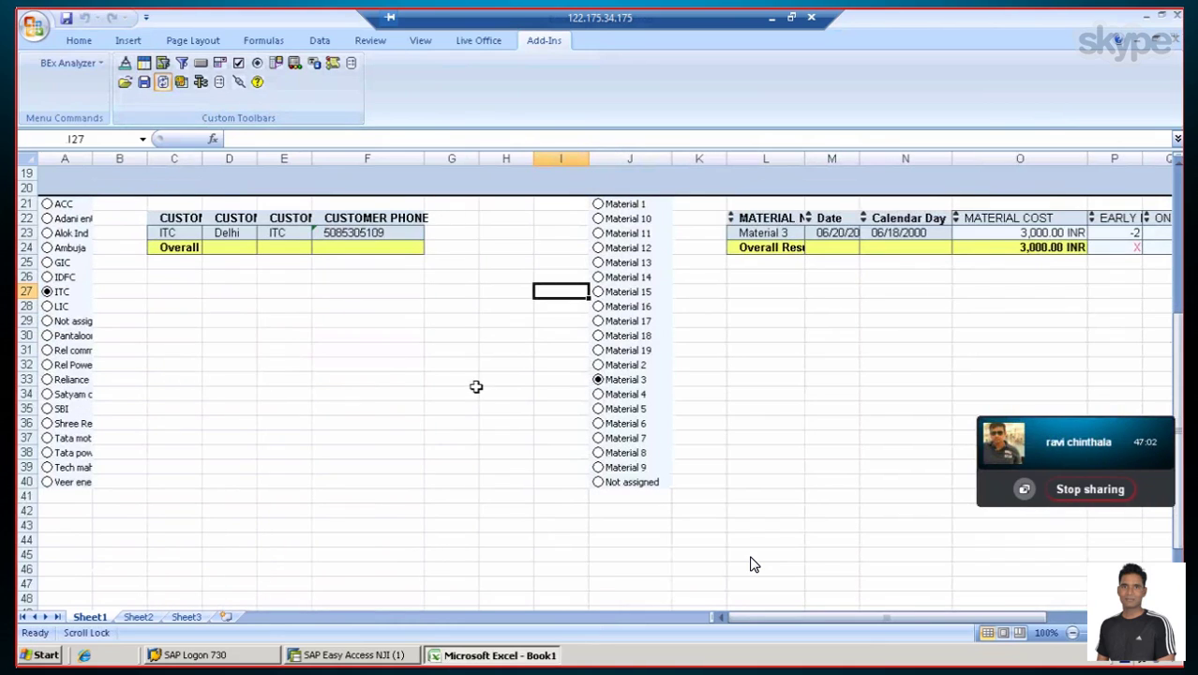
pyautogui.scroll(2, 476, 386)
pyautogui.scroll(-1, 475, 383)
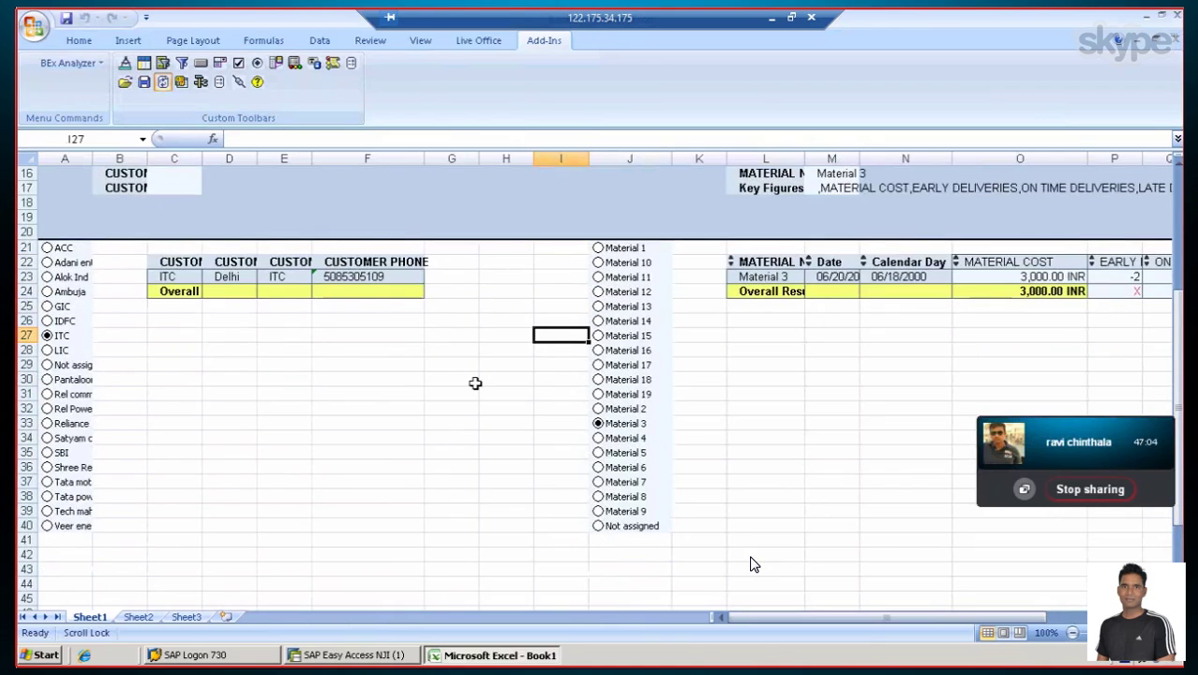
pyautogui.scroll(-3, 476, 384)
pyautogui.scroll(2, 475, 383)
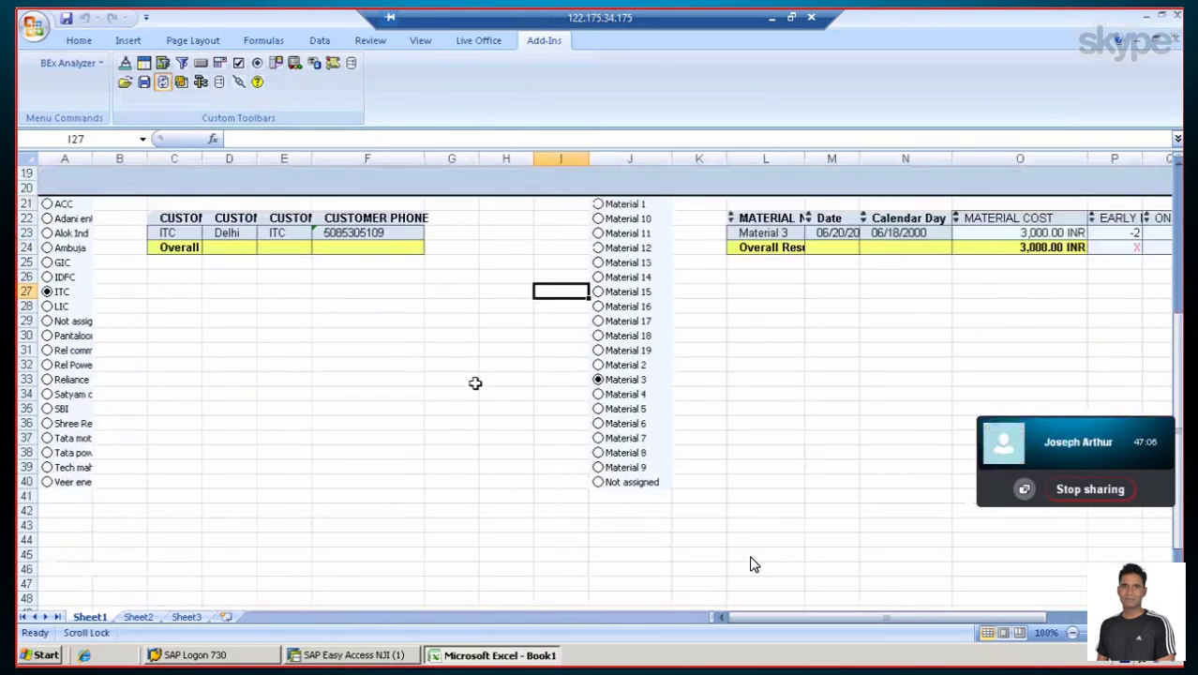
pyautogui.scroll(2, 475, 383)
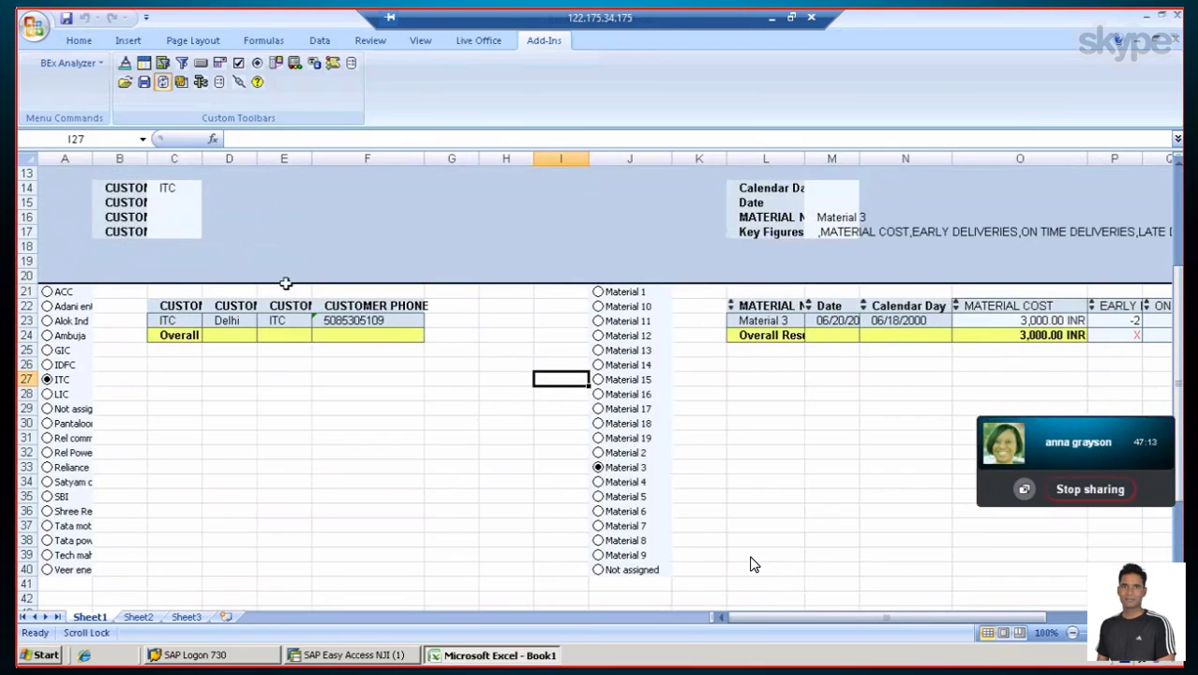
pyautogui.click(58, 62)
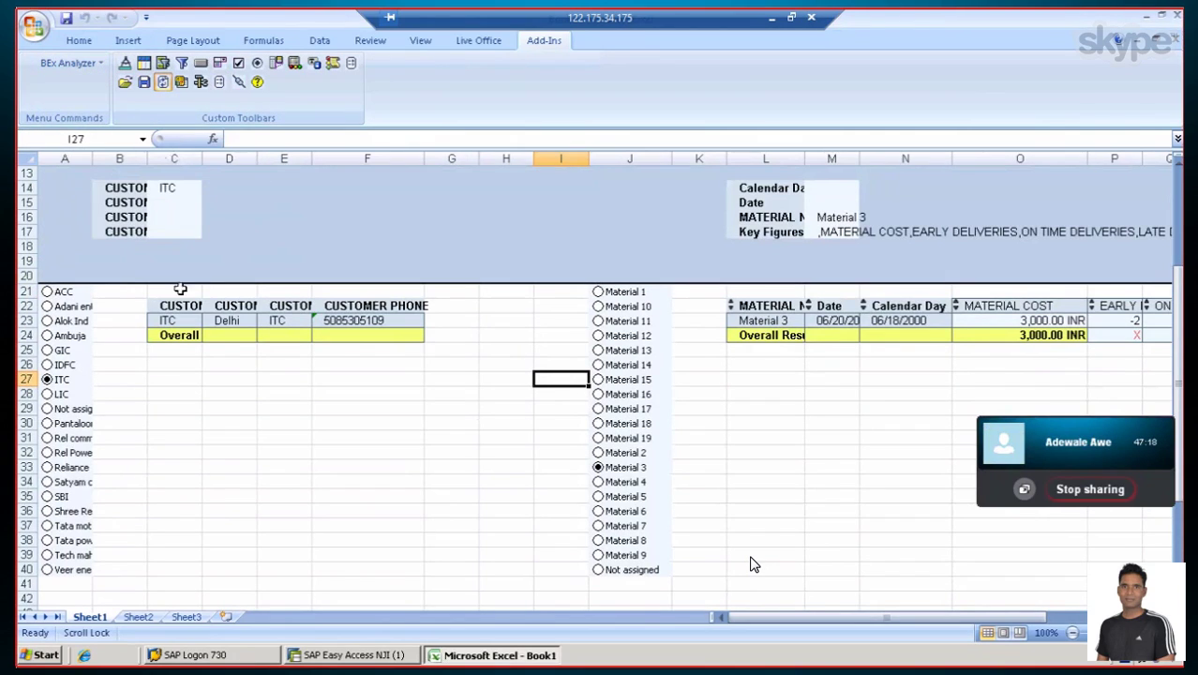
# Switch the comparison sheet to design mode and close the workbook without saving it
pyautogui.click(124, 63)
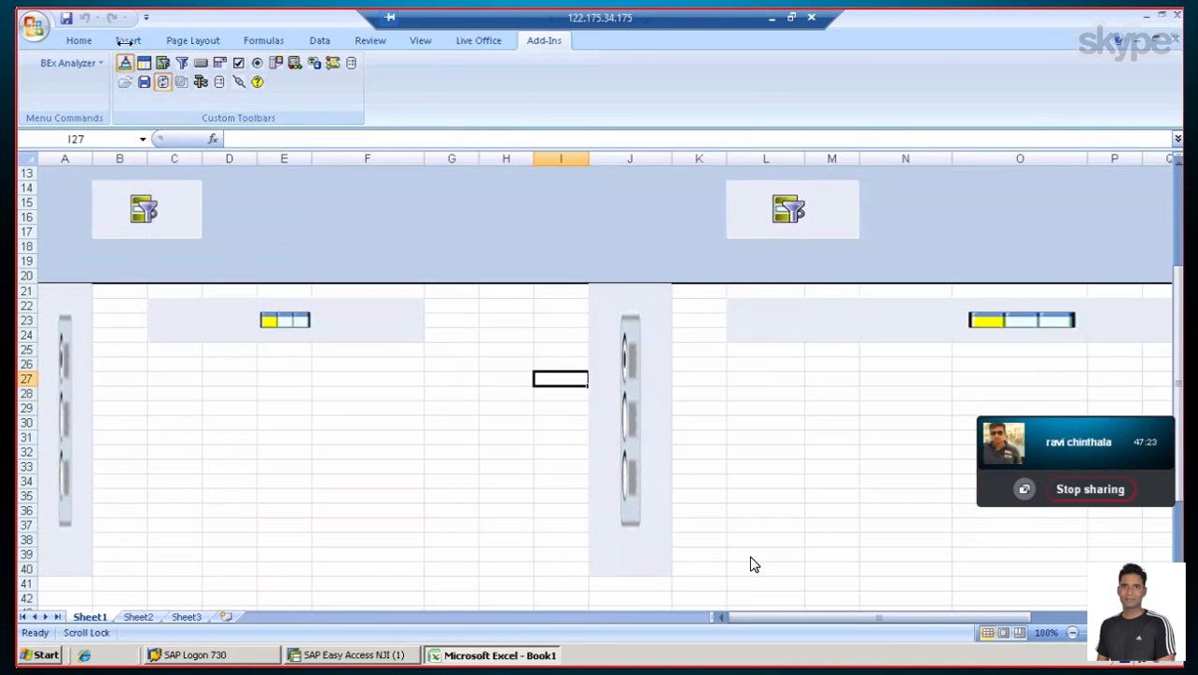
pyautogui.click(79, 42)
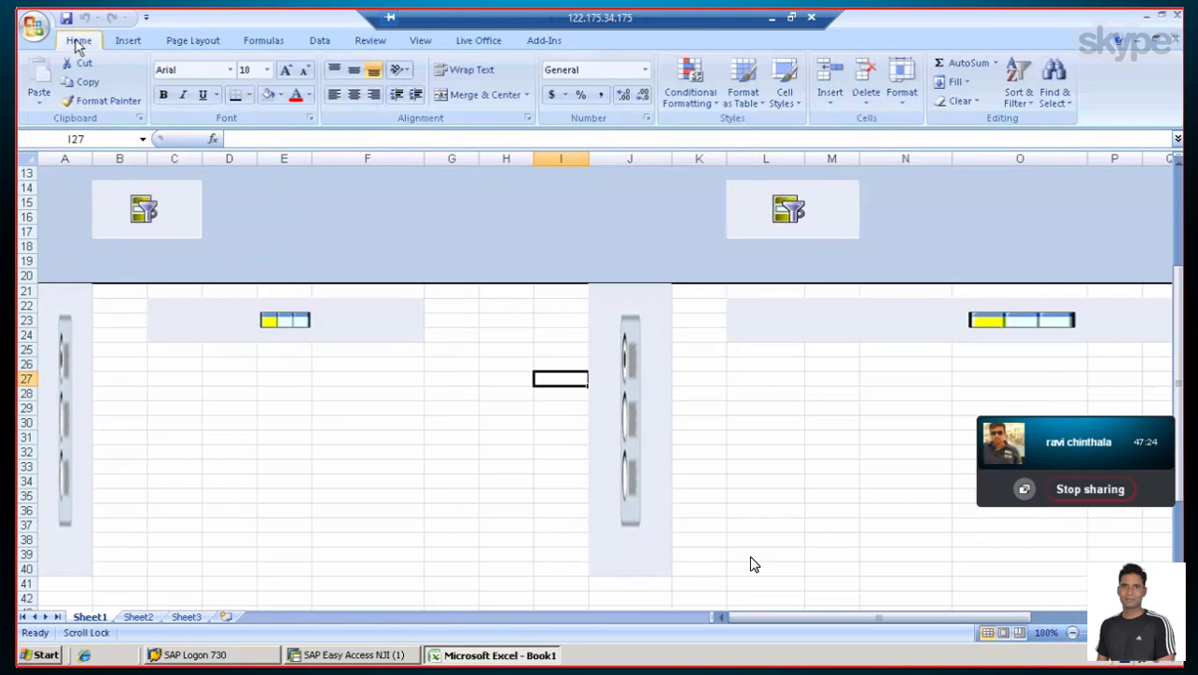
pyautogui.click(467, 234)
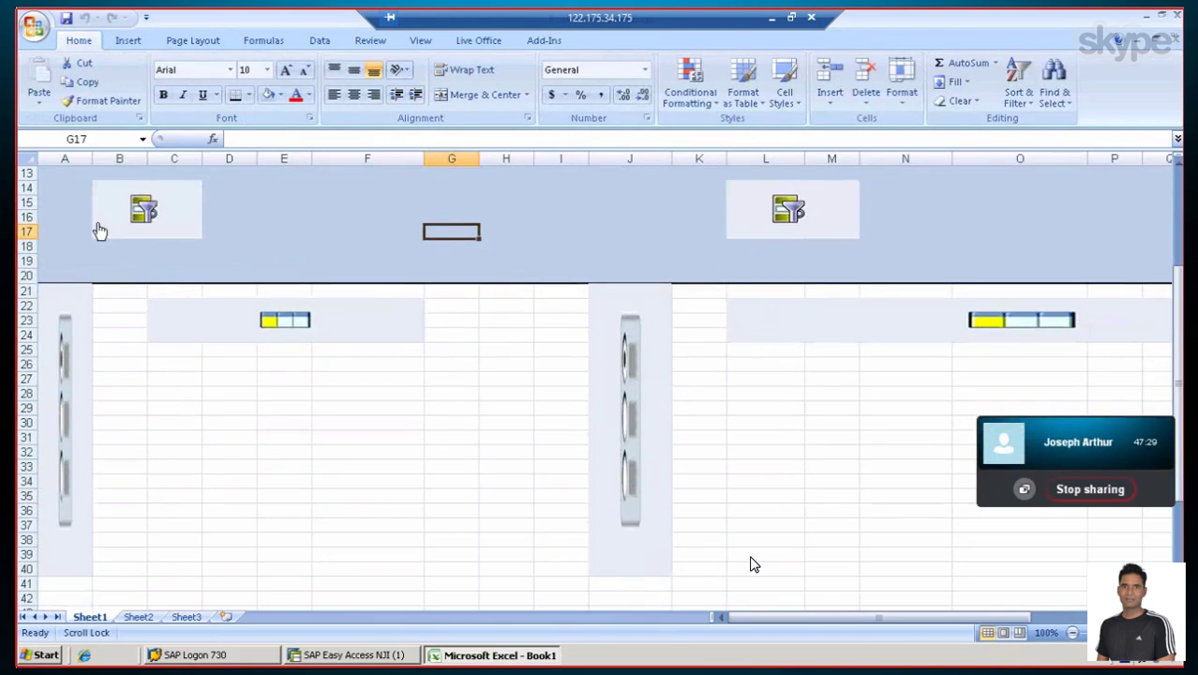
pyautogui.click(36, 27)
pyautogui.click(89, 366)
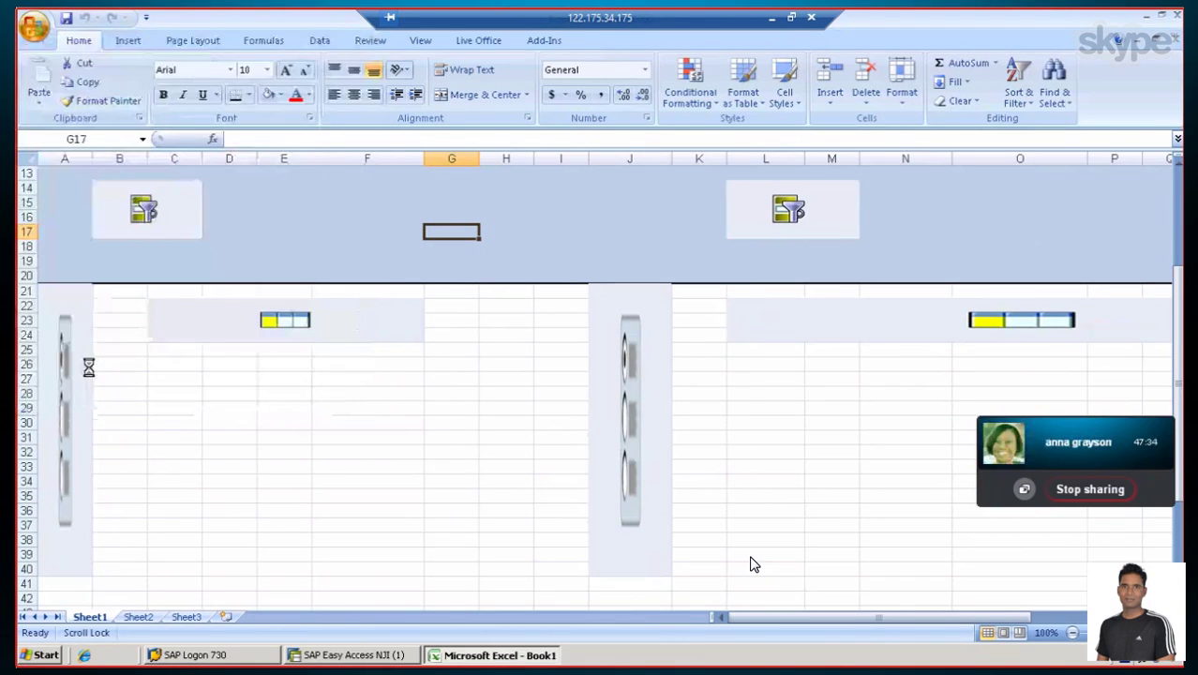
pyautogui.click(614, 369)
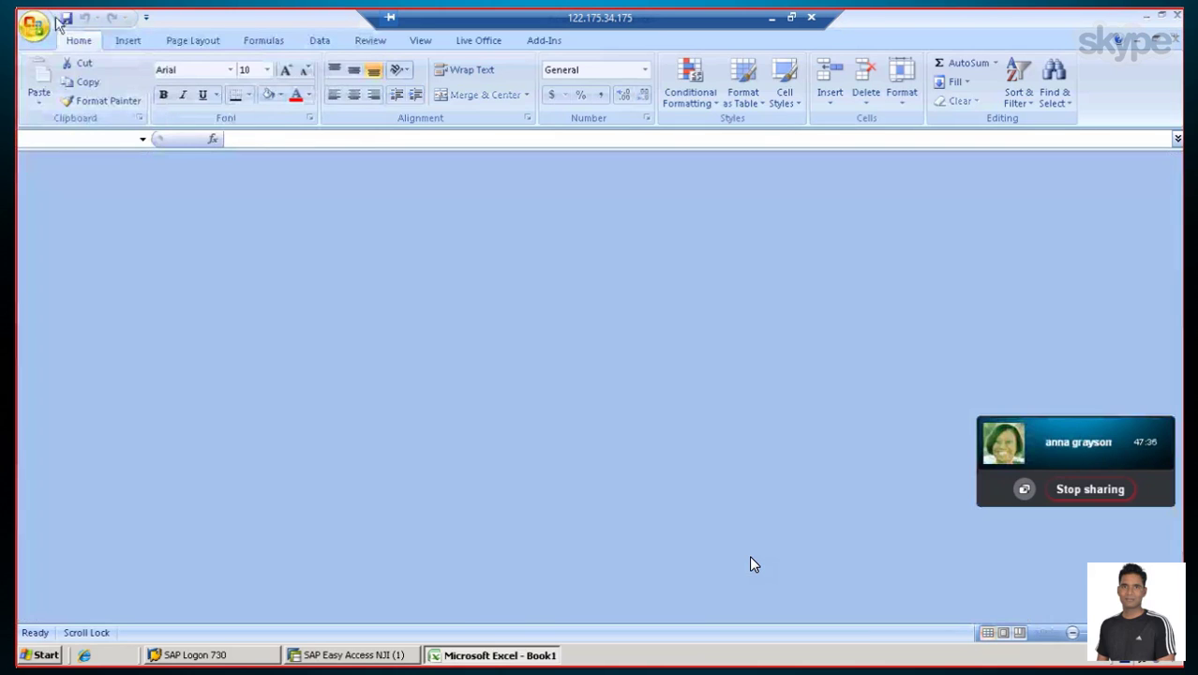
pyautogui.click(37, 28)
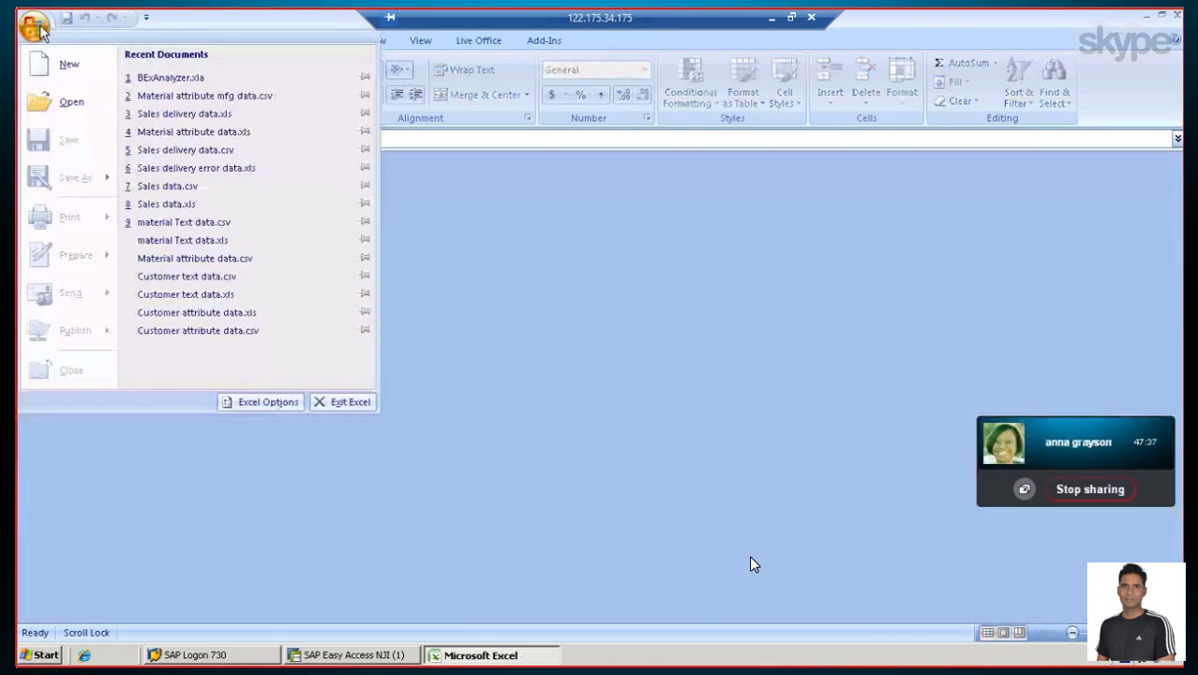
pyautogui.click(330, 401)
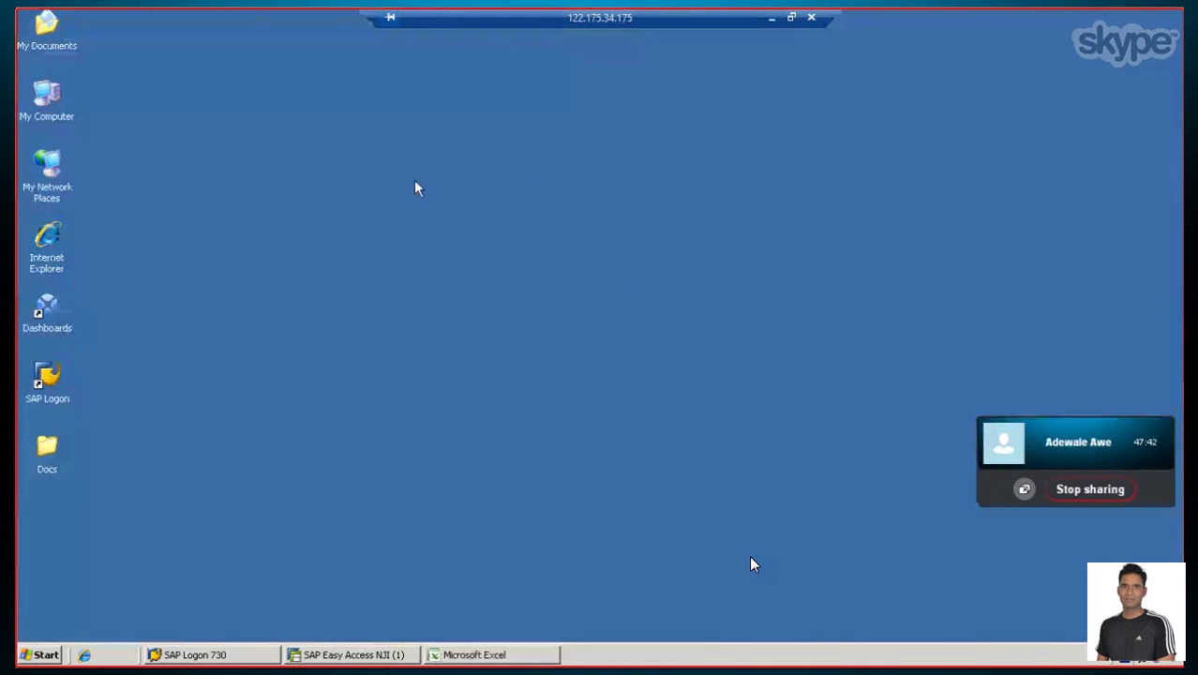
pyautogui.rightClick(418, 188)
pyautogui.click(444, 208)
pyautogui.rightClick(373, 116)
pyautogui.click(400, 142)
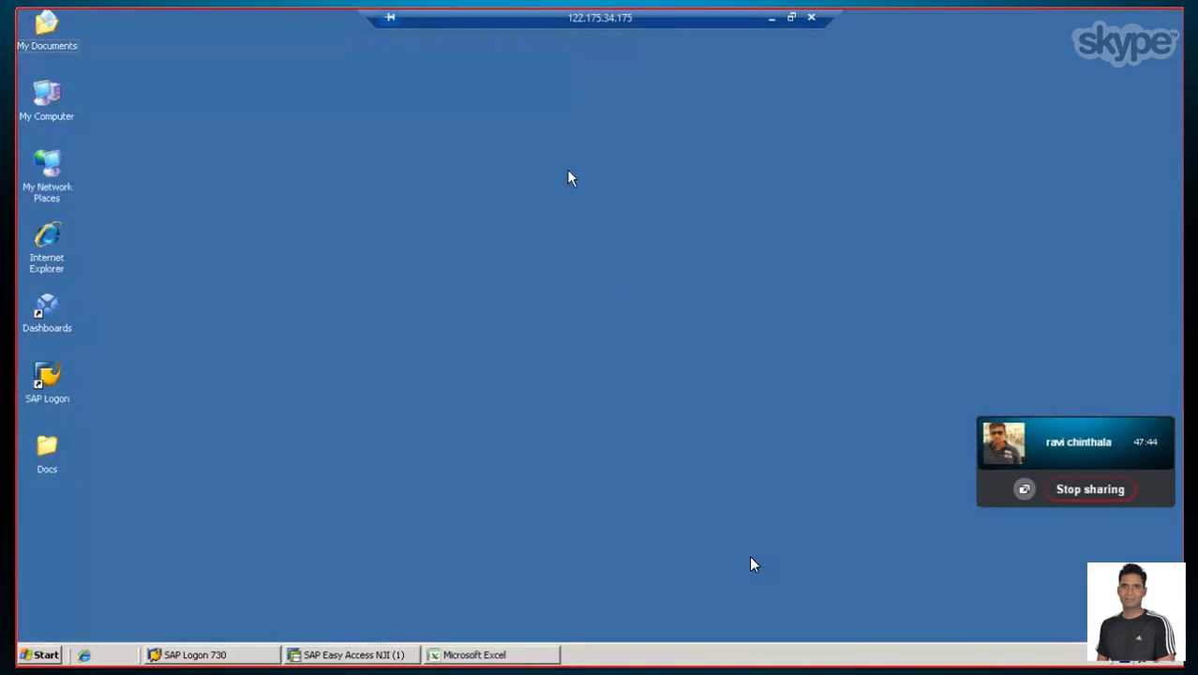
# Switch to the SAP Easy Access session and run transaction RSBBS to maintain sender/receiver assignments
pyautogui.click(368, 655)
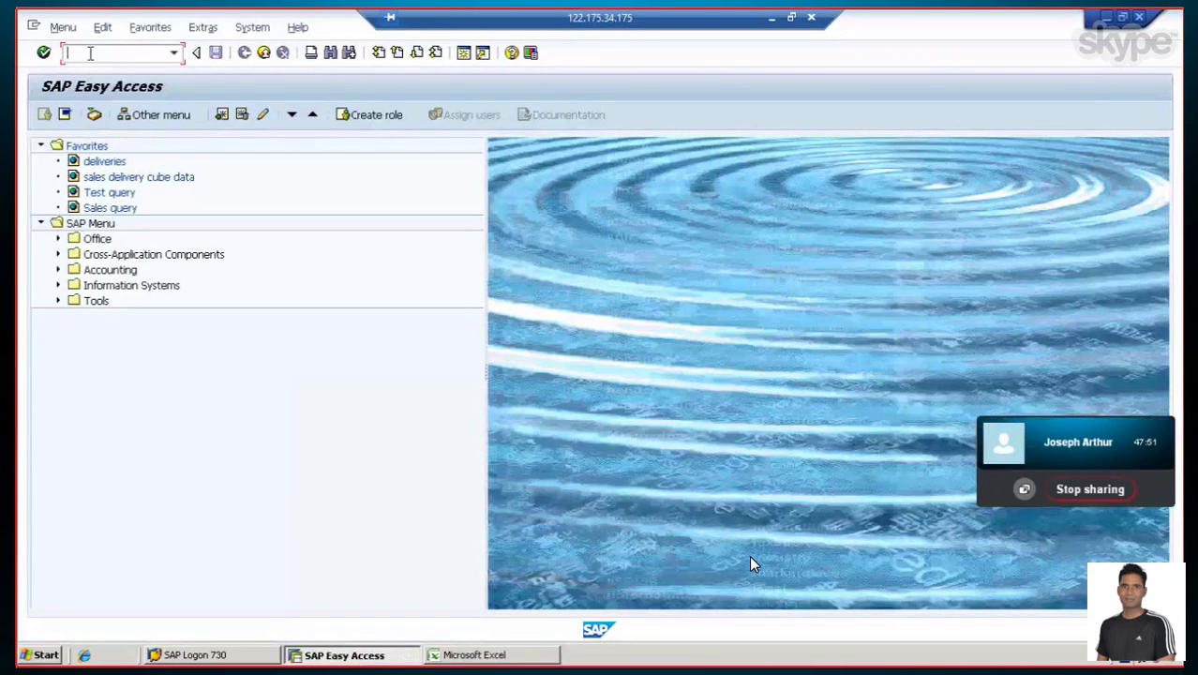
pyautogui.write('RSBBS')
pyautogui.press('Return')
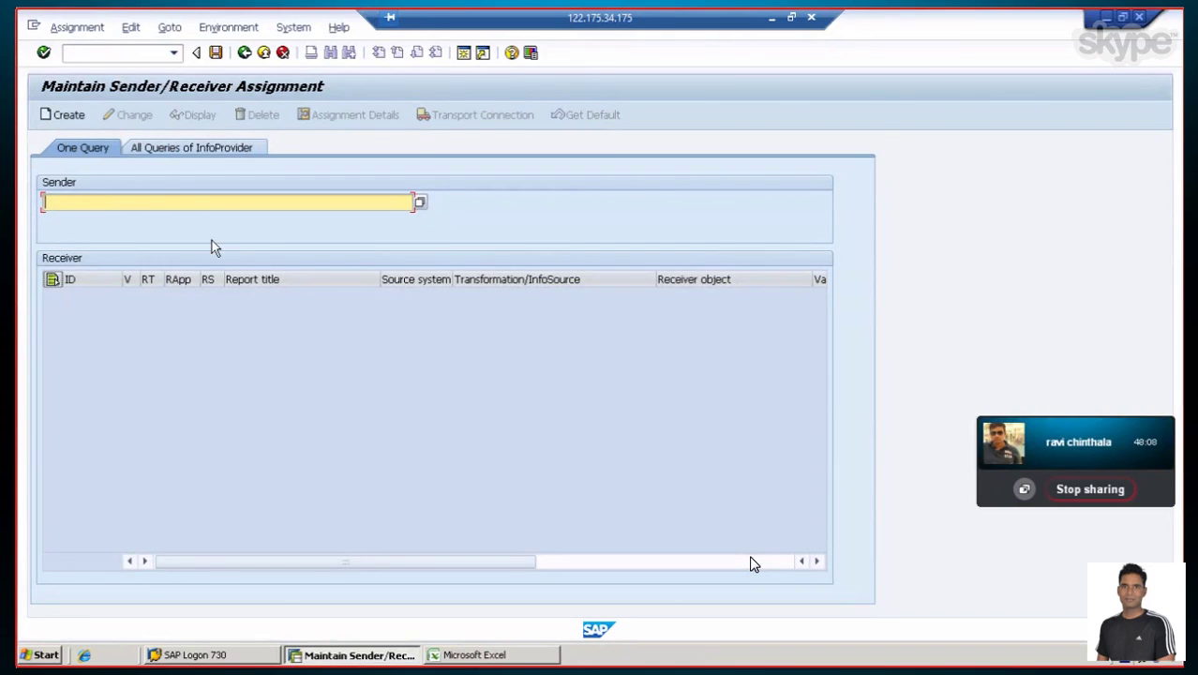
# Switch to Excel and bring up BEx Analyzer's dialog for opening a query
pyautogui.click(1104, 18)
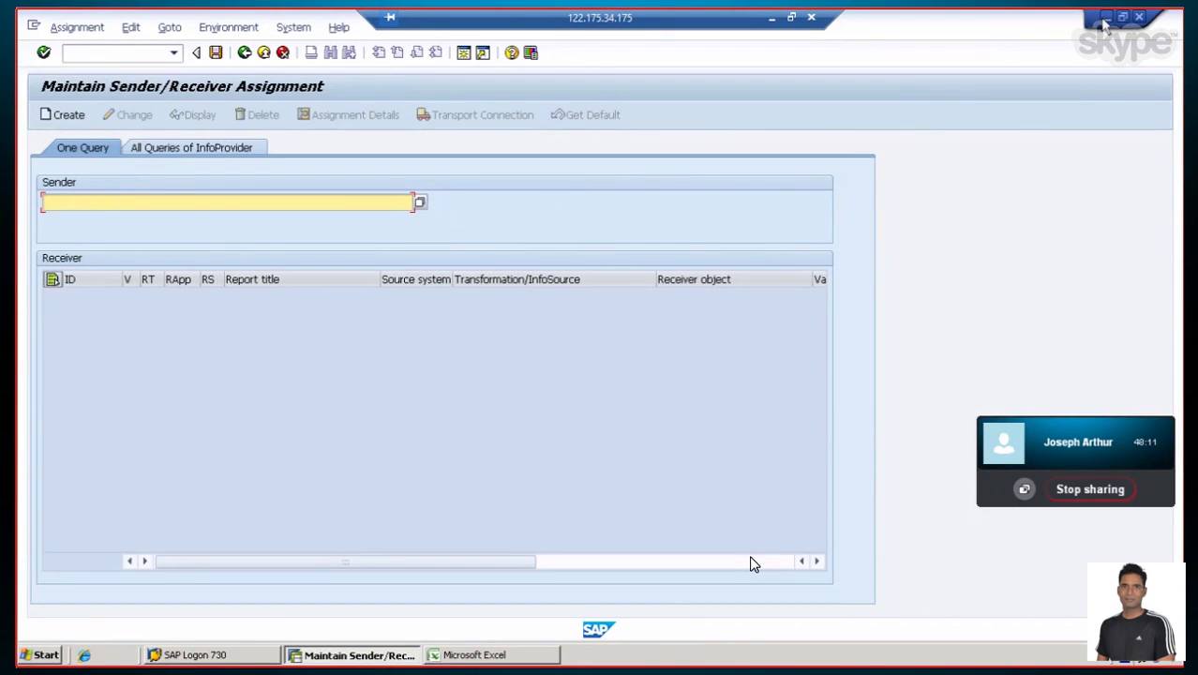
pyautogui.click(187, 654)
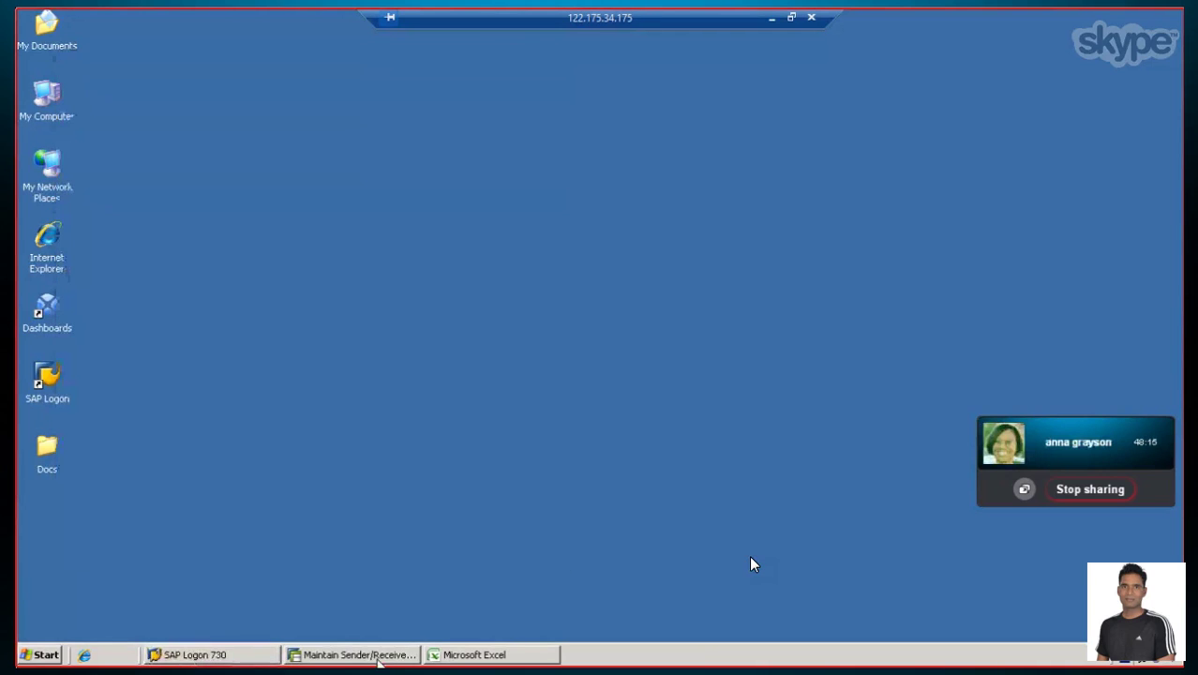
pyautogui.click(375, 656)
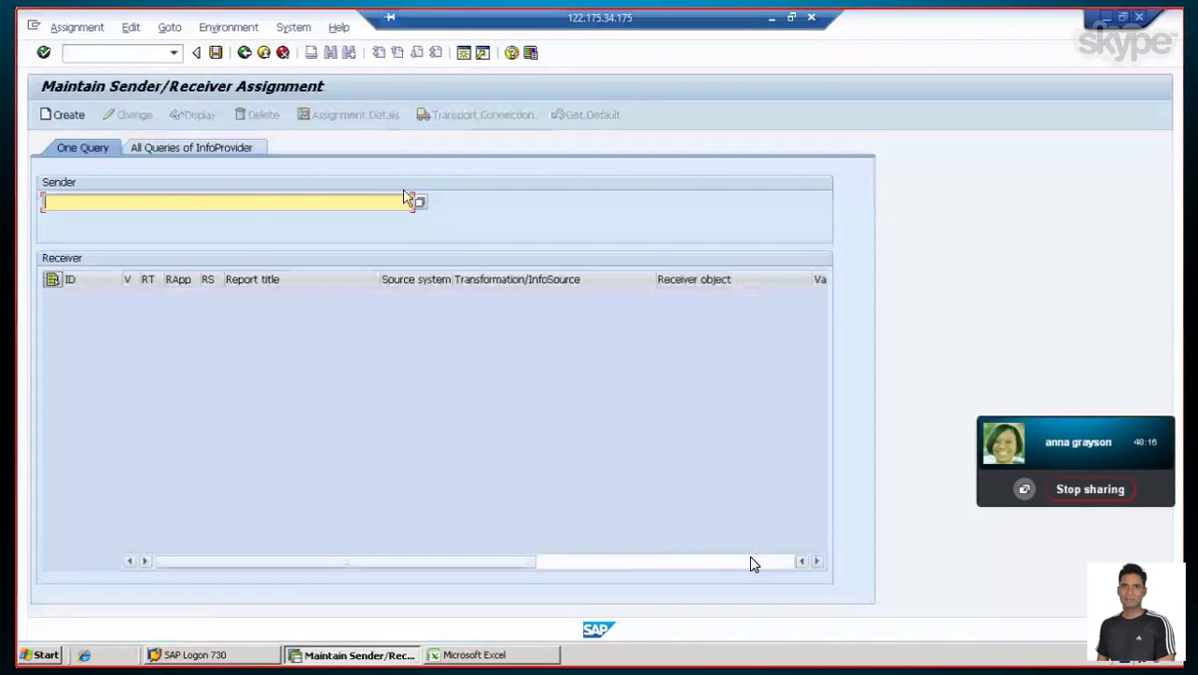
pyautogui.click(466, 656)
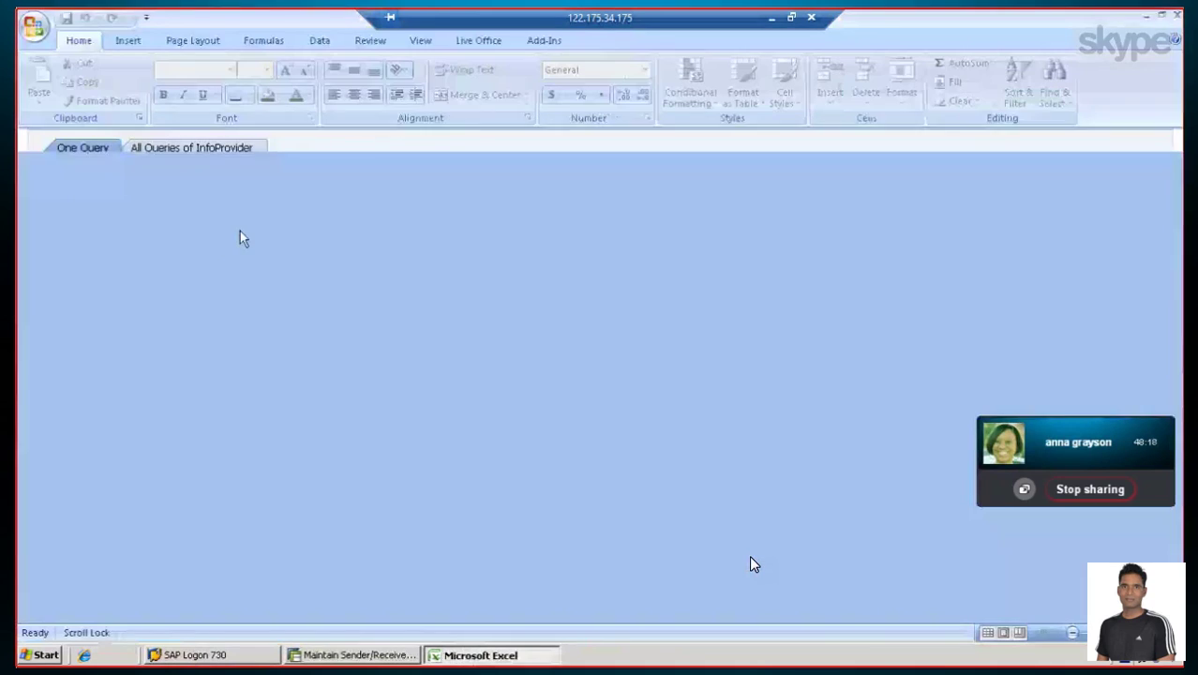
pyautogui.click(545, 43)
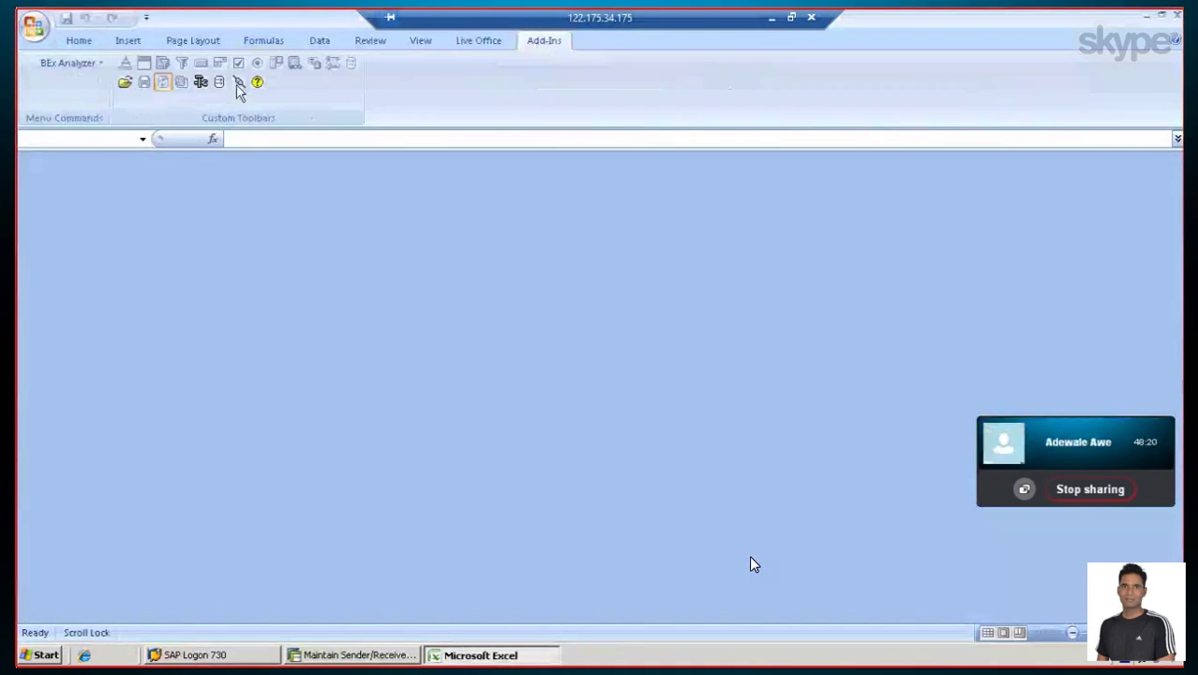
pyautogui.click(122, 84)
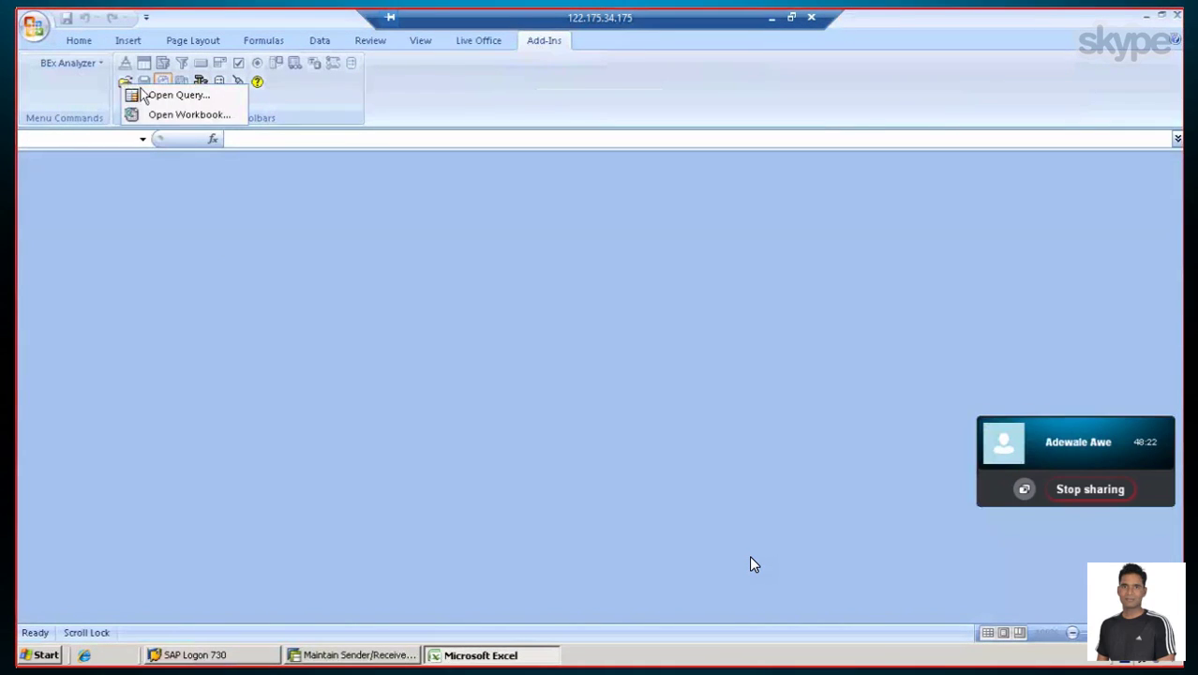
pyautogui.click(145, 93)
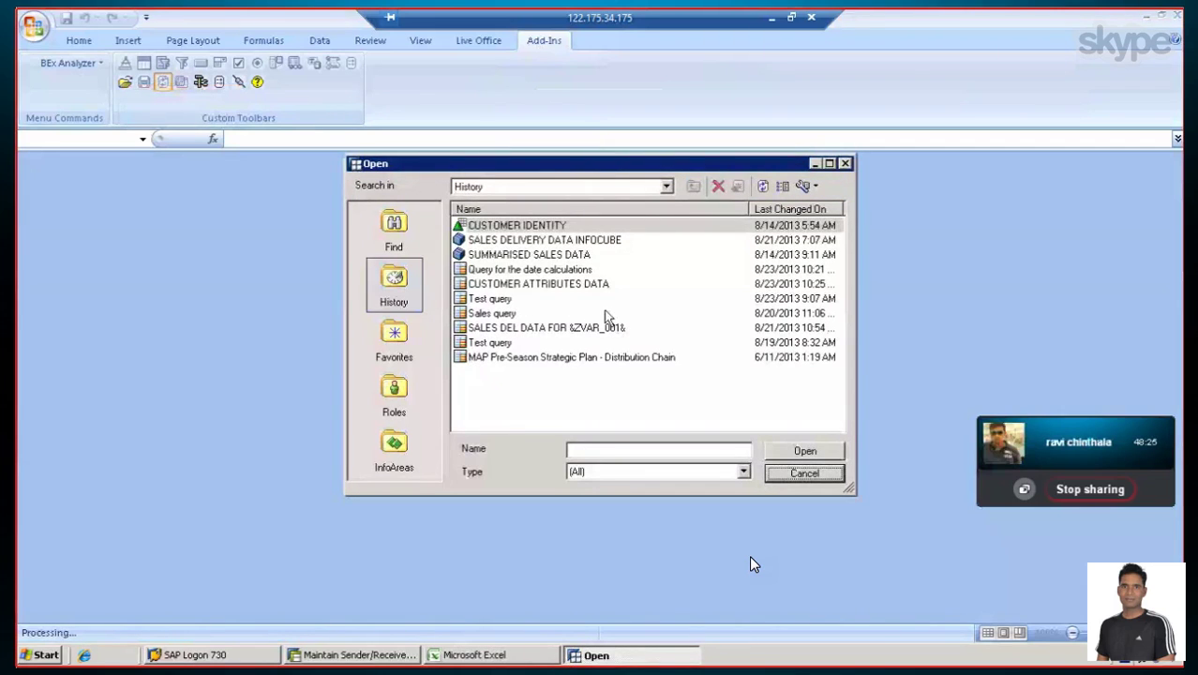
# Display the query history with technical names and descriptions, and switch it to technical names only
pyautogui.click(816, 192)
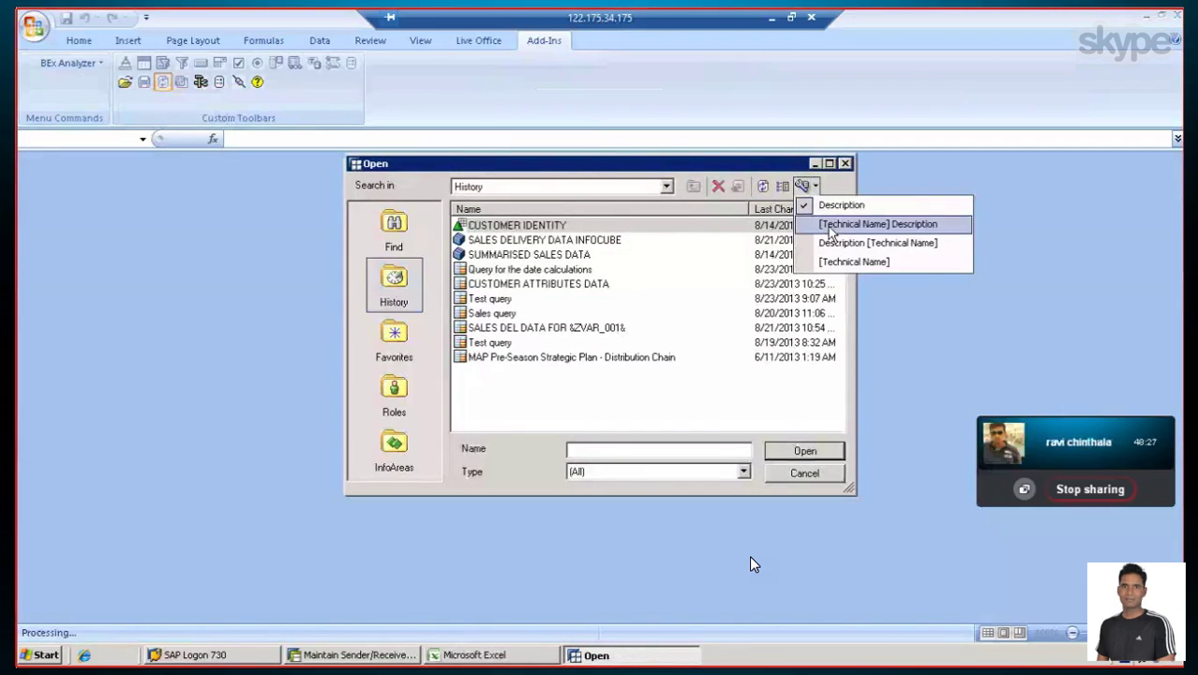
pyautogui.click(830, 225)
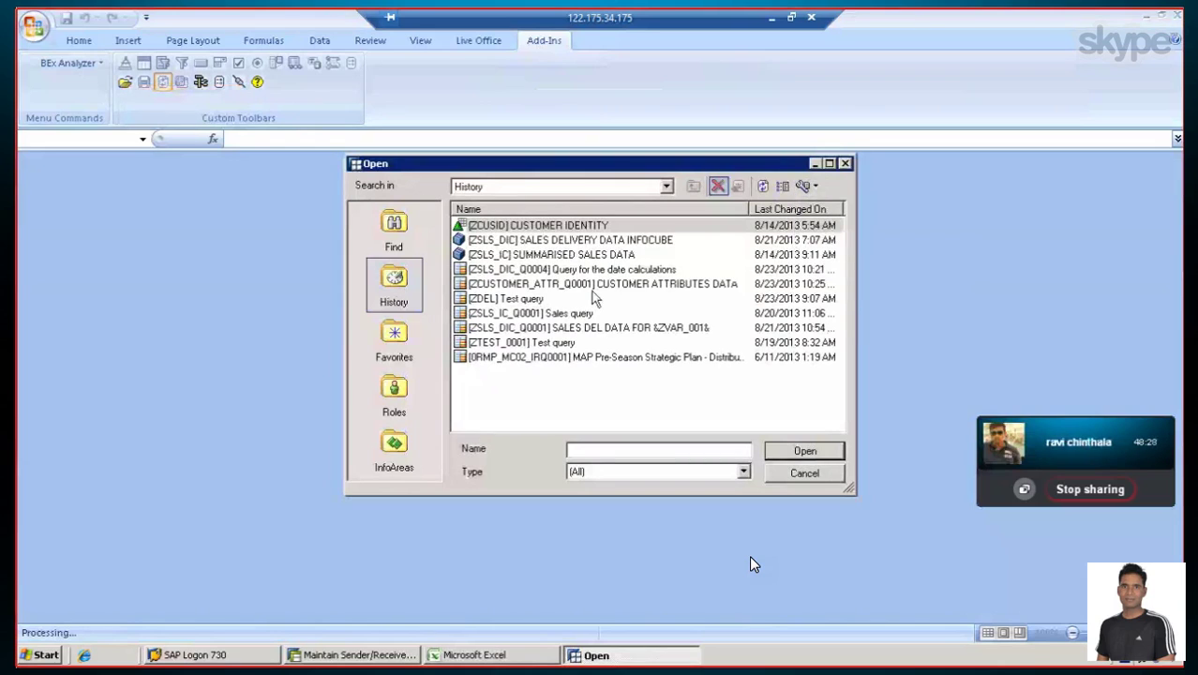
pyautogui.click(812, 188)
pyautogui.click(828, 265)
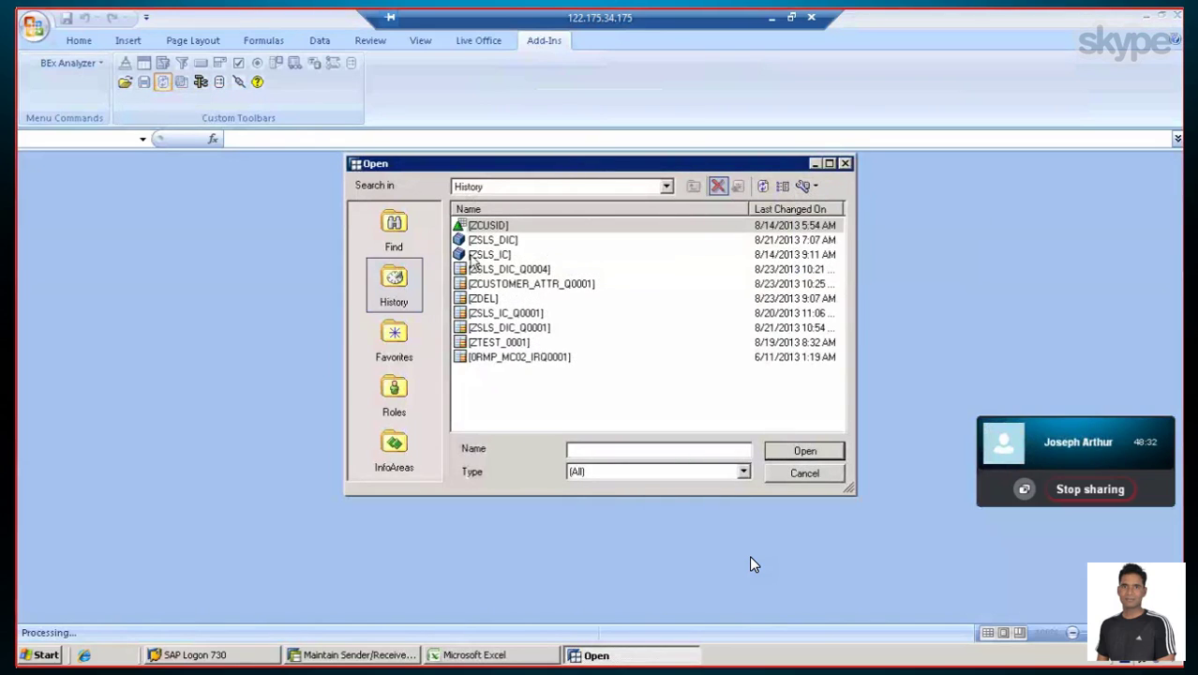
# Examine the technical names of the listed queries to identify the sender query, and leave the dialog without opening one
pyautogui.click(515, 270)
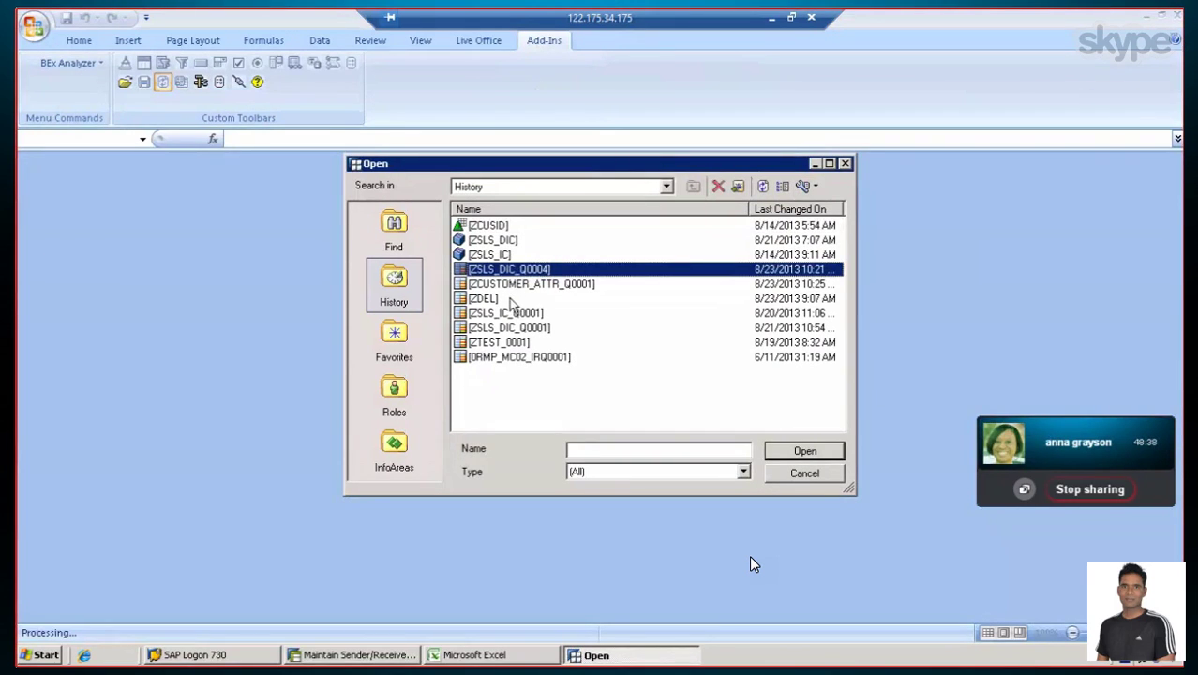
pyautogui.click(513, 284)
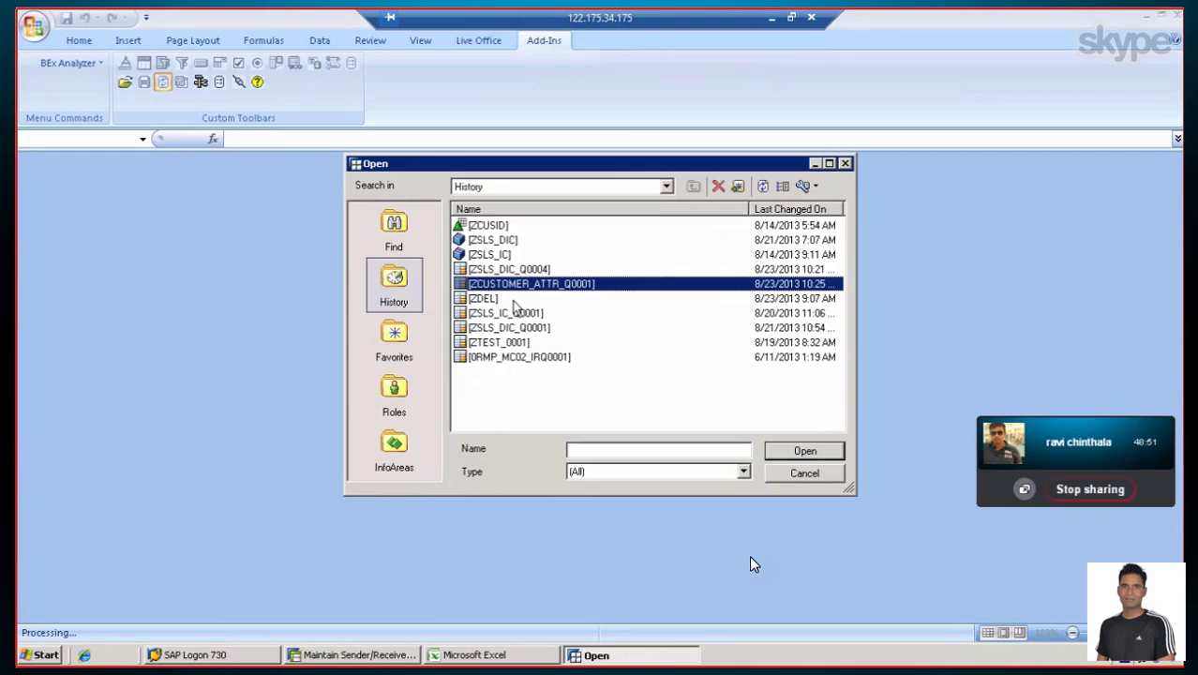
pyautogui.click(494, 315)
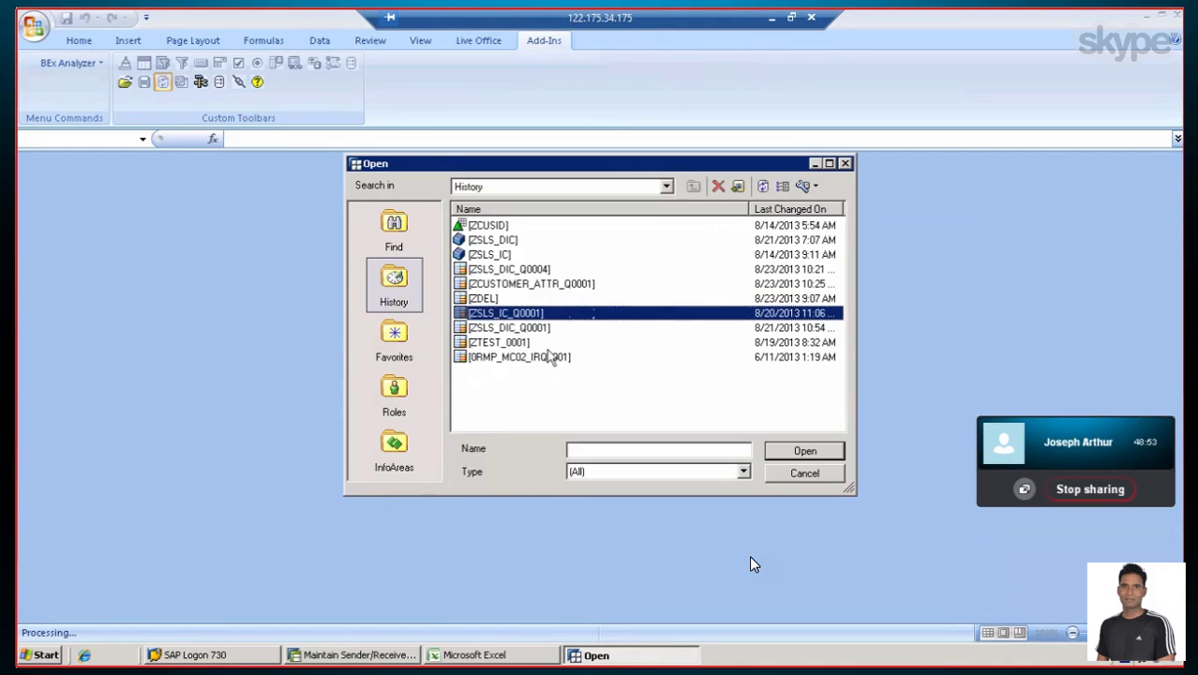
pyautogui.click(494, 343)
pyautogui.click(506, 359)
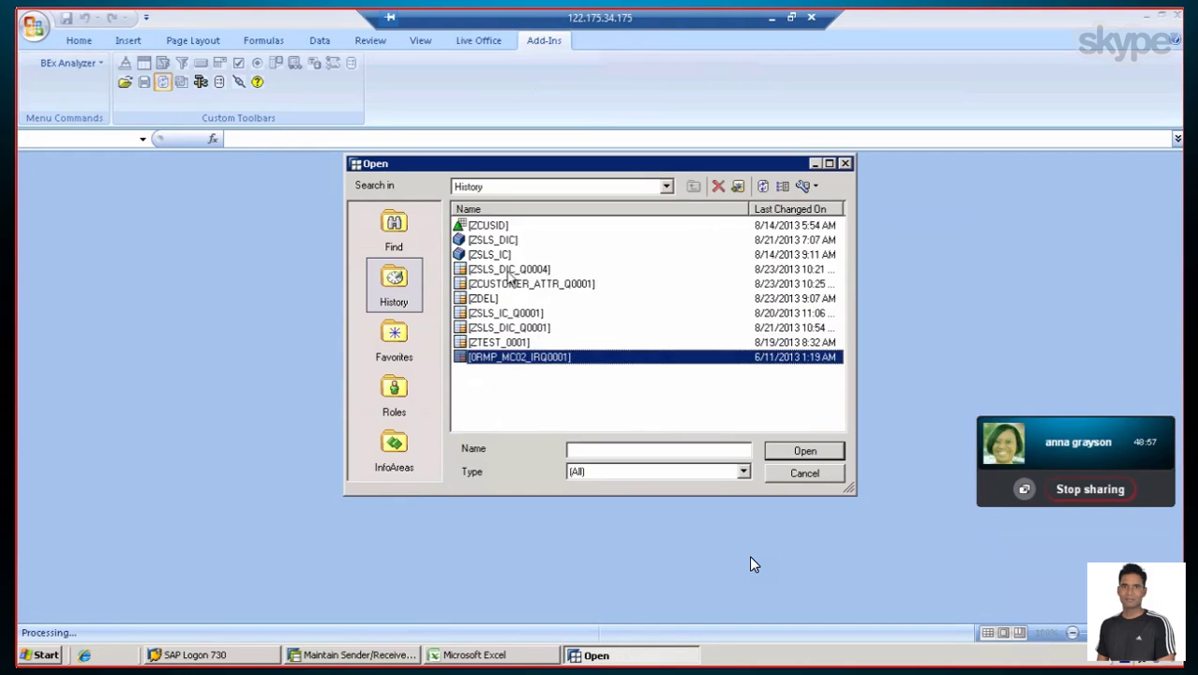
pyautogui.click(507, 271)
pyautogui.click(520, 285)
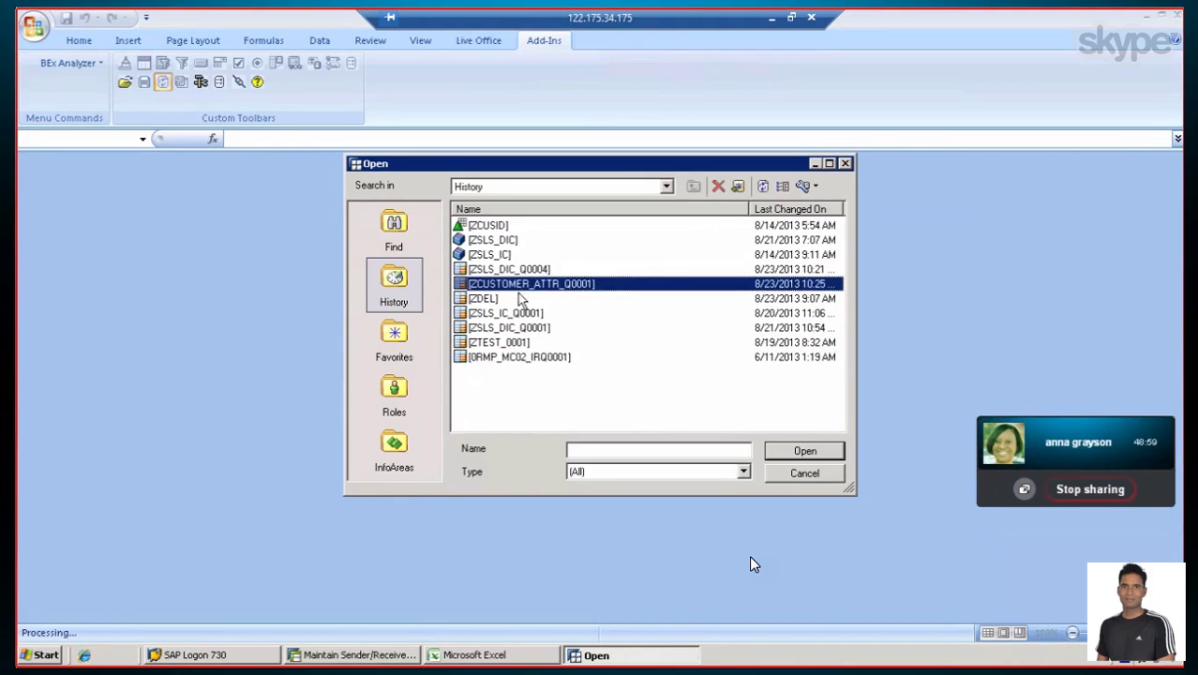
pyautogui.click(475, 300)
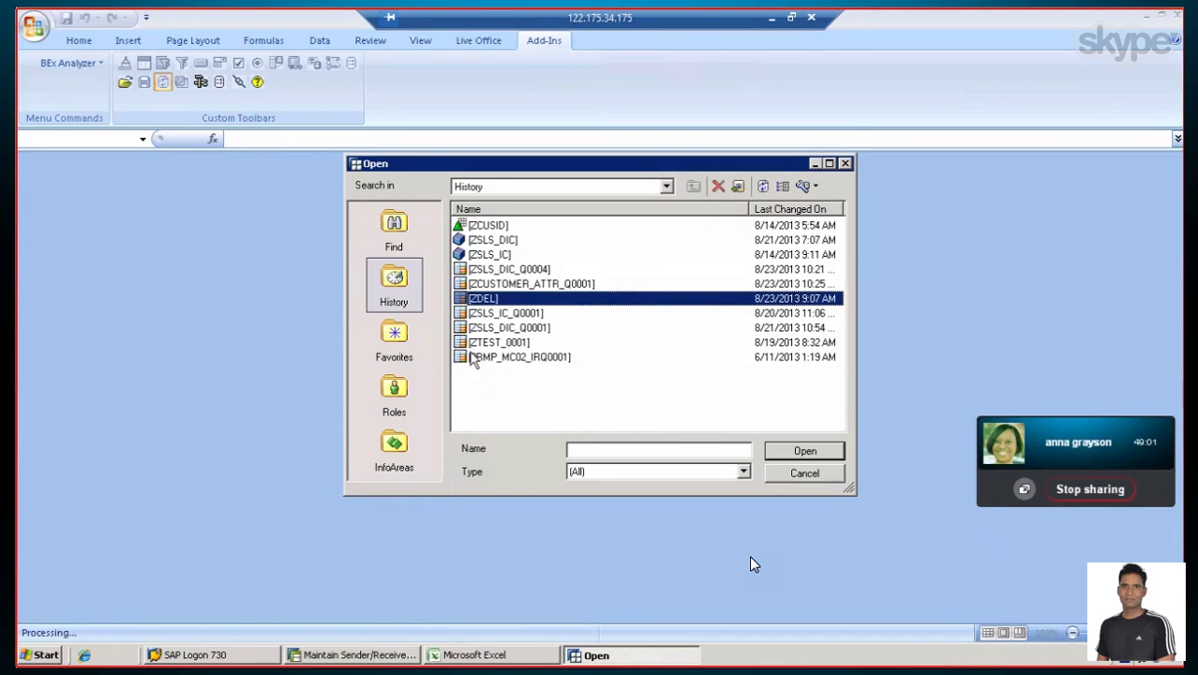
pyautogui.click(499, 315)
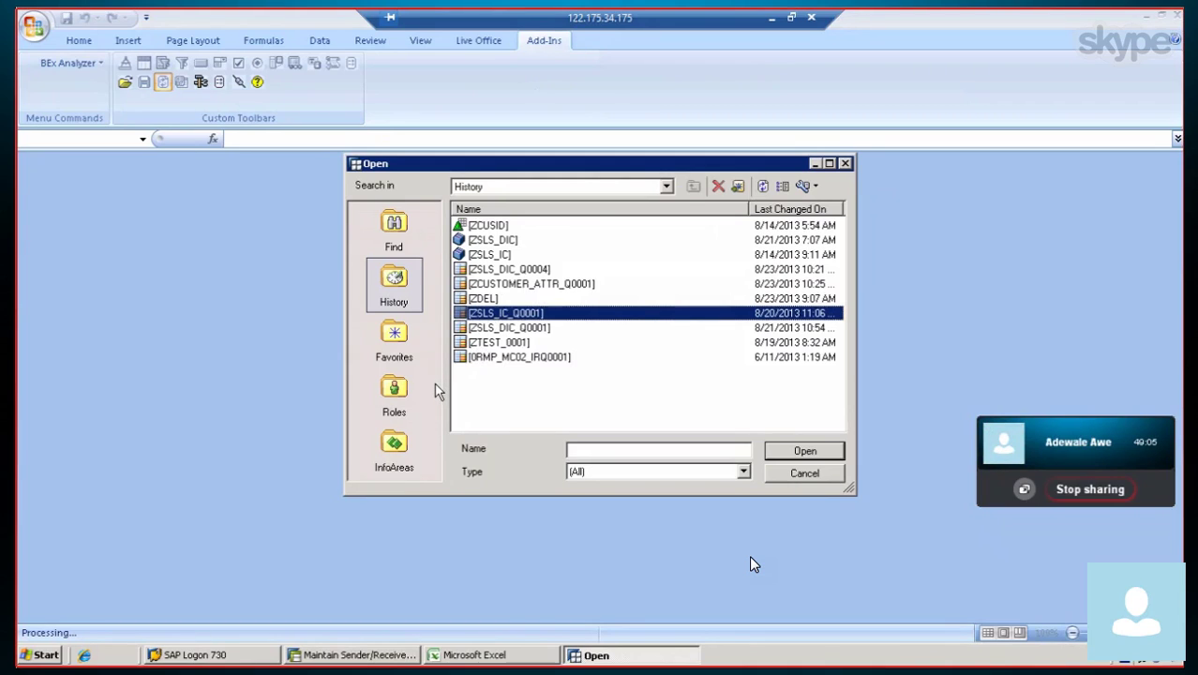
pyautogui.click(520, 324)
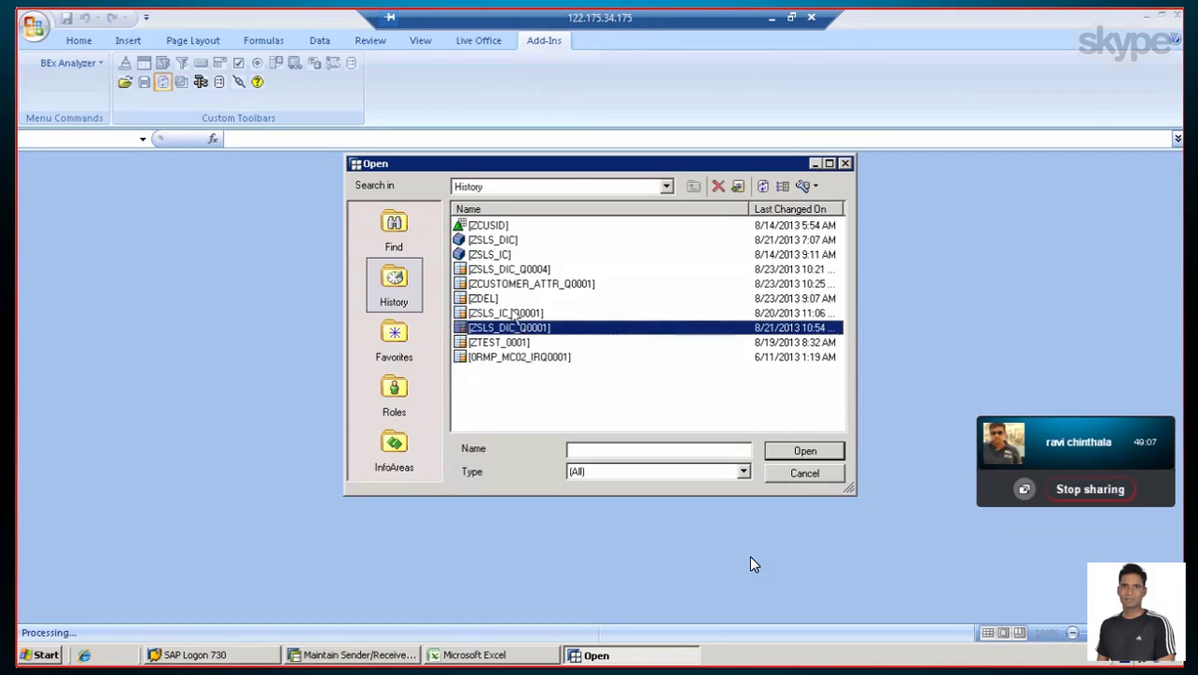
pyautogui.click(511, 311)
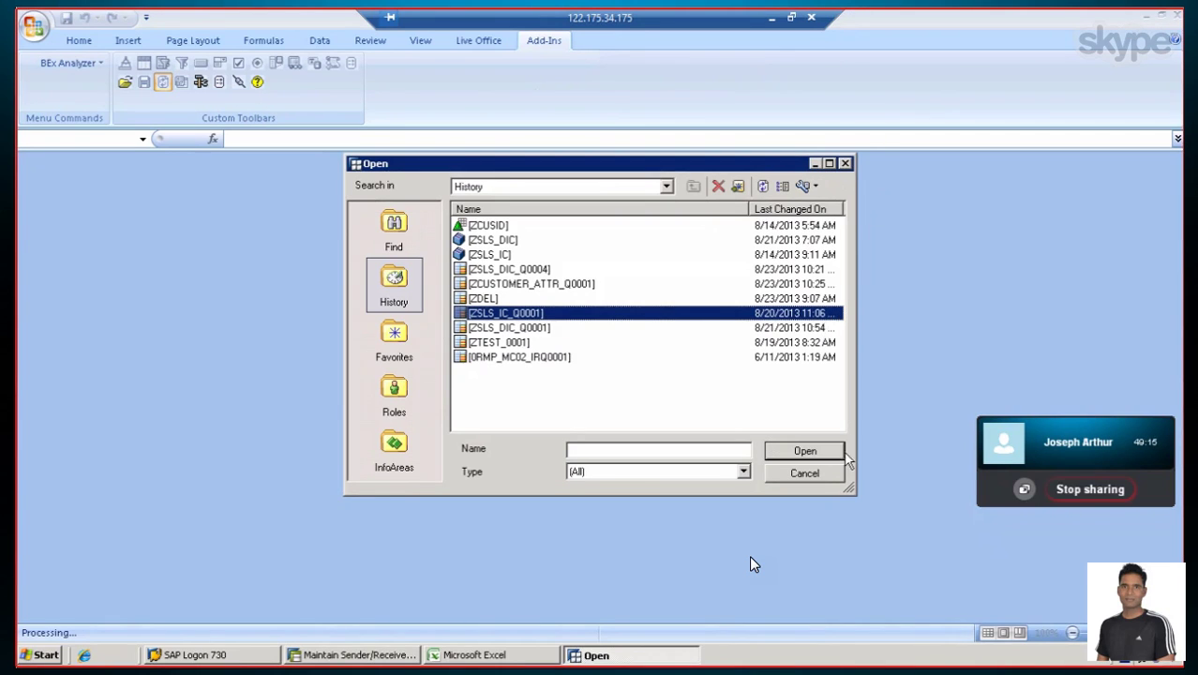
pyautogui.click(814, 479)
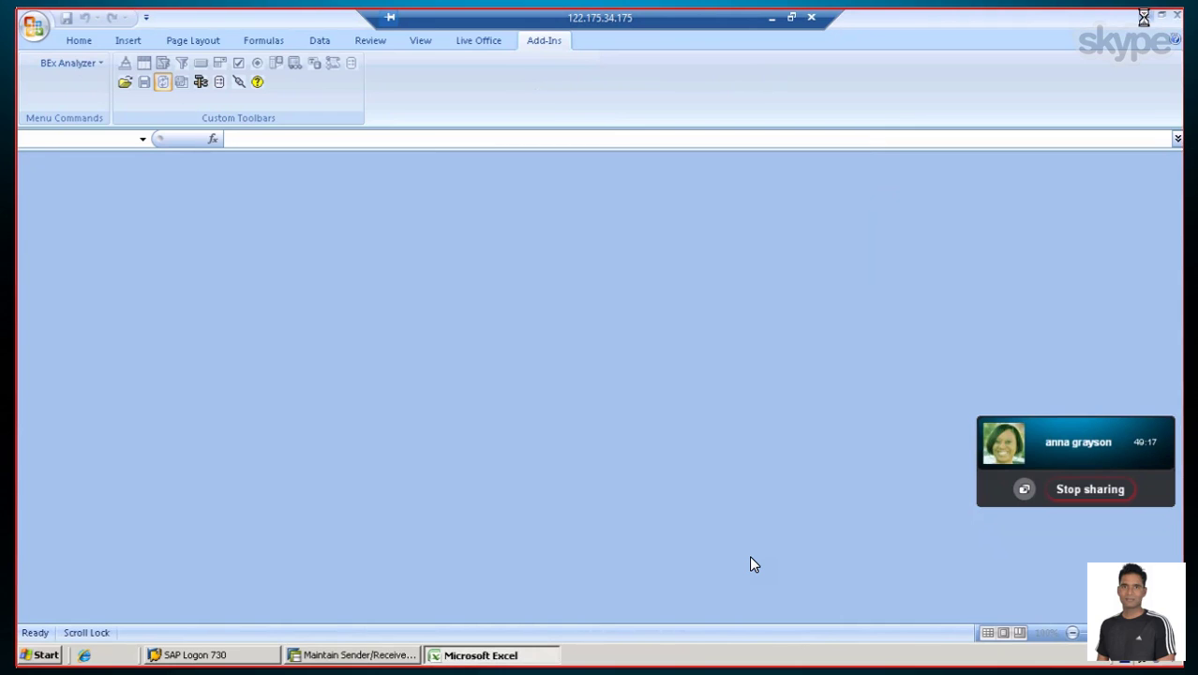
# Return to the SAP assignment screen, enter ZSLS_IC_Q0001 as the sender query, and start a new receiver assignment for it
pyautogui.click(1144, 17)
pyautogui.write('Z')
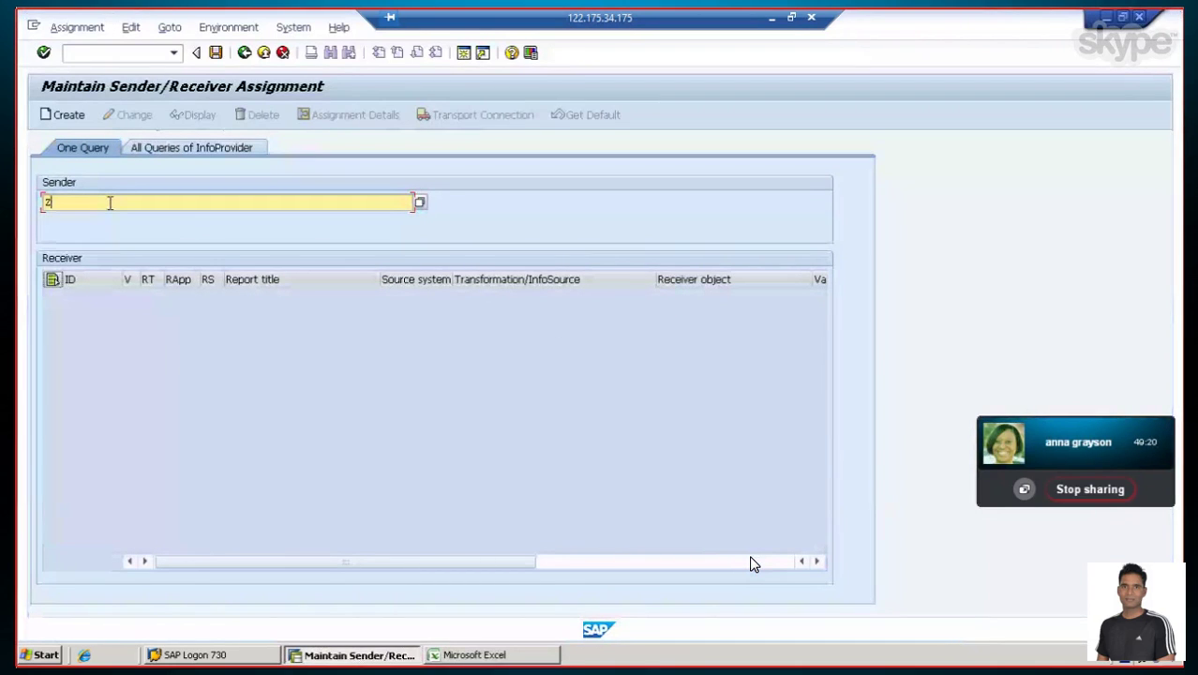
pyautogui.write('SLS_IC')
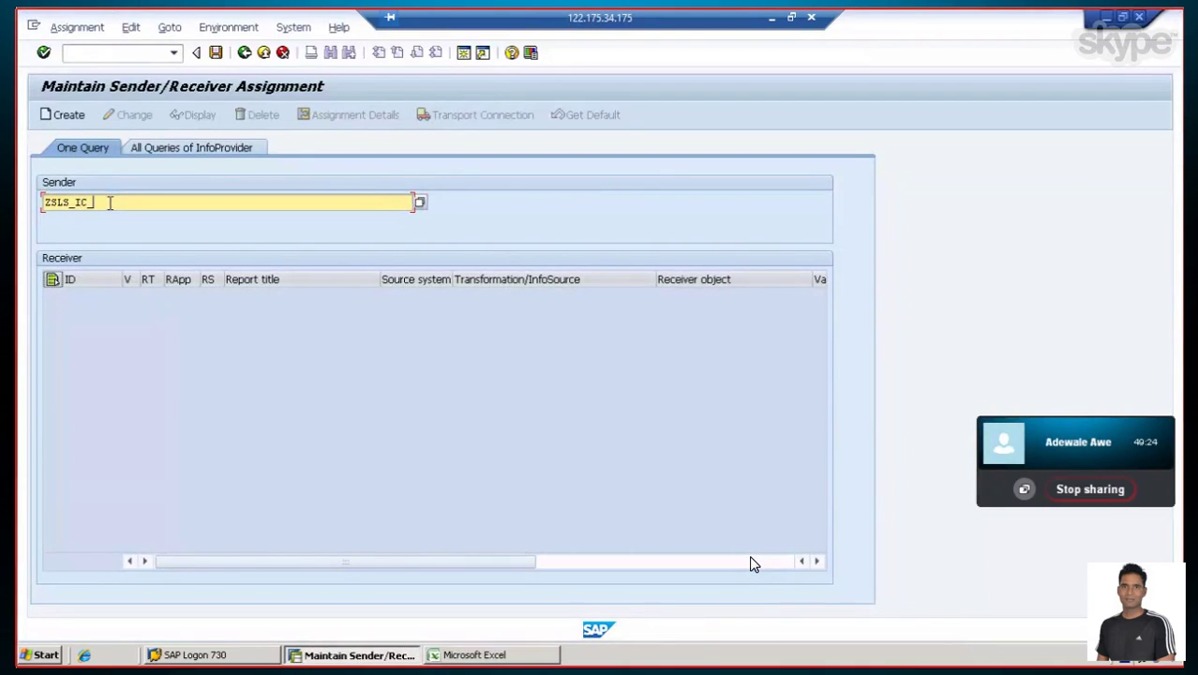
pyautogui.write('_Q0001')
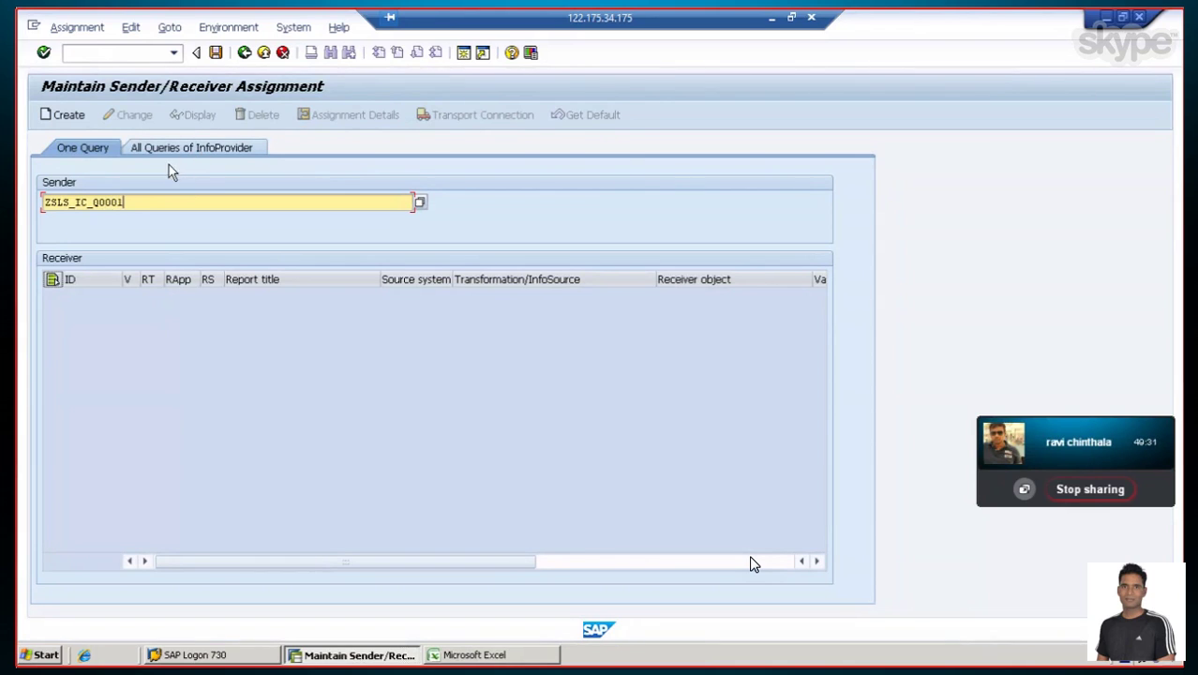
pyautogui.click(48, 119)
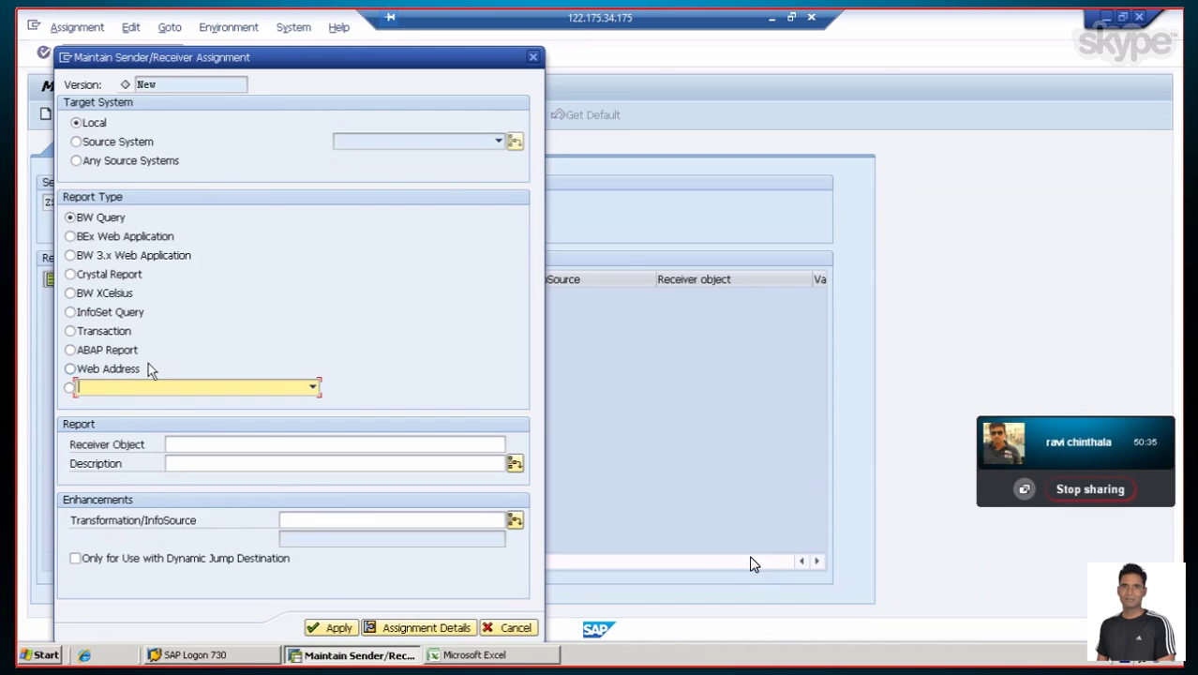
pyautogui.click(420, 358)
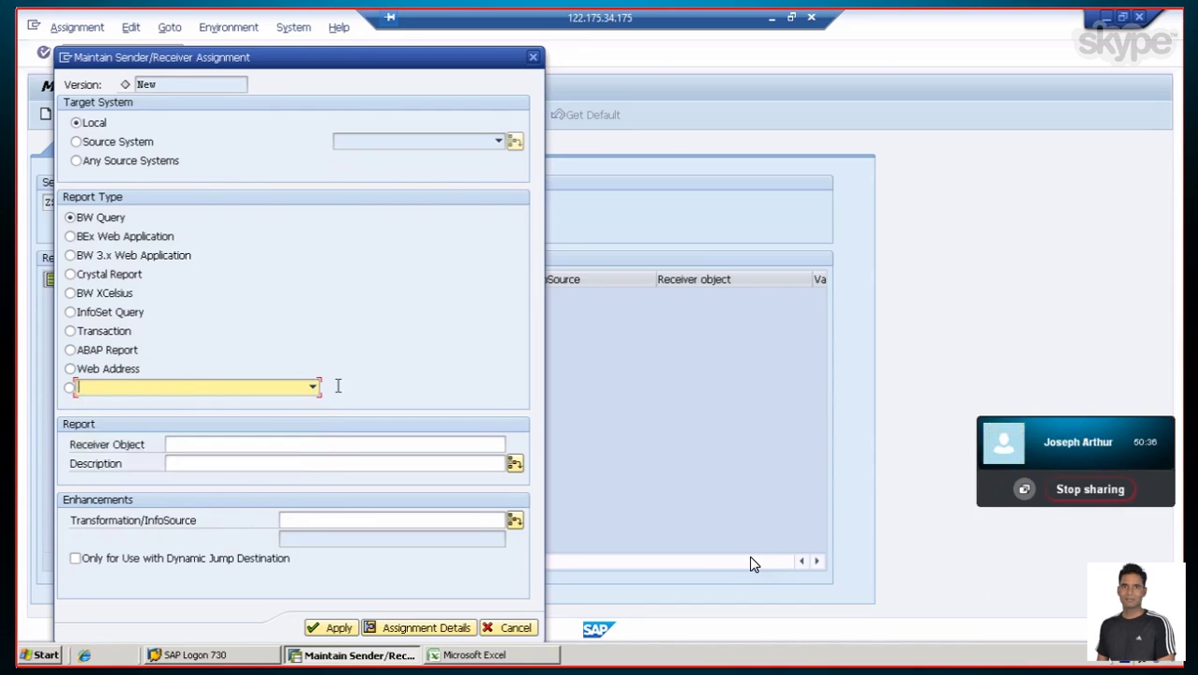
# Examine the list of additional report types for the receiver without choosing one, keeping BW Query selected
pyautogui.click(336, 388)
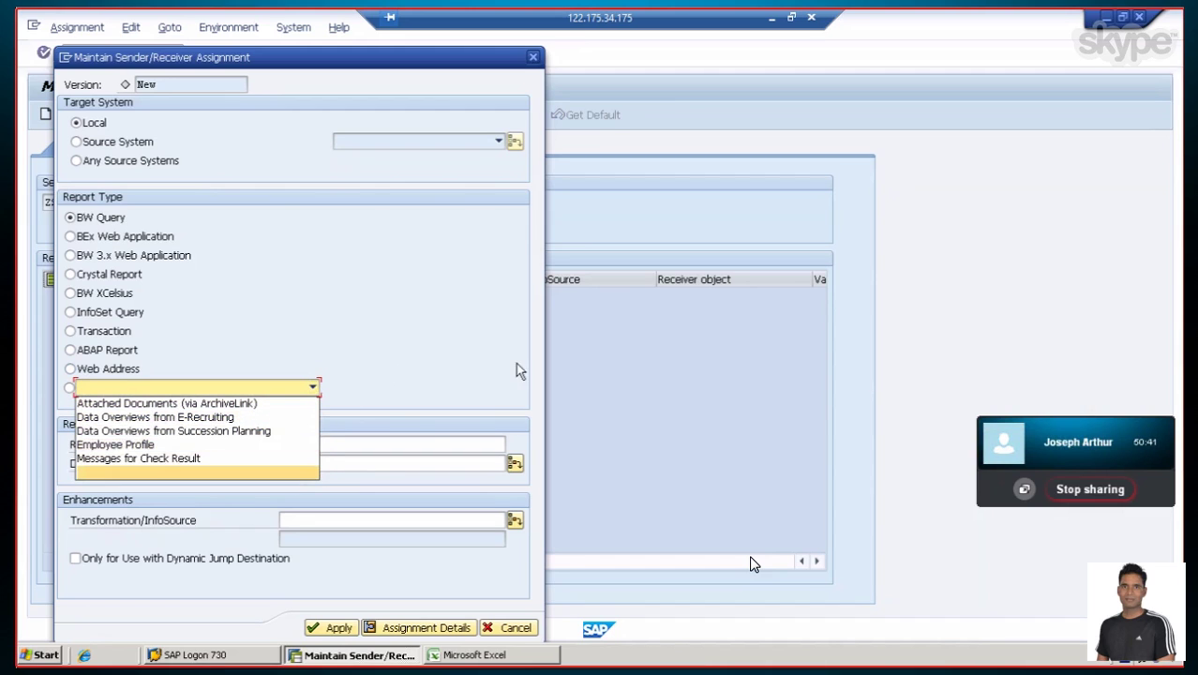
pyautogui.click(463, 398)
pyautogui.click(313, 387)
pyautogui.click(471, 401)
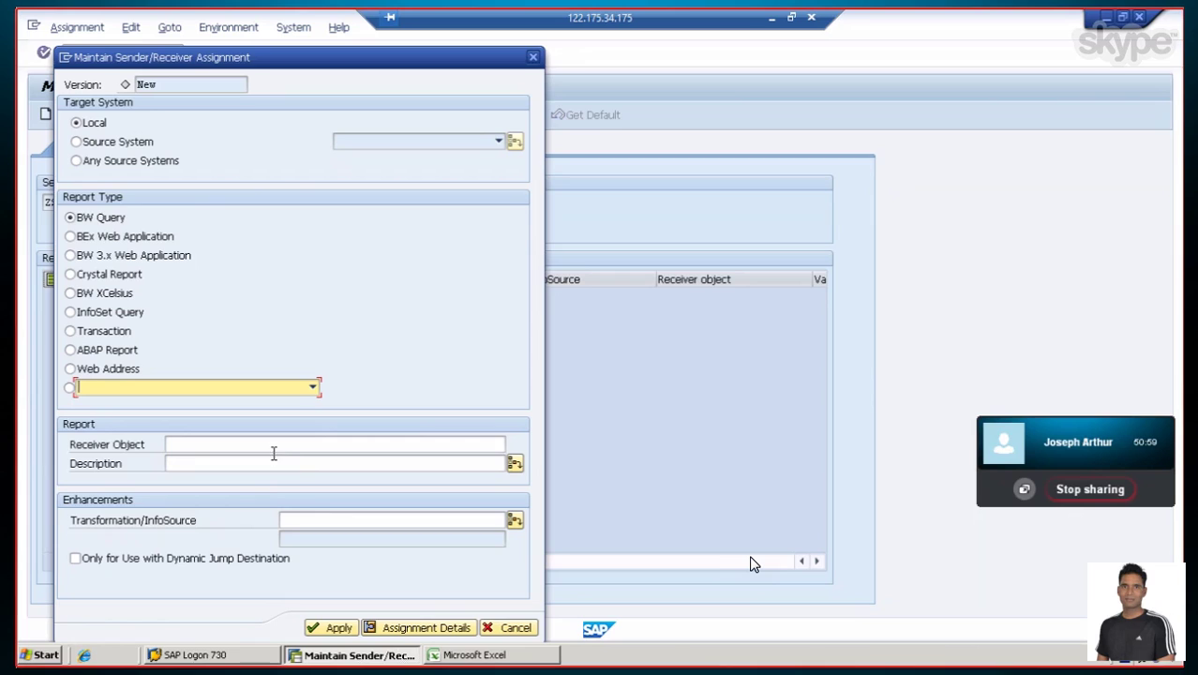
# Switch to Excel and look up the technical name of the deliveries query in BEx Analyzer's query history, without opening a query
pyautogui.click(269, 445)
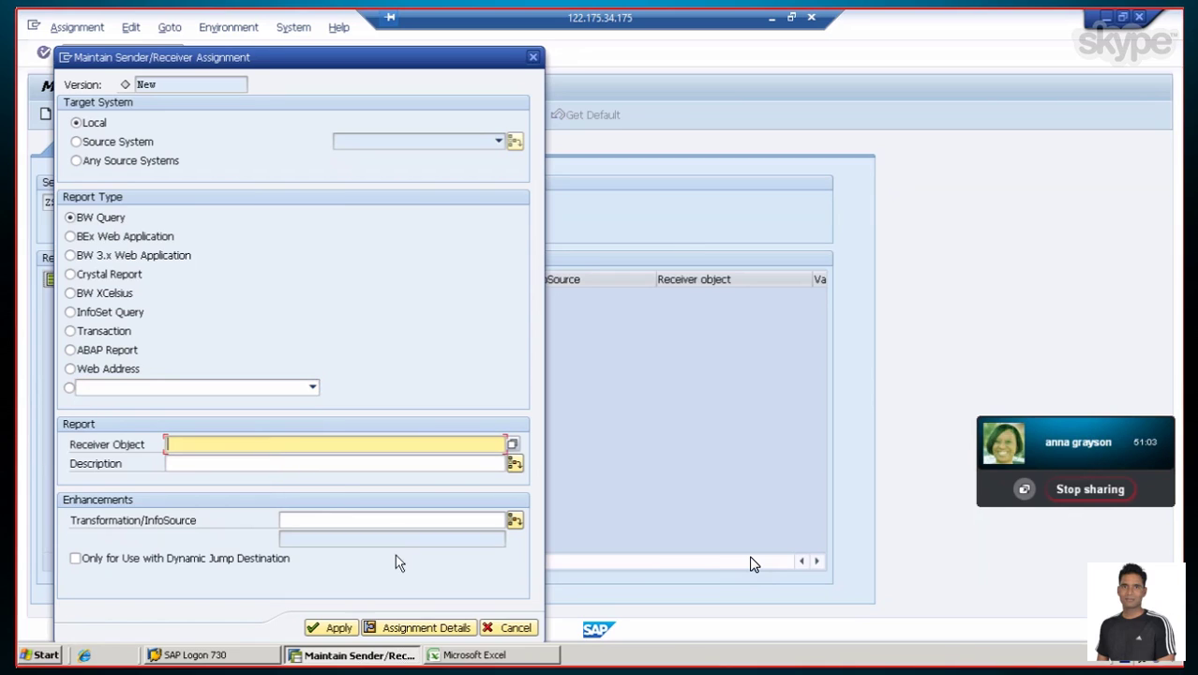
pyautogui.click(484, 659)
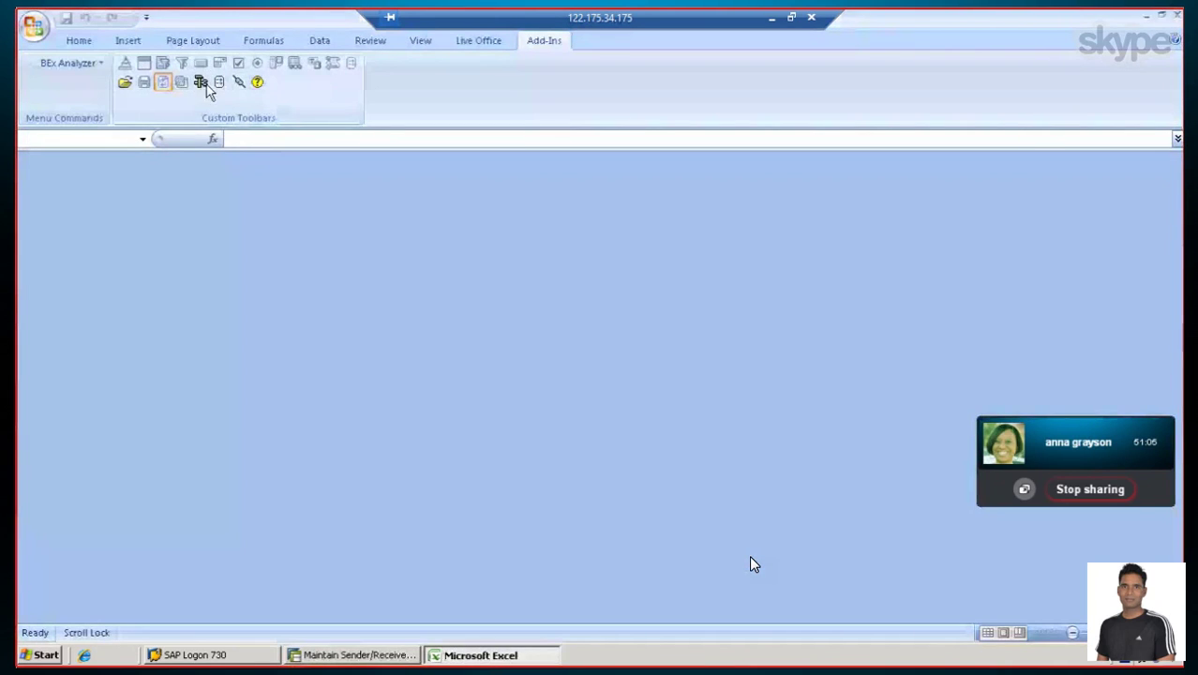
pyautogui.click(197, 82)
pyautogui.click(125, 169)
pyautogui.click(125, 84)
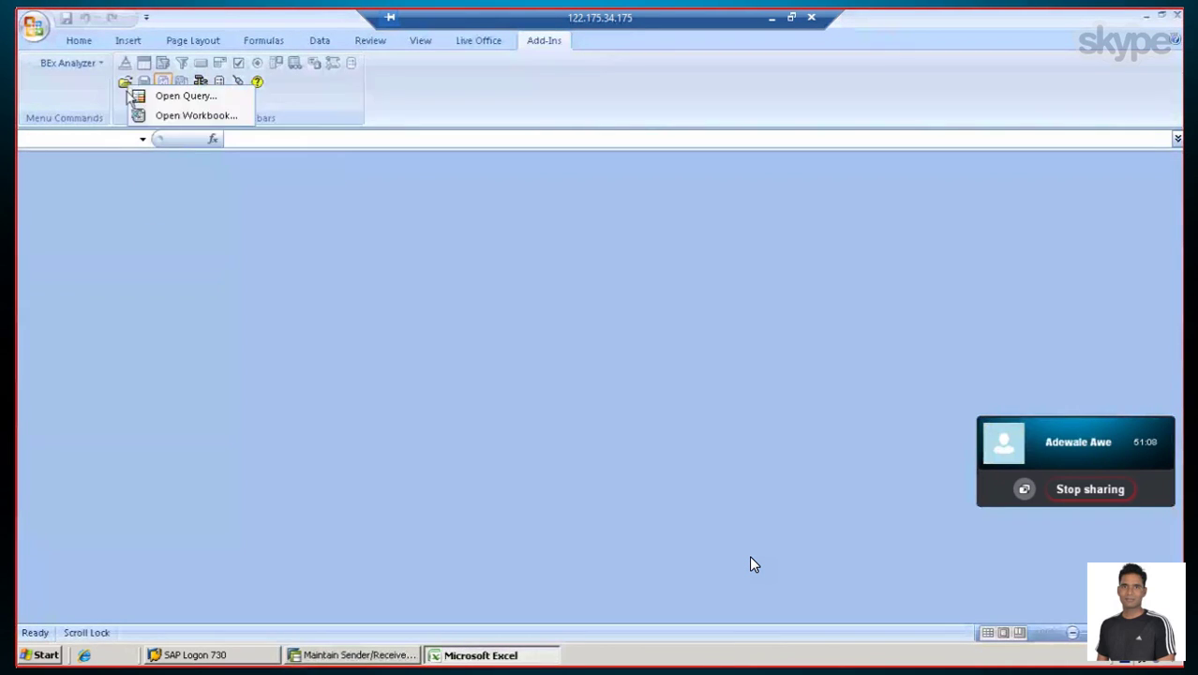
pyautogui.click(187, 98)
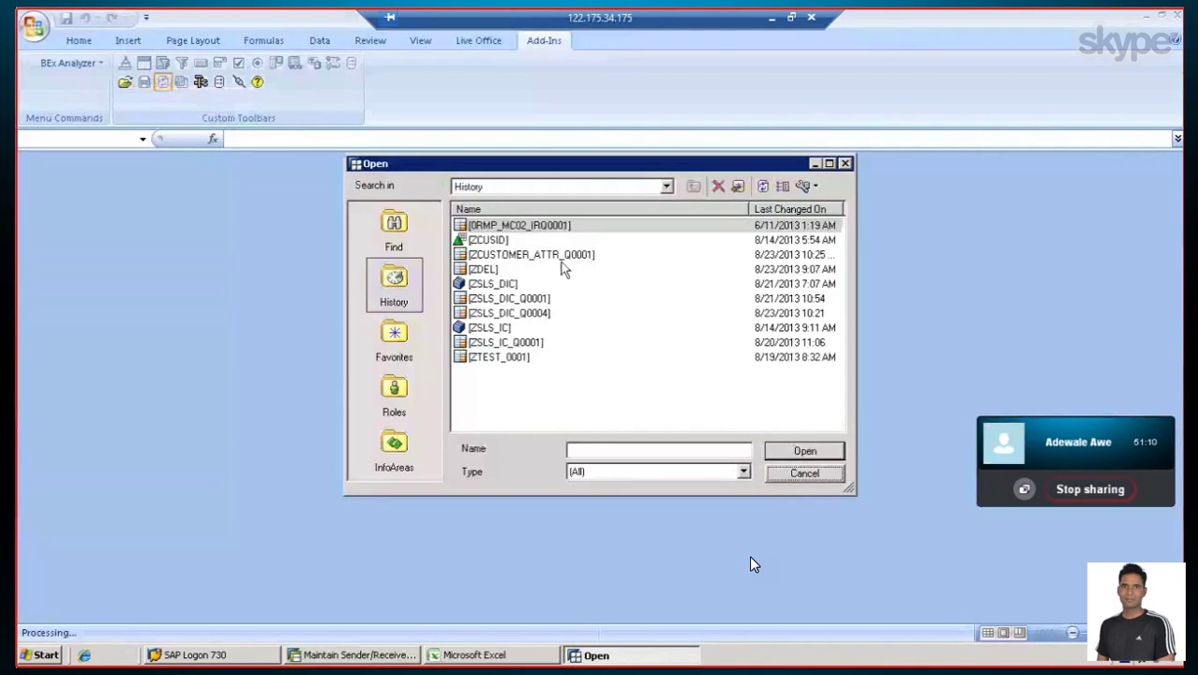
pyautogui.click(525, 342)
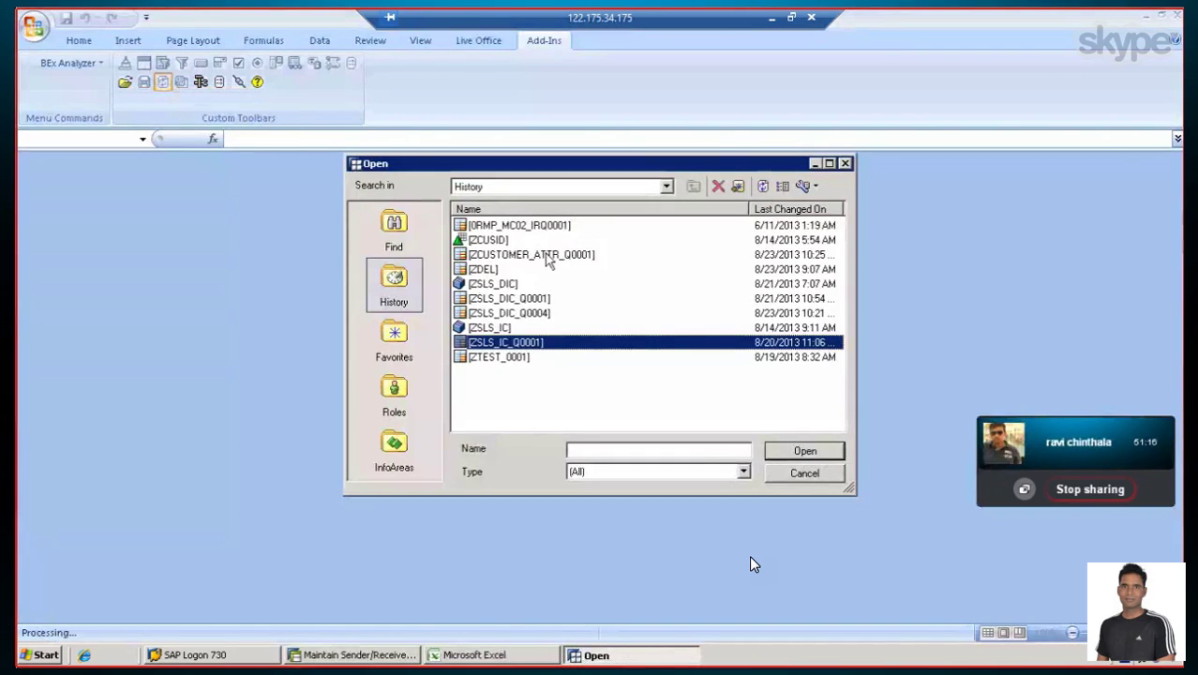
pyautogui.click(528, 314)
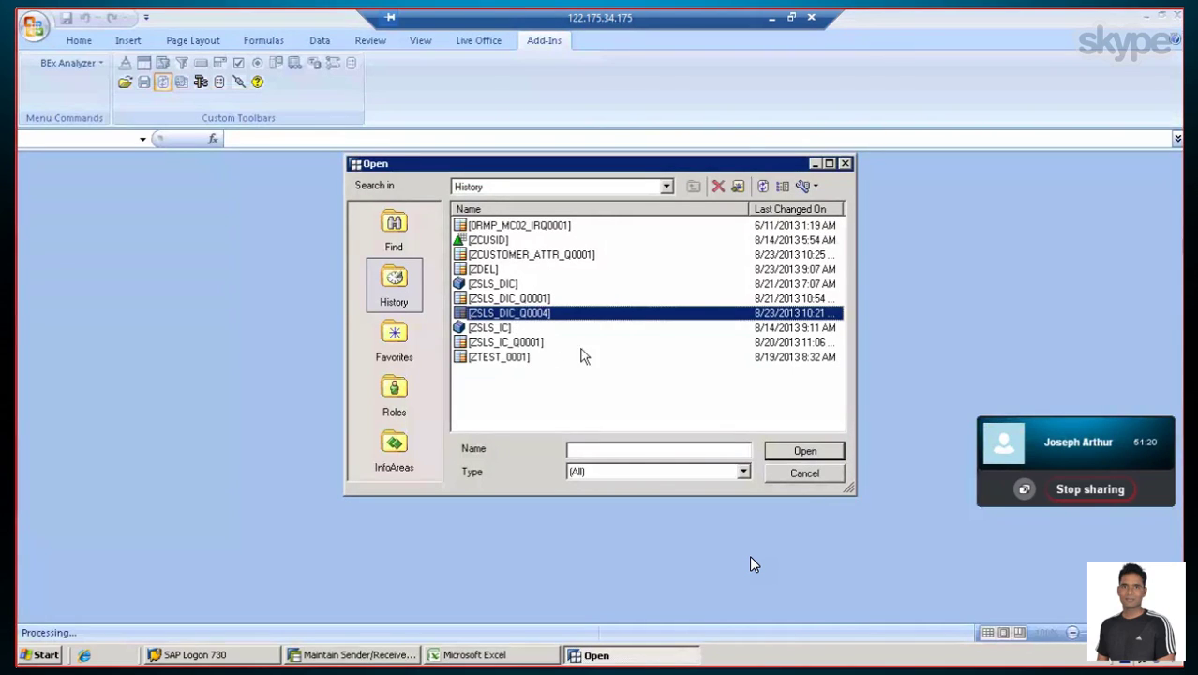
pyautogui.click(814, 478)
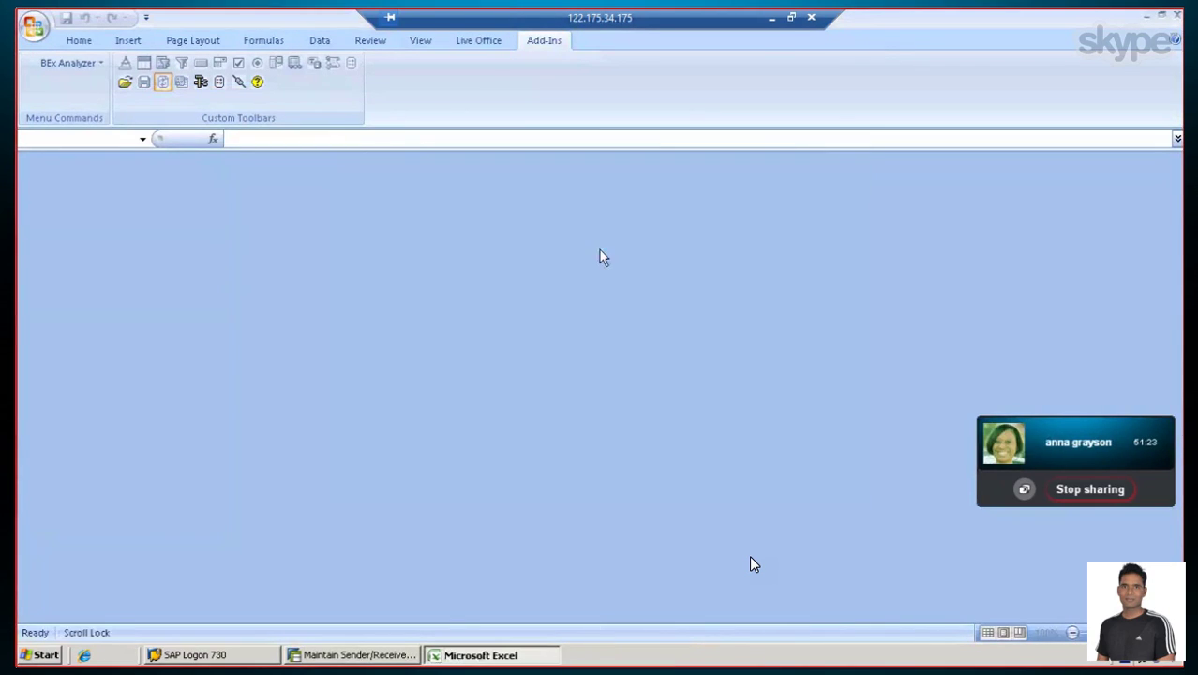
# Return to the SAP assignment, enter ZSLS_DIC_Q0004 as receiver object with the description DELIVERIES REPORT, and apply it
pyautogui.click(360, 656)
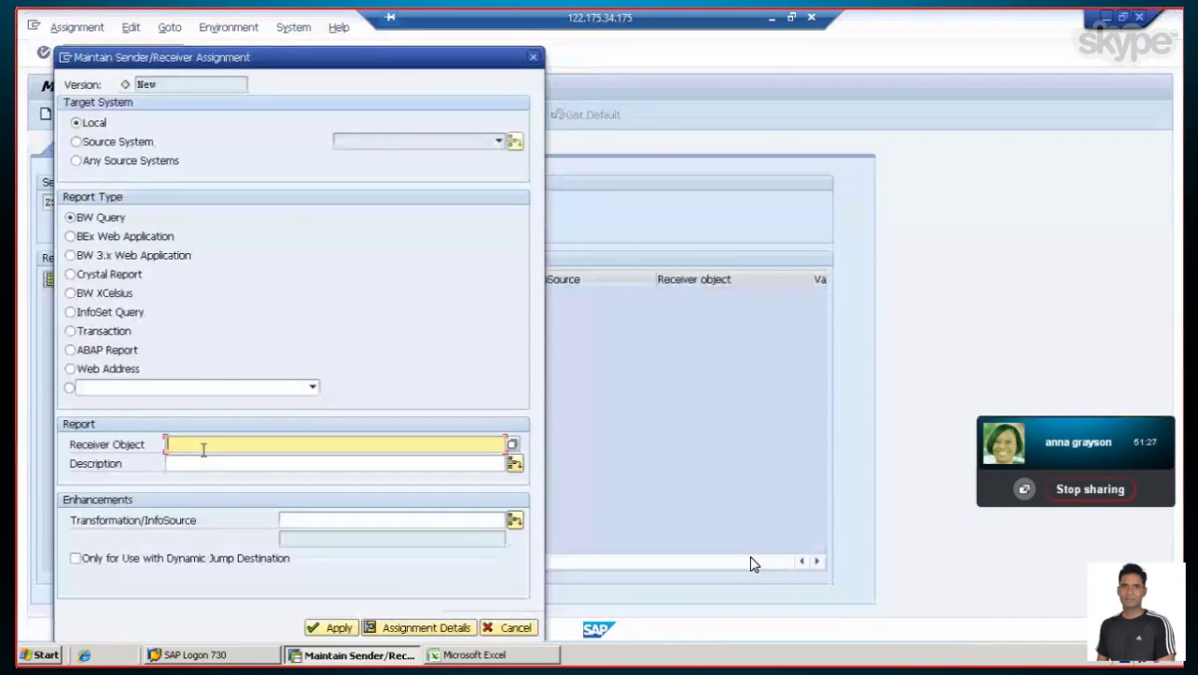
pyautogui.write('ZSLS_')
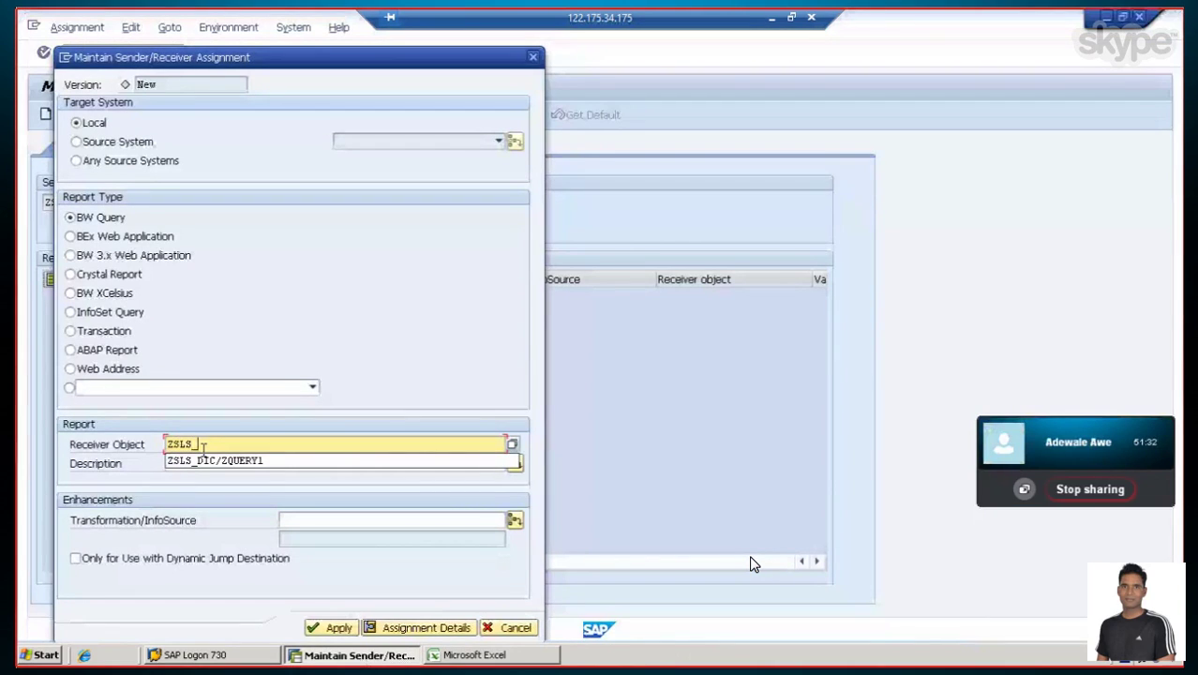
pyautogui.write('DIC_Q0004')
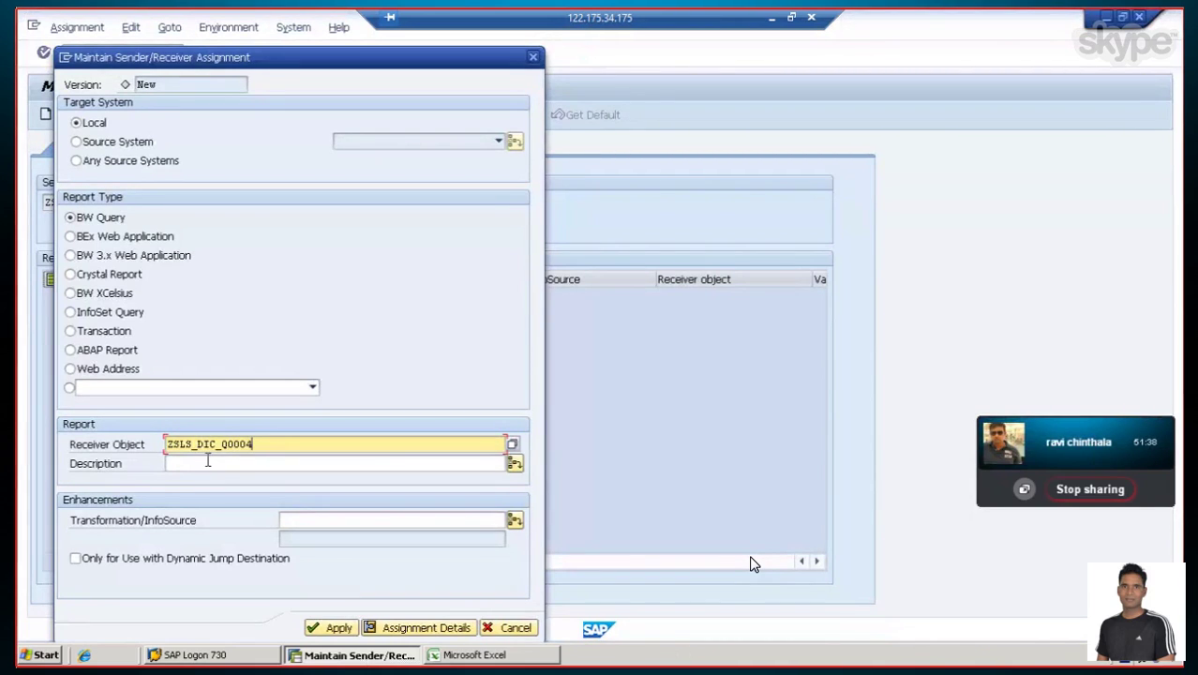
pyautogui.click(208, 463)
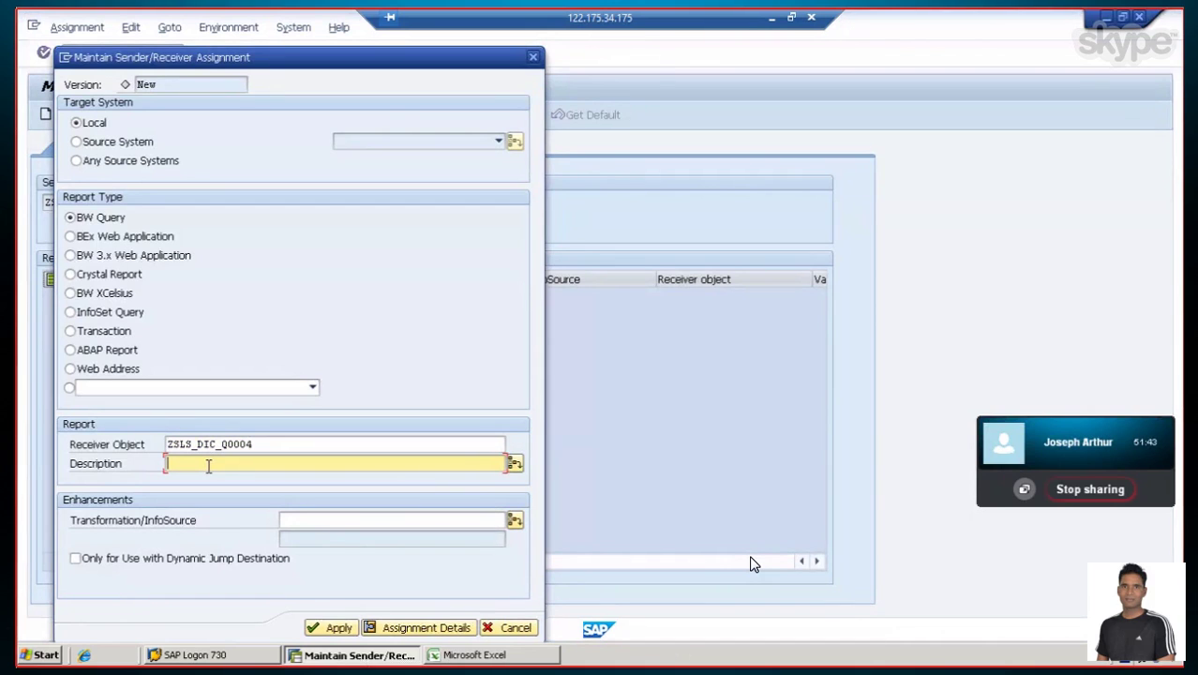
pyautogui.write('DELIVE')
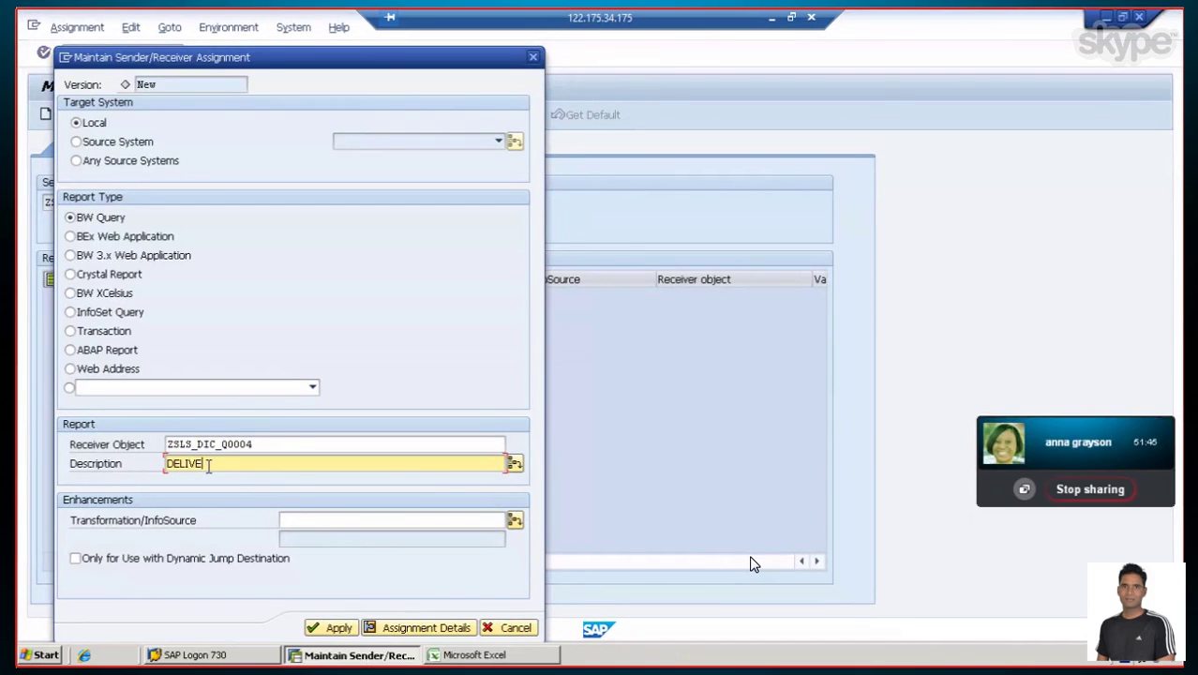
pyautogui.write('RIES REPORT')
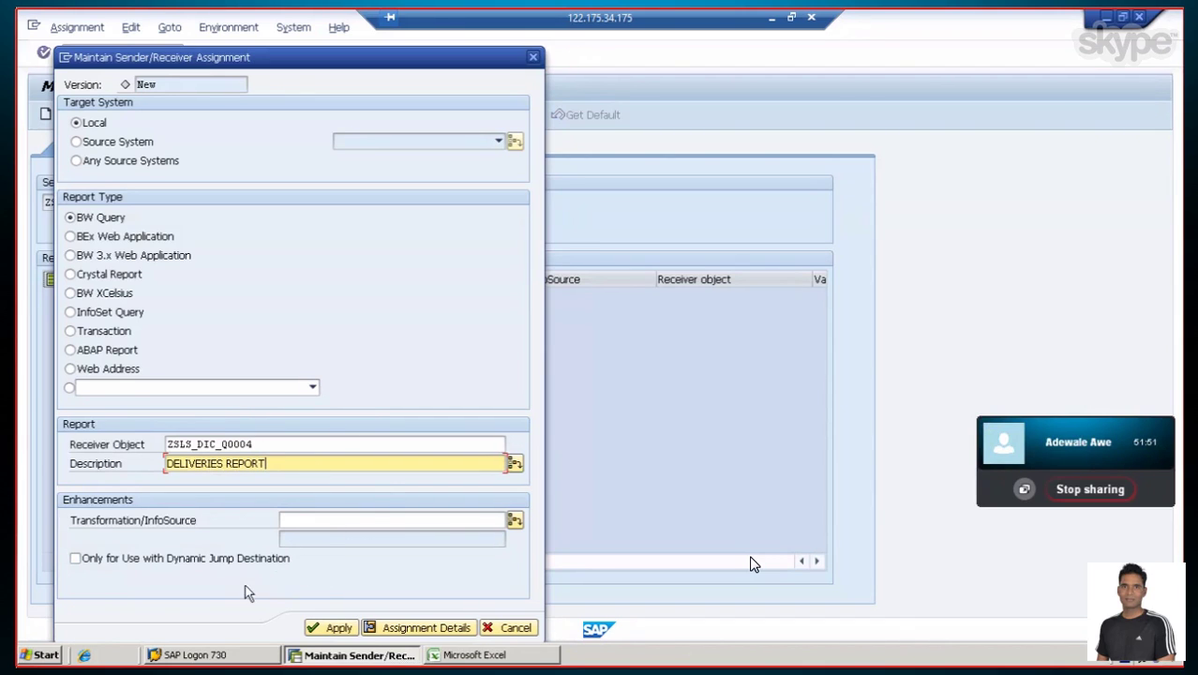
pyautogui.click(333, 627)
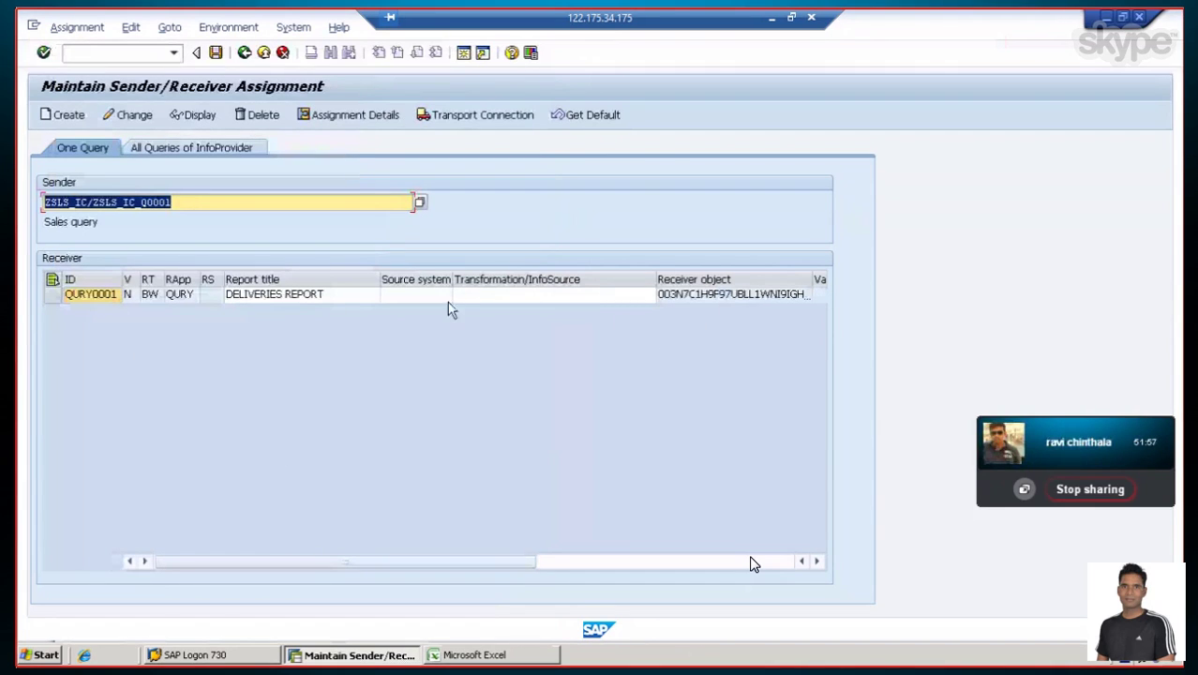
# Open the DELIVERIES REPORT receiver's assignment details and set CUSTOMER IDENTITY to type InfoObject with Single Value selection
pyautogui.click(53, 295)
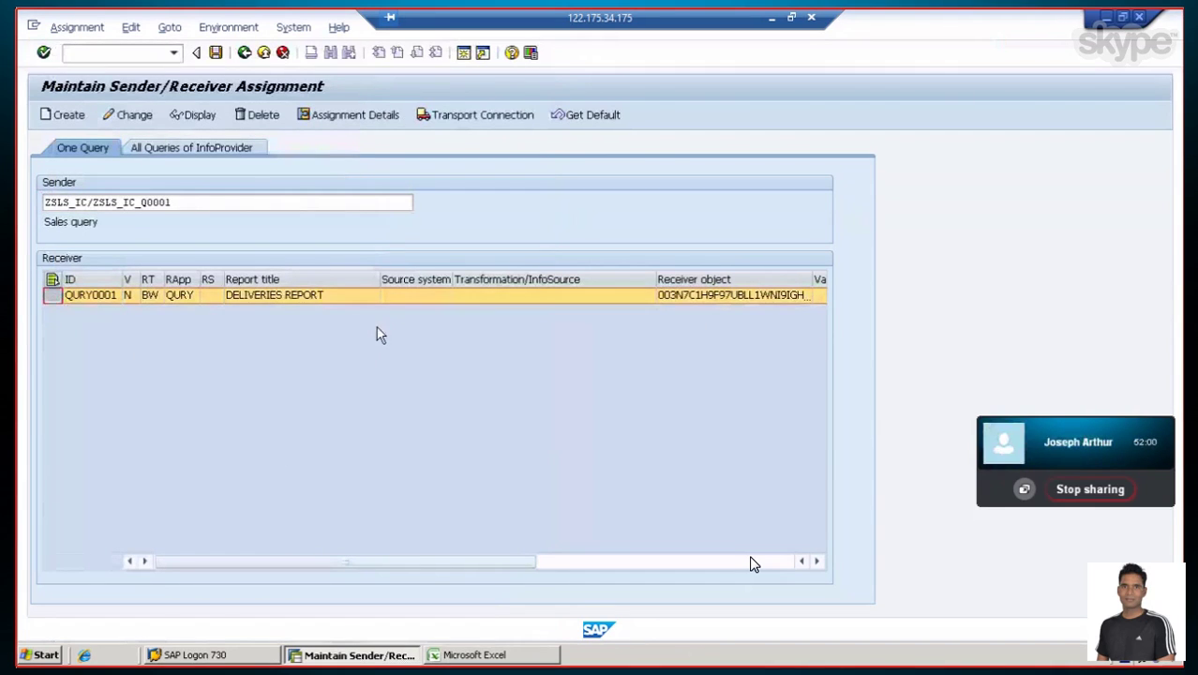
pyautogui.click(349, 116)
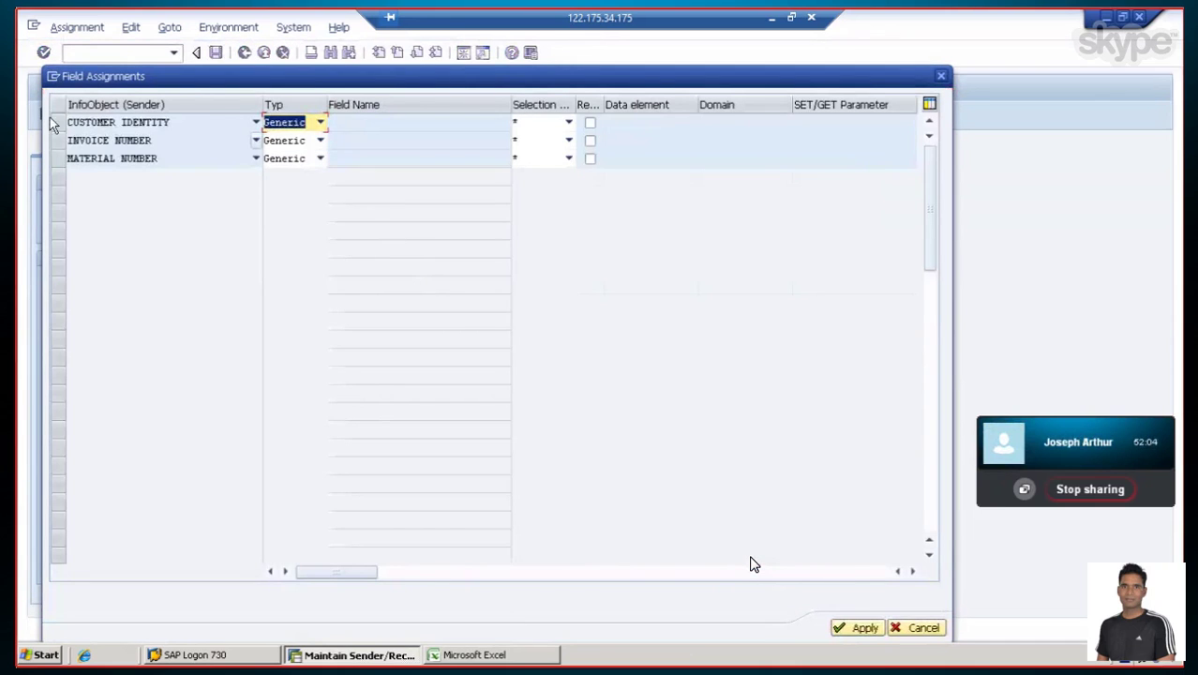
pyautogui.click(321, 123)
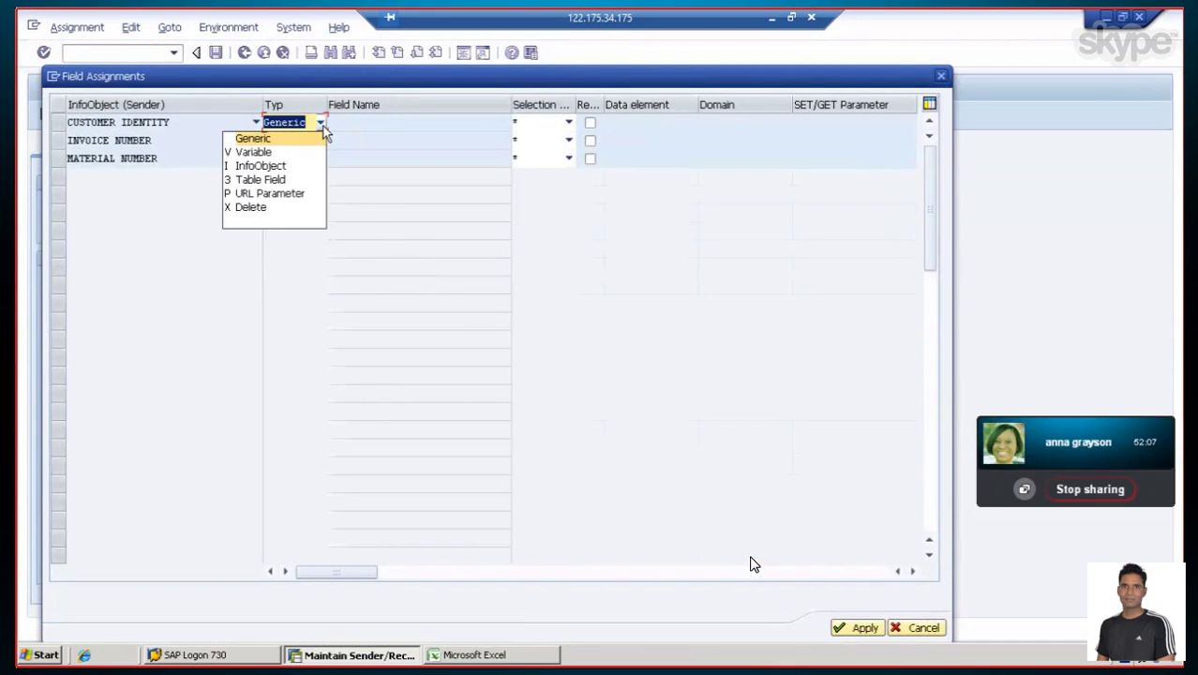
pyautogui.click(292, 166)
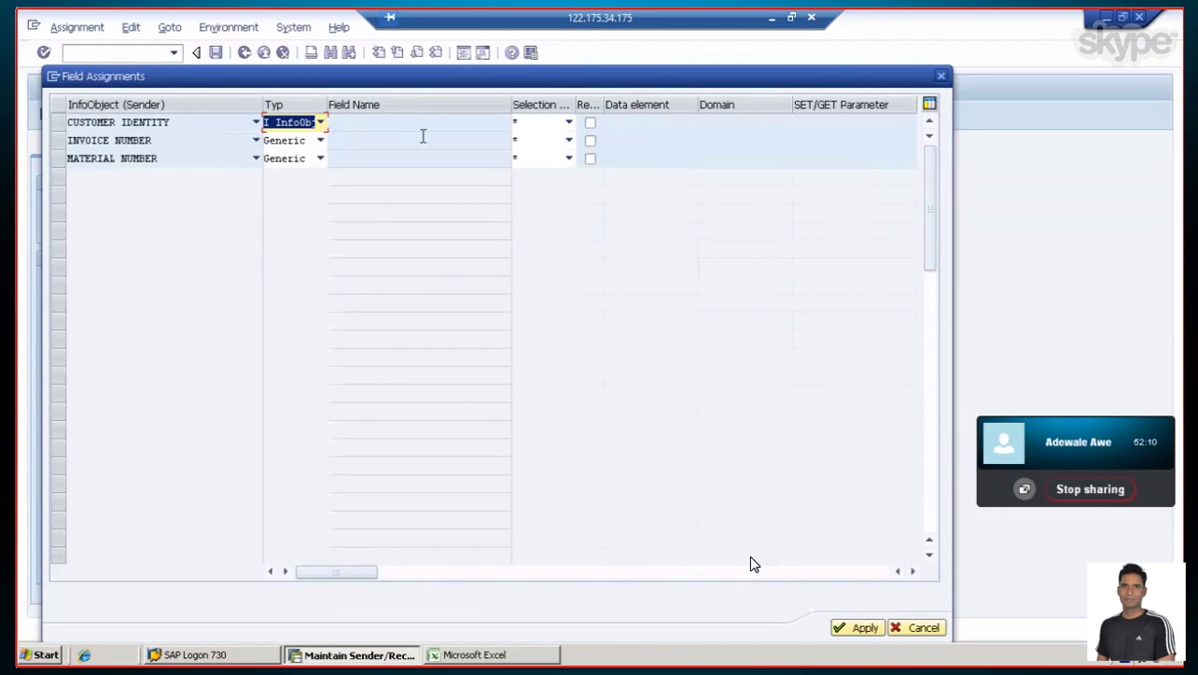
pyautogui.click(568, 125)
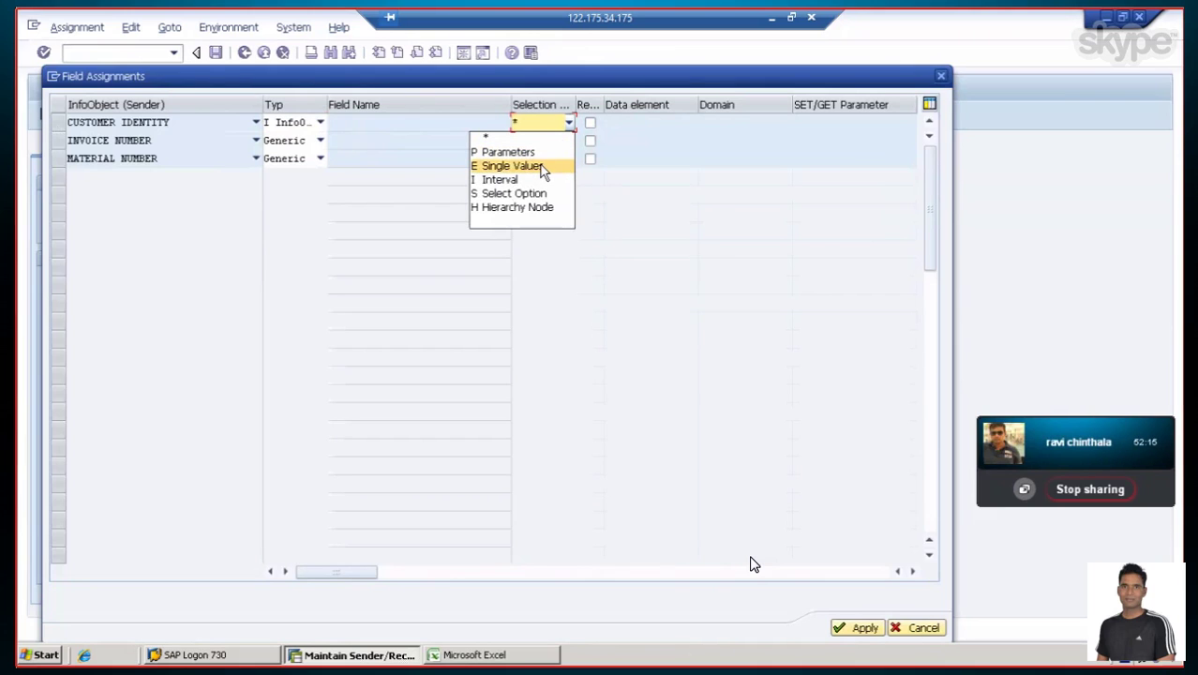
pyautogui.click(542, 166)
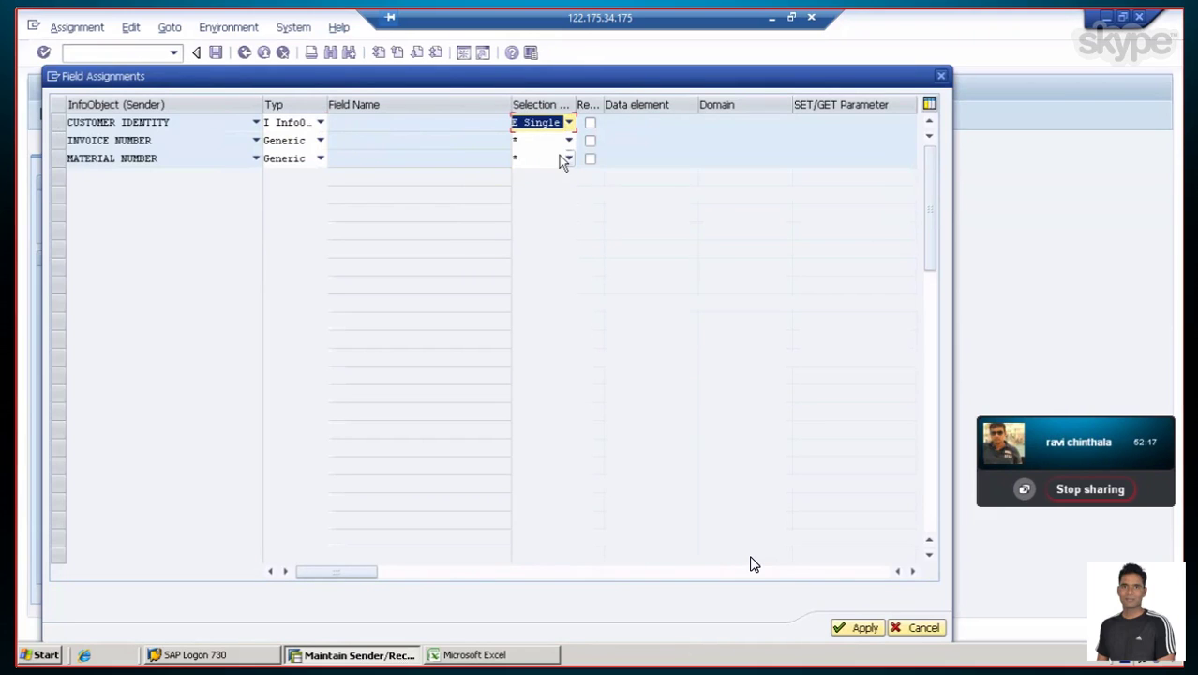
pyautogui.moveTo(603, 104); pyautogui.dragTo(662, 104)
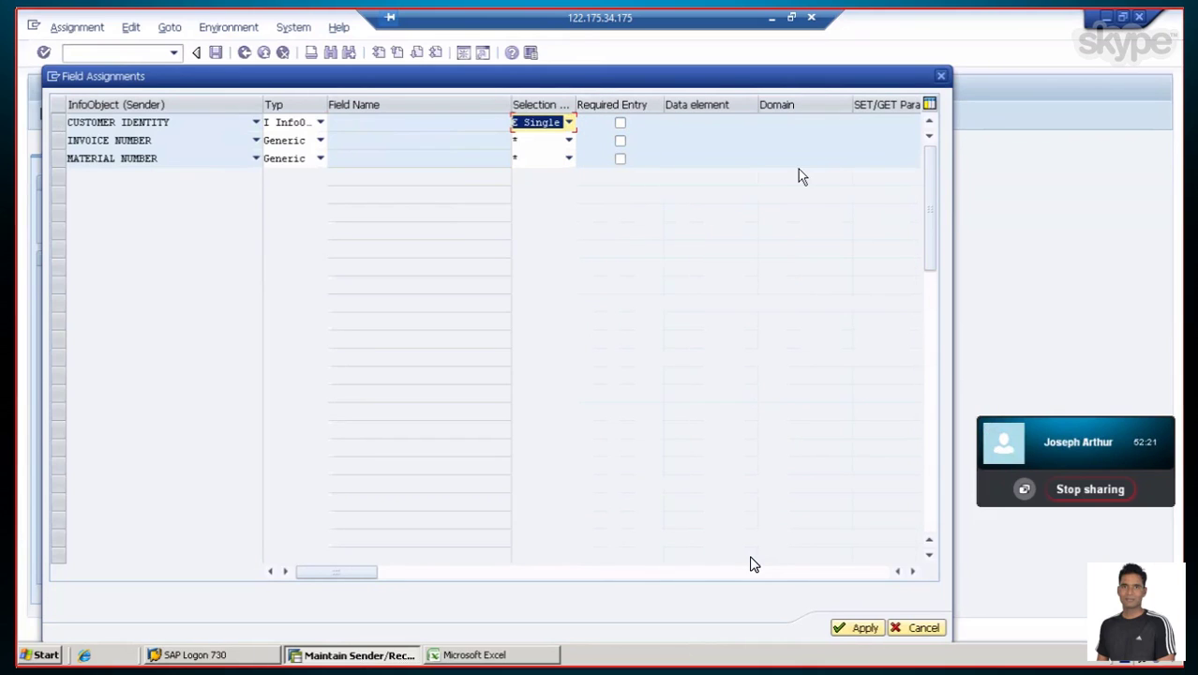
pyautogui.moveTo(930, 187); pyautogui.dragTo(935, 154)
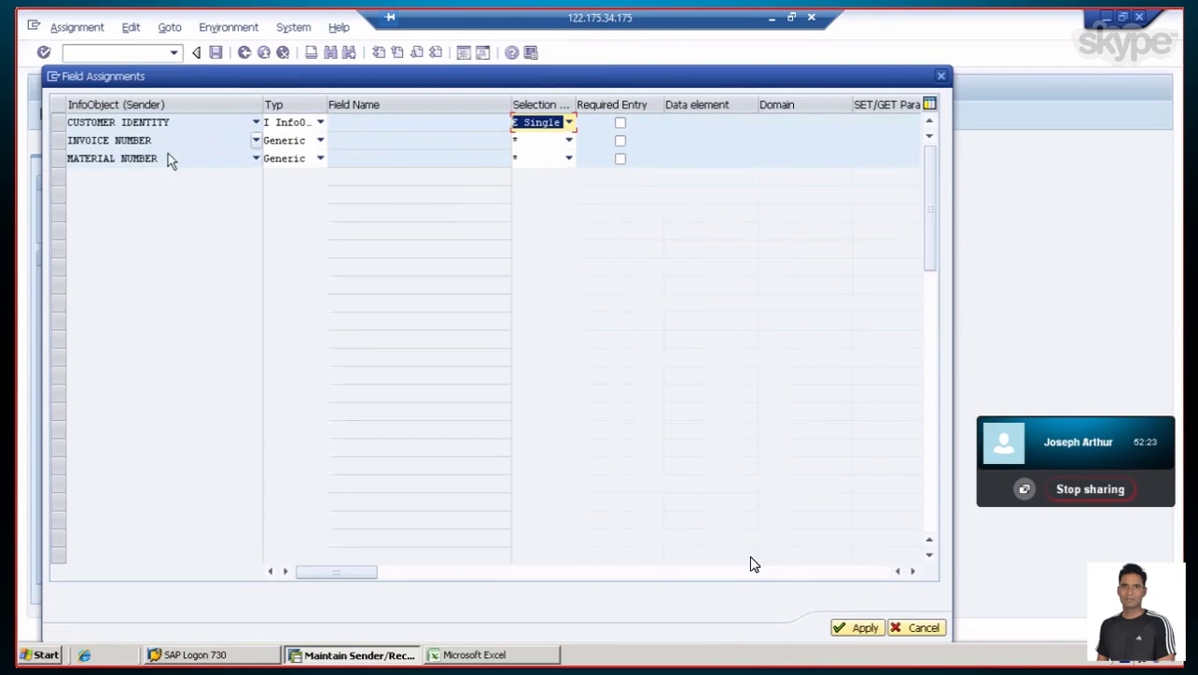
# Choose ZMATNM as the field name for CUSTOMER IDENTITY, apply the field assignments, and save the sender/receiver assignment
pyautogui.click(851, 627)
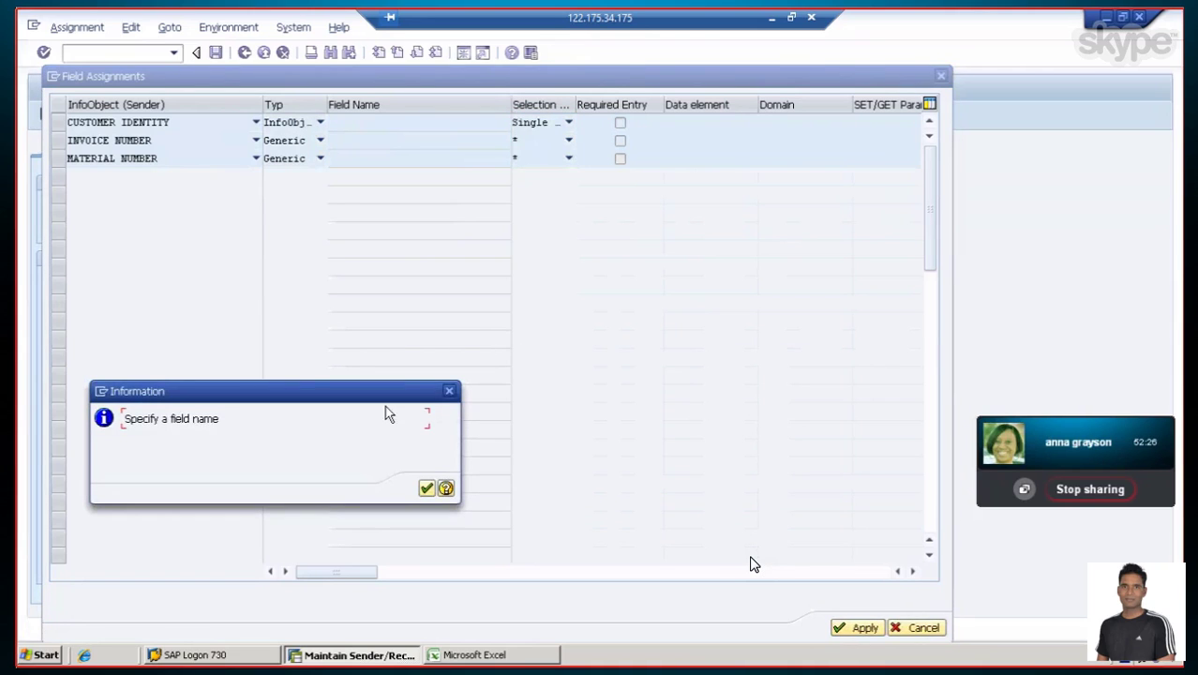
pyautogui.click(426, 488)
pyautogui.click(365, 121)
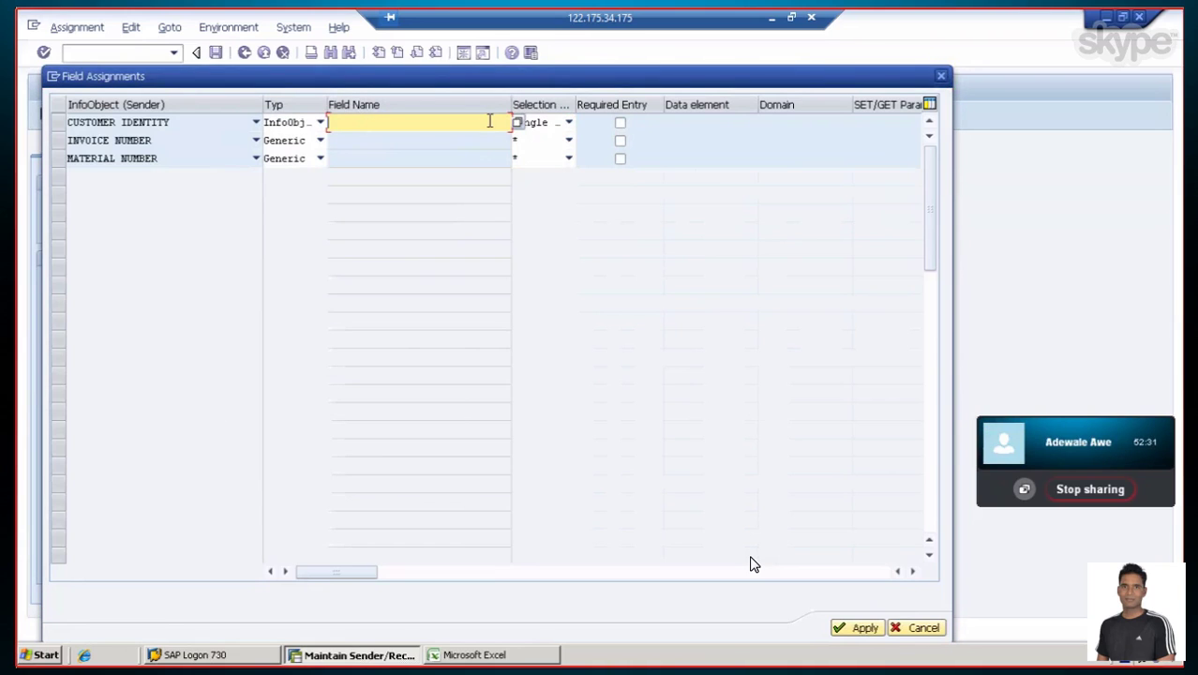
pyautogui.click(517, 123)
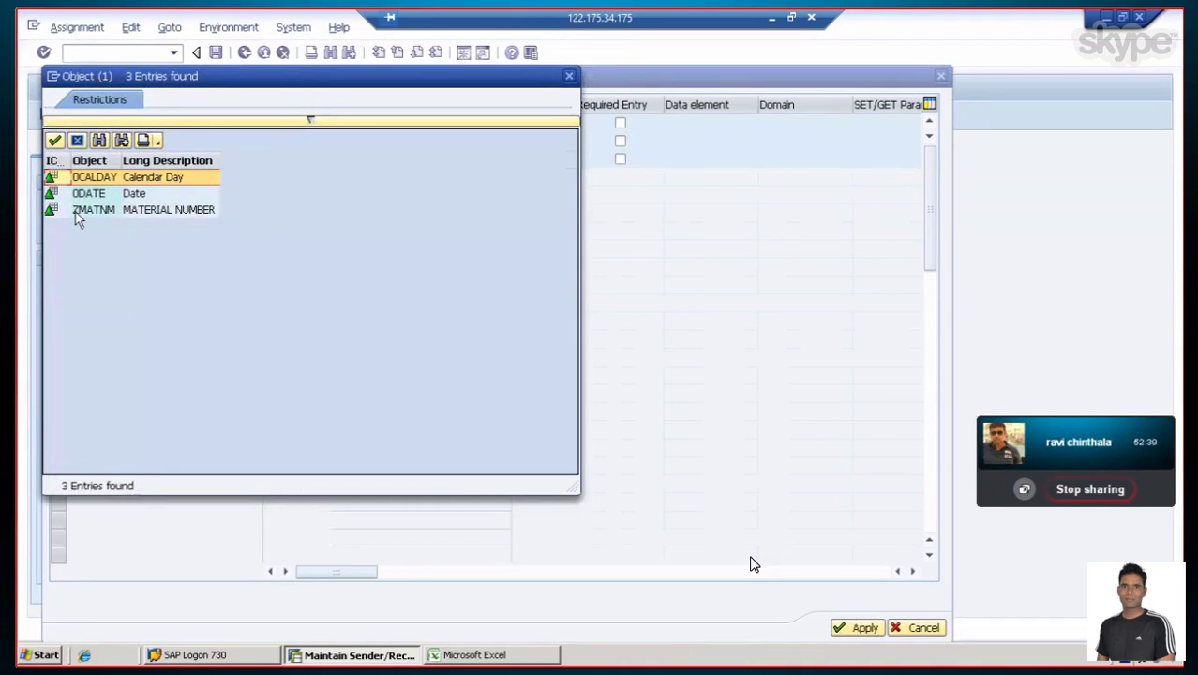
pyautogui.click(81, 215)
pyautogui.doubleClick(81, 215)
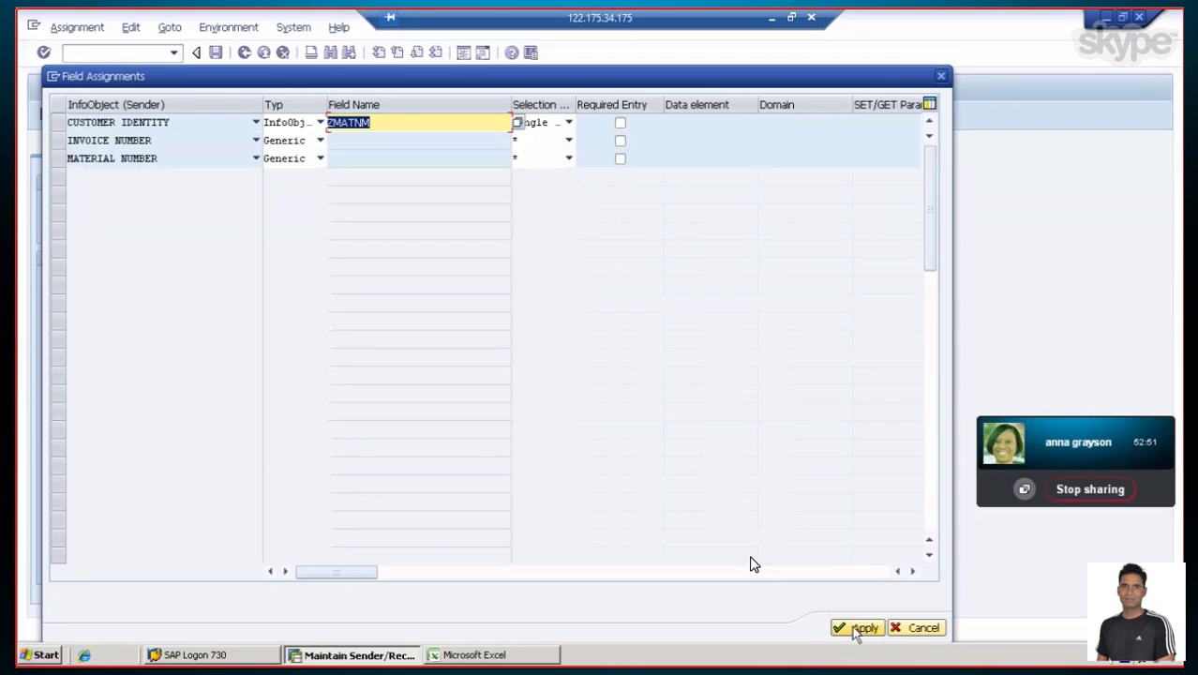
pyautogui.click(856, 628)
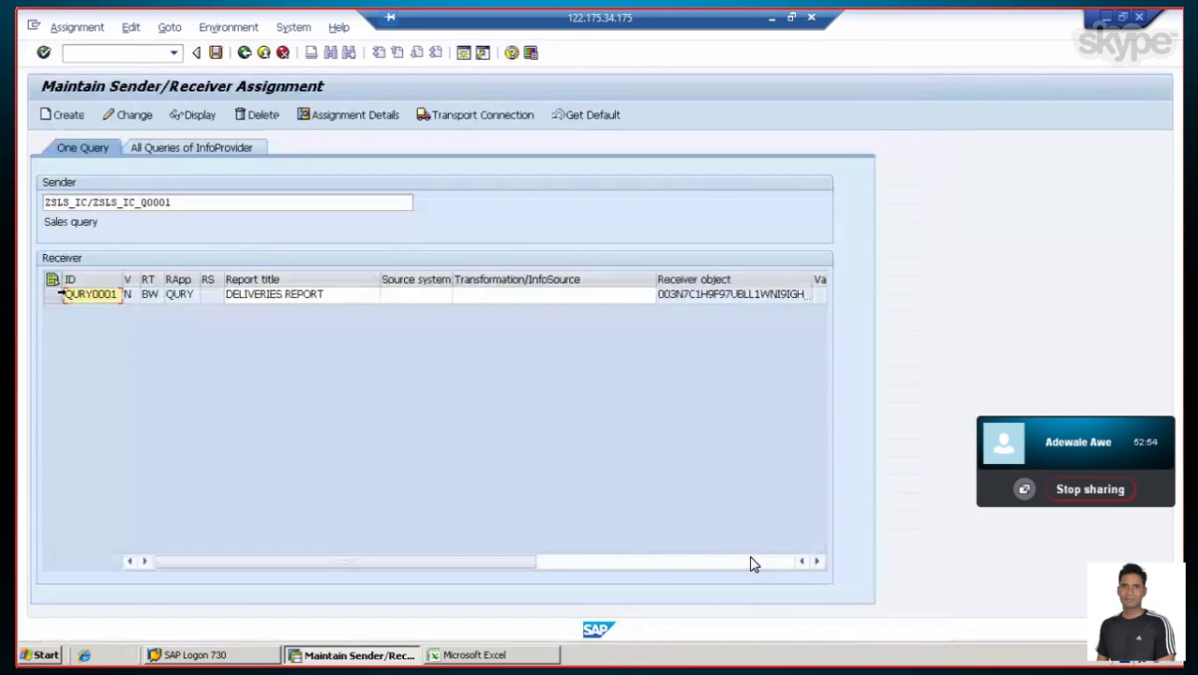
pyautogui.click(214, 53)
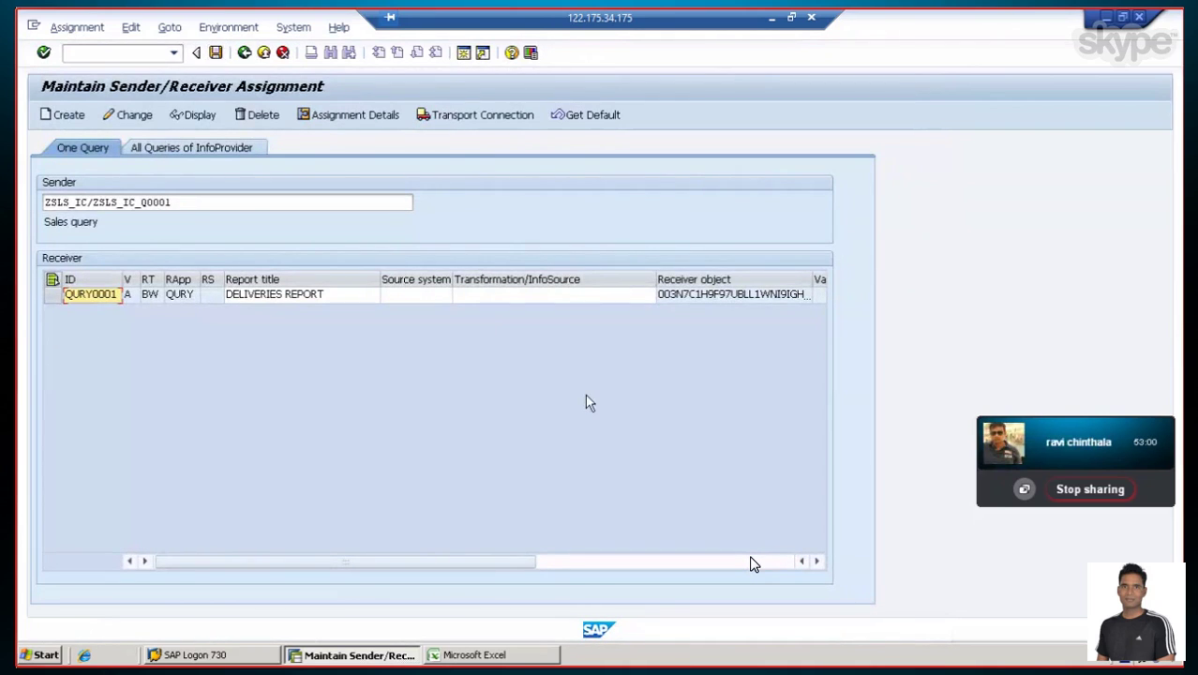
# Switch to Excel and open the query ZSLS_IC_Q0001 from BEx Analyzer's history
pyautogui.click(1105, 17)
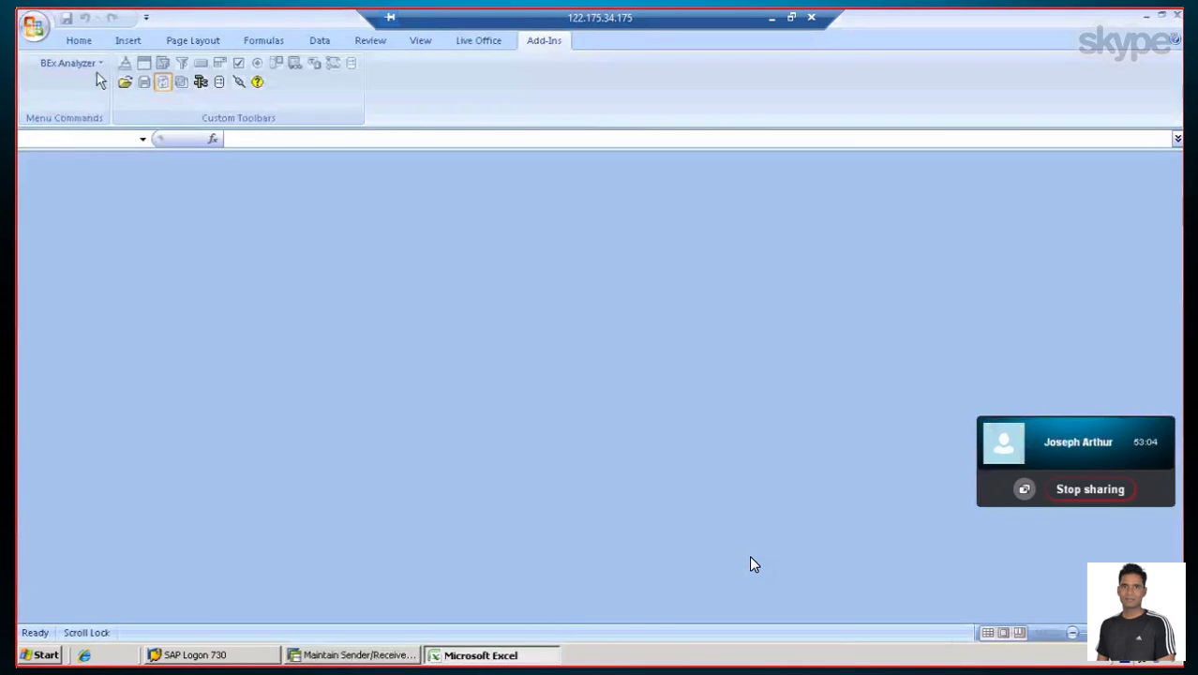
pyautogui.click(126, 84)
pyautogui.click(136, 109)
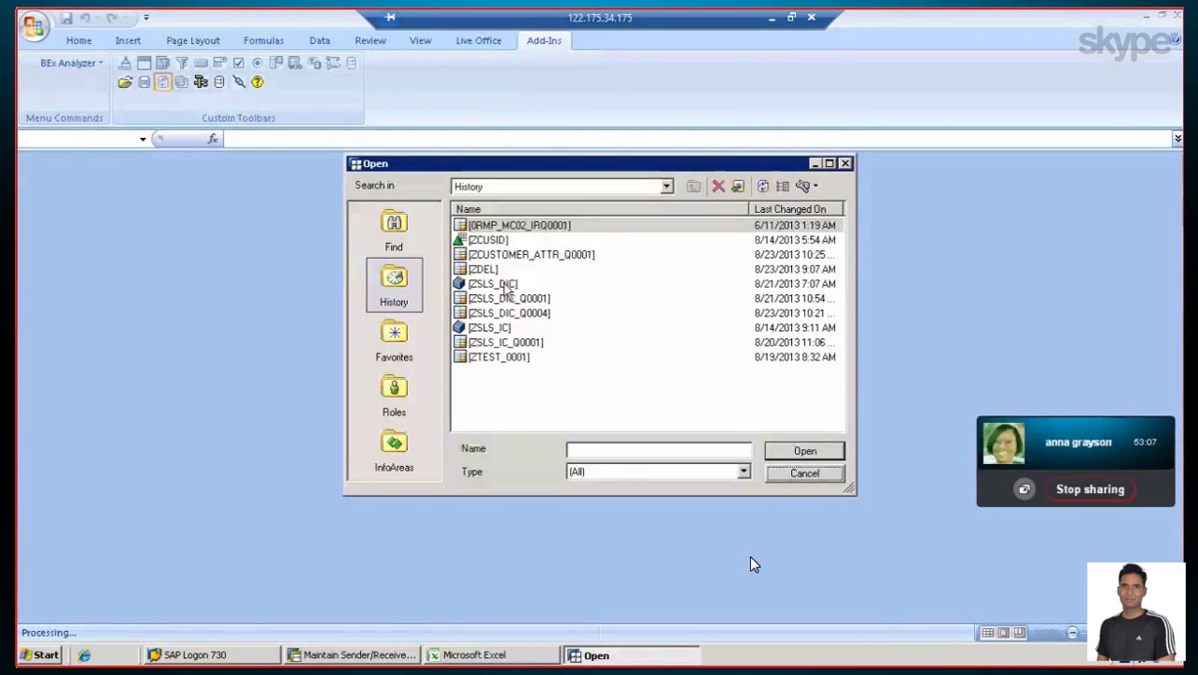
pyautogui.click(504, 343)
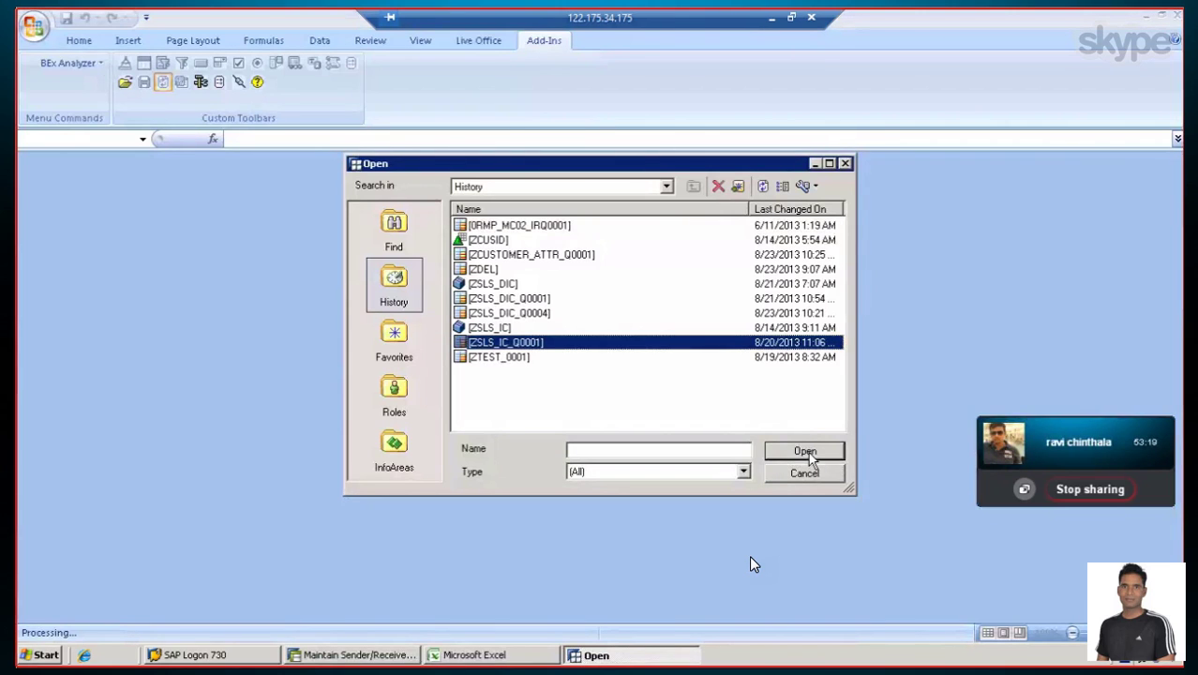
pyautogui.click(805, 451)
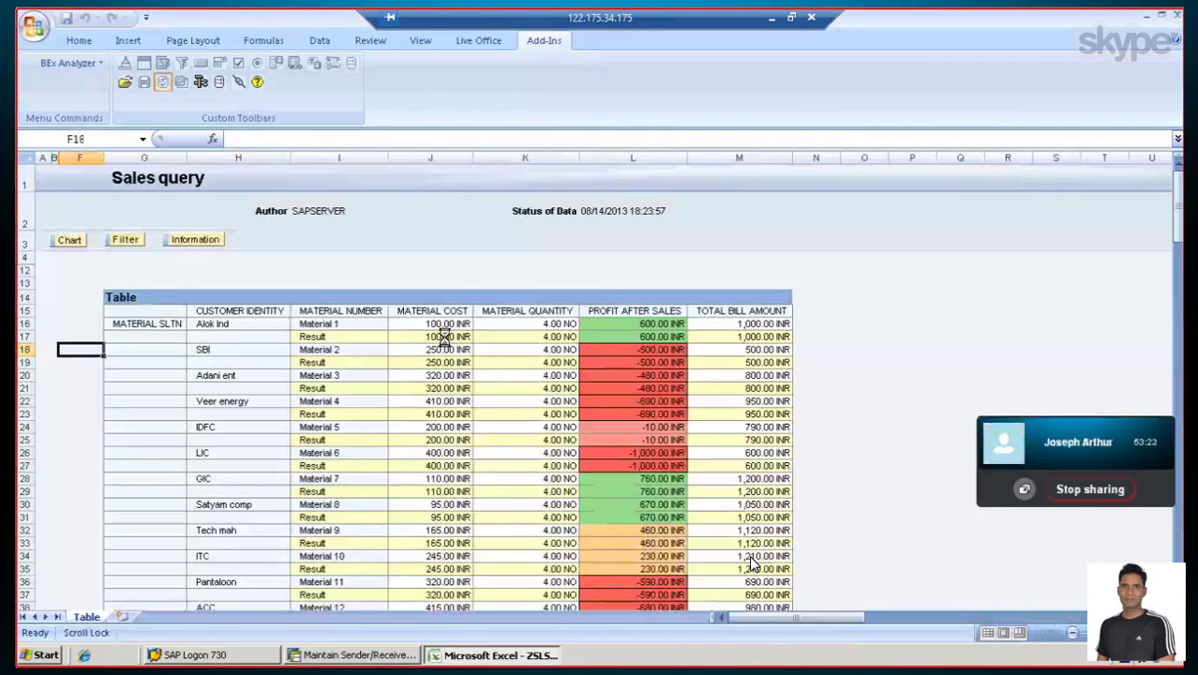
# Jump from customer Alok Ind in the sales query to the DELIVERIES REPORT receiver and review its material rows
pyautogui.scroll(-2, 244, 226)
pyautogui.click(244, 226)
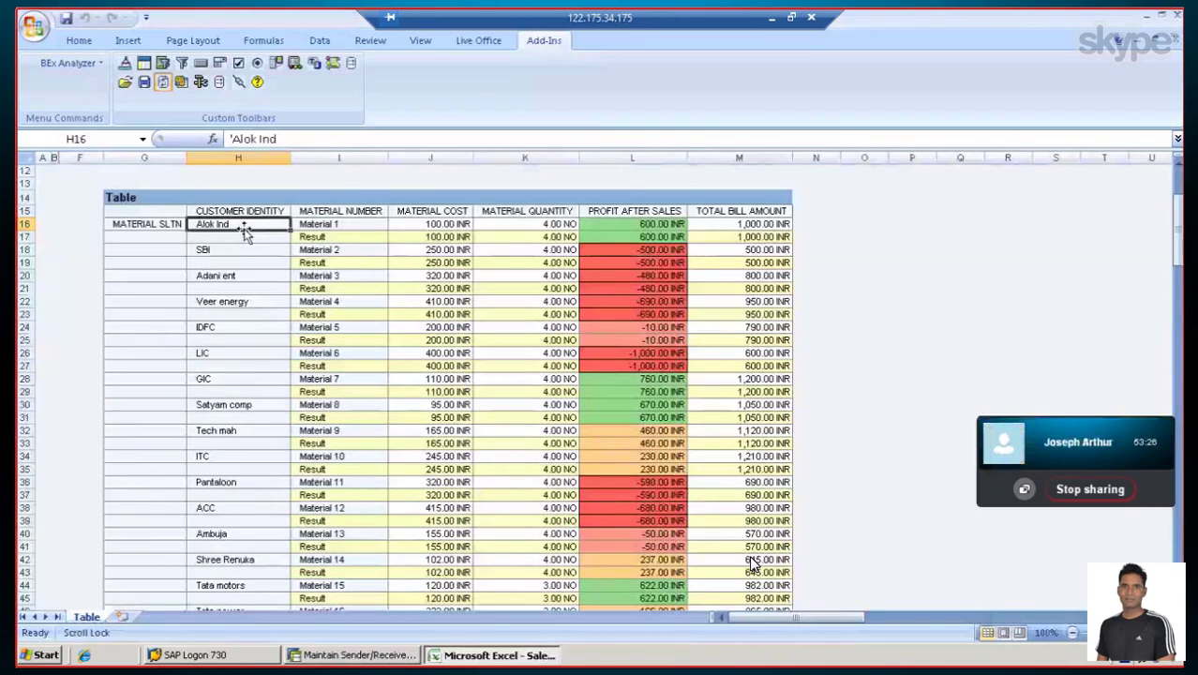
pyautogui.rightClick(244, 226)
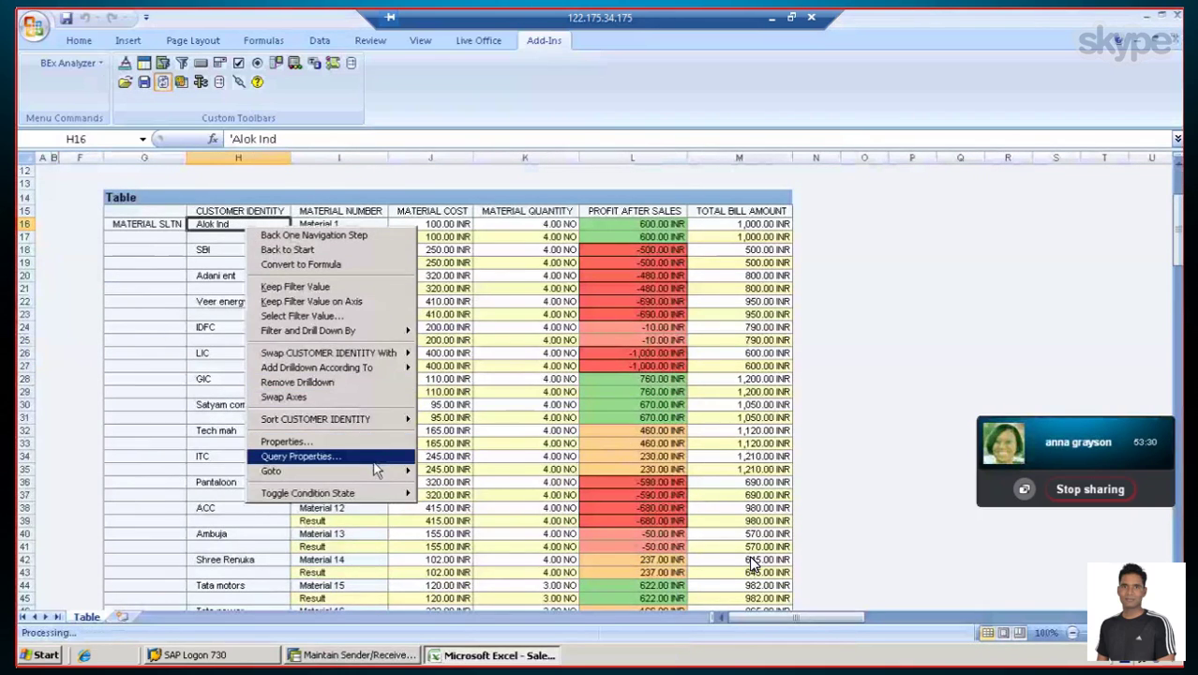
pyautogui.moveTo(375, 475)
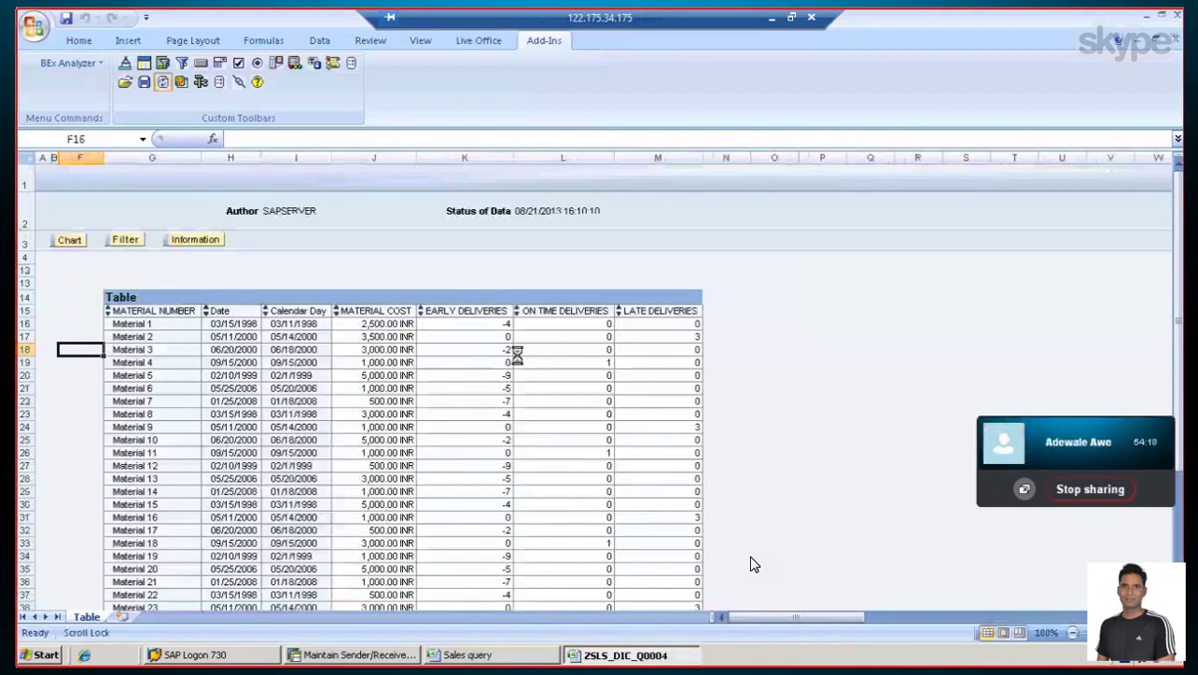
pyautogui.scroll(-7, 410, 345)
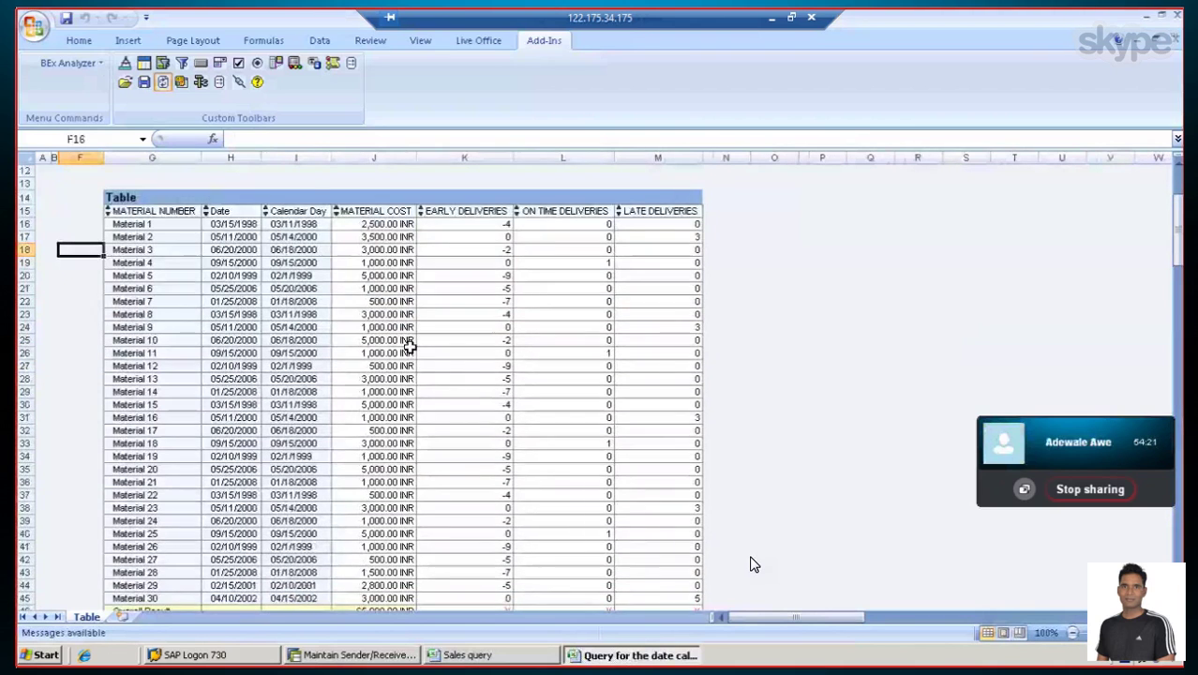
pyautogui.scroll(3, 410, 347)
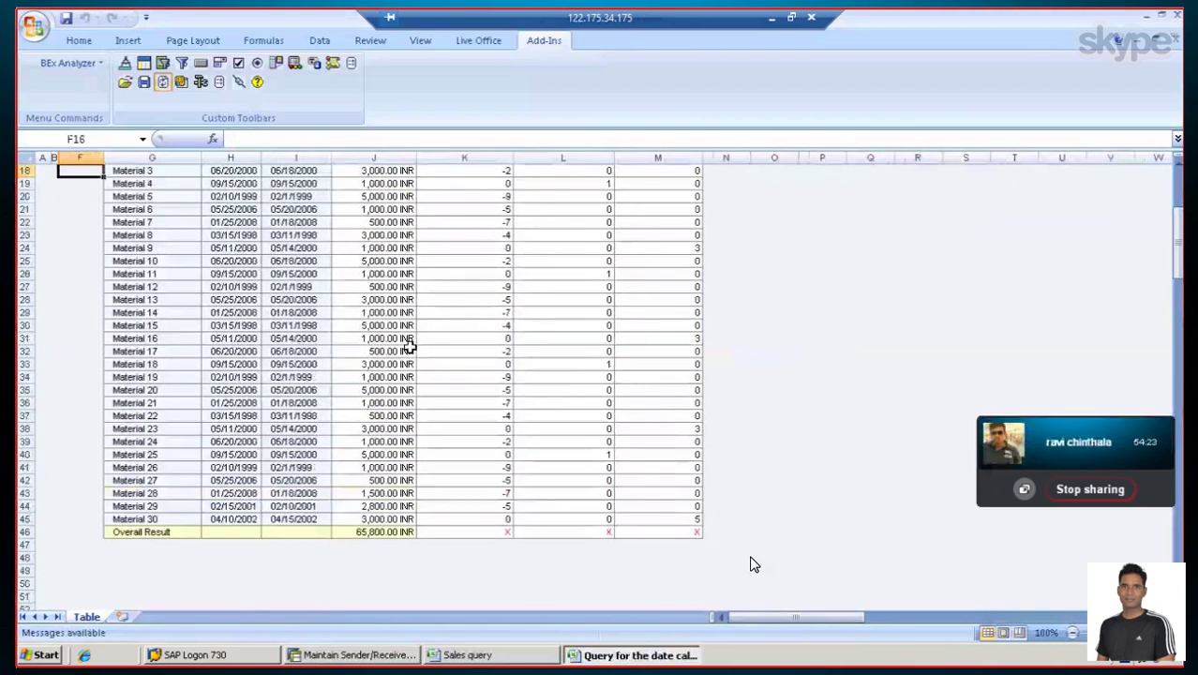
pyautogui.scroll(5, 410, 347)
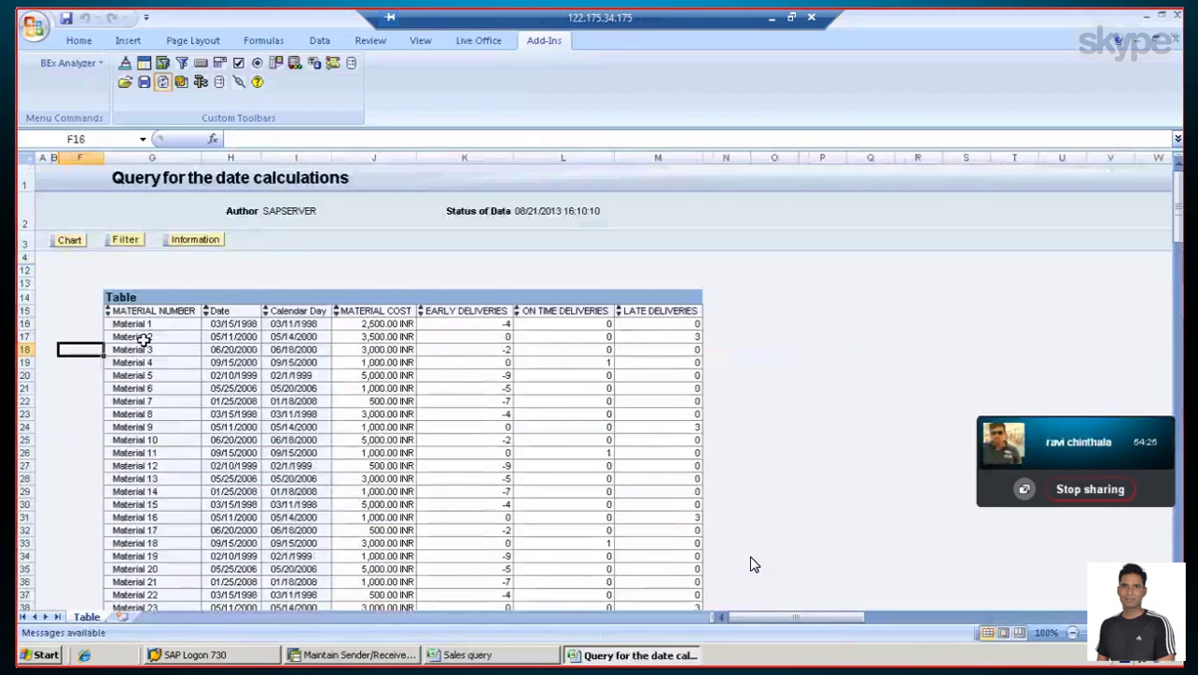
pyautogui.click(141, 337)
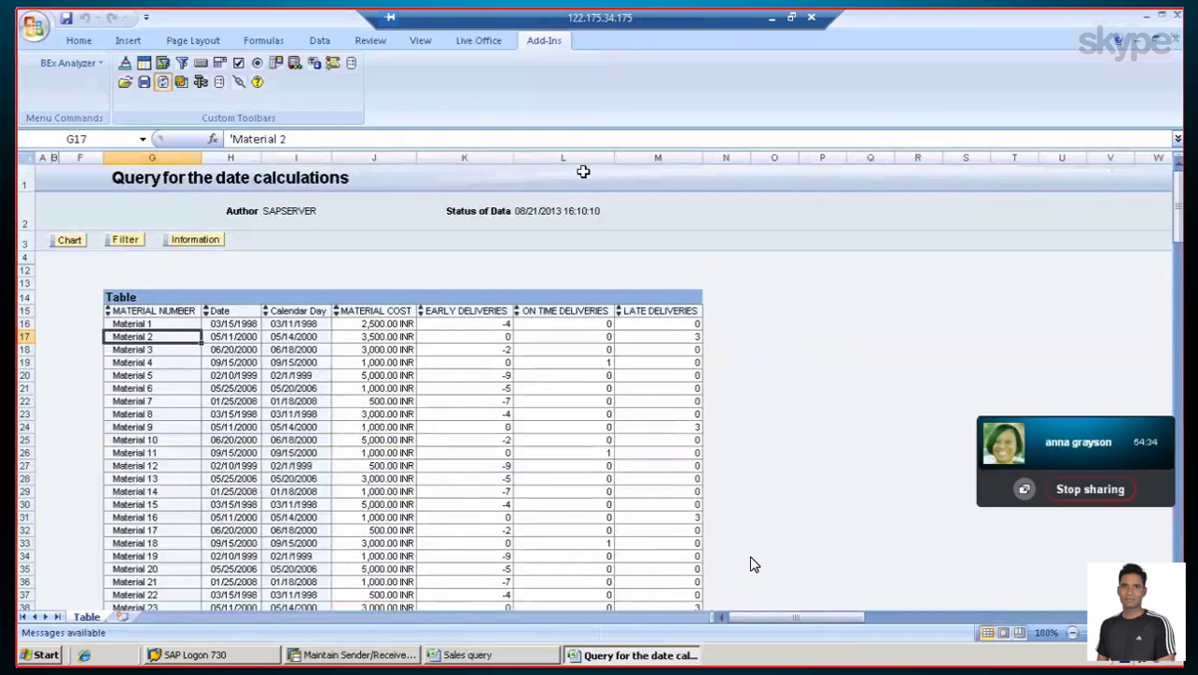
# Minimize the deliveries query workbook and the remote desktop session
pyautogui.click(1146, 16)
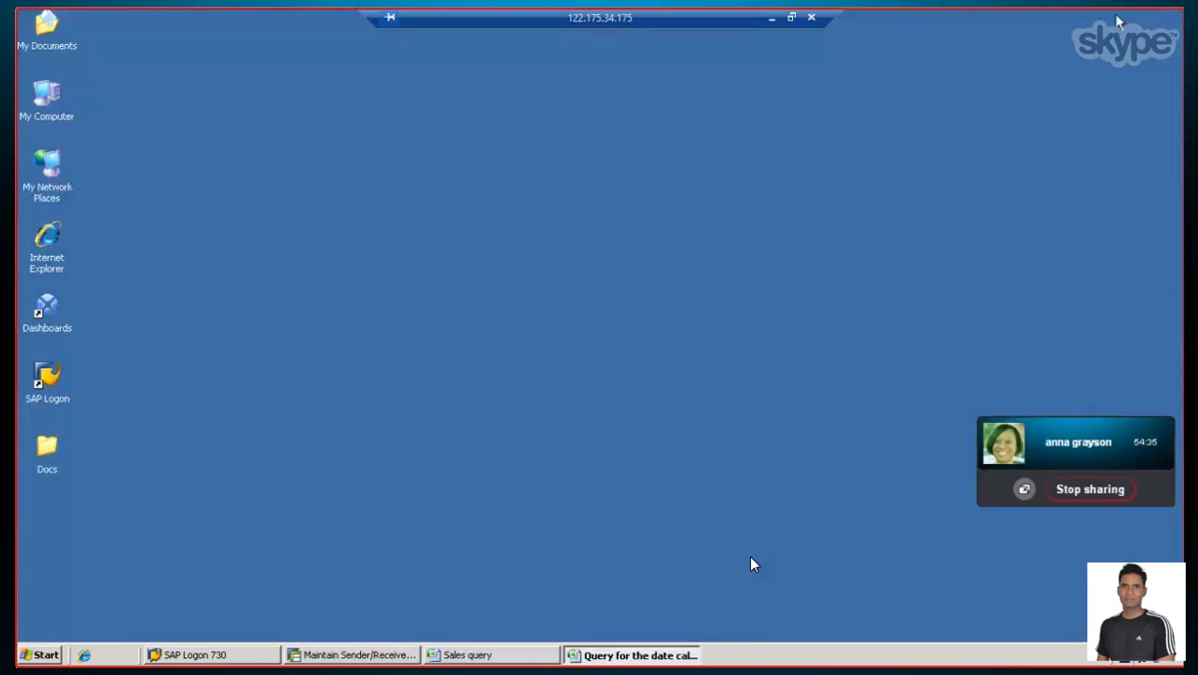
pyautogui.rightClick(523, 140)
pyautogui.click(564, 163)
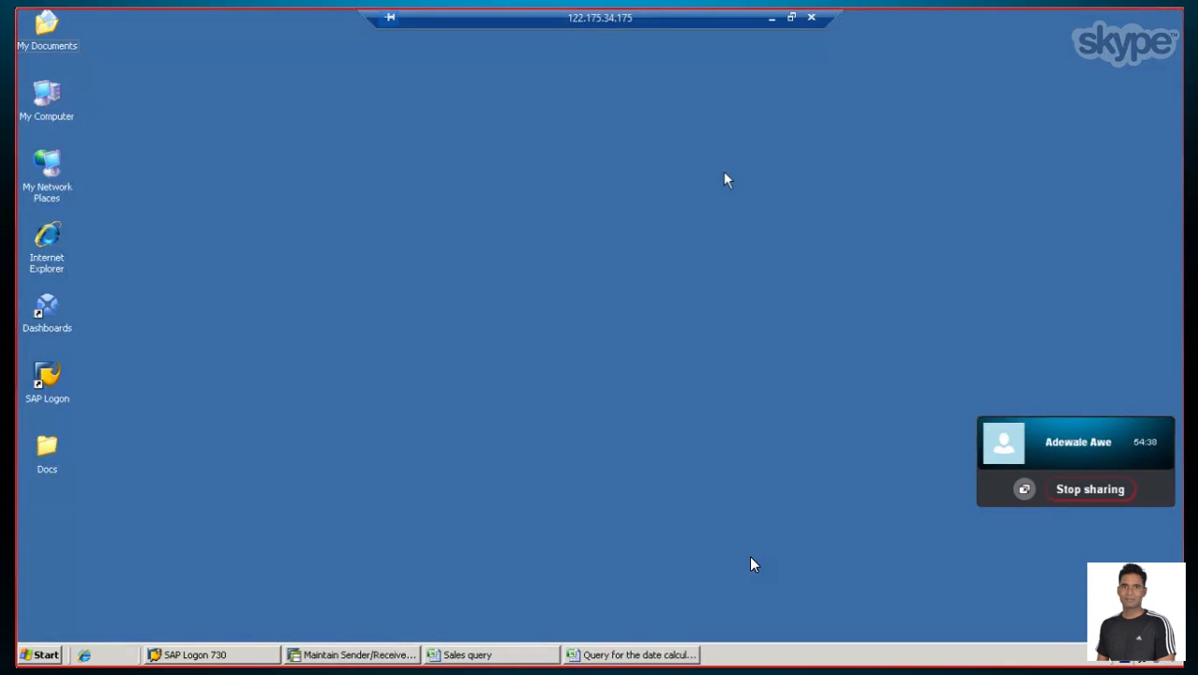
pyautogui.click(772, 19)
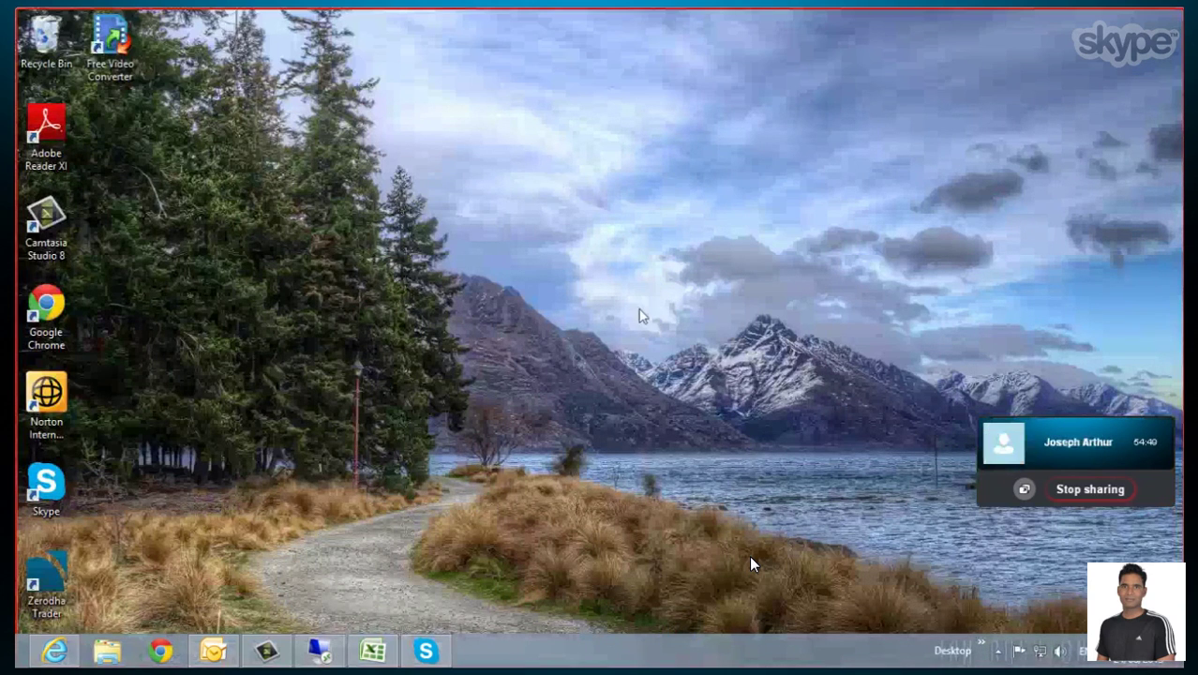
# Switch to the Skype group call and toggle the shared screen out of full-screen view and back
pyautogui.click(427, 650)
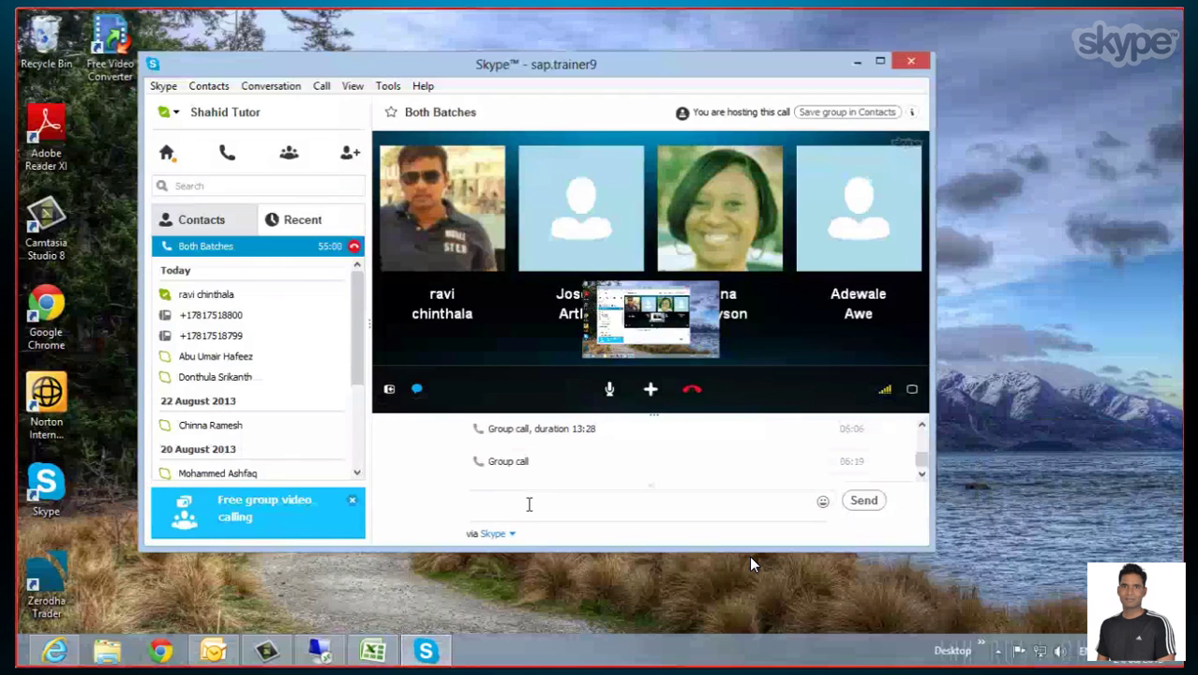
pyautogui.click(1006, 484)
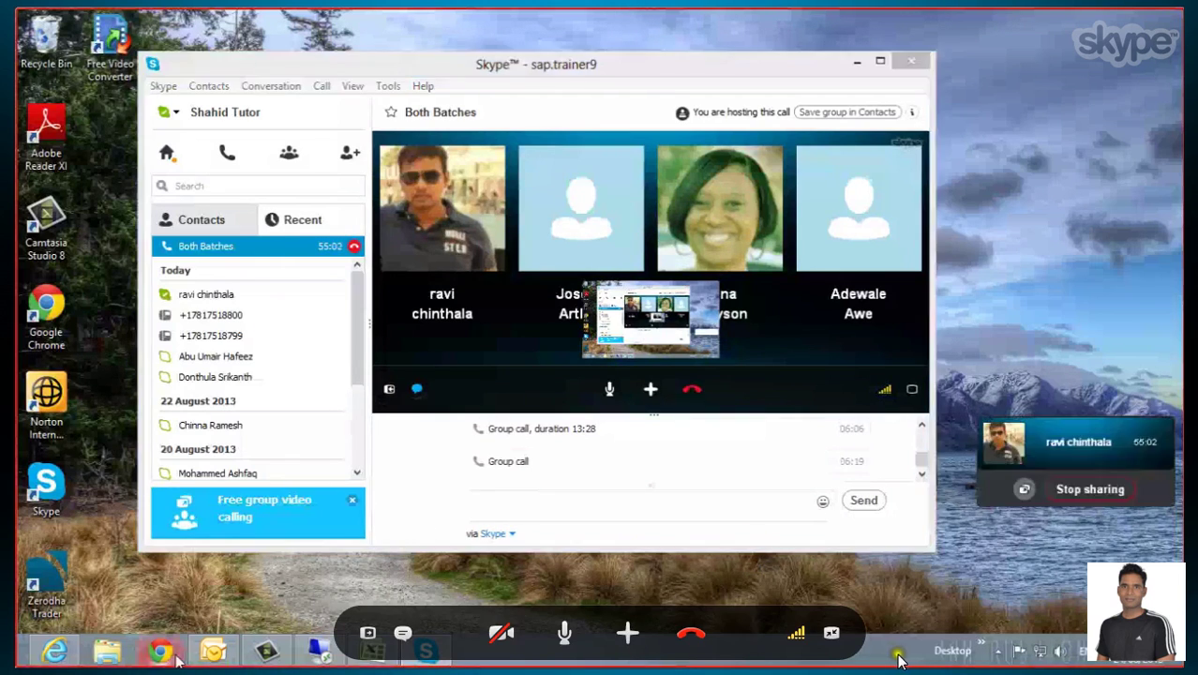
pyautogui.click(834, 635)
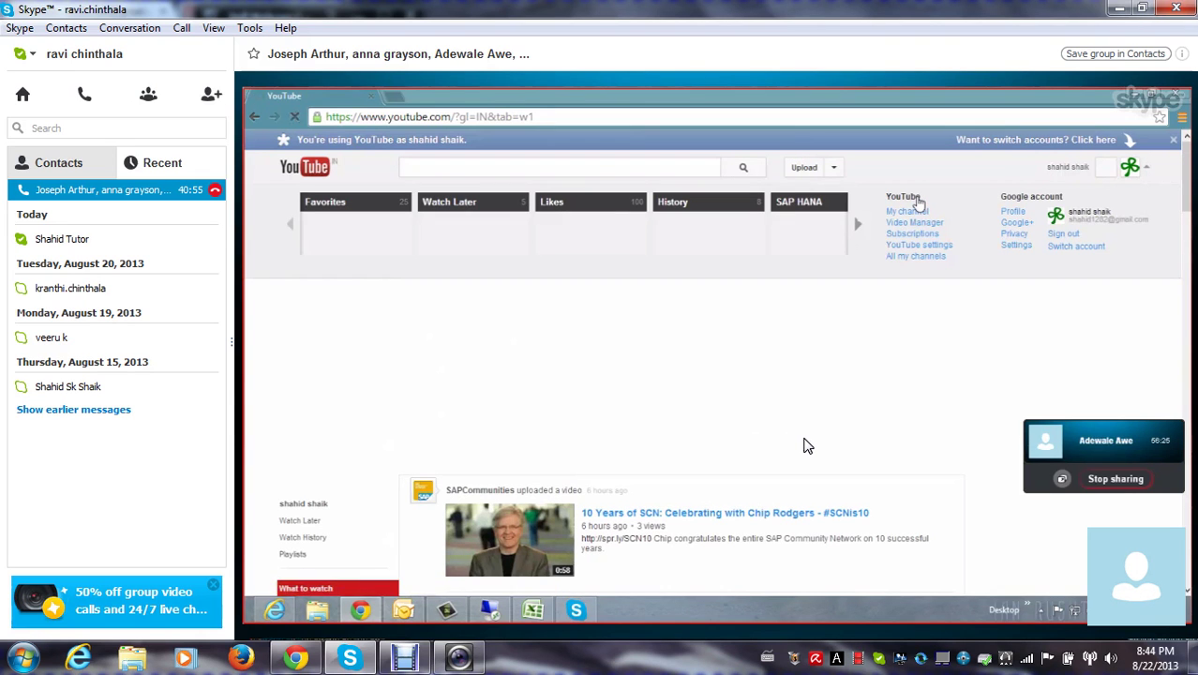
pyautogui.moveTo(909, 555)
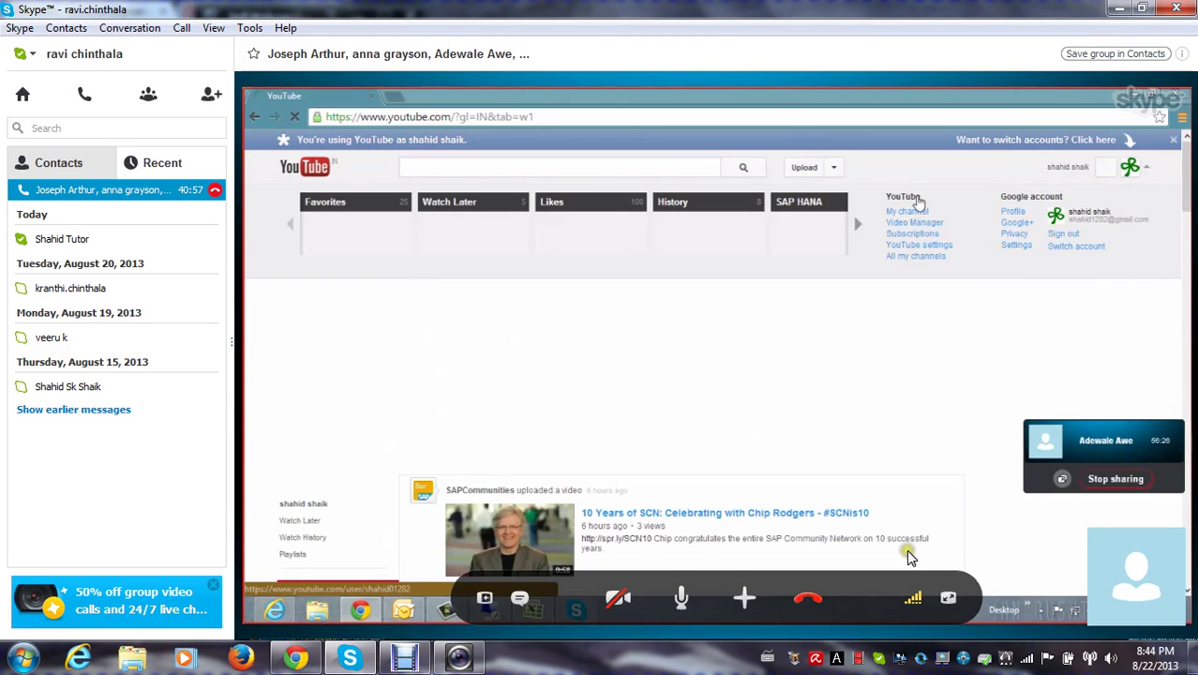
pyautogui.click(949, 599)
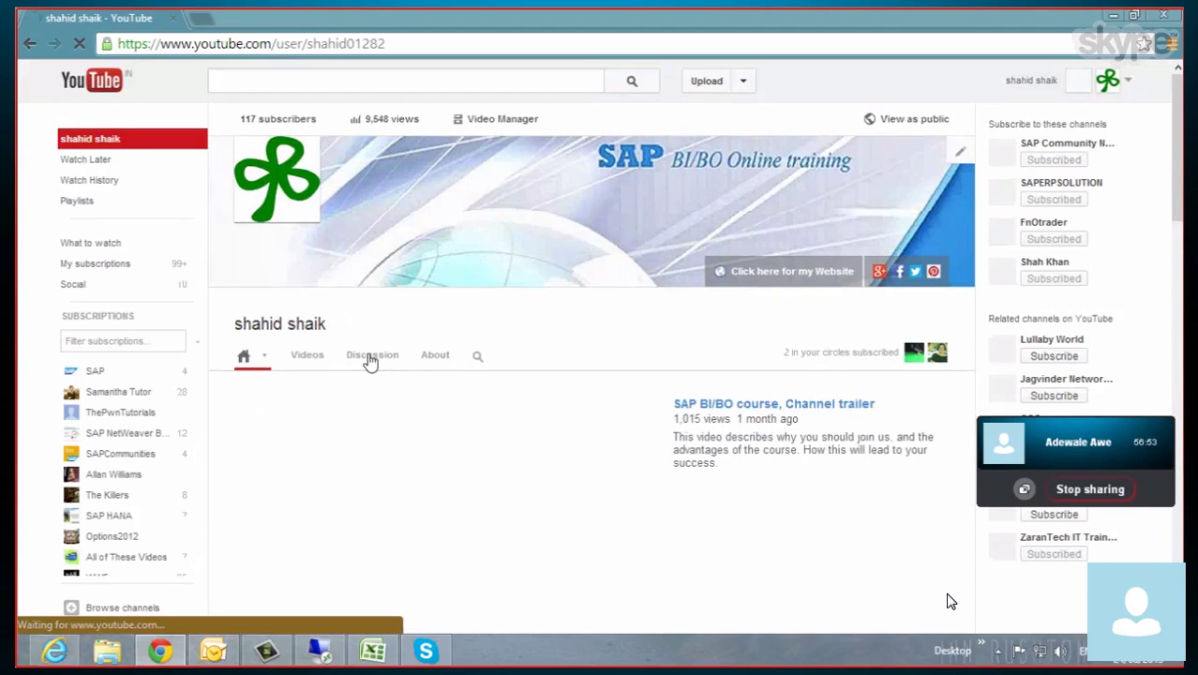
# Open the YouTube channel's Discussion section and read through its comments
pyautogui.click(373, 359)
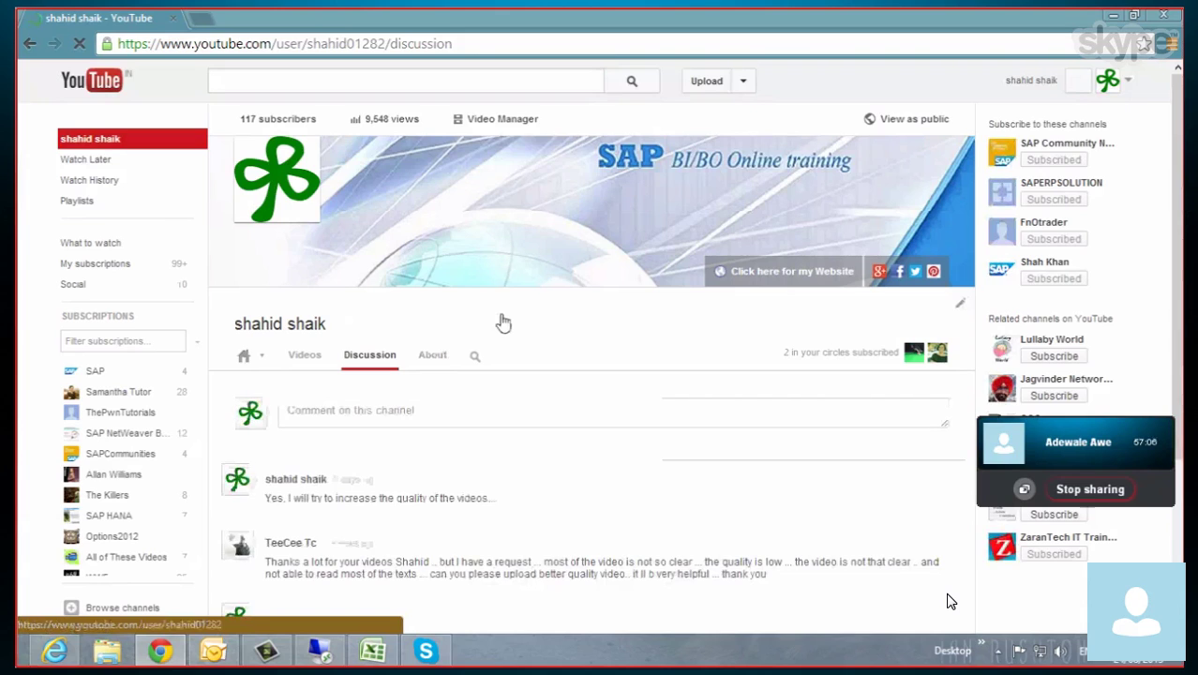
pyautogui.scroll(-3, 503, 322)
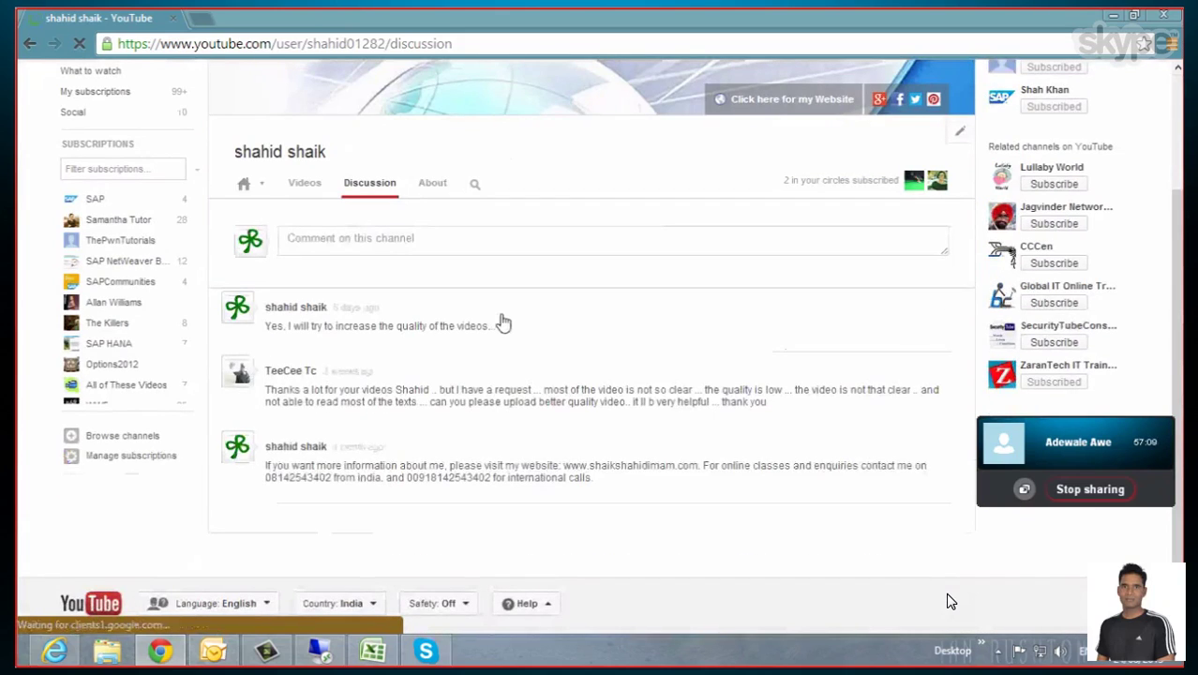
pyautogui.scroll(-1, 503, 322)
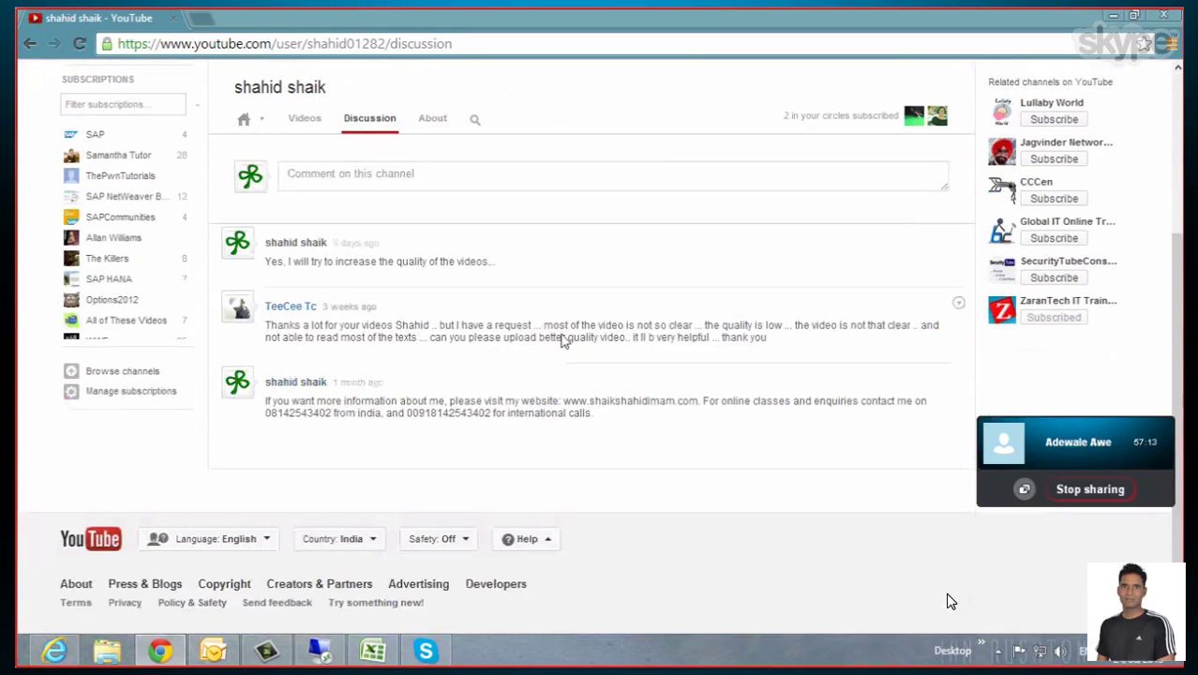
pyautogui.scroll(3, 562, 339)
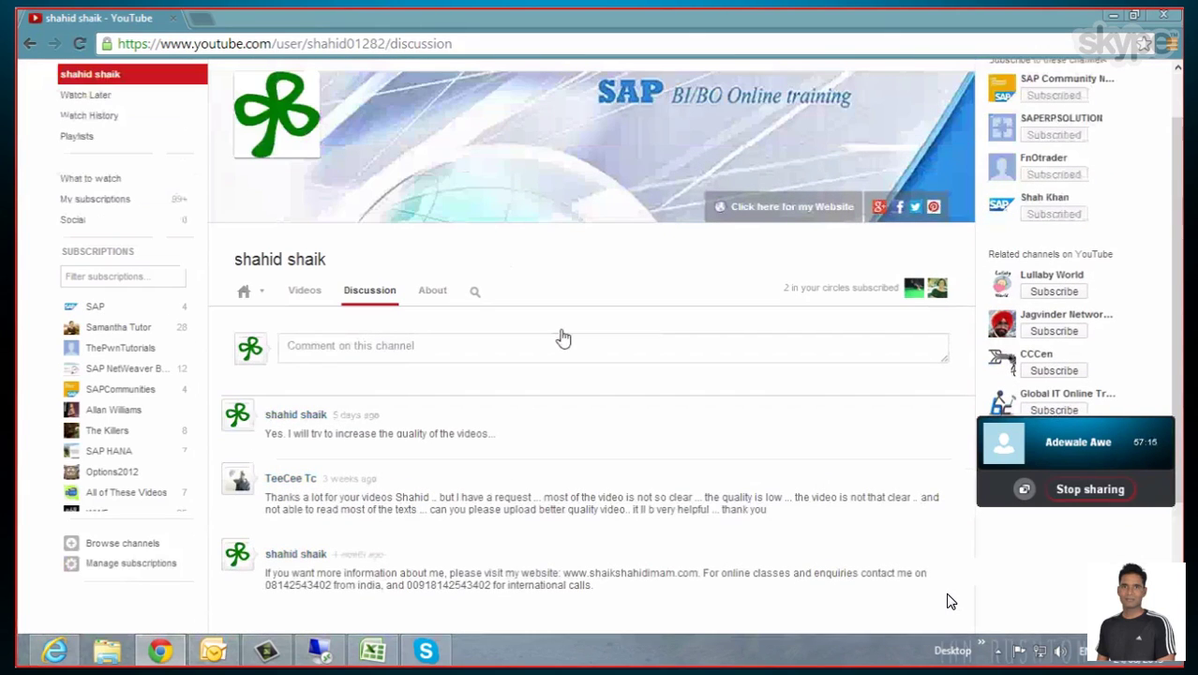
pyautogui.scroll(1, 561, 336)
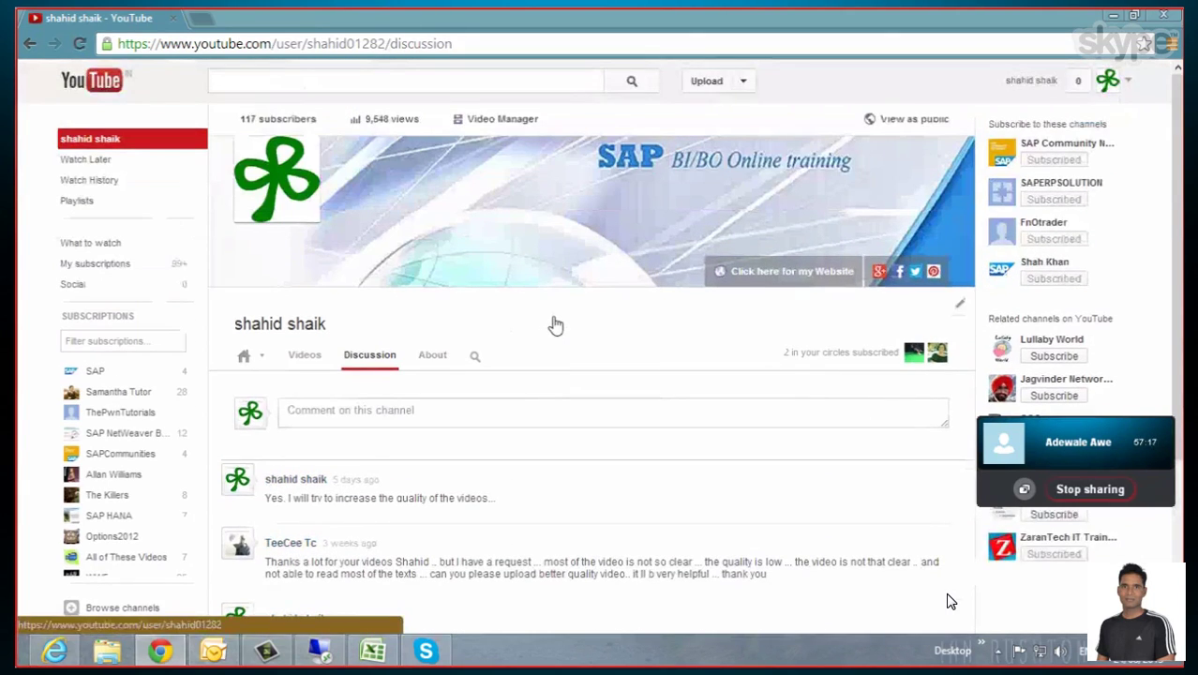
# Minimize the browser and the Skype call window
pyautogui.click(1113, 18)
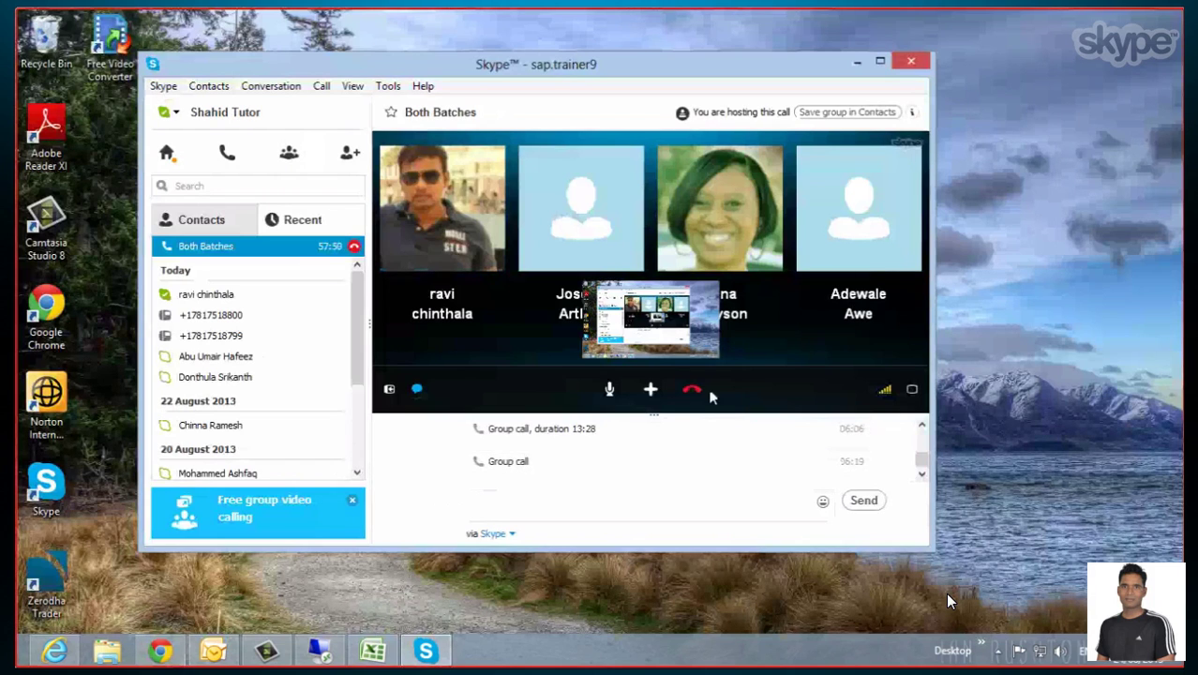
pyautogui.click(858, 64)
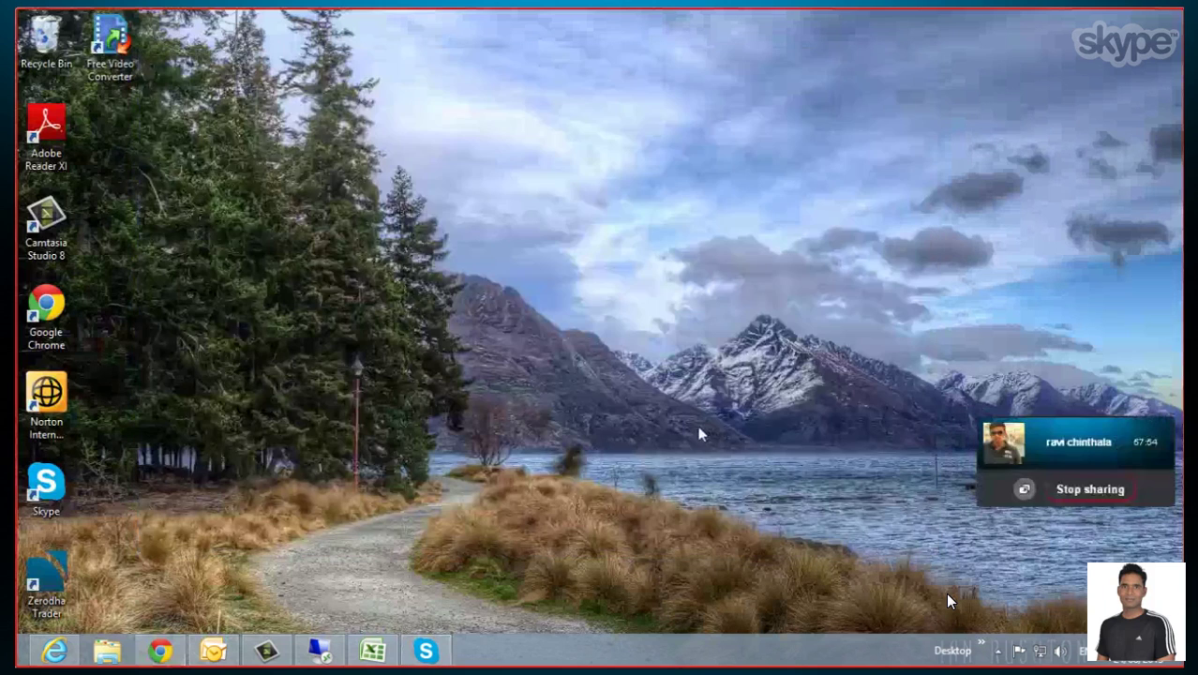
pyautogui.click(438, 650)
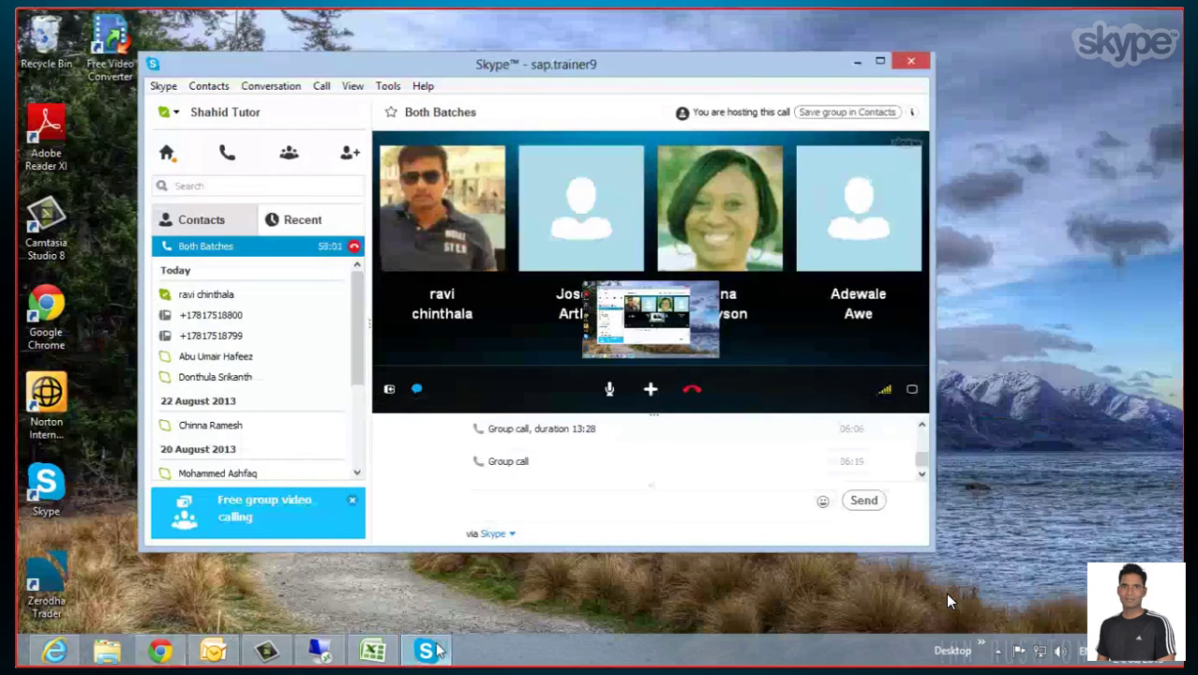
pyautogui.click(855, 63)
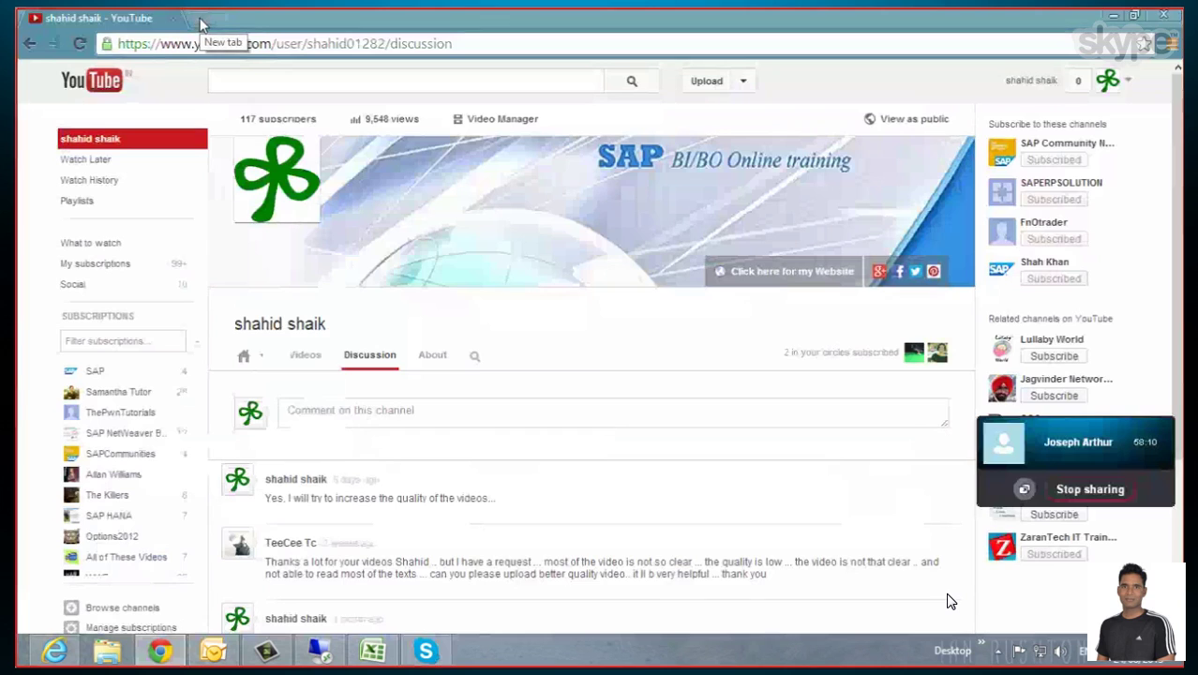
pyautogui.click(200, 25)
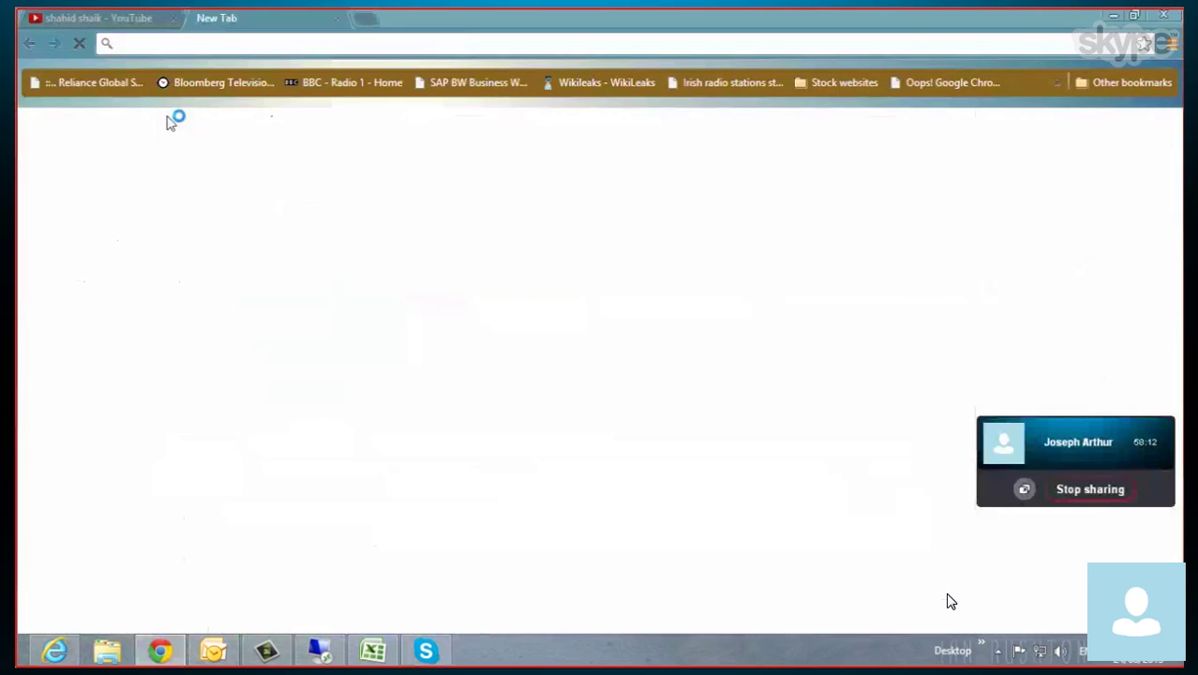
pyautogui.click(175, 22)
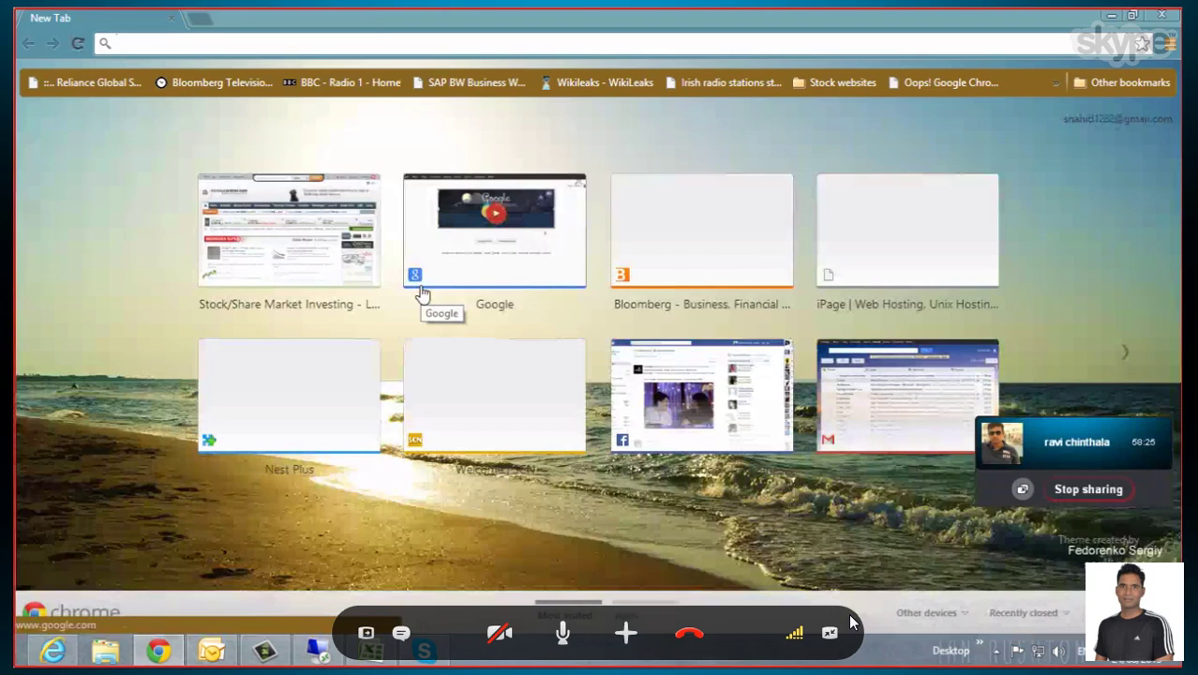
pyautogui.write('WWW.')
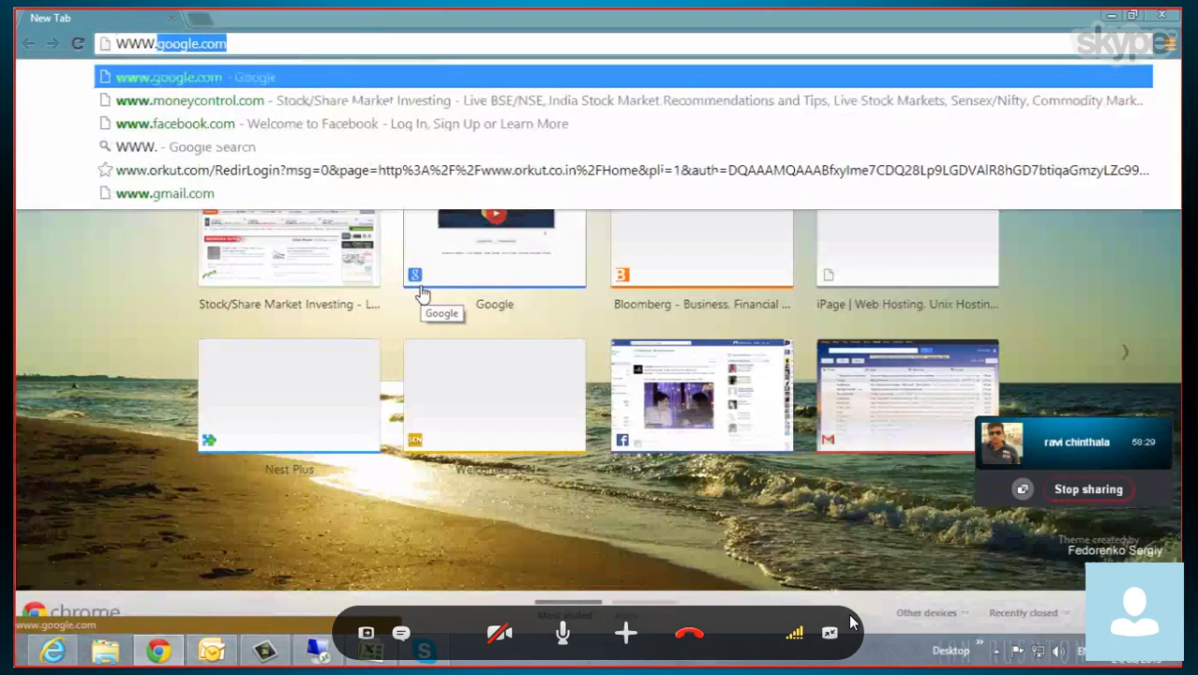
pyautogui.press('Return')
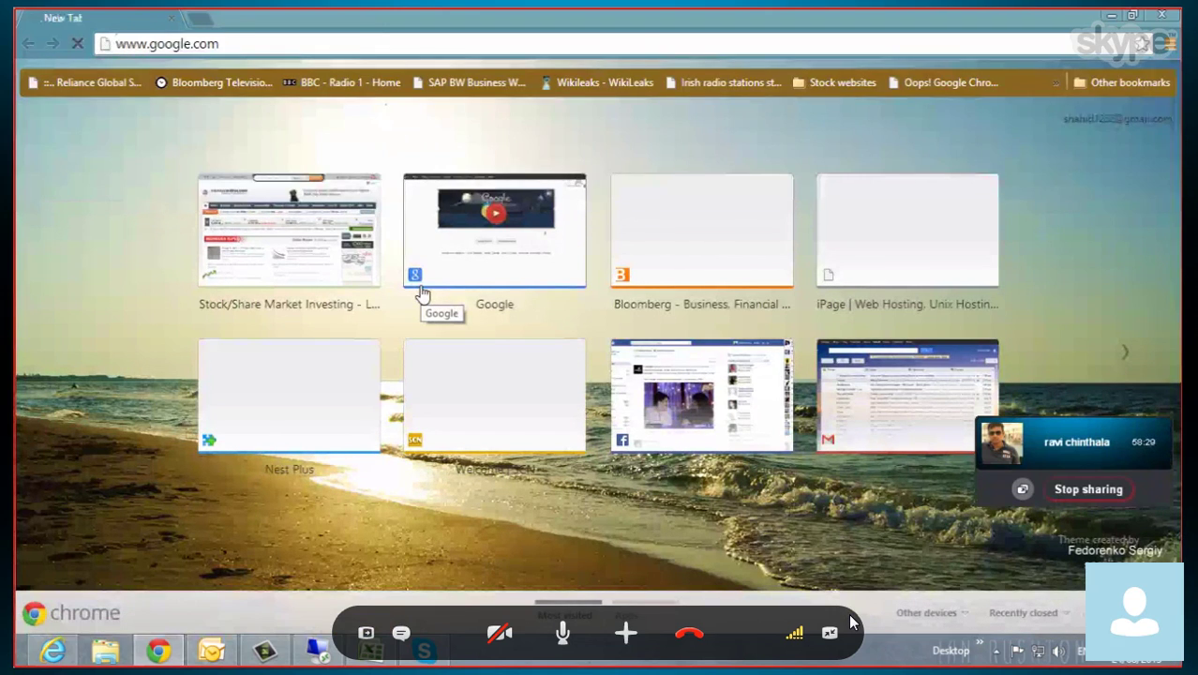
# Leave the call's full-screen view and switch to Chrome to view the newest messages in the Gmail inbox
pyautogui.click(848, 616)
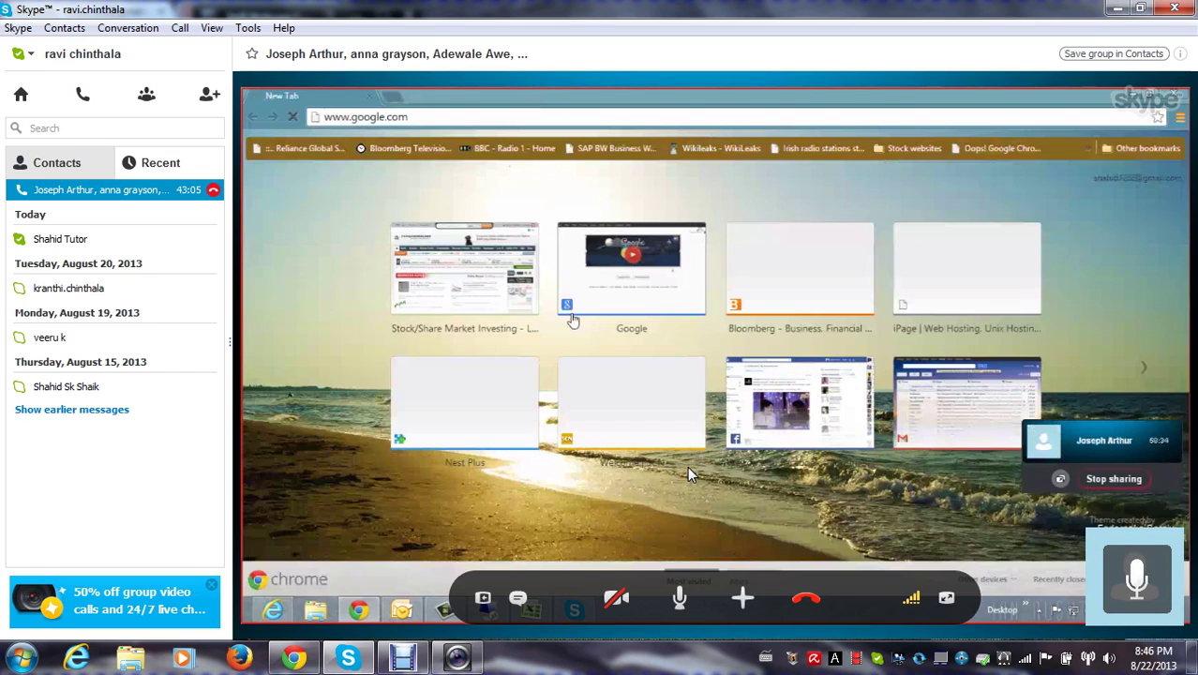
pyautogui.click(292, 660)
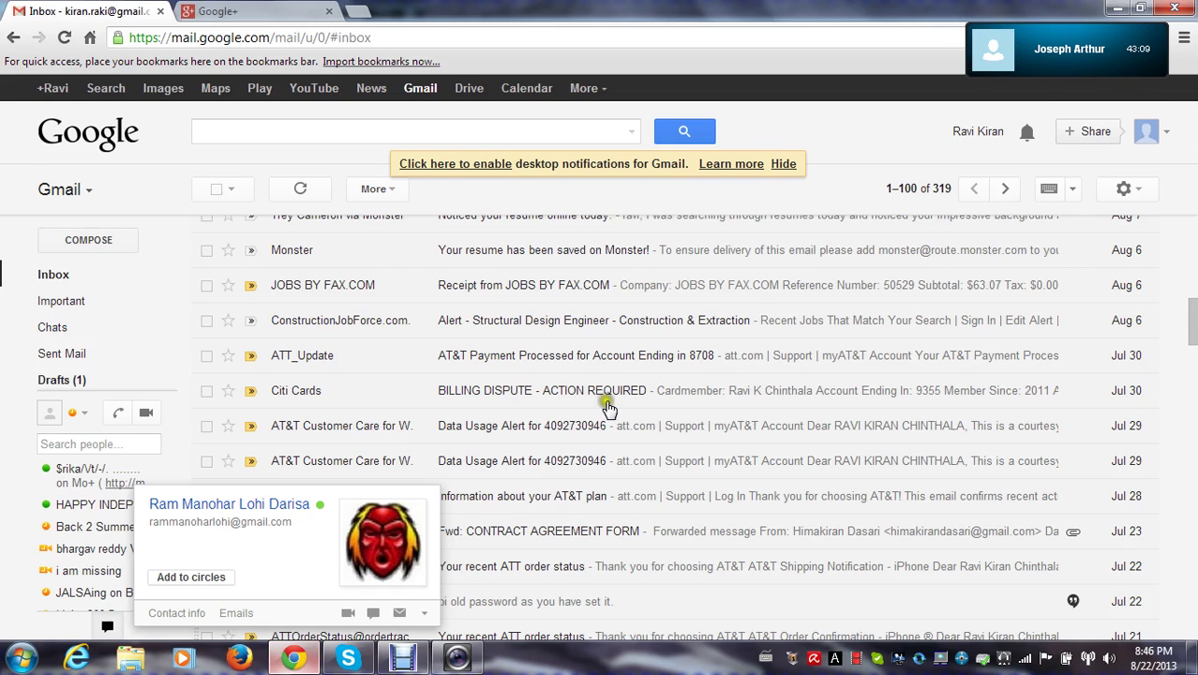
pyautogui.scroll(8, 1193, 251)
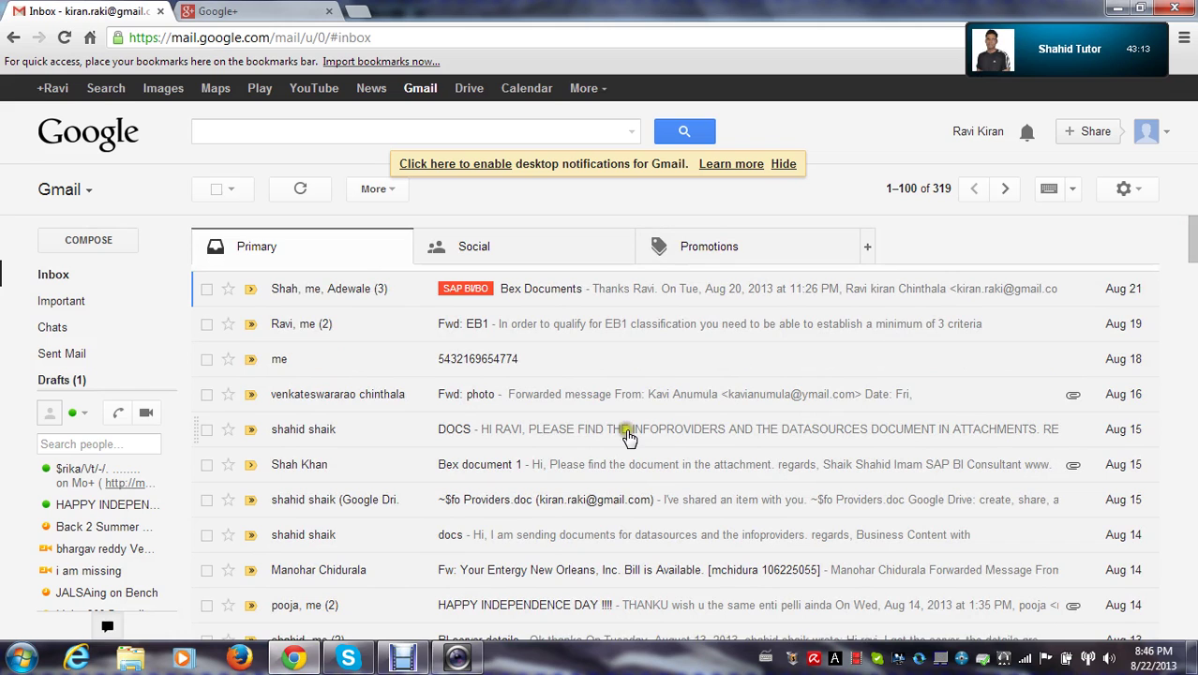
# Close the Dell webcam control window and dismiss the Skype call quality feedback
pyautogui.click(456, 659)
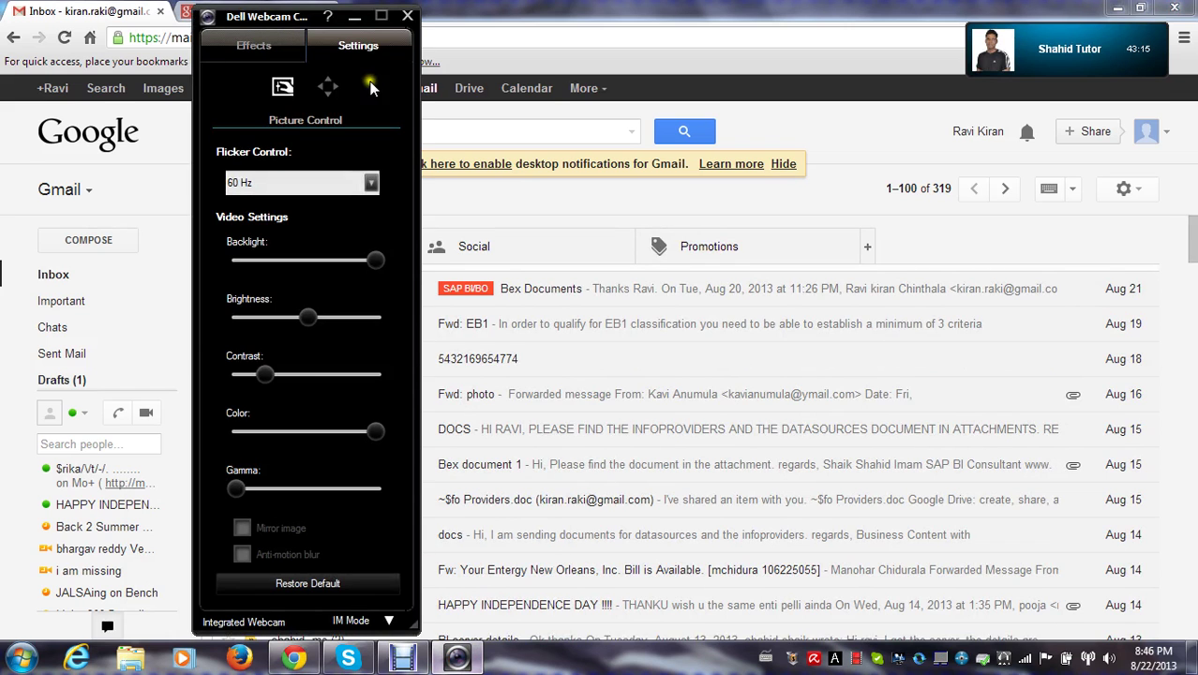
pyautogui.click(406, 15)
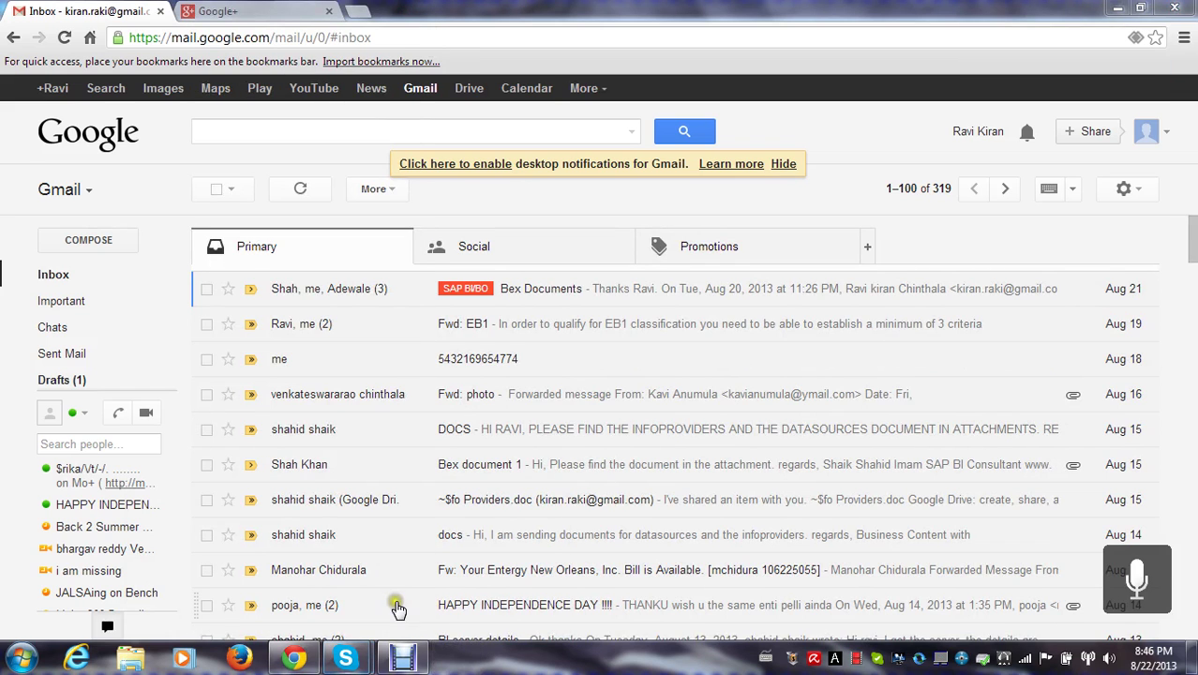
pyautogui.moveTo(360, 667)
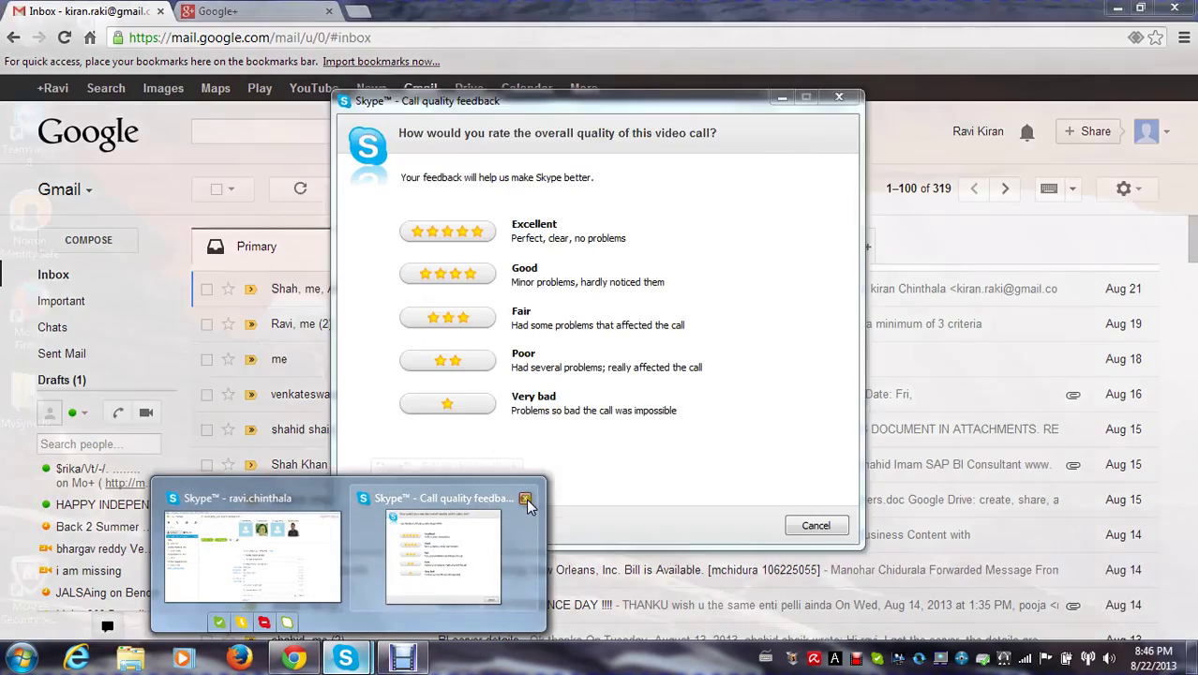
pyautogui.click(526, 500)
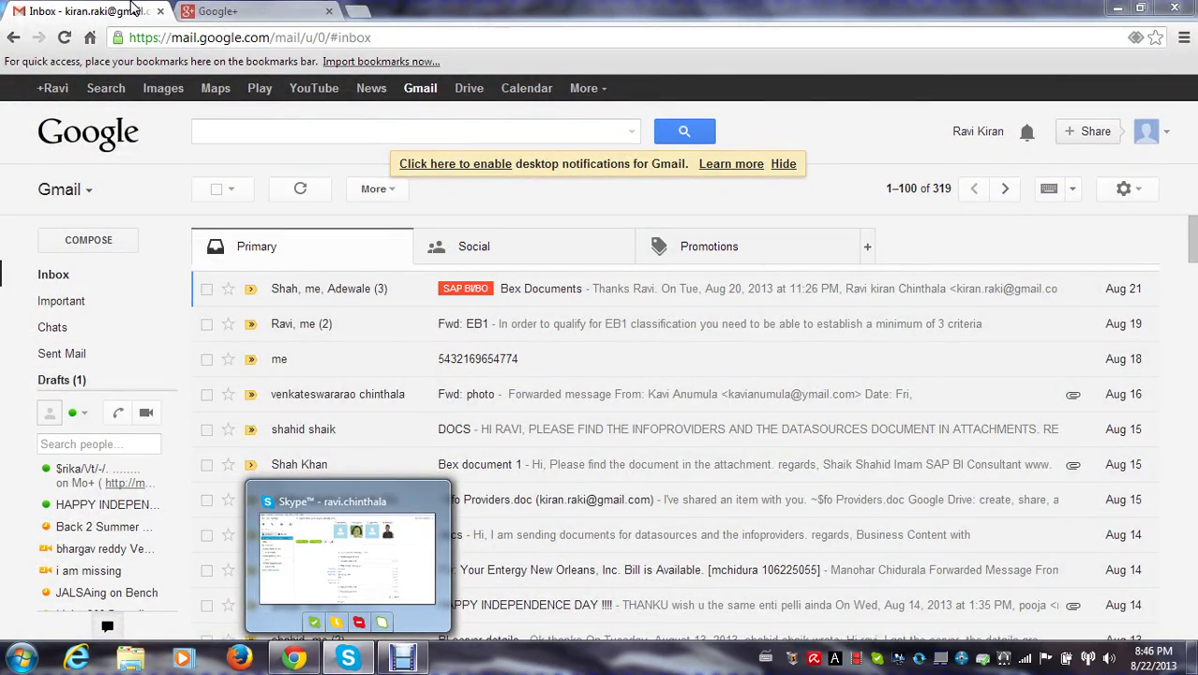
pyautogui.click(282, 12)
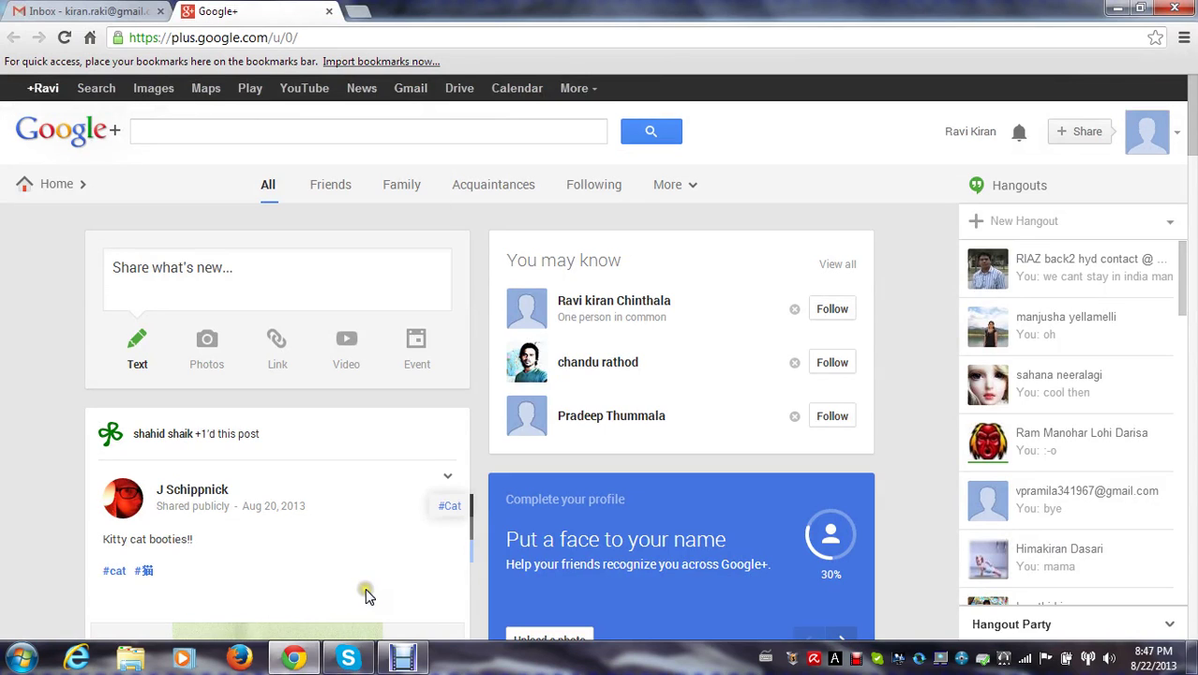
pyautogui.moveTo(420, 668)
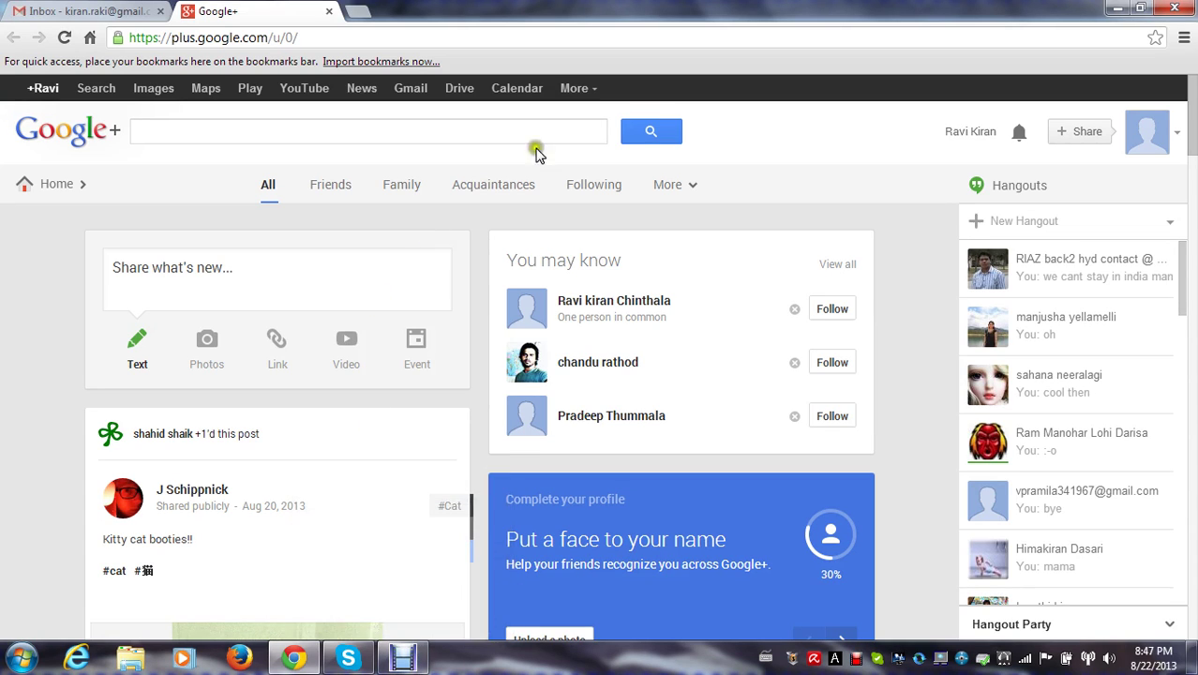
pyautogui.click(131, 9)
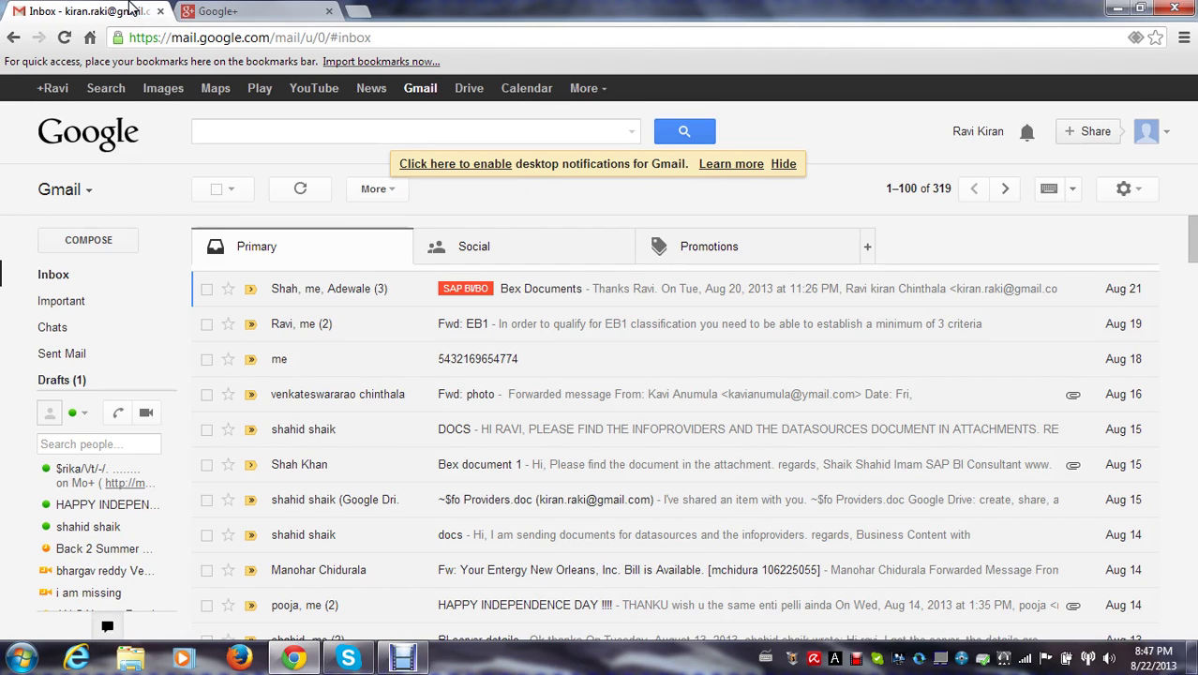
pyautogui.moveTo(83, 502)
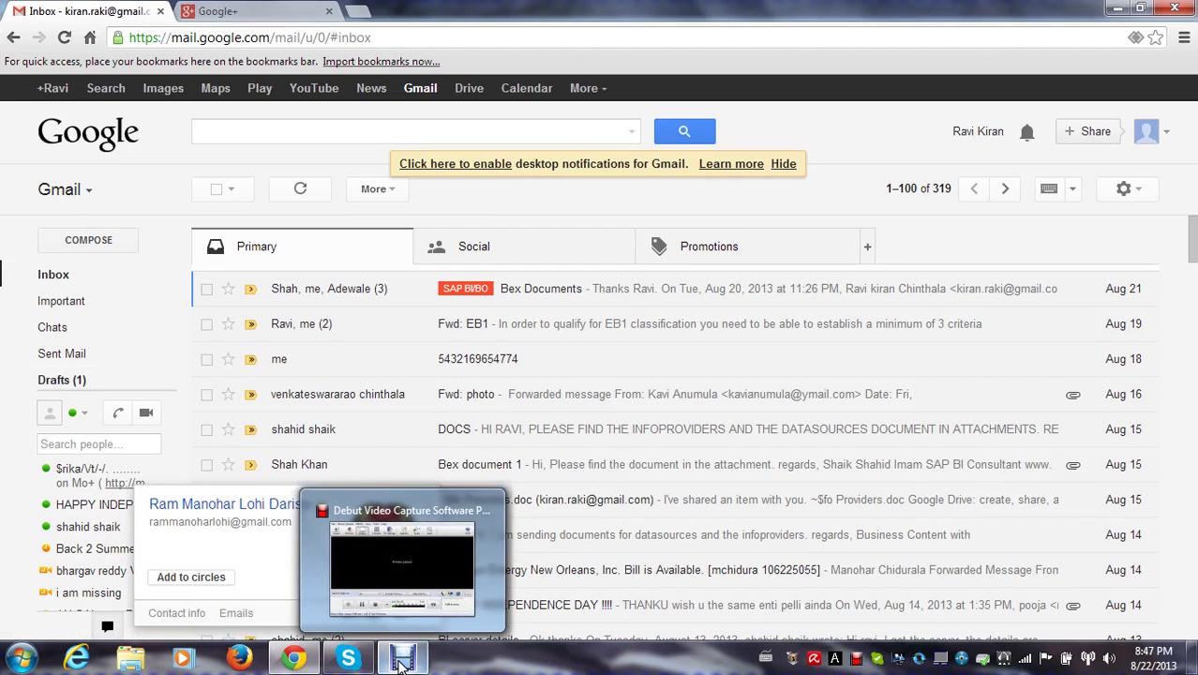
pyautogui.click(225, 11)
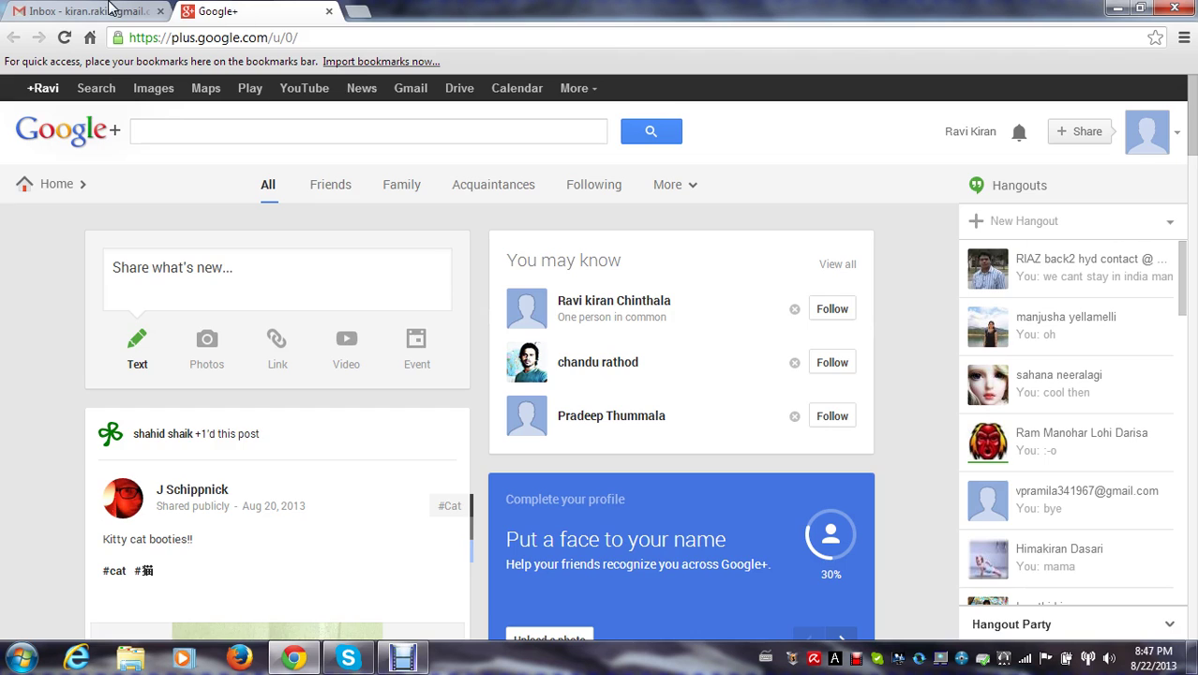
pyautogui.click(109, 9)
pyautogui.click(234, 9)
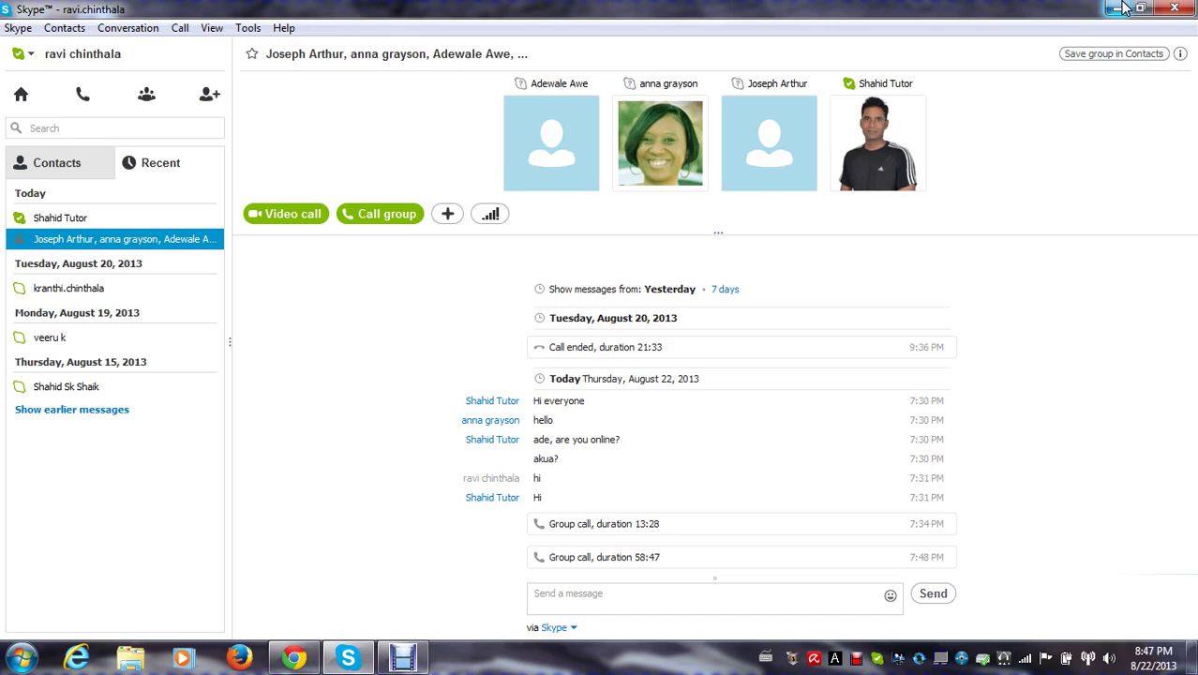
# Minimize the Skype and Debut Video Capture windows to clear the desktop, and open the Windows Start menu
pyautogui.click(1117, 9)
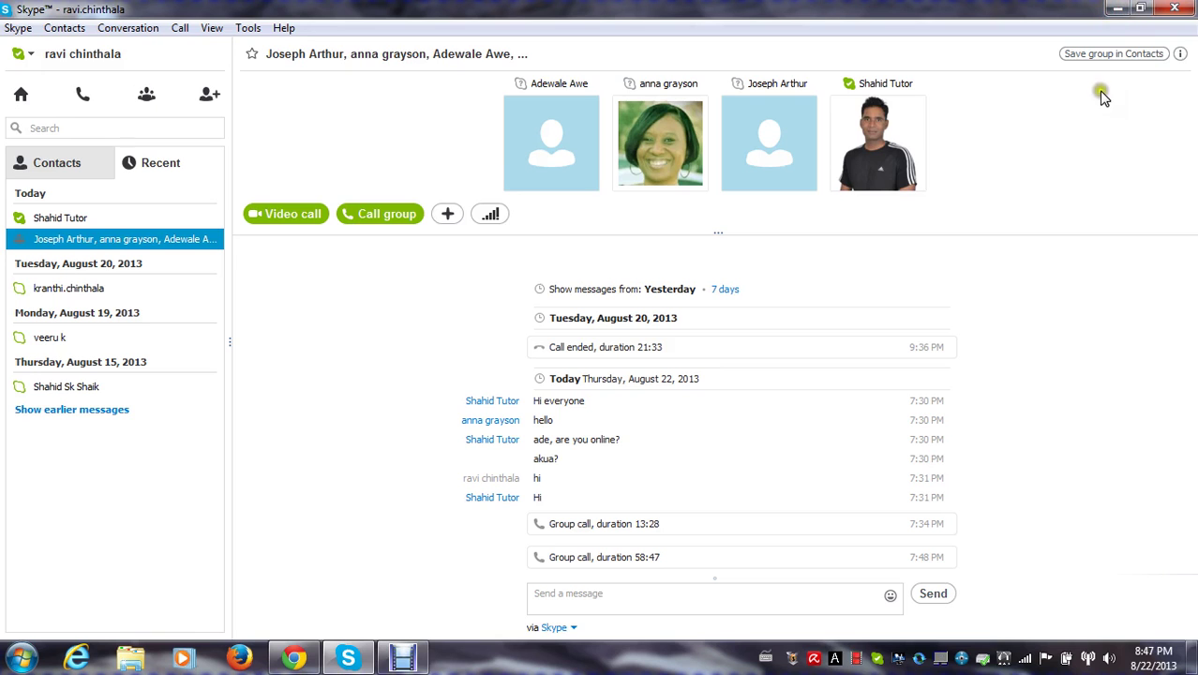
pyautogui.click(1115, 8)
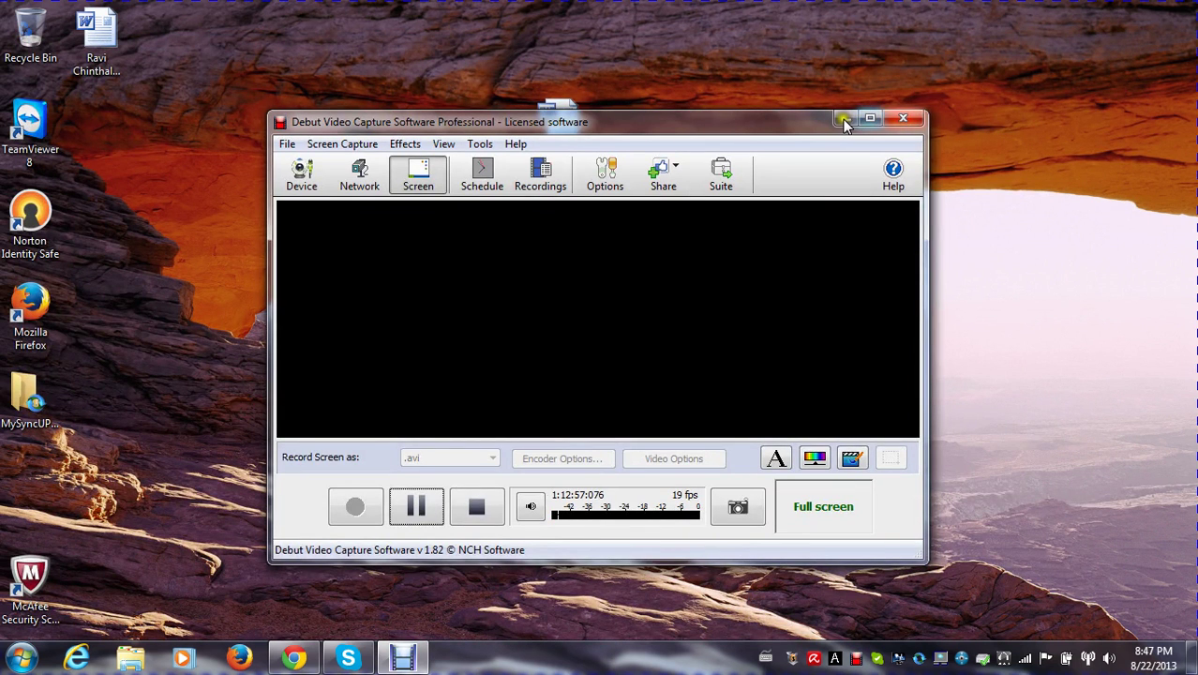
pyautogui.click(843, 122)
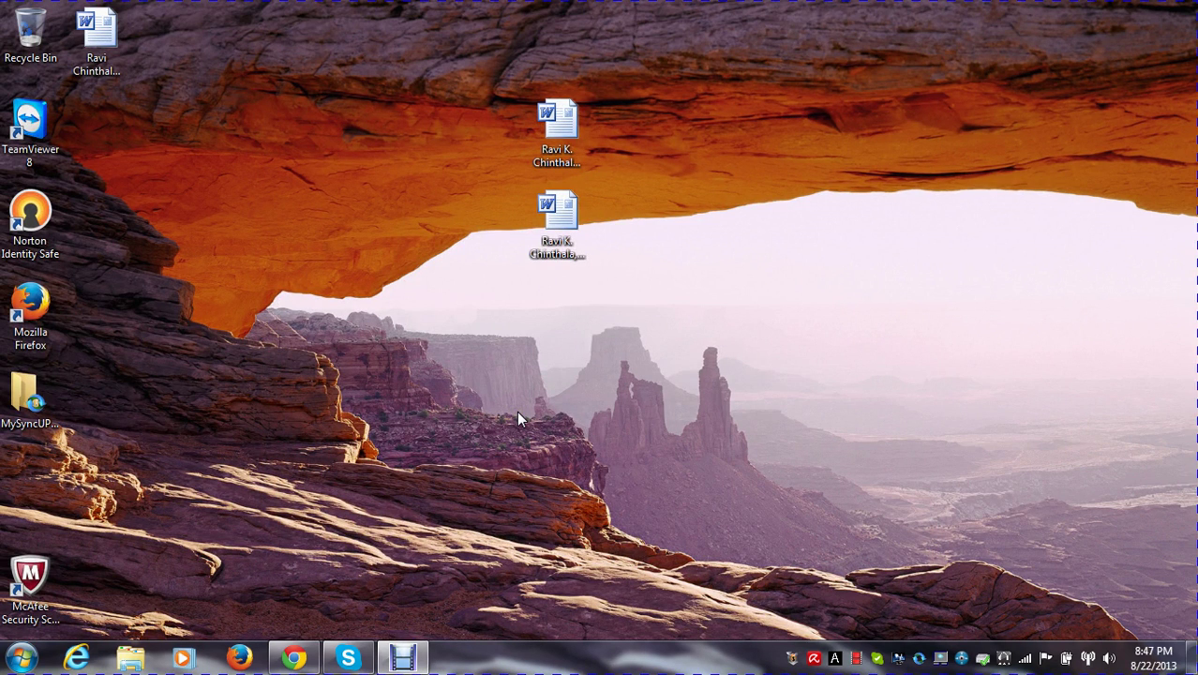
pyautogui.click(17, 662)
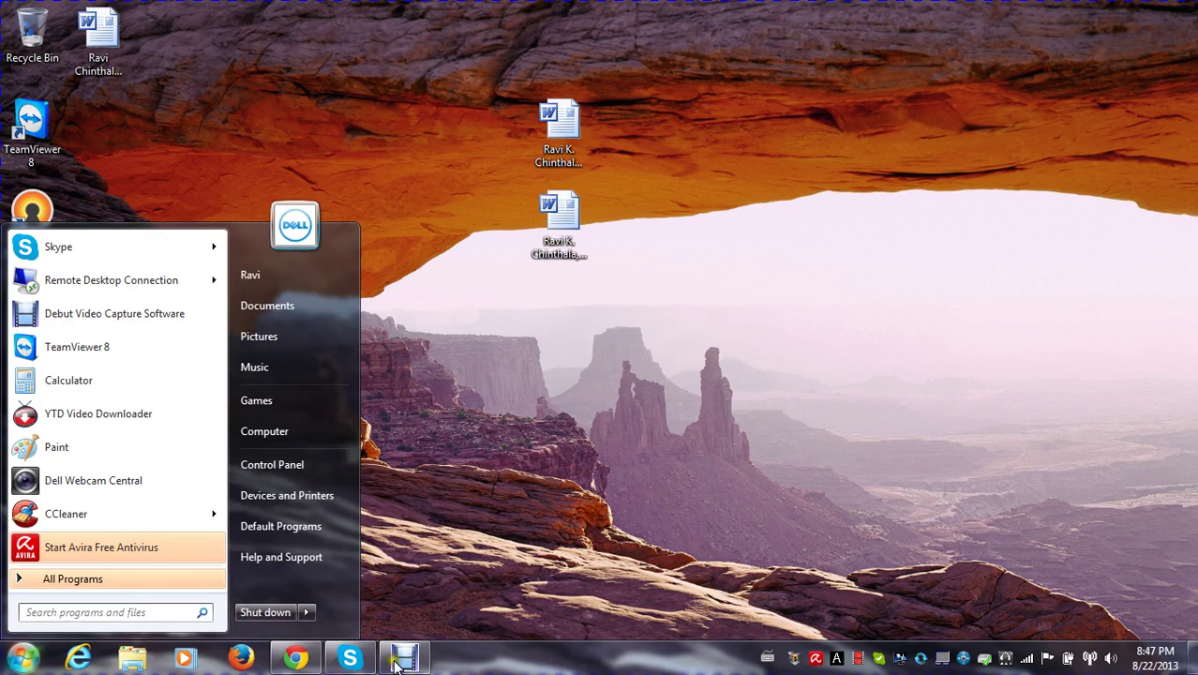